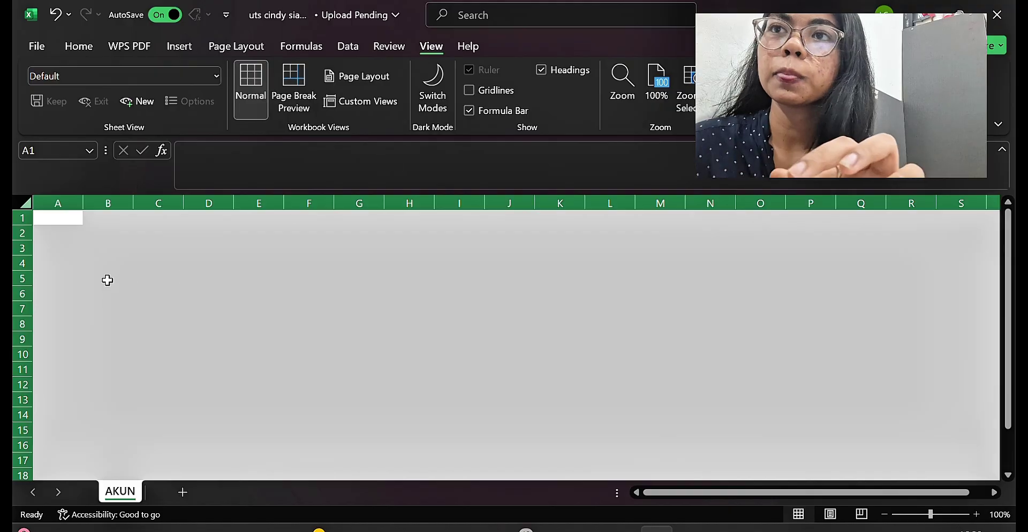
# - Set the font of the entire AKUN sheet to Aptos Display
pyautogui.click(83, 47)
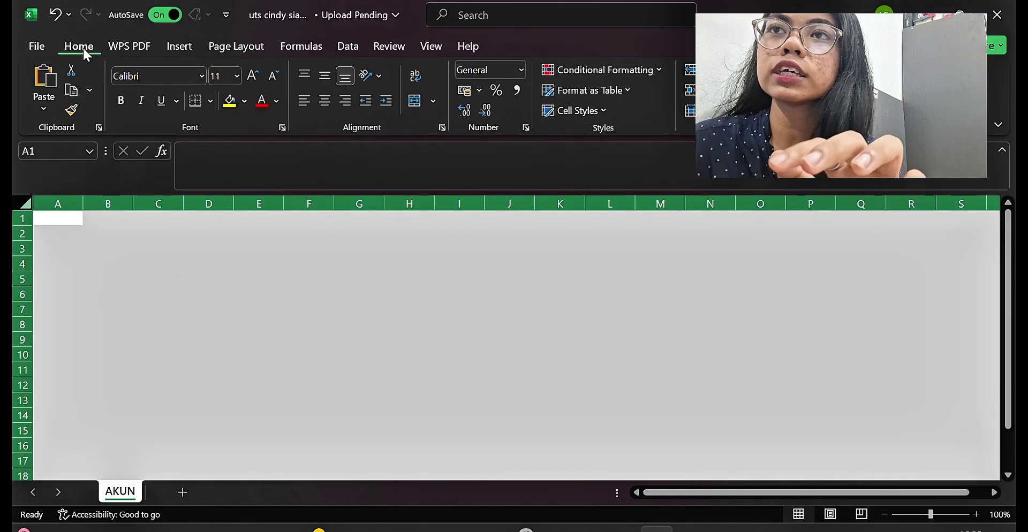
pyautogui.click(155, 76)
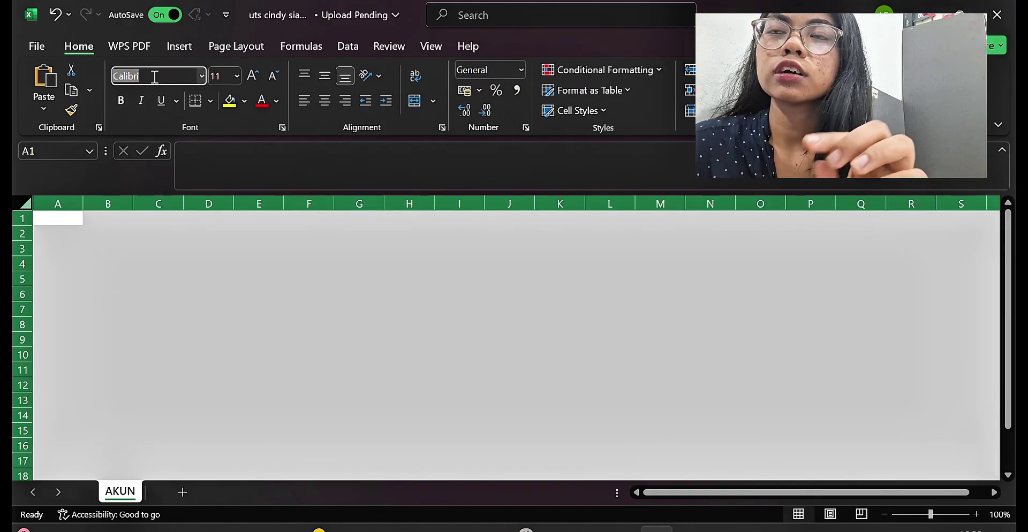
pyautogui.press('BackSpace')
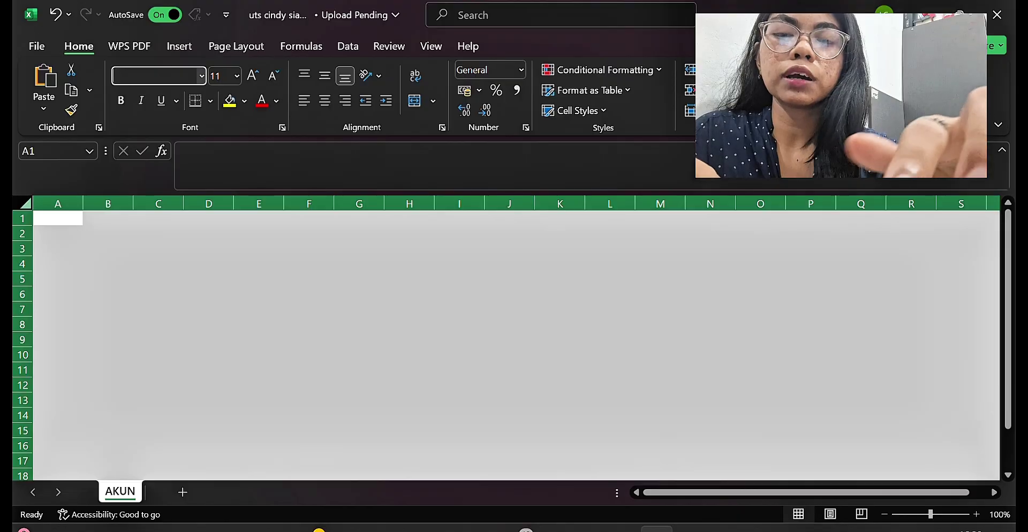
pyautogui.click(202, 76)
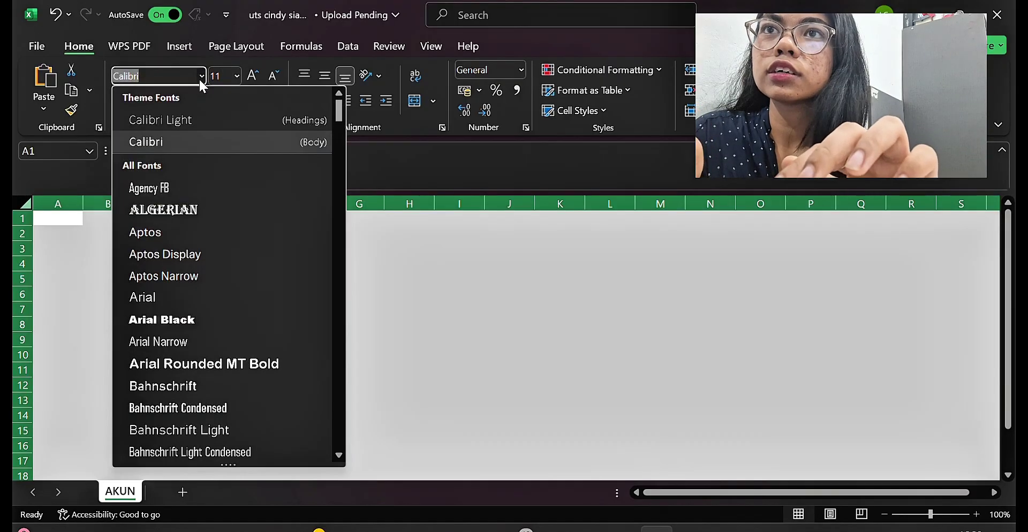
pyautogui.click(181, 254)
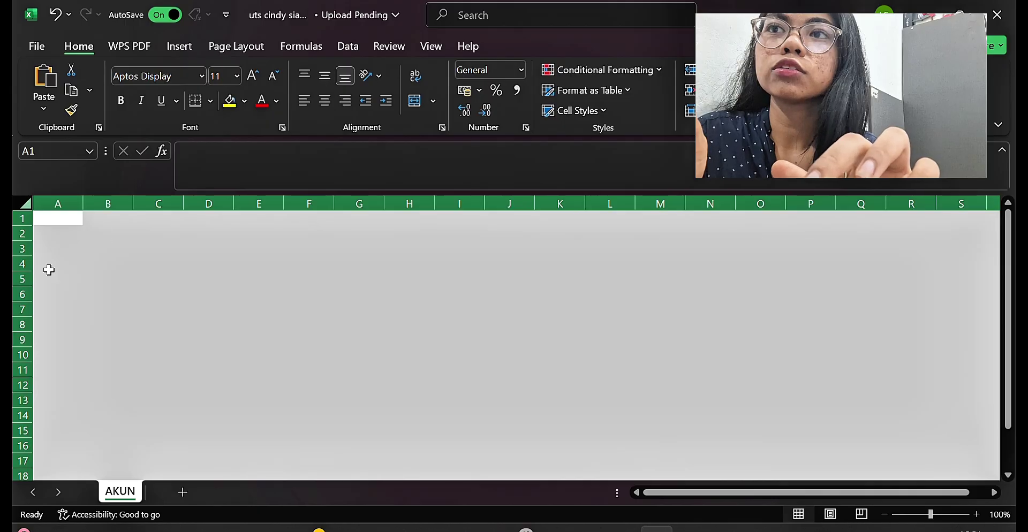
# - Make all rows of the sheet slightly taller and middle-align the cells vertically
pyautogui.moveTo(30, 224); pyautogui.dragTo(30, 227)
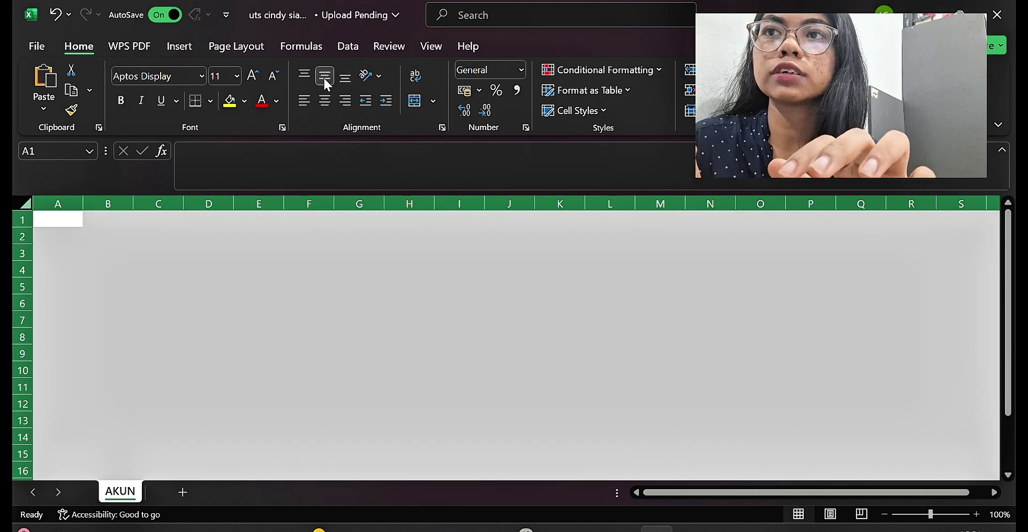
pyautogui.click(186, 289)
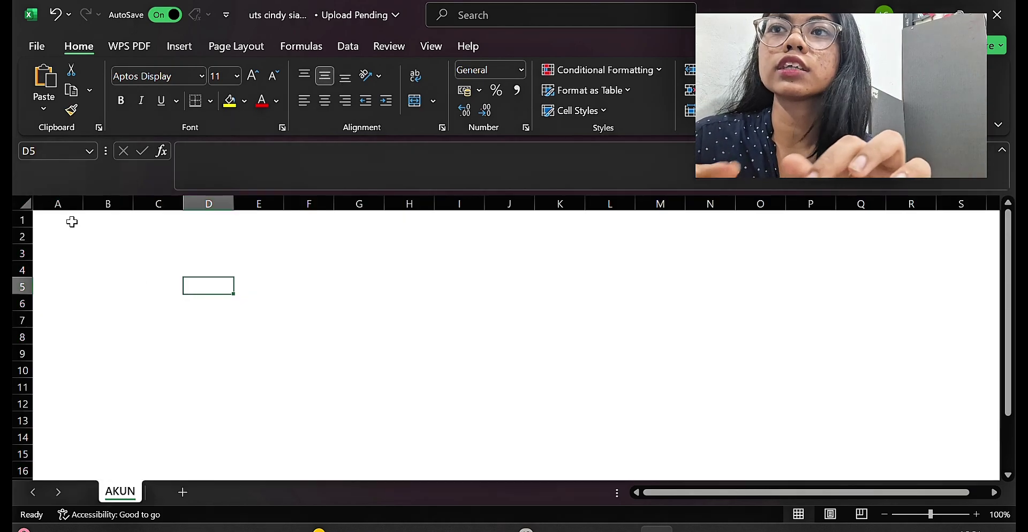
# - Narrow column A to a slim margin and enter the title DAFTAR AKUN in cell B2
pyautogui.moveTo(83, 204); pyautogui.dragTo(62, 204)
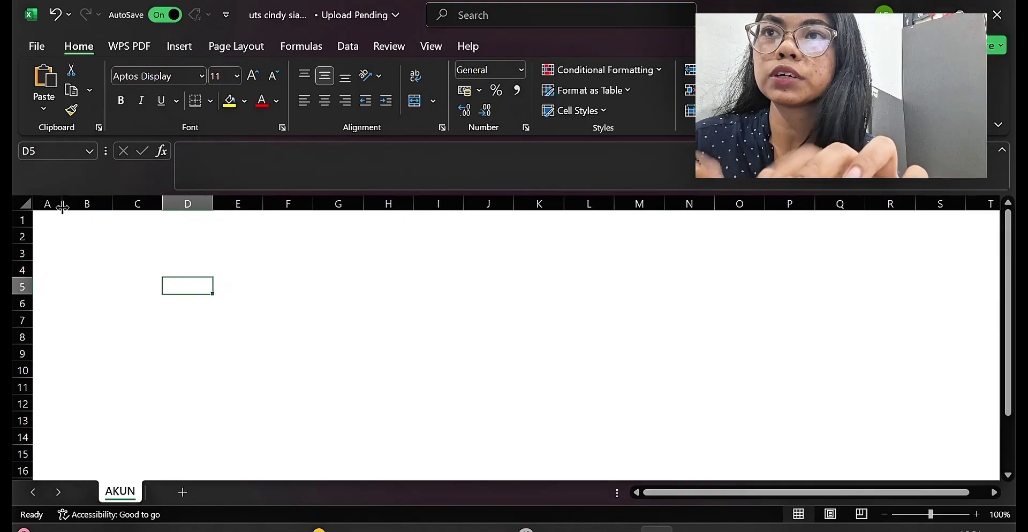
pyautogui.click(74, 237)
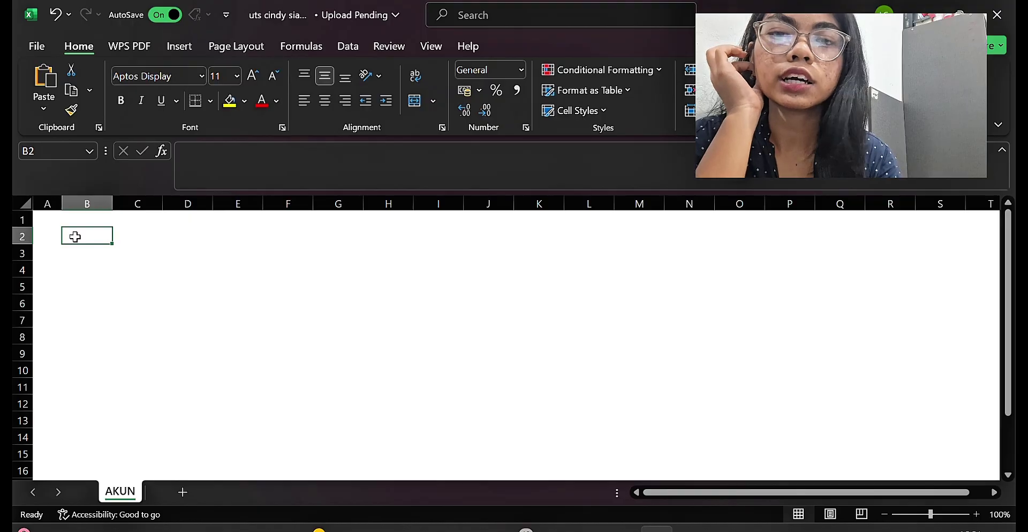
pyautogui.write('DAFTAR')
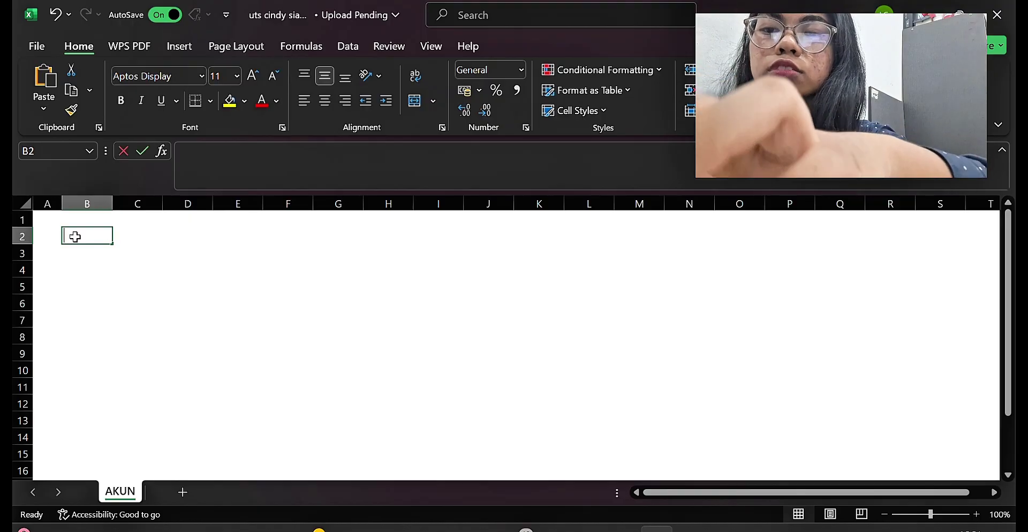
pyautogui.write(' AKUN')
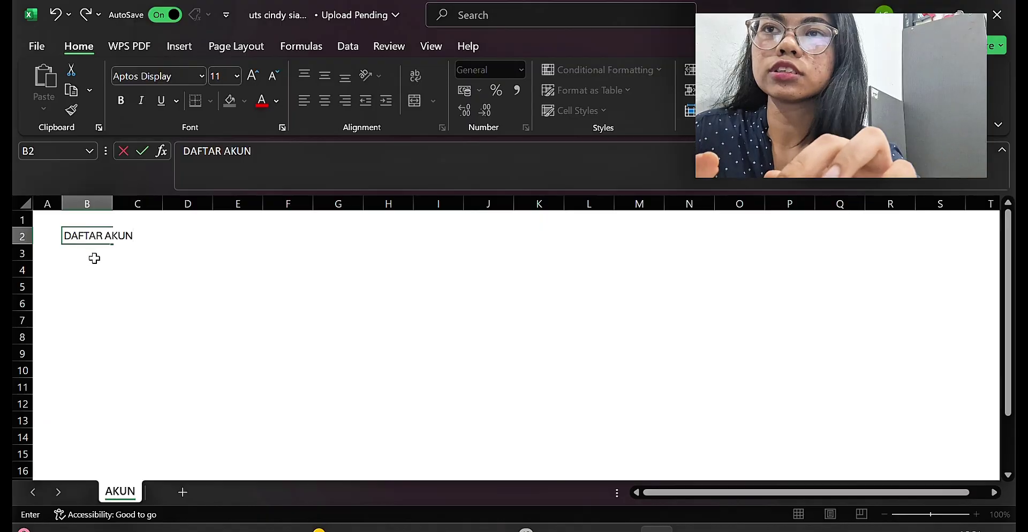
pyautogui.click(91, 256)
pyautogui.click(89, 239)
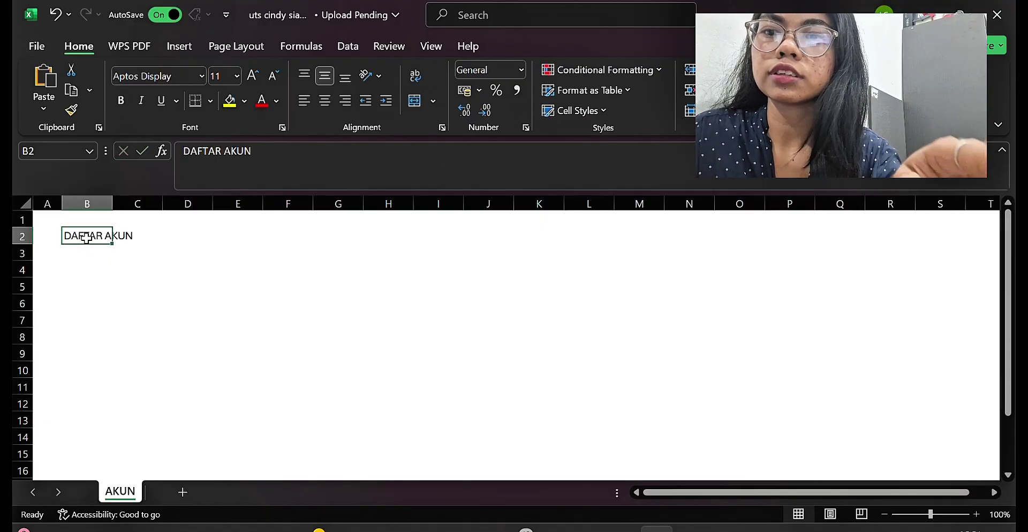
# - Enter the label Cek Balance in cell D4
pyautogui.press('Down')
pyautogui.press('Down')
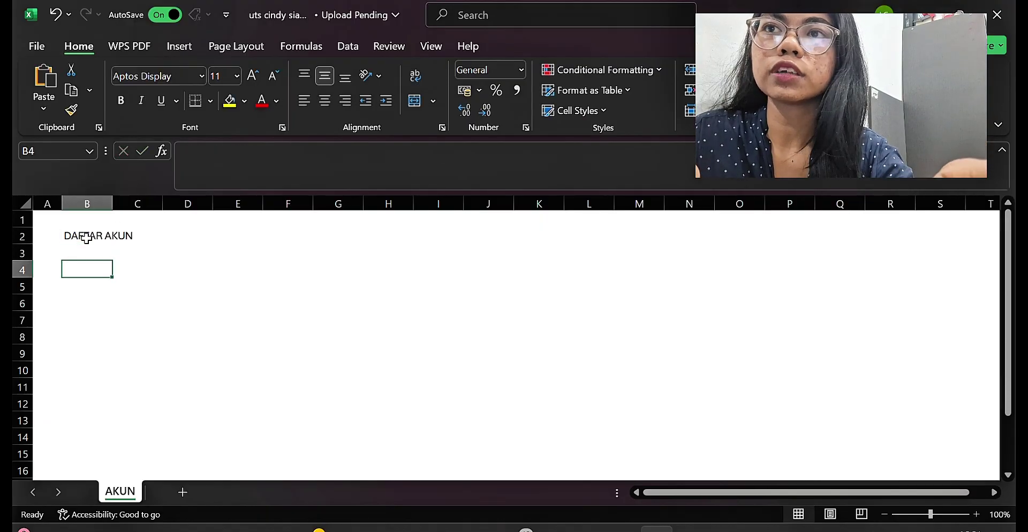
pyautogui.press('Right')
pyautogui.press('Right')
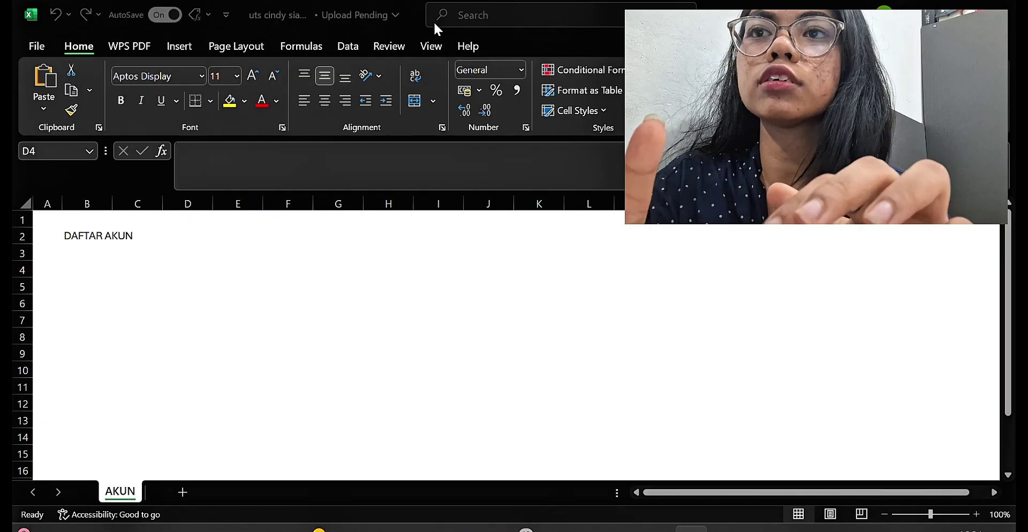
pyautogui.click(155, 256)
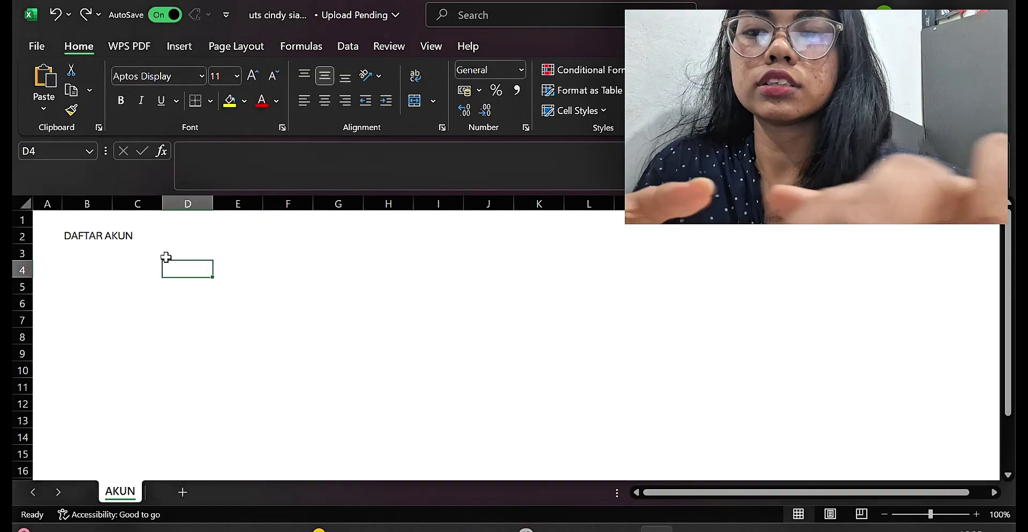
pyautogui.write('Cek Balance')
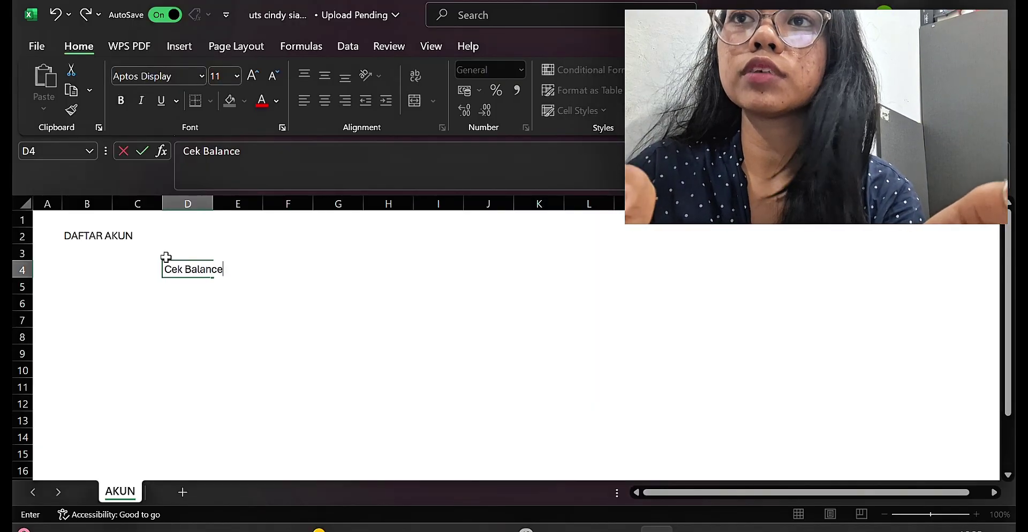
pyautogui.press('Return')
# - Enter the table headers KODE in cell B6 and NAMA AKUN in cell C6
pyautogui.press('Left')
pyautogui.press('Left')
pyautogui.press('Left')
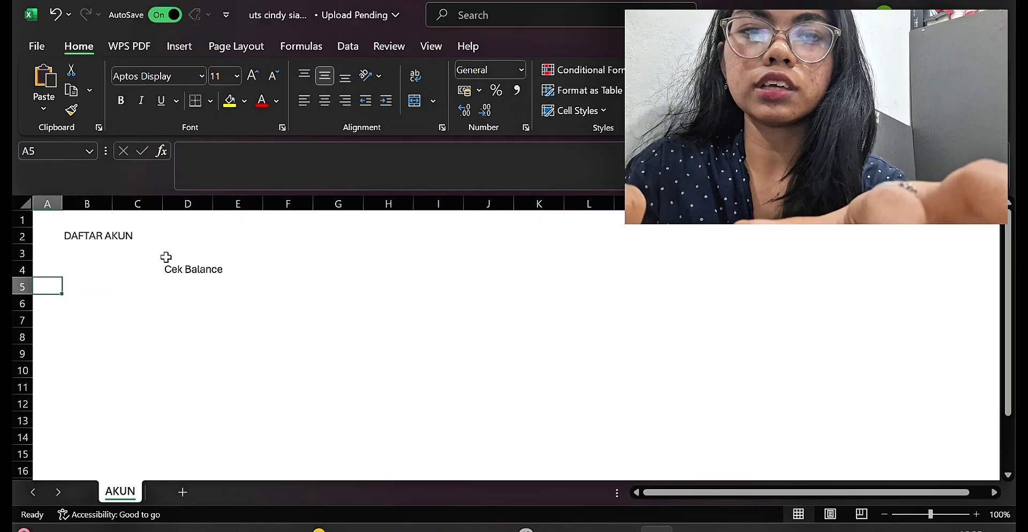
pyautogui.press('Down')
pyautogui.press('Right')
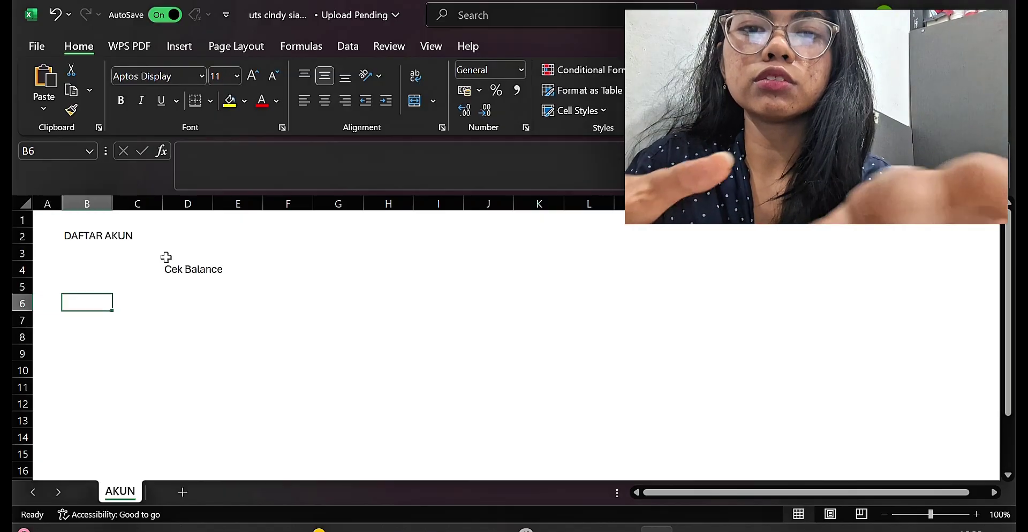
pyautogui.write('KODE')
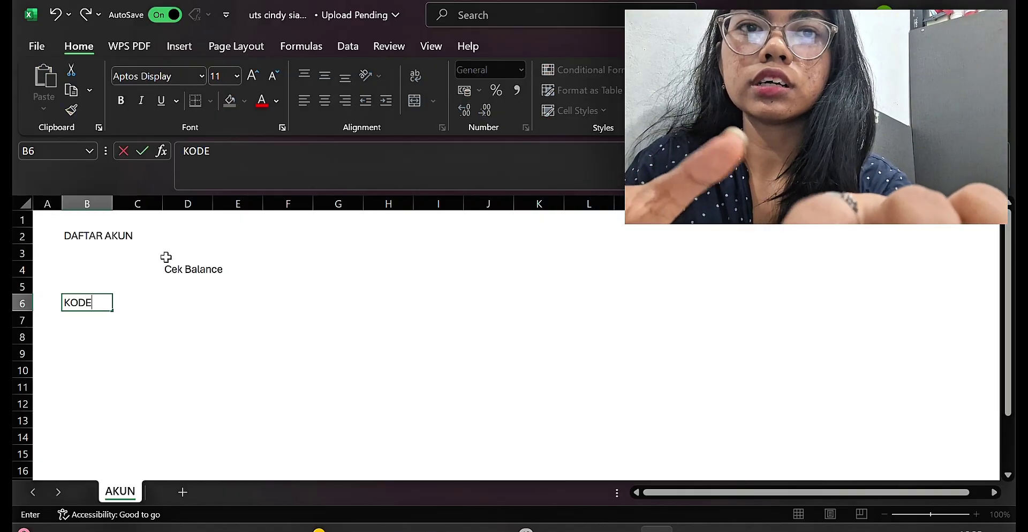
pyautogui.press('Tab')
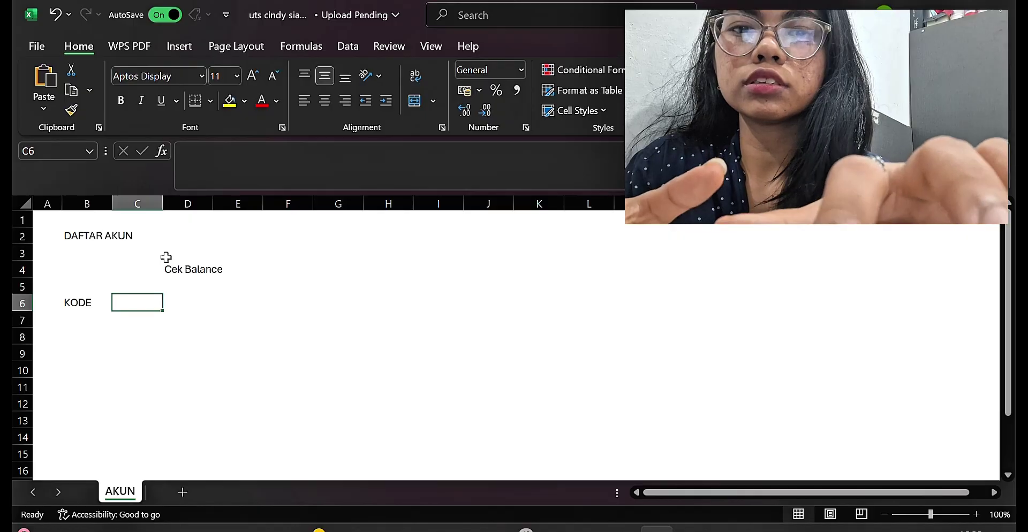
pyautogui.write('NAMA AKUN')
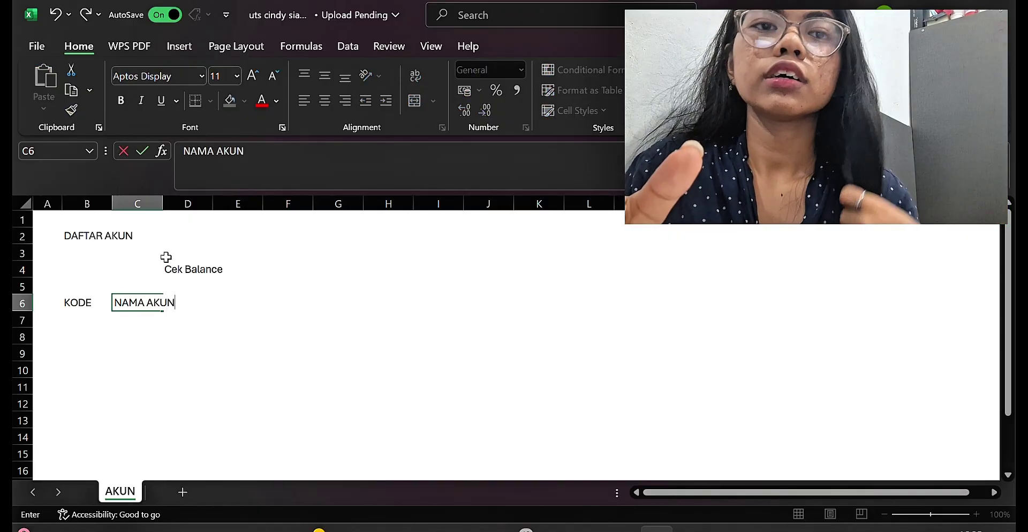
pyautogui.press('Tab')
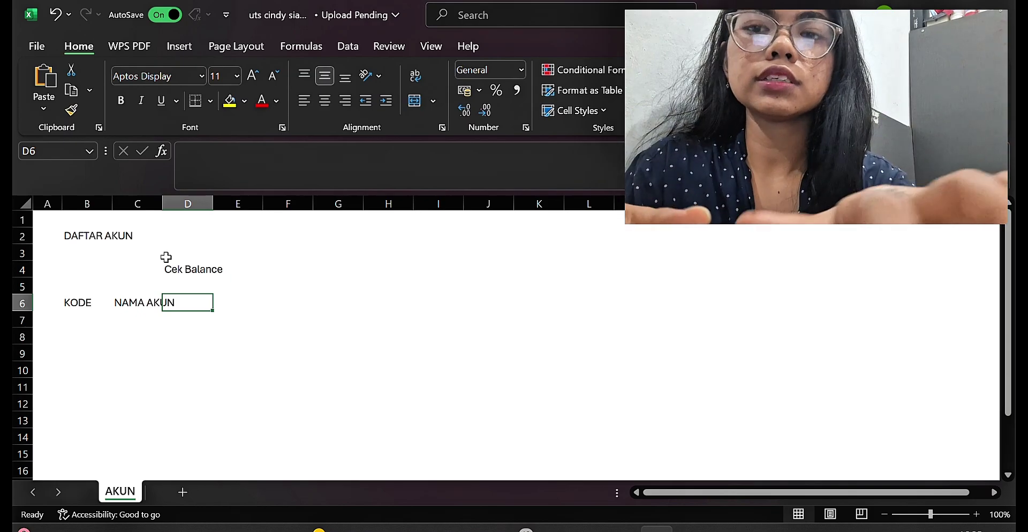
# - Continue the header row with JENIS in D6, SA DEBET in E6 and SA KREDIT in F6
pyautogui.write('JENIS')
pyautogui.press('Tab')
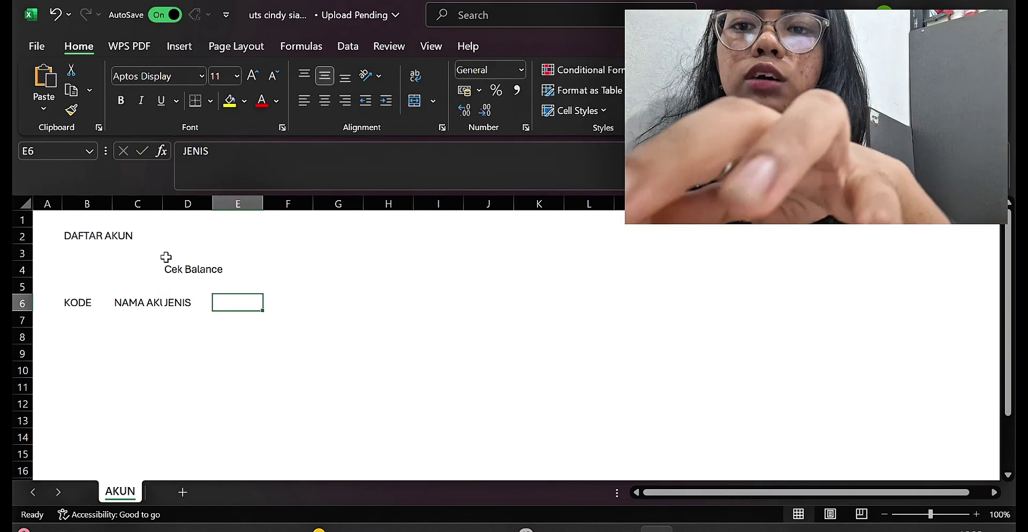
pyautogui.write('SA D')
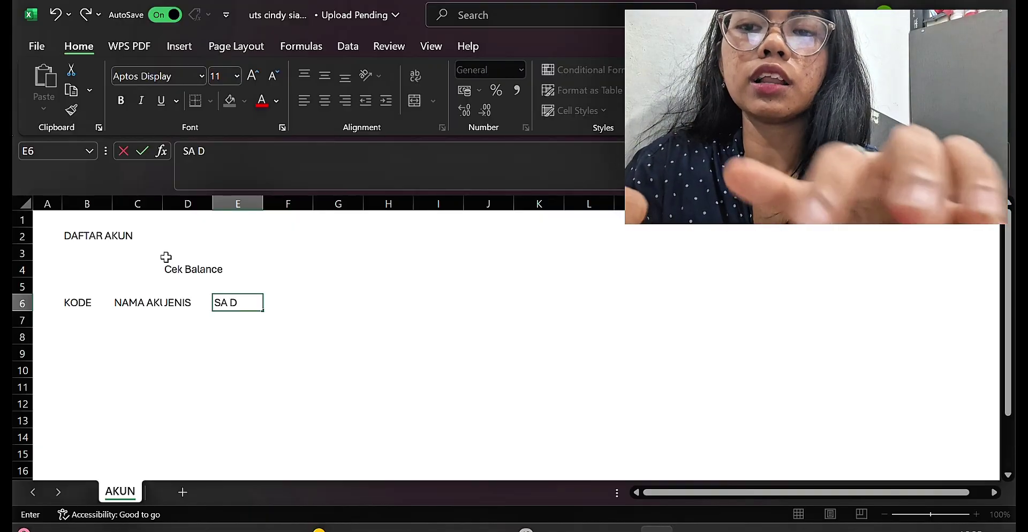
pyautogui.write('EBET')
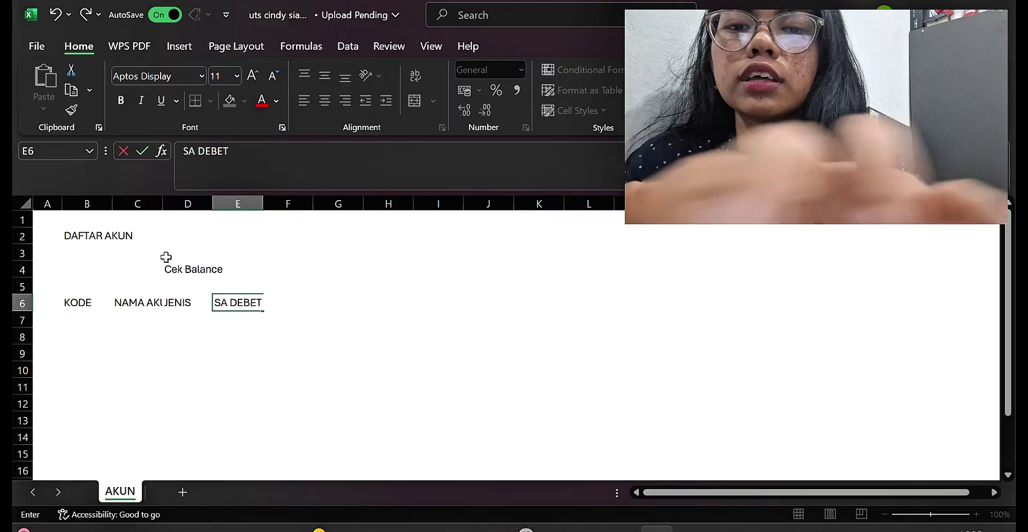
pyautogui.press('Tab')
pyautogui.write('SA K')
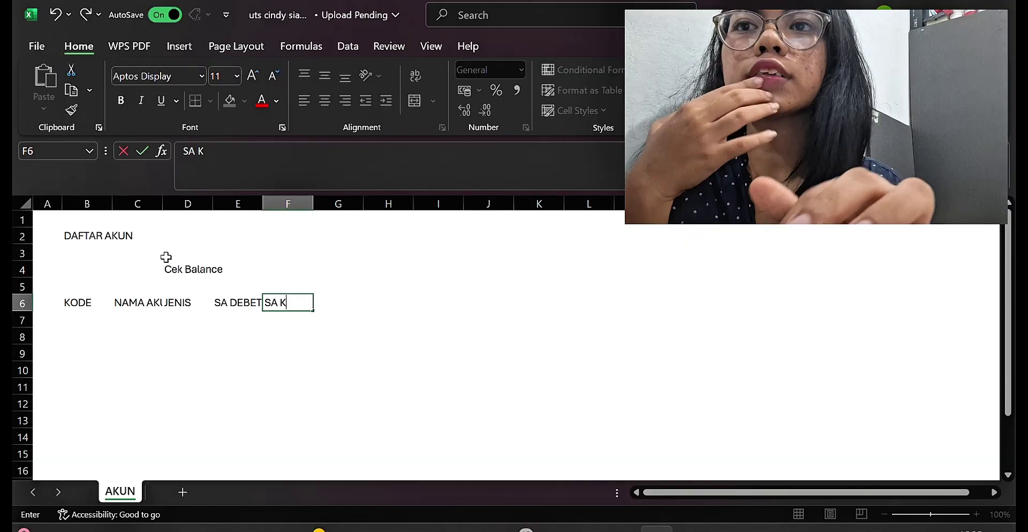
pyautogui.write('REDIT')
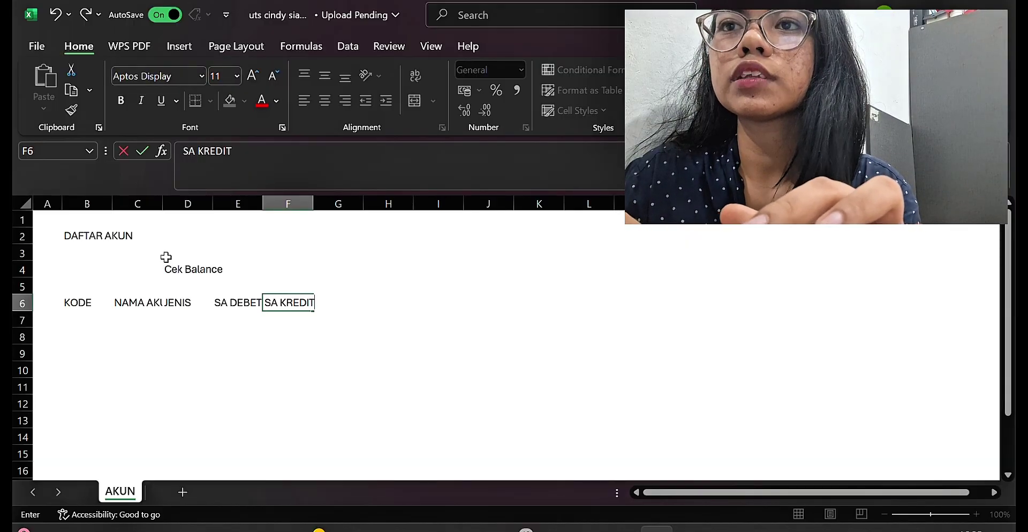
pyautogui.click(207, 386)
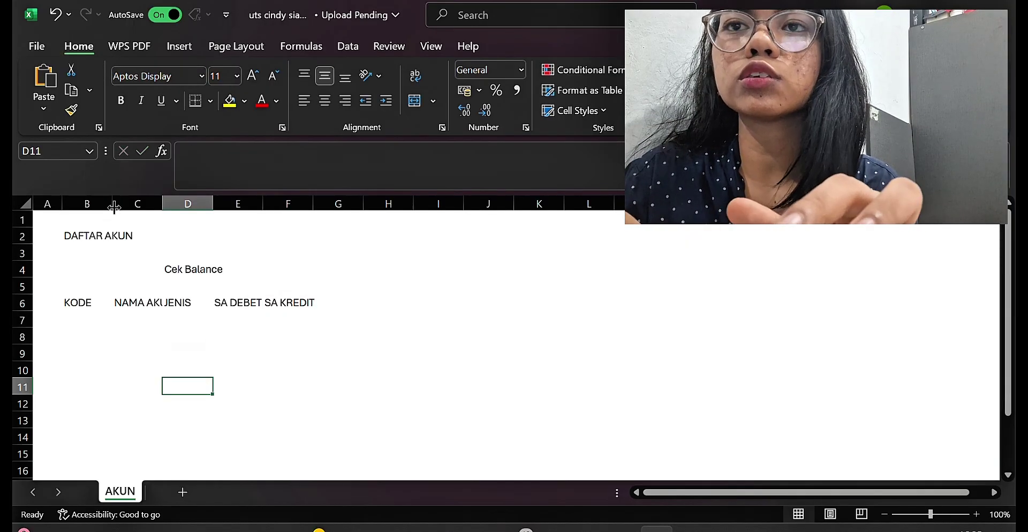
# - Widen columns B through F so each header has ample room, with C and D the widest
pyautogui.moveTo(112, 204); pyautogui.dragTo(364, 230)
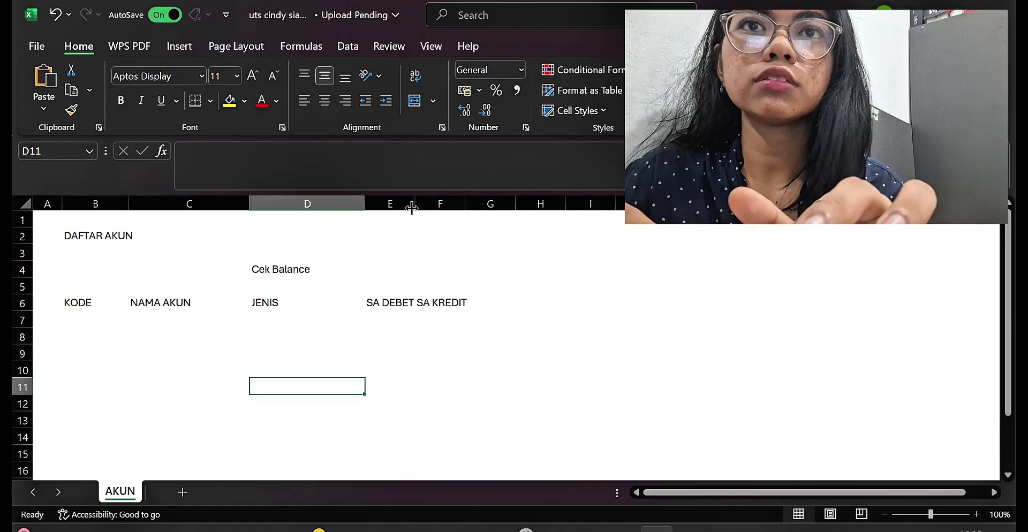
pyautogui.moveTo(412, 208); pyautogui.dragTo(463, 222)
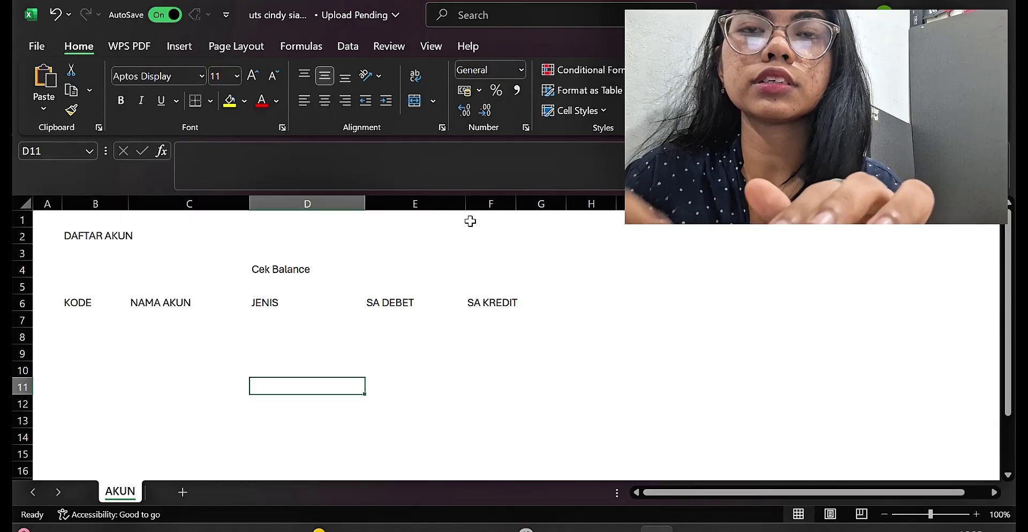
pyautogui.moveTo(517, 206); pyautogui.dragTo(560, 220)
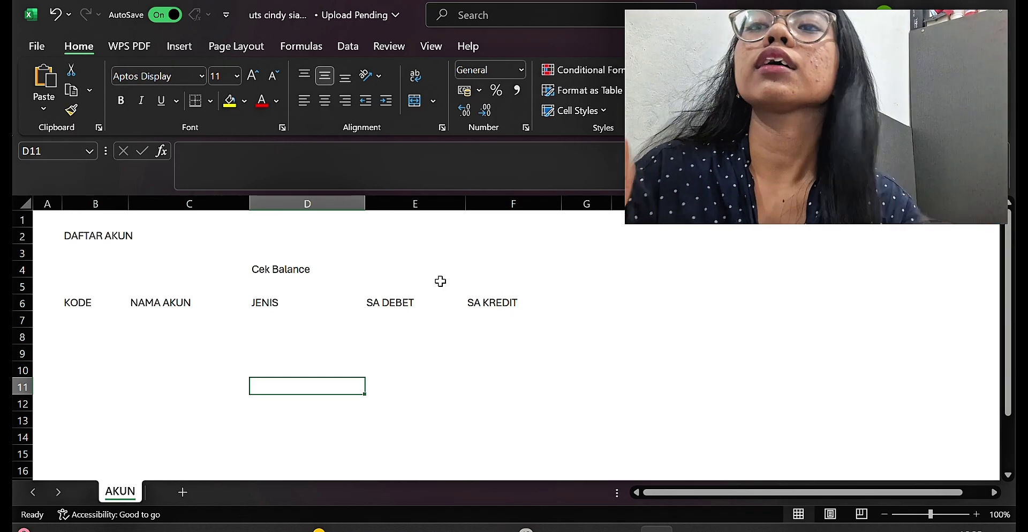
# - Merge and center the DAFTAR AKUN title across cells B2 to F2
pyautogui.click(84, 234)
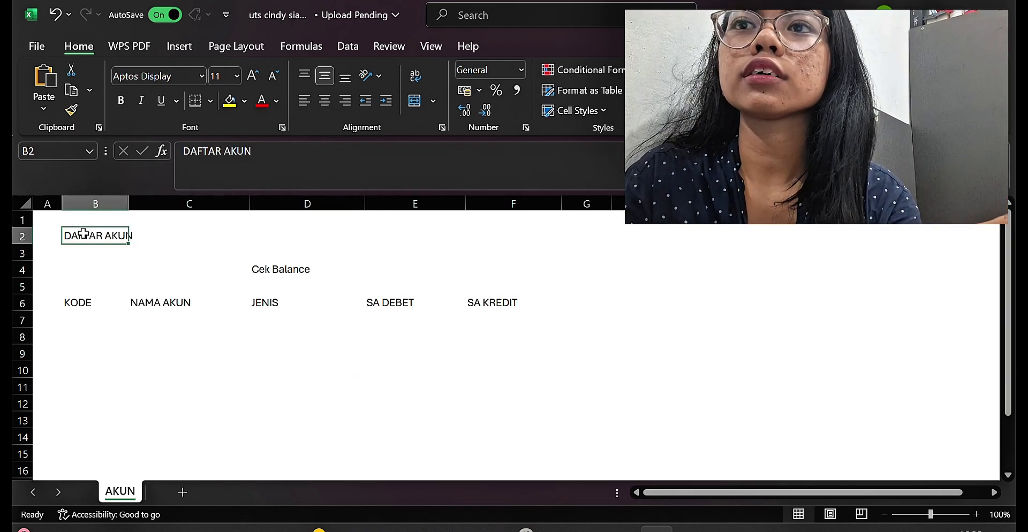
pyautogui.hotkey('shift', 'Right')
pyautogui.hotkey('shift', 'Right')
pyautogui.hotkey('shift', 'Right')
pyautogui.hotkey('shift', 'Right')
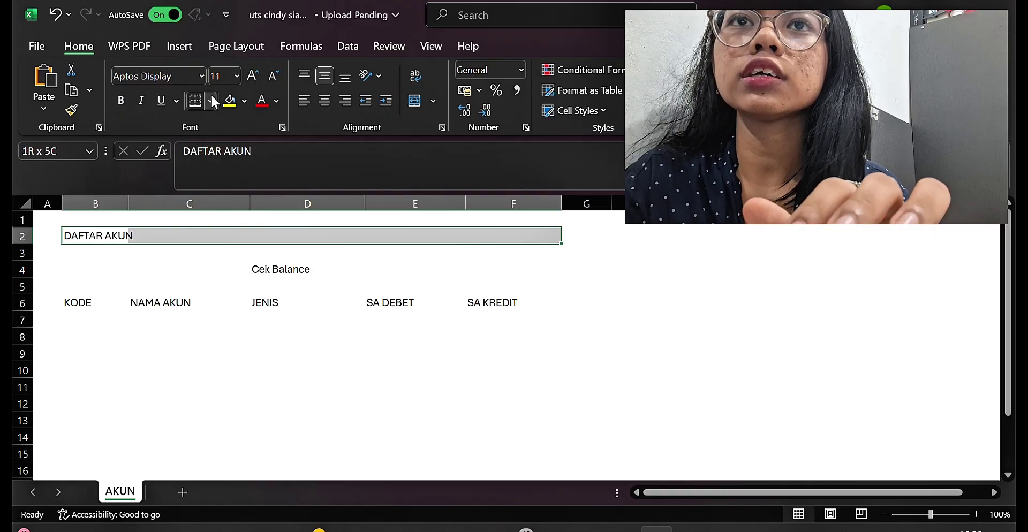
pyautogui.click(417, 99)
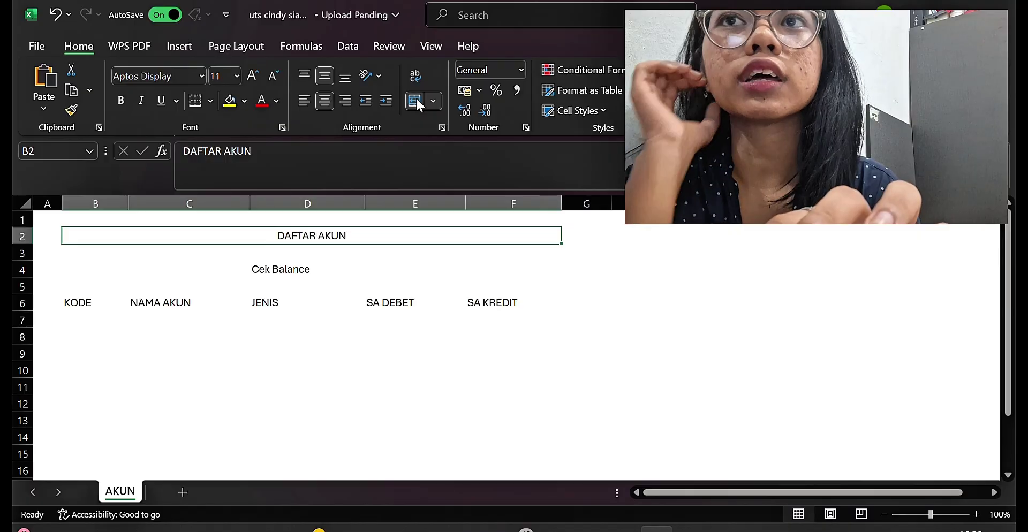
# - Format the DAFTAR AKUN title with a dark brown-orange fill (the darkest orange shade) and bold white text
pyautogui.click(245, 101)
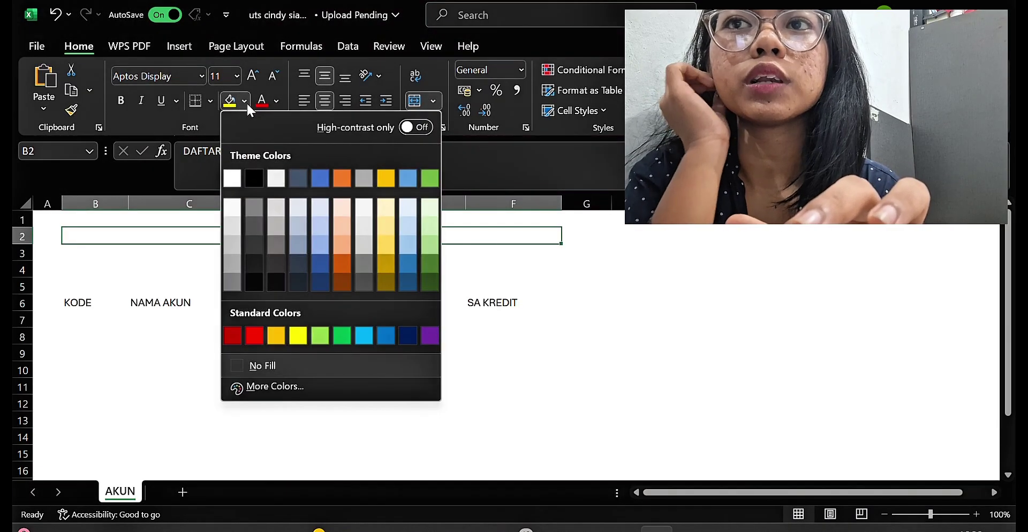
pyautogui.click(341, 279)
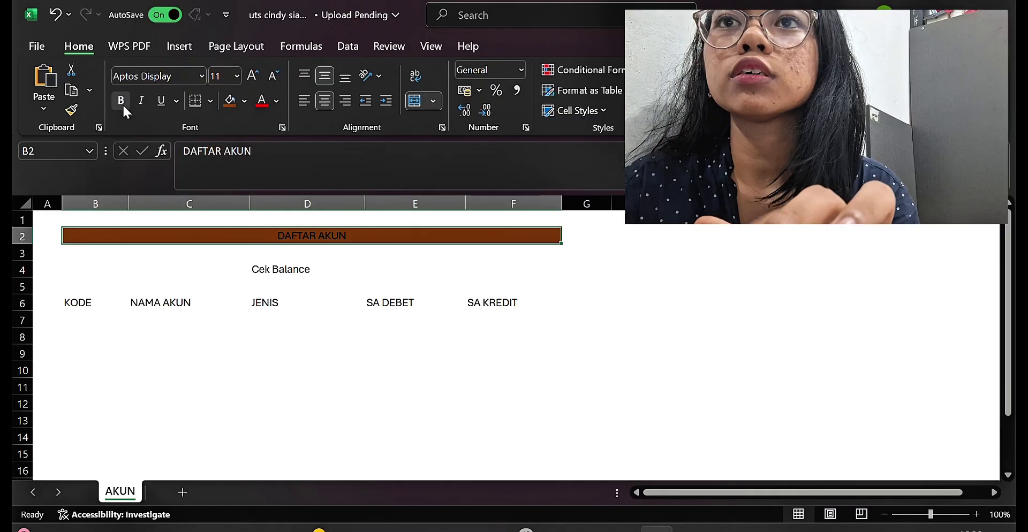
pyautogui.click(122, 102)
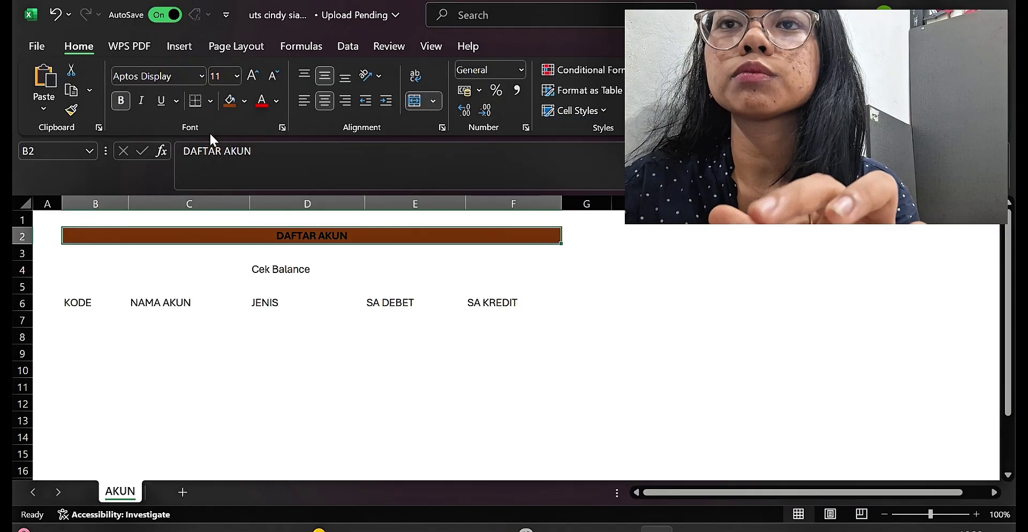
pyautogui.click(275, 103)
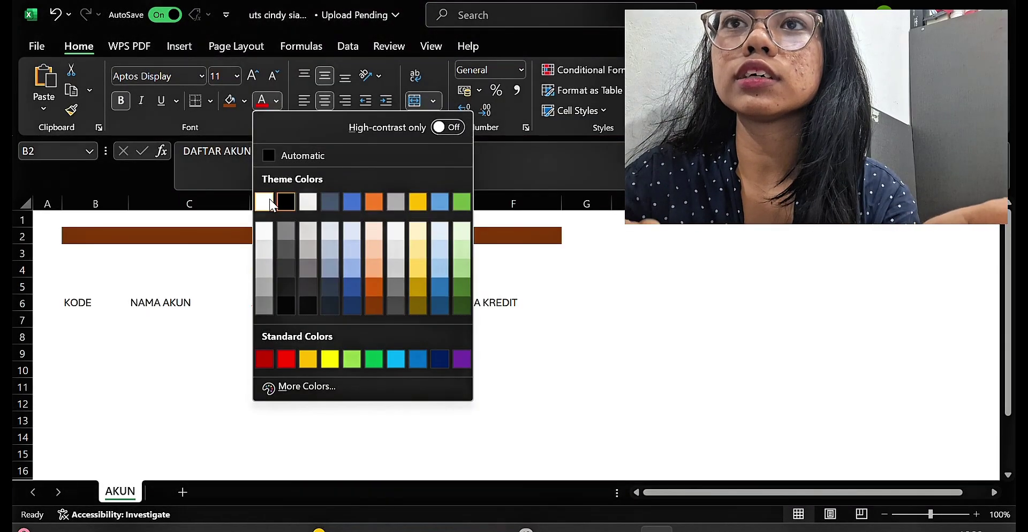
pyautogui.click(273, 205)
# - Apply all borders in a darker orange line color to the Cek Balance cells D4 to F4
pyautogui.click(272, 272)
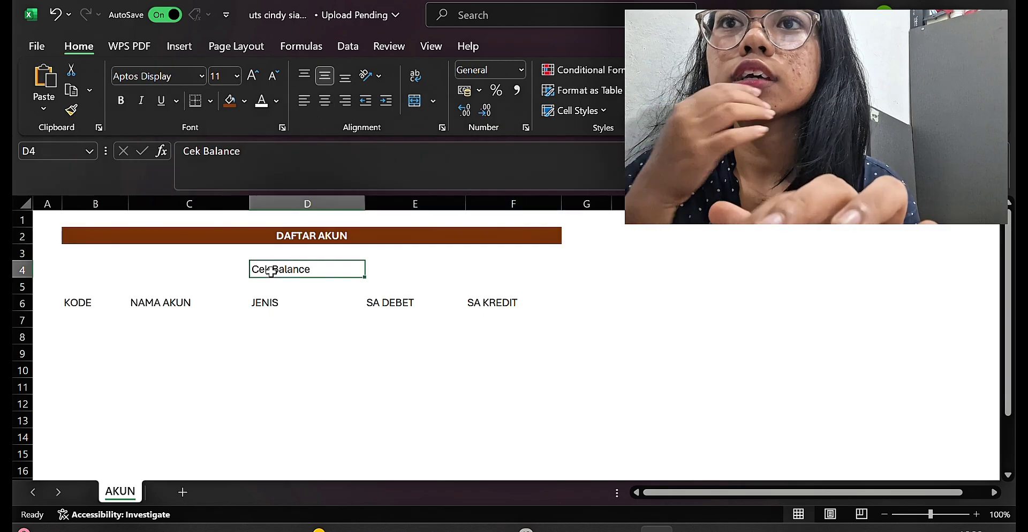
pyautogui.hotkey('shift', 'Right')
pyautogui.hotkey('shift', 'Right')
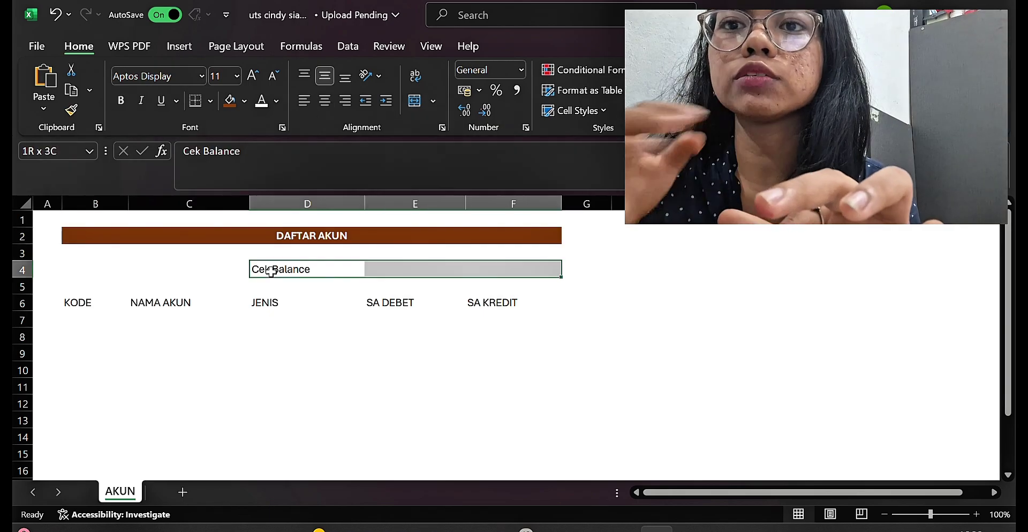
pyautogui.click(211, 102)
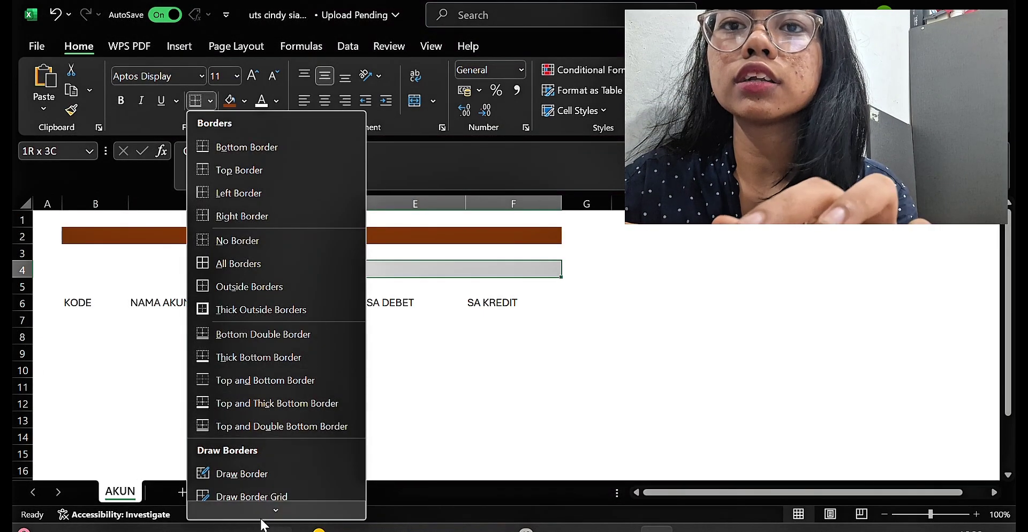
pyautogui.moveTo(256, 512)
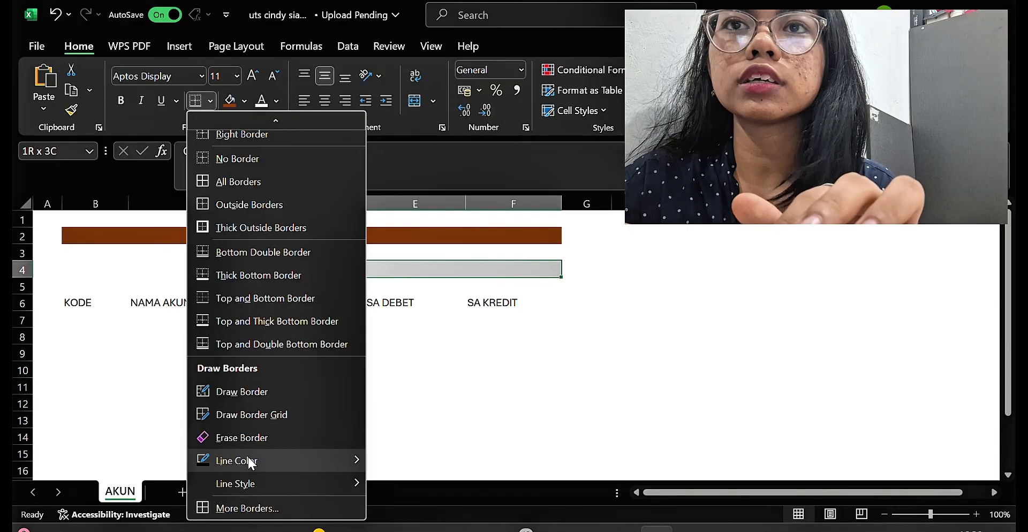
pyautogui.moveTo(248, 460)
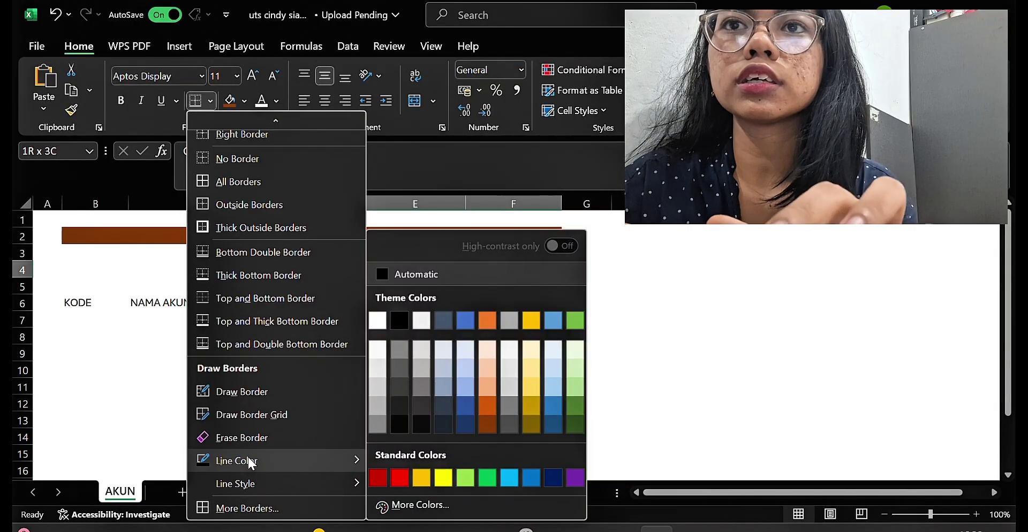
pyautogui.click(487, 407)
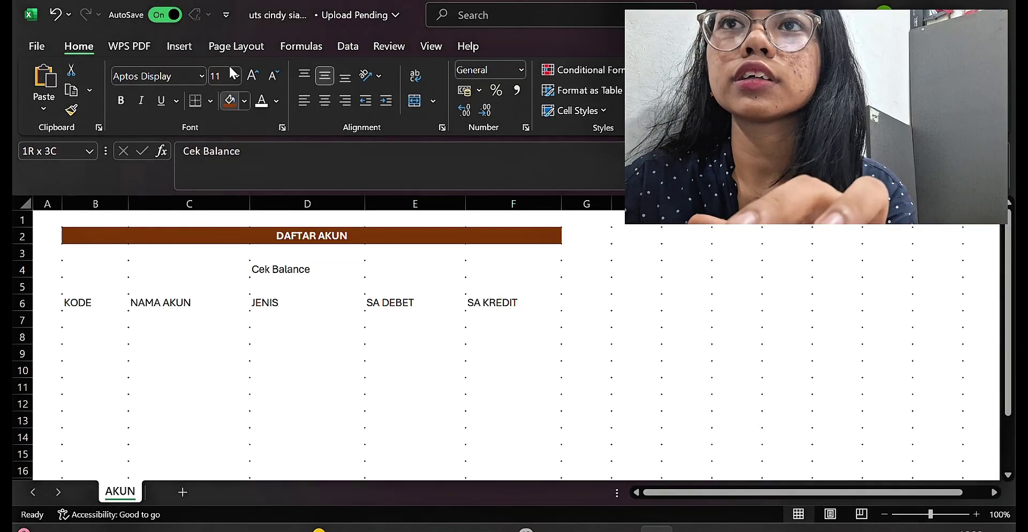
pyautogui.click(277, 276)
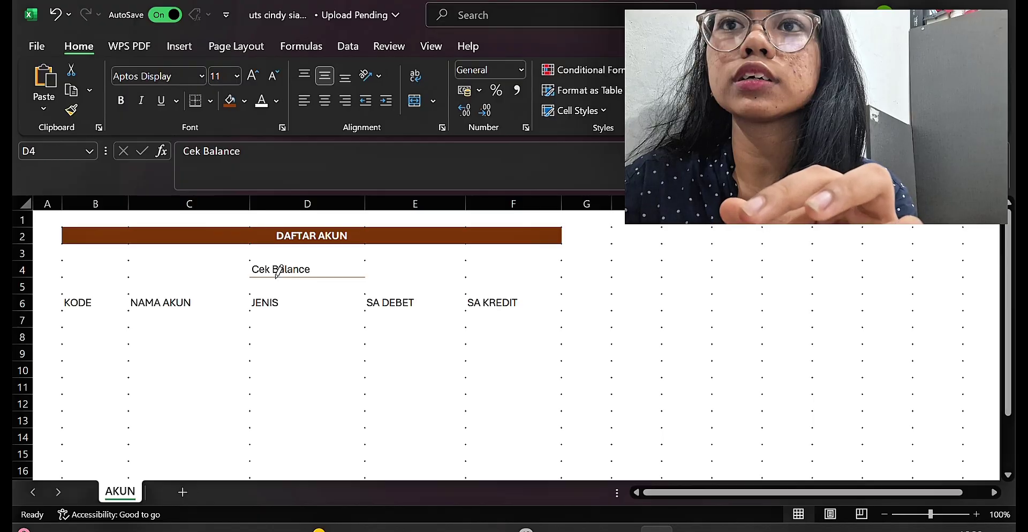
pyautogui.click(210, 100)
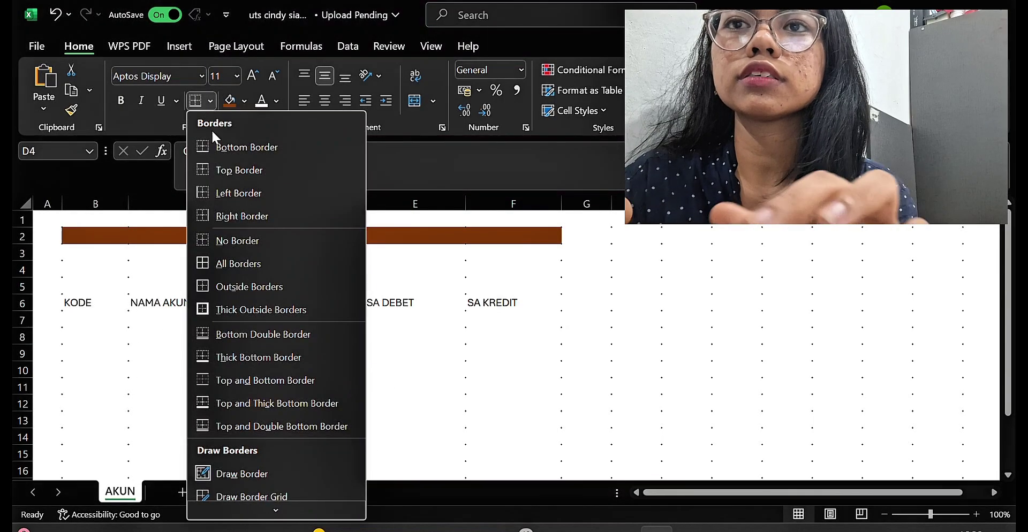
pyautogui.click(233, 265)
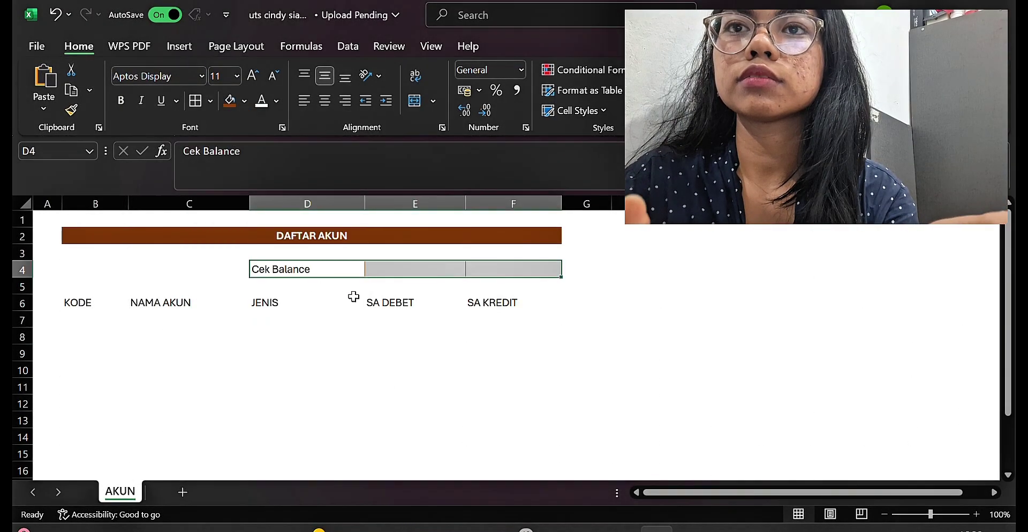
pyautogui.click(353, 297)
# - Format the header cells B6 to F6 in bold white text with the same dark brown-orange fill as the title
pyautogui.click(92, 306)
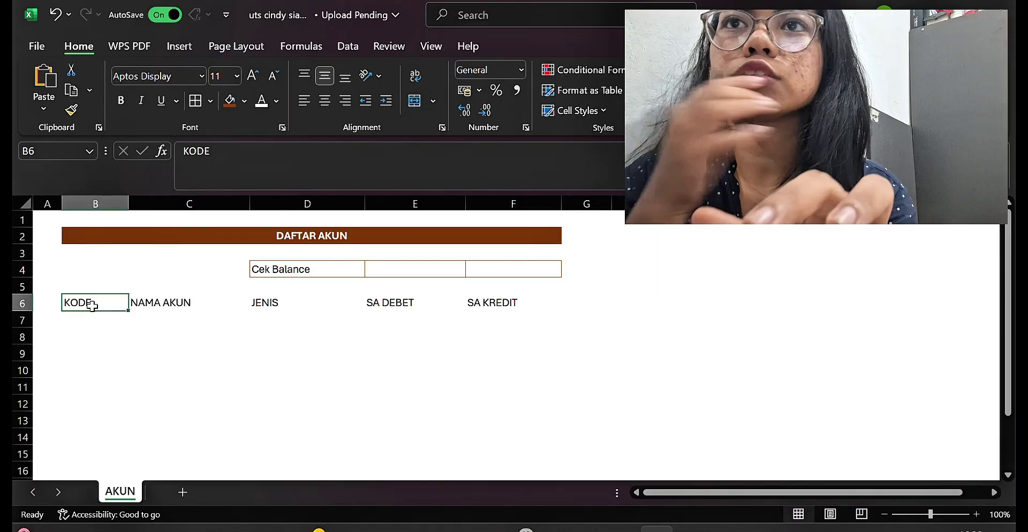
pyautogui.hotkey('shift', 'Right')
pyautogui.hotkey('shift', 'Right')
pyautogui.hotkey('shift', 'Right')
pyautogui.hotkey('shift', 'Right')
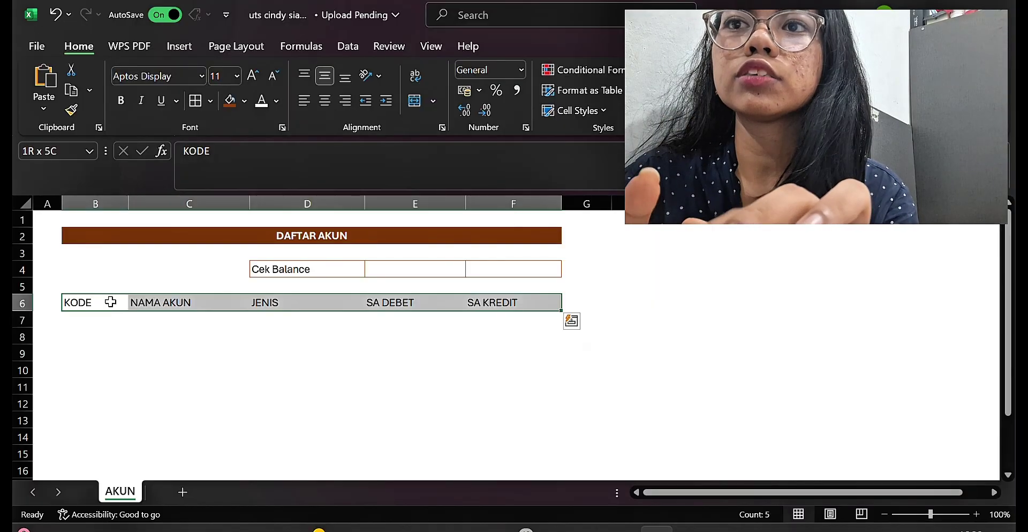
pyautogui.click(118, 103)
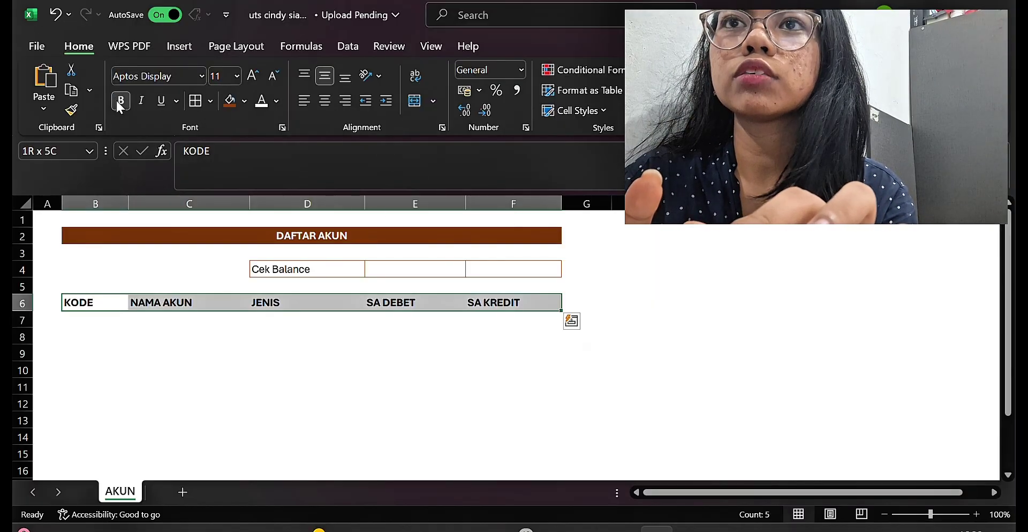
pyautogui.click(233, 102)
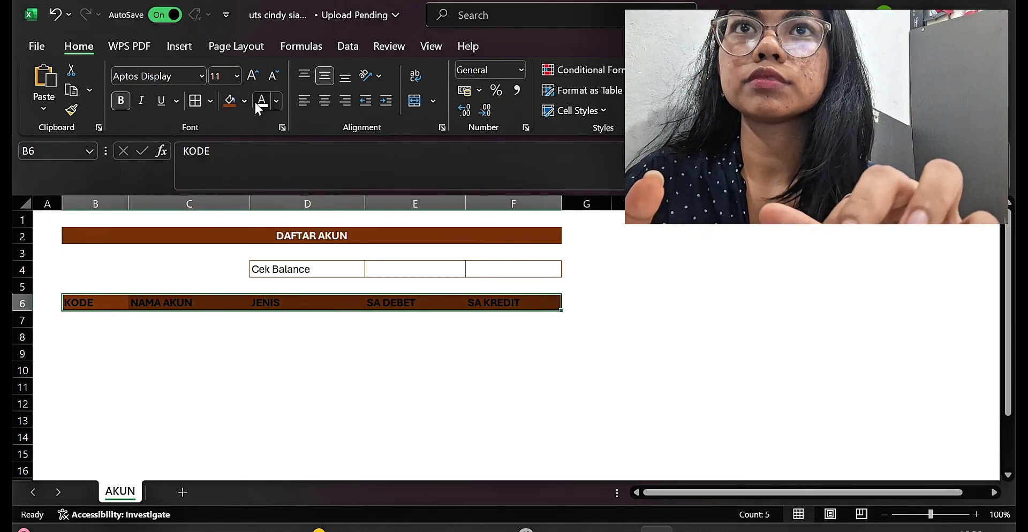
pyautogui.click(258, 107)
pyautogui.click(280, 383)
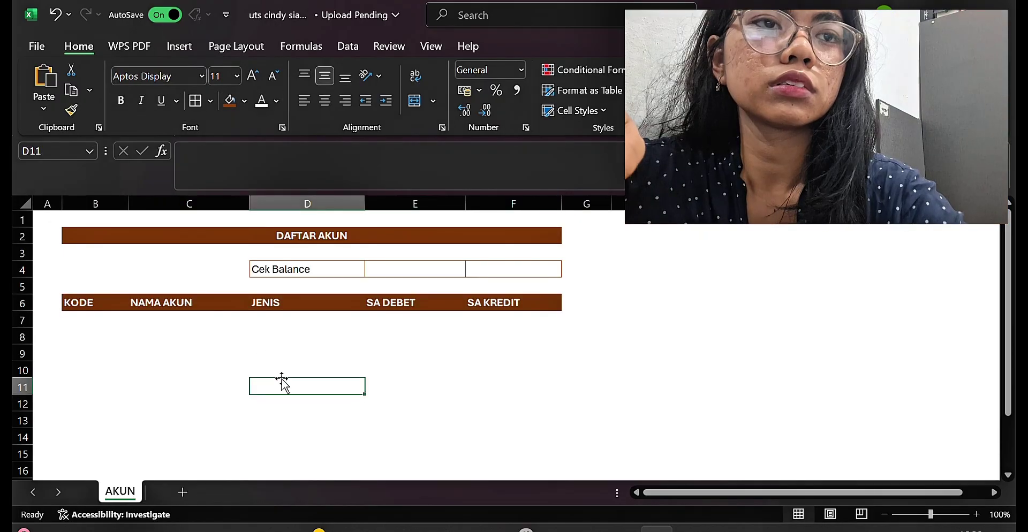
# - Apply all borders in the same orange line color to the empty table body from B7 to F34
pyautogui.click(423, 21)
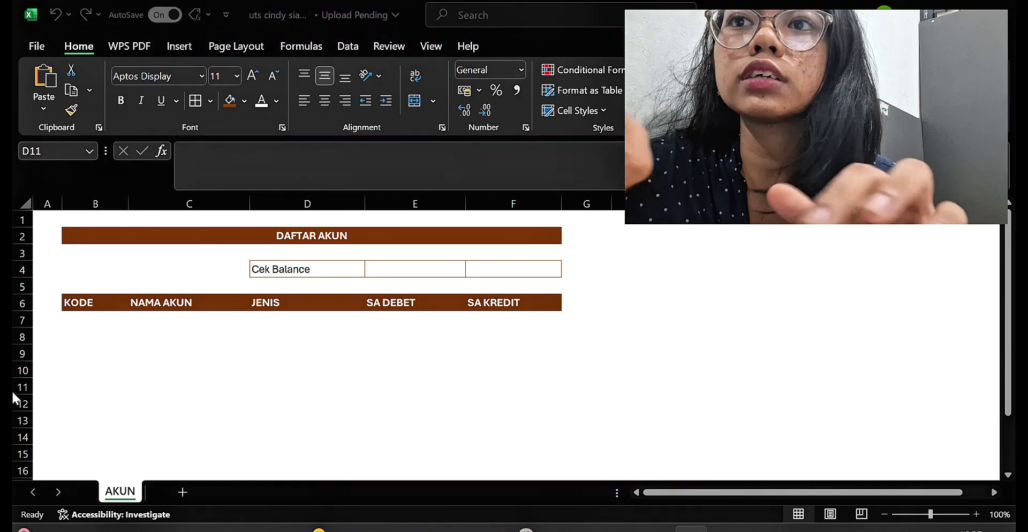
pyautogui.click(89, 316)
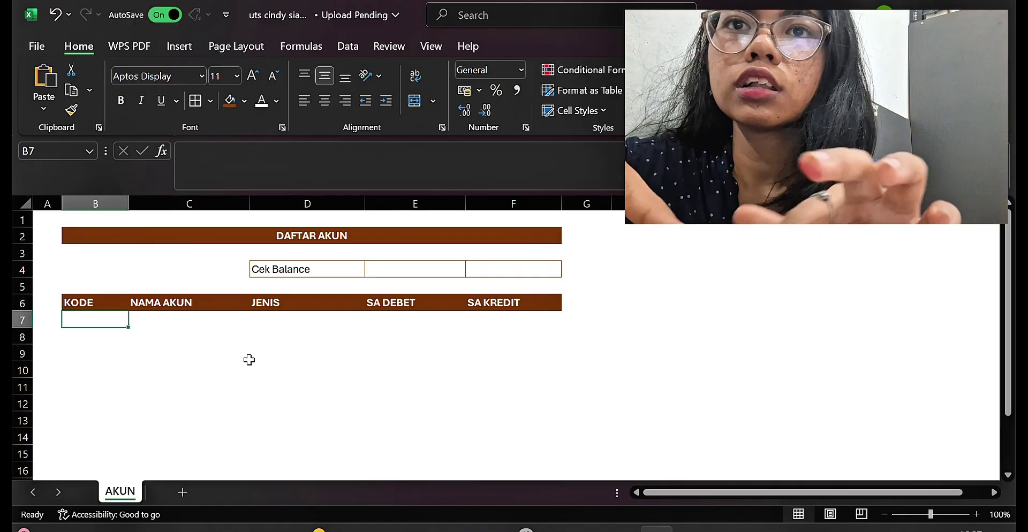
pyautogui.click(1008, 445)
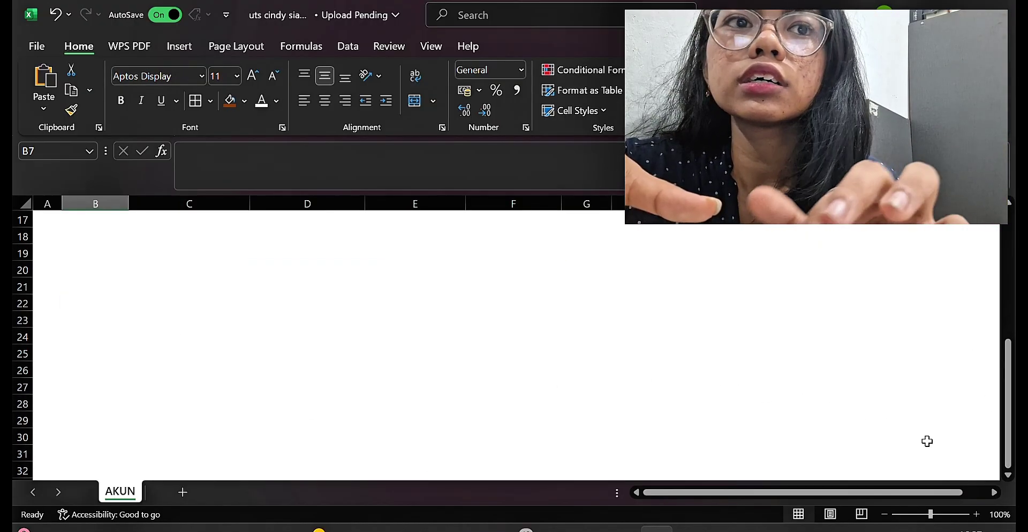
pyautogui.moveTo(972, 462); pyautogui.dragTo(686, 358)
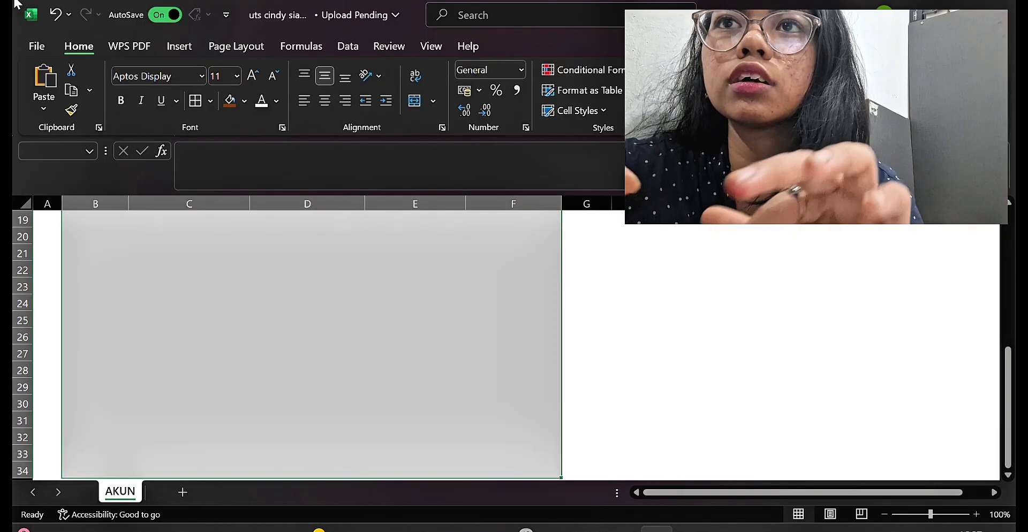
pyautogui.click(195, 100)
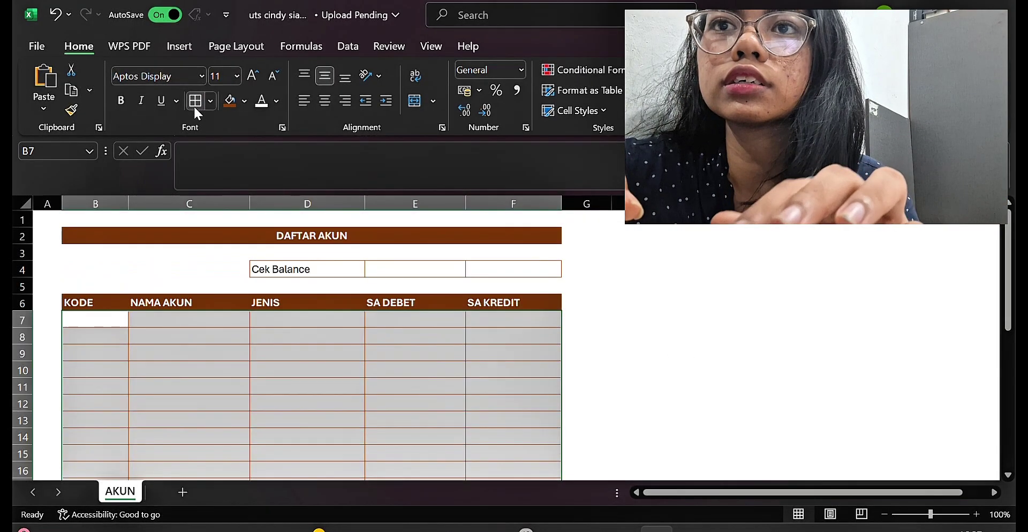
pyautogui.click(269, 405)
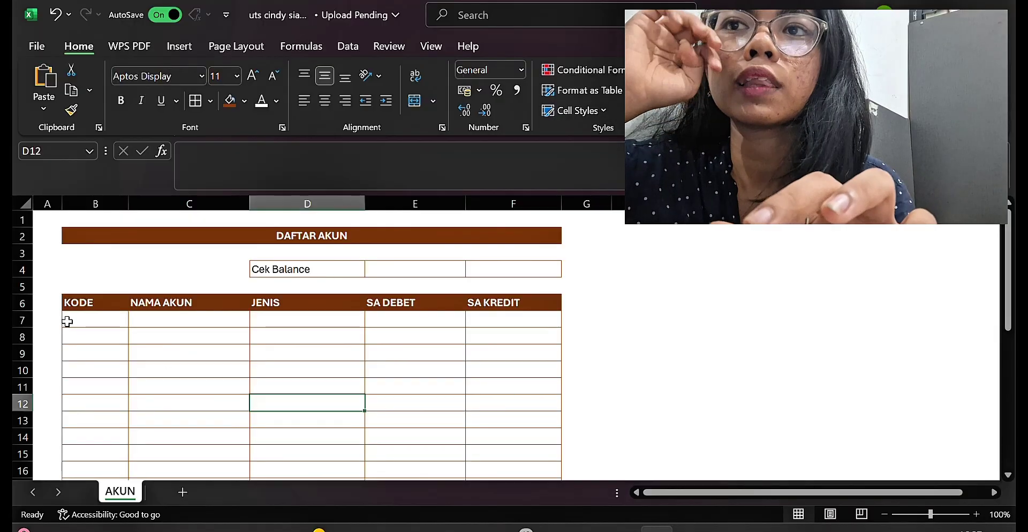
# - Apply all borders to the header cells B6 to F6 so orange lines separate the columns
pyautogui.click(86, 304)
pyautogui.hotkey('shift', 'Right')
pyautogui.hotkey('shift', 'Right')
pyautogui.hotkey('shift', 'Right')
pyautogui.hotkey('shift', 'Right')
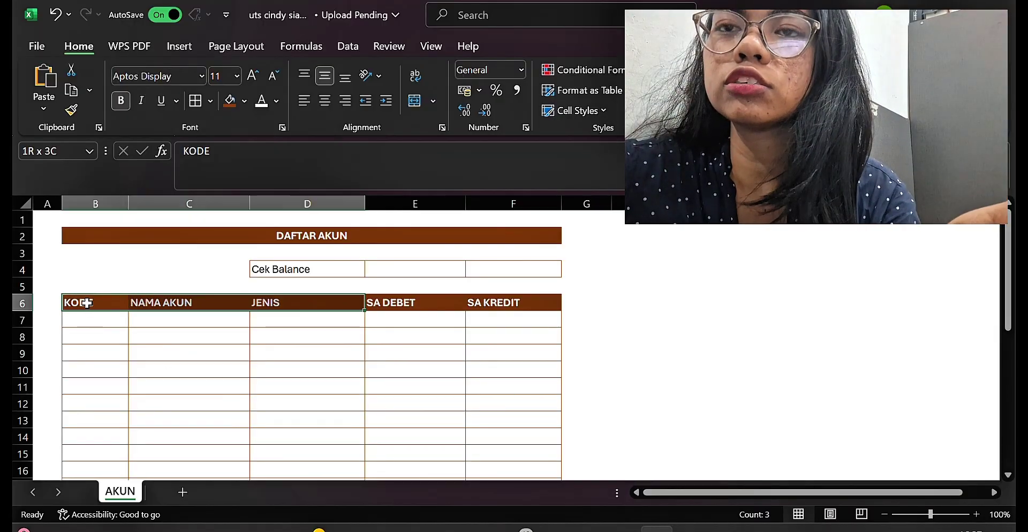
pyautogui.click(212, 102)
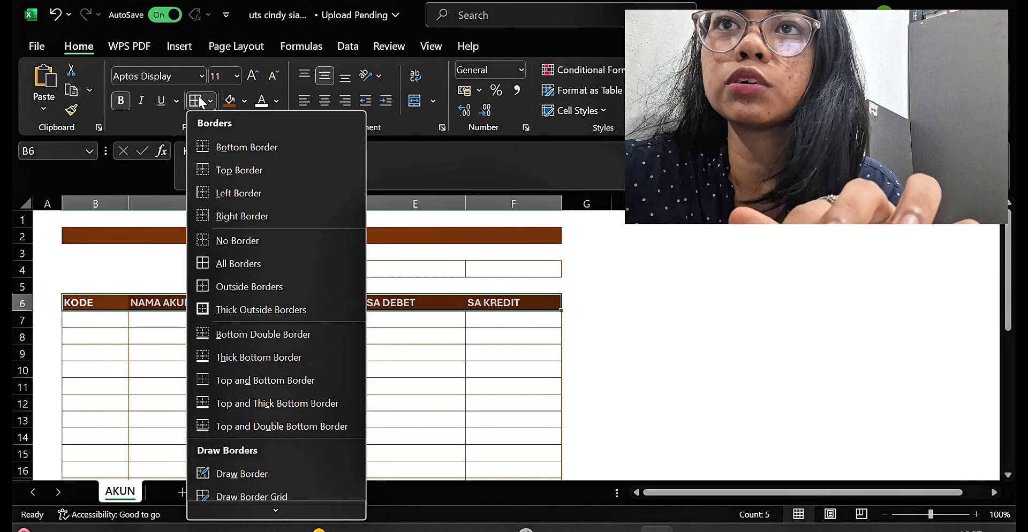
pyautogui.click(199, 100)
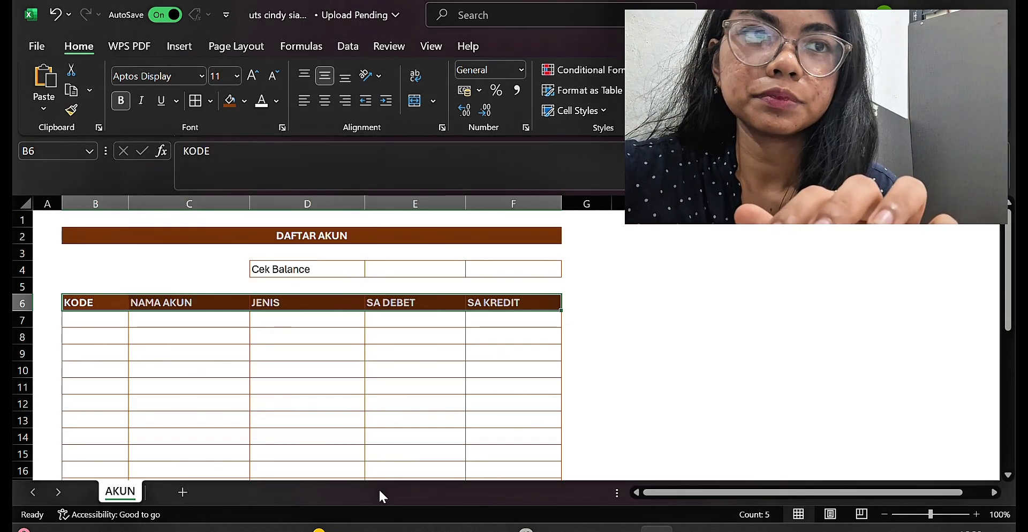
pyautogui.click(252, 437)
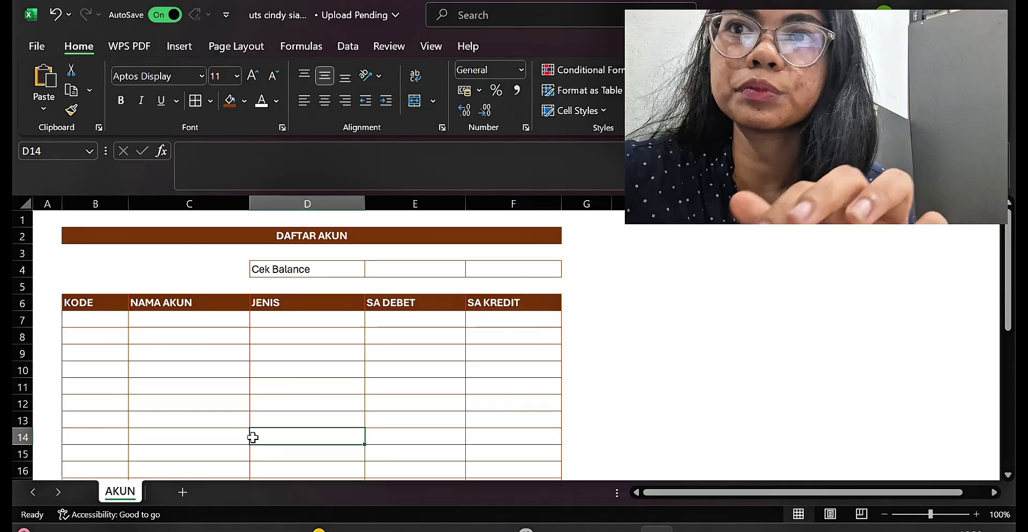
# - Enter the code 10000 in B7 and the account name Aset in C7 as the first account row
pyautogui.click(97, 321)
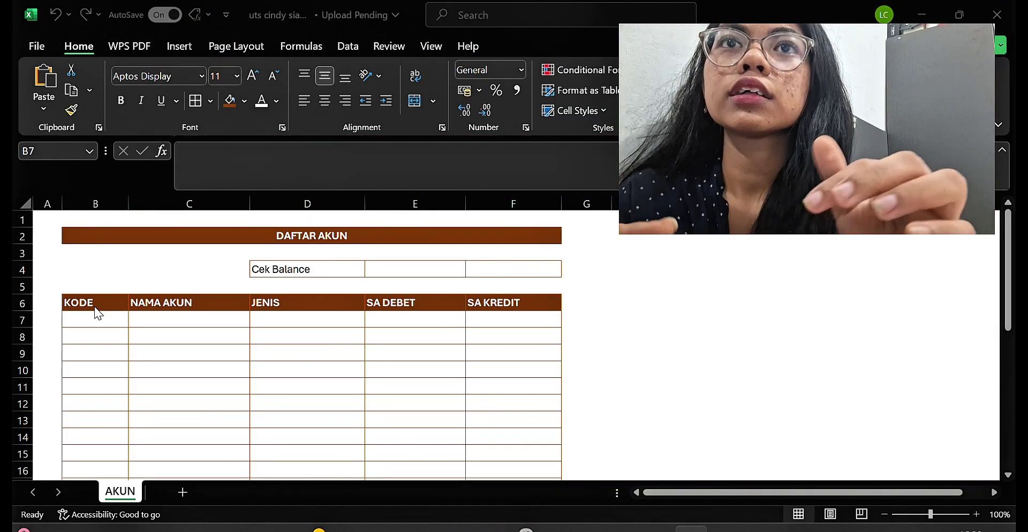
pyautogui.click(98, 314)
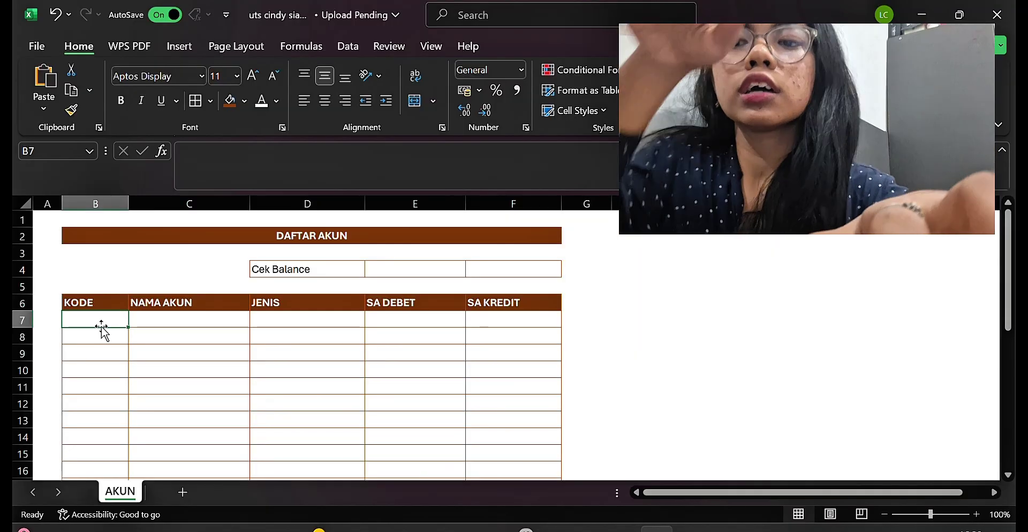
pyautogui.doubleClick(101, 327)
pyautogui.write('1')
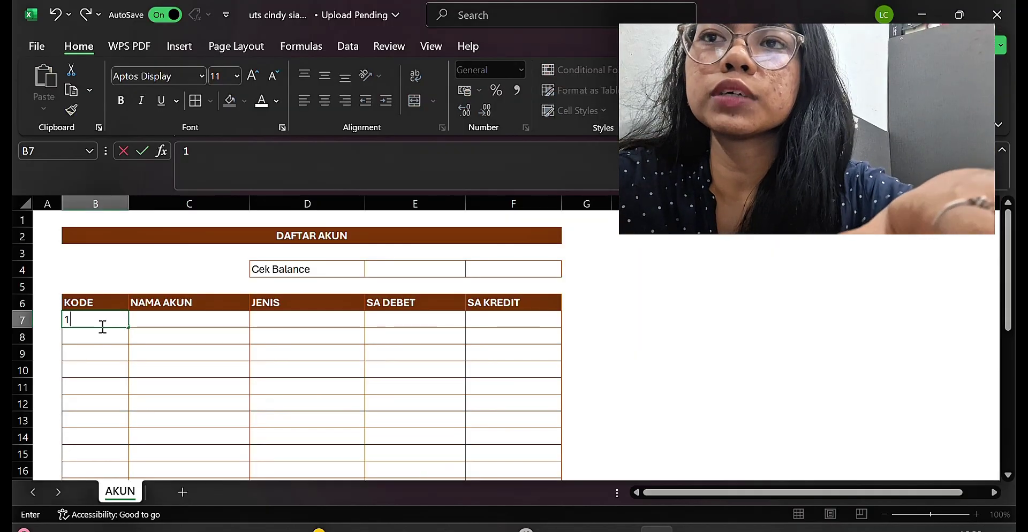
pyautogui.write('0000')
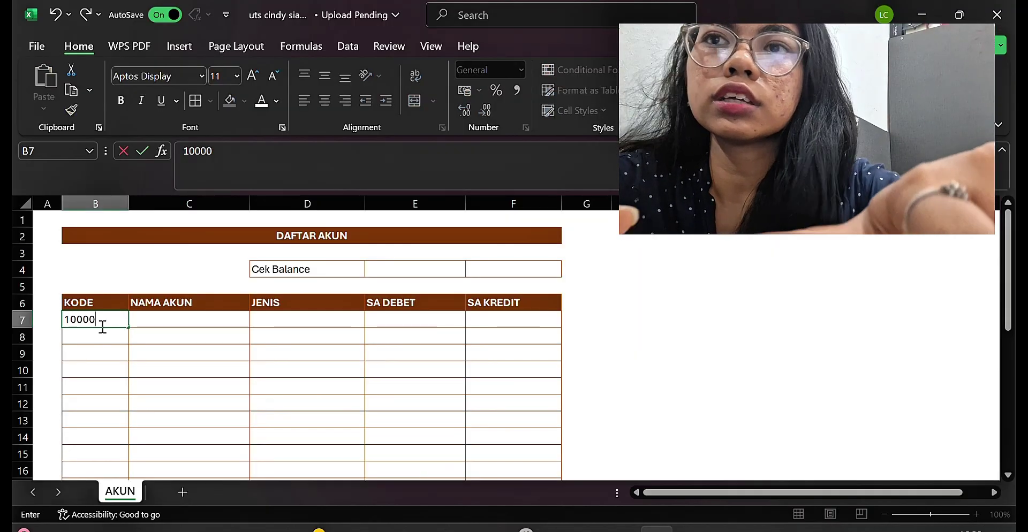
pyautogui.press('Return')
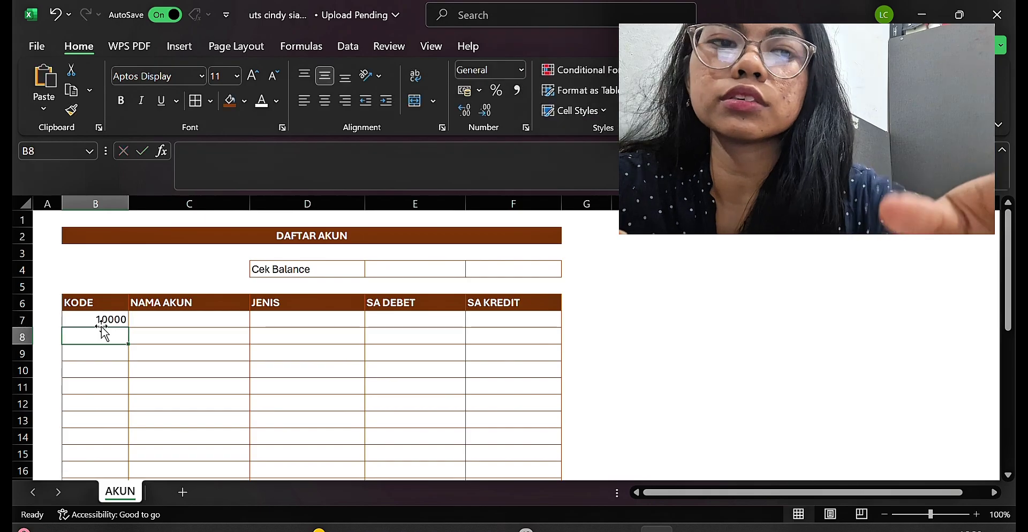
pyautogui.click(156, 324)
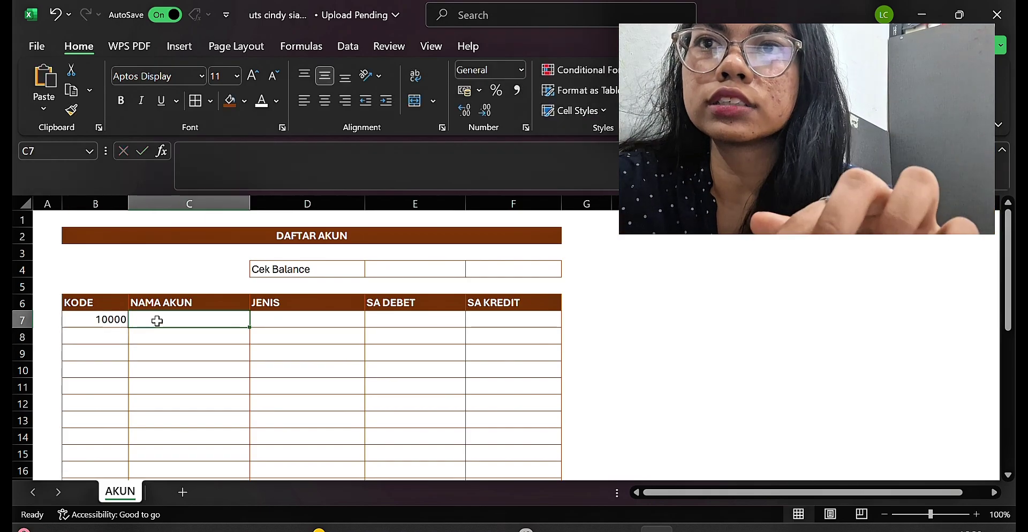
pyautogui.write('Aset')
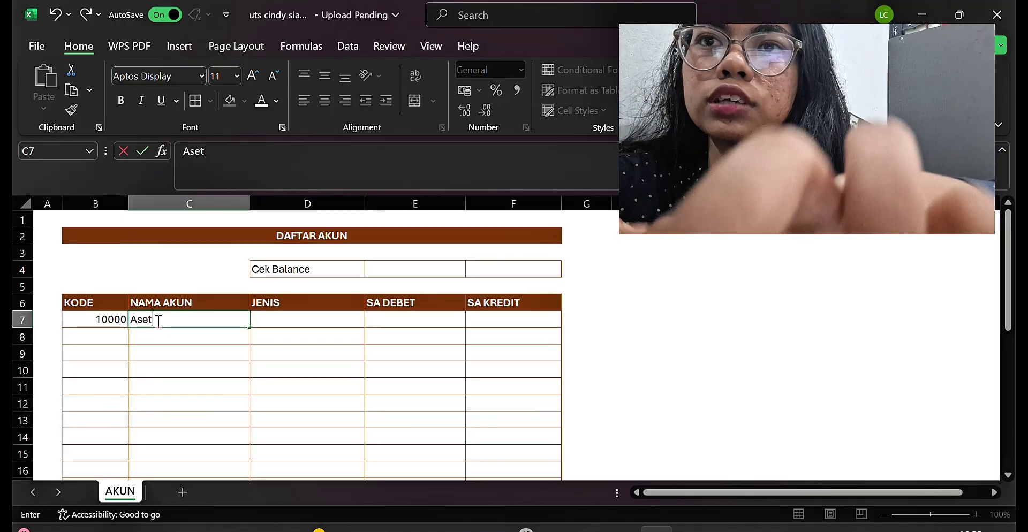
pyautogui.press('Return')
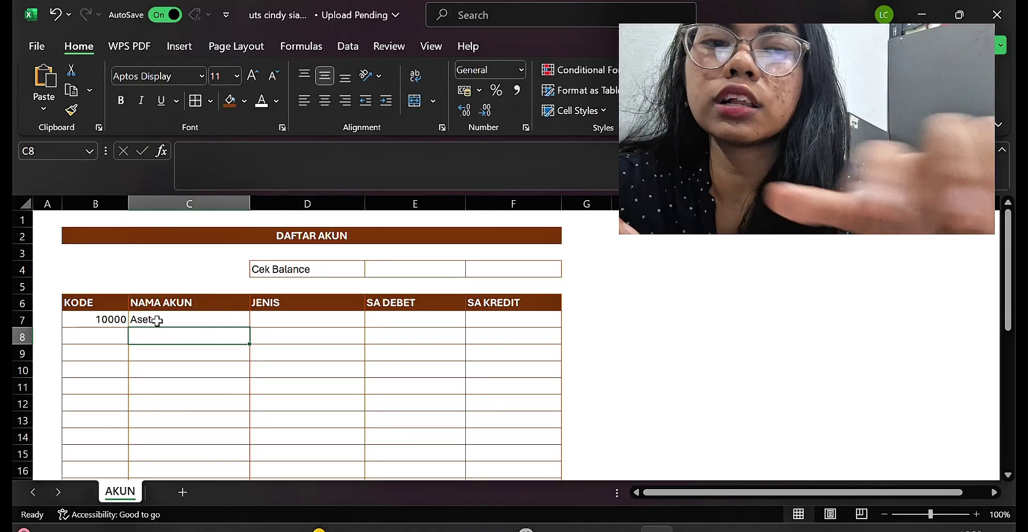
pyautogui.press('Down')
pyautogui.press('Down')
pyautogui.press('Down')
pyautogui.press('Down')
pyautogui.press('Down')
pyautogui.press('Down')
pyautogui.press('Down')
pyautogui.press('Down')
pyautogui.press('Down')
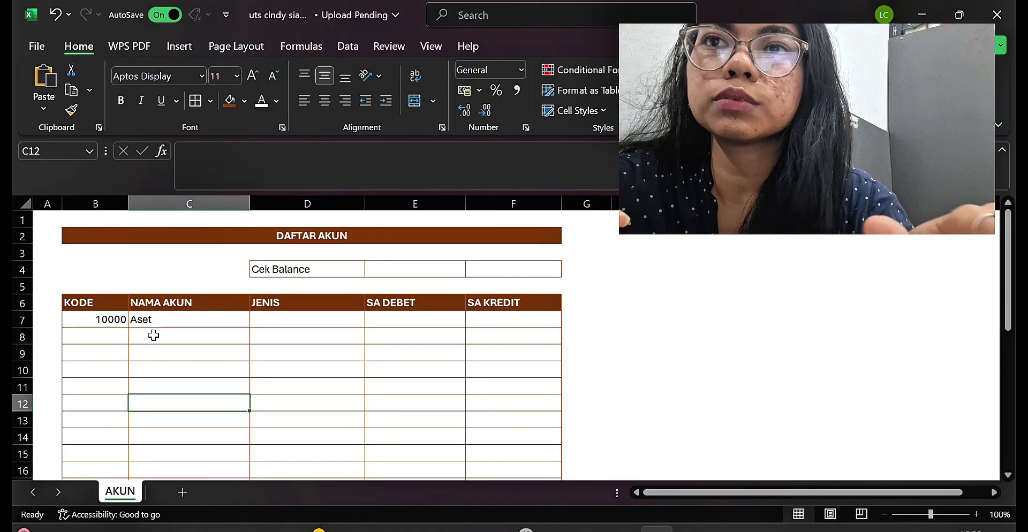
pyautogui.press('Down')
pyautogui.press('Down')
pyautogui.press('Down')
pyautogui.press('Down')
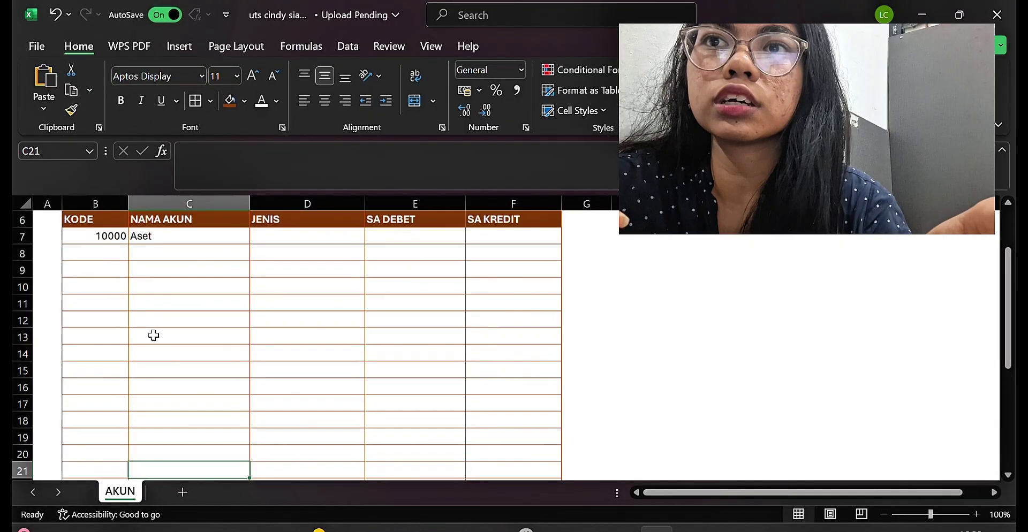
# - Enter the account names Aset Lancar in C8 and Kas Usaha in C9
pyautogui.click(156, 252)
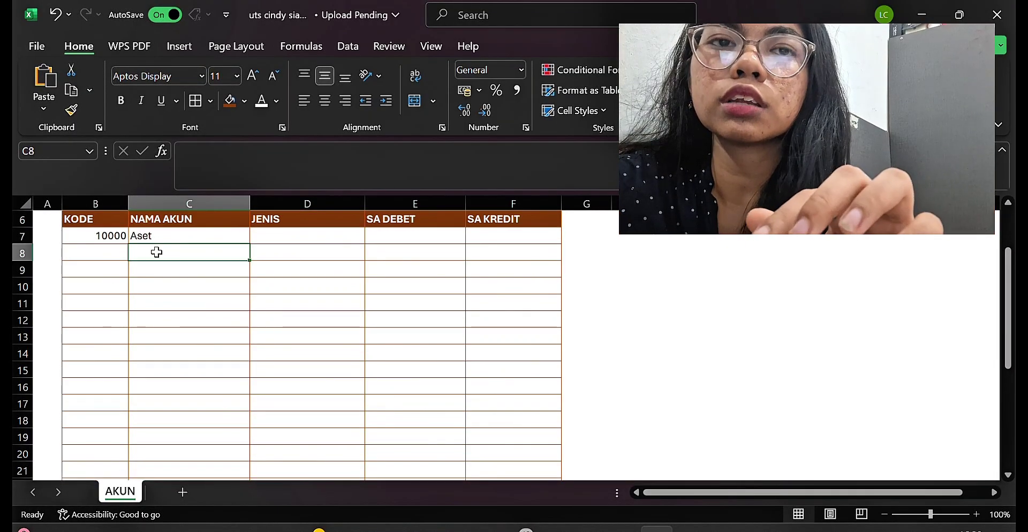
pyautogui.write('Aset')
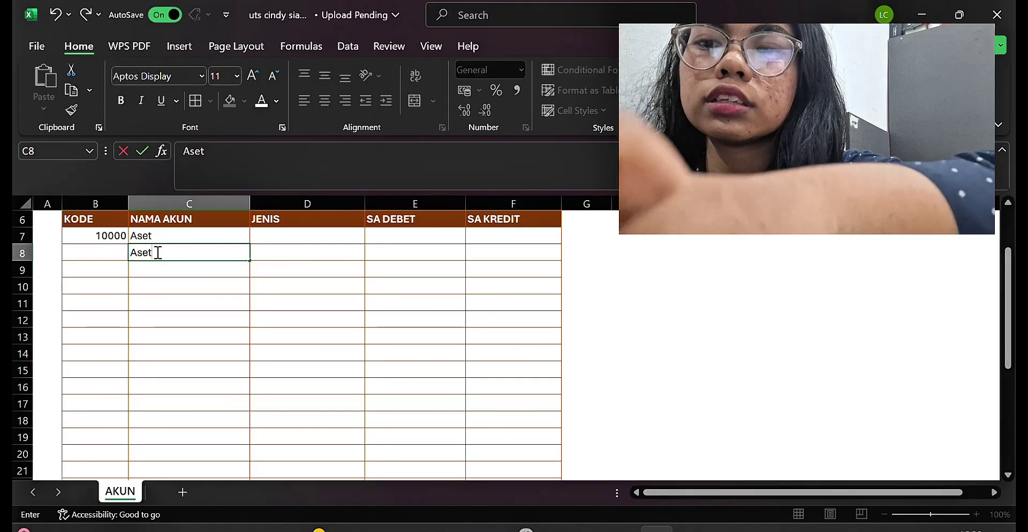
pyautogui.write(' Lancar')
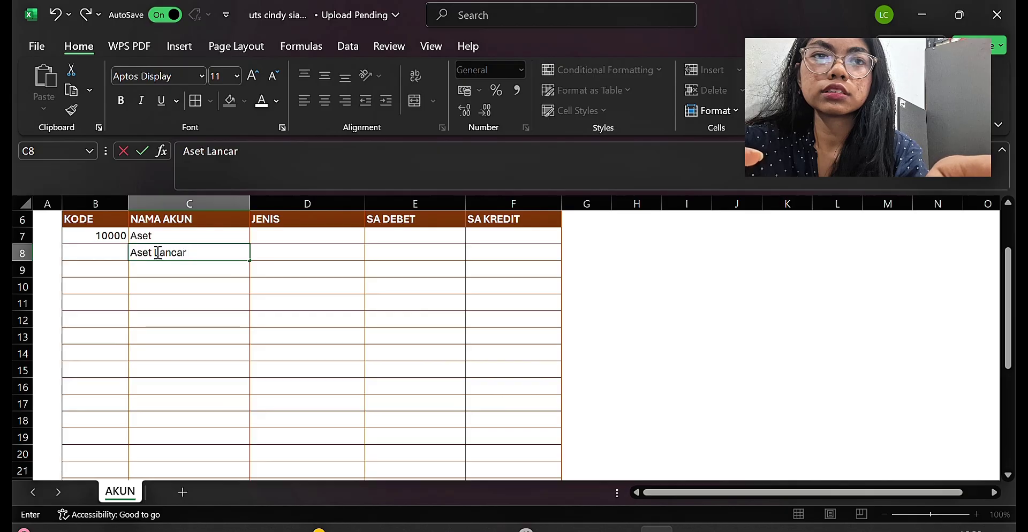
pyautogui.press('Return')
pyautogui.write('K')
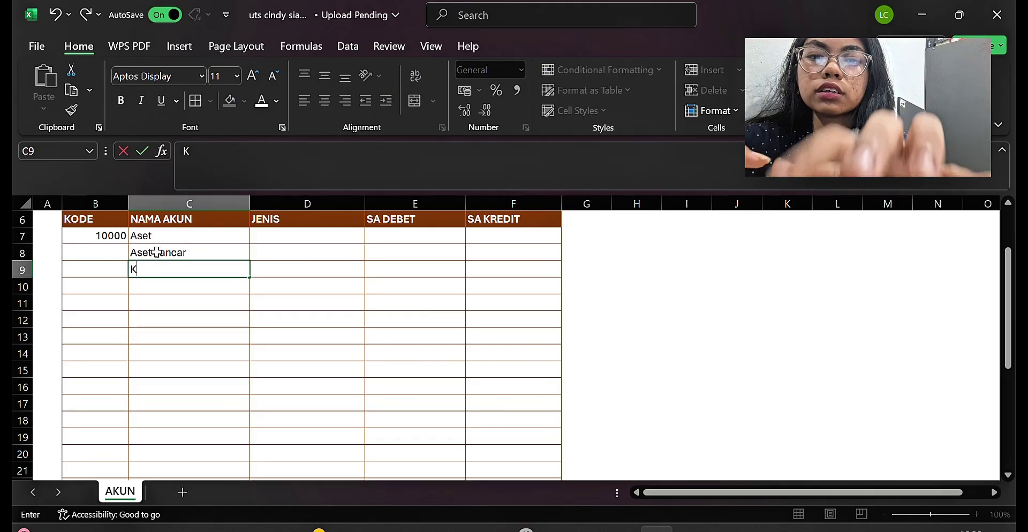
pyautogui.write('as Usaha')
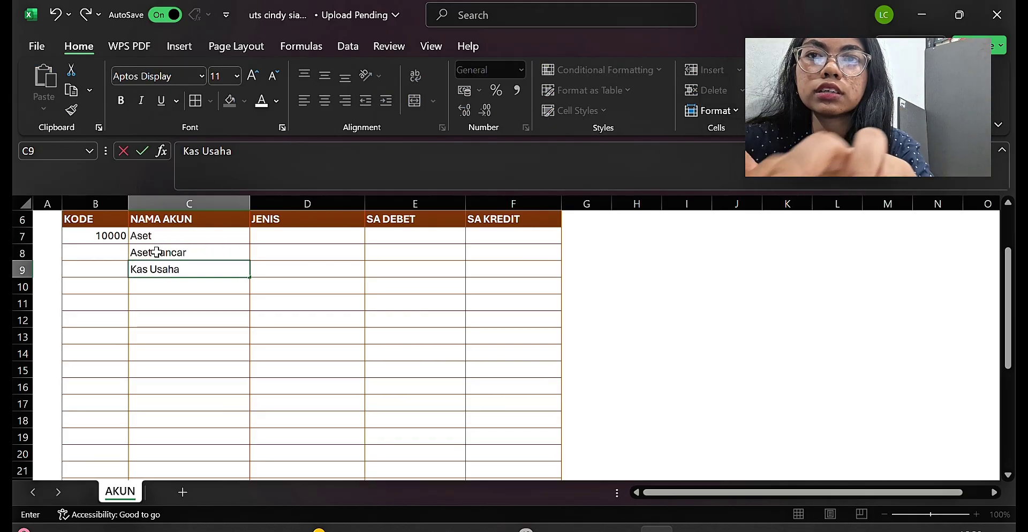
pyautogui.press('Return')
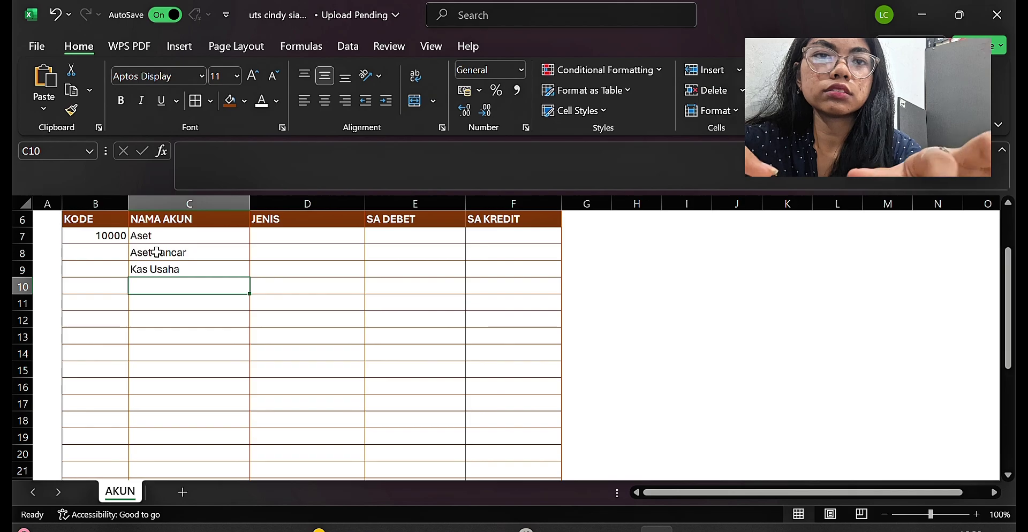
# - Enter the account names Ka du Bank ABC in C10 and Piutang Usaha in C11
pyautogui.write('Ka')
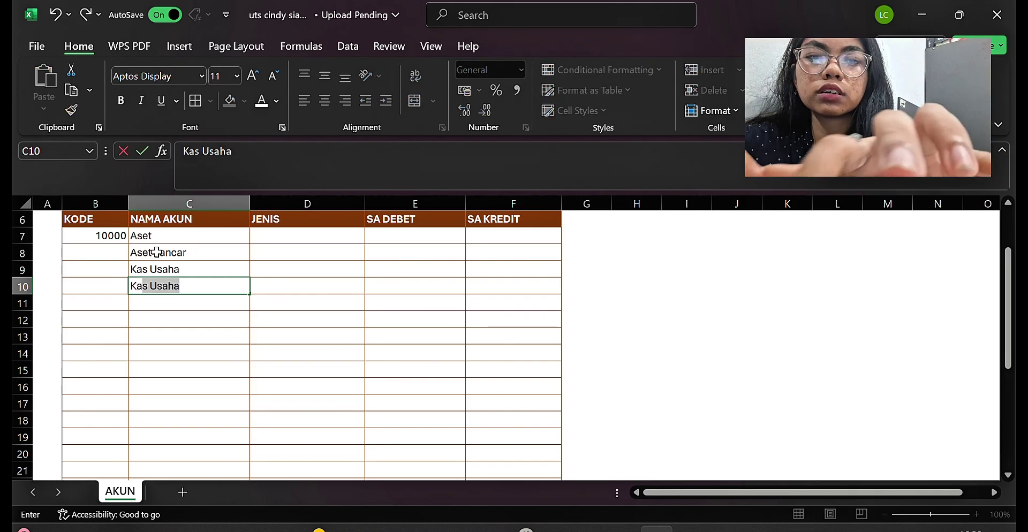
pyautogui.write(' du')
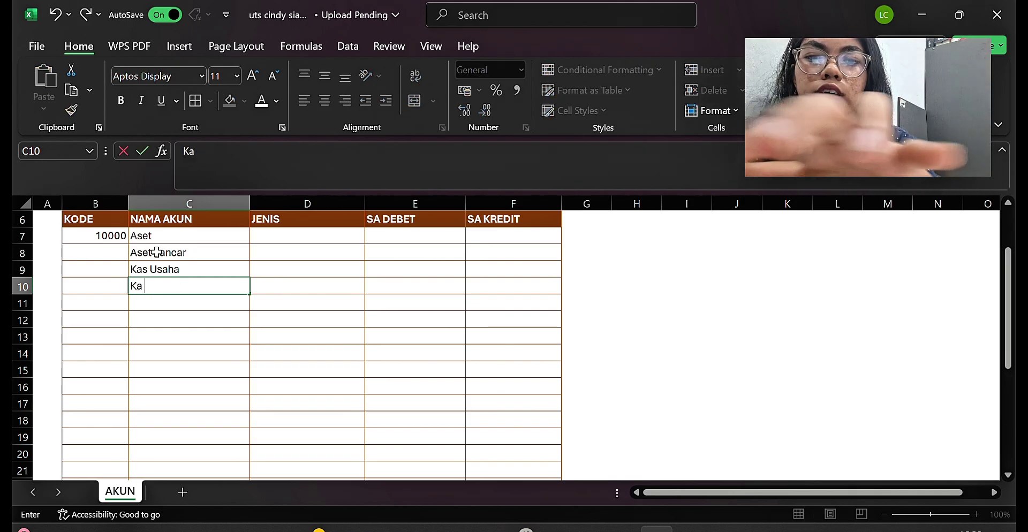
pyautogui.write(' Bank')
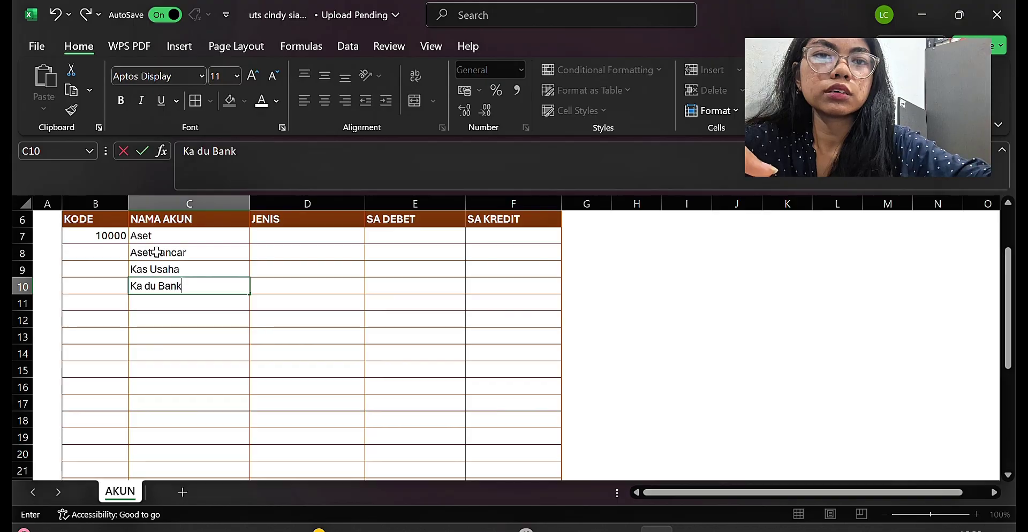
pyautogui.write(' ABC')
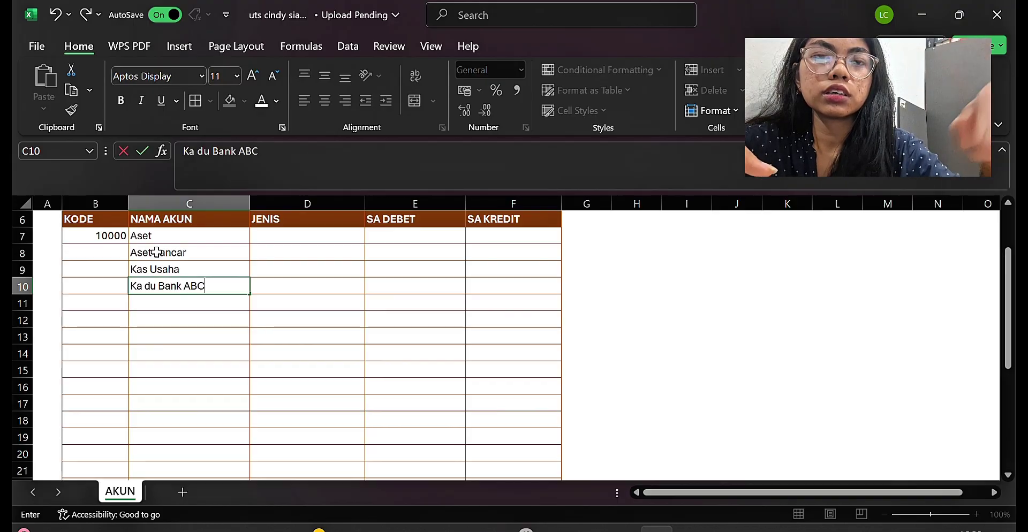
pyautogui.press('Return')
pyautogui.write('P')
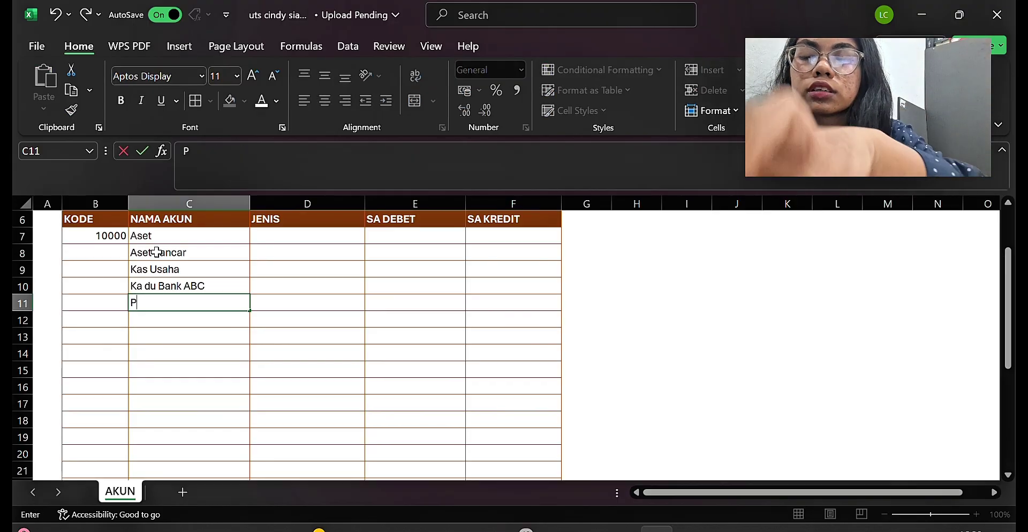
pyautogui.write('iutang ')
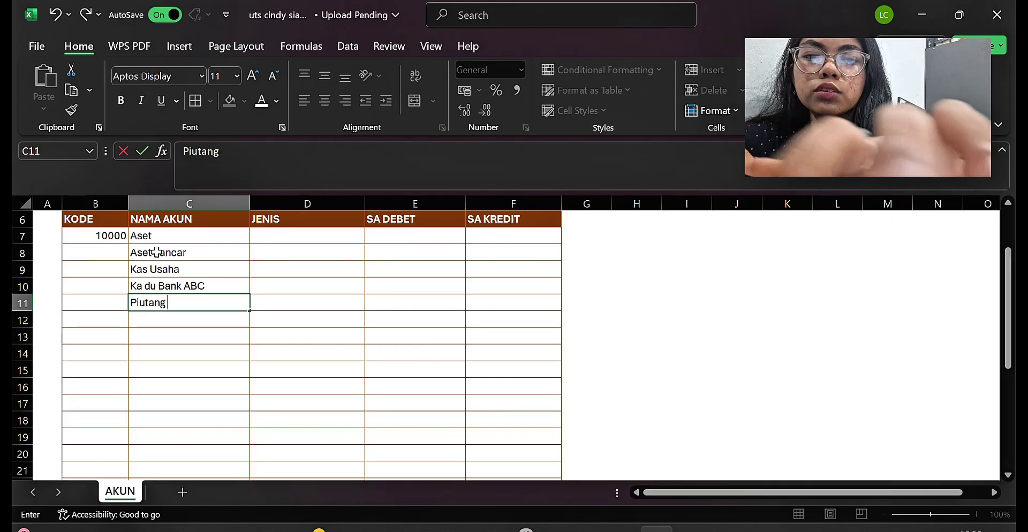
pyautogui.write('Usaha')
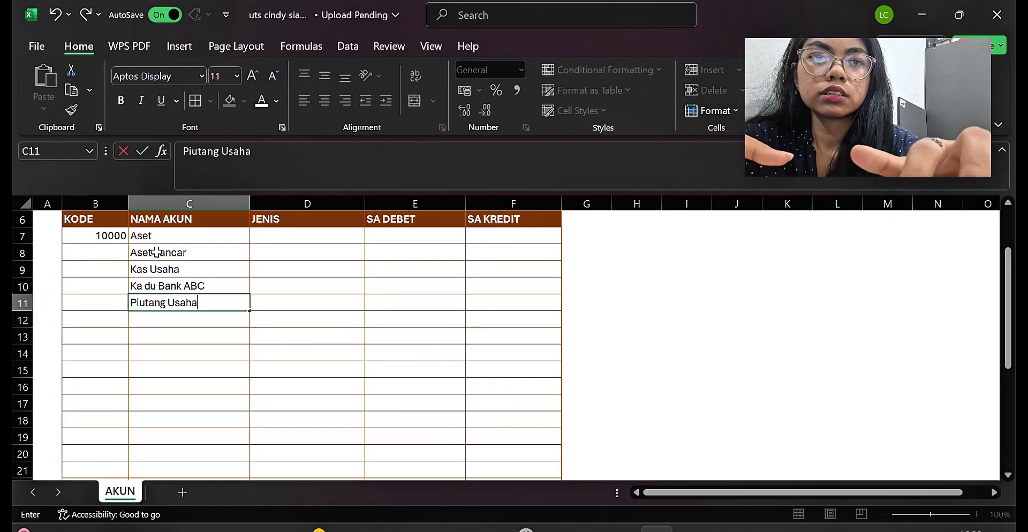
pyautogui.press('Return')
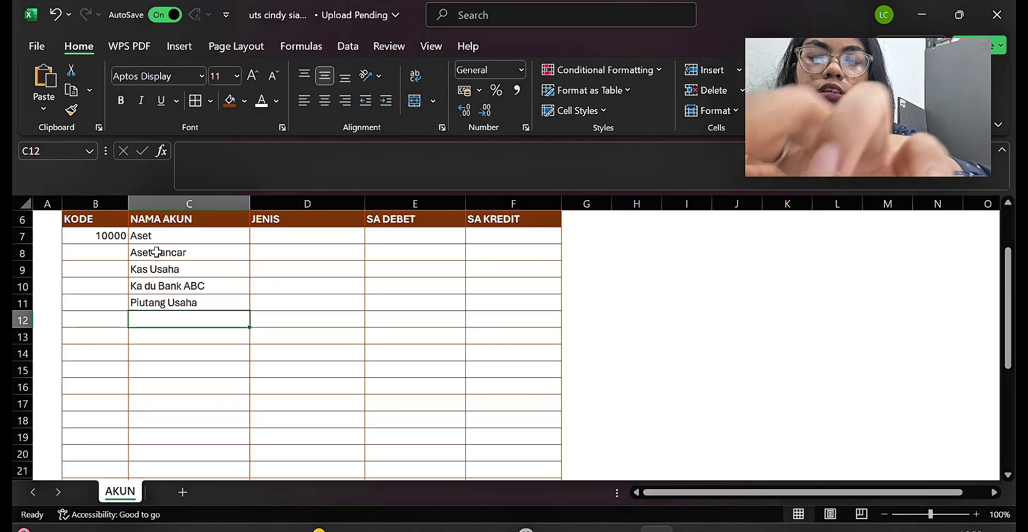
# - Enter the account name Sewa Ruko Dibayar Ditempat in C12 and widen columns C and D so it fits
pyautogui.write('Sewa')
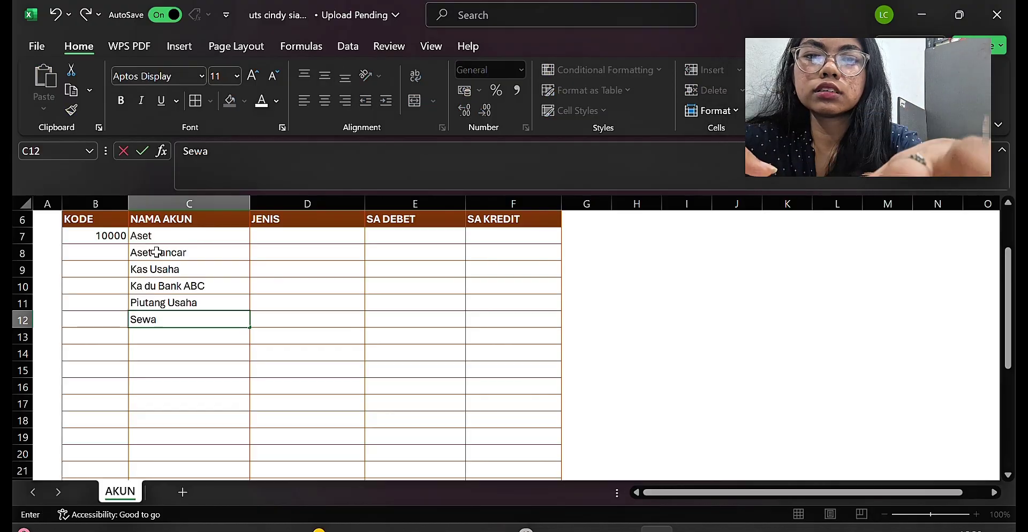
pyautogui.write(' Ruko')
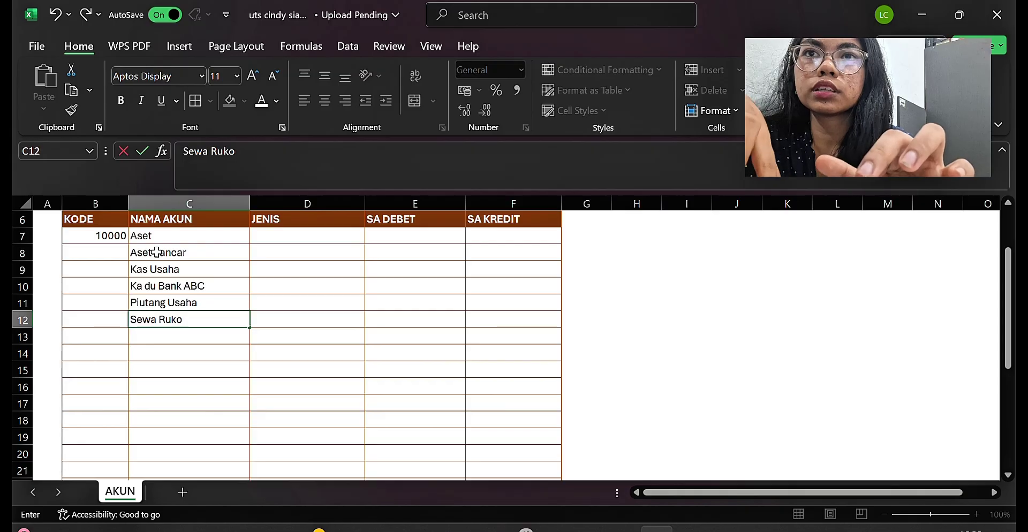
pyautogui.write(' Du')
pyautogui.press('BackSpace')
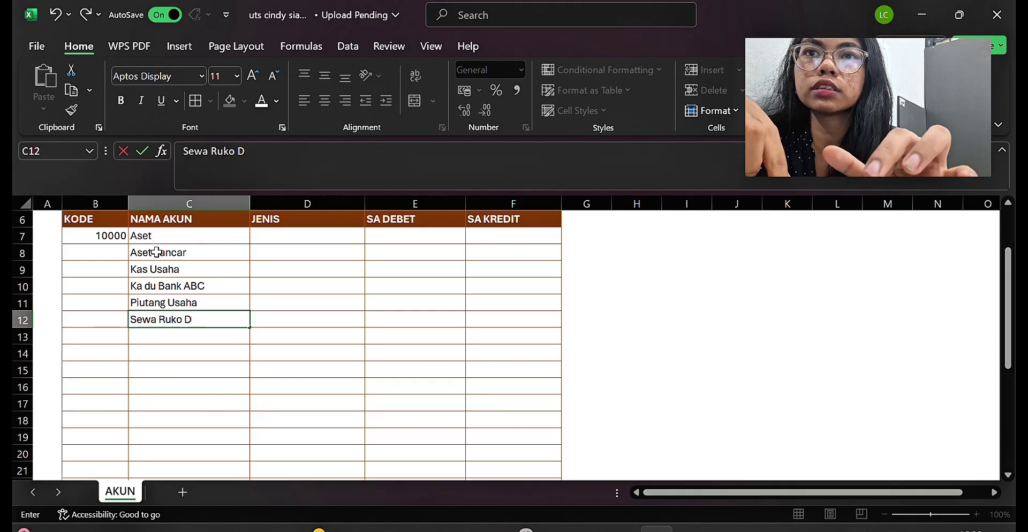
pyautogui.write('ibayar')
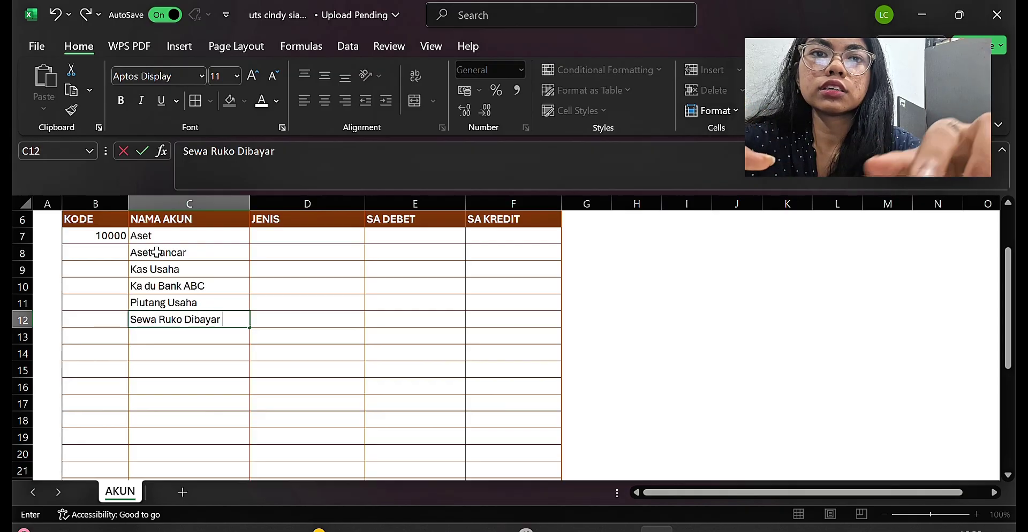
pyautogui.write(' Dit')
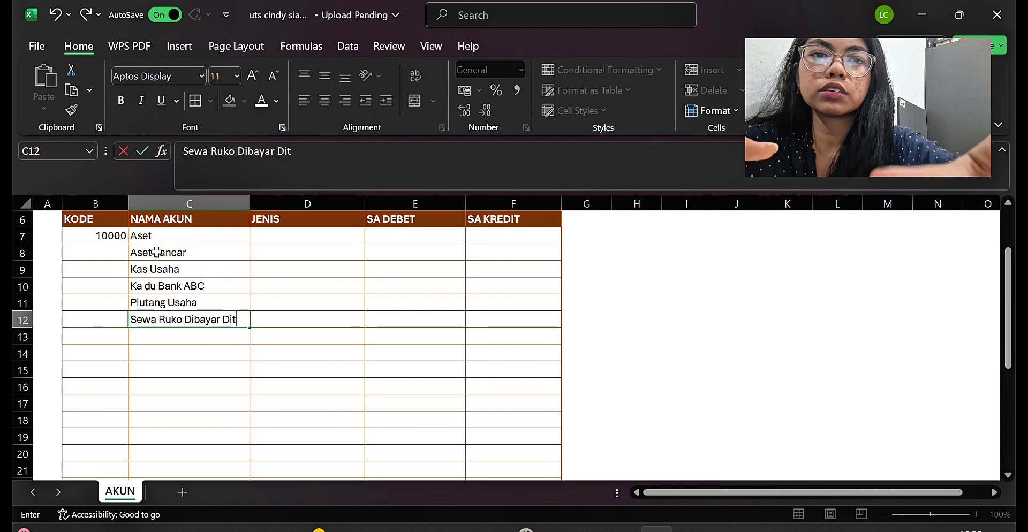
pyautogui.write('empat')
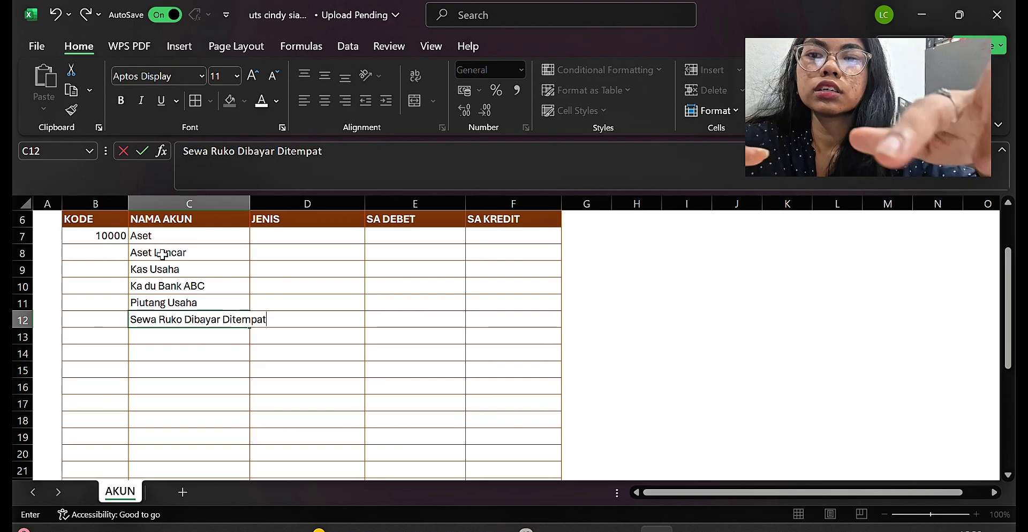
pyautogui.moveTo(308, 203)
pyautogui.mouseDown()
pyautogui.moveTo(250, 202)
pyautogui.moveTo(276, 203)
pyautogui.mouseUp()
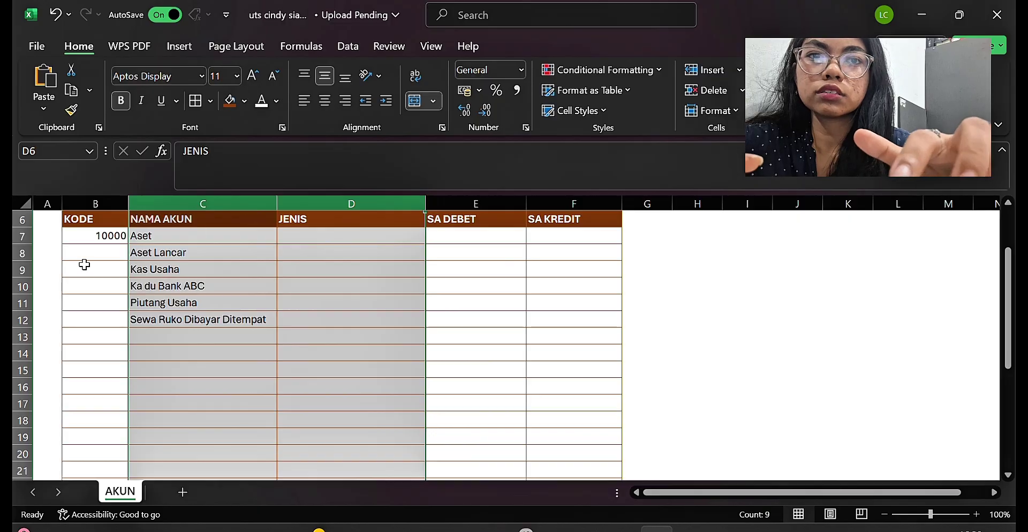
# - Enter the account code 11000 in B8 for Aset Lancar and 11001 in B9 for Kas Usaha
pyautogui.click(101, 255)
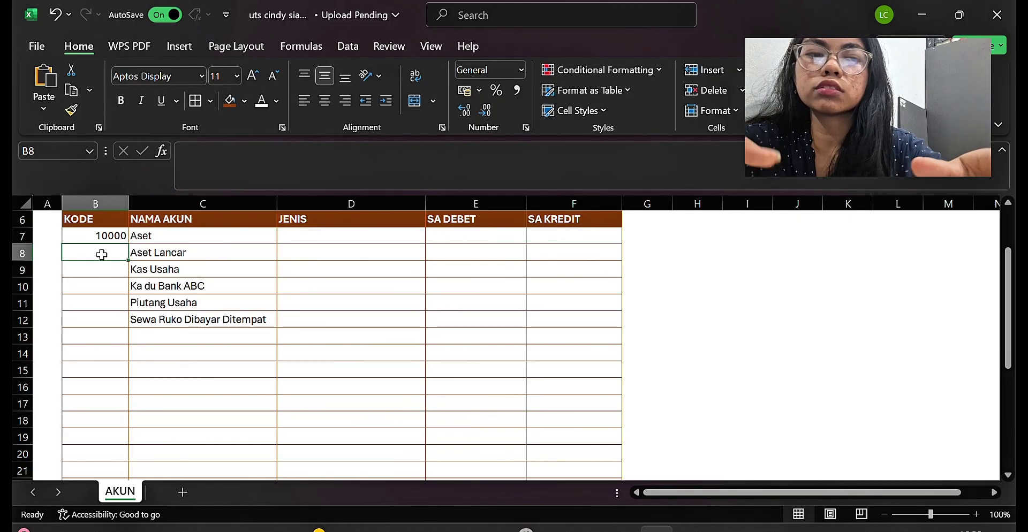
pyautogui.write('11000')
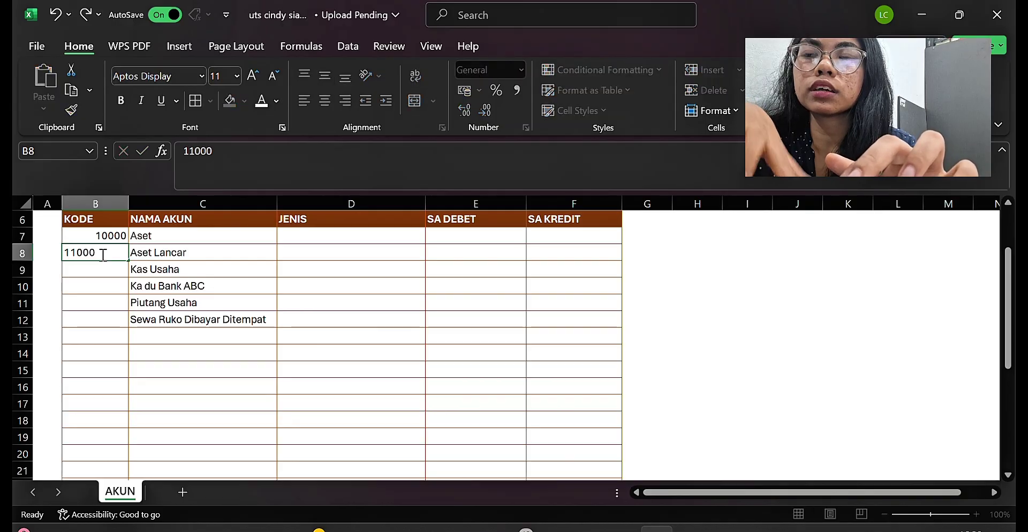
pyautogui.press('Return')
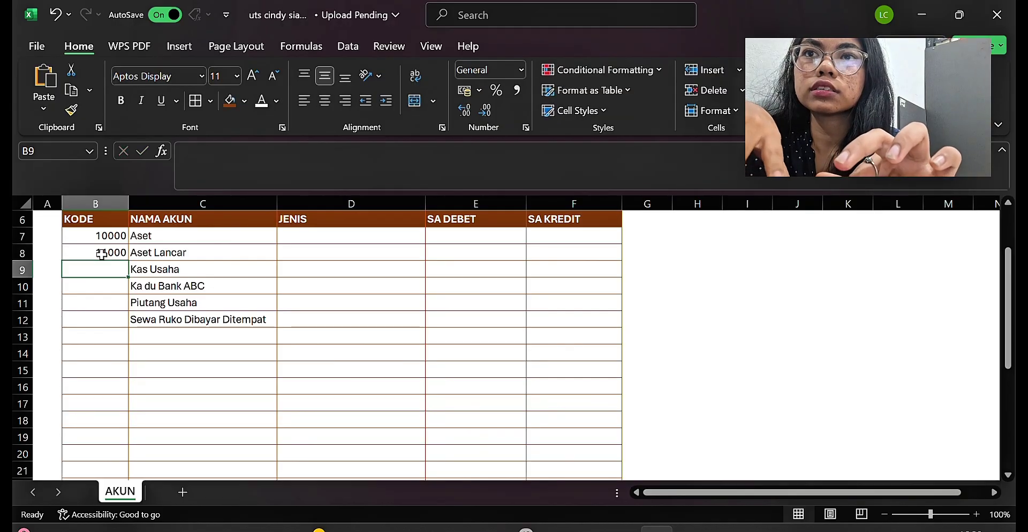
pyautogui.write('11001')
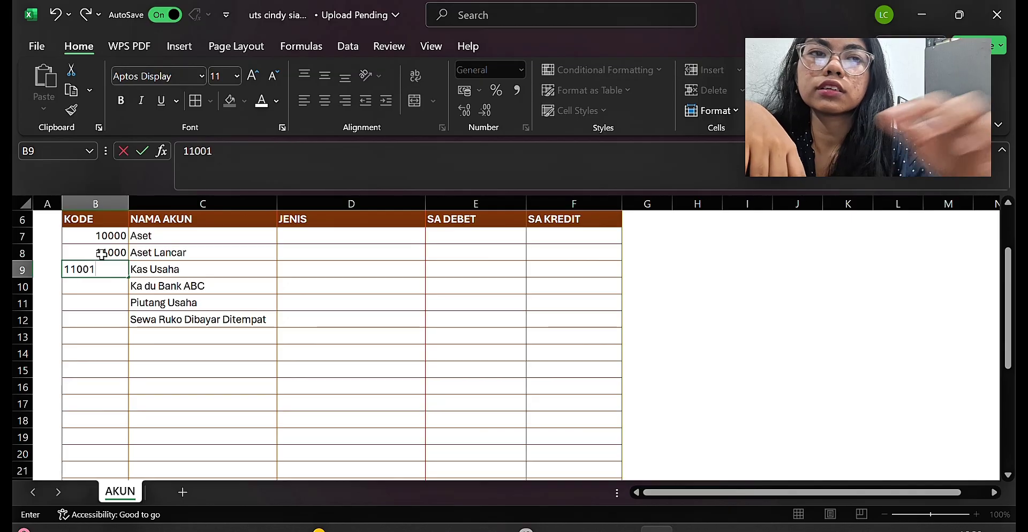
pyautogui.press('Return')
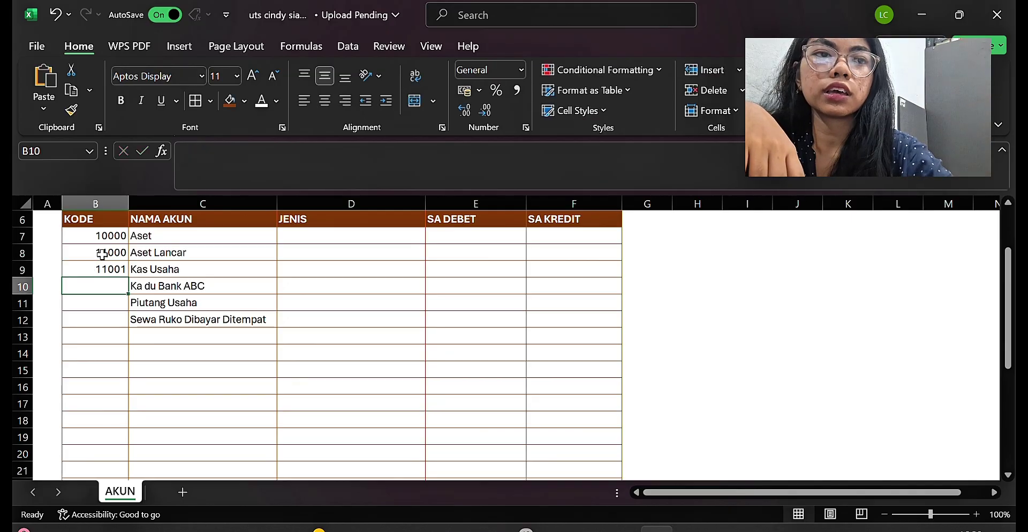
# - Extend the code series from B8 down to B12, so the rows through Sewa Ruko Dibayar Ditempat are numbered up to 11004
pyautogui.click(104, 249)
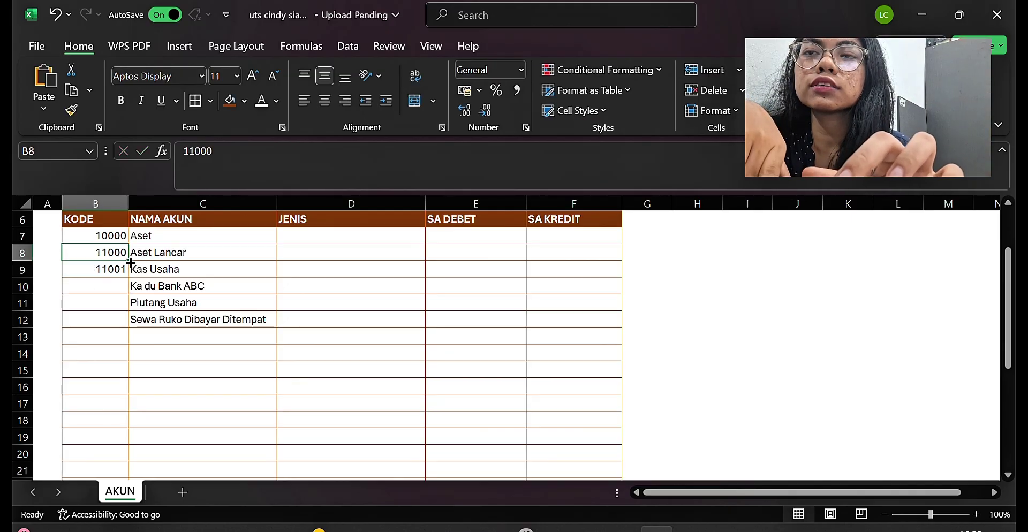
pyautogui.moveTo(126, 252); pyautogui.dragTo(131, 325)
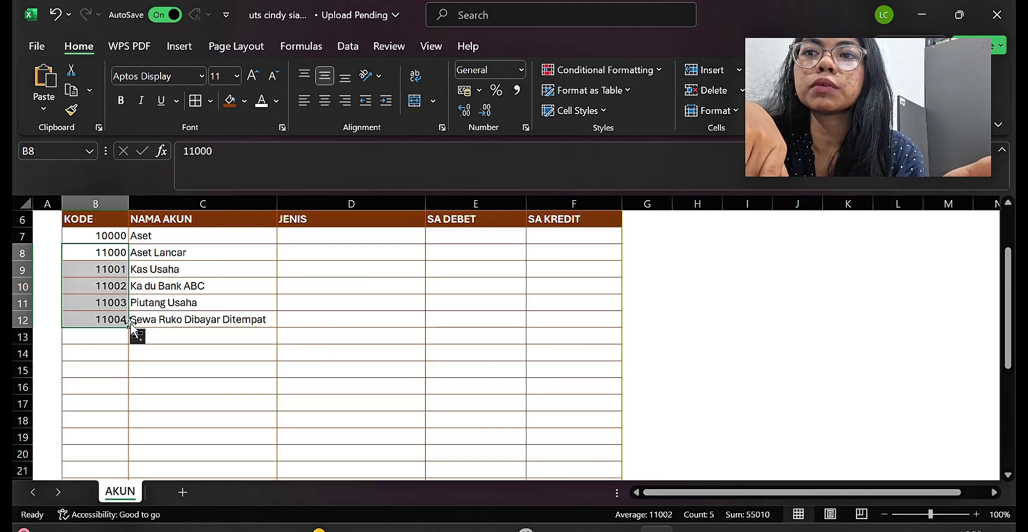
pyautogui.click(106, 314)
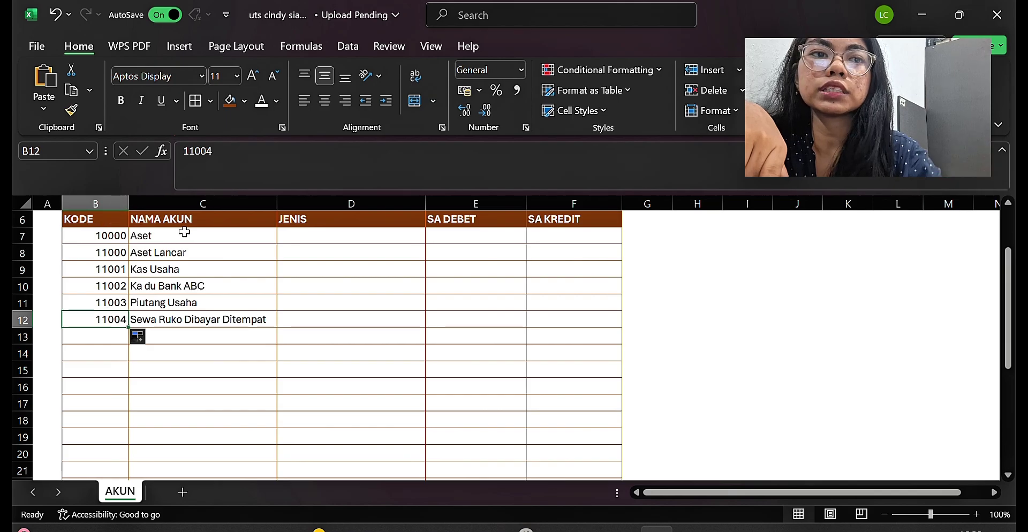
# - Examine the empty rows of the account table down to its lower border to see how much is left to fill
pyautogui.click(253, 336)
pyautogui.press('Down')
pyautogui.press('Down')
pyautogui.press('Down')
pyautogui.press('Down')
pyautogui.press('Down')
pyautogui.press('Down')
pyautogui.press('Down')
pyautogui.press('Down')
pyautogui.press('Down')
pyautogui.press('Down')
pyautogui.press('Down')
pyautogui.press('Down')
pyautogui.press('Down')
pyautogui.press('Down')
pyautogui.press('Down')
pyautogui.press('Down')
pyautogui.press('Down')
pyautogui.press('Down')
pyautogui.press('Down')
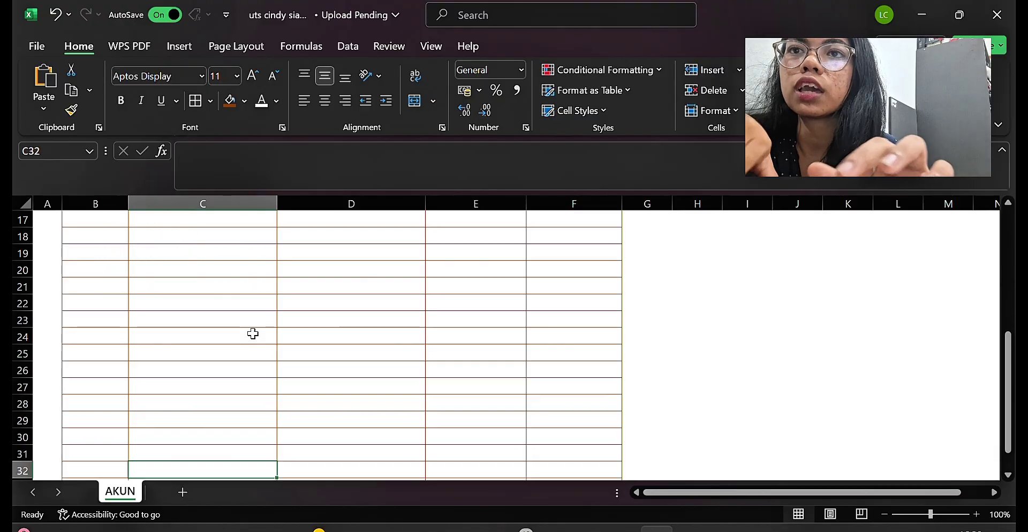
pyautogui.press('Down')
pyautogui.press('Down')
pyautogui.press('Down')
pyautogui.press('Down')
pyautogui.press('Down')
pyautogui.press('Up')
pyautogui.press('Up')
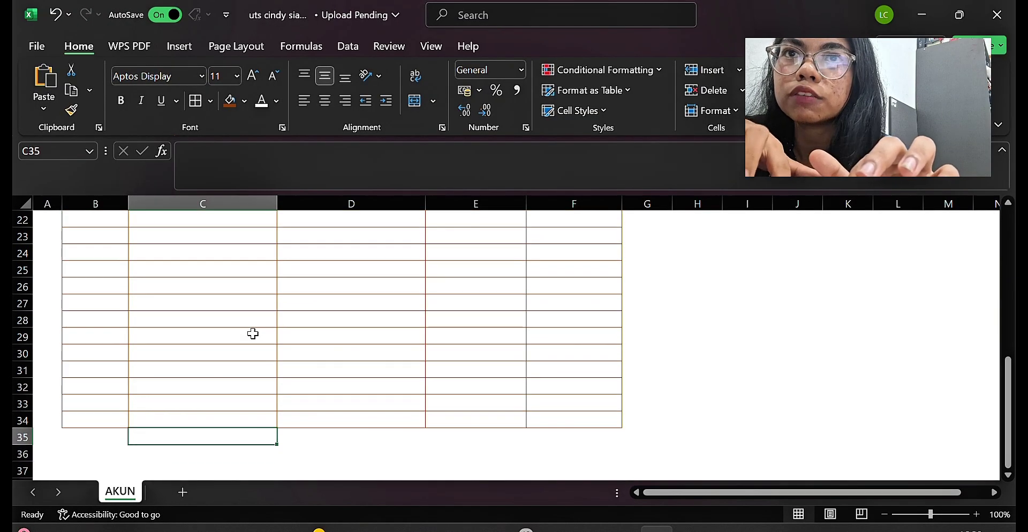
pyautogui.press('Up')
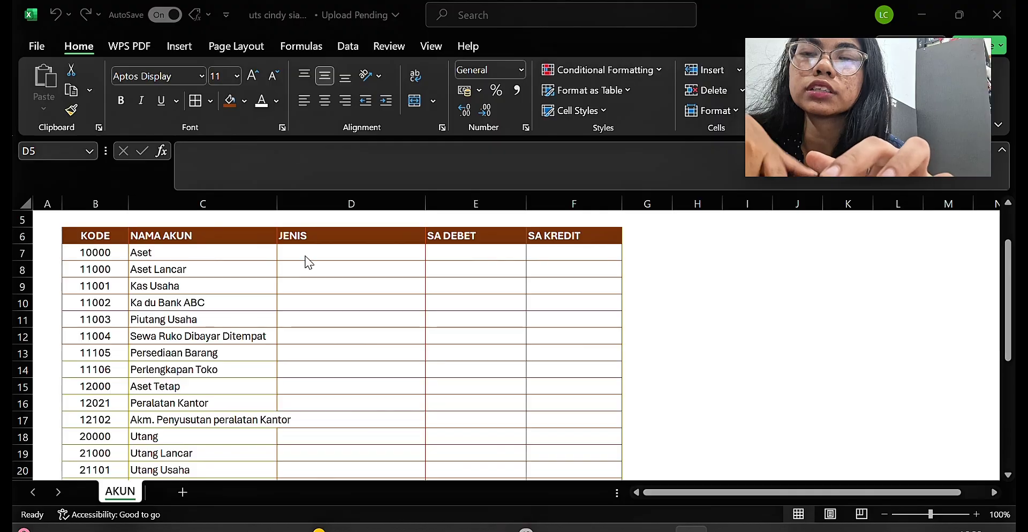
# - Correct the account name in C10 to Kas di Bank ABC and widen column C to fit Akm. Penyusutan peralatan Kantor
pyautogui.click(279, 214)
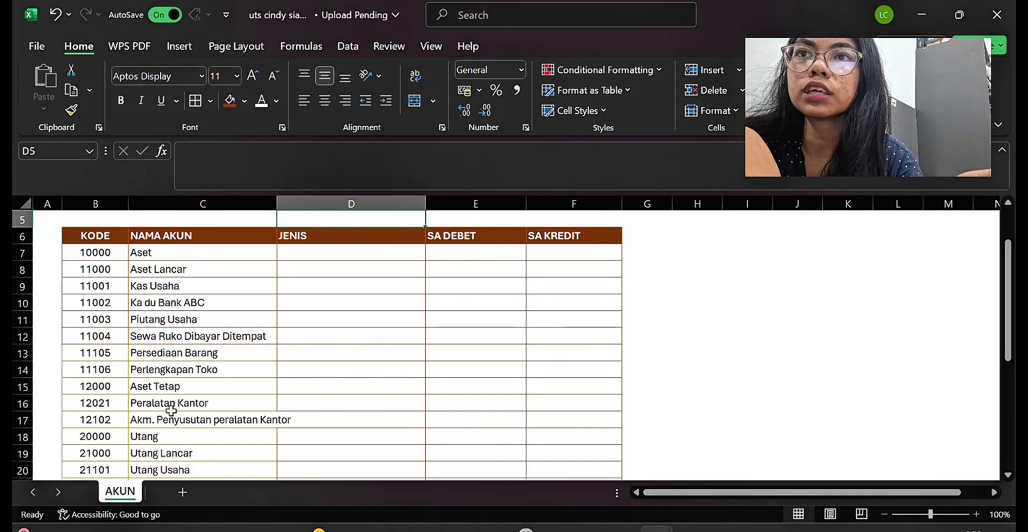
pyautogui.doubleClick(158, 303)
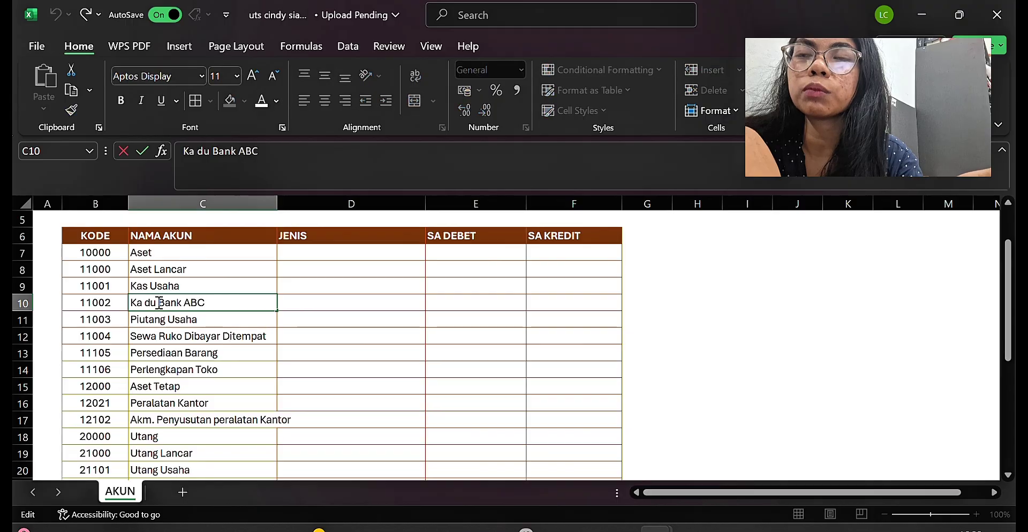
pyautogui.press('BackSpace')
pyautogui.press('BackSpace')
pyautogui.press('BackSpace')
pyautogui.press('BackSpace')
pyautogui.write('s di')
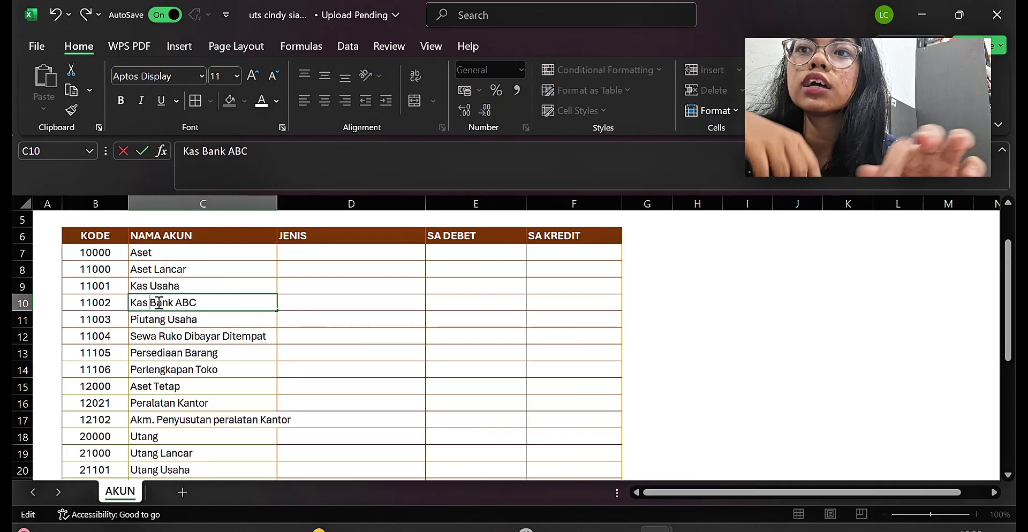
pyautogui.click(259, 335)
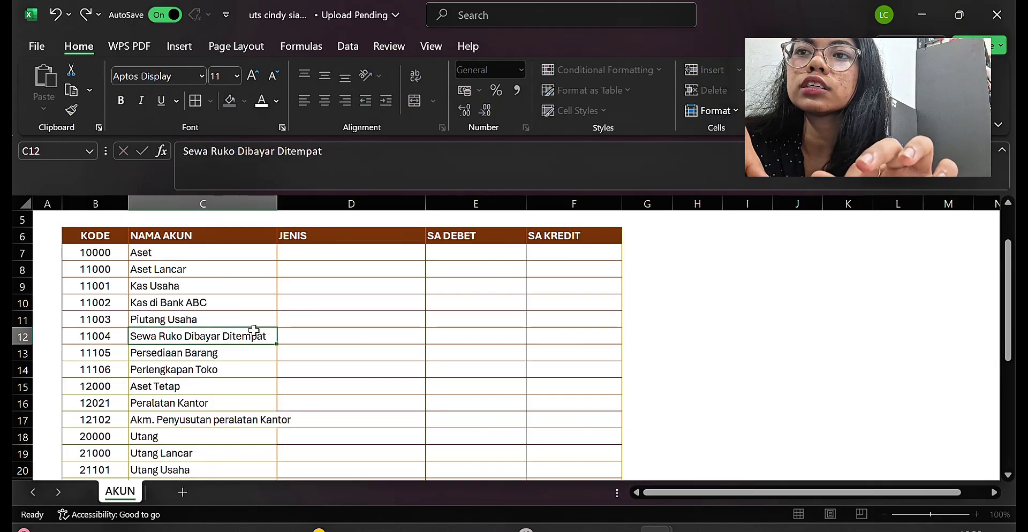
pyautogui.moveTo(280, 209); pyautogui.dragTo(296, 213)
# - Review the account codes and names down to the end of the list and back up to the sheet's first row
pyautogui.press('Down')
pyautogui.press('Down')
pyautogui.press('Down')
pyautogui.press('Down')
pyautogui.press('Down')
pyautogui.press('Down')
pyautogui.press('Down')
pyautogui.press('Down')
pyautogui.press('Down')
pyautogui.press('Down')
pyautogui.press('Down')
pyautogui.press('Down')
pyautogui.press('Down')
pyautogui.press('Down')
pyautogui.press('Down')
pyautogui.press('Down')
pyautogui.press('Down')
pyautogui.press('Down')
pyautogui.press('Down')
pyautogui.press('Down')
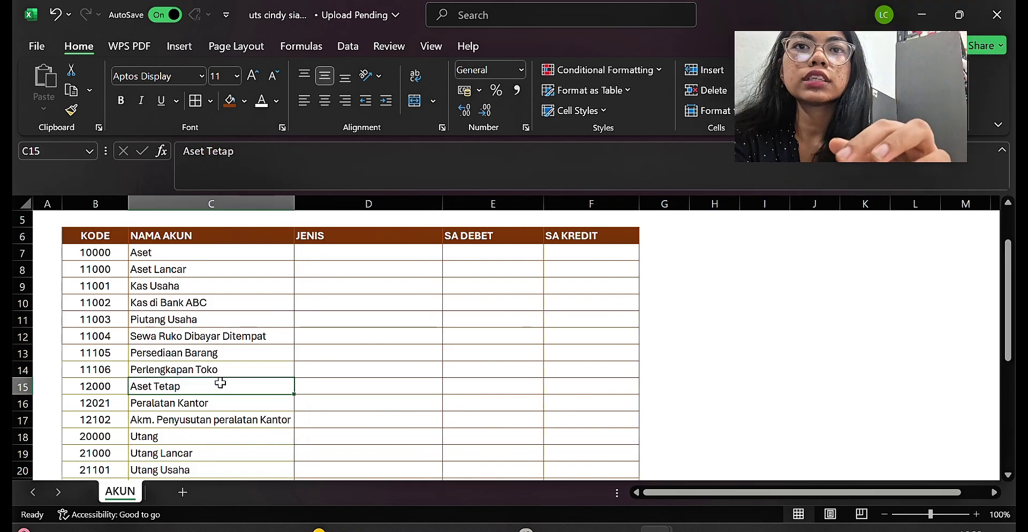
pyautogui.press('Down')
pyautogui.press('Down')
pyautogui.press('Down')
pyautogui.press('Down')
pyautogui.press('Down')
pyautogui.press('Down')
pyautogui.press('Down')
pyautogui.press('Down')
pyautogui.press('Down')
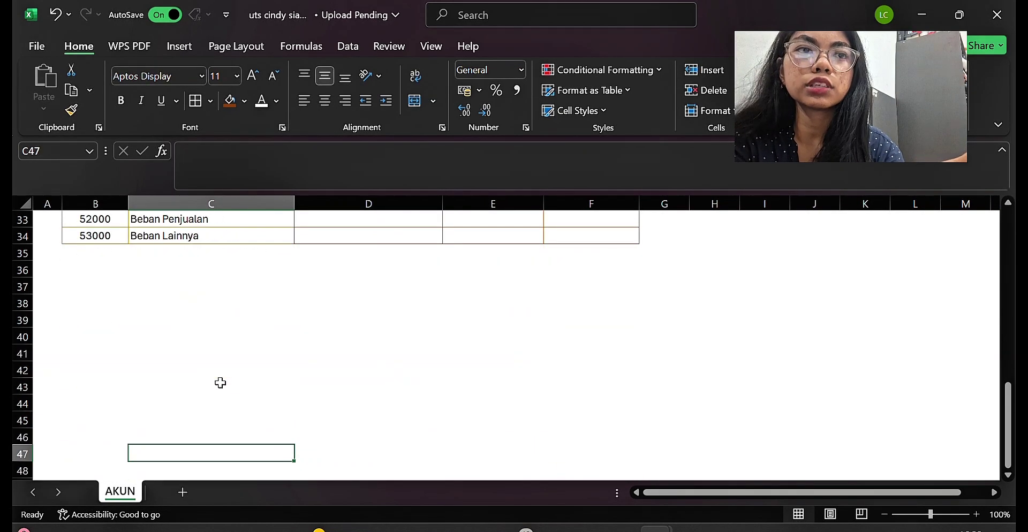
pyautogui.press('Up')
pyautogui.press('Up')
pyautogui.press('Up')
pyautogui.press('Up')
pyautogui.press('Up')
pyautogui.press('Up')
pyautogui.press('Up')
pyautogui.press('Up')
pyautogui.press('Up')
pyautogui.press('Up')
pyautogui.press('Up')
pyautogui.press('Up')
pyautogui.press('Up')
pyautogui.press('Up')
pyautogui.press('Up')
pyautogui.press('Up')
pyautogui.press('Up')
pyautogui.press('Up')
pyautogui.press('Up')
pyautogui.press('Up')
pyautogui.press('Up')
pyautogui.press('Up')
pyautogui.press('Up')
pyautogui.press('Up')
pyautogui.press('Up')
pyautogui.press('Up')
pyautogui.press('Up')
pyautogui.press('Up')
pyautogui.press('Up')
pyautogui.press('Up')
pyautogui.press('Up')
pyautogui.press('Up')
pyautogui.press('Up')
pyautogui.press('Up')
pyautogui.press('Up')
pyautogui.press('Up')
pyautogui.press('Up')
pyautogui.press('Up')
pyautogui.press('Up')
pyautogui.press('Up')
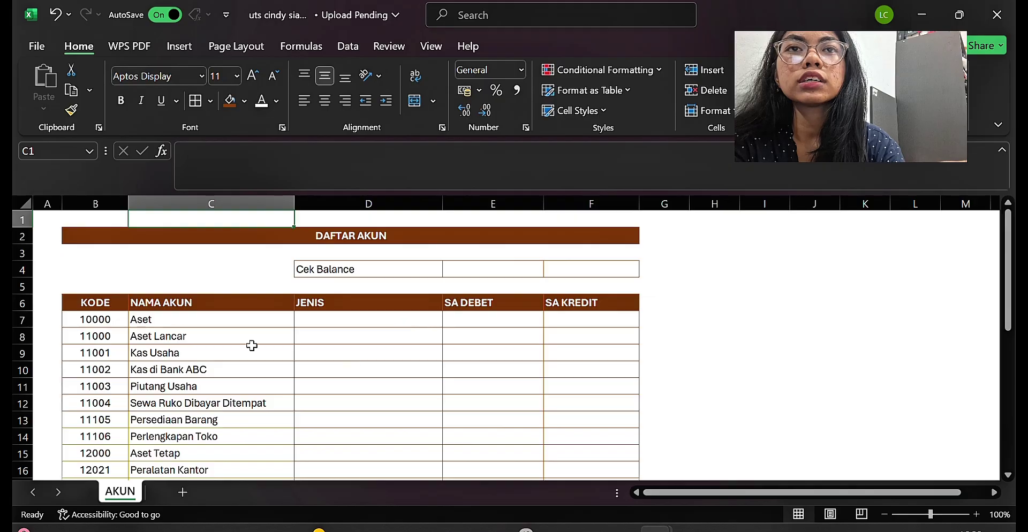
pyautogui.click(22, 320)
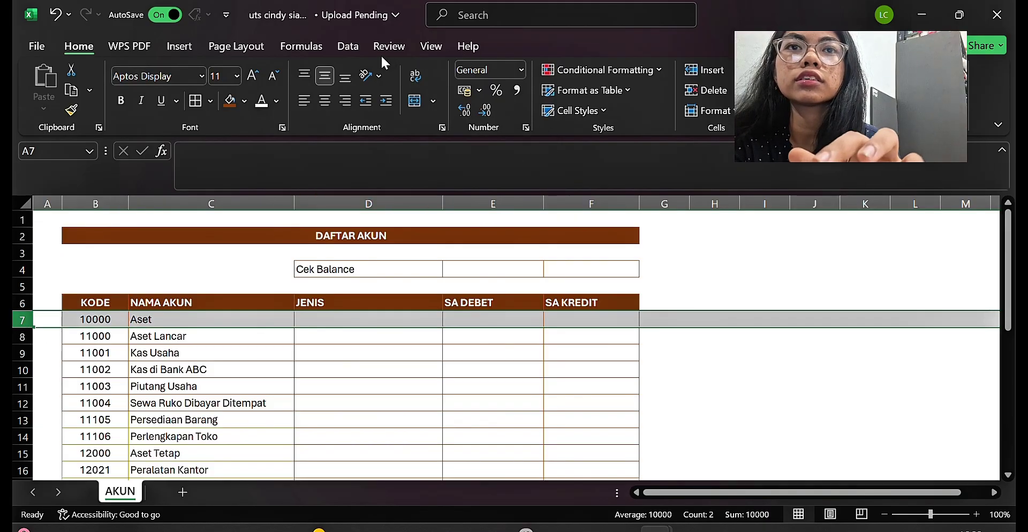
pyautogui.click(312, 43)
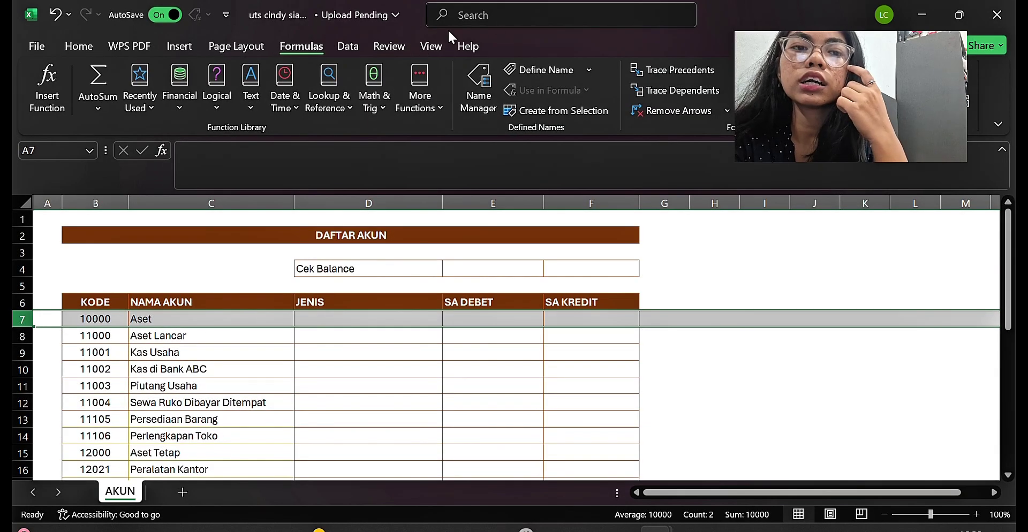
pyautogui.click(432, 45)
pyautogui.click(368, 385)
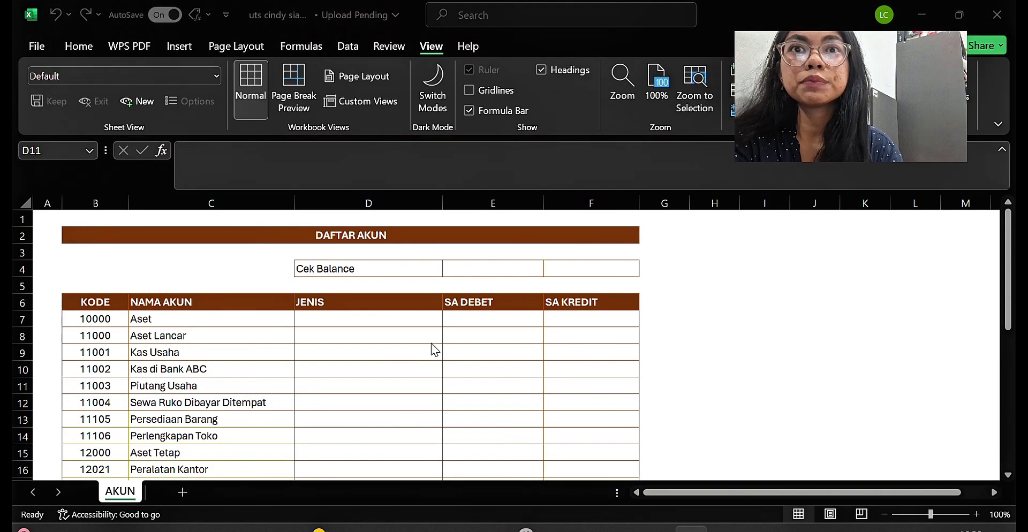
# - Go through the account list down to its last row, Beban Lainnya, along the SA DEBET and SA KREDIT columns
pyautogui.press('Right')
pyautogui.press('Up')
pyautogui.press('Up')
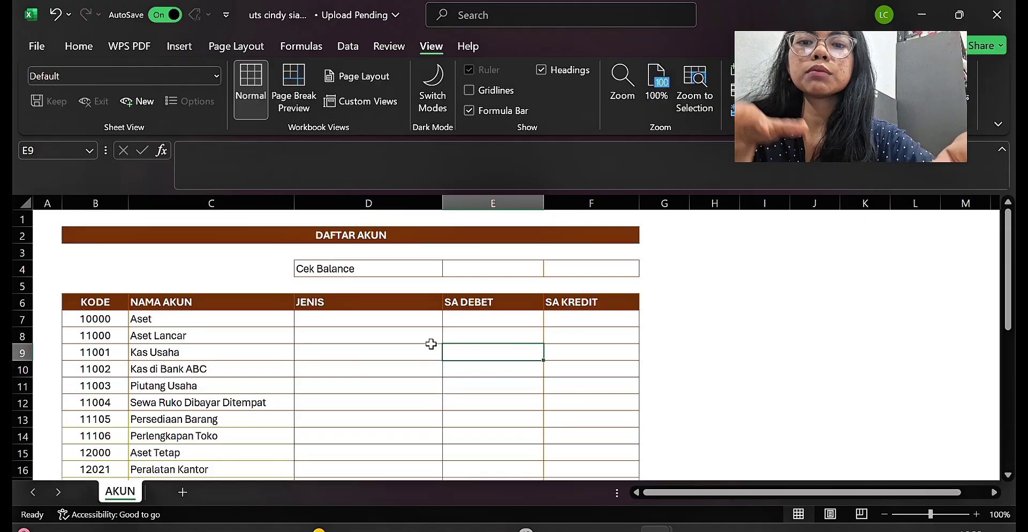
pyautogui.press('Up')
pyautogui.press('Up')
pyautogui.press('Right')
pyautogui.press('Down')
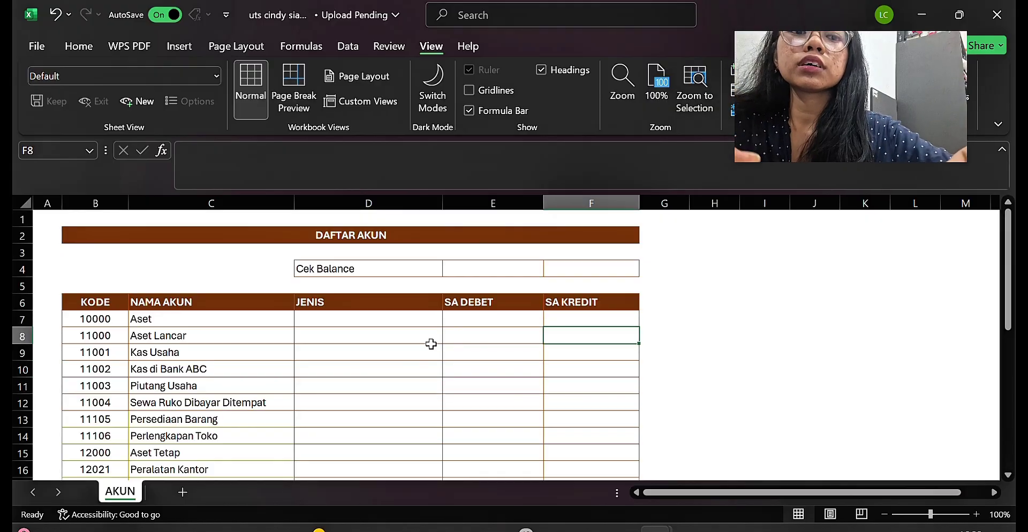
pyautogui.press('Down')
pyautogui.press('Down')
pyautogui.press('Down')
pyautogui.press('Down')
pyautogui.press('Down')
pyautogui.press('Down')
pyautogui.press('Down')
pyautogui.press('Down')
pyautogui.press('Down')
pyautogui.press('Down')
pyautogui.press('Down')
pyautogui.press('Down')
pyautogui.press('Down')
pyautogui.press('Down')
pyautogui.press('Down')
pyautogui.press('Down')
pyautogui.press('Down')
pyautogui.press('Down')
pyautogui.press('Down')
pyautogui.press('Down')
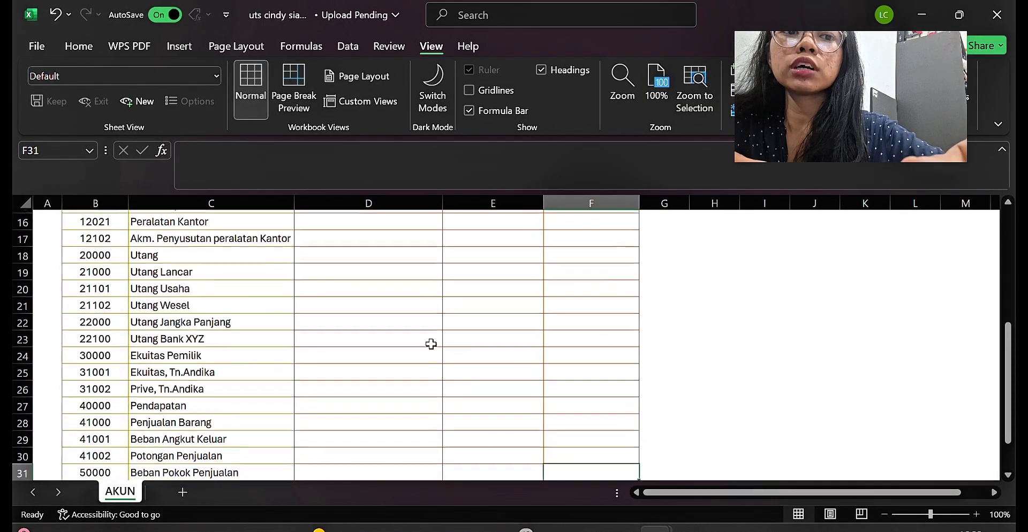
pyautogui.press('Down')
pyautogui.press('Down')
pyautogui.press('Down')
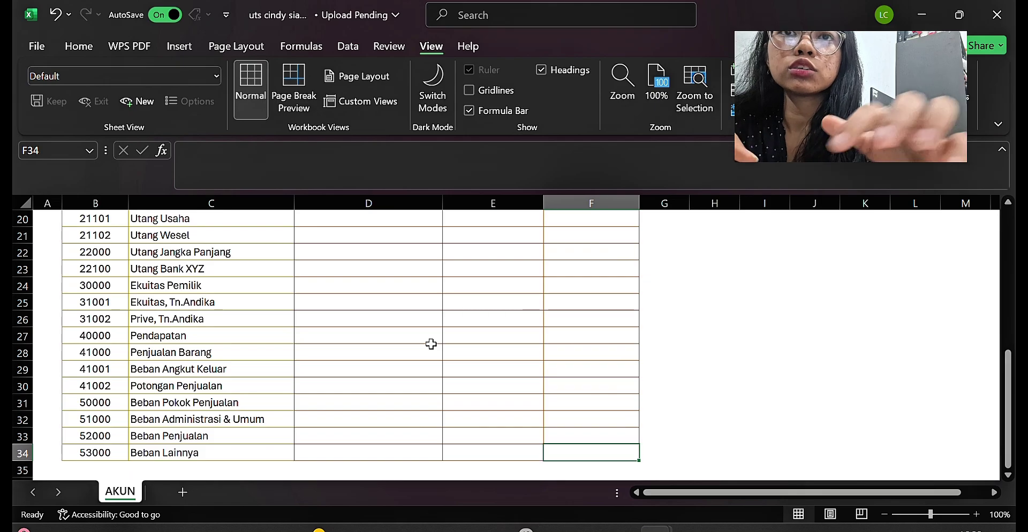
# - Review the account list from its last row back up to the title and across the still empty SA DEBET column
pyautogui.press('Up')
pyautogui.press('Up')
pyautogui.press('Up')
pyautogui.press('Up')
pyautogui.press('Up')
pyautogui.press('Up')
pyautogui.press('Up')
pyautogui.press('Up')
pyautogui.press('Up')
pyautogui.press('Up')
pyautogui.press('Up')
pyautogui.press('Up')
pyautogui.press('Up')
pyautogui.press('Up')
pyautogui.press('Up')
pyautogui.press('Up')
pyautogui.press('Up')
pyautogui.press('Up')
pyautogui.press('Up')
pyautogui.press('Up')
pyautogui.press('Left')
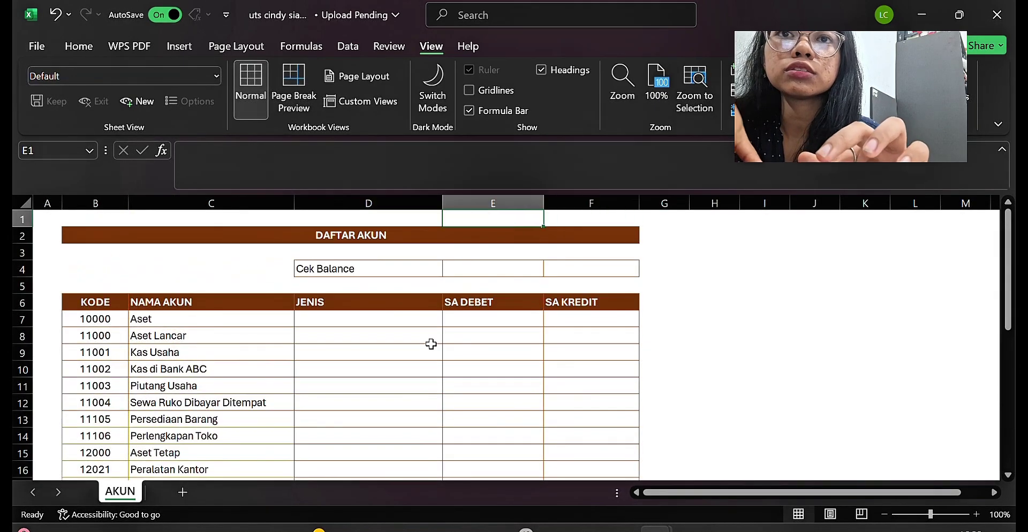
pyautogui.press('Left')
pyautogui.press('Left')
pyautogui.press('Left')
pyautogui.press('Right')
pyautogui.press('Right')
pyautogui.press('Right')
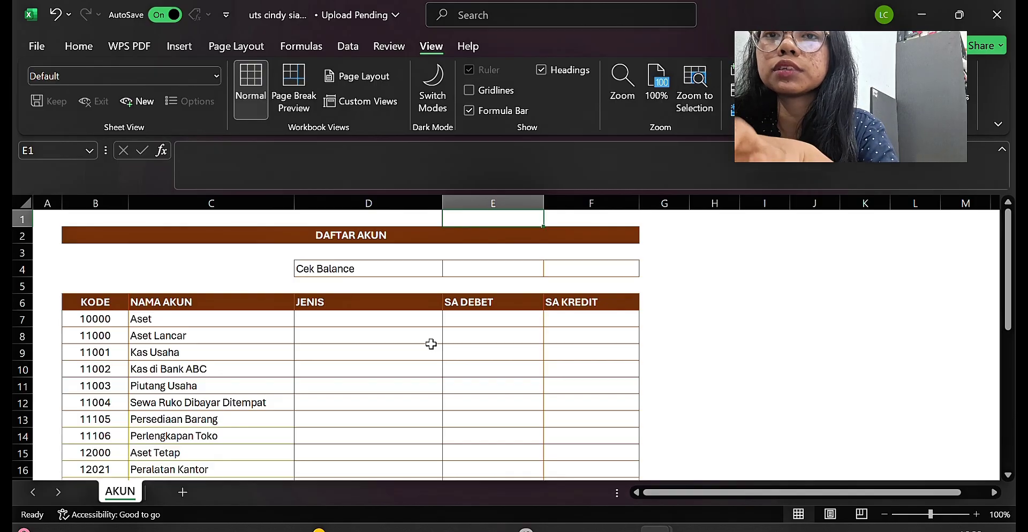
pyautogui.press('Down')
pyautogui.press('Down')
pyautogui.press('Down')
pyautogui.press('Down')
pyautogui.press('Down')
pyautogui.press('Down')
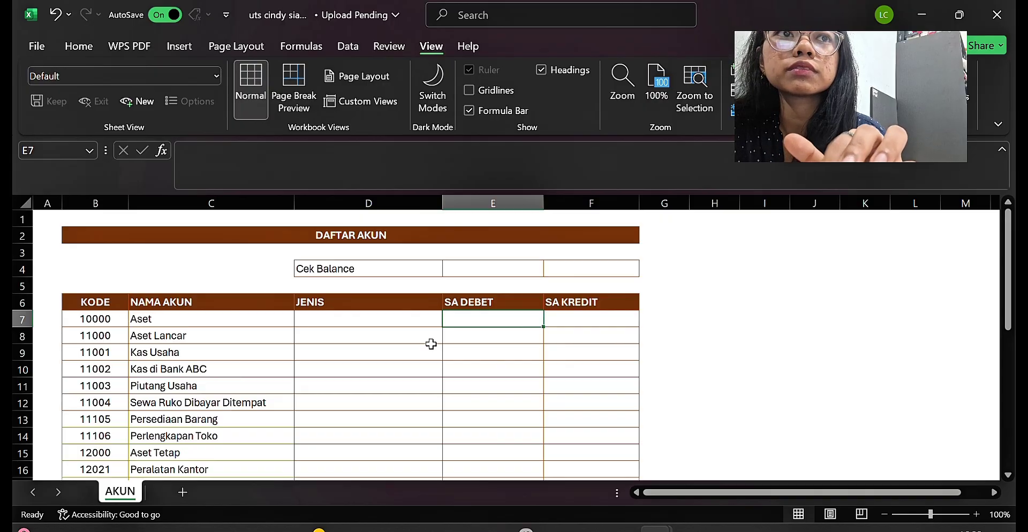
pyautogui.click(430, 346)
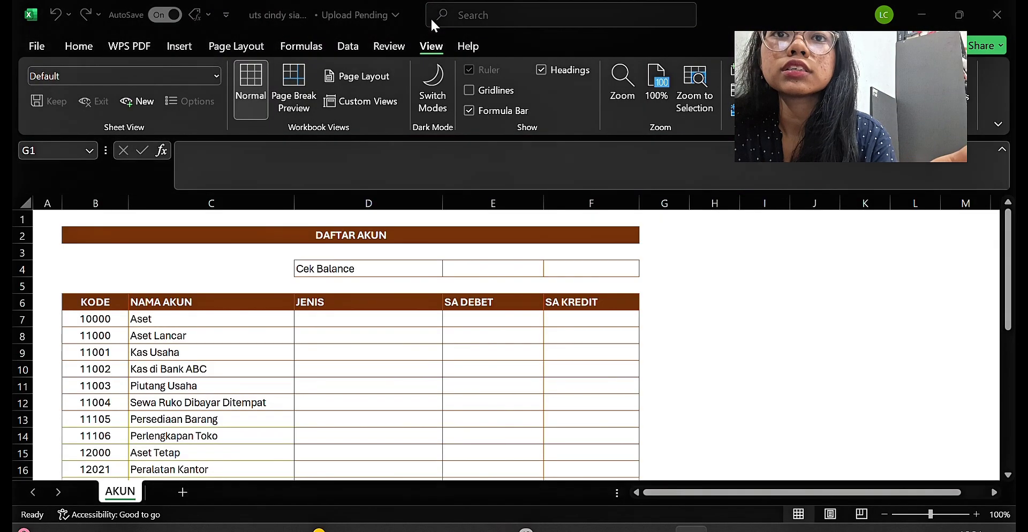
pyautogui.click(449, 266)
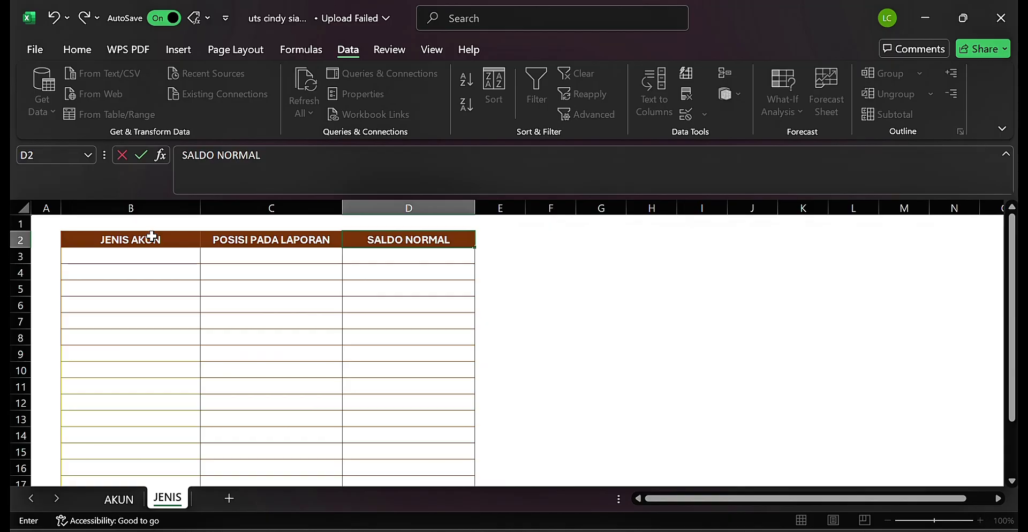
# - Complete the SALDO NORMAL header in D2 of the JENIS sheet and return to the first empty row under JENIS AKUN
pyautogui.press('Return')
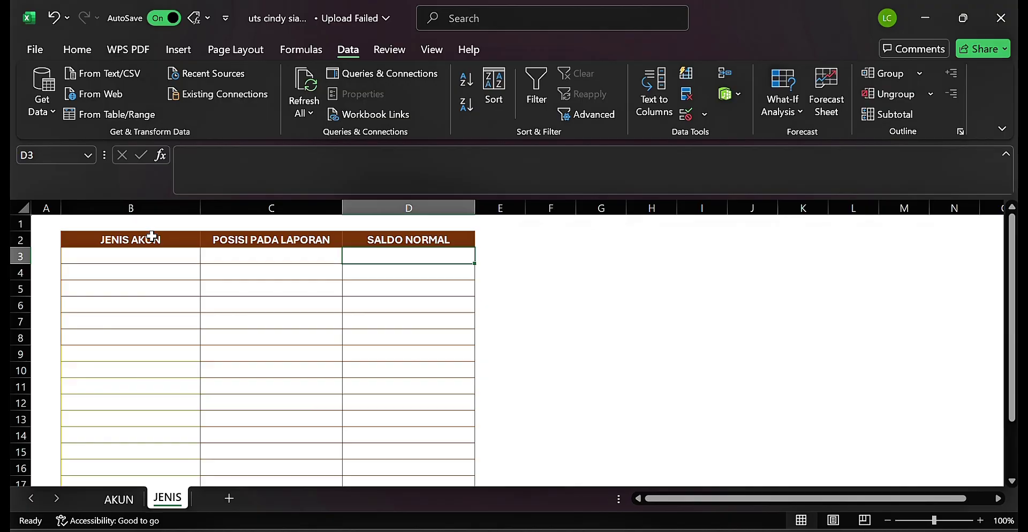
pyautogui.press('Left')
pyautogui.press('Left')
pyautogui.press('Left')
pyautogui.press('Right')
# - Examine the empty rows of the account type table down to its lower border and back up to the header
pyautogui.press('Down')
pyautogui.press('Down')
pyautogui.press('Down')
pyautogui.press('Down')
pyautogui.press('Down')
pyautogui.press('Down')
pyautogui.press('Down')
pyautogui.press('Down')
pyautogui.press('Down')
pyautogui.press('Down')
pyautogui.press('Down')
pyautogui.press('Down')
pyautogui.press('Down')
pyautogui.press('Down')
pyautogui.press('Down')
pyautogui.press('Down')
pyautogui.press('Down')
pyautogui.press('Down')
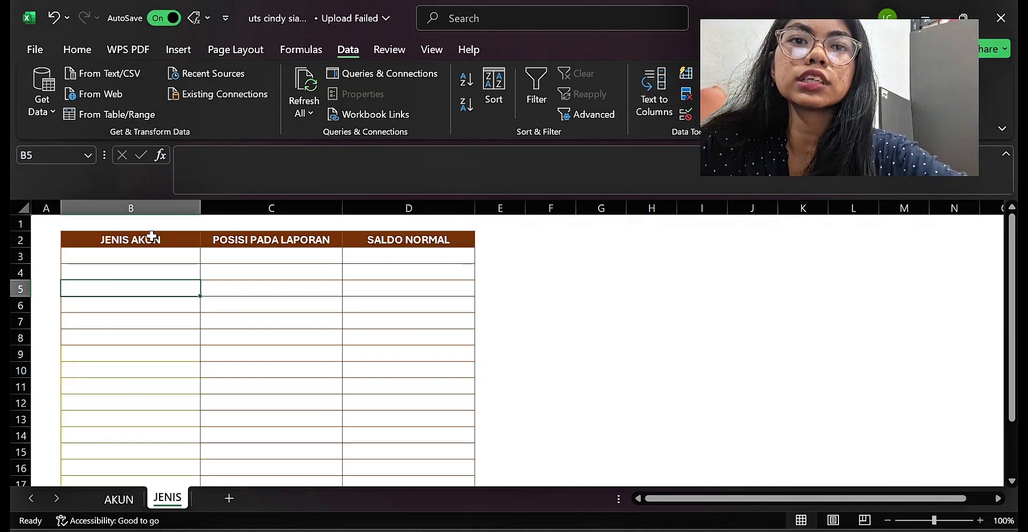
pyautogui.press('Up')
pyautogui.press('Up')
pyautogui.press('Up')
pyautogui.press('Up')
pyautogui.press('Up')
pyautogui.press('Up')
pyautogui.press('Up')
pyautogui.press('Up')
pyautogui.press('Up')
pyautogui.press('Up')
pyautogui.press('Up')
pyautogui.press('Up')
pyautogui.press('Up')
pyautogui.press('Up')
pyautogui.press('Up')
pyautogui.press('Up')
pyautogui.press('Up')
pyautogui.press('Up')
pyautogui.press('Up')
pyautogui.press('Up')
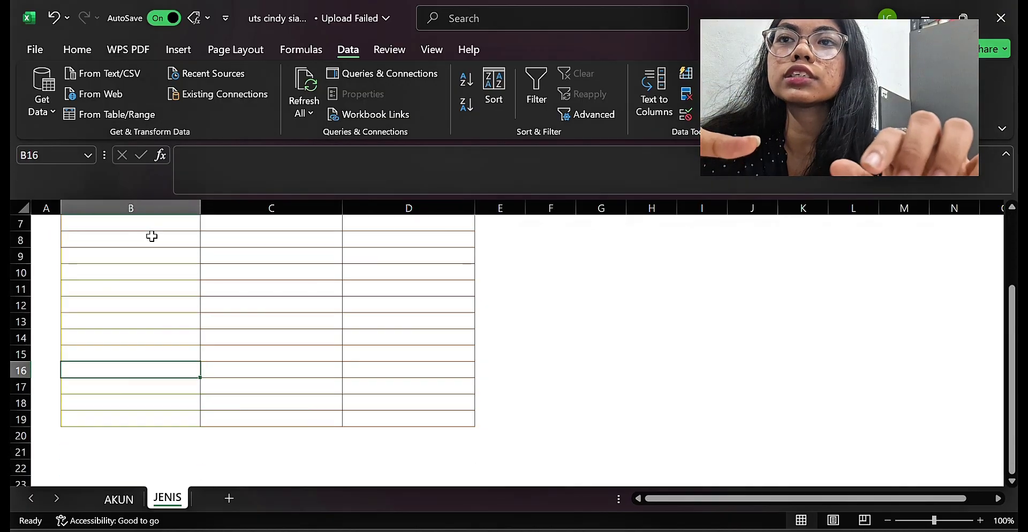
# - Enter the account types Kas in B3 and Bank in B4 under JENIS AKUN
pyautogui.click(133, 257)
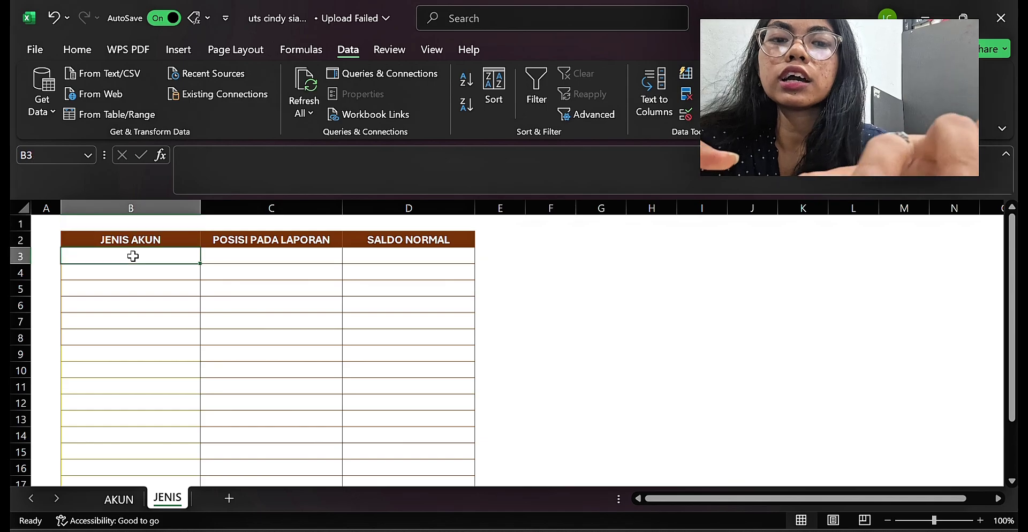
pyautogui.write('Kas')
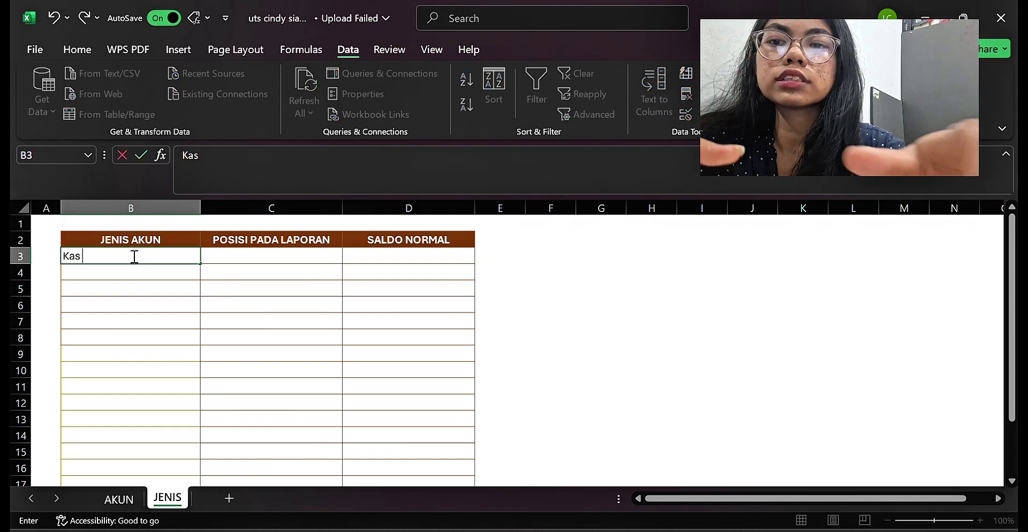
pyautogui.press('Return')
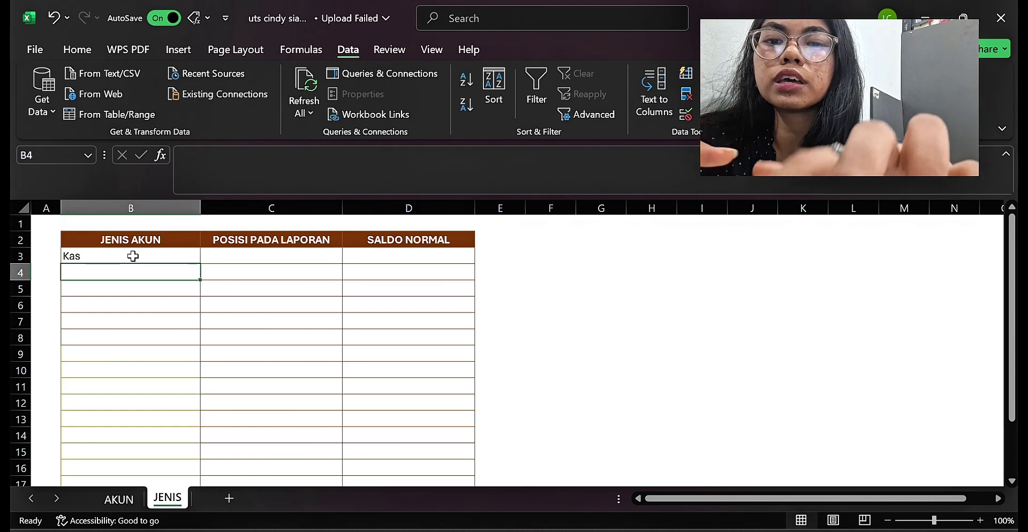
pyautogui.write('Piutang')
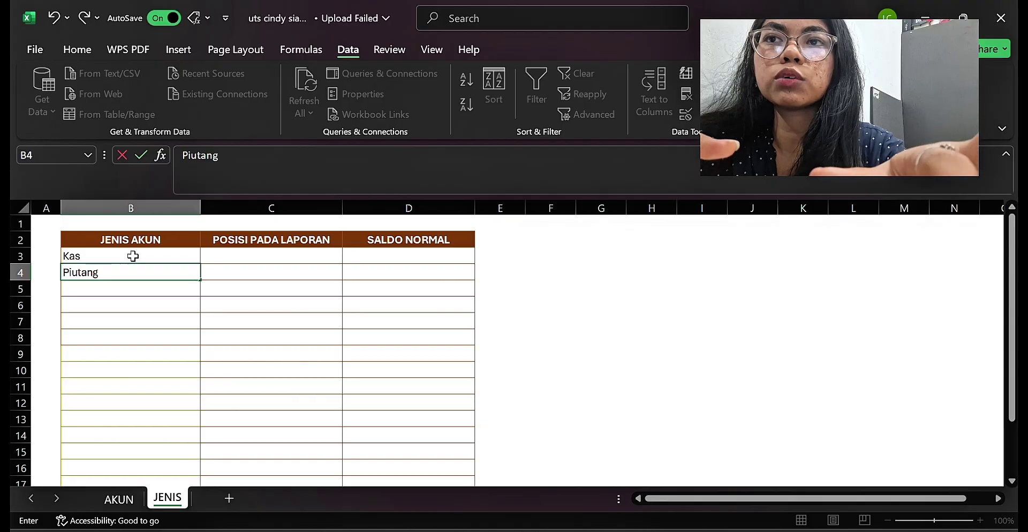
pyautogui.press('BackSpace')
pyautogui.press('BackSpace')
pyautogui.press('BackSpace')
pyautogui.press('BackSpace')
pyautogui.press('BackSpace')
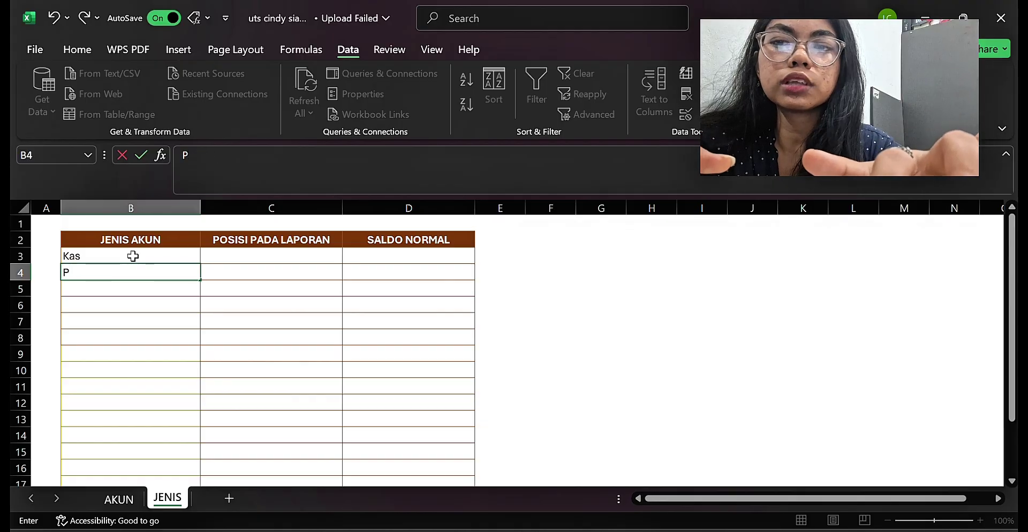
pyautogui.write('Bank')
pyautogui.press('Return')
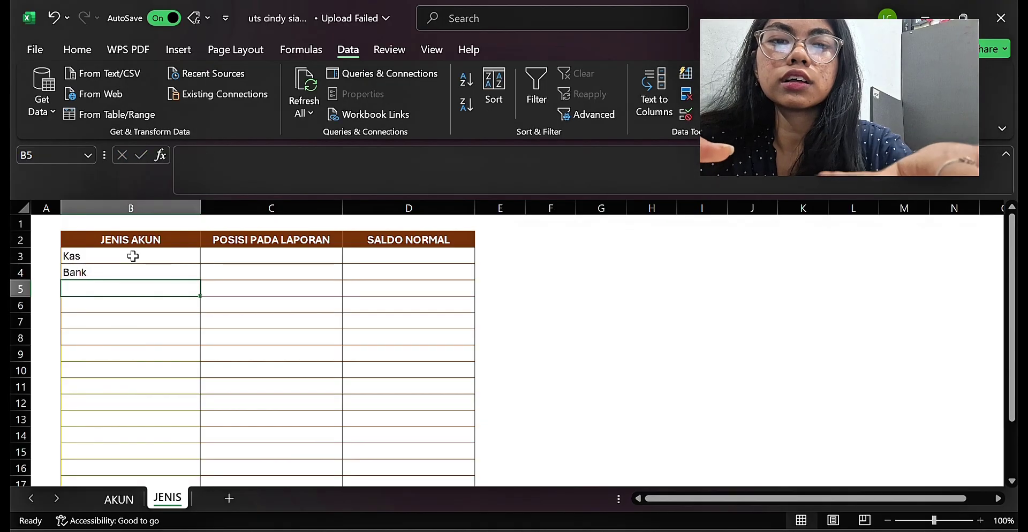
# - Enter Akun Piutang as the account type in B5
pyautogui.hotkey('alt', 'Tab')
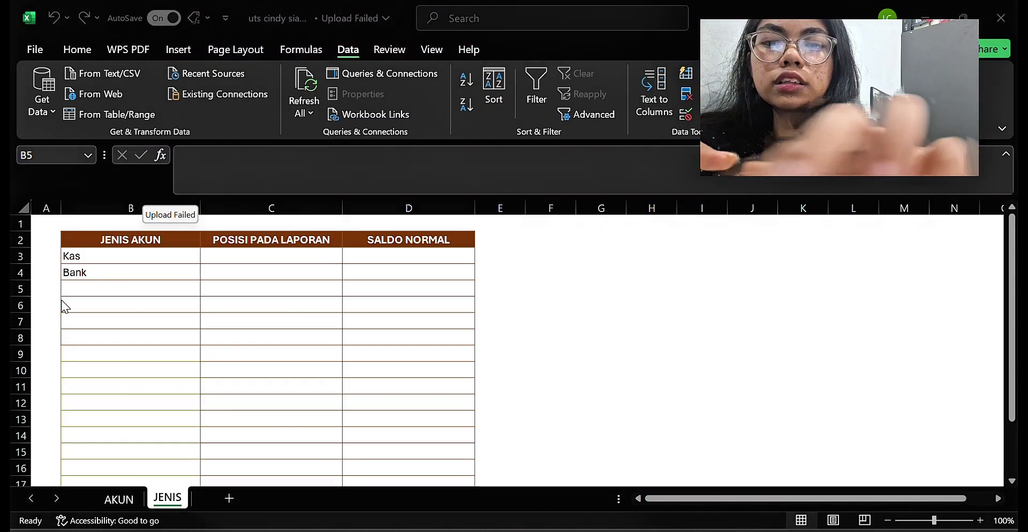
pyautogui.click(85, 291)
pyautogui.write('Kas')
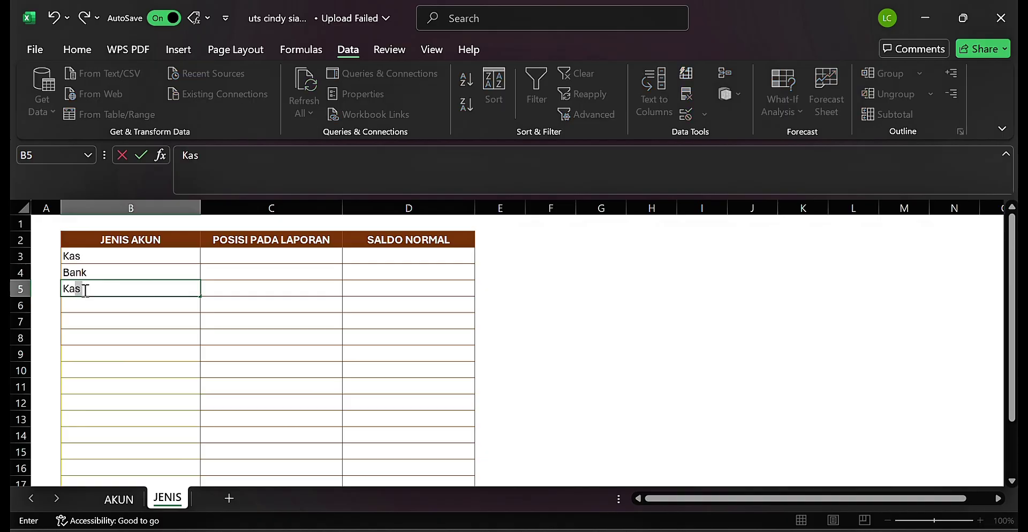
pyautogui.press('BackSpace')
pyautogui.press('BackSpace')
pyautogui.press('BackSpace')
pyautogui.write('Akun Piu')
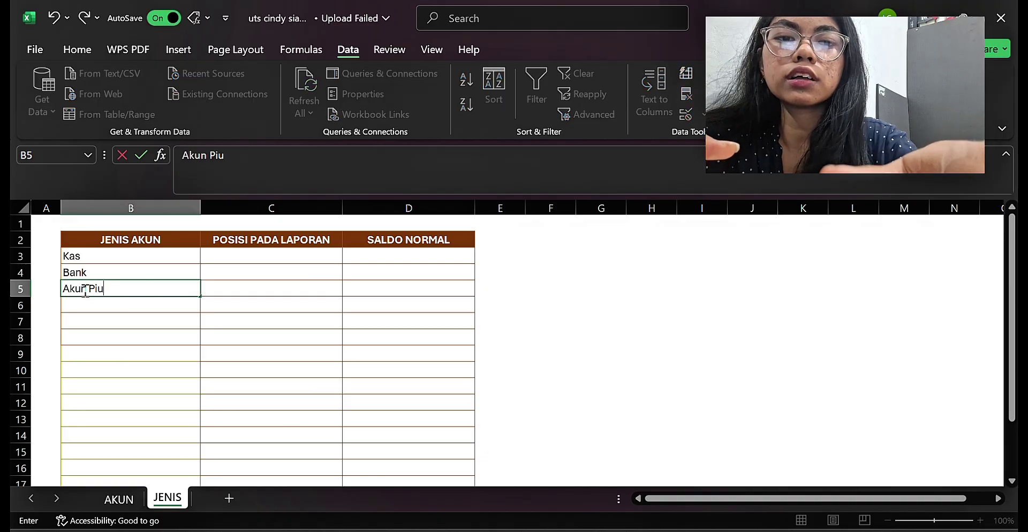
pyautogui.write('tang')
pyautogui.press('Return')
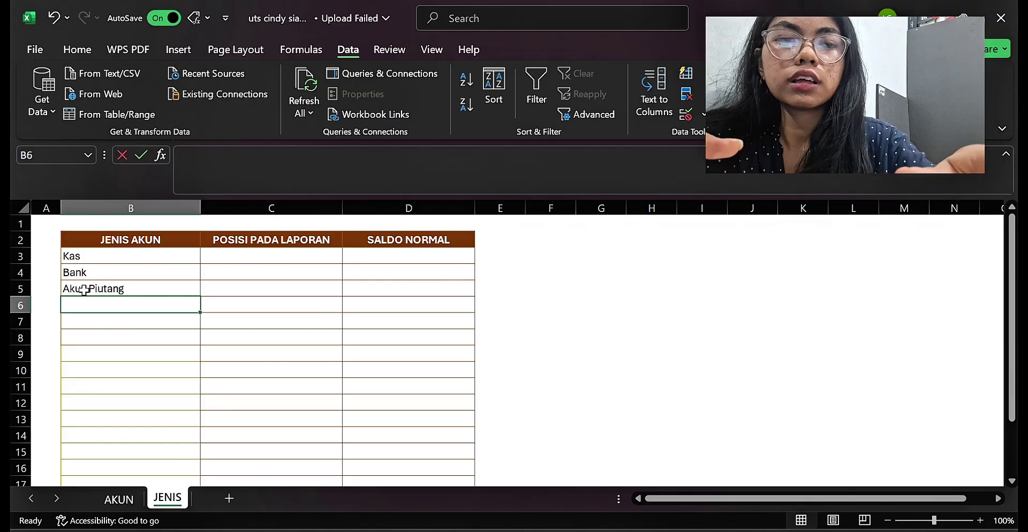
# - Enter Persediaan in B6 and paste the remaining account types, Aktiva Lancar through Beban/Biaya Lainnya, into B7:B19
pyautogui.write('Persedia')
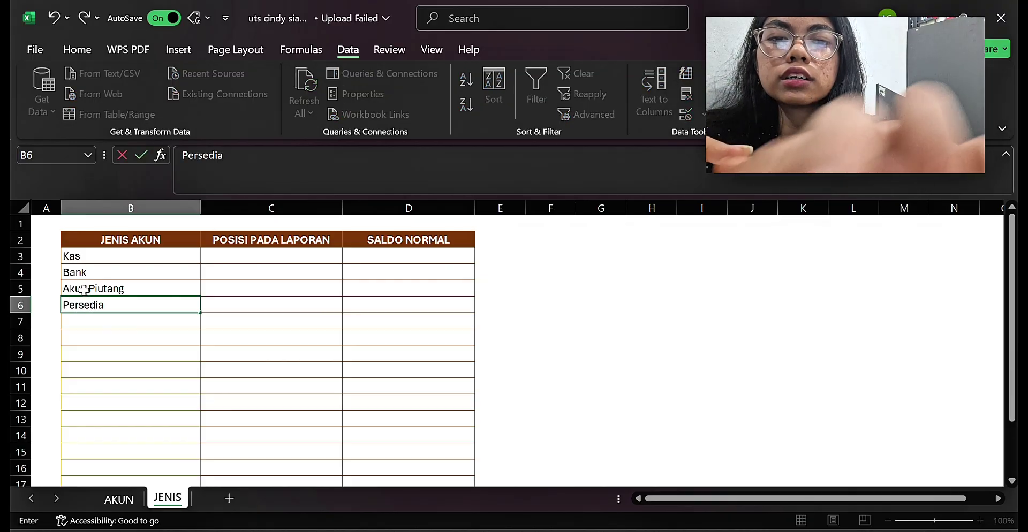
pyautogui.write('an')
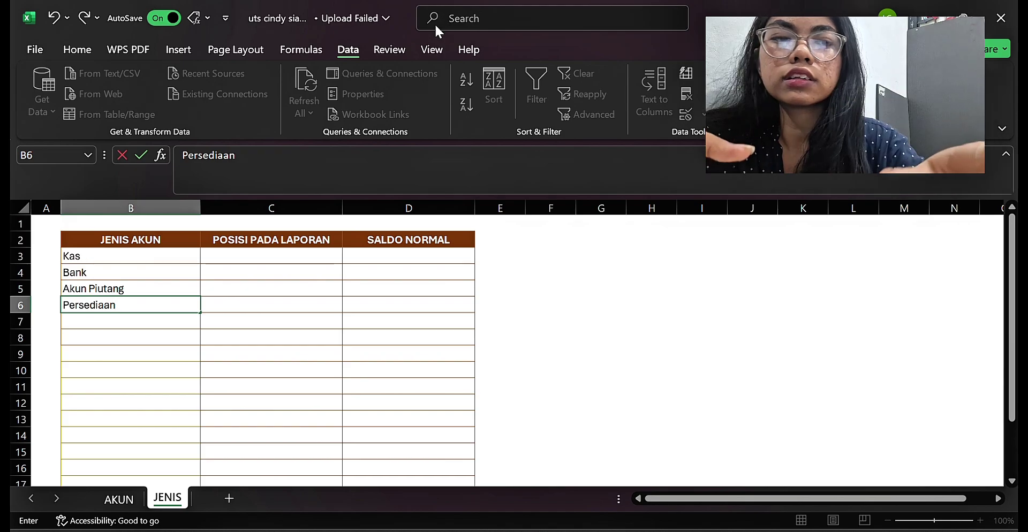
pyautogui.press('Return')
pyautogui.write('Aktiva Lancar Aktiva Tetap Akumulasi Penyusutan Aktiva Lainnya Akun Utang Kewajiban Lancar Lainnya Kewajiban Jangka Panjang Ekuitas Pendapatan HPP Beban/Biaya')
pyautogui.click(135, 340)
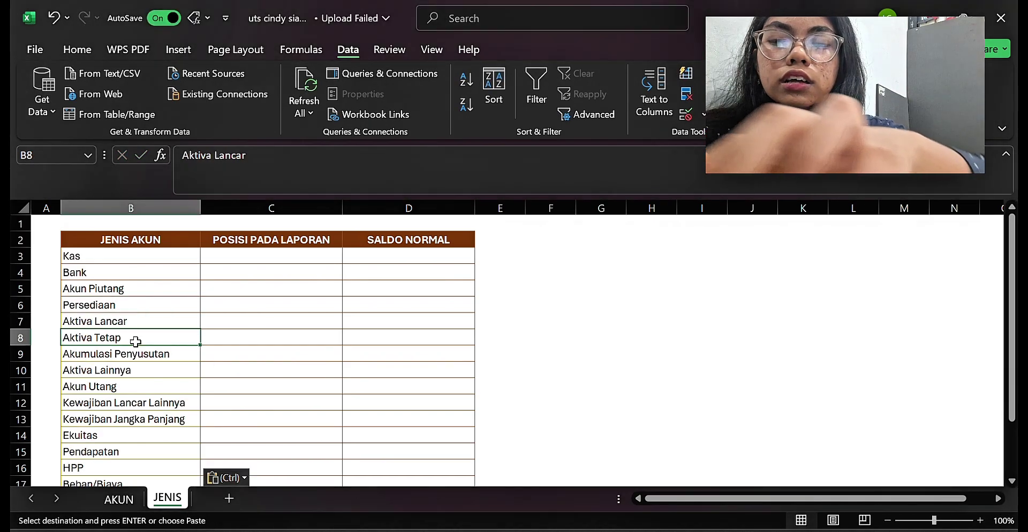
# - Check the pasted account types down to the last table row and back up to the top
pyautogui.press('Down')
pyautogui.press('Down')
pyautogui.press('Down')
pyautogui.press('Down')
pyautogui.press('Down')
pyautogui.press('Down')
pyautogui.press('Down')
pyautogui.press('Down')
pyautogui.press('Down')
pyautogui.press('Down')
pyautogui.press('Down')
pyautogui.press('Down')
pyautogui.press('Down')
pyautogui.press('Down')
pyautogui.press('Up')
pyautogui.press('Up')
pyautogui.press('Up')
pyautogui.press('Up')
pyautogui.press('Up')
pyautogui.press('Up')
pyautogui.press('Up')
pyautogui.press('Up')
pyautogui.press('Up')
pyautogui.press('Up')
pyautogui.press('Up')
pyautogui.press('Up')
pyautogui.press('Up')
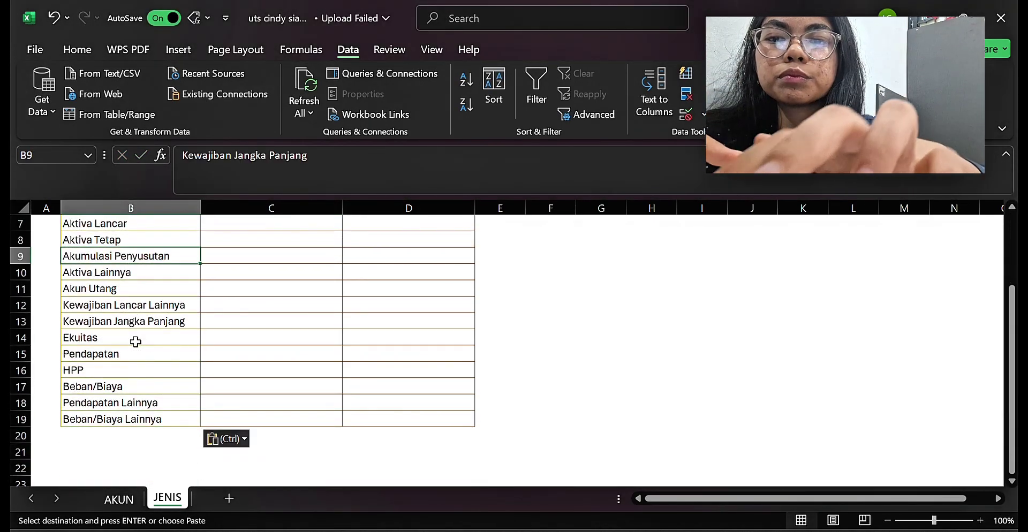
pyautogui.press('Up')
pyautogui.press('Up')
pyautogui.press('Up')
pyautogui.press('Up')
pyautogui.press('Up')
pyautogui.press('Up')
pyautogui.press('Up')
pyautogui.press('Up')
# - Enter Neraca as the report position in C3 and fill it down to C14, the Ekuitas row
pyautogui.click(276, 259)
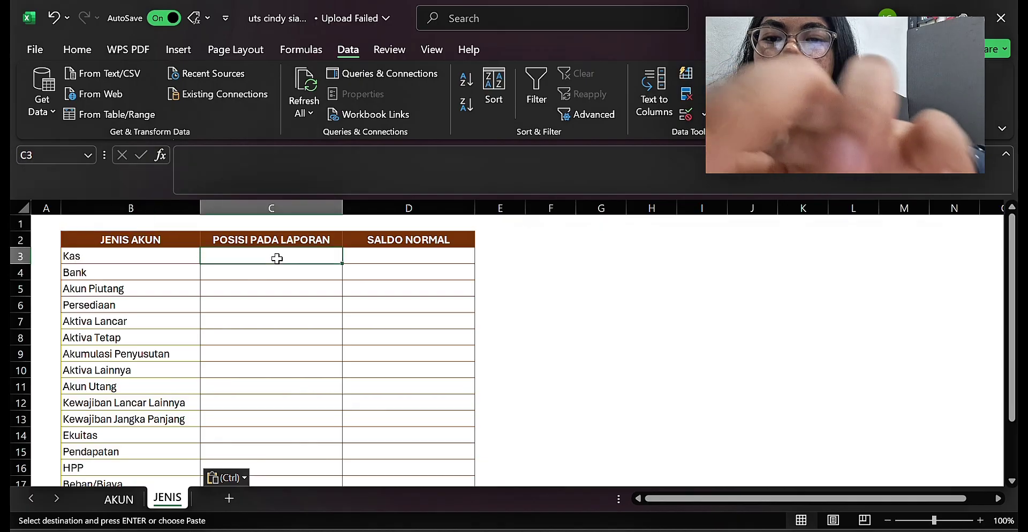
pyautogui.press('Escape')
pyautogui.write('Nerac')
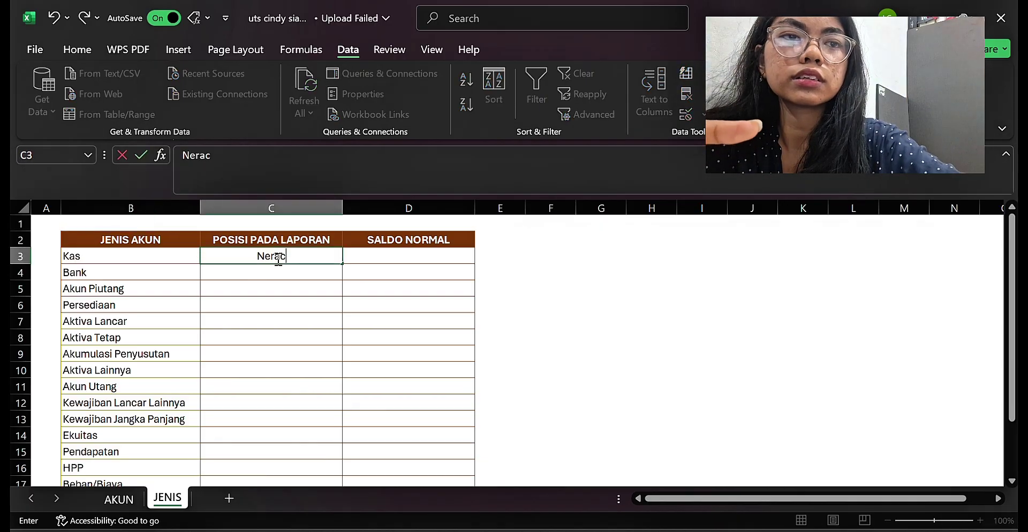
pyautogui.write('a')
pyautogui.hotkey('ctrl', 'Return')
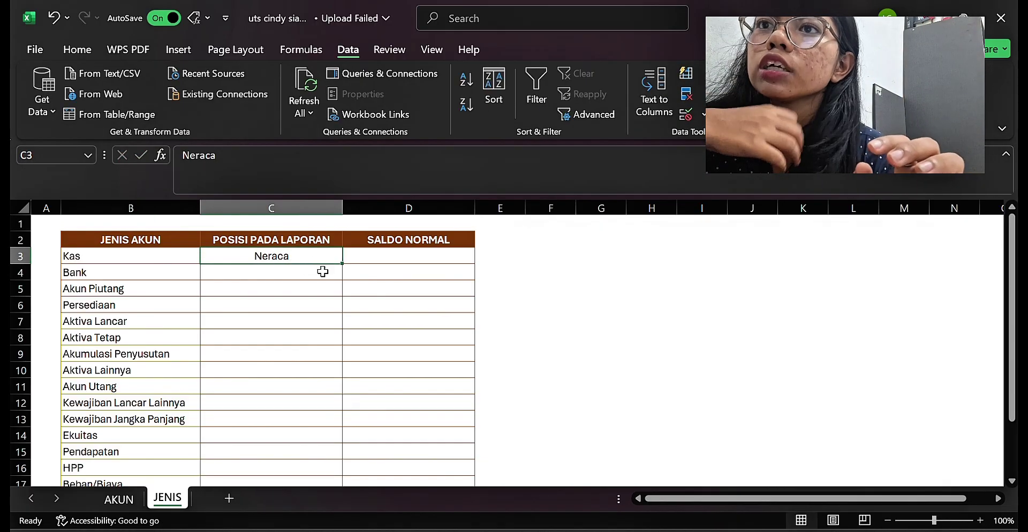
pyautogui.click(323, 272)
pyautogui.click(309, 259)
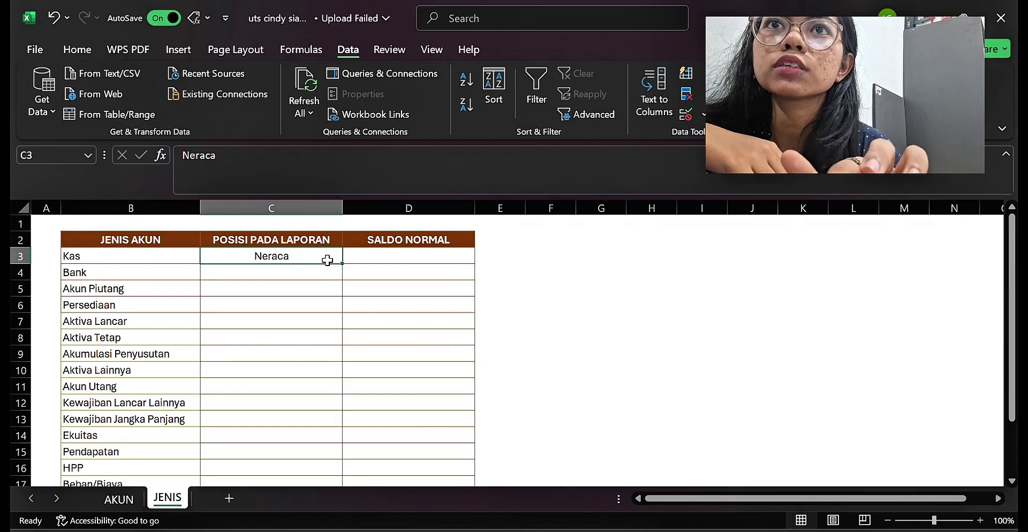
pyautogui.moveTo(341, 264); pyautogui.dragTo(343, 444)
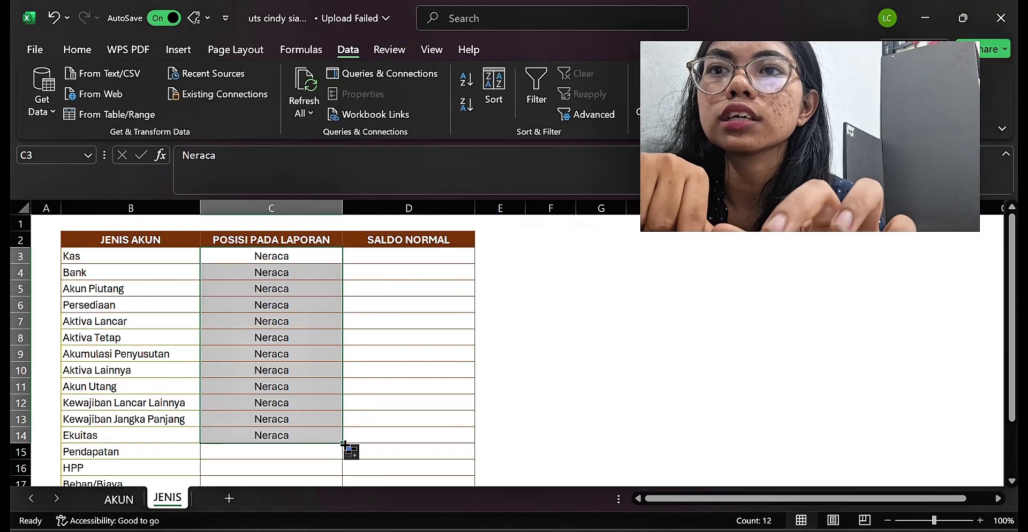
# - Enter Laba Rugi as the report position in C15 and fill it down to C19, the Beban/Biaya Lainnya row
pyautogui.click(259, 418)
pyautogui.press('Down')
pyautogui.press('Down')
pyautogui.press('Down')
pyautogui.press('Down')
pyautogui.press('Down')
pyautogui.press('Down')
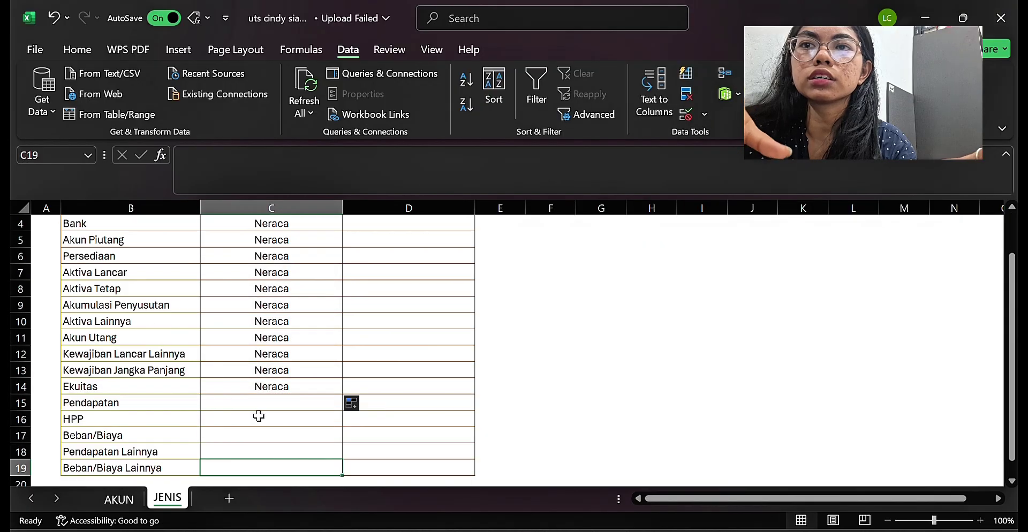
pyautogui.click(274, 406)
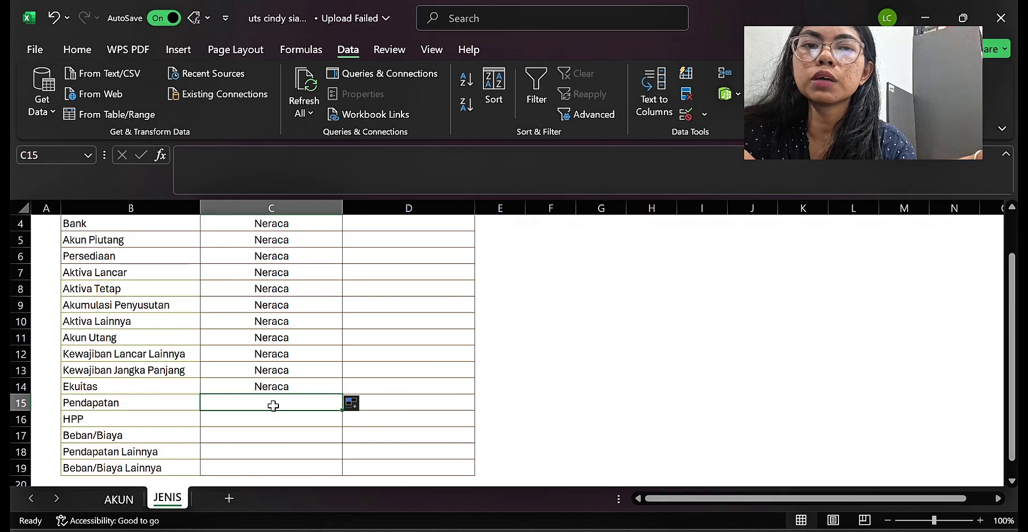
pyautogui.write('Laba')
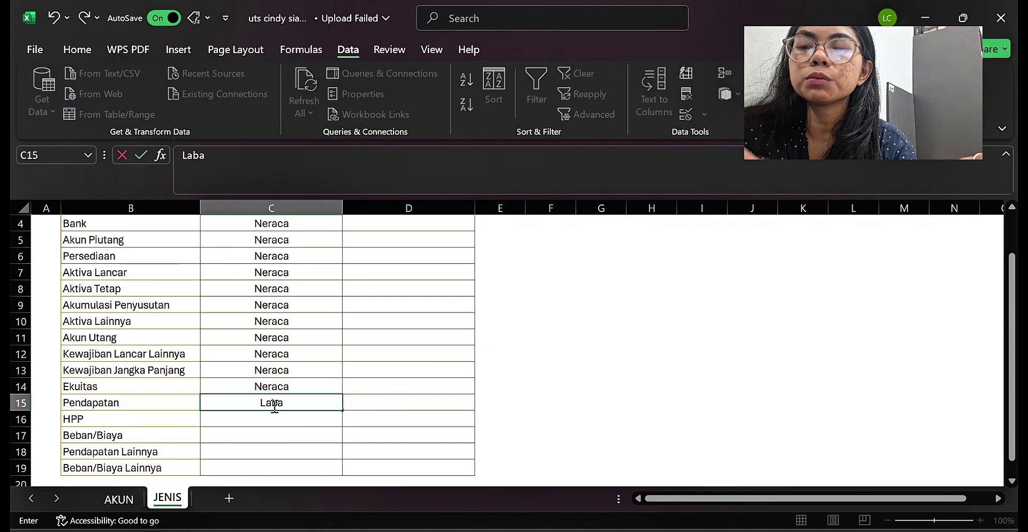
pyautogui.write(' Rugi')
pyautogui.press('Return')
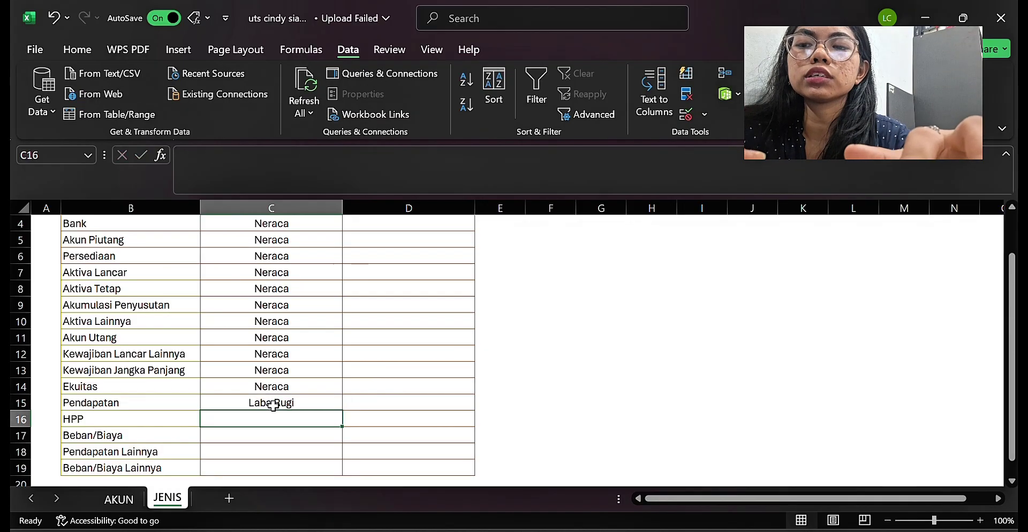
pyautogui.click(274, 405)
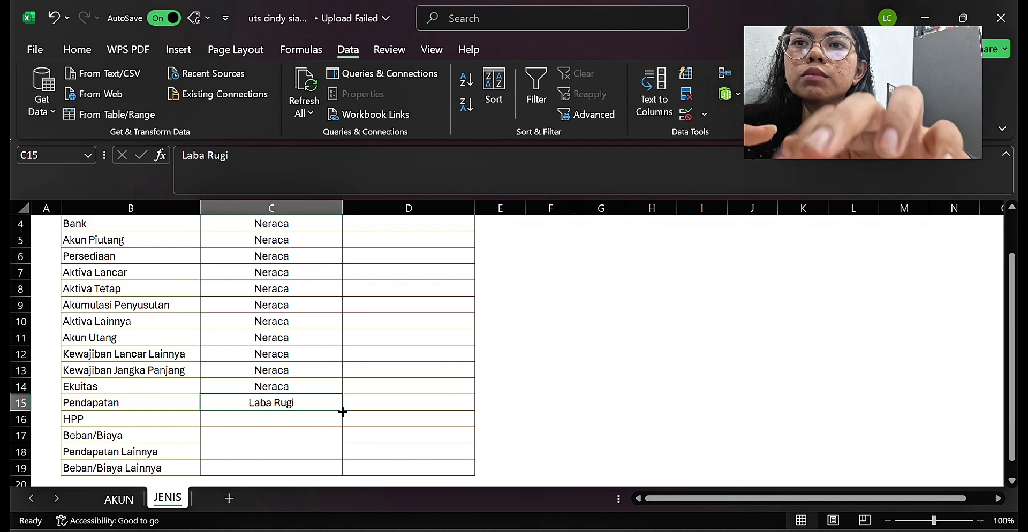
pyautogui.moveTo(342, 410); pyautogui.dragTo(344, 471)
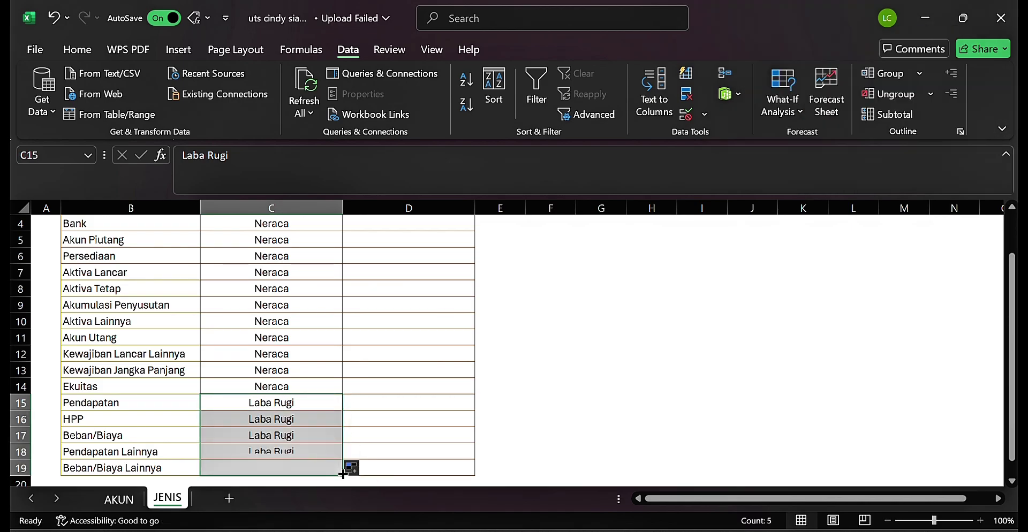
# - Enter Debet as the normal balance in D3 and fill it down to D10, the Aktiva Lainnya row
pyautogui.click(362, 403)
pyautogui.press('Up')
pyautogui.press('Up')
pyautogui.press('Up')
pyautogui.press('Up')
pyautogui.press('Up')
pyautogui.press('Up')
pyautogui.press('Up')
pyautogui.press('Up')
pyautogui.press('Up')
pyautogui.press('Up')
pyautogui.press('Up')
pyautogui.press('Up')
pyautogui.press('Up')
pyautogui.press('Up')
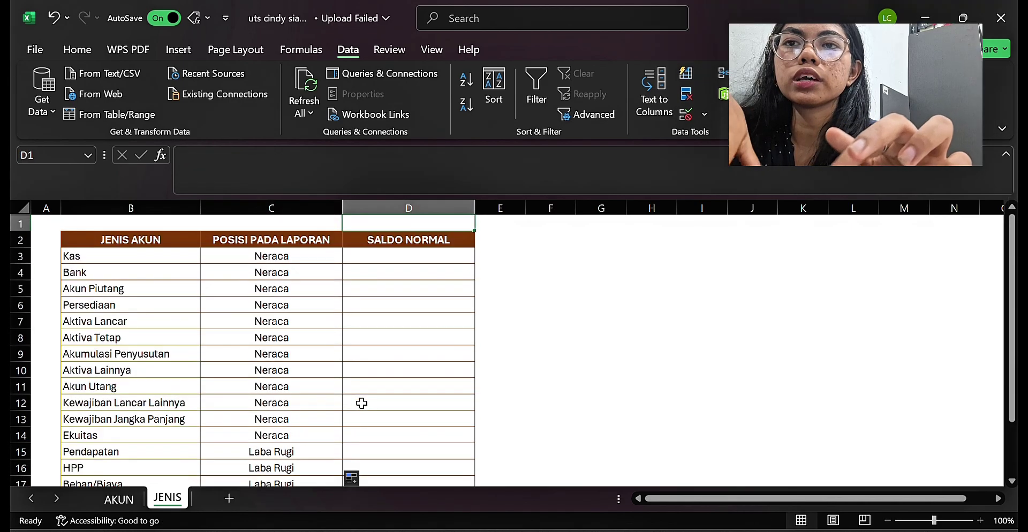
pyautogui.click(381, 258)
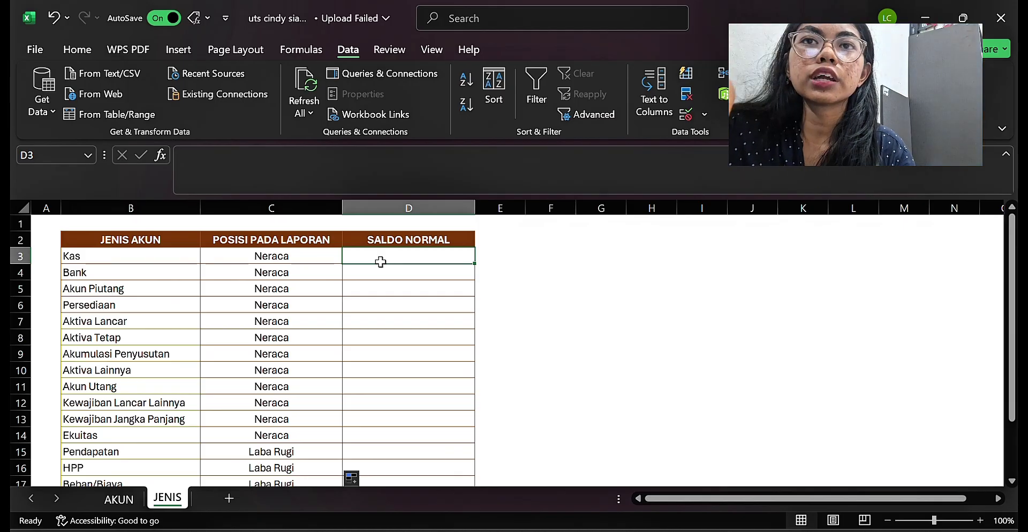
pyautogui.click(384, 288)
pyautogui.click(412, 259)
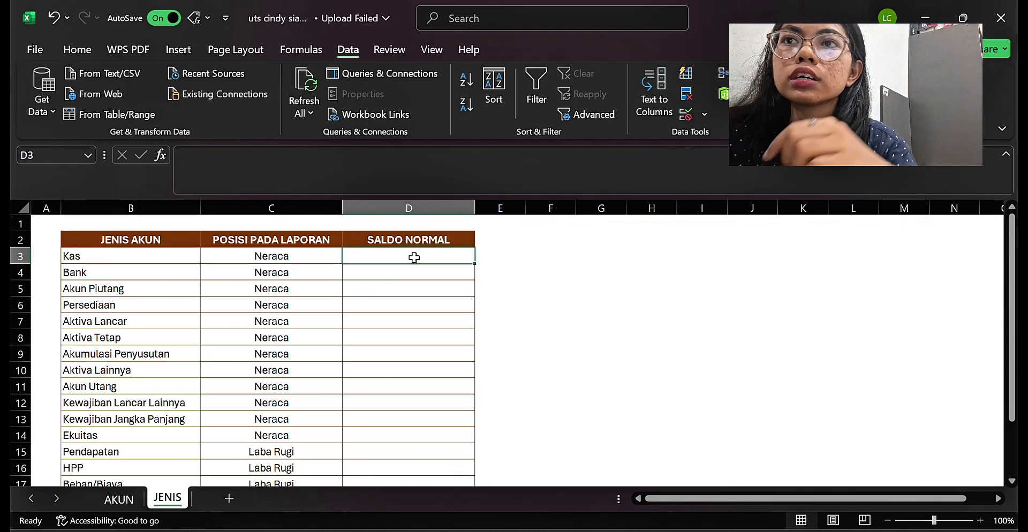
pyautogui.write('s')
pyautogui.press('BackSpace')
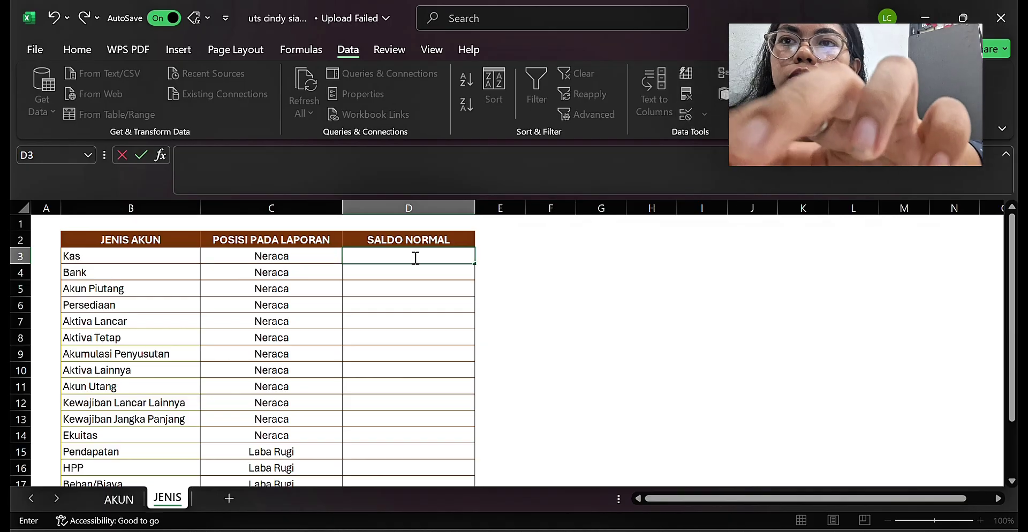
pyautogui.write('Debet')
pyautogui.press('Return')
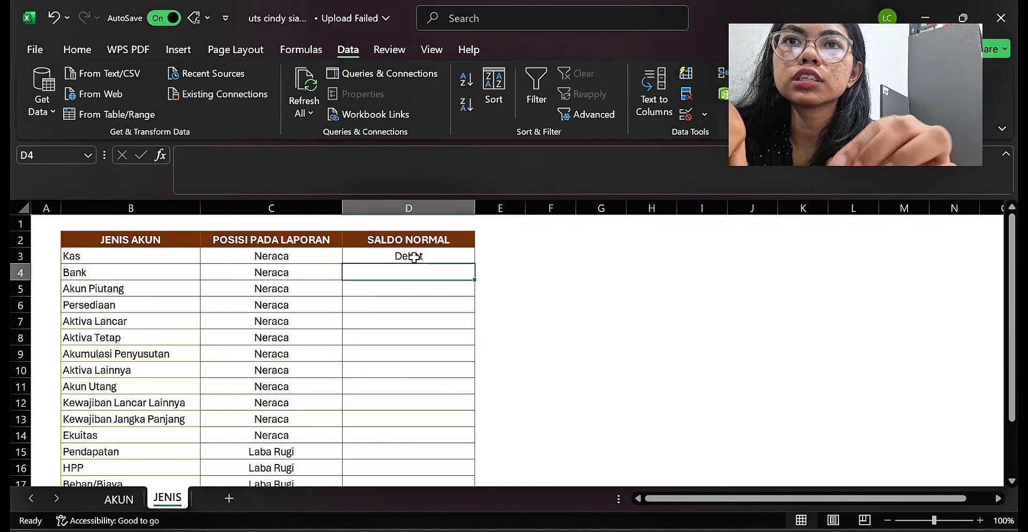
pyautogui.click(415, 257)
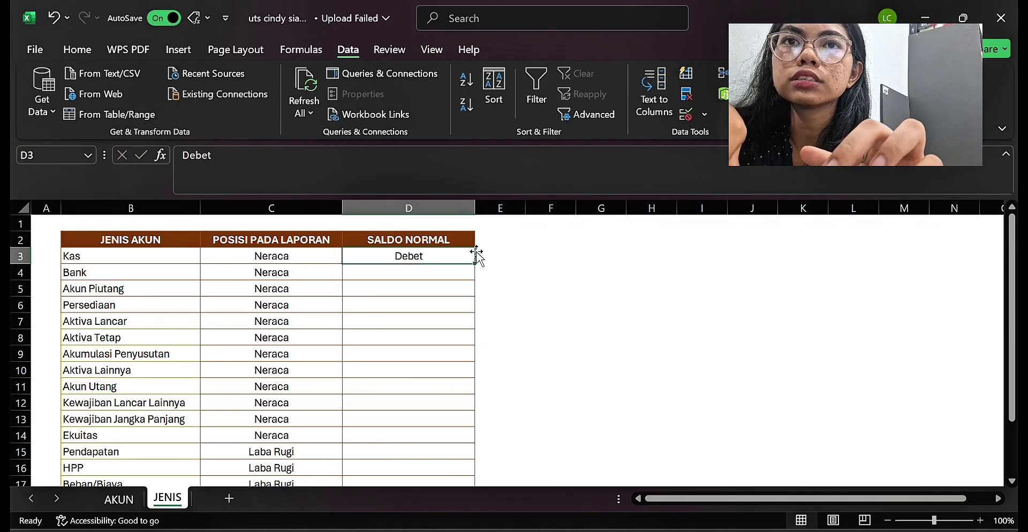
pyautogui.moveTo(475, 263); pyautogui.dragTo(464, 374)
# - Enter Kredit as the normal balance in D11 and fill it down to D15, the Pendapatan row
pyautogui.click(427, 391)
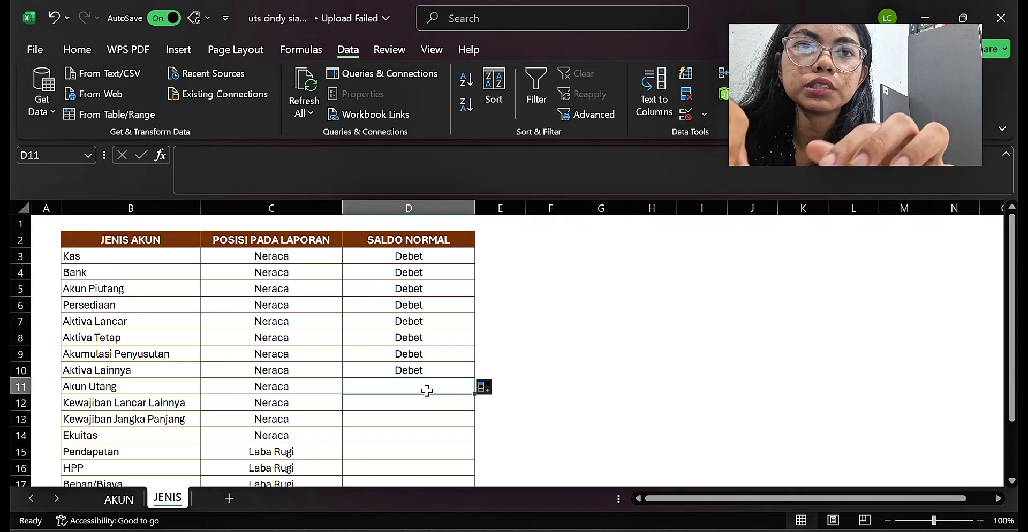
pyautogui.write('Kredit')
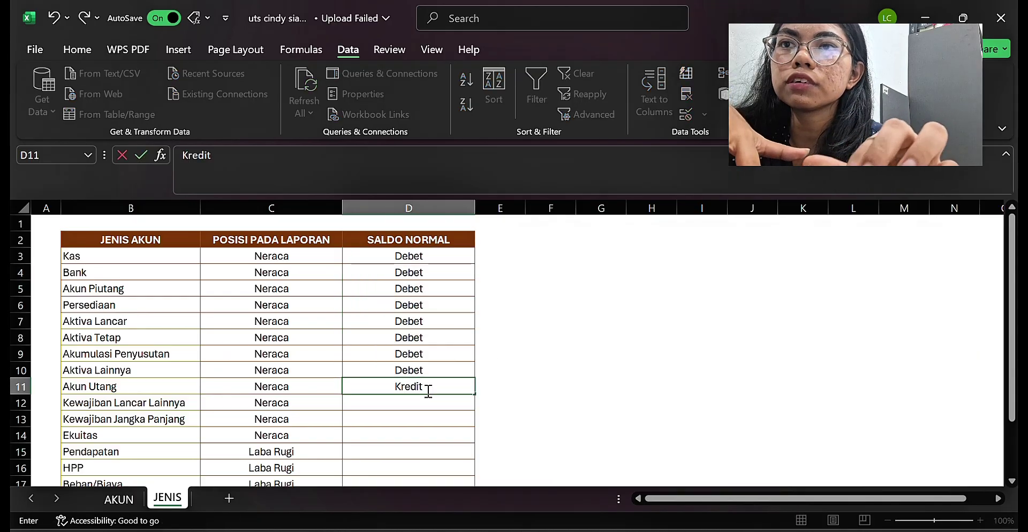
pyautogui.press('Return')
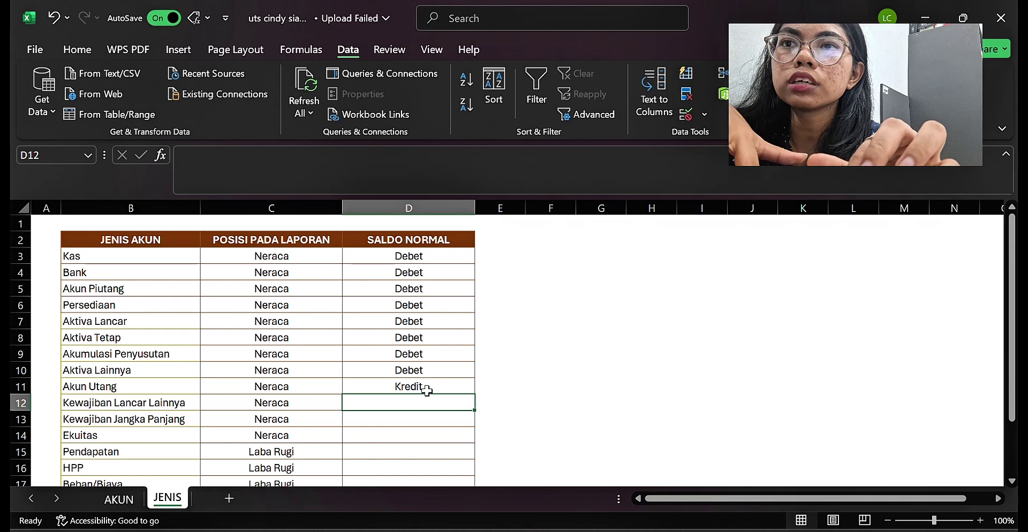
pyautogui.click(443, 383)
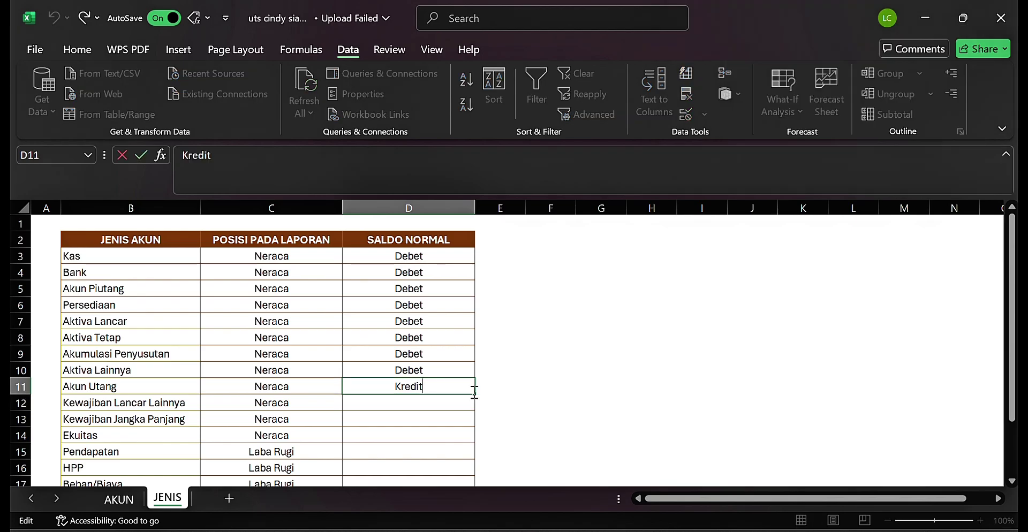
pyautogui.moveTo(475, 394); pyautogui.dragTo(472, 463)
# - Enter Debet as the normal balance for HPP in D16, correcting its capitalization
pyautogui.click(431, 450)
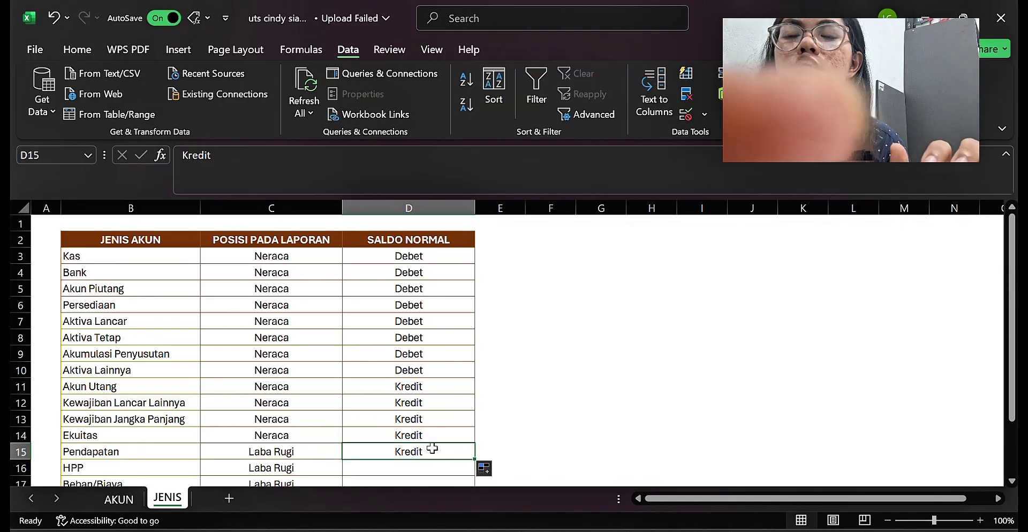
pyautogui.press('Right')
pyautogui.press('Down')
pyautogui.press('Down')
pyautogui.press('Down')
pyautogui.press('Down')
pyautogui.press('Down')
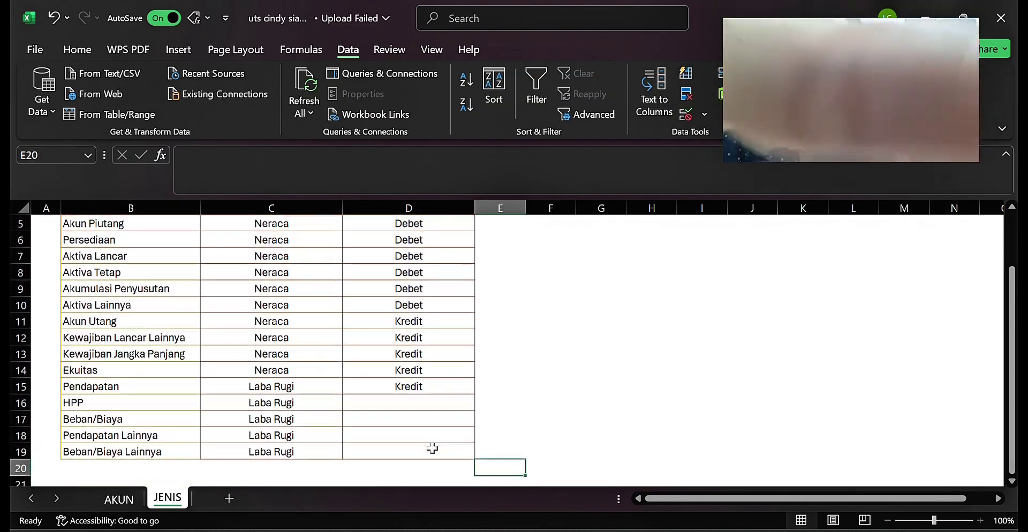
pyautogui.click(411, 402)
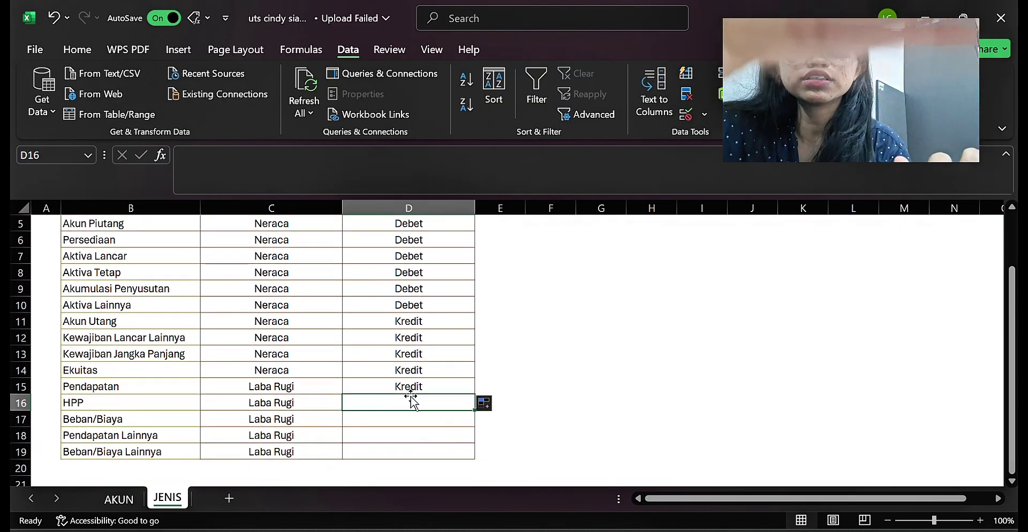
pyautogui.write('DE')
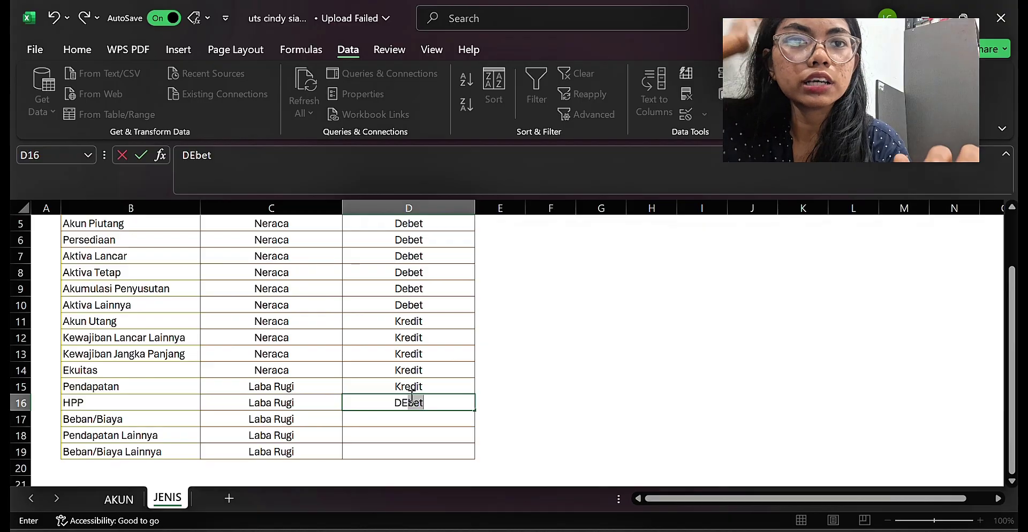
pyautogui.press('Return')
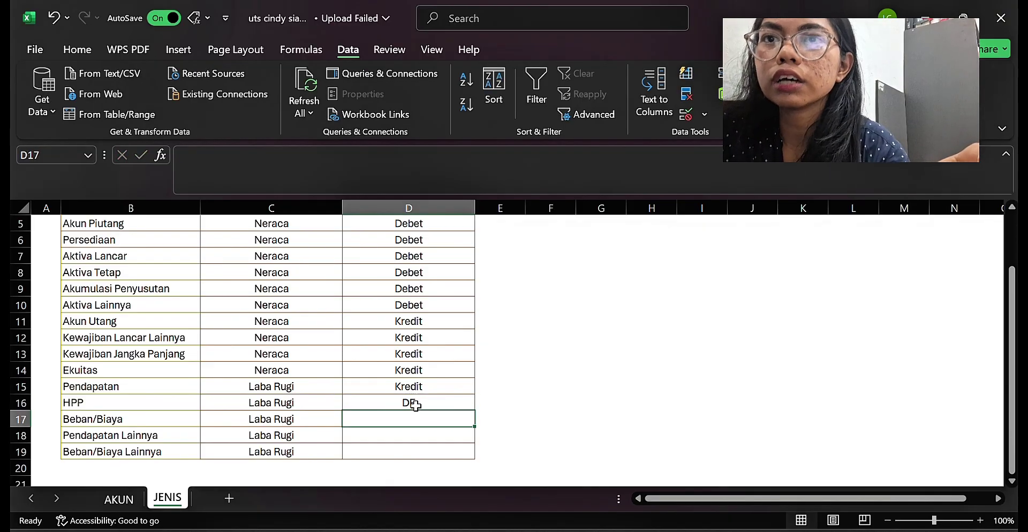
pyautogui.doubleClick(412, 403)
pyautogui.press('BackSpace')
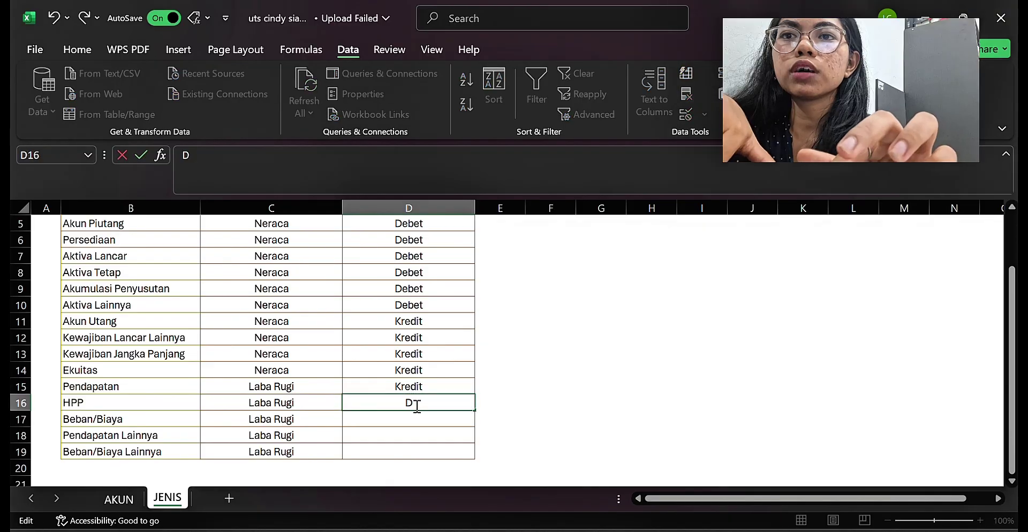
pyautogui.write('ebet')
pyautogui.press('Return')
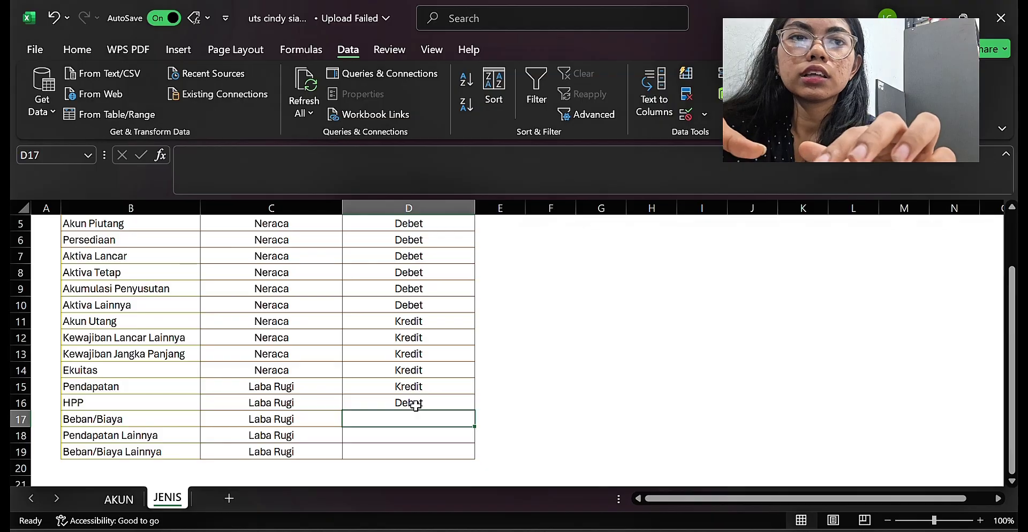
# - Enter the normal balances Debet for Beban/Biaya in D17, Kredit for Pendapatan Lainnya in D18 and Debet for Beban/Biaya Lainnya in D19
pyautogui.write('d')
pyautogui.press('Return')
pyautogui.write('kredit')
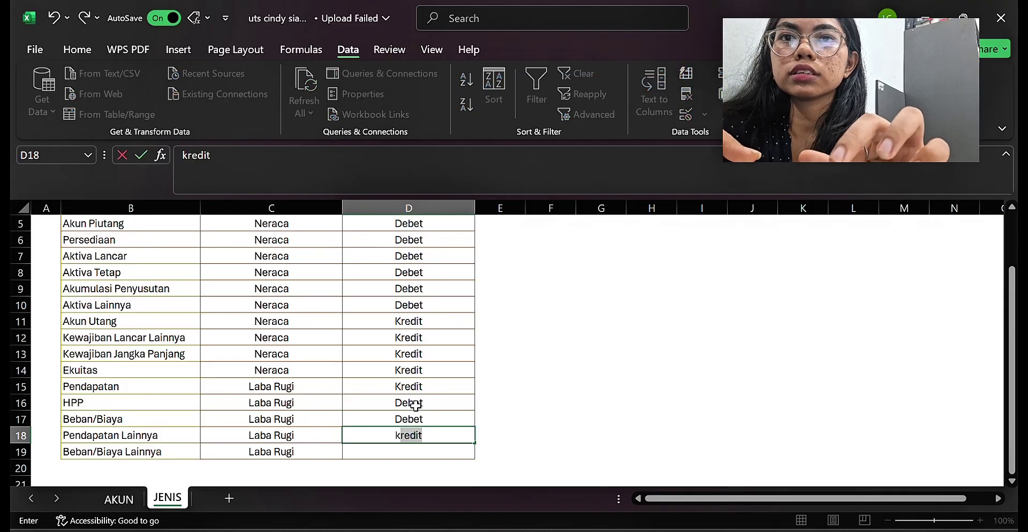
pyautogui.press('Return')
pyautogui.write('debet')
pyautogui.press('Return')
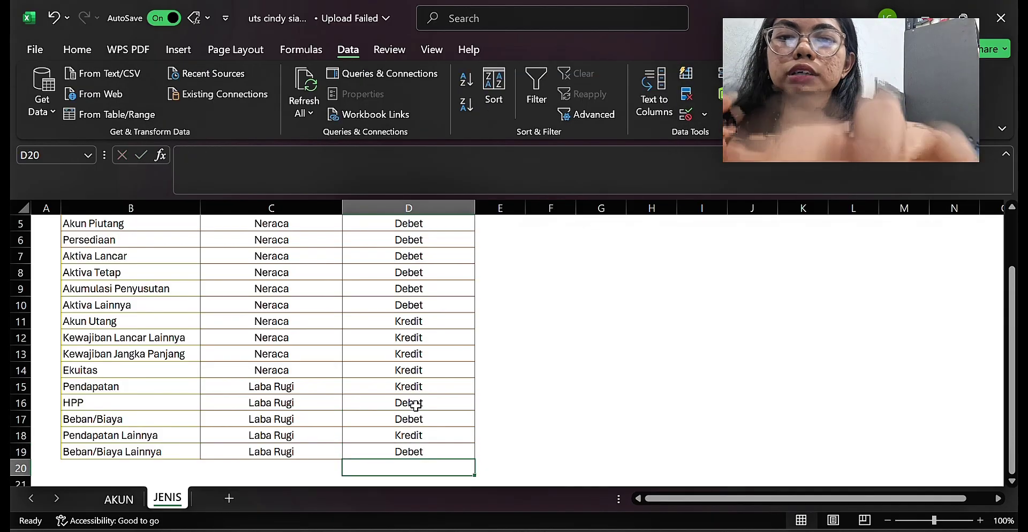
# - Check the completed SALDO NORMAL column from the last table row up to the header
pyautogui.press('Up')
pyautogui.press('Up')
pyautogui.press('Up')
pyautogui.press('Up')
pyautogui.press('Up')
pyautogui.press('Up')
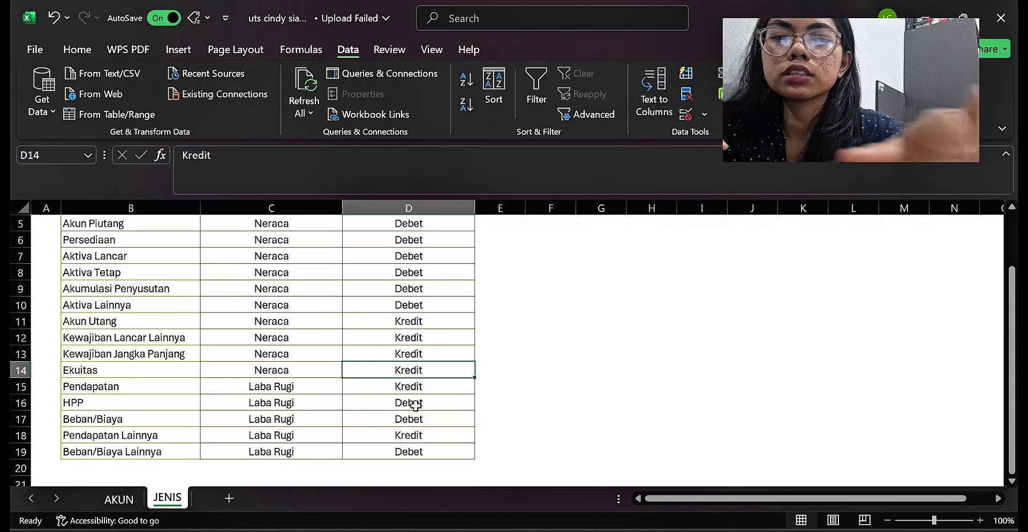
pyautogui.press('Up')
pyautogui.press('Up')
pyautogui.press('Up')
pyautogui.press('Up')
pyautogui.press('Up')
pyautogui.press('Up')
pyautogui.press('Up')
pyautogui.press('Up')
pyautogui.press('Up')
pyautogui.press('Up')
pyautogui.press('Up')
pyautogui.press('Up')
pyautogui.press('Up')
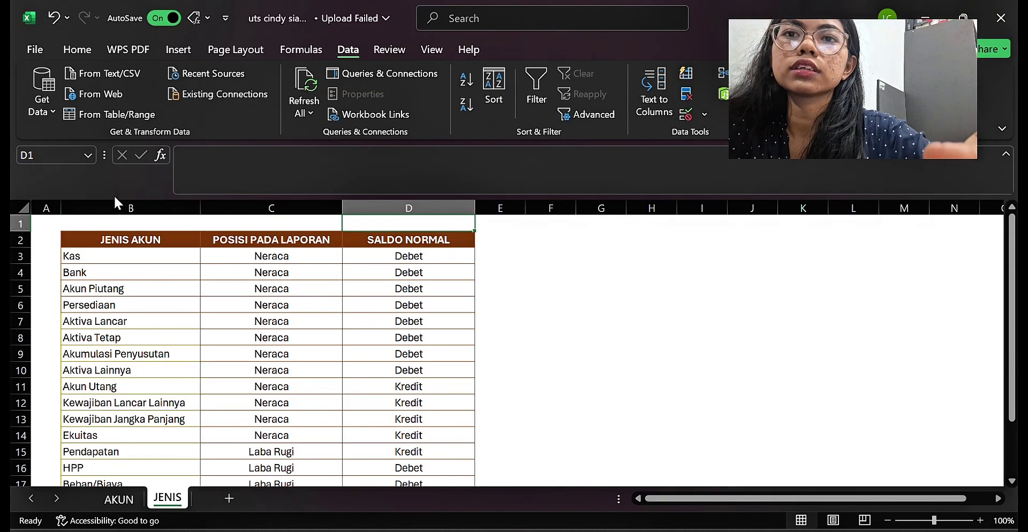
# - Assign the range name J.JENIS to the whole JENIS AKUN column B
pyautogui.click(130, 207)
pyautogui.click(59, 155)
pyautogui.press('BackSpace')
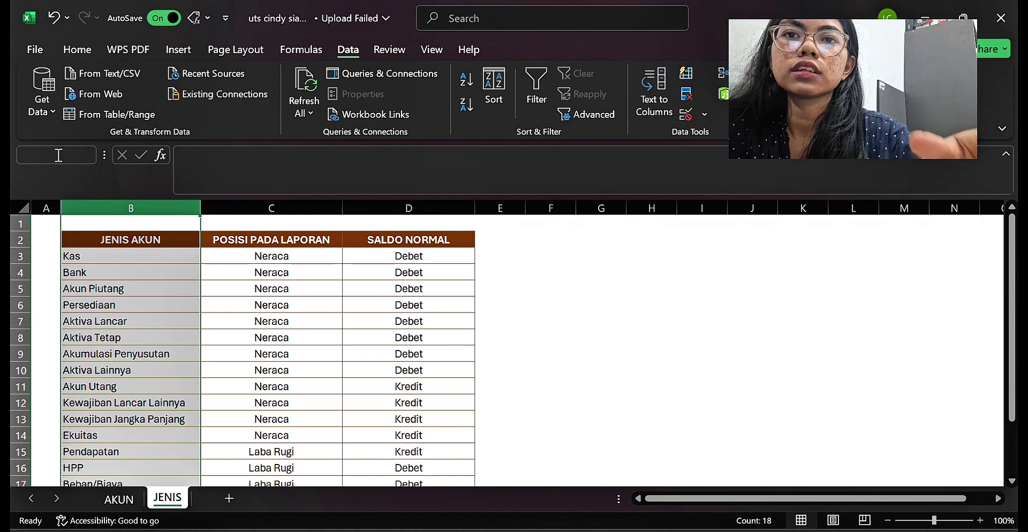
pyautogui.hotkey('ctrl', 'z')
pyautogui.press('BackSpace')
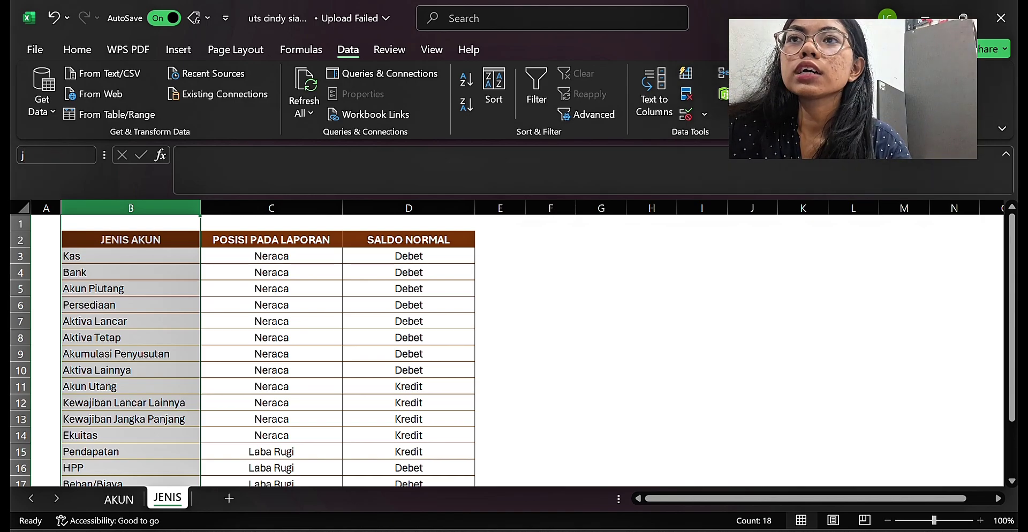
pyautogui.write('j.jenis')
pyautogui.press('Return')
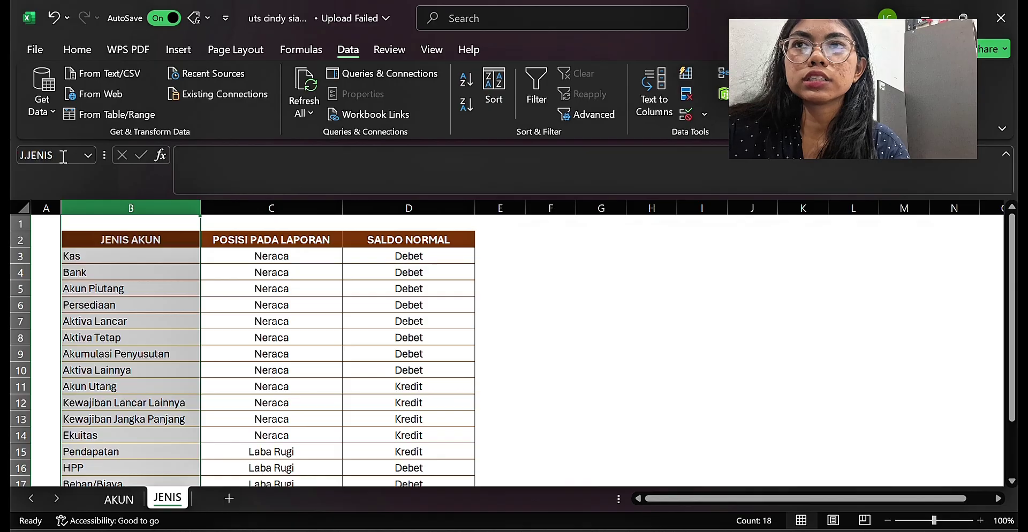
# - Assign the range name J.POS to the whole POSISI PADA LAPORAN column C
pyautogui.moveTo(253, 207); pyautogui.dragTo(227, 197)
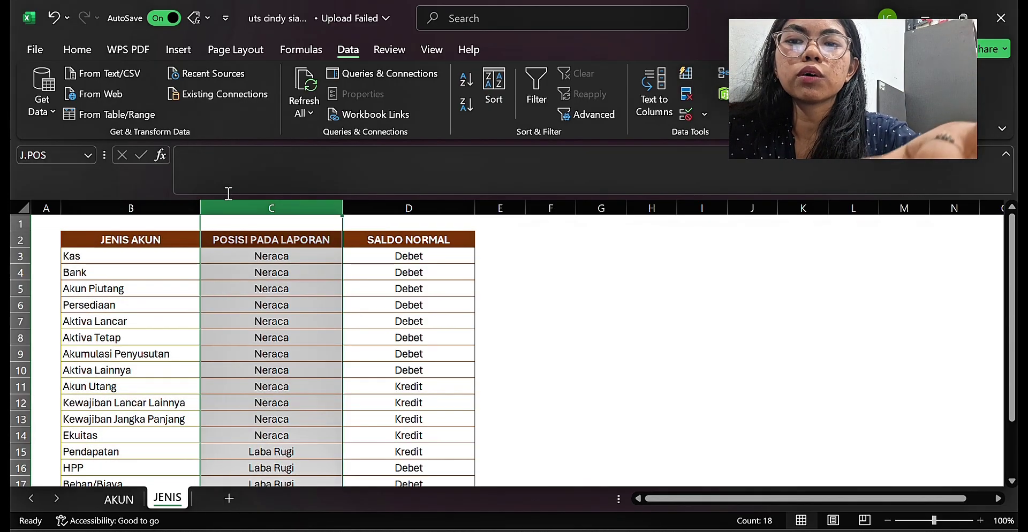
pyautogui.click(44, 157)
pyautogui.press('BackSpace')
pyautogui.write('j.')
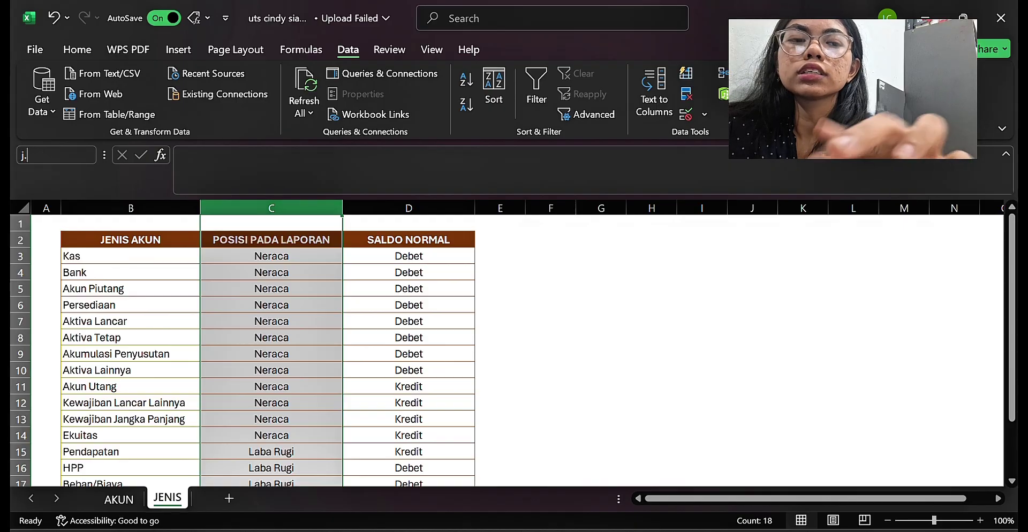
pyautogui.write('pos')
pyautogui.press('Return')
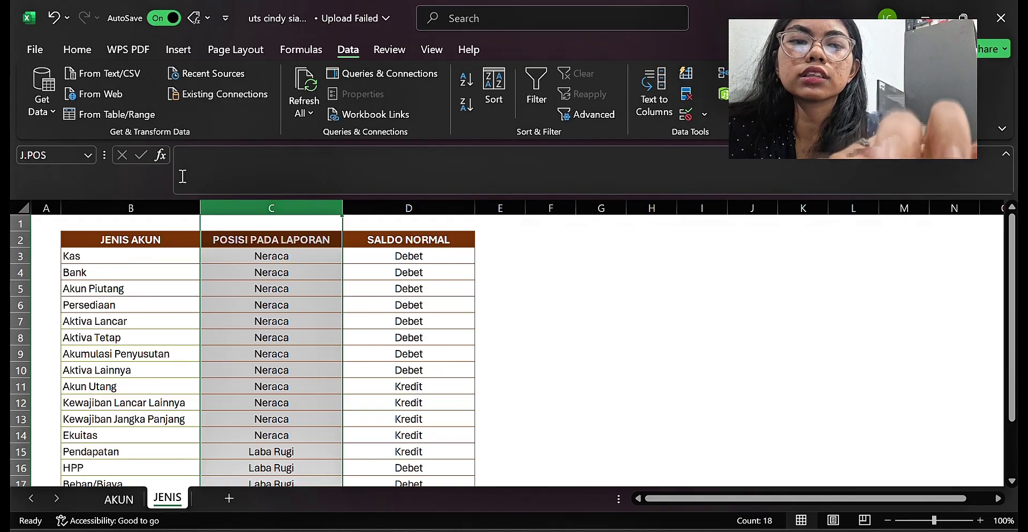
# - Assign the range name J.SN to the whole SALDO NORMAL column D
pyautogui.click(397, 208)
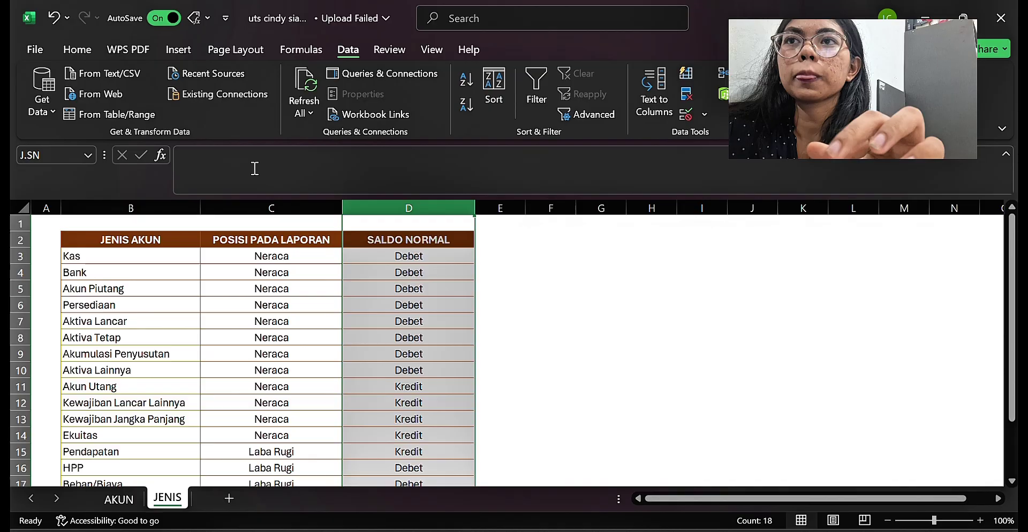
pyautogui.click(50, 151)
pyautogui.press('BackSpace')
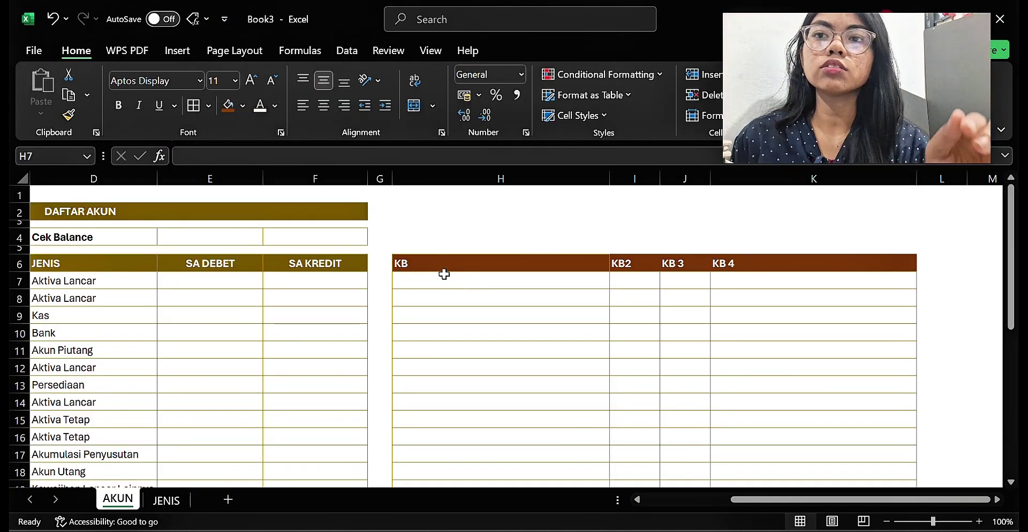
# - Enter the formula =IF(OR(D7="";B7="");"";B7&"-"&C7) in the first KB cell, H7
pyautogui.click(444, 274)
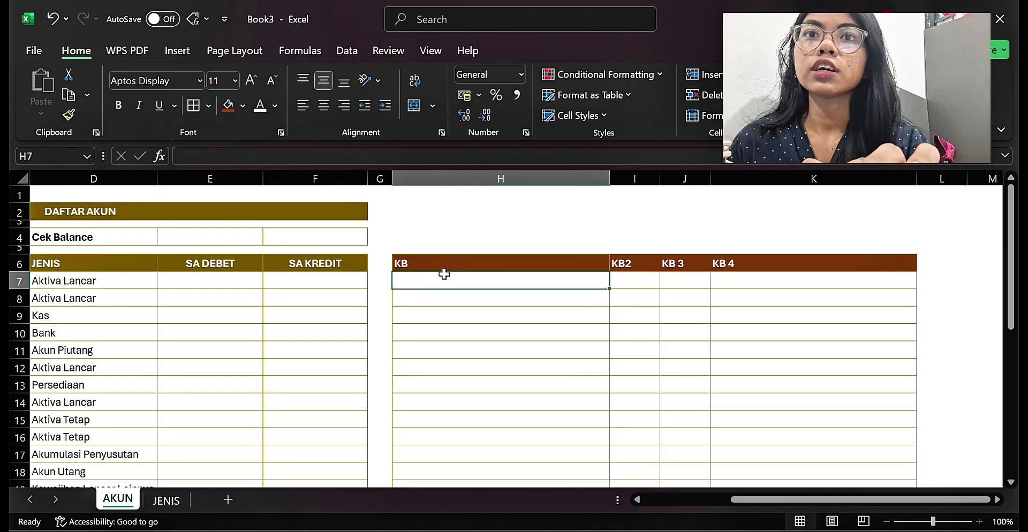
pyautogui.write('=')
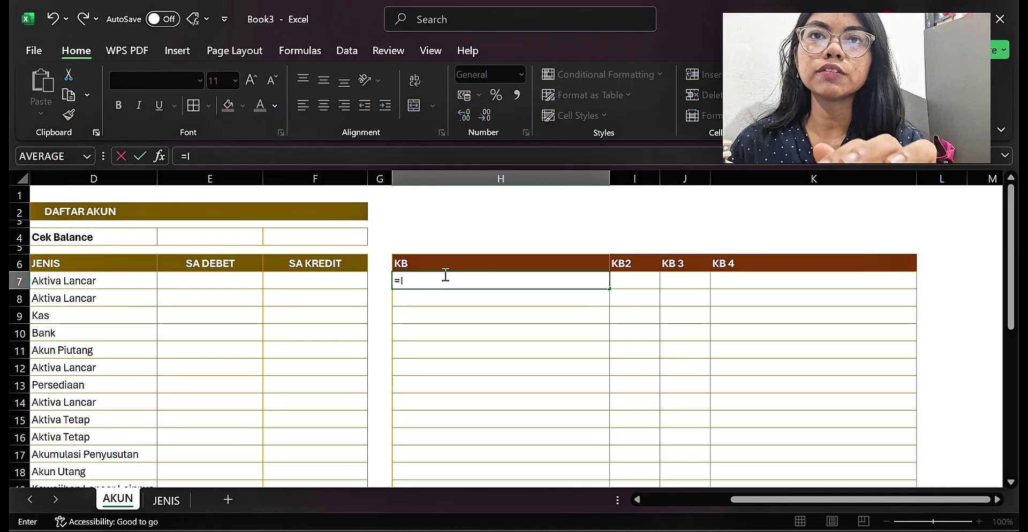
pyautogui.write('IF(')
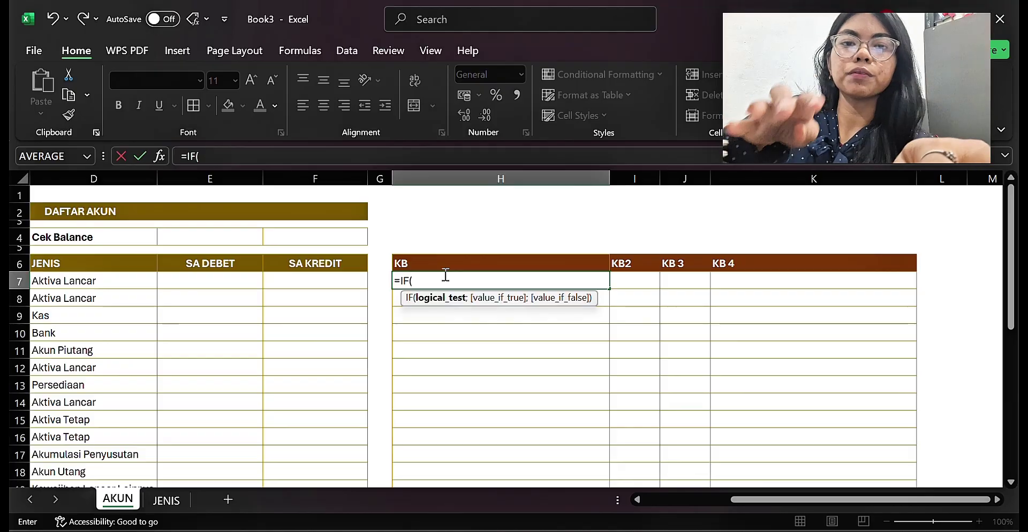
pyautogui.write('OR')
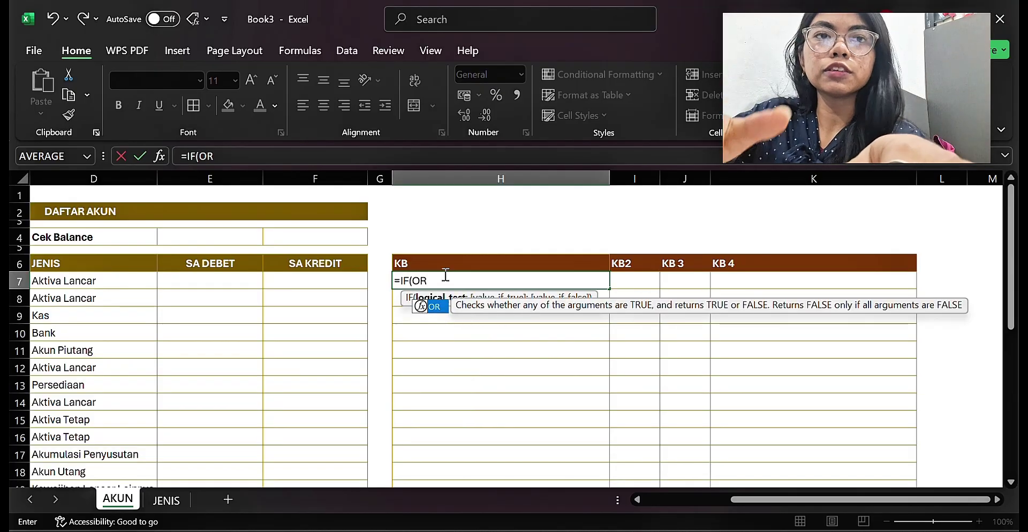
pyautogui.write('(')
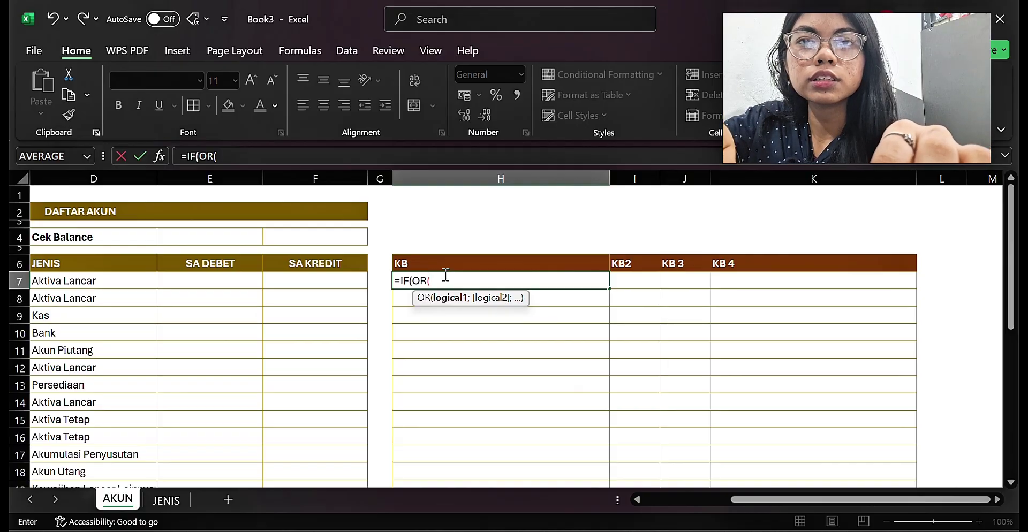
pyautogui.write('D7')
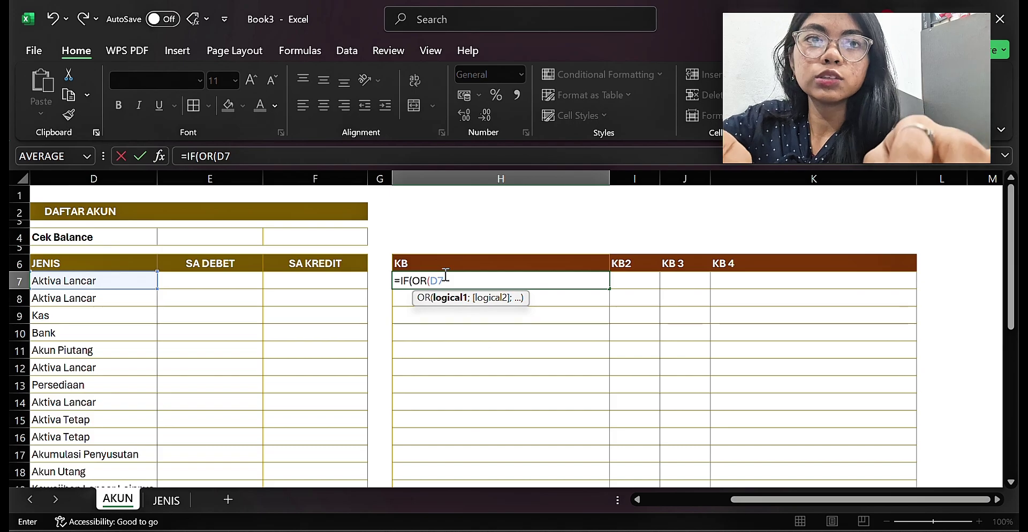
pyautogui.write('=""')
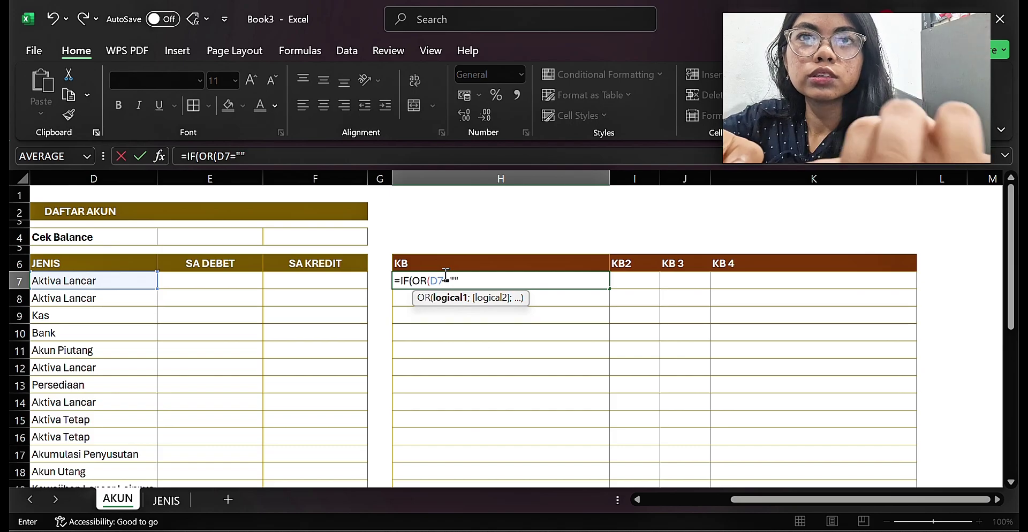
pyautogui.write(';')
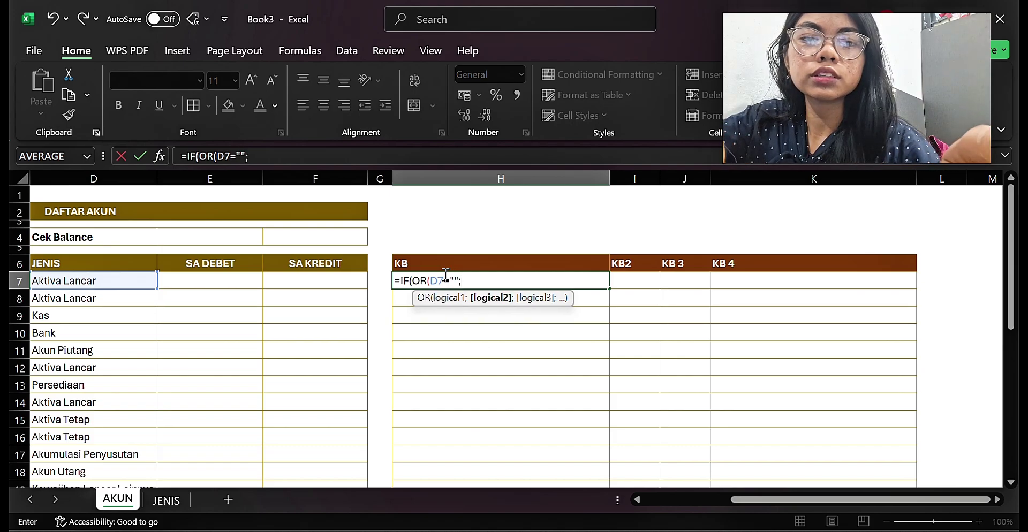
pyautogui.write('B7 ')
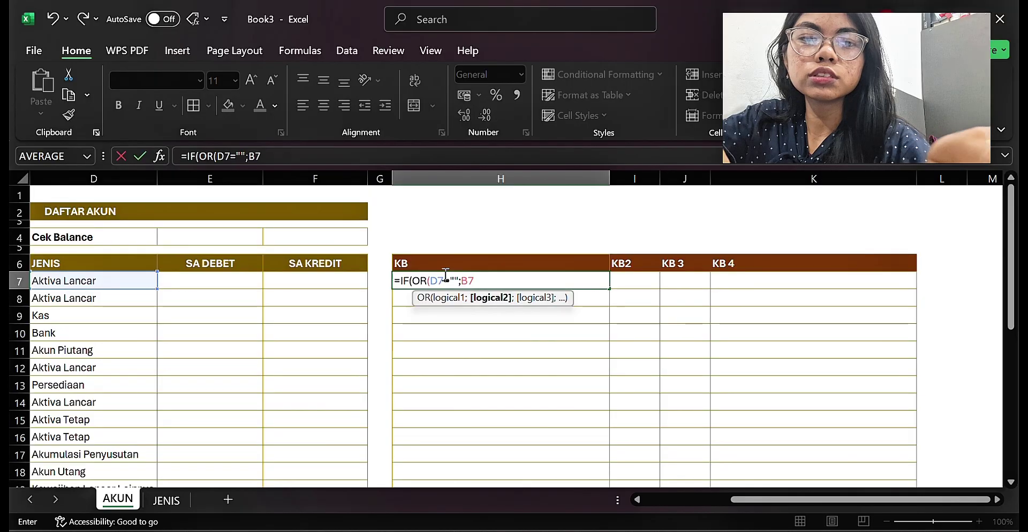
pyautogui.write('=""')
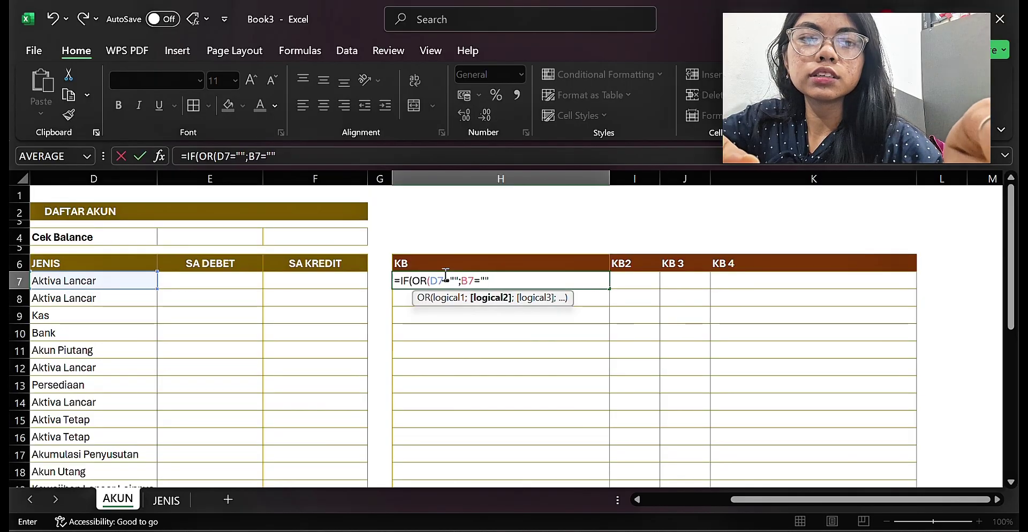
pyautogui.write(');')
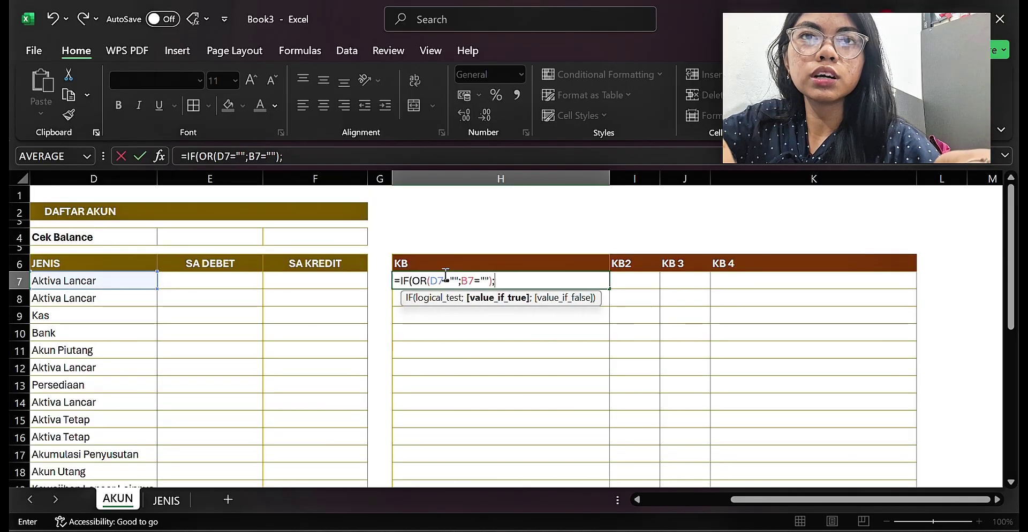
pyautogui.write('""')
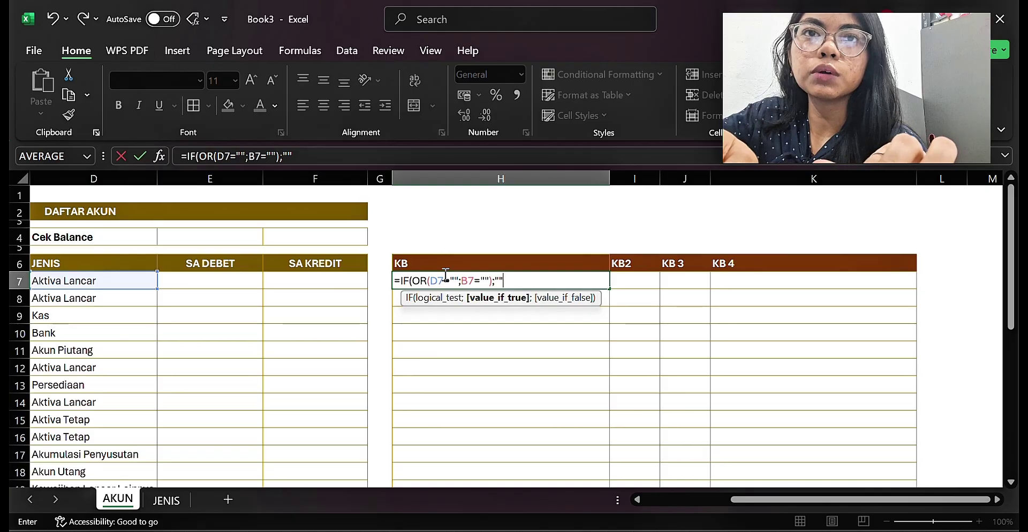
pyautogui.write(';B7')
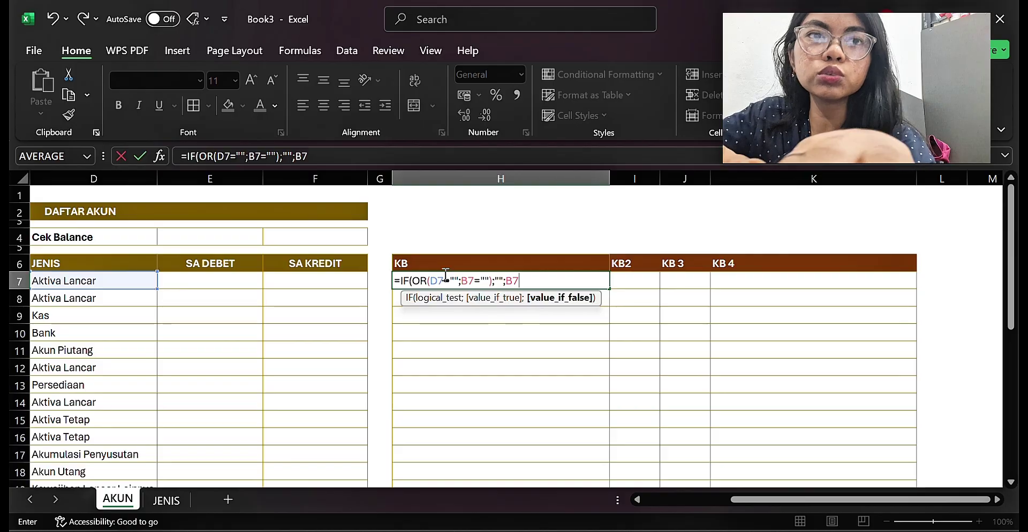
pyautogui.write('&')
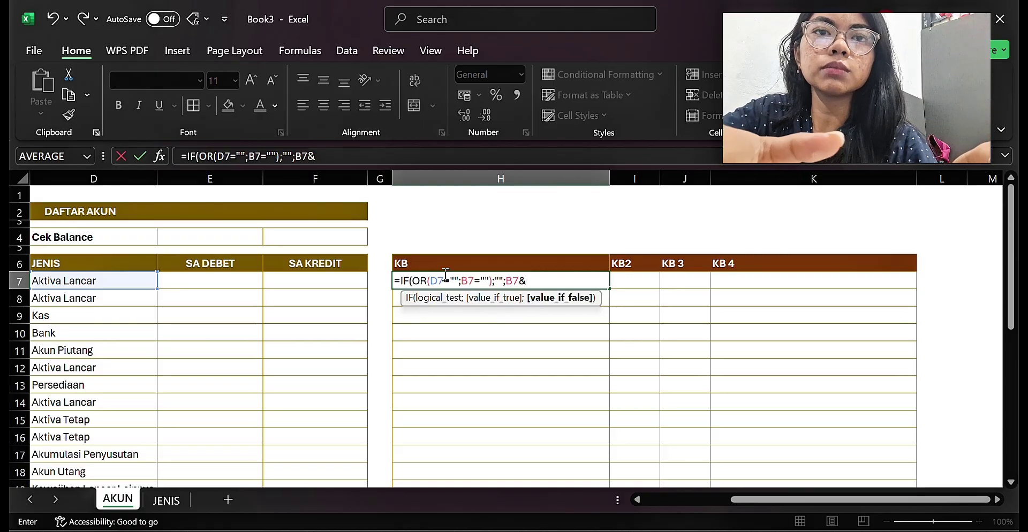
pyautogui.write('"-"')
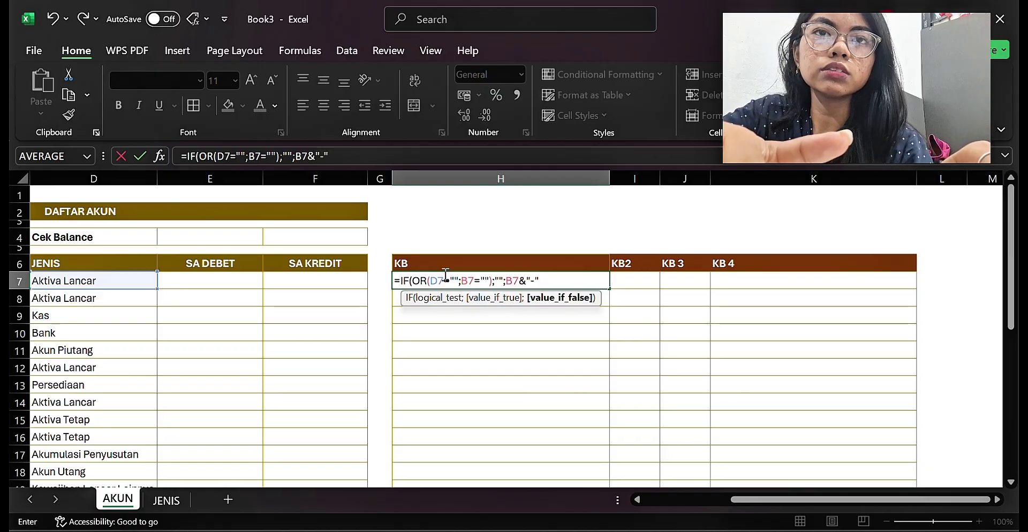
pyautogui.write('&')
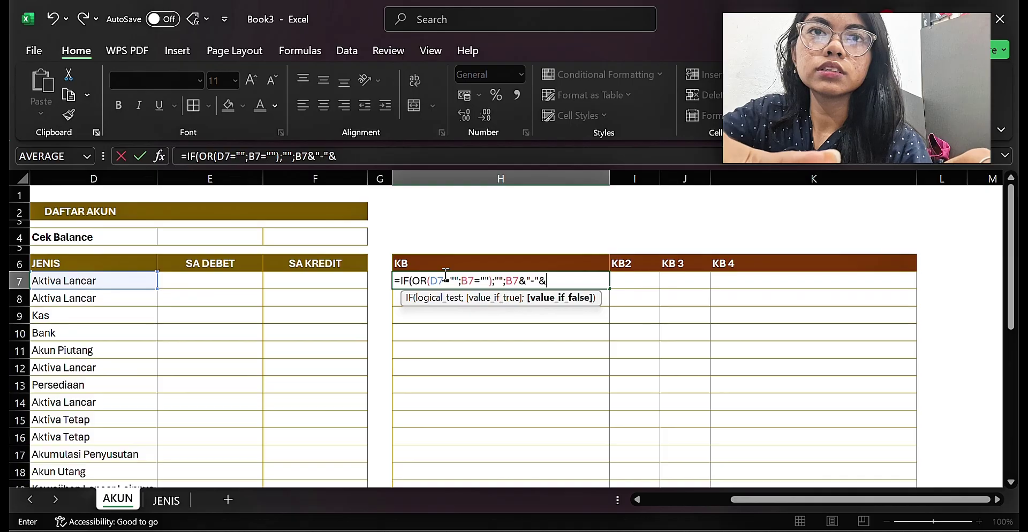
pyautogui.write('C7')
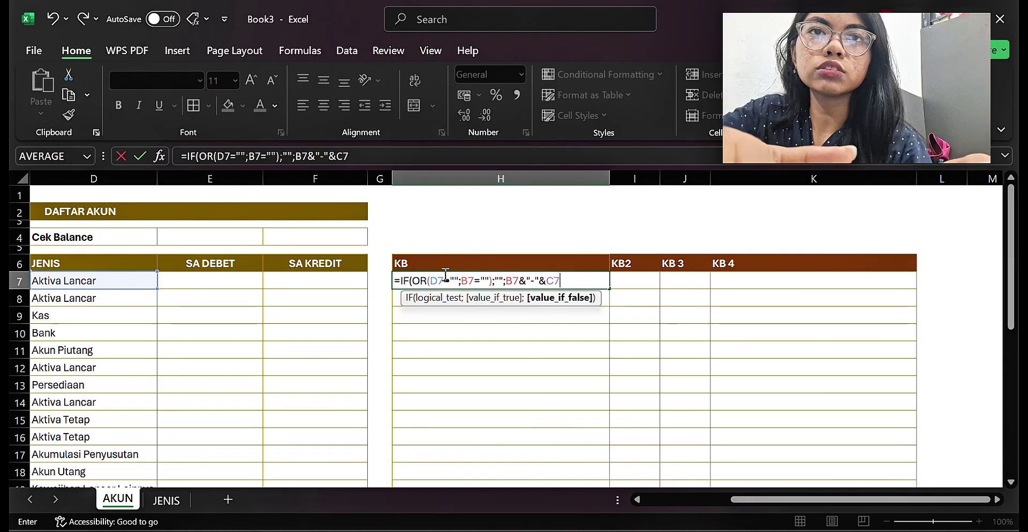
pyautogui.press('Return')
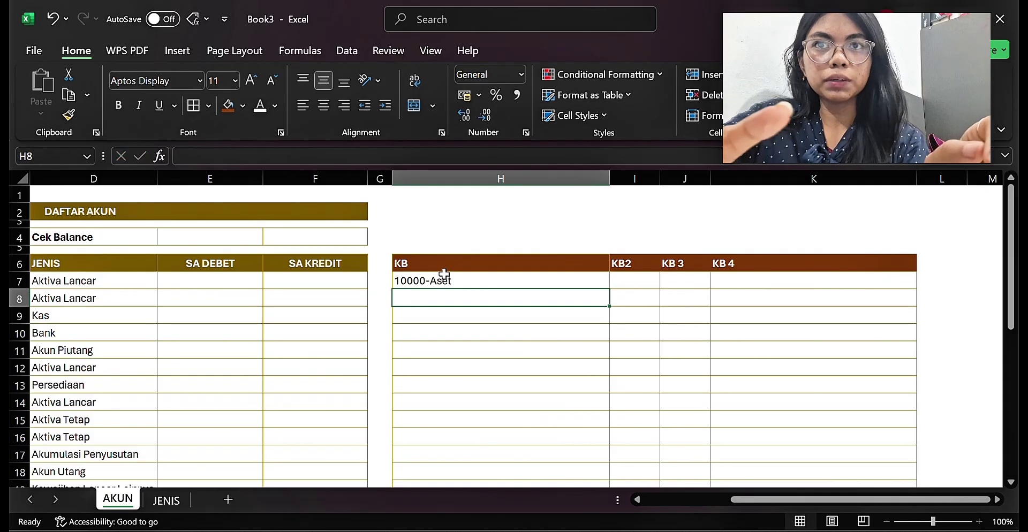
# - Fill the KB formula from H7 down to the last table row, H34
pyautogui.click(453, 277)
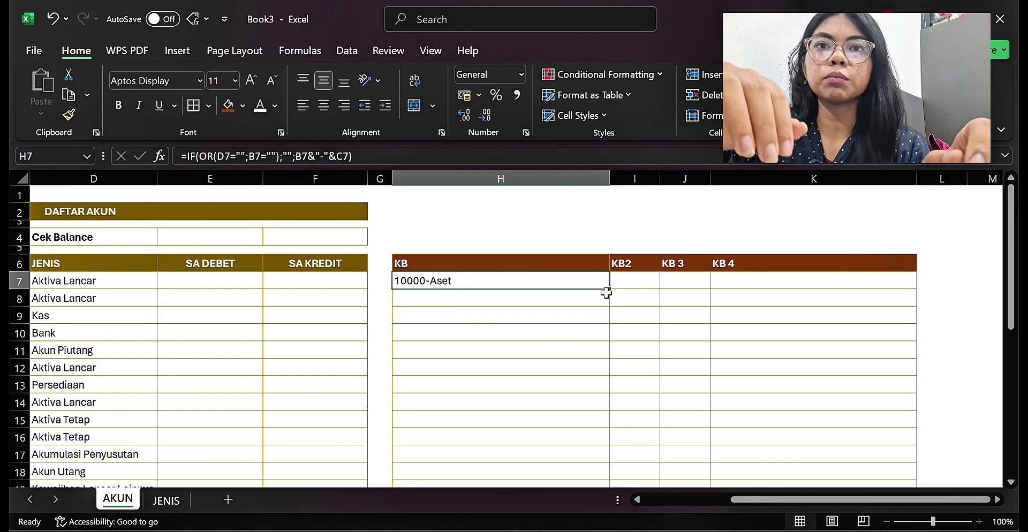
pyautogui.moveTo(610, 292); pyautogui.dragTo(548, 375)
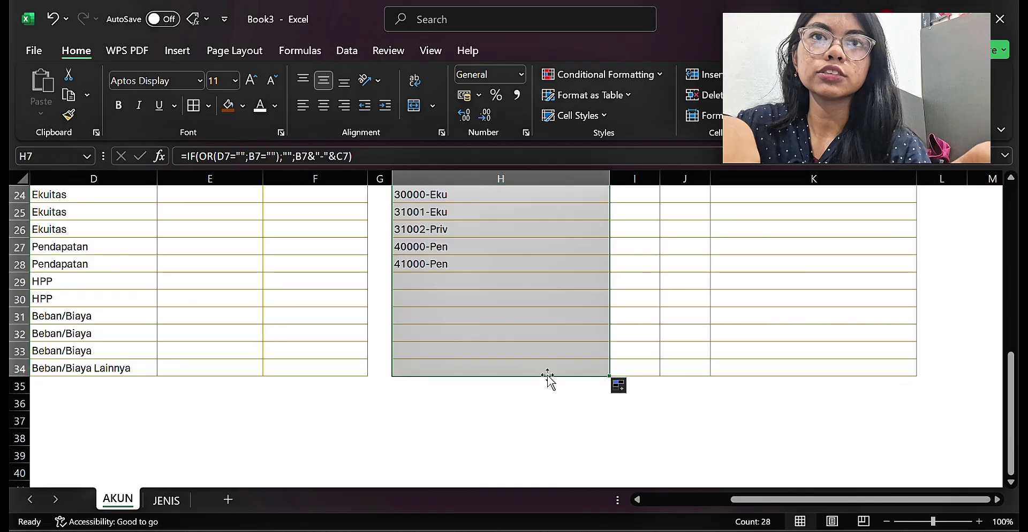
pyautogui.press('Up')
pyautogui.press('Up')
pyautogui.press('Up')
pyautogui.press('Up')
pyautogui.press('Up')
pyautogui.press('Up')
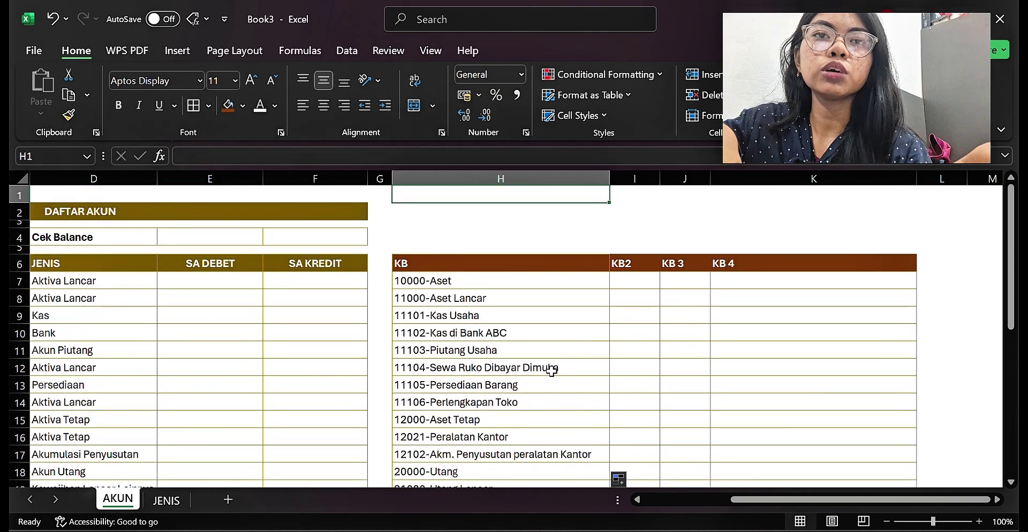
# - Enter =IF(H7="";0;1) in the first KB2 cell, I7, and fill it down to row 34
pyautogui.doubleClick(640, 281)
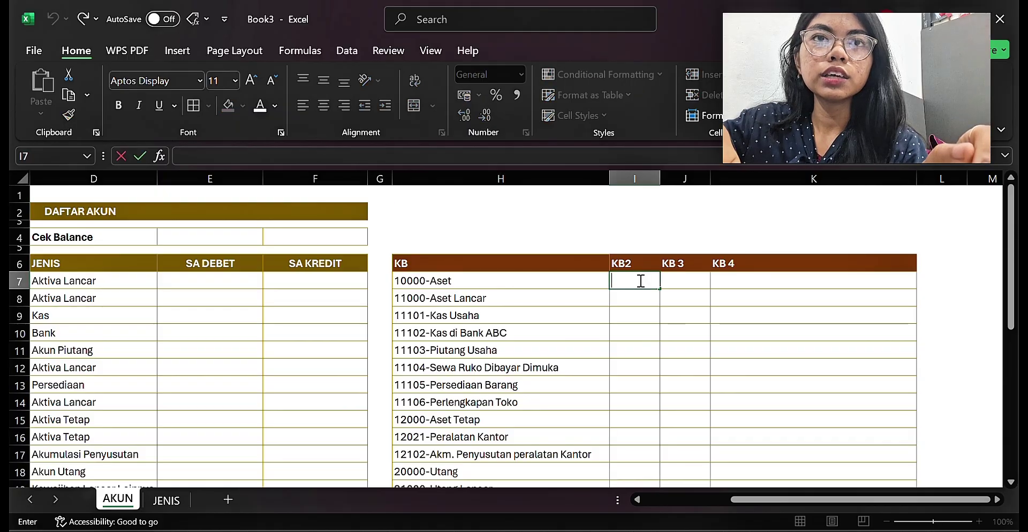
pyautogui.write('=IF')
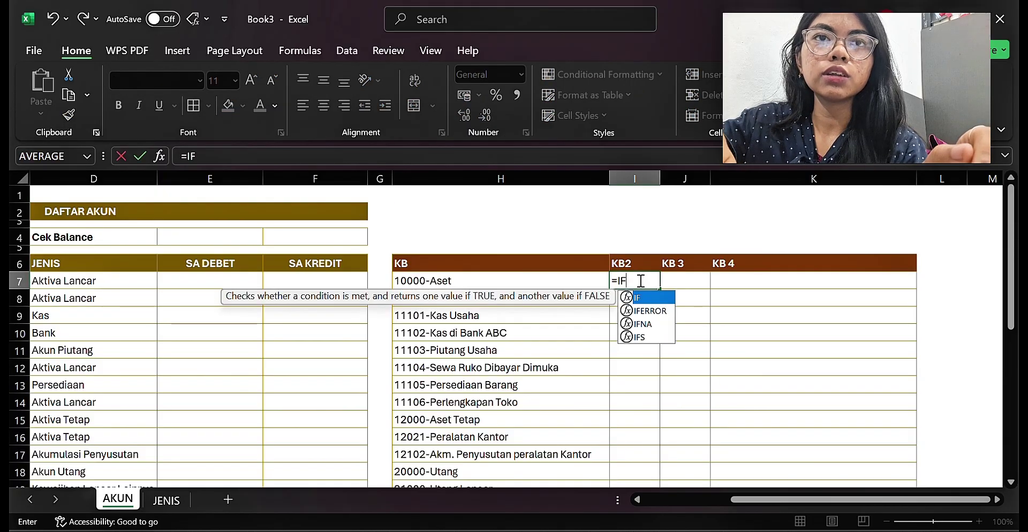
pyautogui.write('(H7')
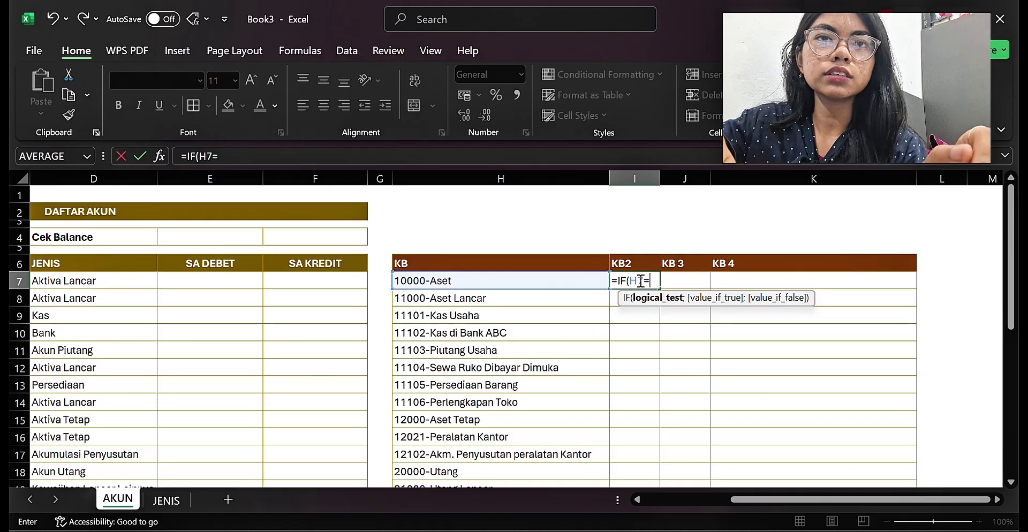
pyautogui.write('="";')
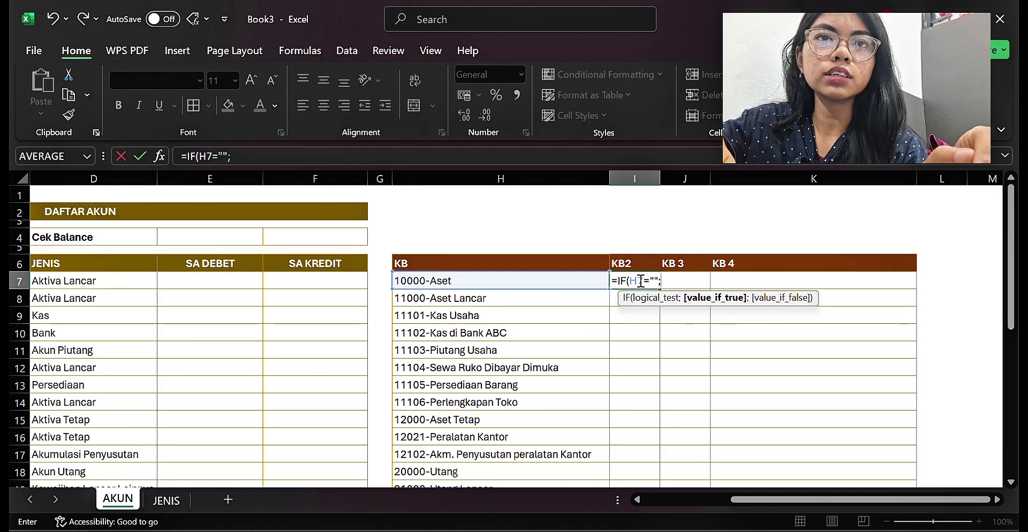
pyautogui.write('0')
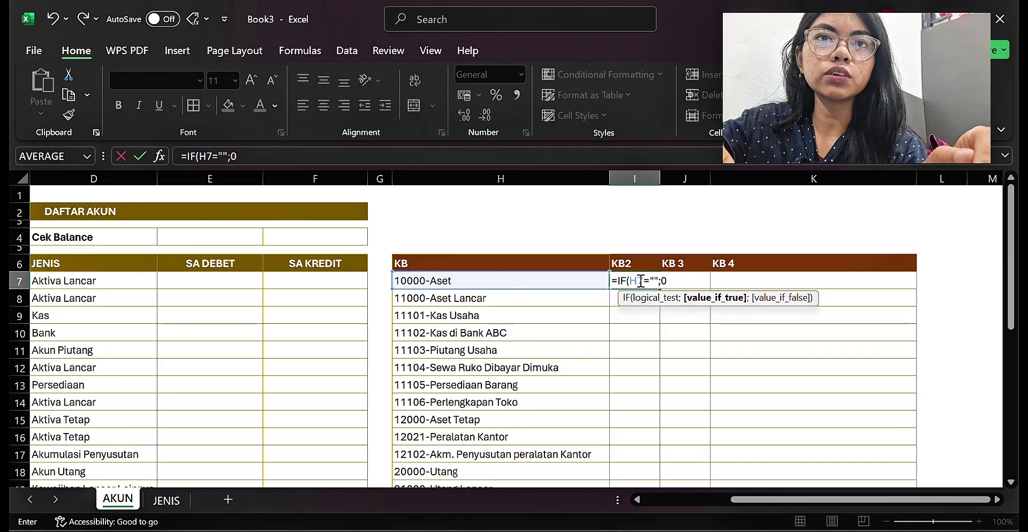
pyautogui.write(';1')
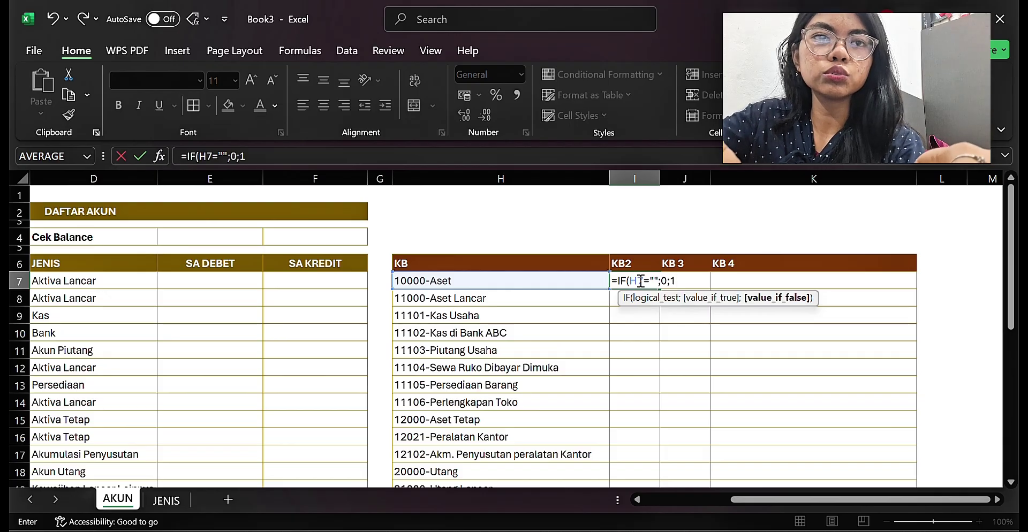
pyautogui.write(')')
pyautogui.press('Return')
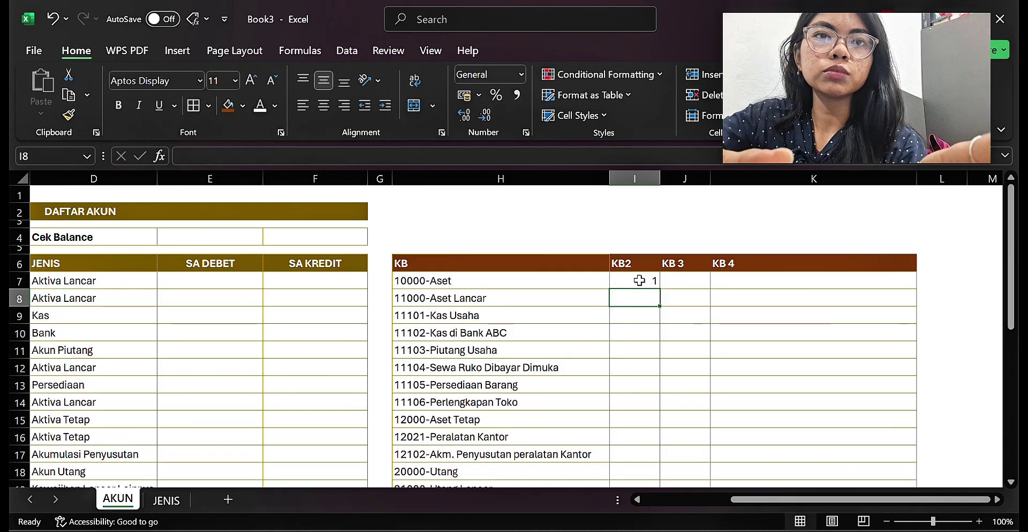
pyautogui.click(638, 281)
pyautogui.moveTo(660, 289); pyautogui.dragTo(635, 457)
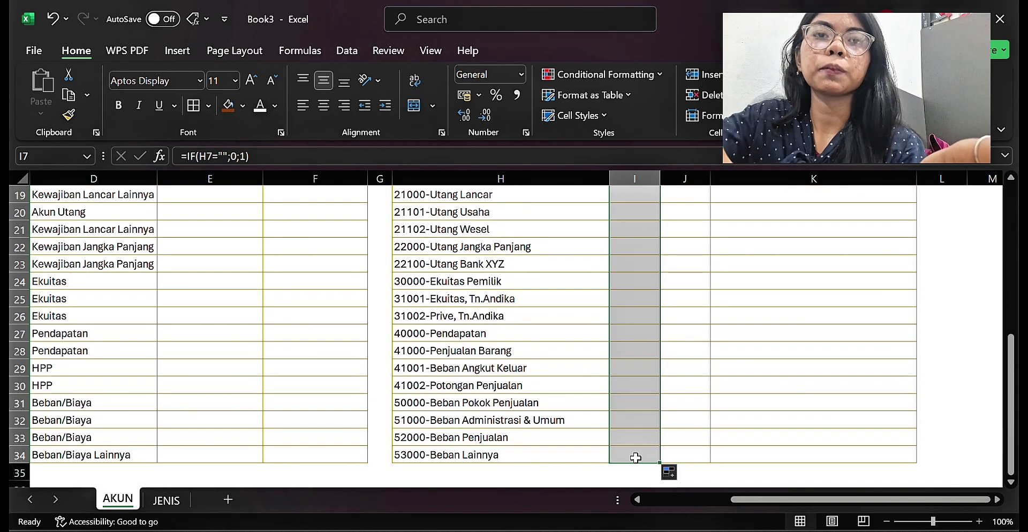
# - Check the filled KB2 column from its lower rows up to row 8
pyautogui.click(655, 340)
pyautogui.press('Up')
pyautogui.press('Up')
pyautogui.press('Up')
pyautogui.press('Up')
pyautogui.press('Up')
pyautogui.press('Up')
pyautogui.press('Up')
pyautogui.press('Up')
pyautogui.press('Up')
pyautogui.press('Up')
pyautogui.press('Up')
pyautogui.press('Up')
pyautogui.press('Up')
pyautogui.press('Up')
pyautogui.press('Up')
pyautogui.press('Up')
pyautogui.press('Up')
pyautogui.press('Up')
pyautogui.press('Up')
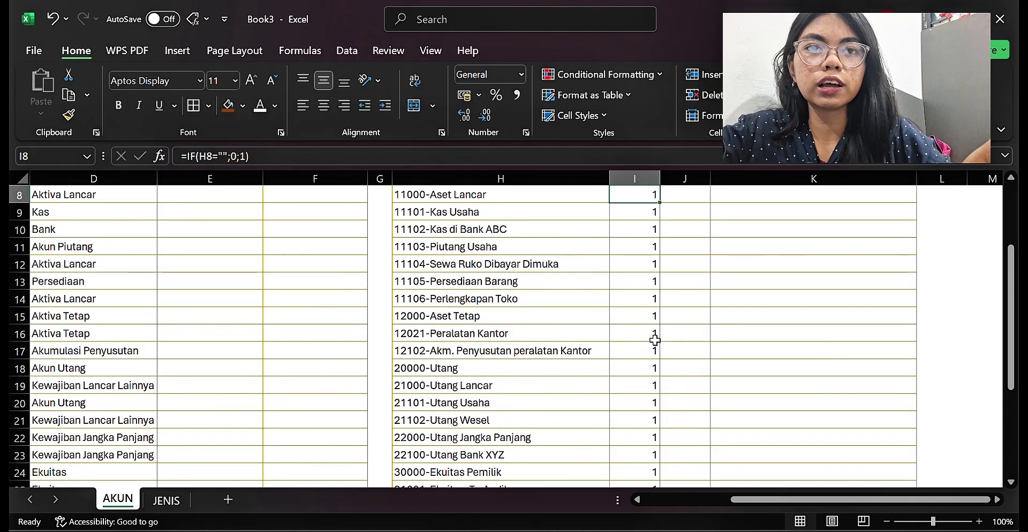
# - Enter =IF(I7>0;COUNTIF($I$7:I7;I7);0) in the first KB 3 cell, J7, and fill it down to row 34
pyautogui.scroll(1, 654, 341)
pyautogui.click(691, 221)
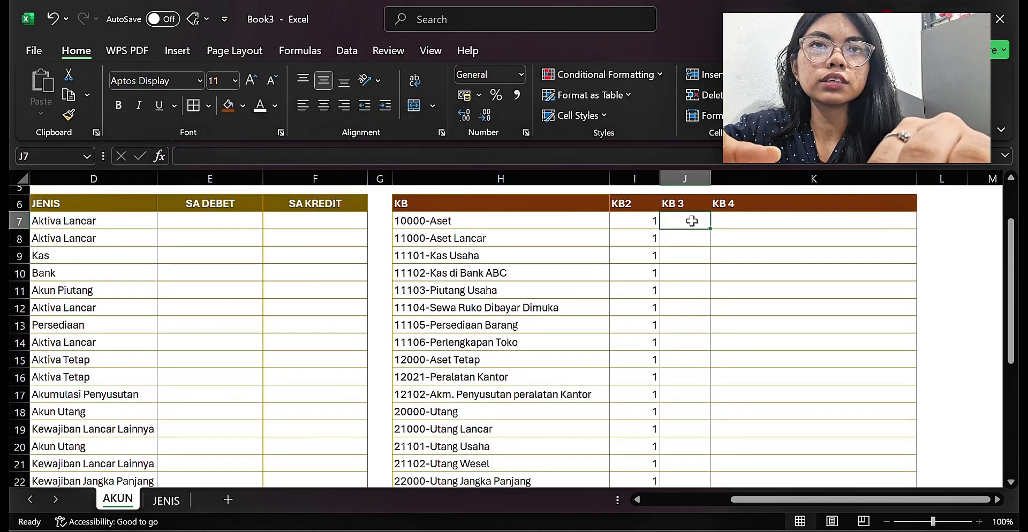
pyautogui.write('=')
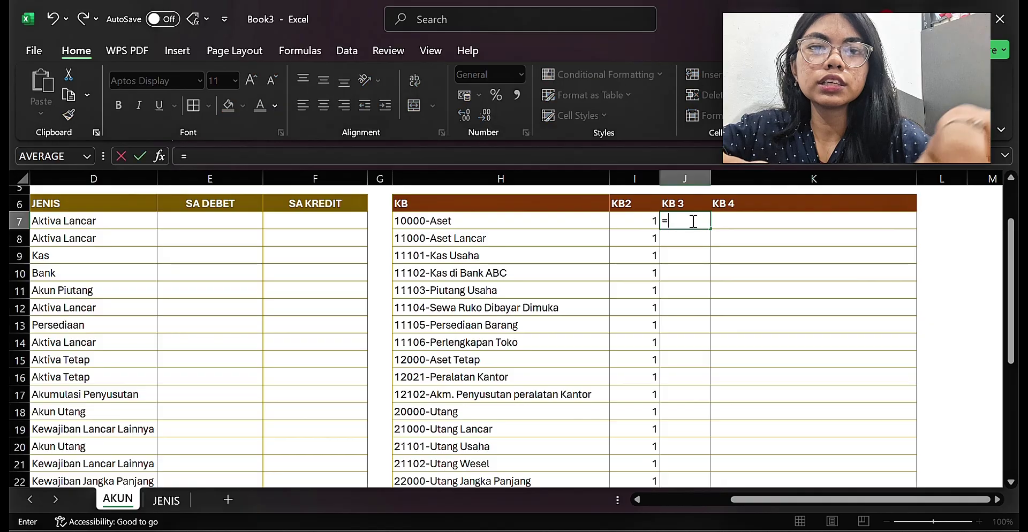
pyautogui.write('IF')
pyautogui.press('BackSpace')
pyautogui.press('BackSpace')
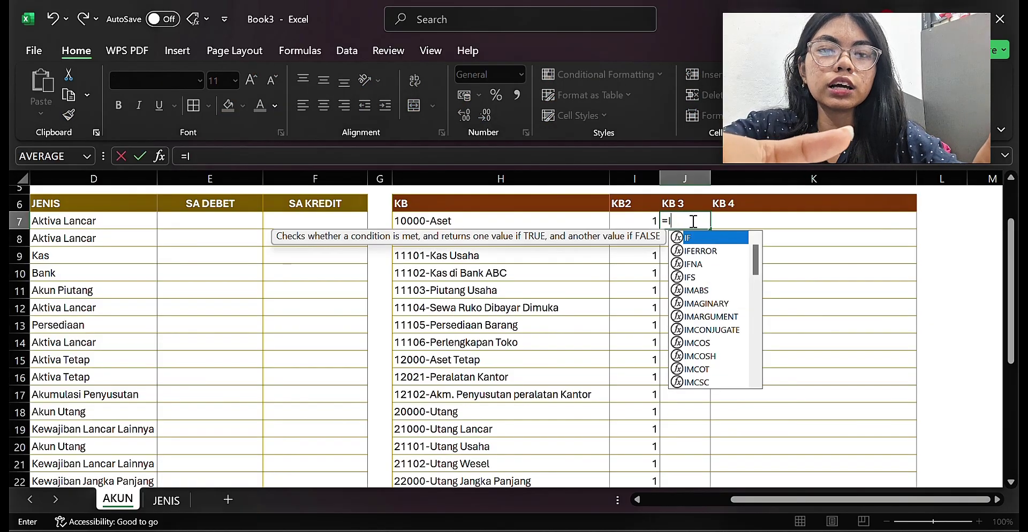
pyautogui.write('IF')
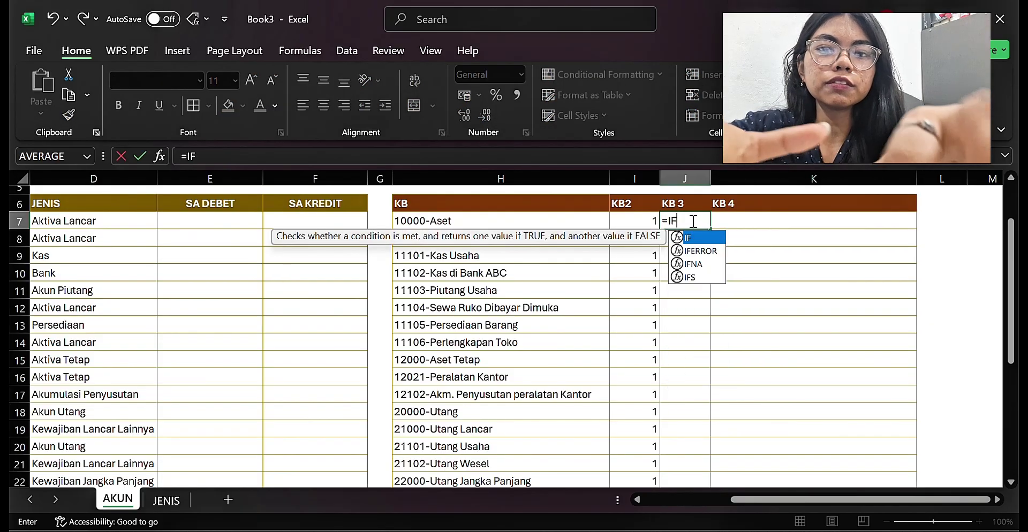
pyautogui.write('(')
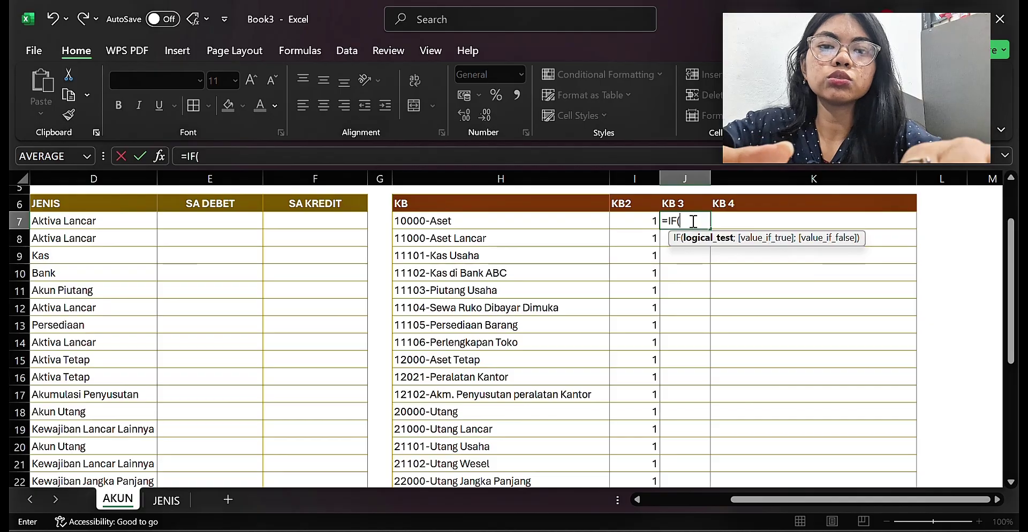
pyautogui.write('I7')
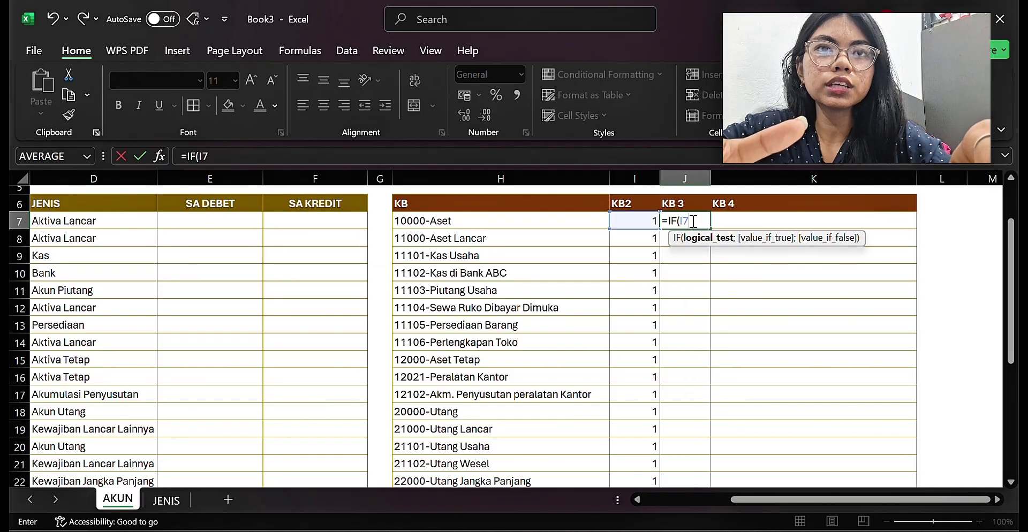
pyautogui.write('>')
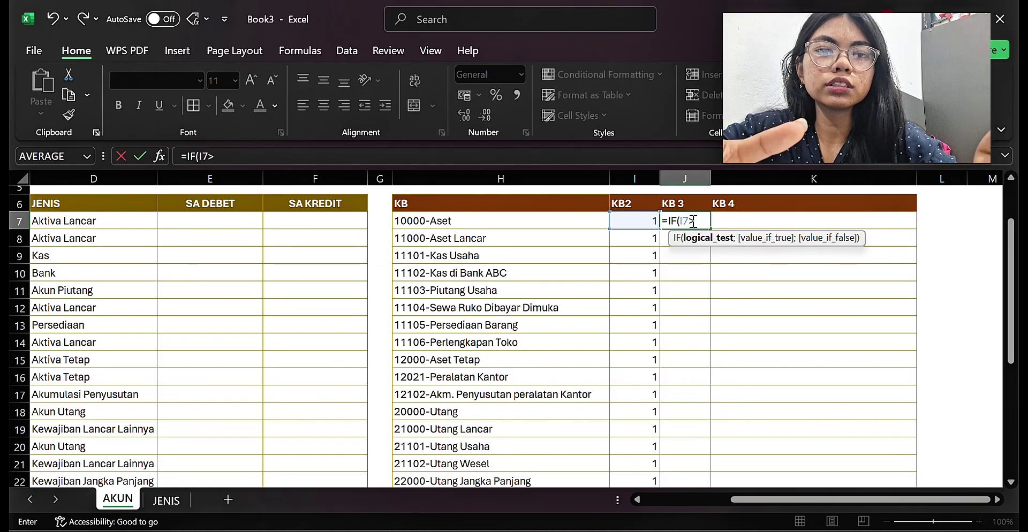
pyautogui.write('0;C')
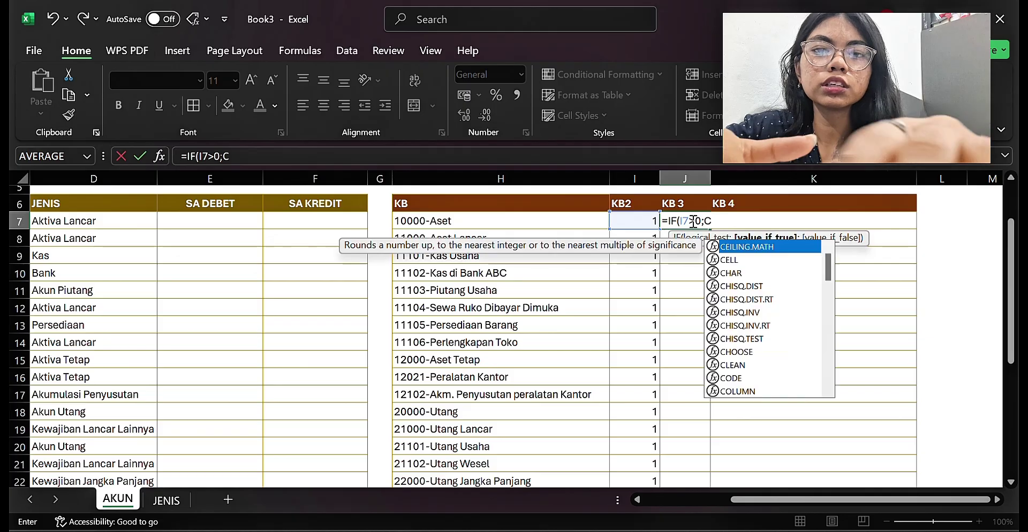
pyautogui.write('OUNTIG')
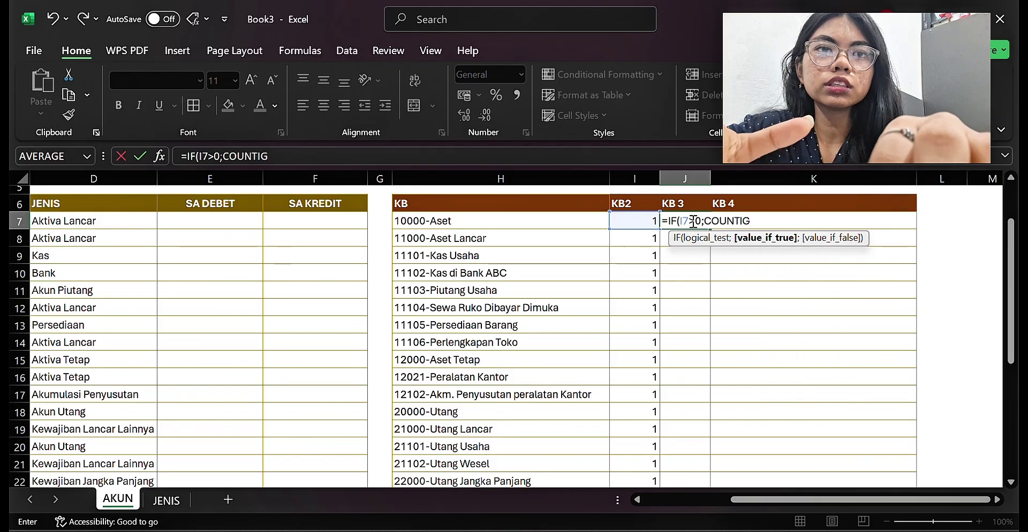
pyautogui.press('BackSpace')
pyautogui.write('F')
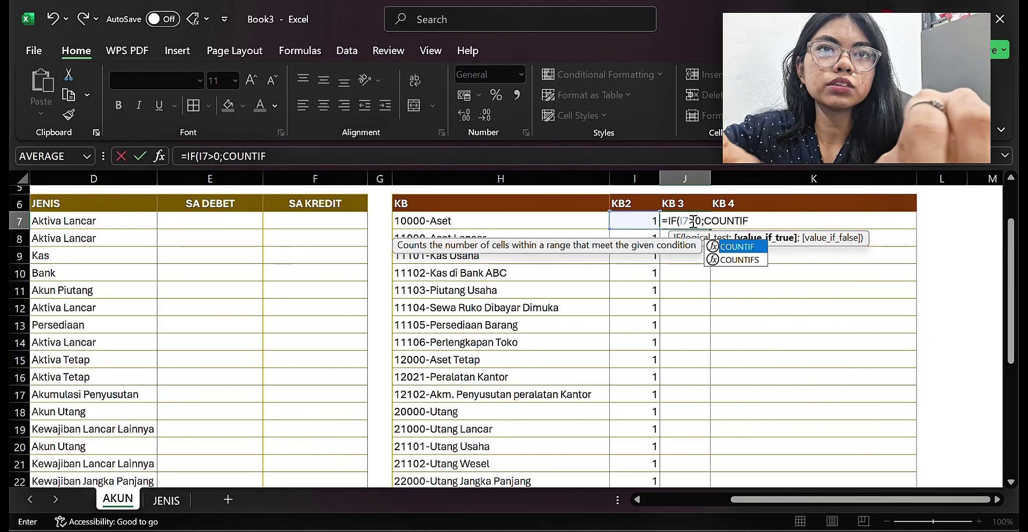
pyautogui.write('(')
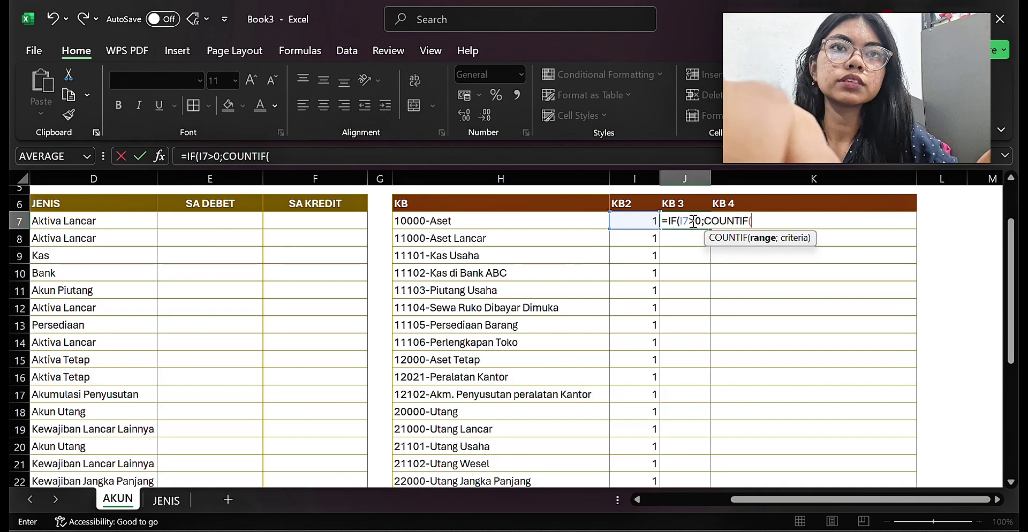
pyautogui.write('$')
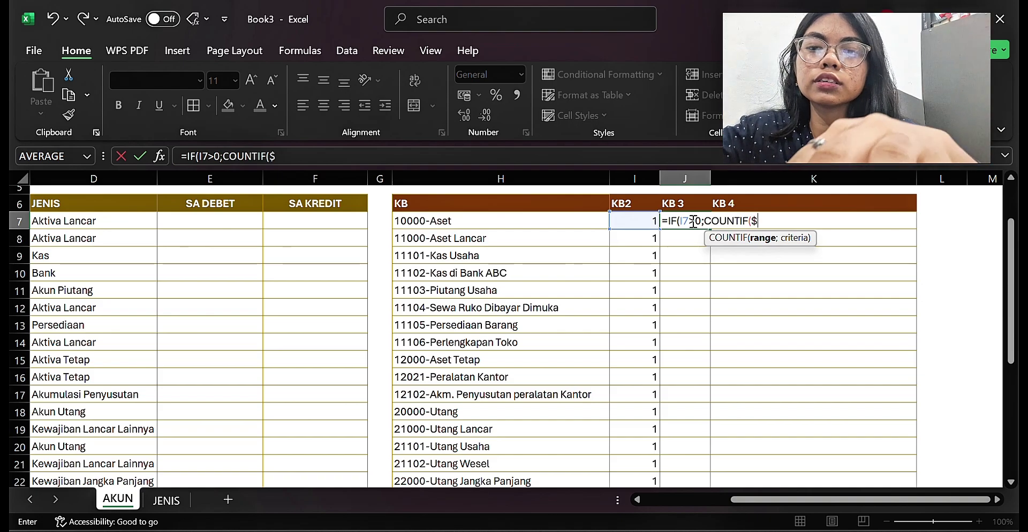
pyautogui.write('I')
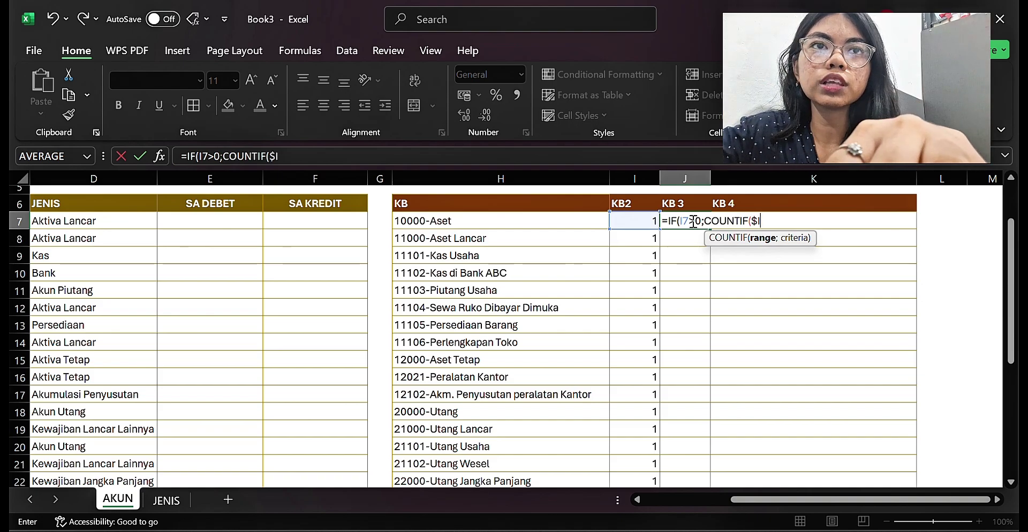
pyautogui.write('$')
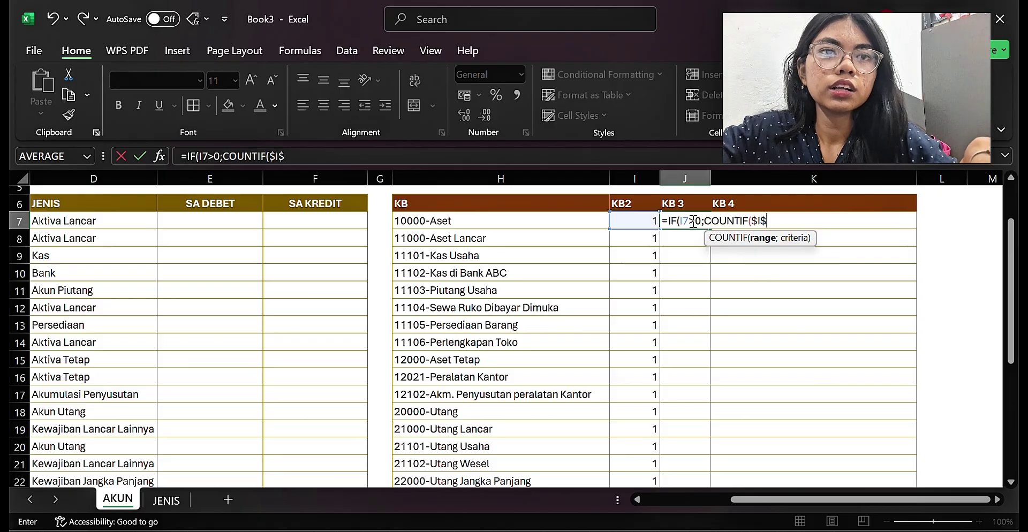
pyautogui.write('7')
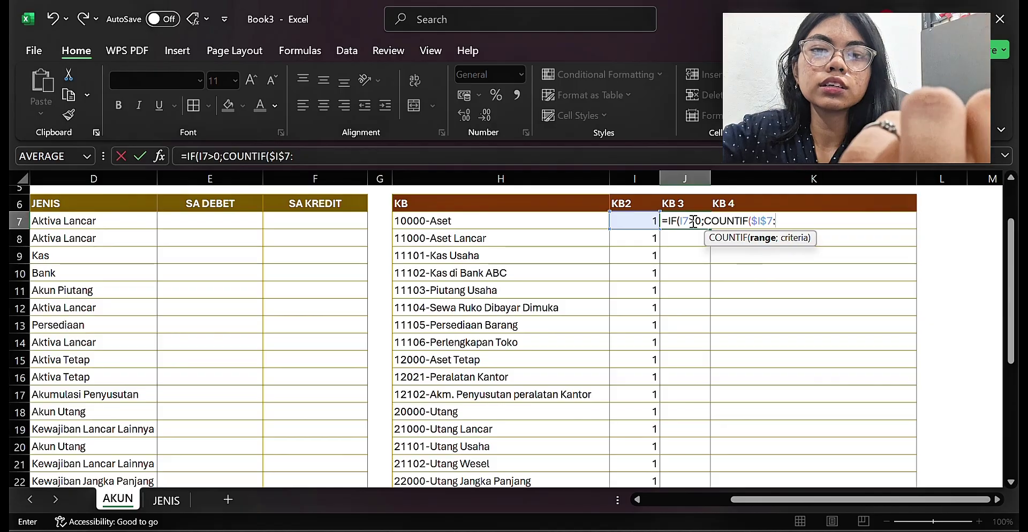
pyautogui.write(':')
pyautogui.write('I7')
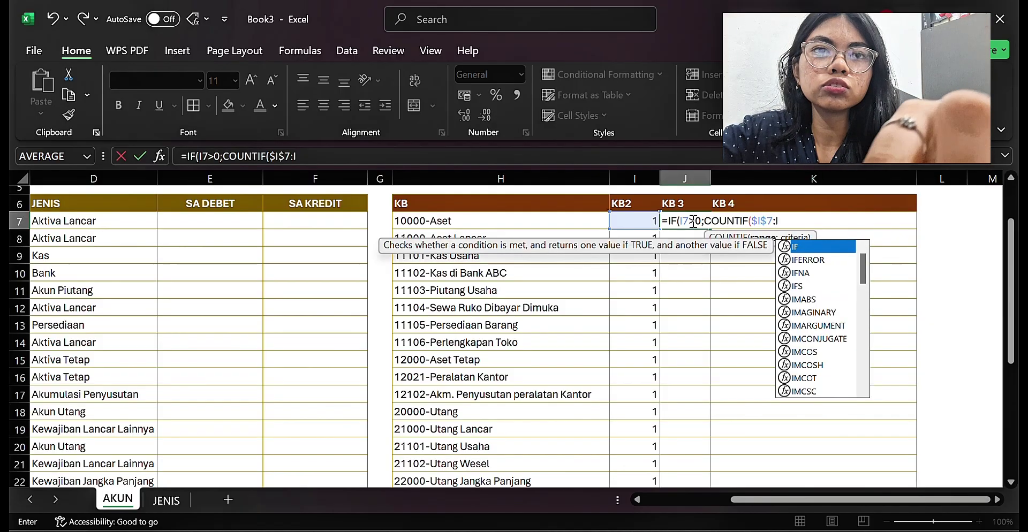
pyautogui.write(';')
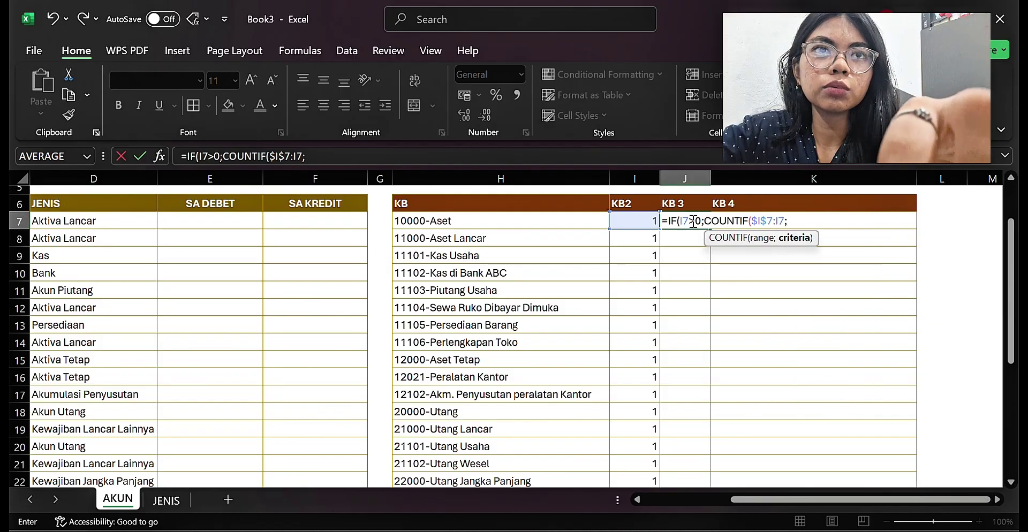
pyautogui.write('I7')
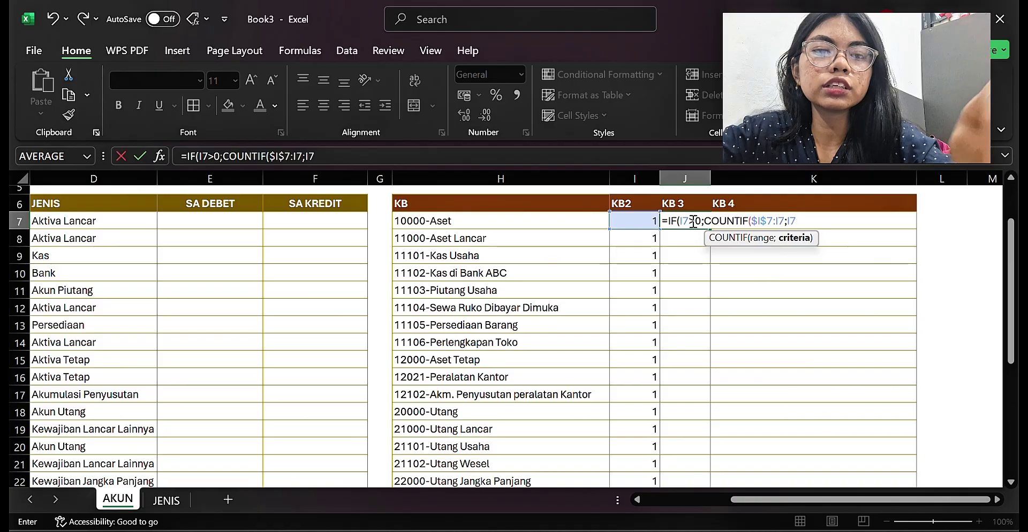
pyautogui.write(');')
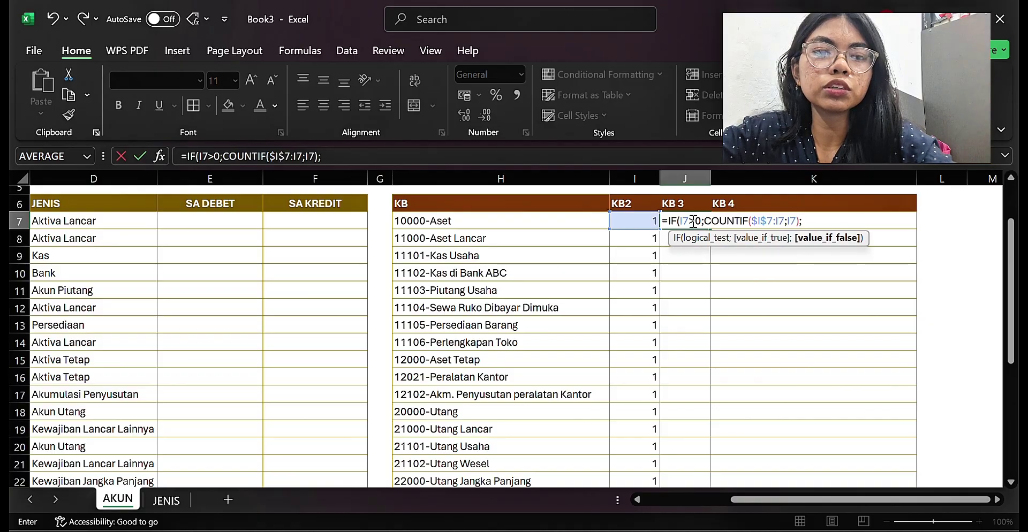
pyautogui.write('0)')
pyautogui.press('Return')
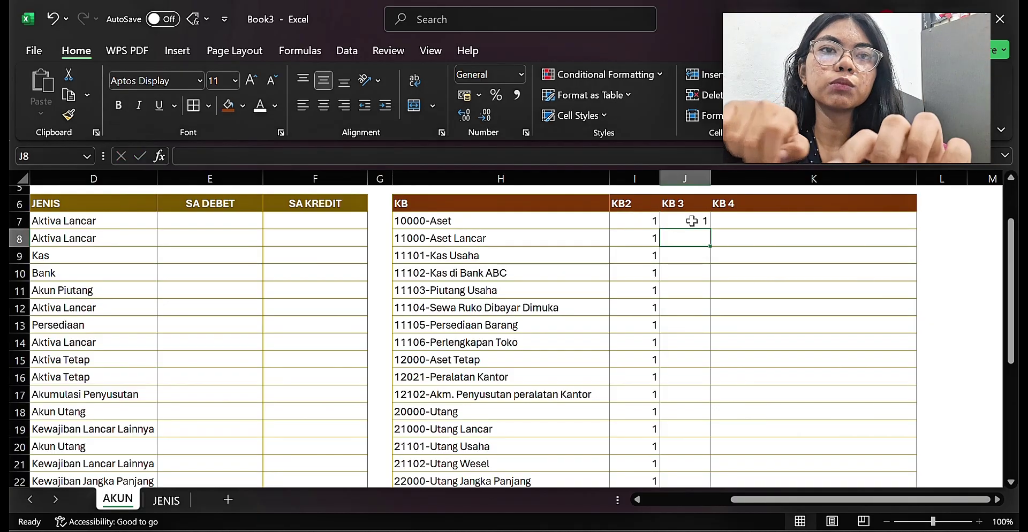
pyautogui.click(691, 221)
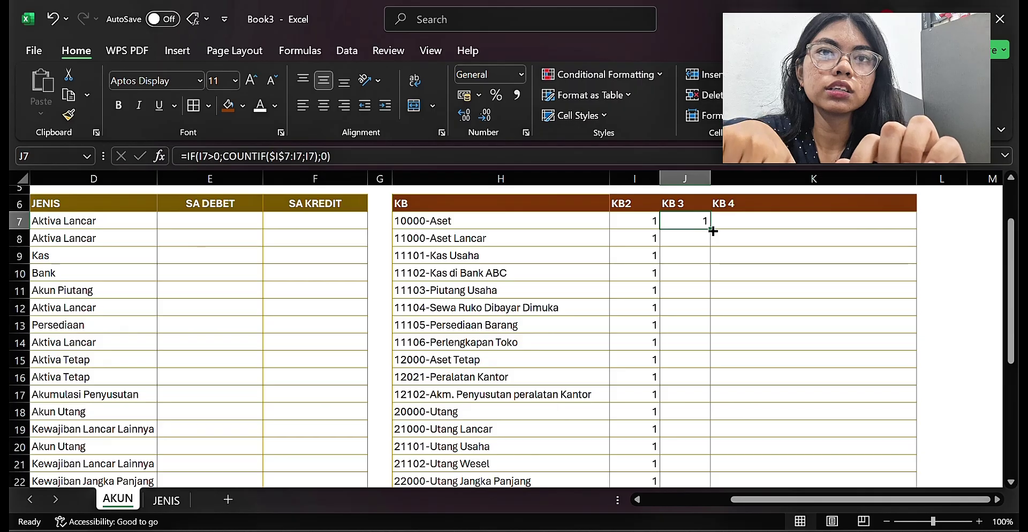
pyautogui.moveTo(710, 228); pyautogui.dragTo(693, 457)
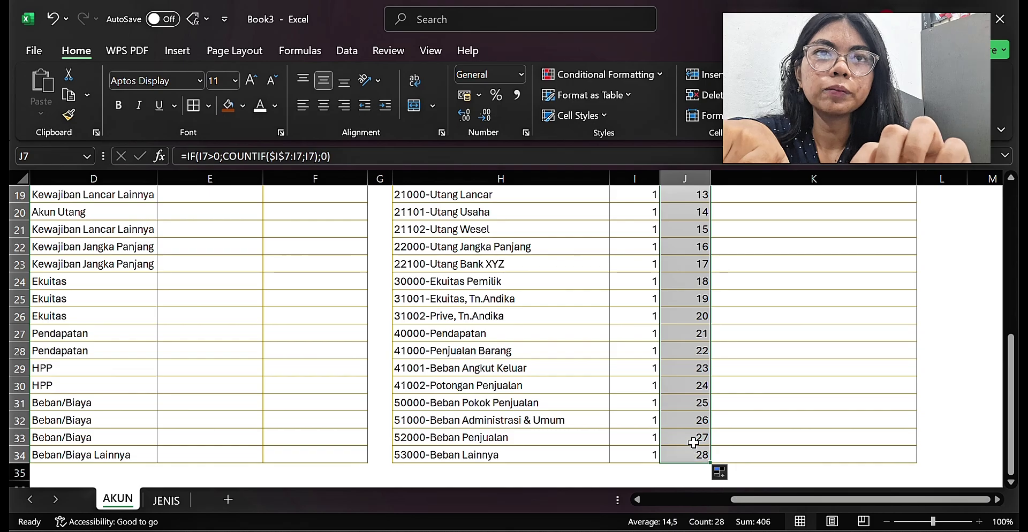
# - Check the filled KB 3 column from row 25 up to its header
pyautogui.click(708, 299)
pyautogui.press('Up')
pyautogui.press('Up')
pyautogui.press('Up')
pyautogui.press('Up')
pyautogui.press('Up')
pyautogui.press('Up')
pyautogui.press('Up')
pyautogui.press('Up')
pyautogui.press('Up')
pyautogui.press('Up')
pyautogui.press('Up')
pyautogui.press('Up')
pyautogui.press('Up')
pyautogui.press('Up')
pyautogui.press('Up')
pyautogui.press('Up')
pyautogui.press('Up')
pyautogui.press('Up')
pyautogui.press('Up')
pyautogui.press('Up')
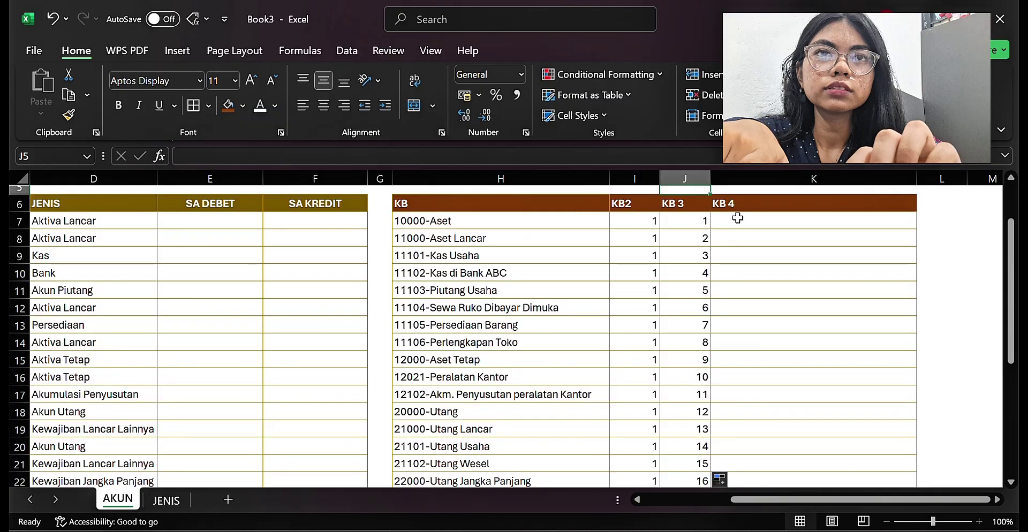
# - Enter the reference =K7 in cell J5, above the KB 3 header
pyautogui.write('=')
pyautogui.click(738, 218)
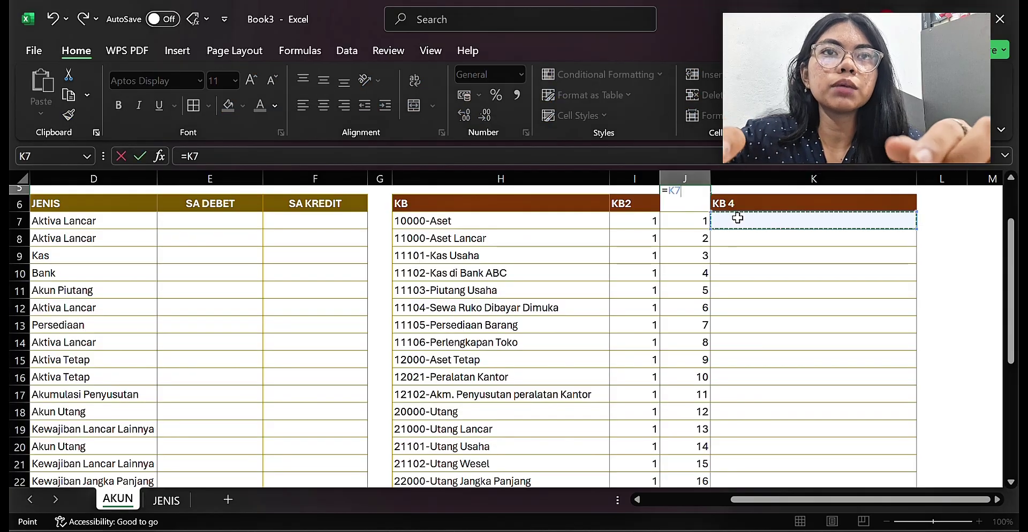
pyautogui.hotkey('ctrl', 'z')
pyautogui.hotkey('ctrl', 'z')
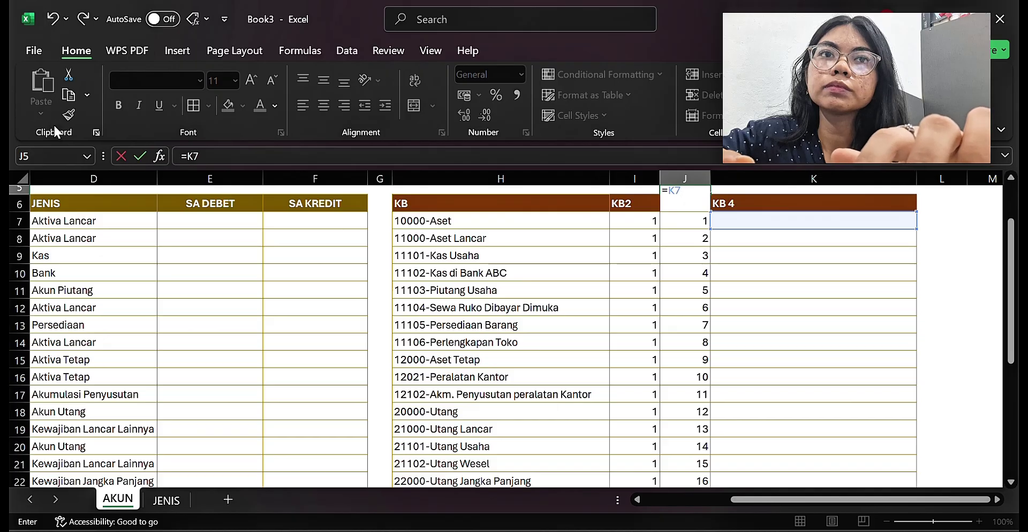
pyautogui.click(179, 239)
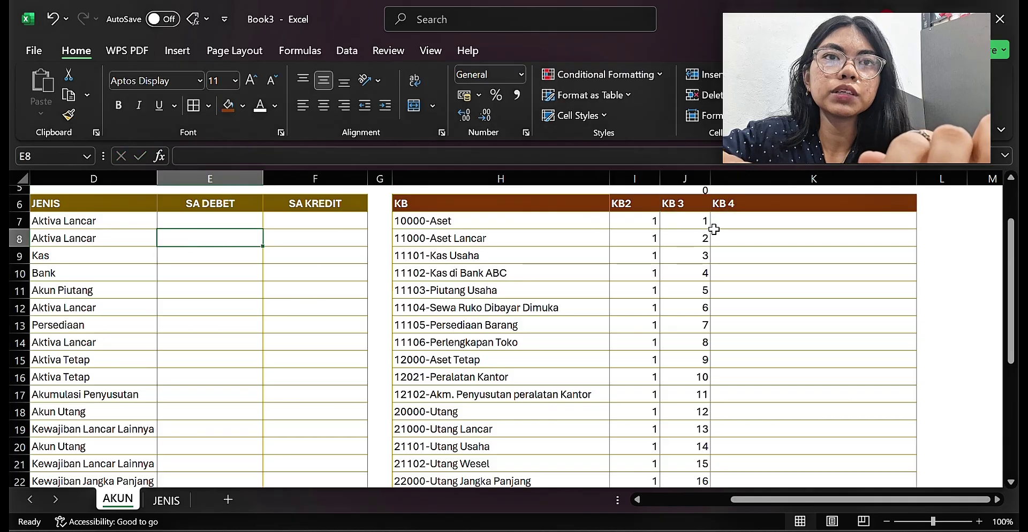
# - Try to enter =IFERROR(INDEX(H:H;MATCH(ROW(I1);J:J;0));"") in the first KB 4 cell, K7
pyautogui.click(736, 223)
pyautogui.write('=IF')
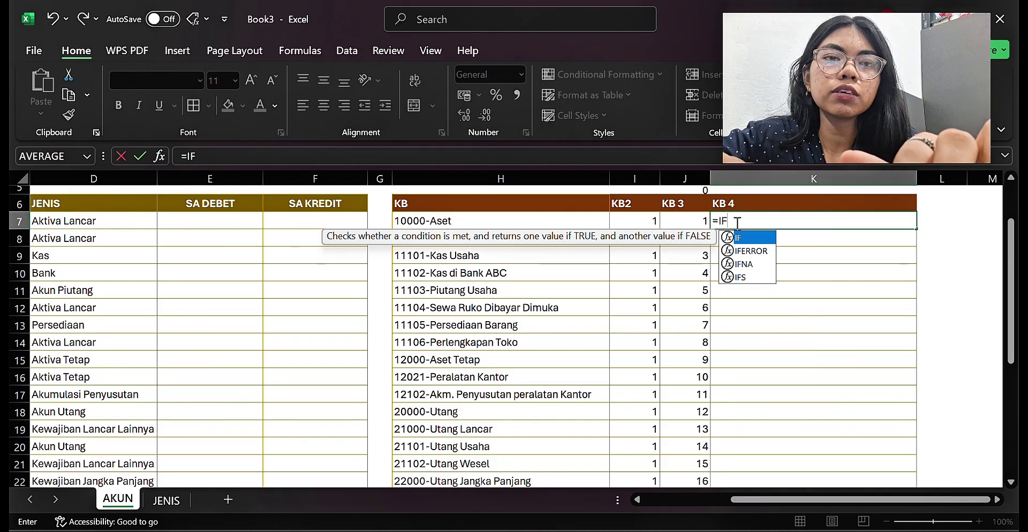
pyautogui.write('ERROR')
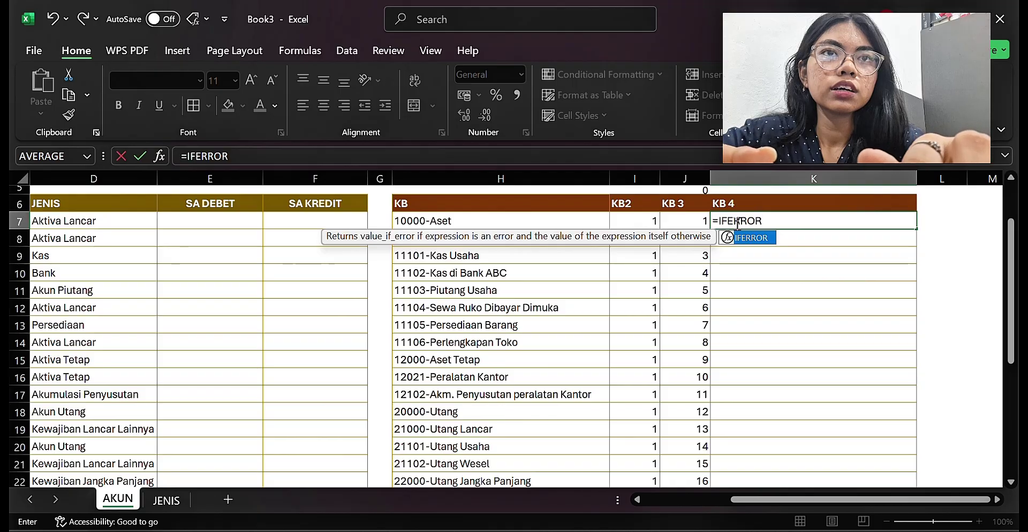
pyautogui.write('(IND')
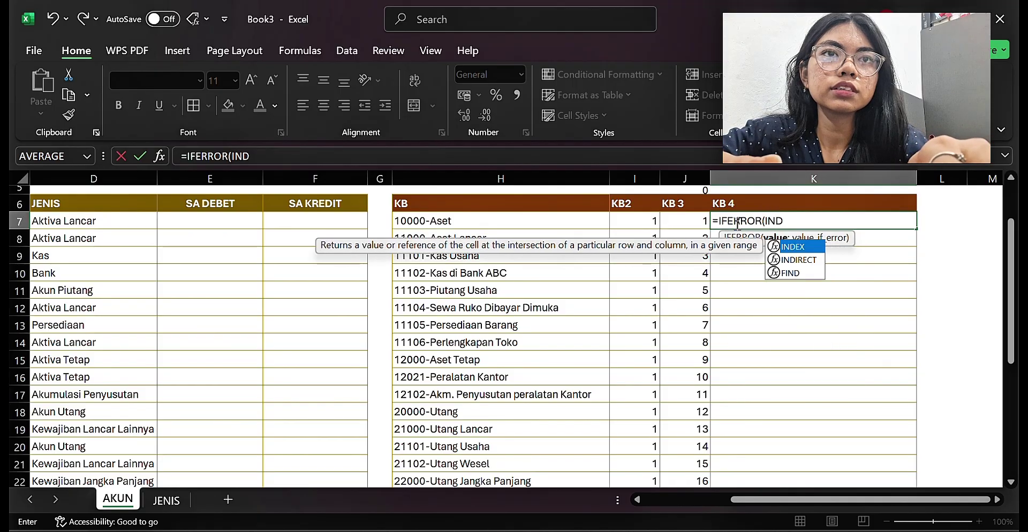
pyautogui.write('EX')
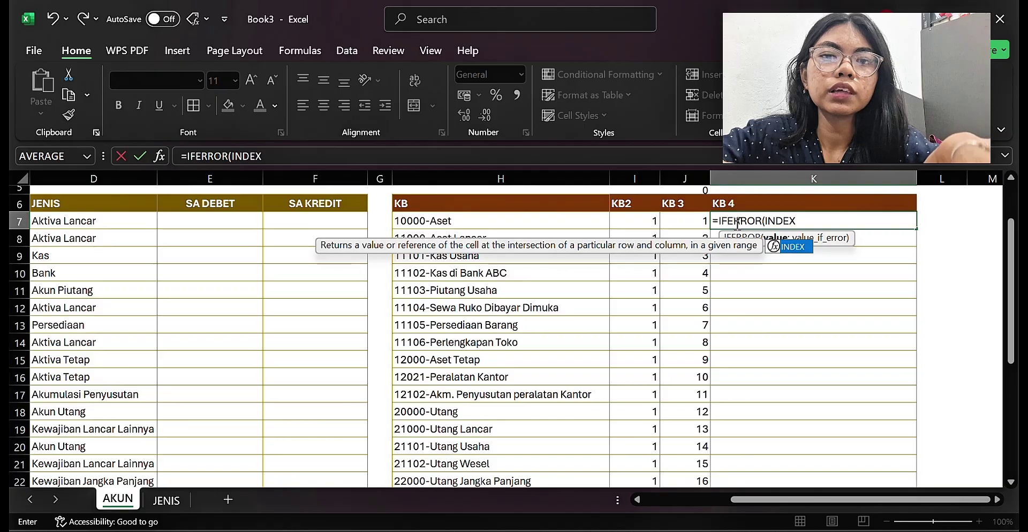
pyautogui.write('(')
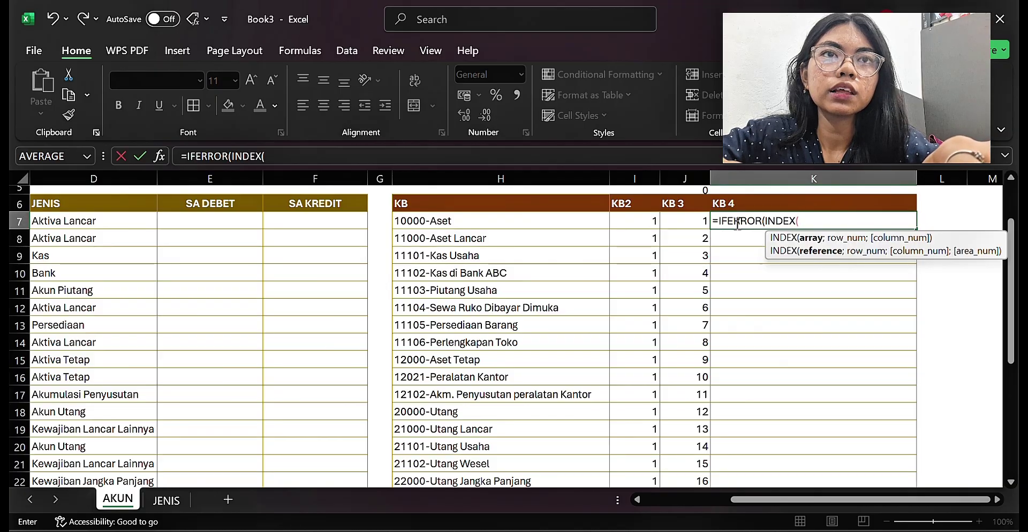
pyautogui.write('H:')
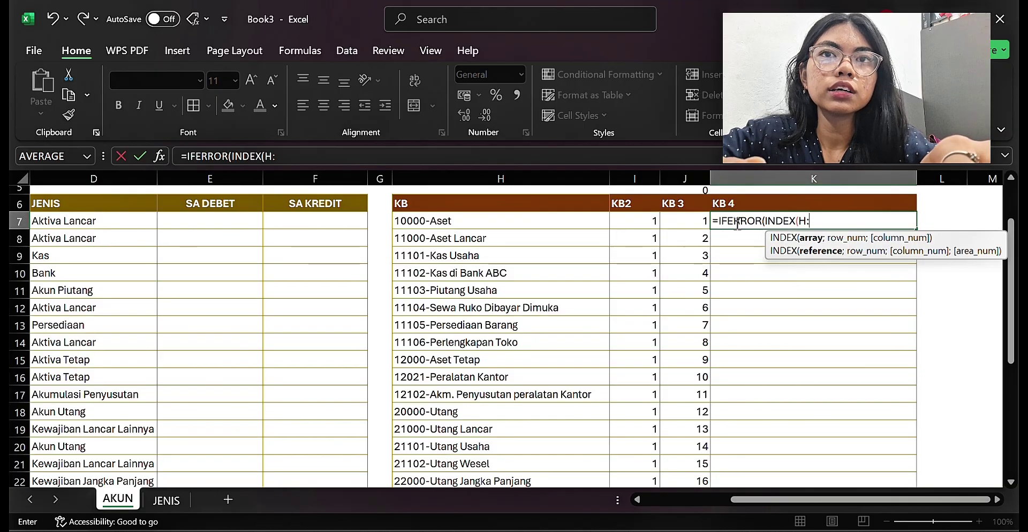
pyautogui.write('H')
pyautogui.write("'MAT")
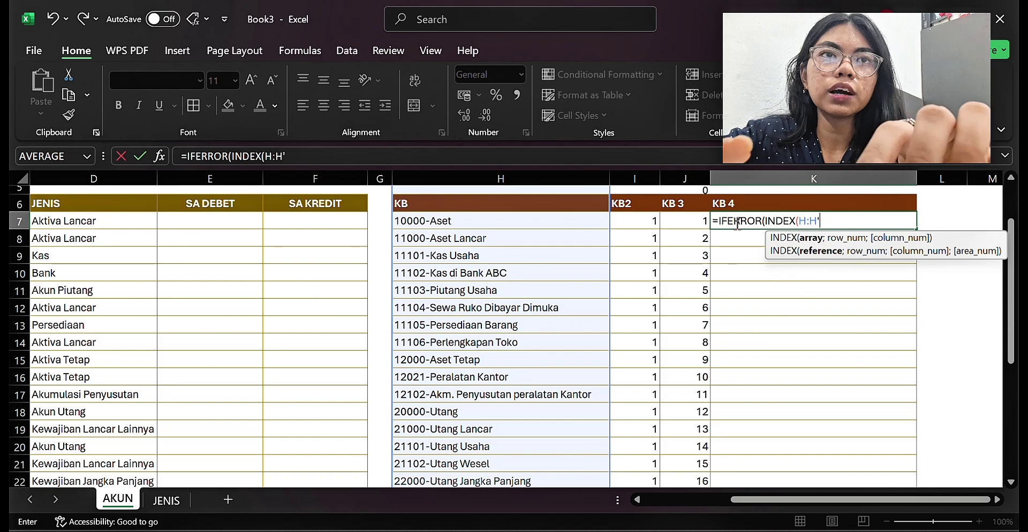
pyautogui.write('CH')
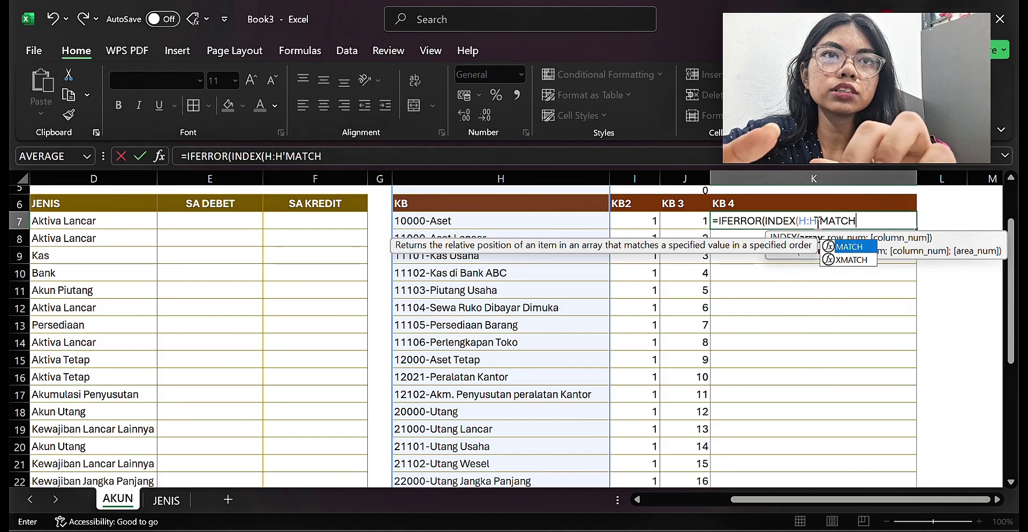
pyautogui.click(822, 221)
pyautogui.press('BackSpace')
pyautogui.write(';MATCH')
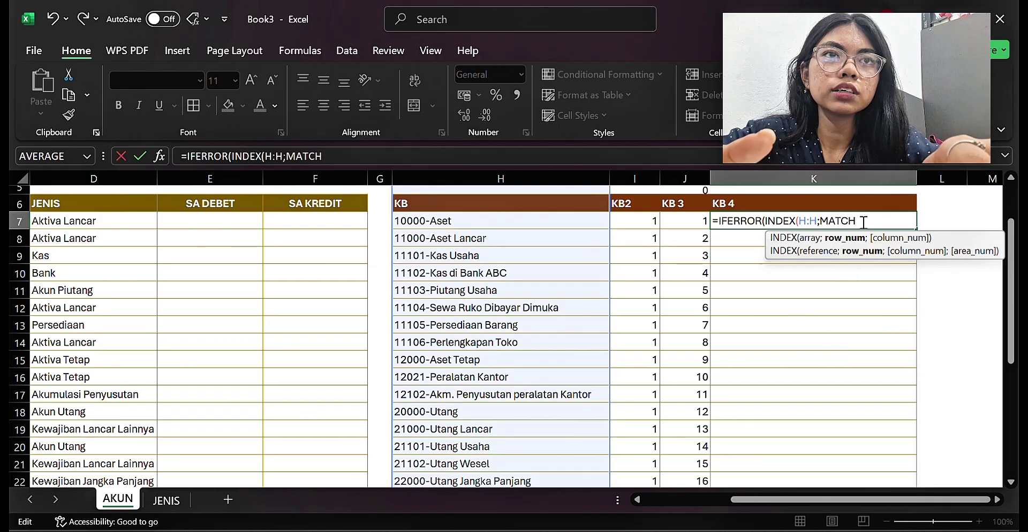
pyautogui.write('(ROW')
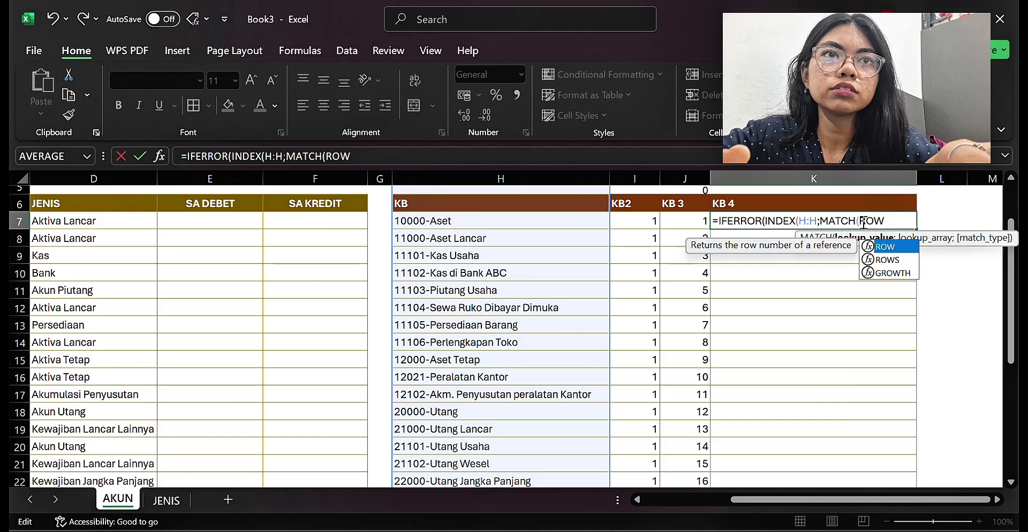
pyautogui.write('(I')
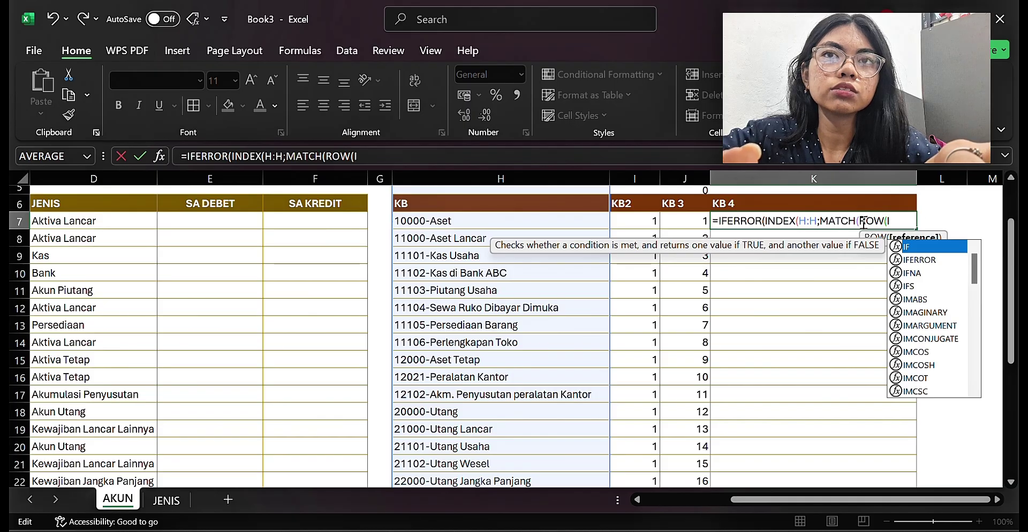
pyautogui.write('1')
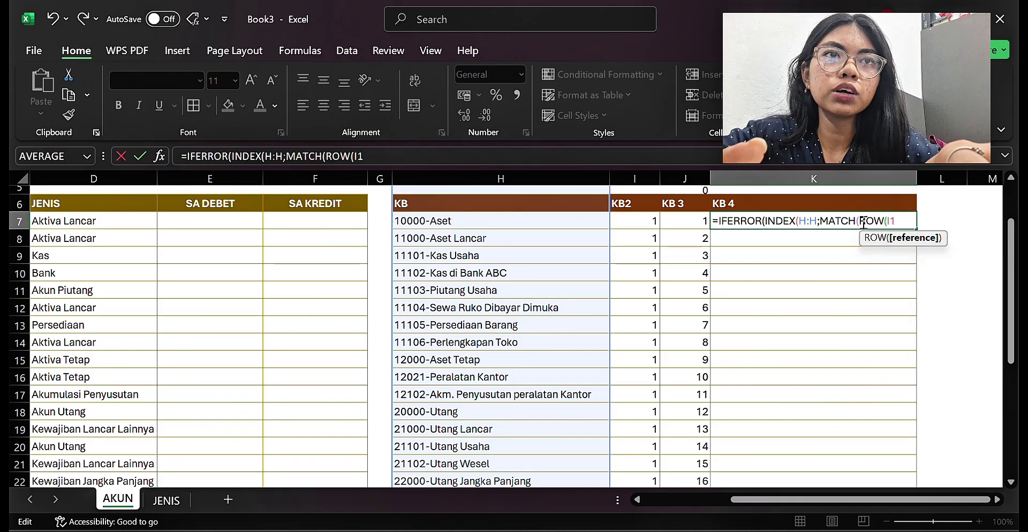
pyautogui.write(');J')
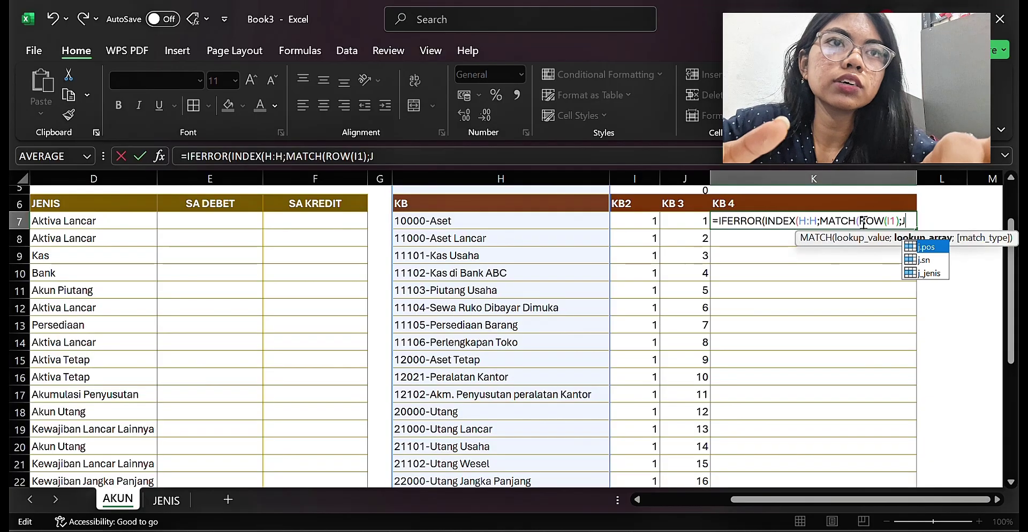
pyautogui.write(':J')
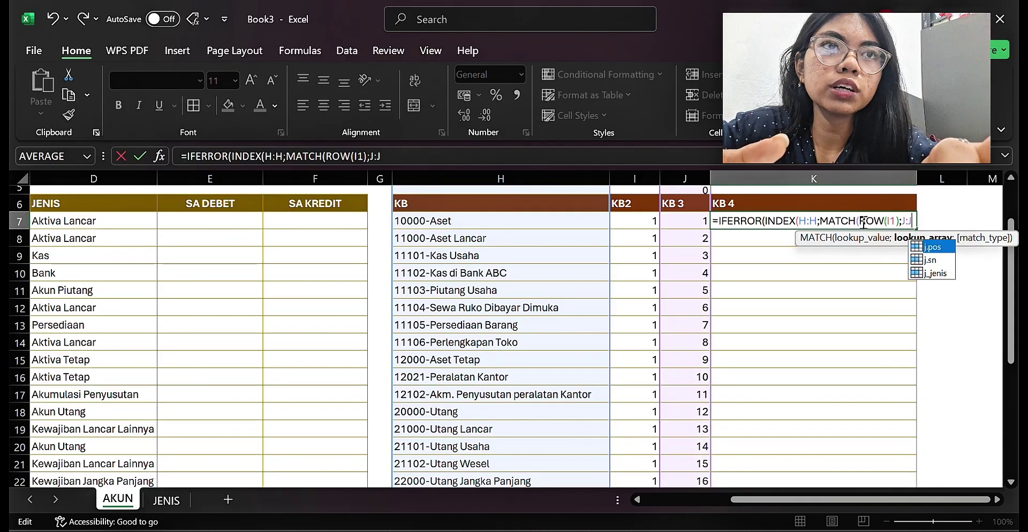
pyautogui.write(';0')
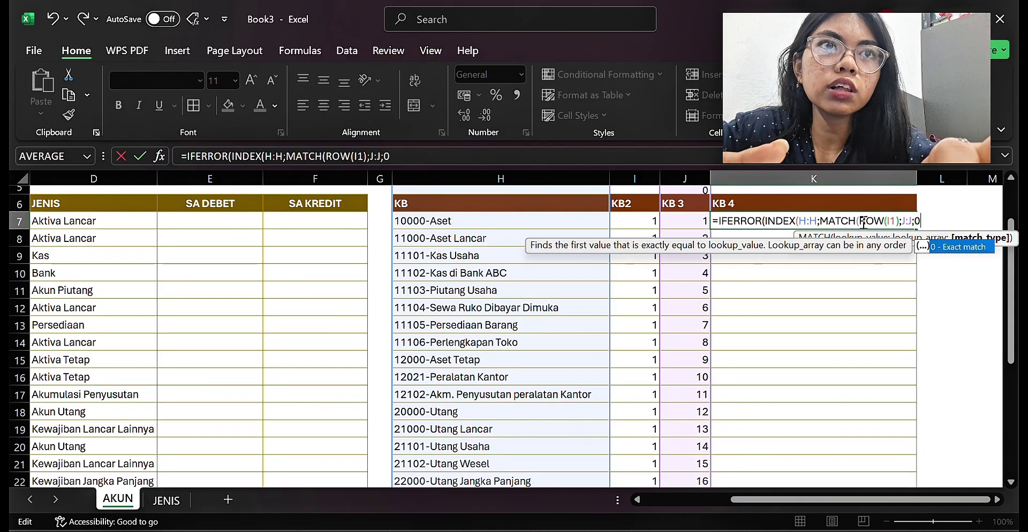
pyautogui.write('))')
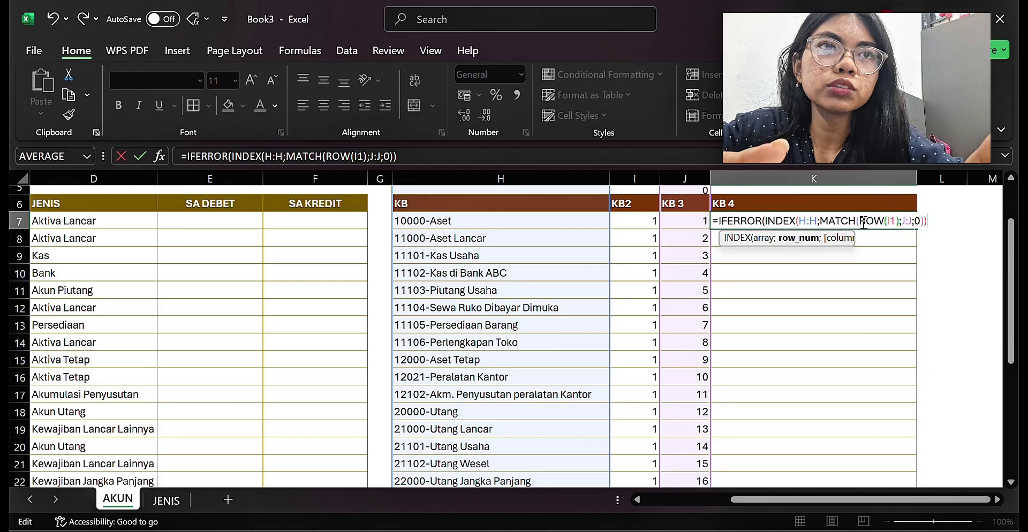
pyautogui.write(';')
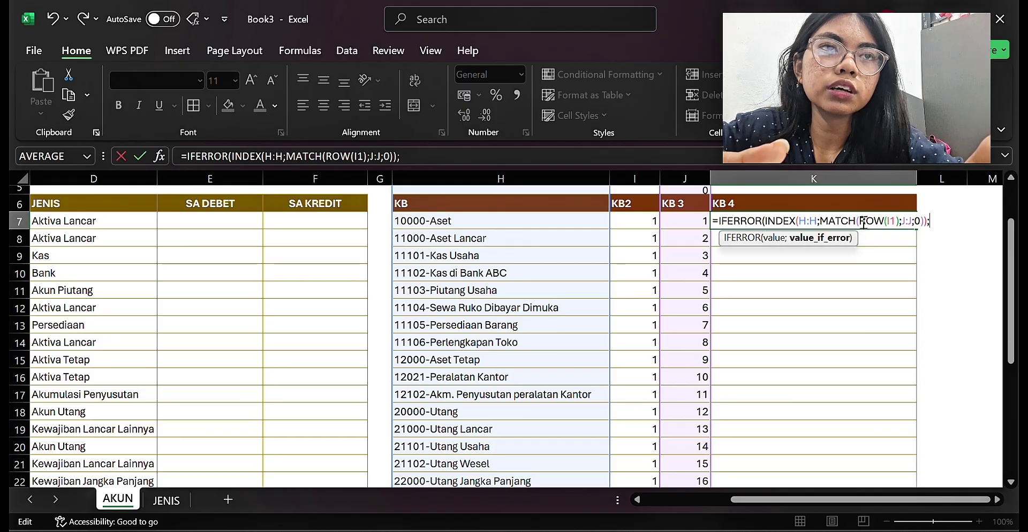
pyautogui.write('""')
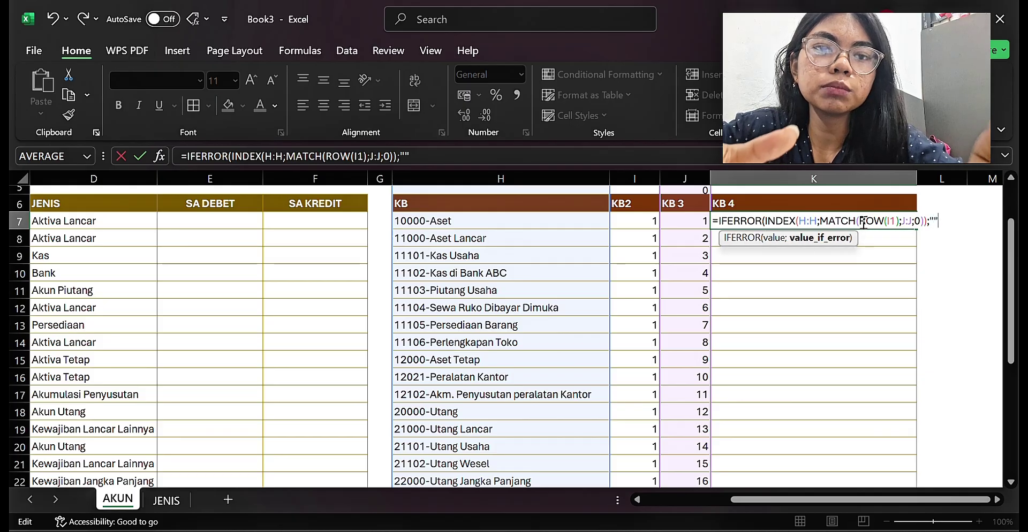
pyautogui.write(')')
pyautogui.press('Return')
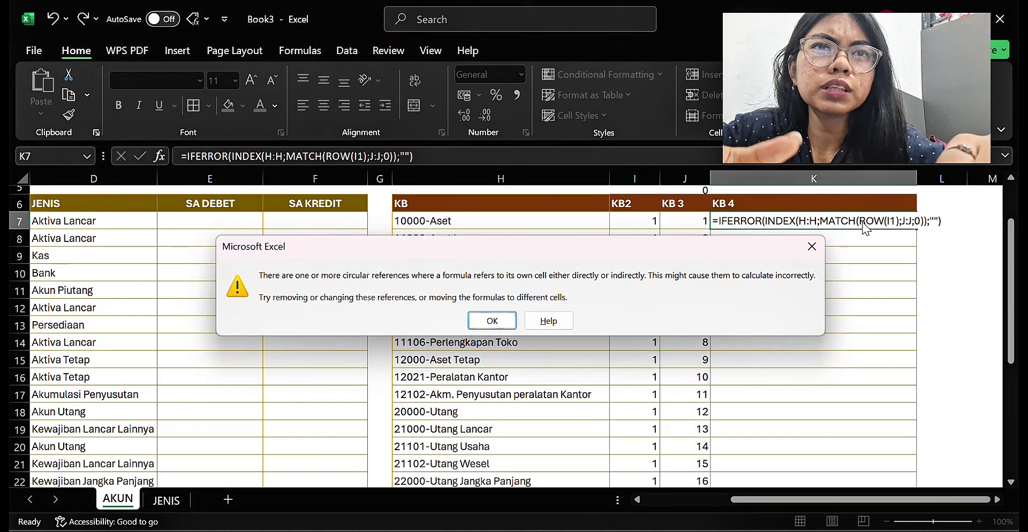
pyautogui.click(492, 321)
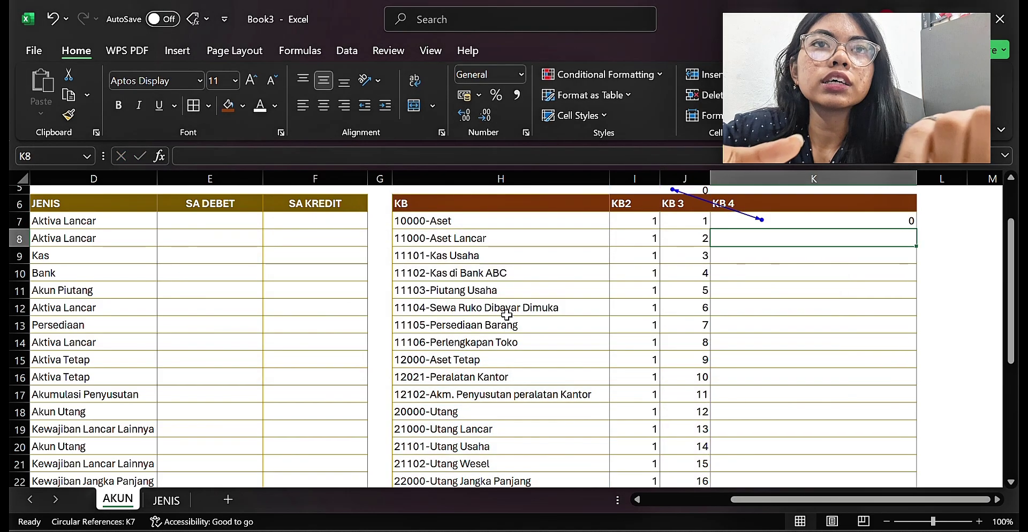
# - Inspect the circular reference between K7 and J5, and undo the KB 4 formula entry
pyautogui.click(793, 218)
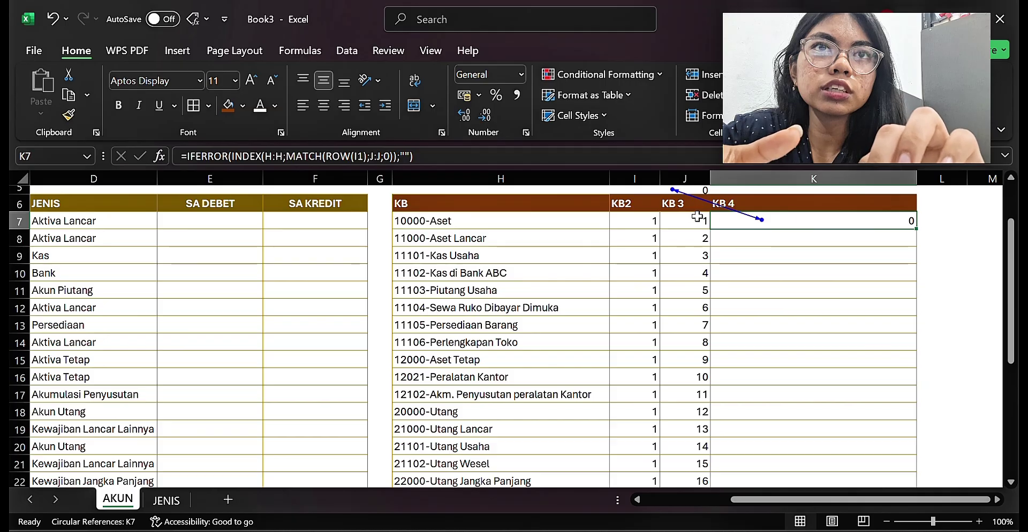
pyautogui.press('Up')
pyautogui.press('Up')
pyautogui.press('Up')
pyautogui.press('Up')
pyautogui.press('Up')
pyautogui.press('Up')
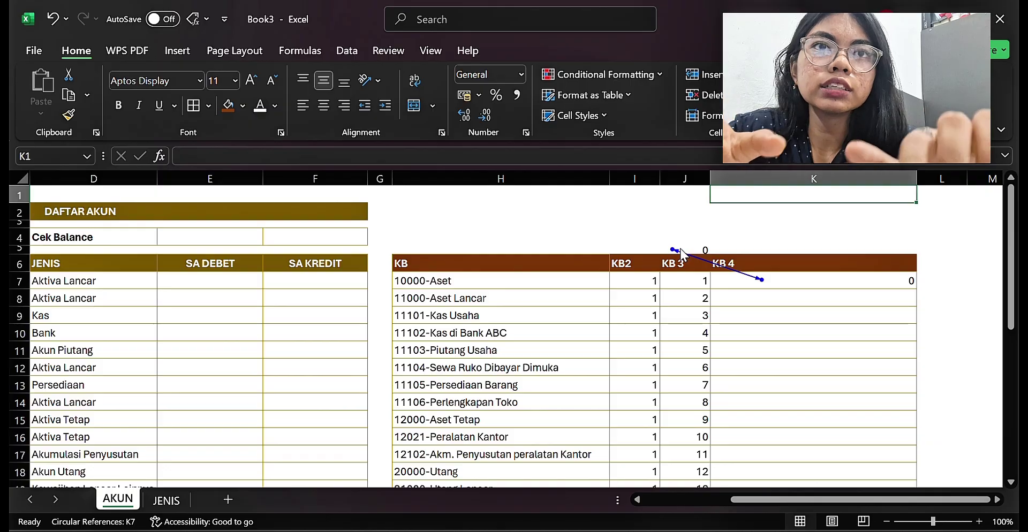
pyautogui.hotkey('ctrl', 'z')
# - Clear the reference to K7 from cell J5, above the KB 3 header
pyautogui.click(683, 250)
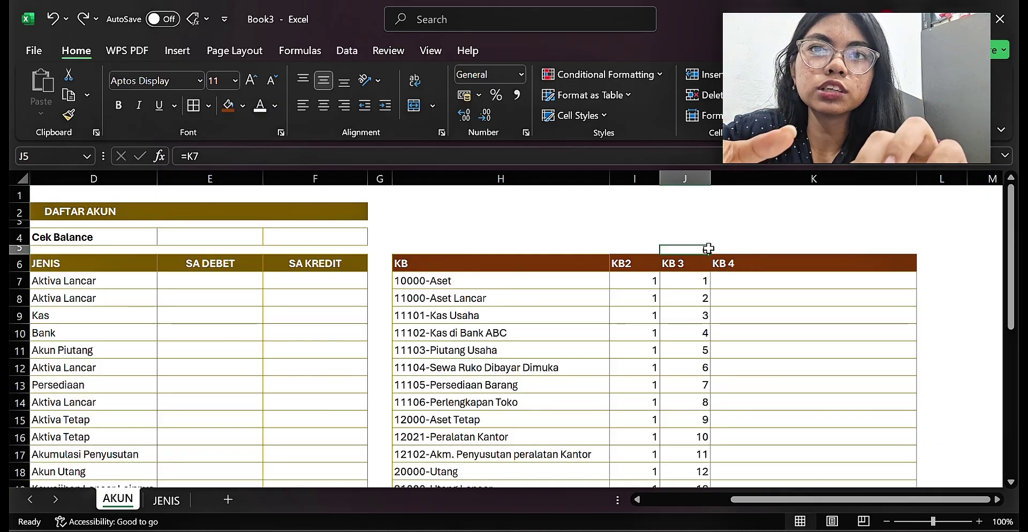
pyautogui.press('BackSpace')
pyautogui.click(759, 291)
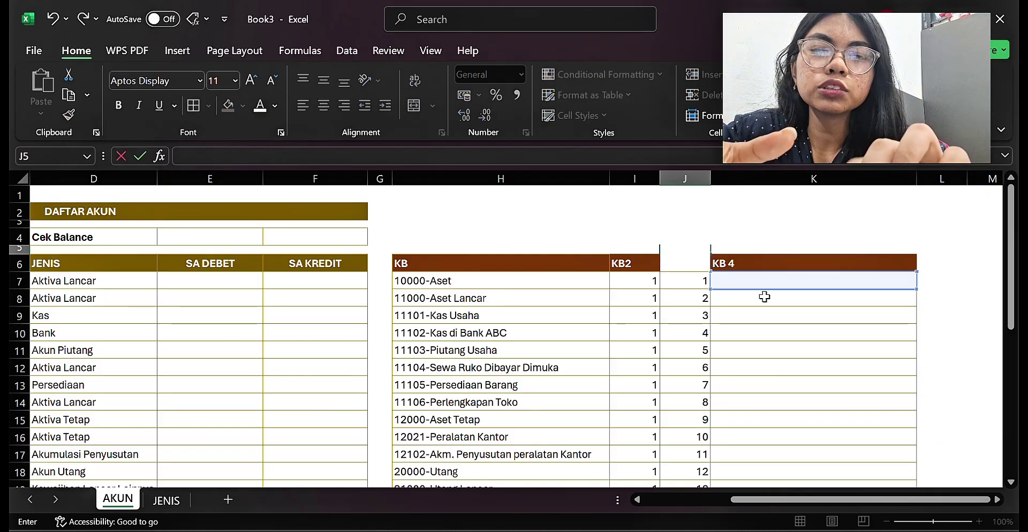
# - Write the KB 4 formula in cell K7 up to the exact-match argument: =IFERROR(INDEX(H:H;MATCH(ROW(I7);J:J;0
pyautogui.click(742, 278)
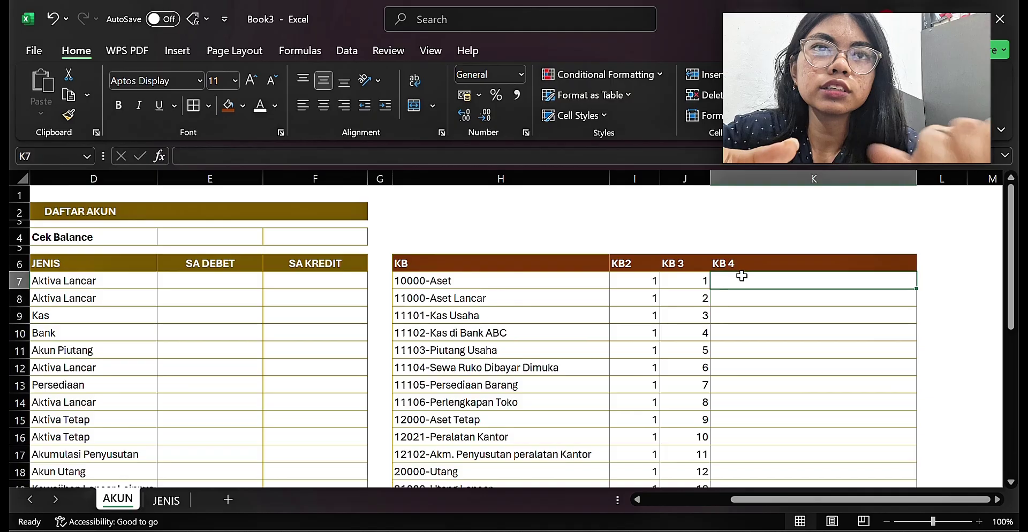
pyautogui.doubleClick(743, 276)
pyautogui.write('=IFERR')
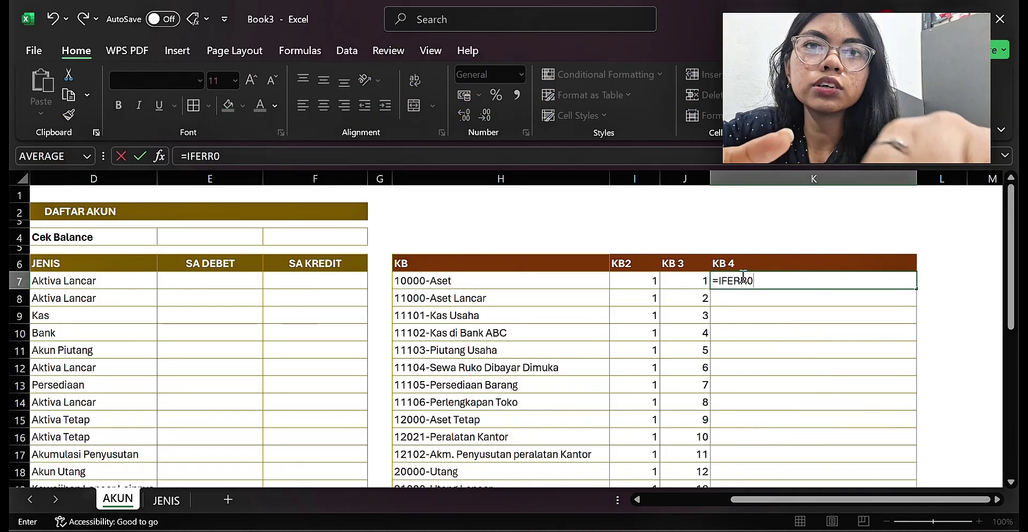
pyautogui.write('OR')
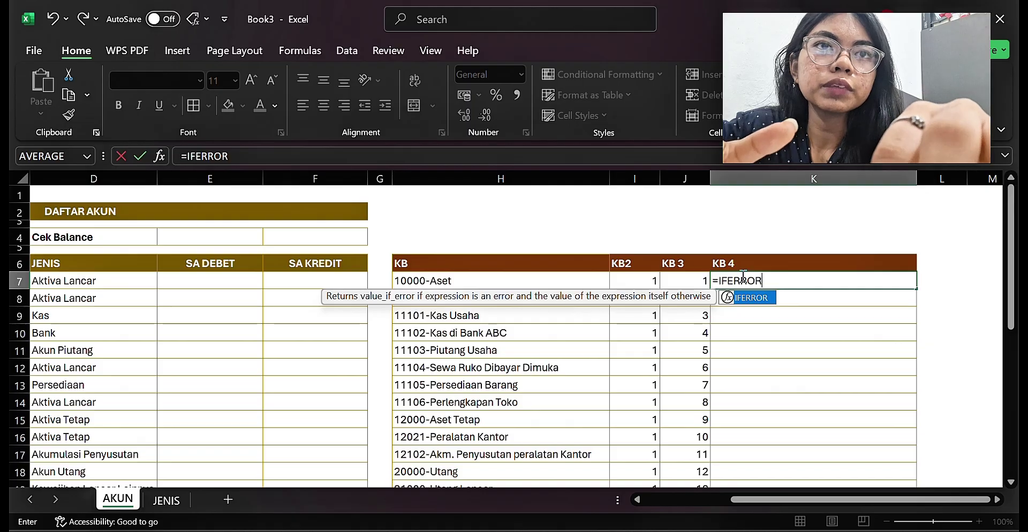
pyautogui.write('(INDE')
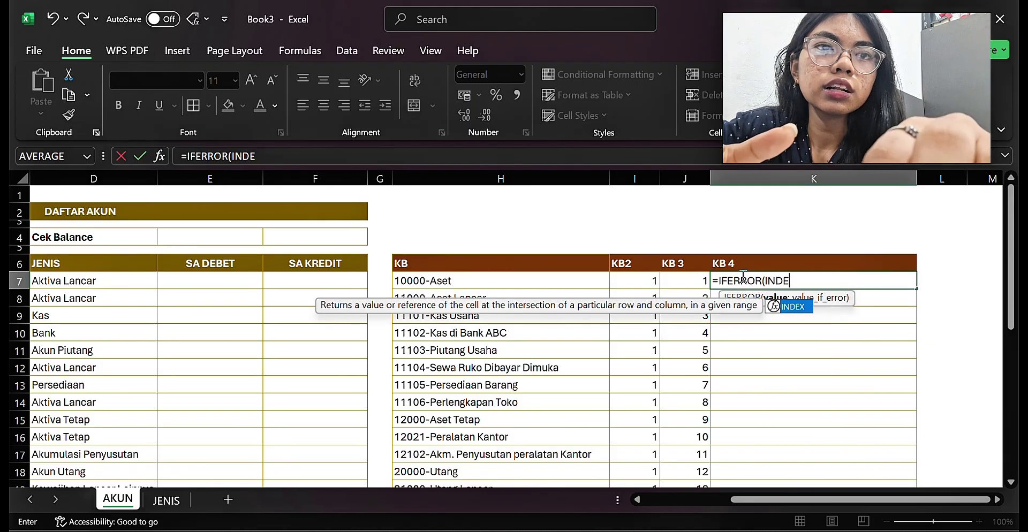
pyautogui.write('X(')
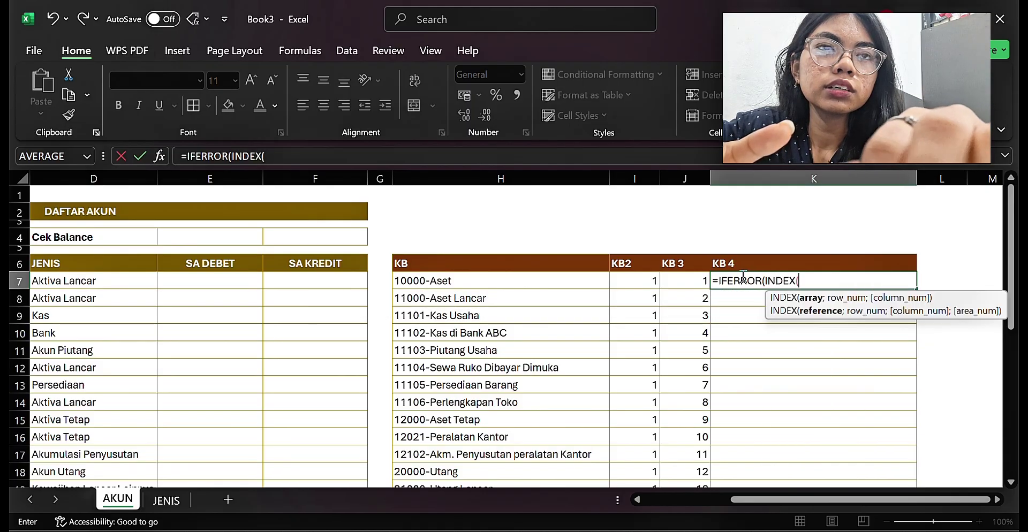
pyautogui.write('H')
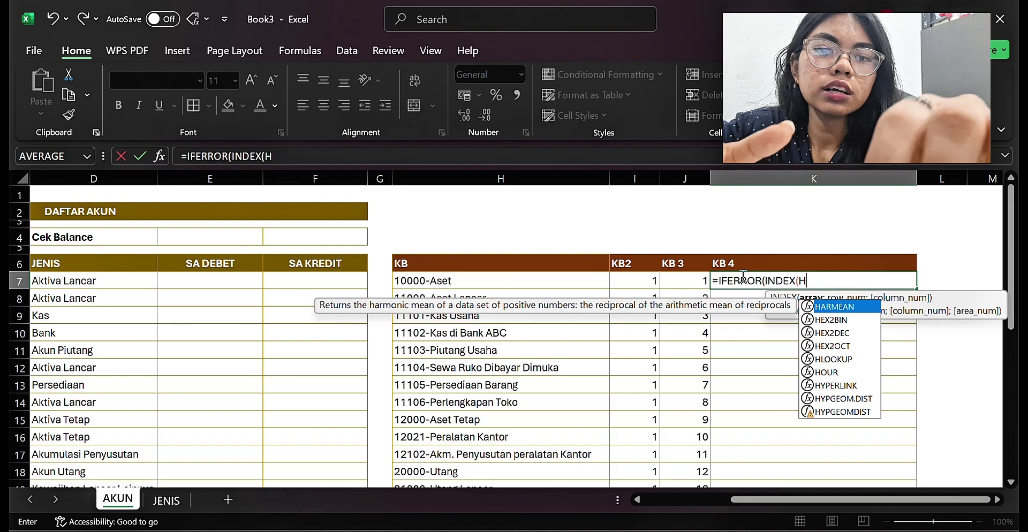
pyautogui.write(':H;')
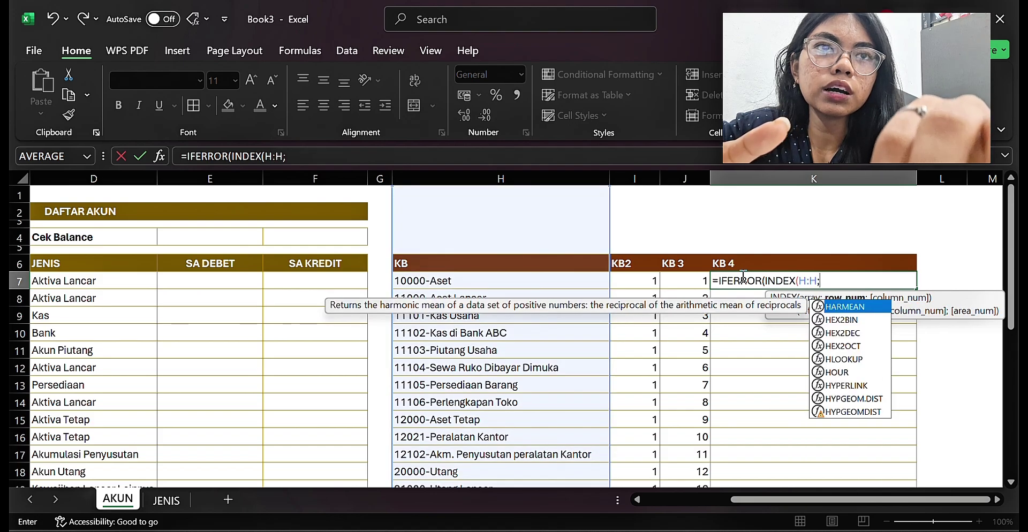
pyautogui.write('MATCH')
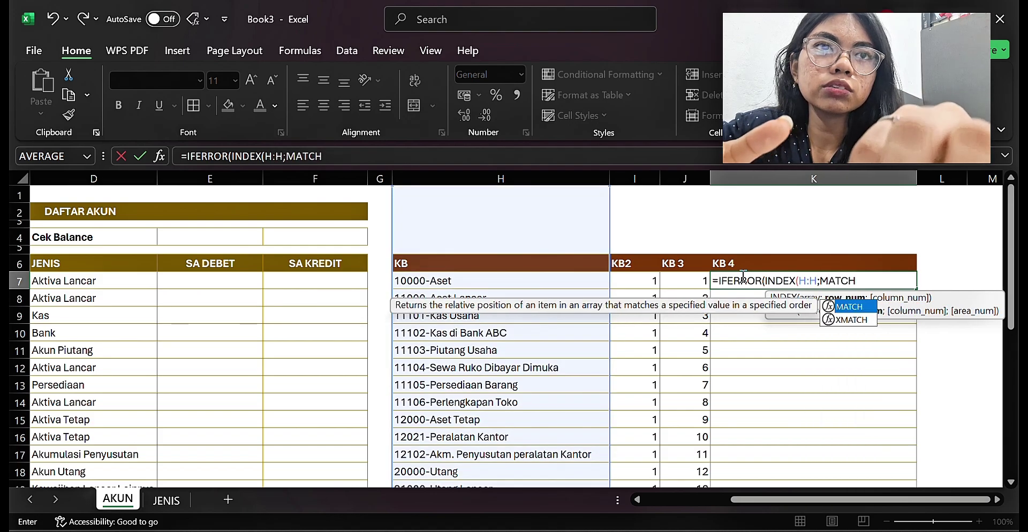
pyautogui.write('(ROW')
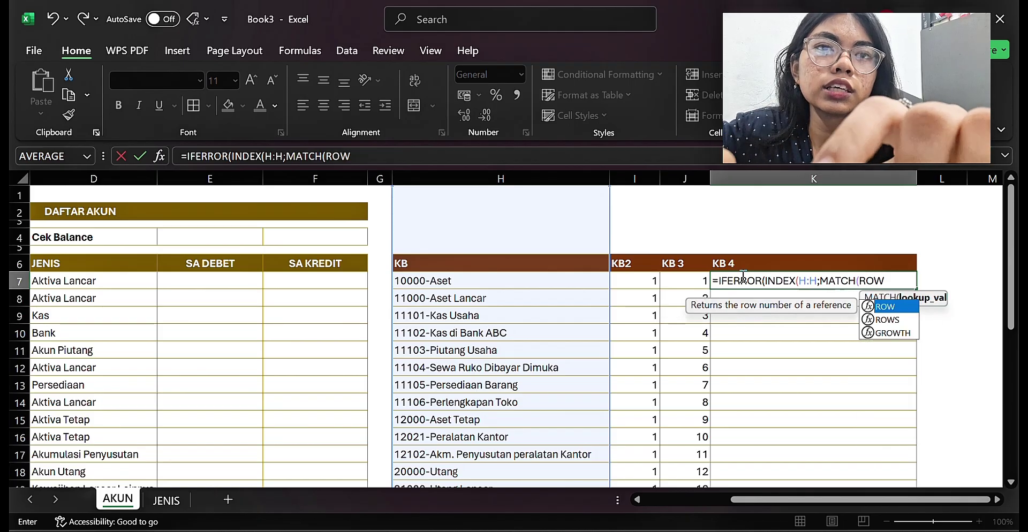
pyautogui.write('(I7')
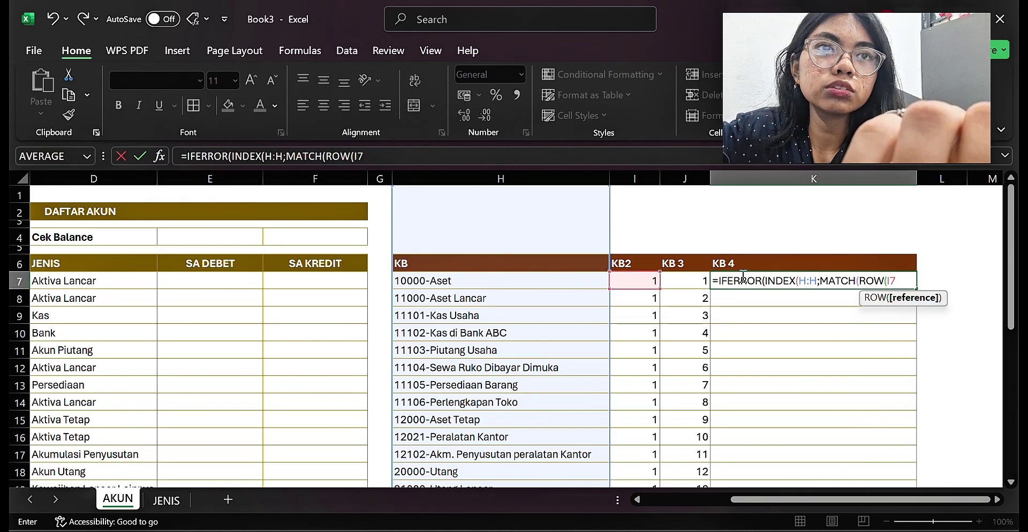
pyautogui.write(');J:')
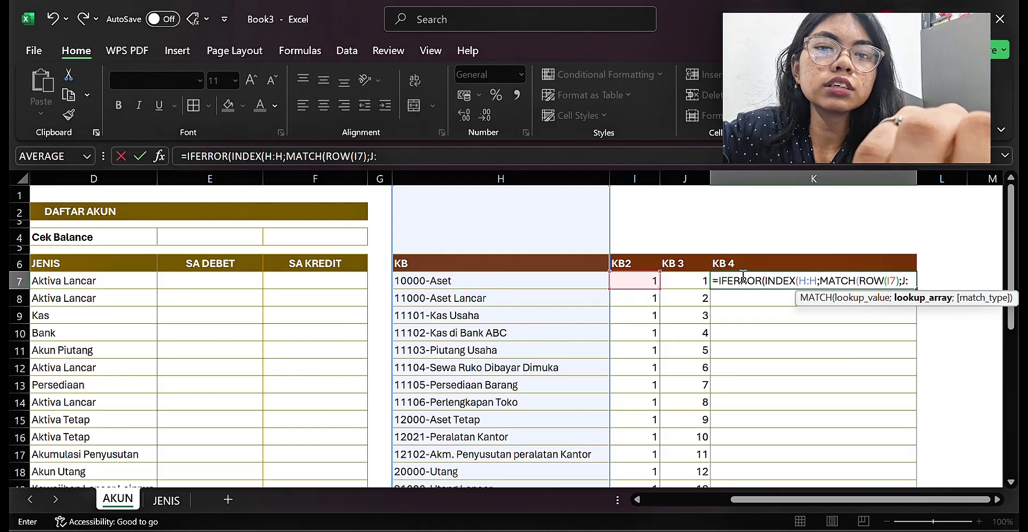
pyautogui.write('J;0')
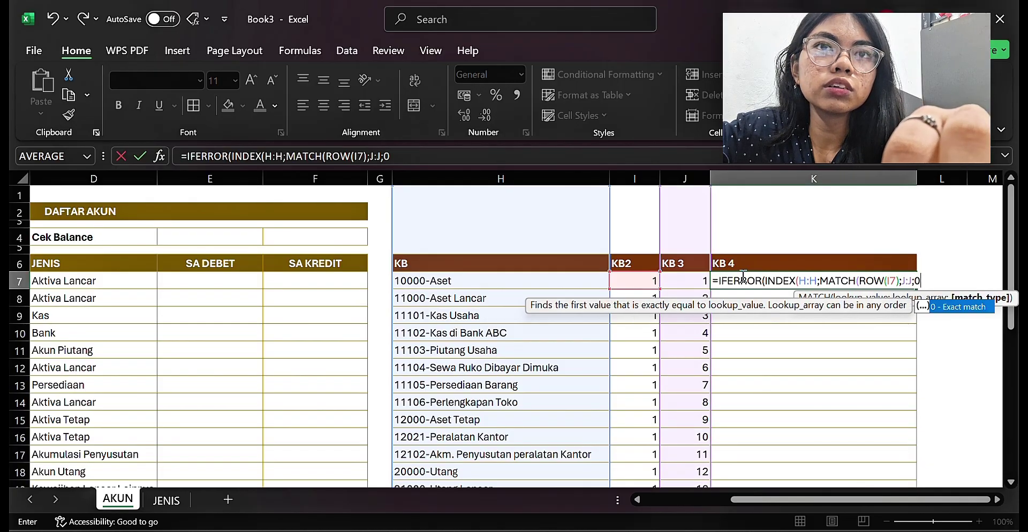
pyautogui.write('_')
pyautogui.press('Return')
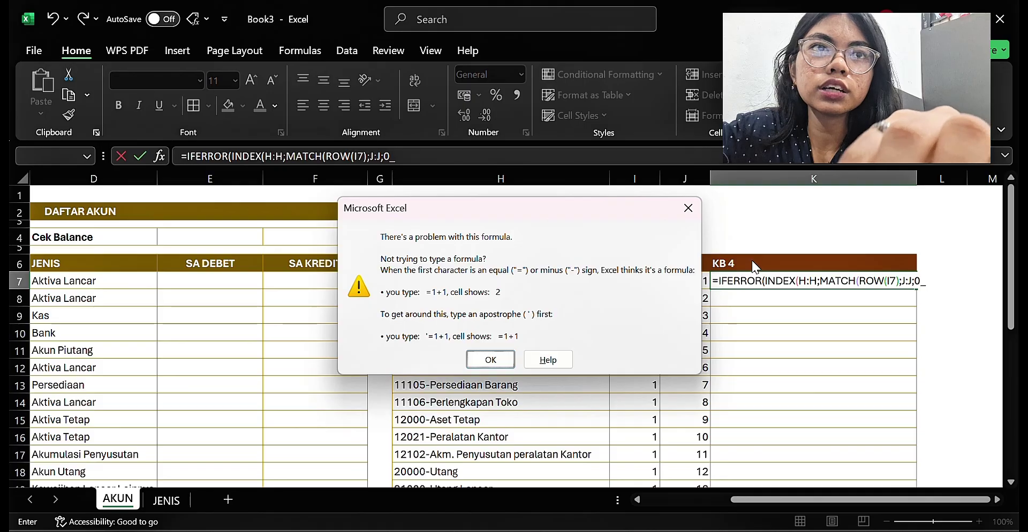
# - Correct and complete the K7 formula as =IFERROR(INDEX(H:H;MATCH(ROW(I7);J:J;0));"")
pyautogui.click(688, 208)
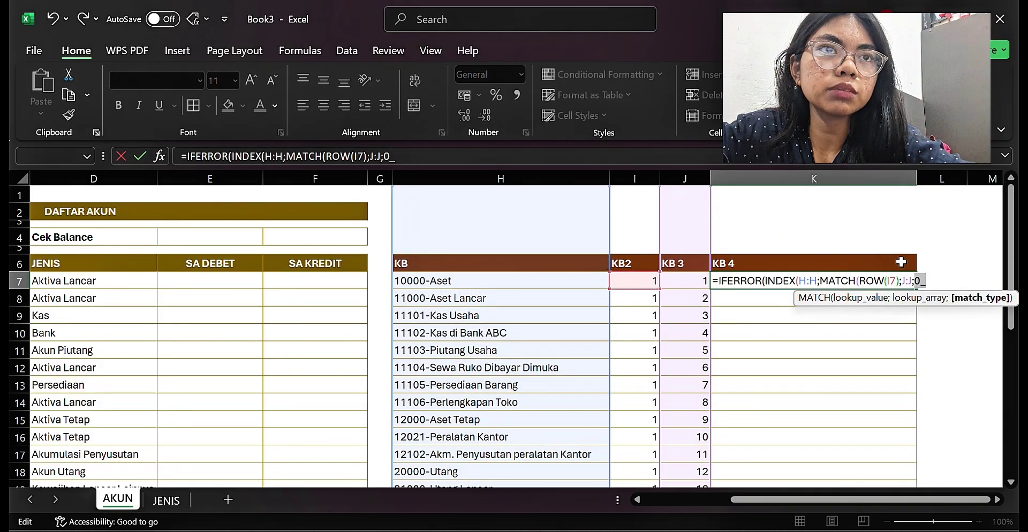
pyautogui.press('BackSpace')
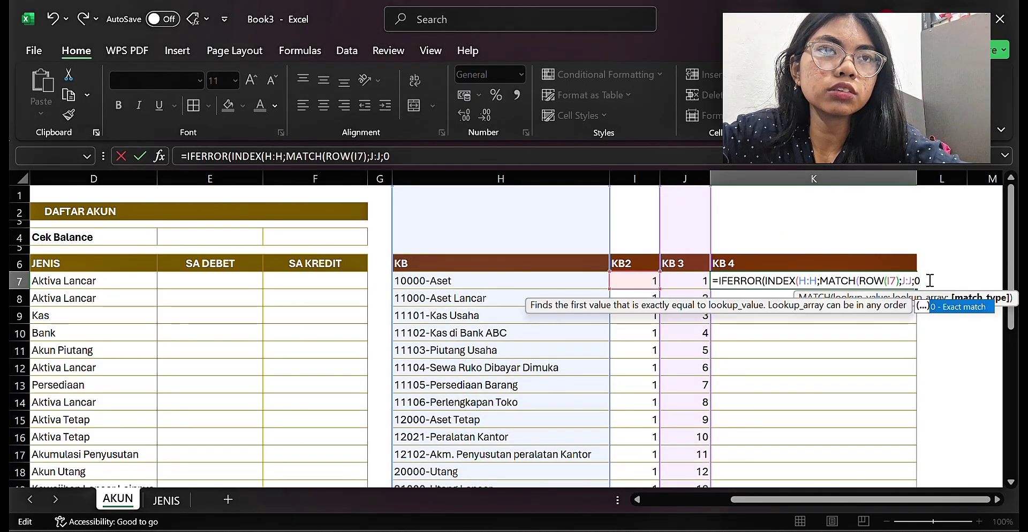
pyautogui.write('))')
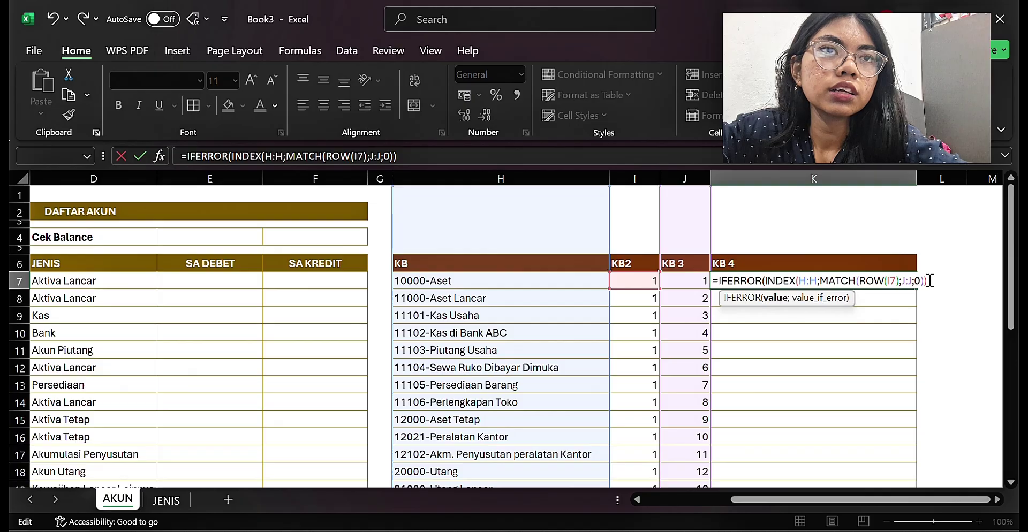
pyautogui.write(';')
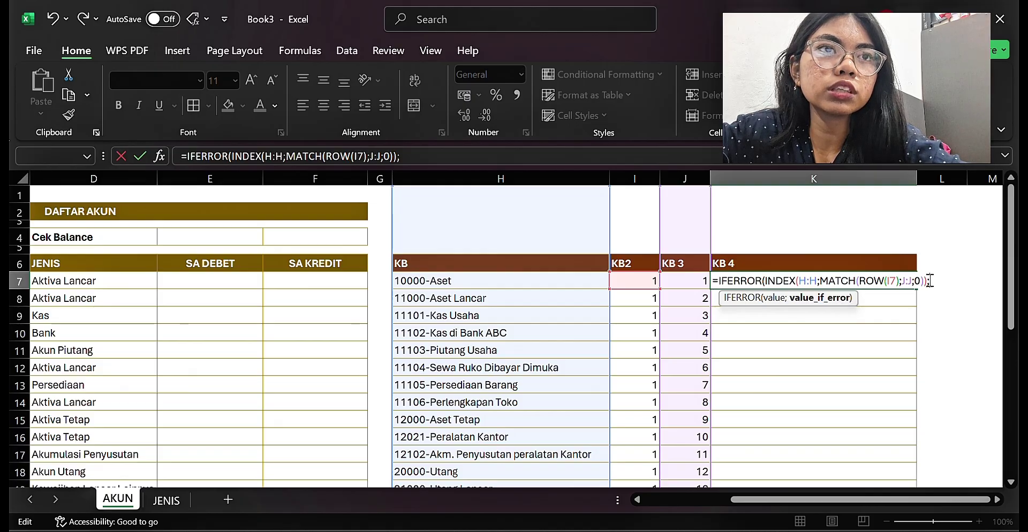
pyautogui.write('"")')
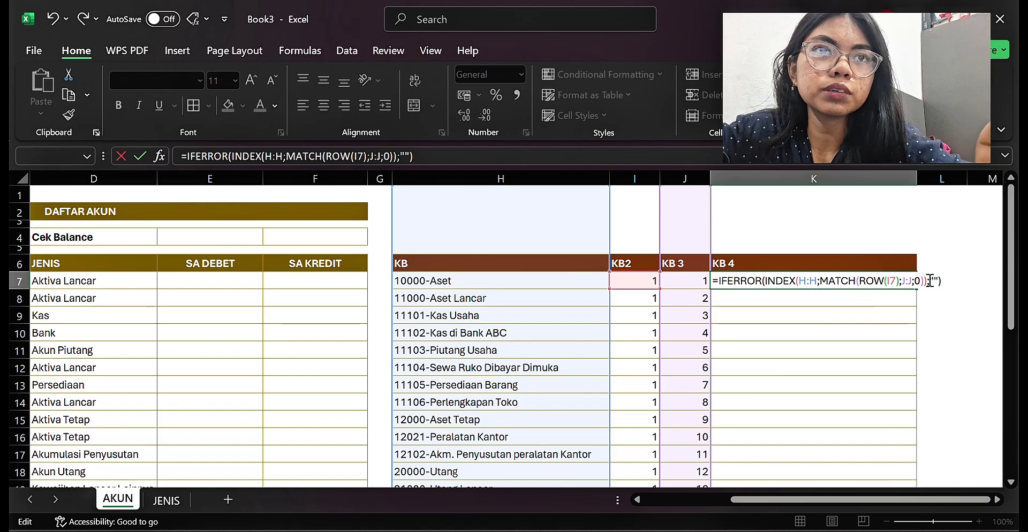
pyautogui.press('Return')
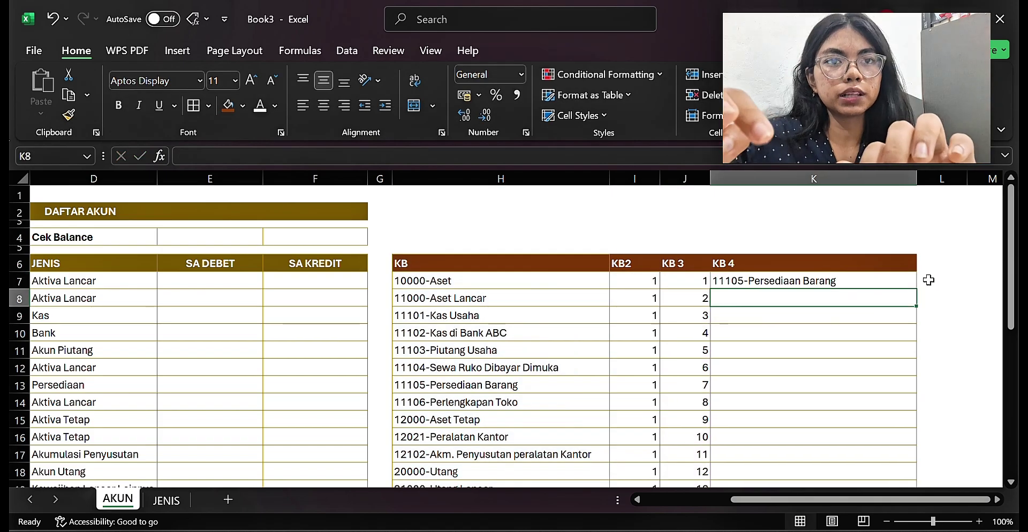
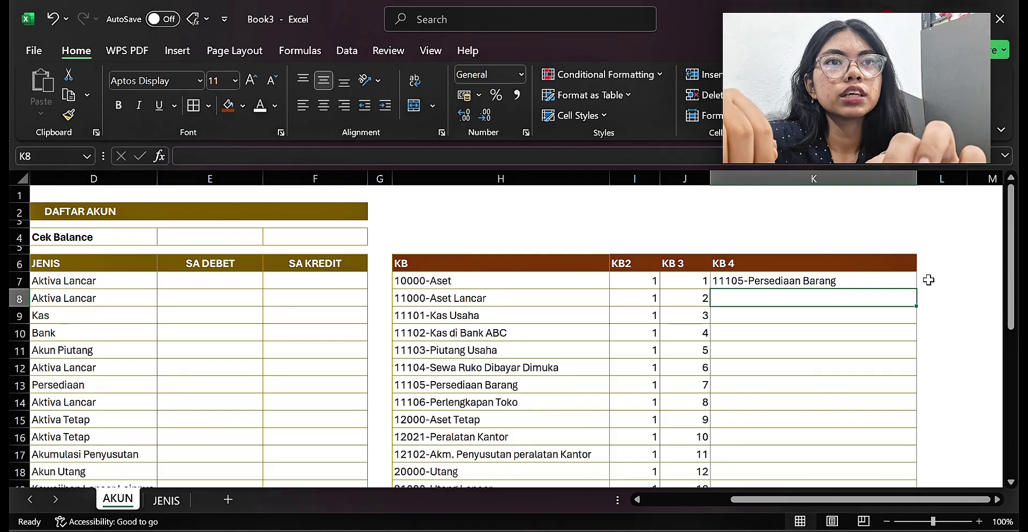
# - Change the ROW reference in the K7 formula to I1
pyautogui.doubleClick(806, 280)
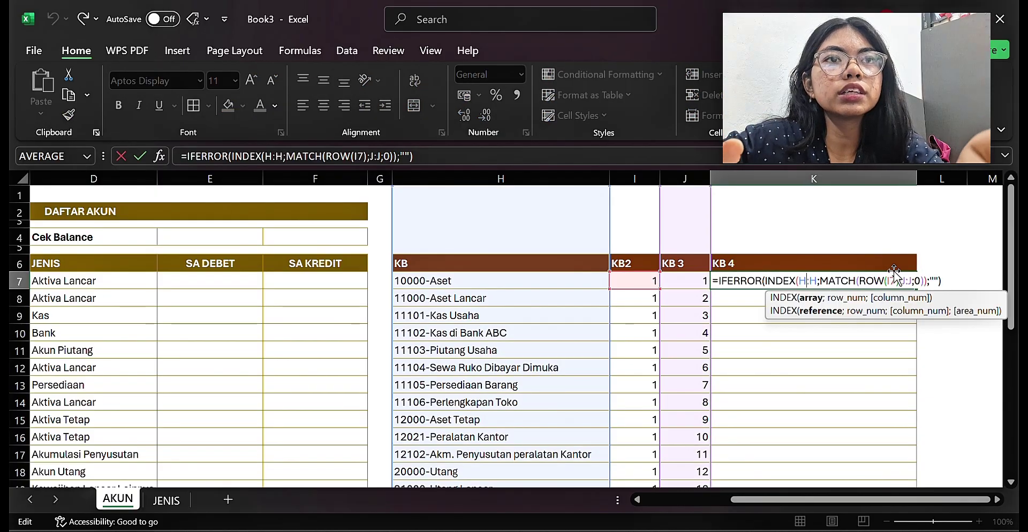
pyautogui.click(897, 281)
pyautogui.press('BackSpace')
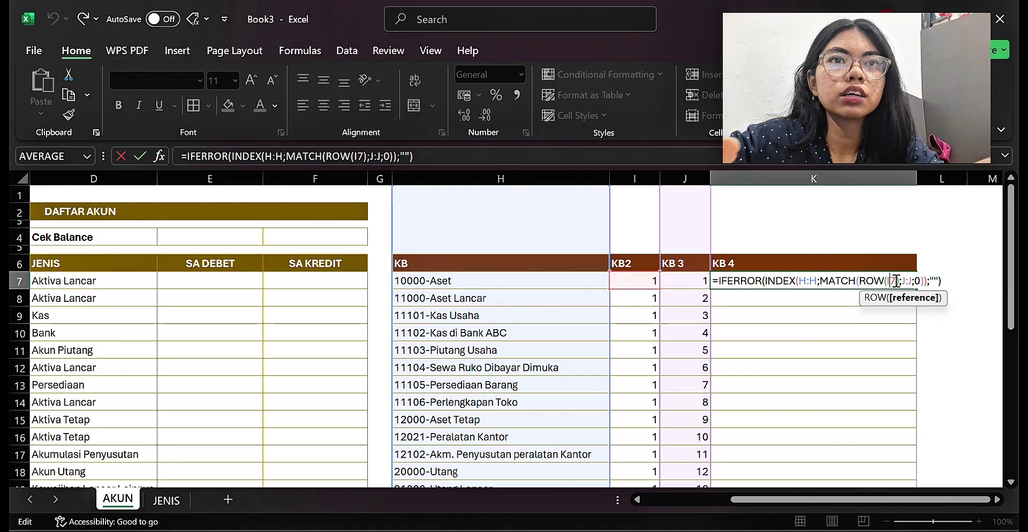
pyautogui.write('1')
pyautogui.press('Return')
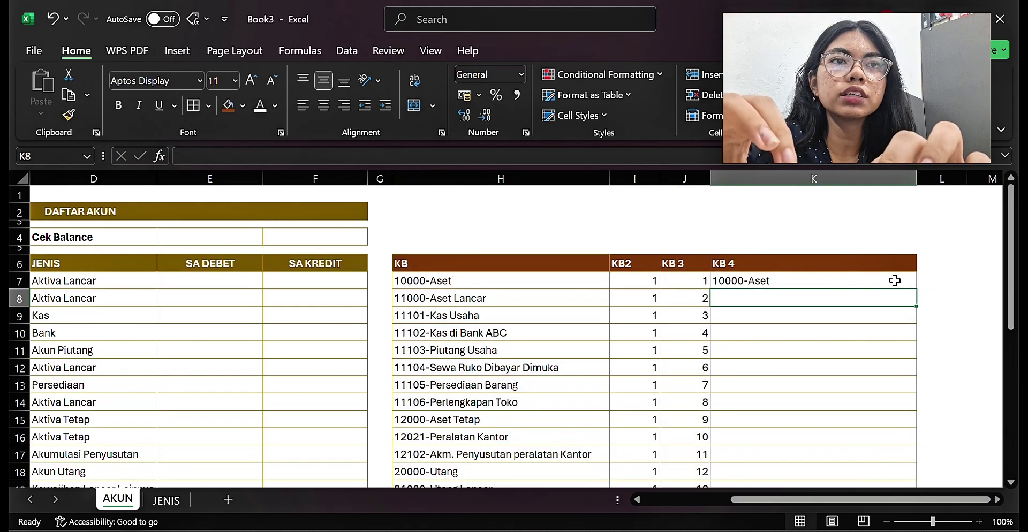
# - Fill the KB 4 formula from K7 down to K34, the last account row
pyautogui.click(895, 281)
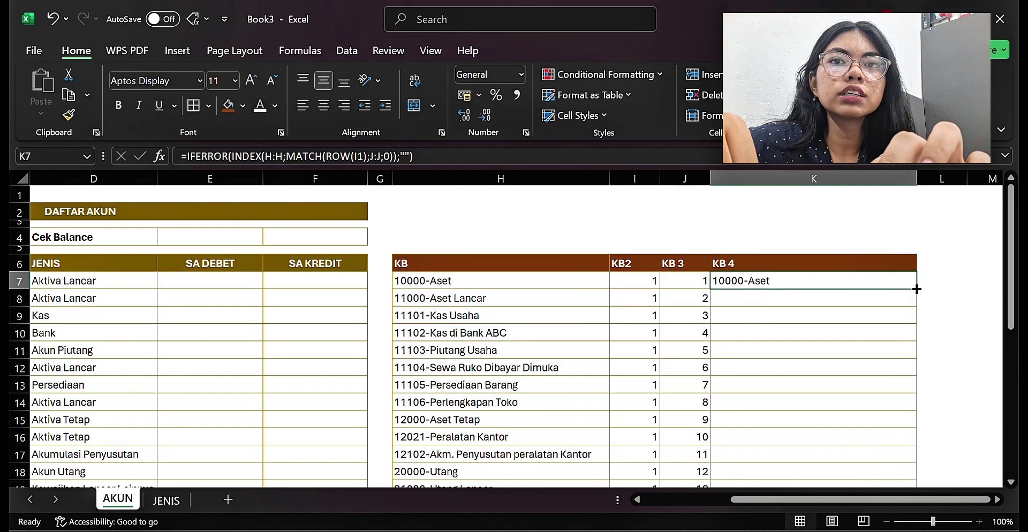
pyautogui.moveTo(917, 289); pyautogui.dragTo(846, 443)
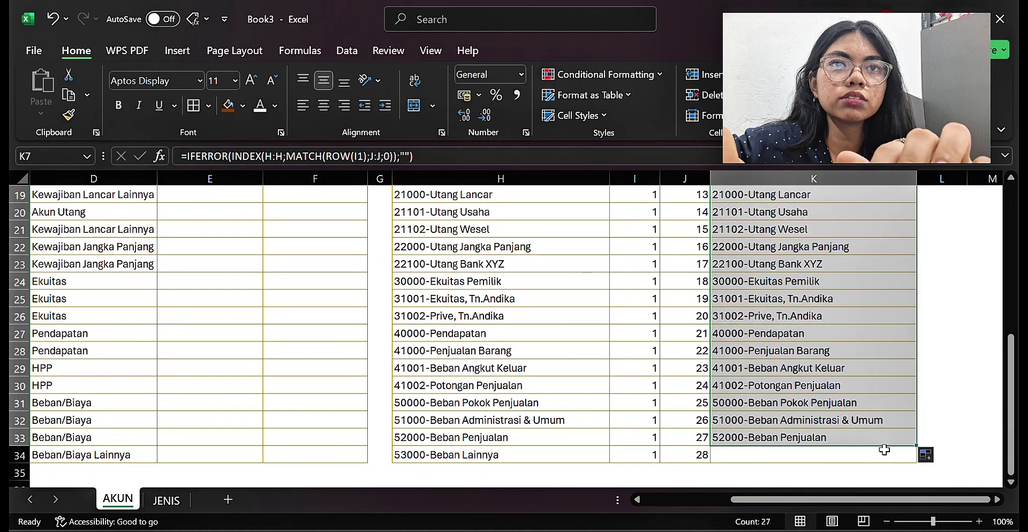
pyautogui.moveTo(916, 446); pyautogui.dragTo(912, 459)
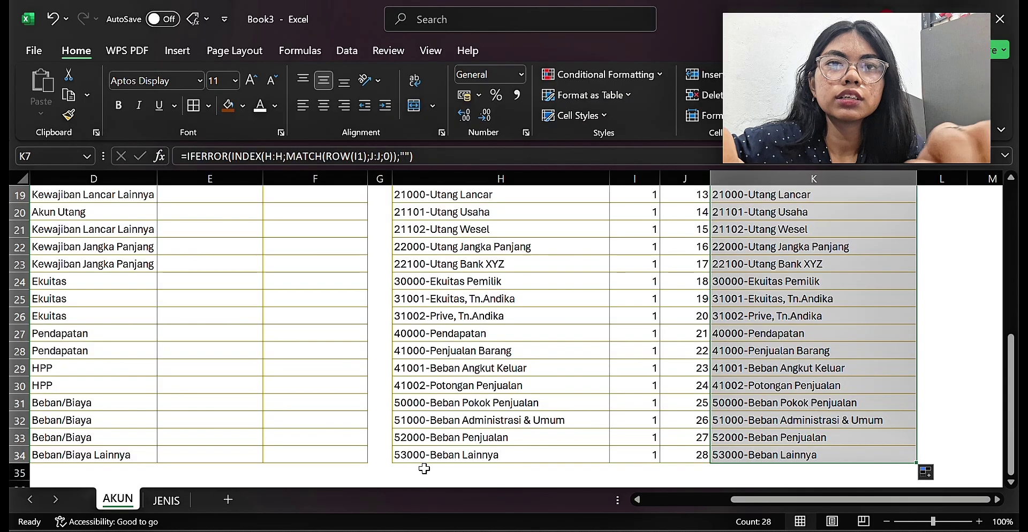
# - Add a new sheet between AKUN and JENIS and name it JURNAL
pyautogui.click(233, 502)
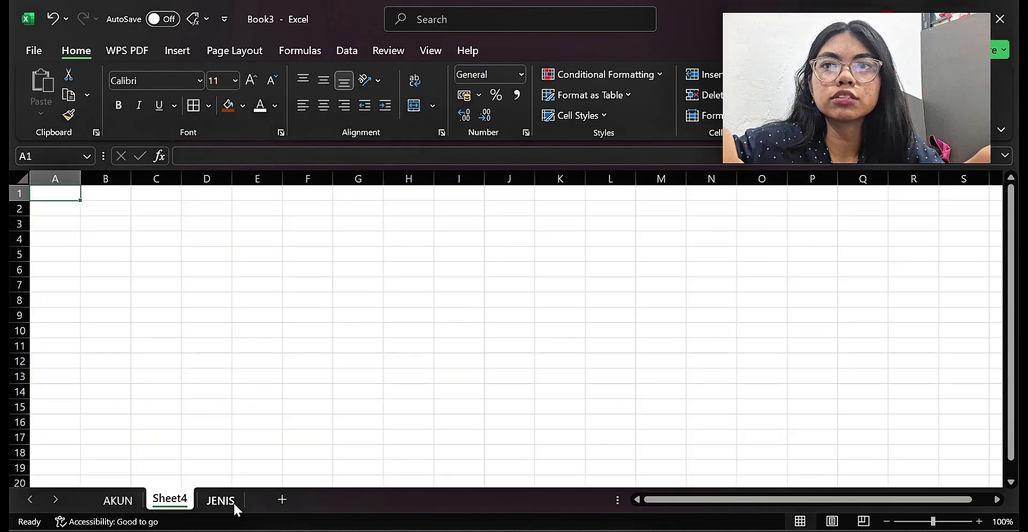
pyautogui.doubleClick(184, 501)
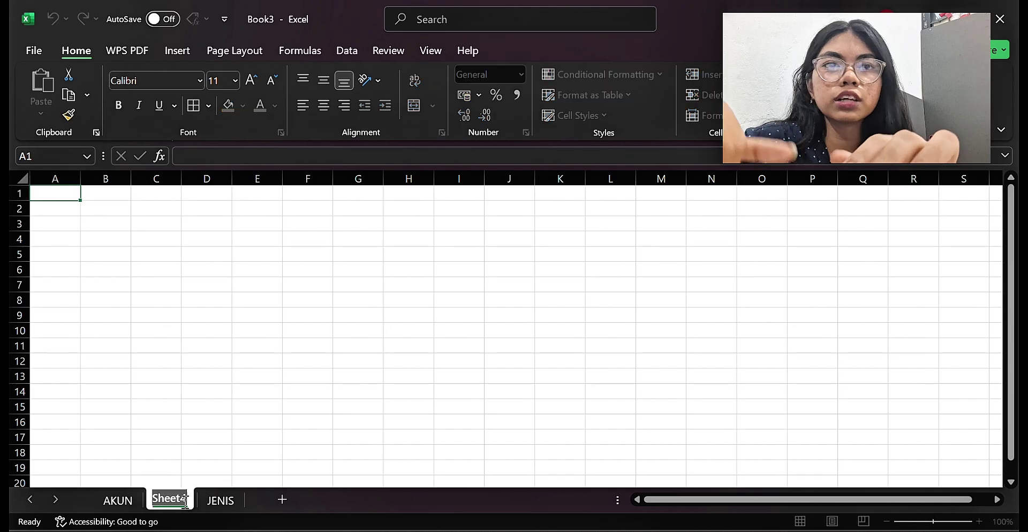
pyautogui.write('j')
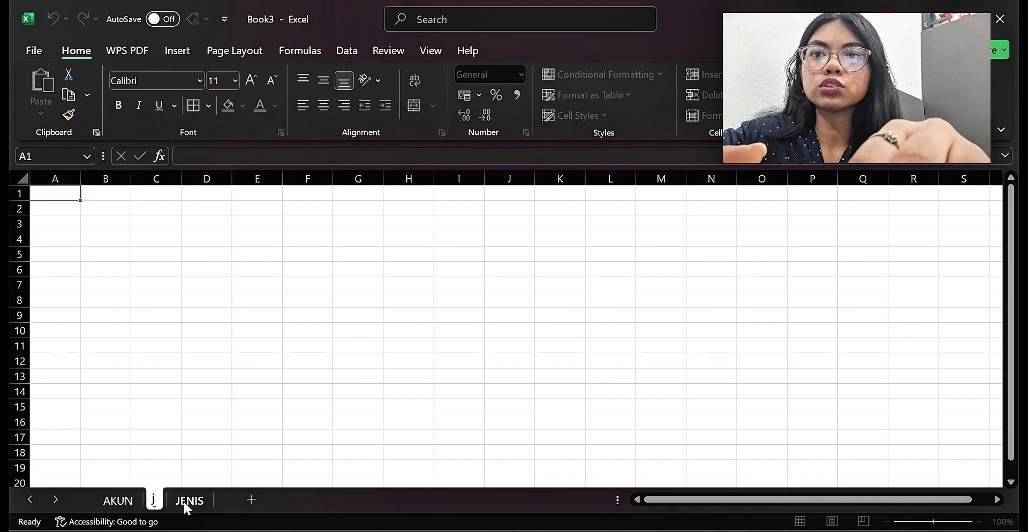
pyautogui.write('URNA')
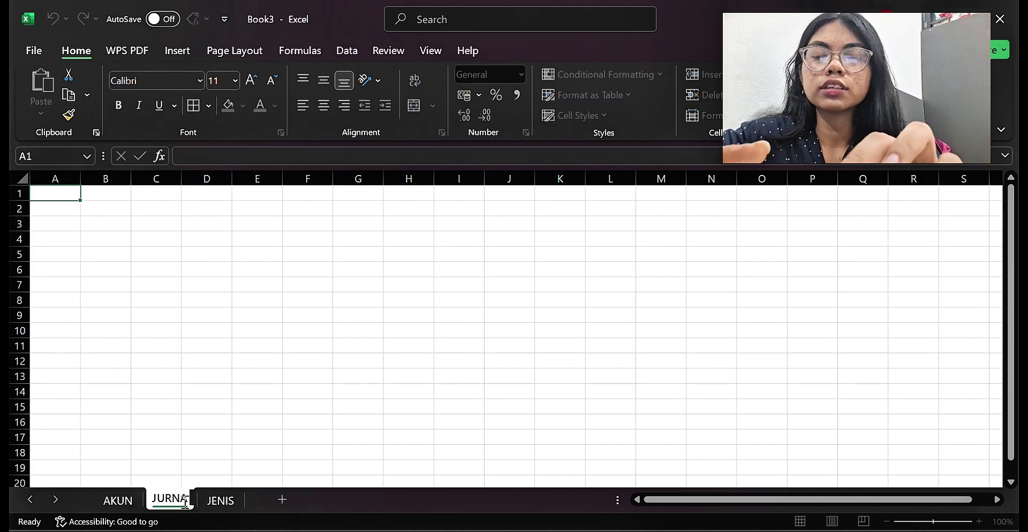
pyautogui.write('L')
pyautogui.press('Return')
# - Hide the gridlines on the whole JURNAL sheet
pyautogui.click(24, 181)
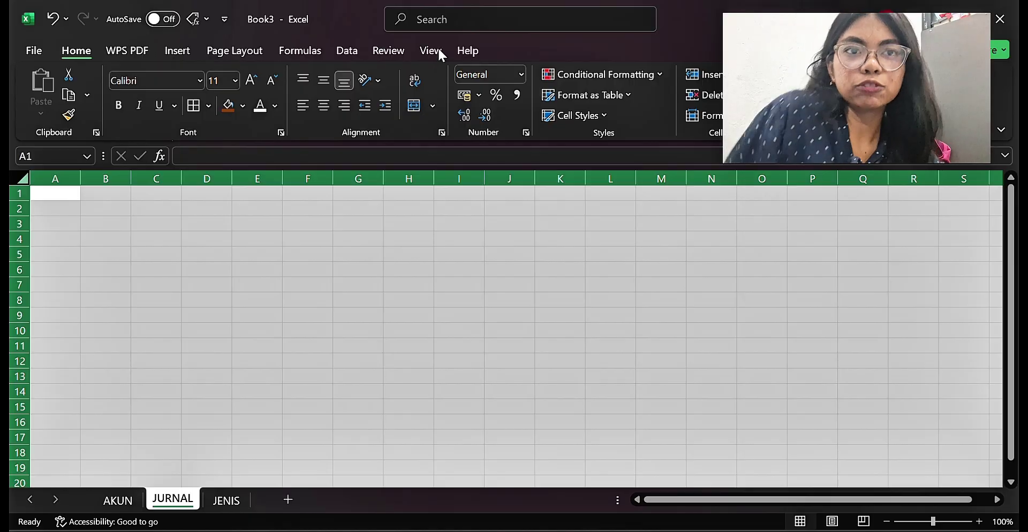
pyautogui.click(432, 54)
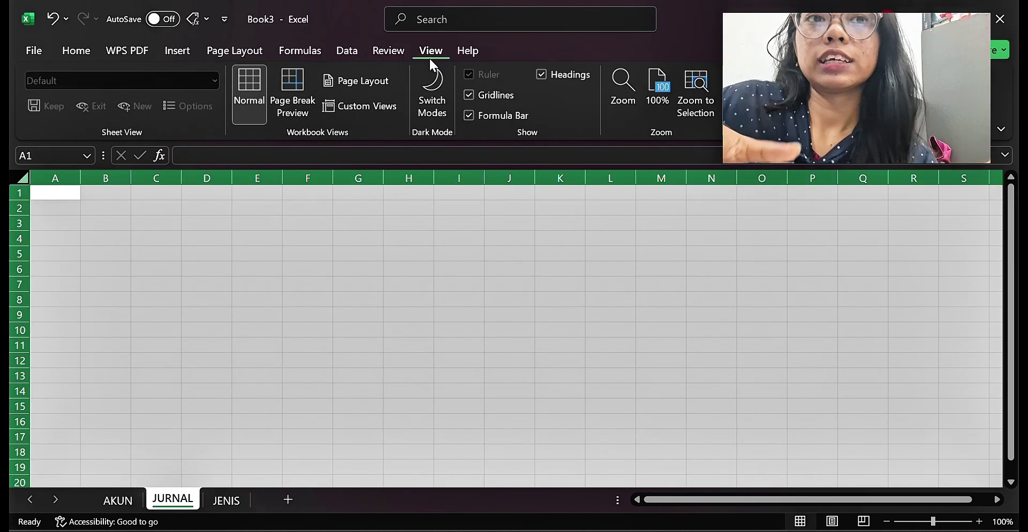
pyautogui.click(469, 95)
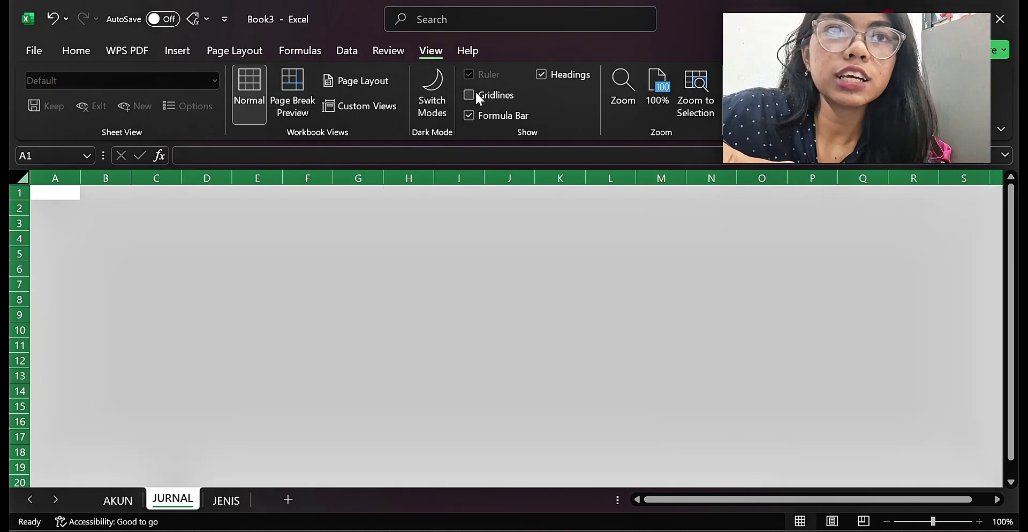
pyautogui.click(244, 278)
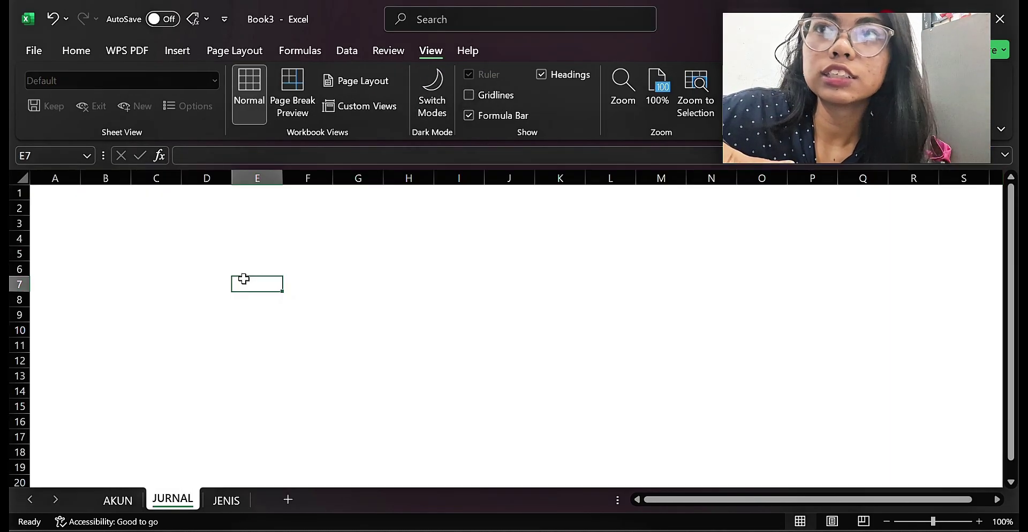
# - Format the whole JURNAL sheet with the Aptos Display font, middle vertical alignment and slightly taller rows
pyautogui.click(24, 179)
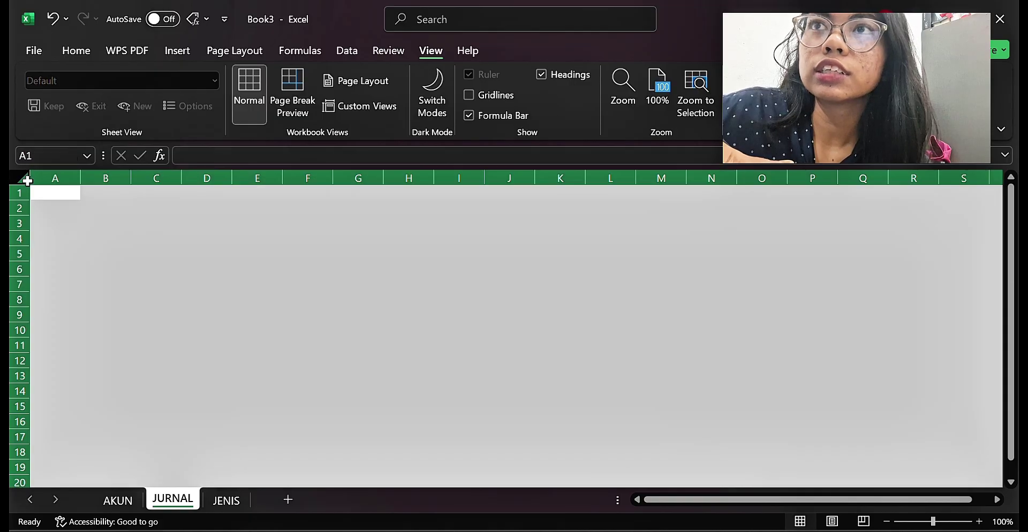
pyautogui.click(86, 51)
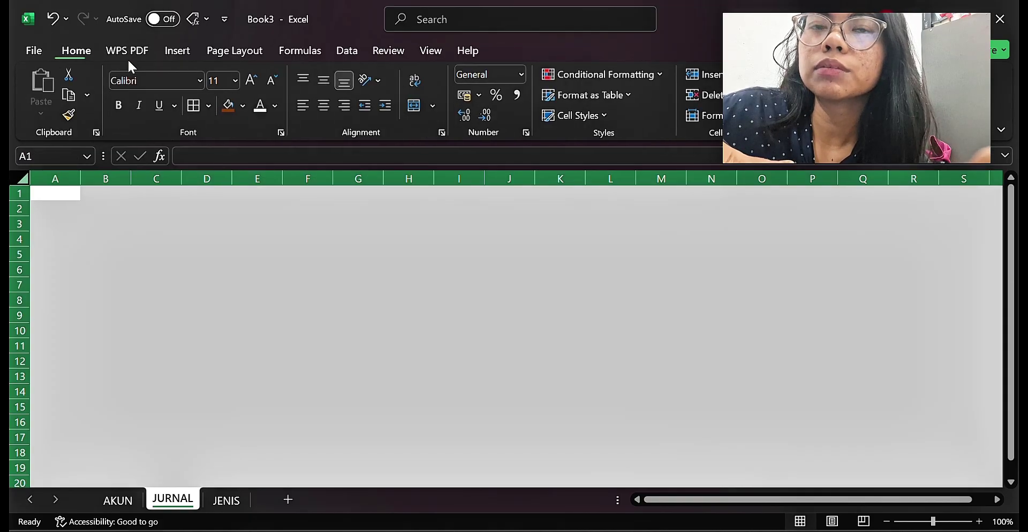
pyautogui.click(201, 82)
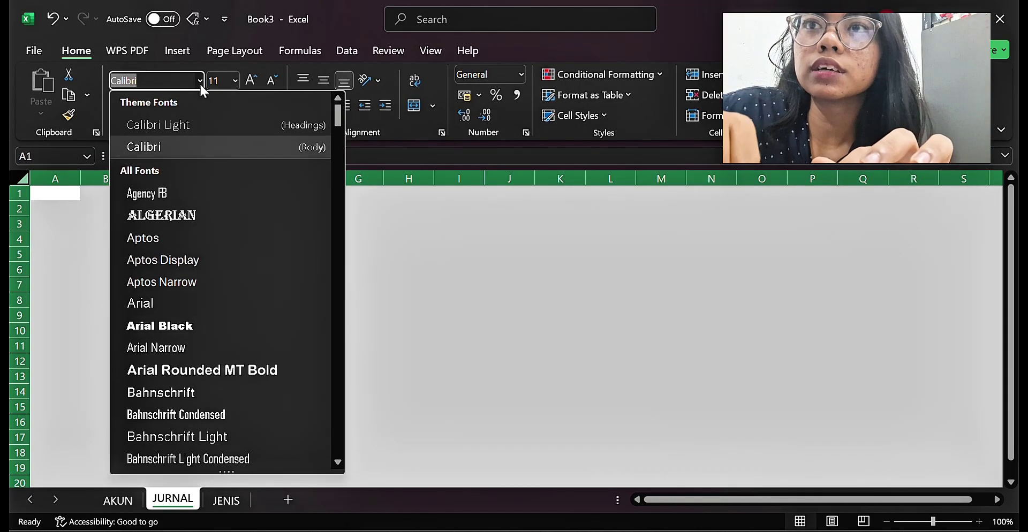
pyautogui.click(188, 263)
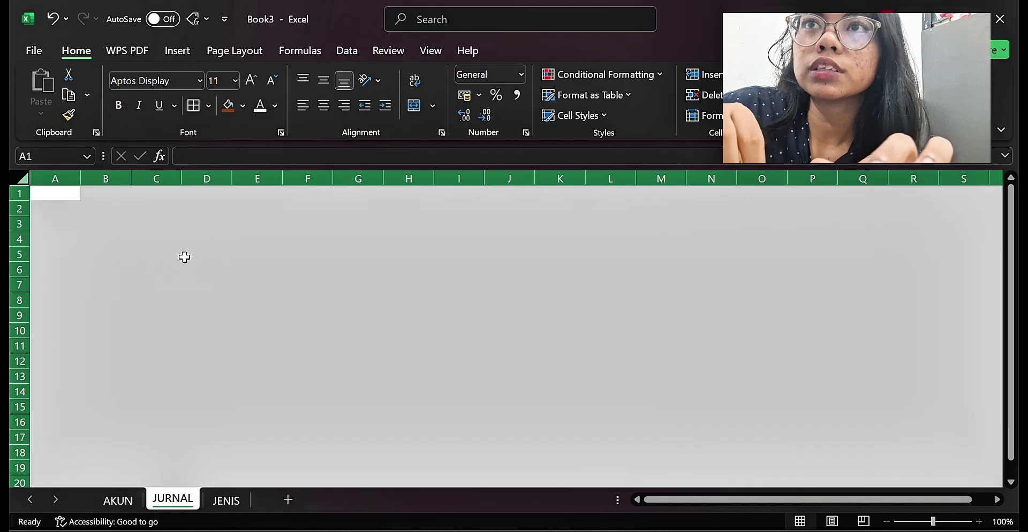
pyautogui.click(318, 80)
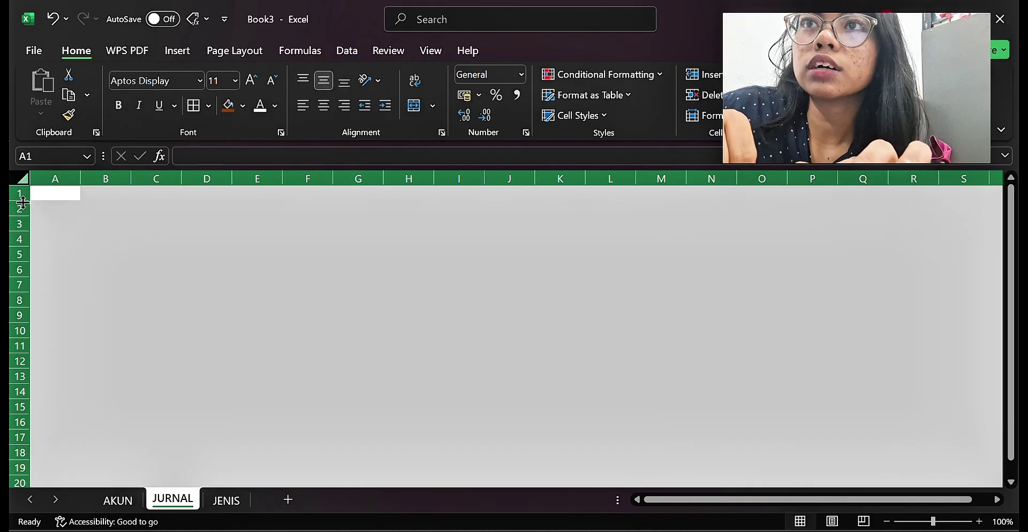
pyautogui.moveTo(23, 203); pyautogui.dragTo(28, 209)
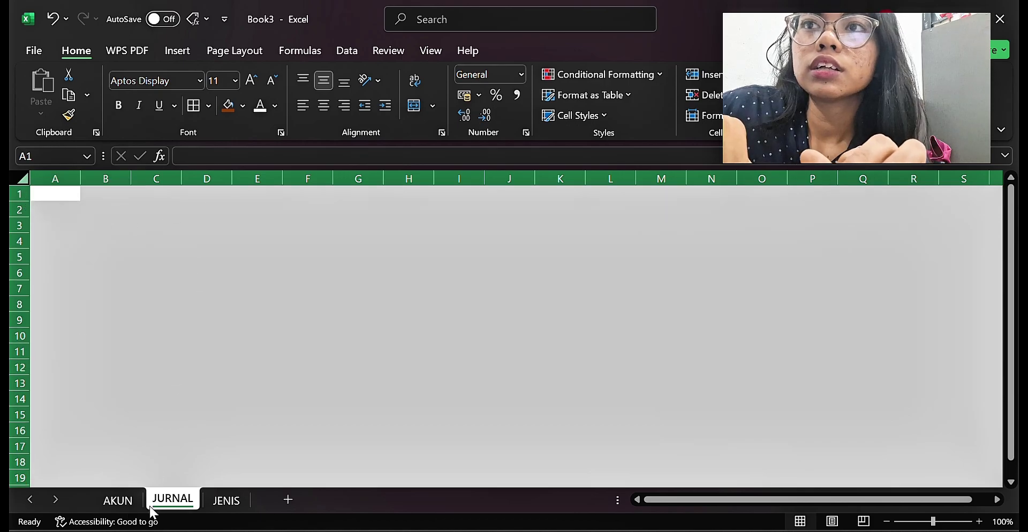
# - Define the name akun_list for column K, the KB 4 column, on the AKUN sheet
pyautogui.click(227, 501)
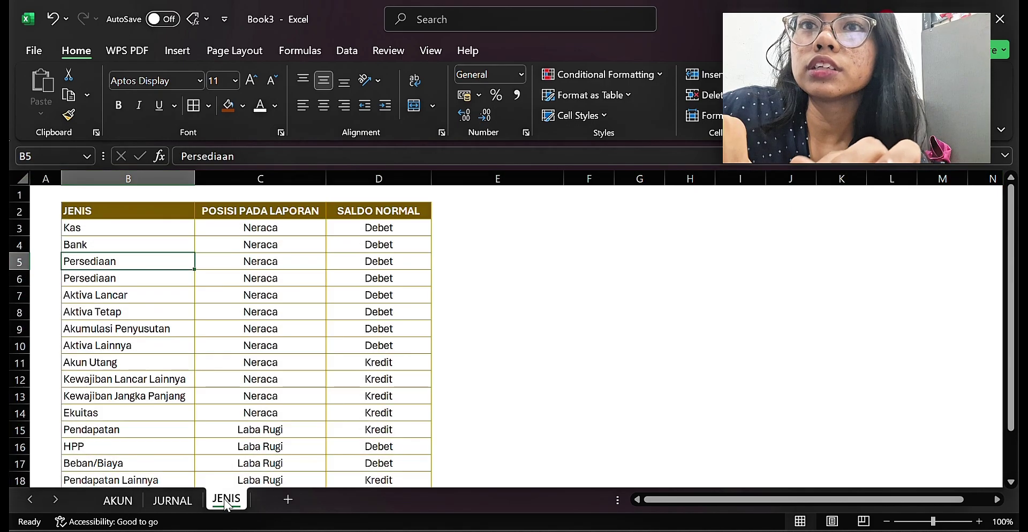
pyautogui.click(118, 500)
pyautogui.click(541, 268)
pyautogui.press('Up')
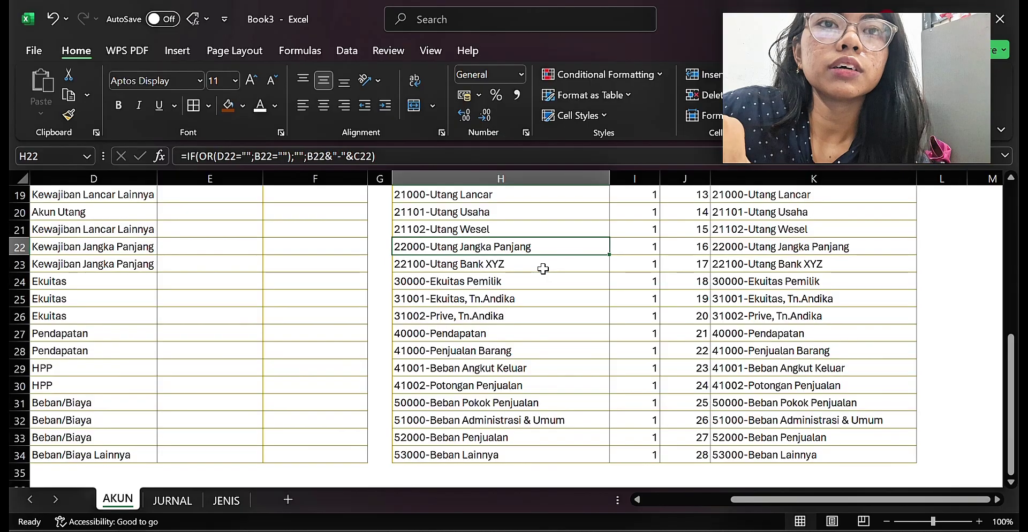
pyautogui.hotkey('ctrl', 'Up')
pyautogui.hotkey('ctrl', 'Up')
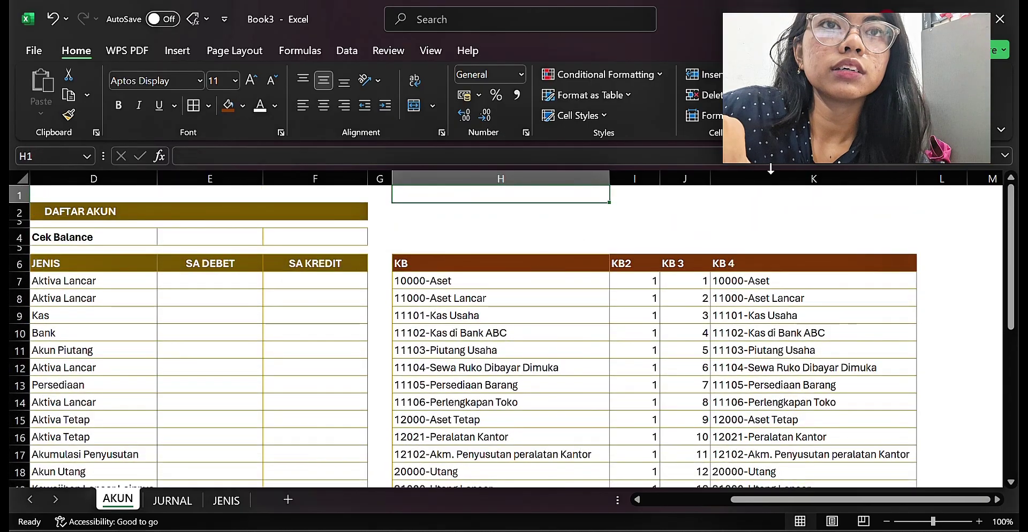
pyautogui.click(781, 263)
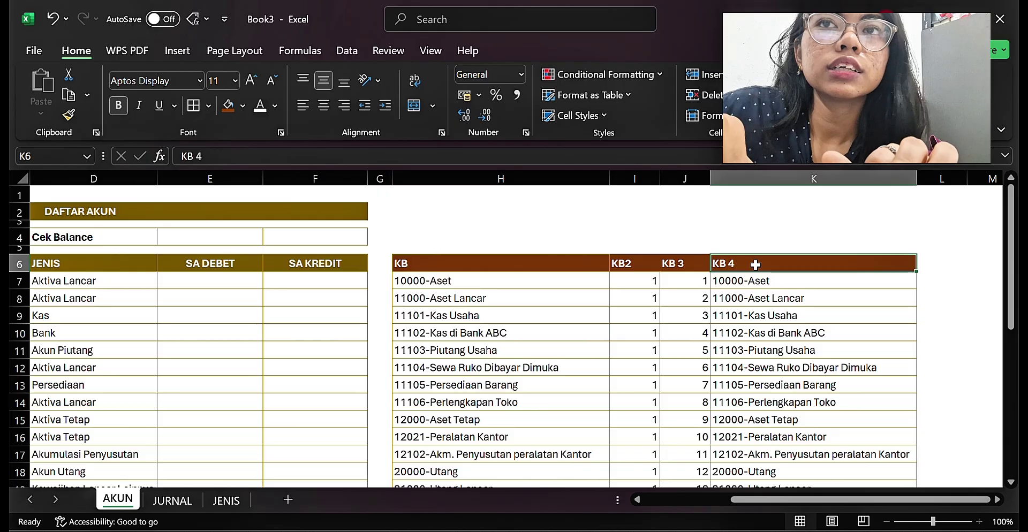
pyautogui.click(757, 283)
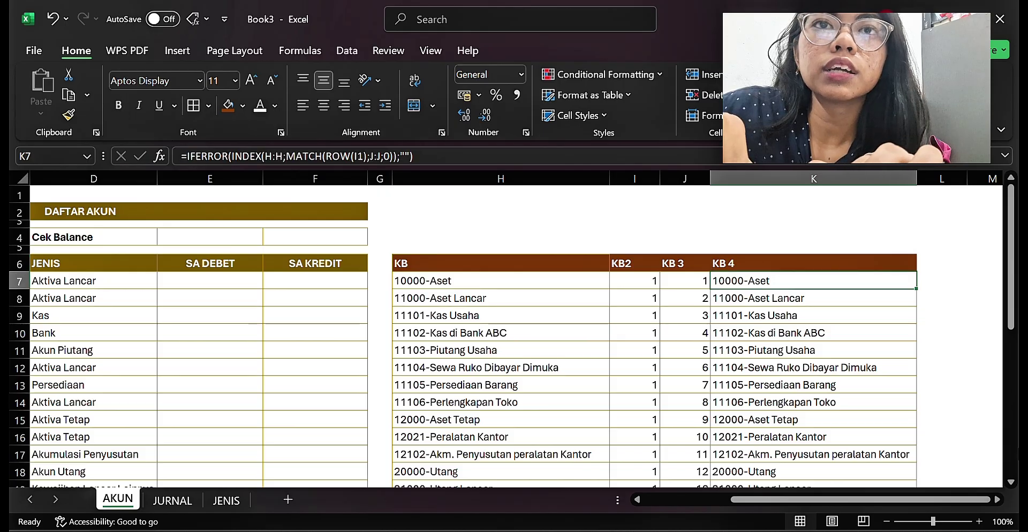
pyautogui.click(1008, 454)
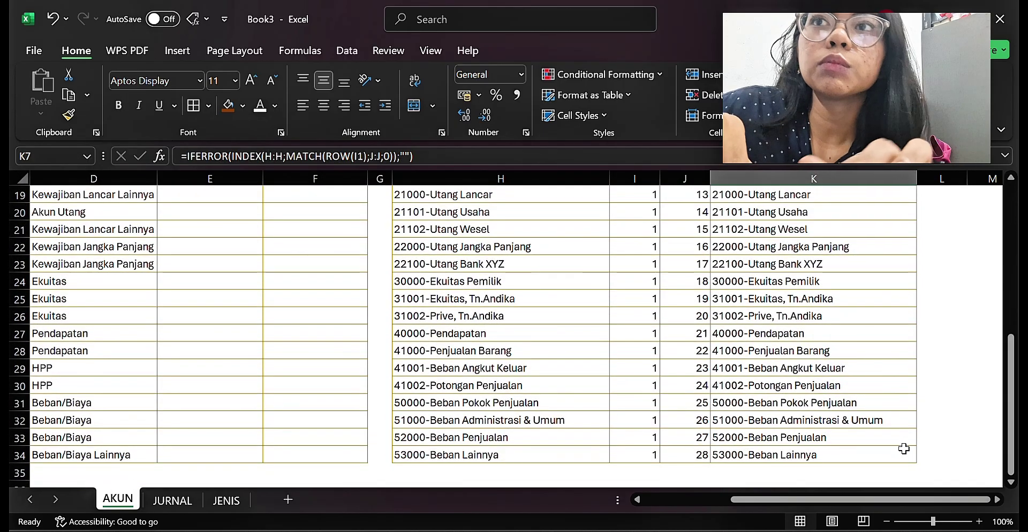
pyautogui.keyDown('shift'); pyautogui.click(902, 452); pyautogui.keyUp('shift')
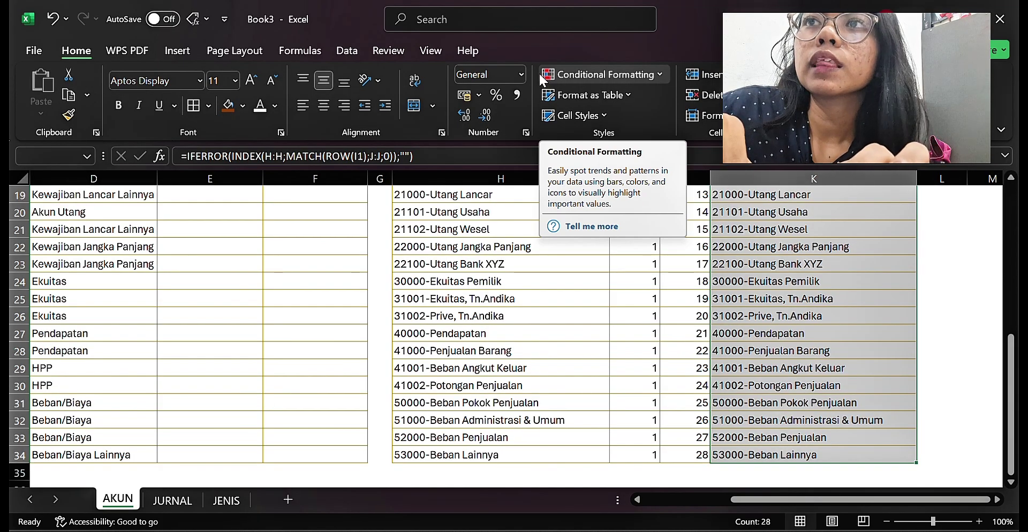
pyautogui.click(66, 158)
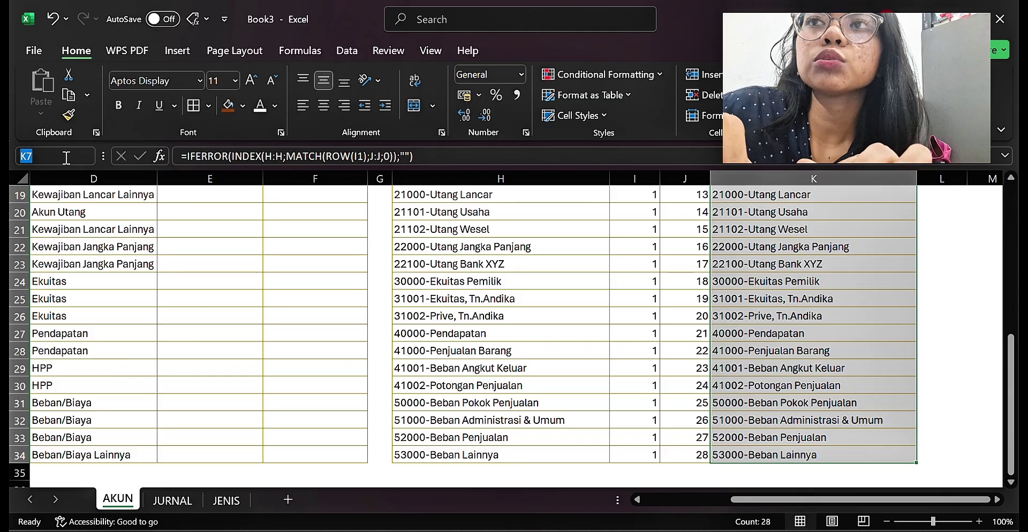
pyautogui.press('BackSpace')
pyautogui.write('akun')
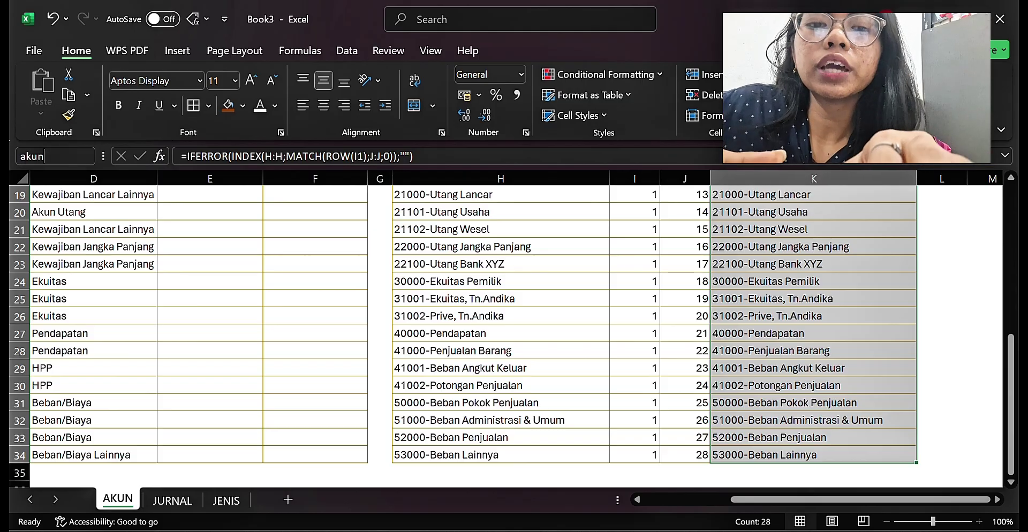
pyautogui.write('_')
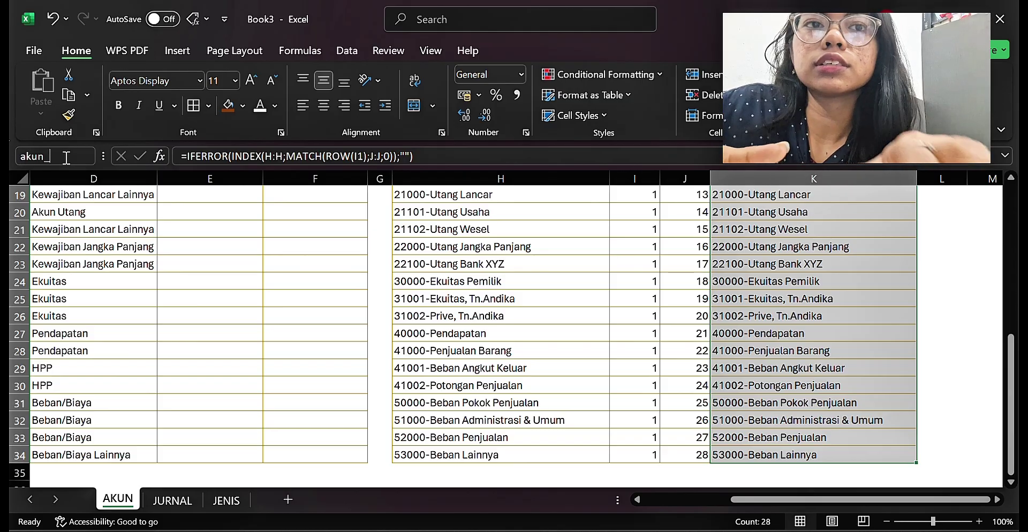
pyautogui.write('list')
pyautogui.press('Return')
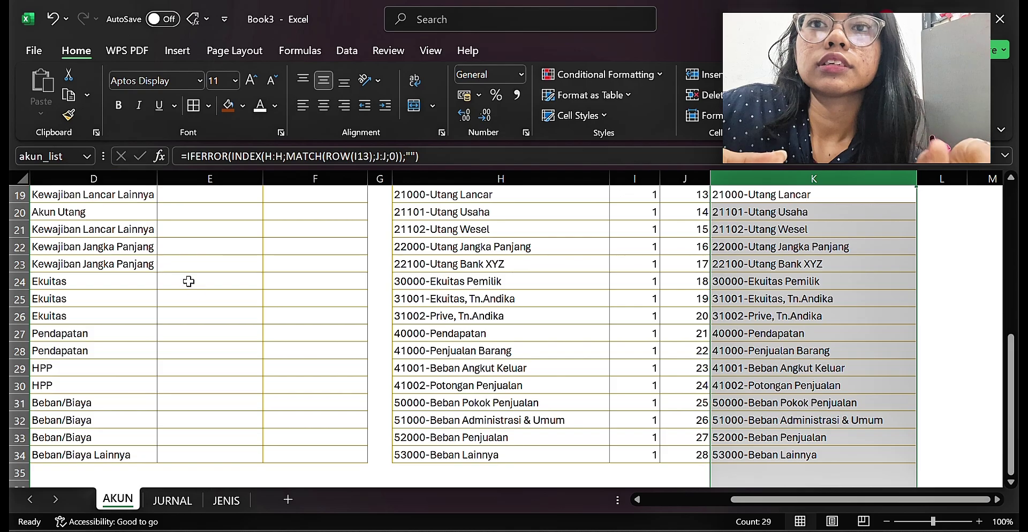
# - Go to the akun_list named range on the AKUN sheet to check which cells it covers
pyautogui.click(360, 363)
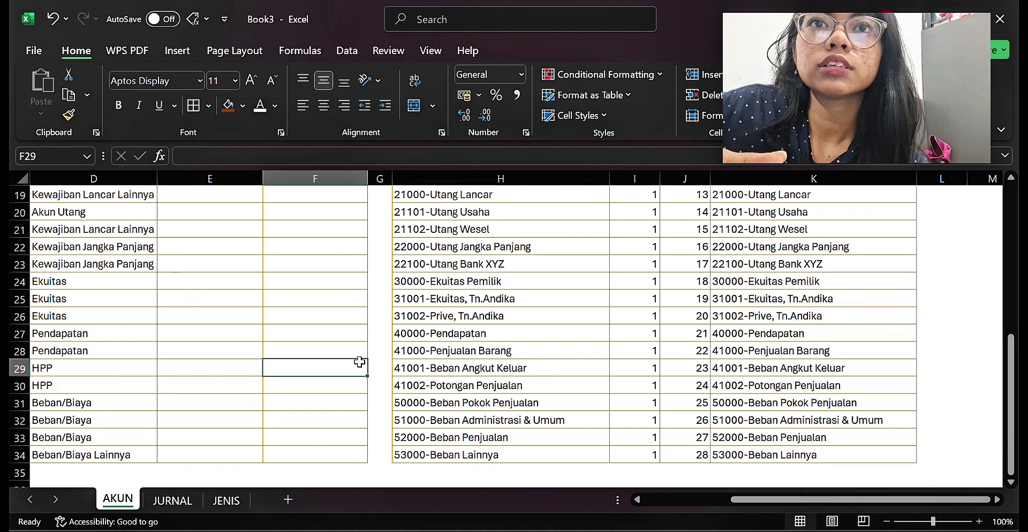
pyautogui.press('Up')
pyautogui.press('Up')
pyautogui.press('Up')
pyautogui.press('Up')
pyautogui.press('Up')
pyautogui.press('Up')
pyautogui.press('Up')
pyautogui.press('Up')
pyautogui.press('Up')
pyautogui.press('Up')
pyautogui.press('Up')
pyautogui.press('Up')
pyautogui.press('Up')
pyautogui.press('Up')
pyautogui.press('Up')
pyautogui.press('Up')
pyautogui.press('Up')
pyautogui.press('Up')
pyautogui.press('Up')
pyautogui.press('Up')
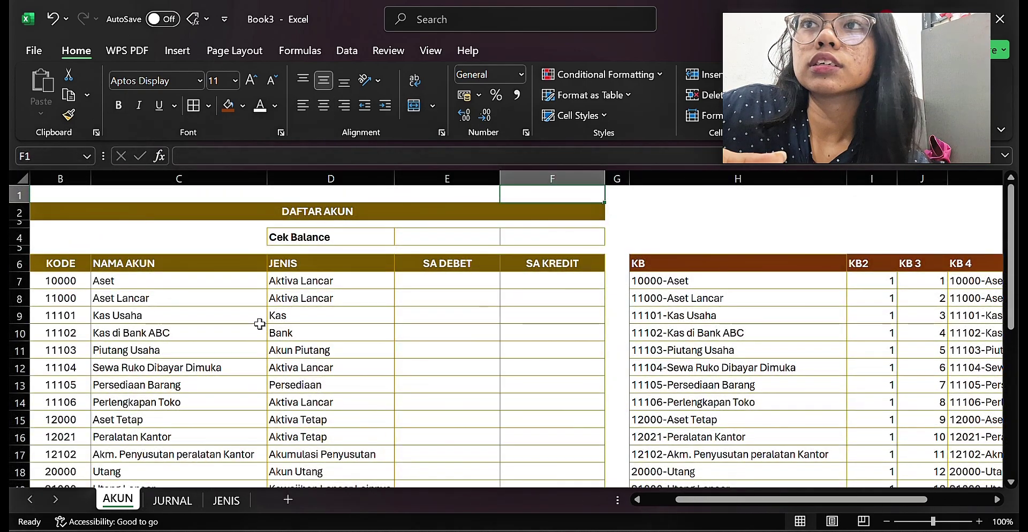
pyautogui.click(93, 154)
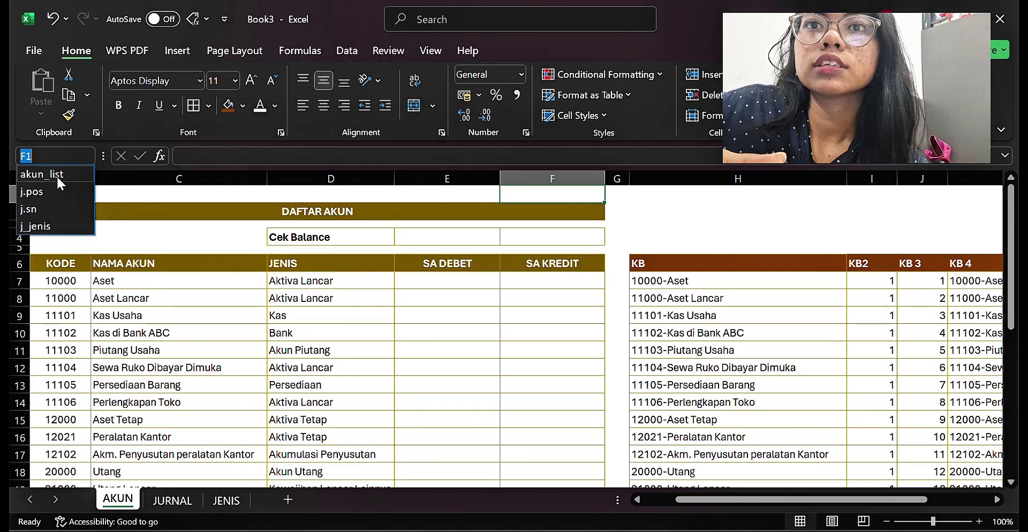
pyautogui.click(56, 175)
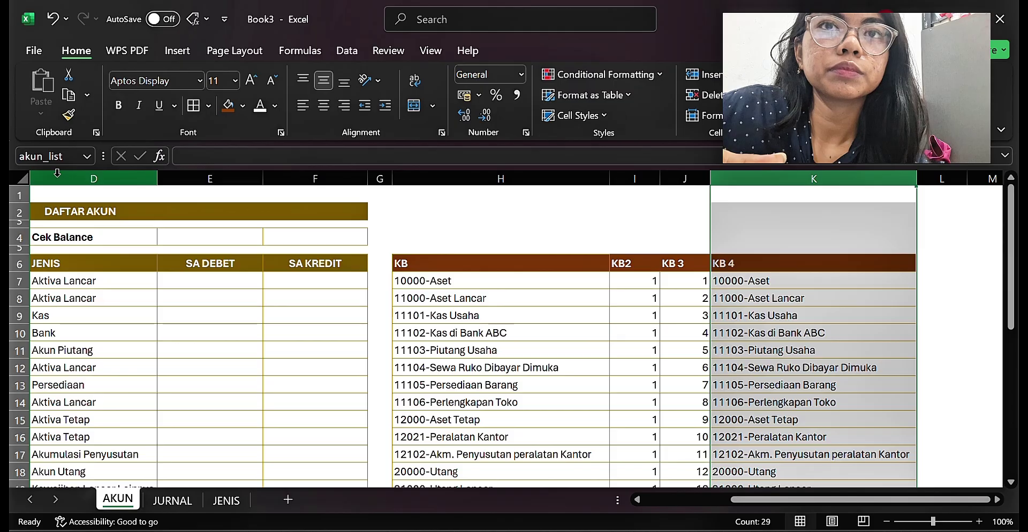
pyautogui.press('Return')
pyautogui.click(364, 279)
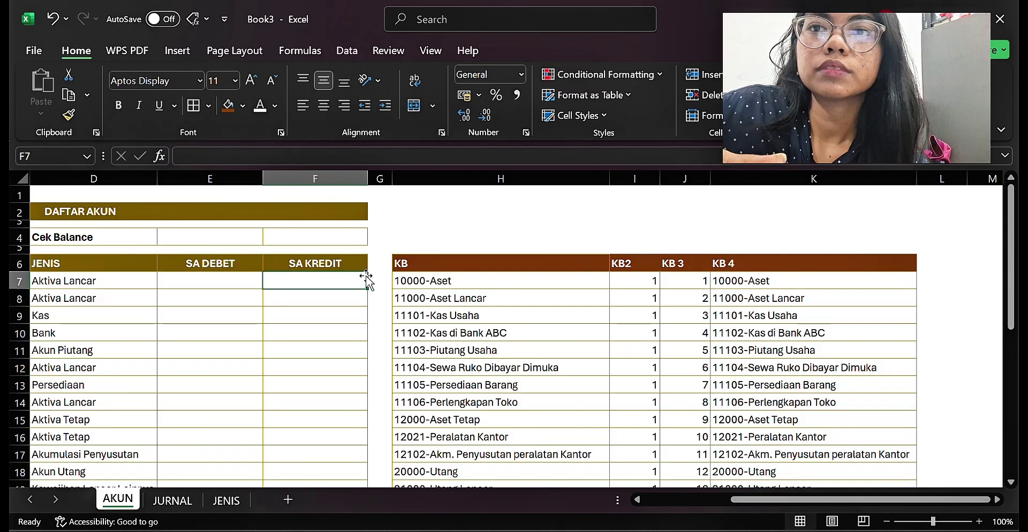
# - Narrow column A on the JURNAL sheet to about half its width
pyautogui.click(172, 499)
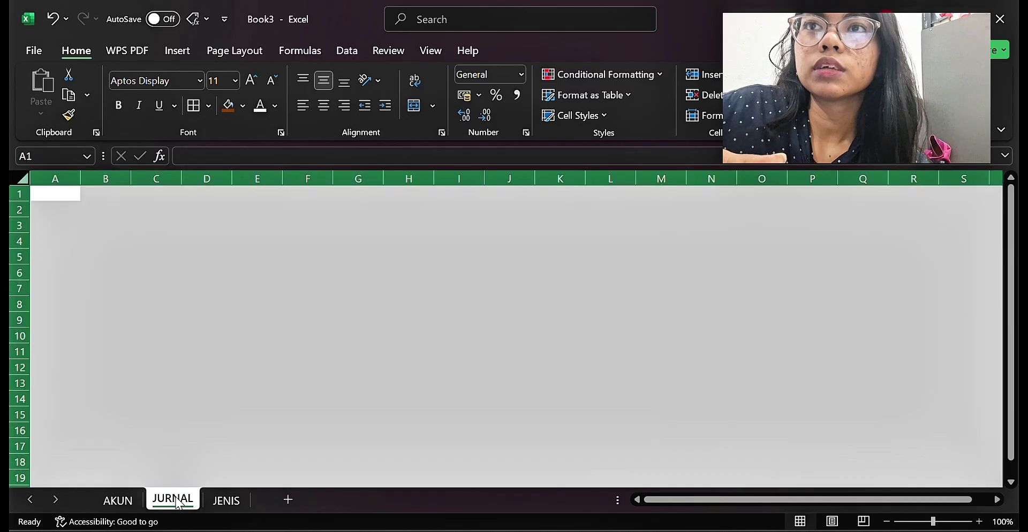
pyautogui.click(162, 245)
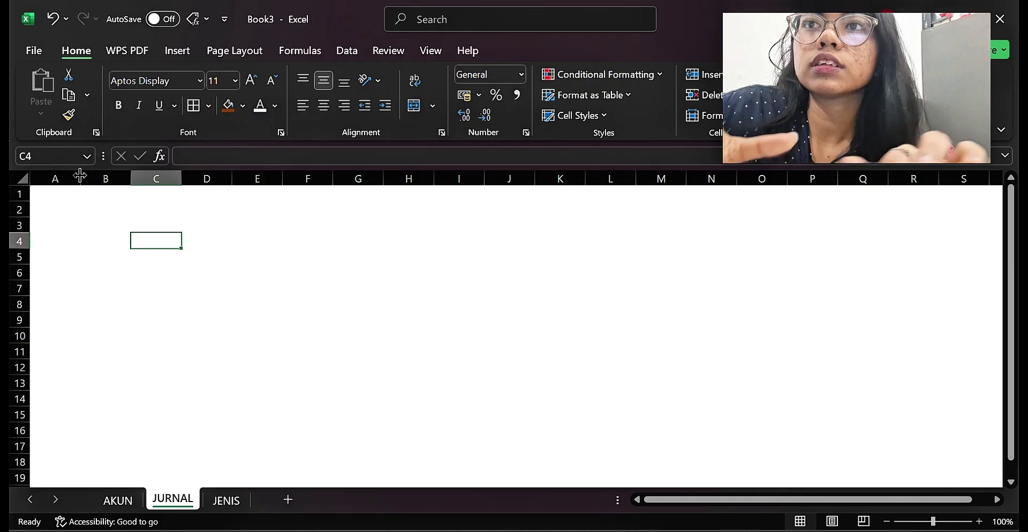
pyautogui.moveTo(81, 178); pyautogui.dragTo(55, 174)
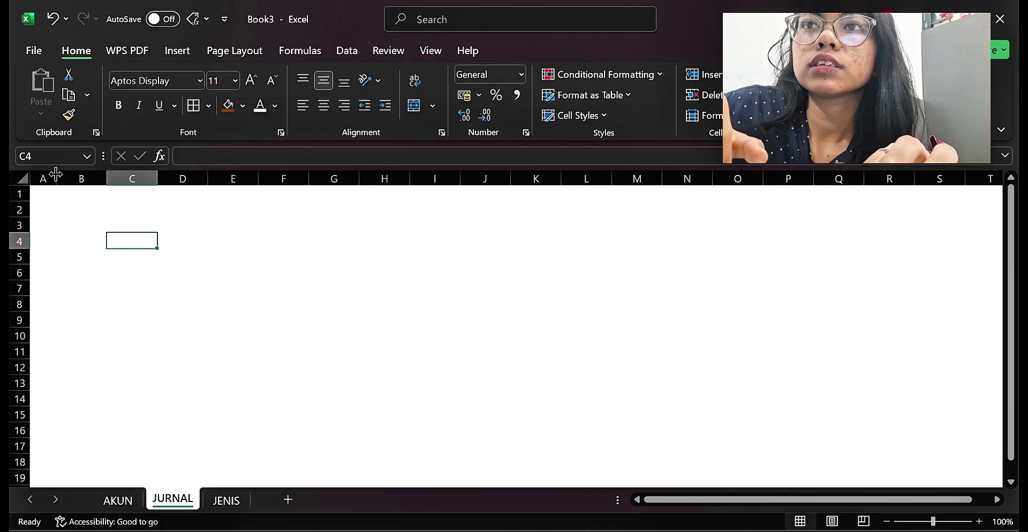
# - Enter the title JURNAL TRANSAKSI in cell B2 of the JURNAL sheet
pyautogui.click(90, 208)
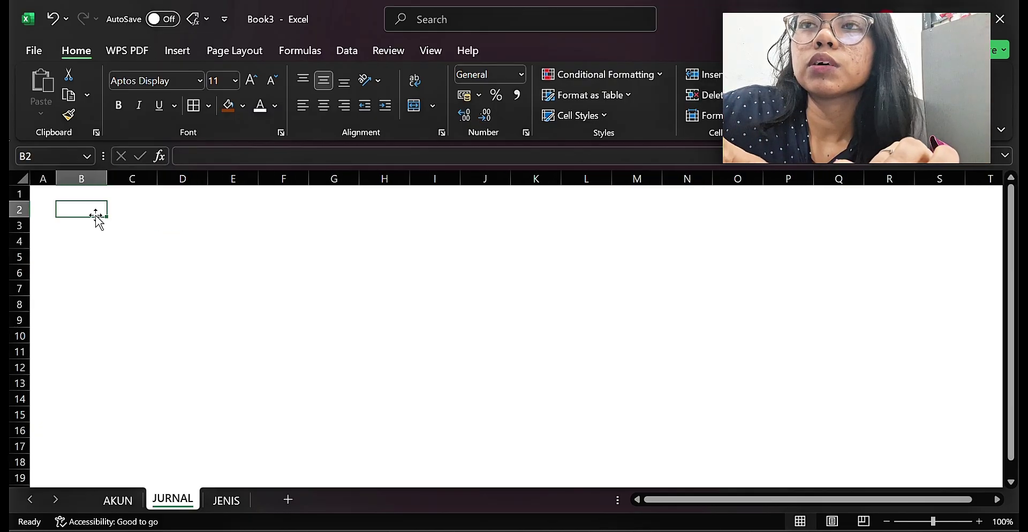
pyautogui.write('JURNAL TRA')
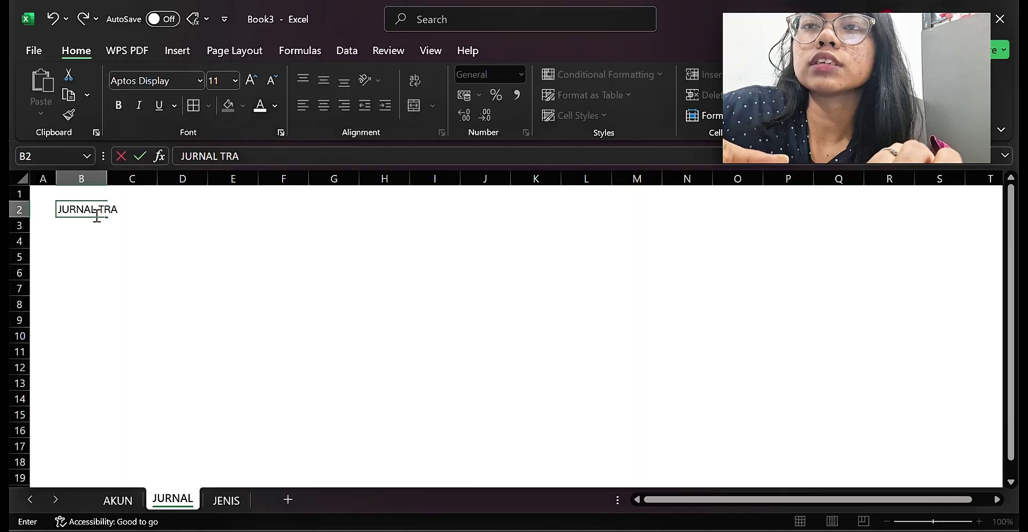
pyautogui.write('NSA')
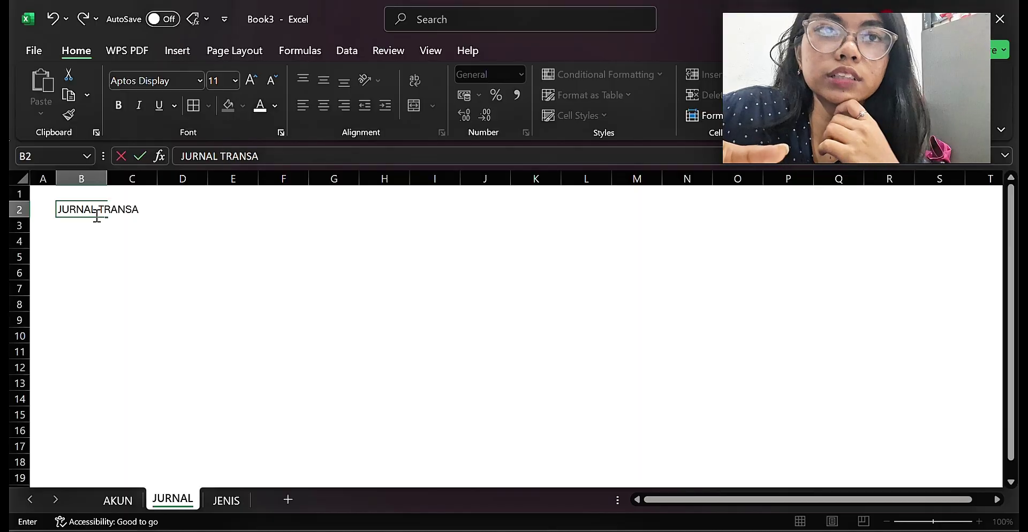
pyautogui.write('KSI')
pyautogui.press('Return')
pyautogui.press('Return')
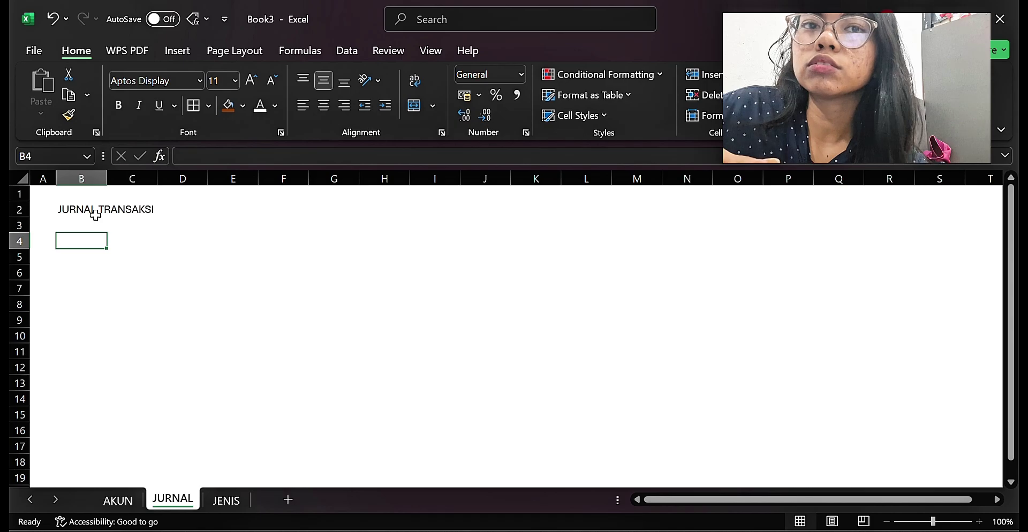
# - Enter the column header TANGGAL in cell B4 of the JURNAL sheet
pyautogui.write('KODE')
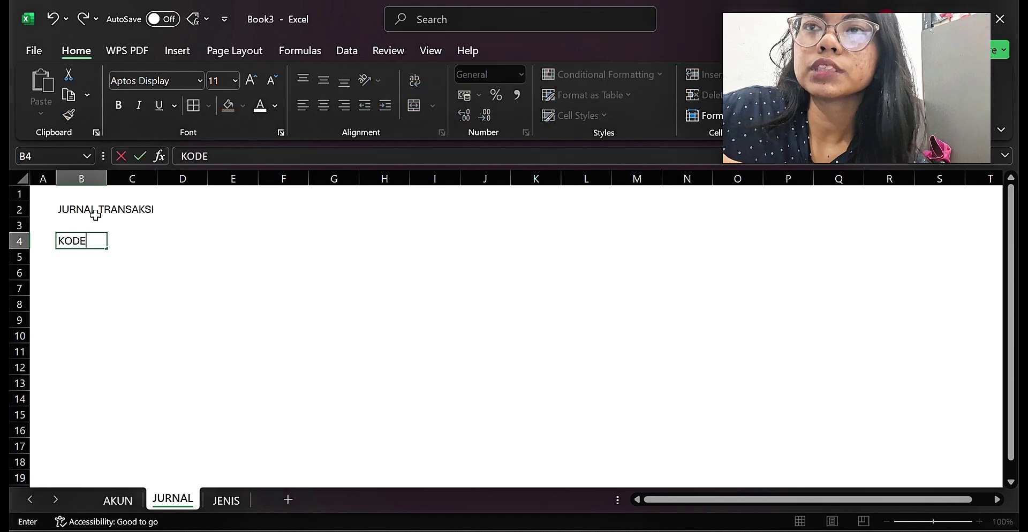
pyautogui.press('BackSpace')
pyautogui.press('BackSpace')
pyautogui.press('BackSpace')
pyautogui.write('TANGGAL')
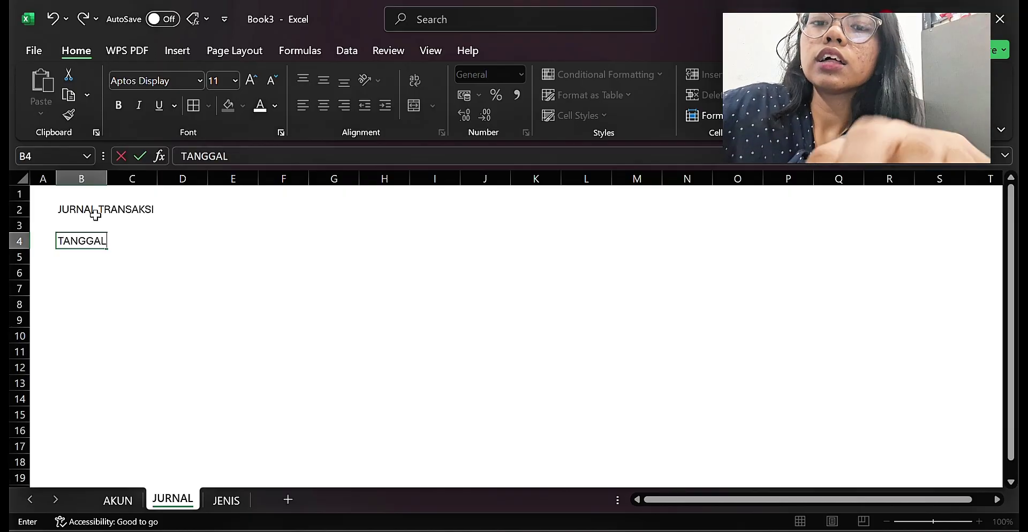
pyautogui.press('Tab')
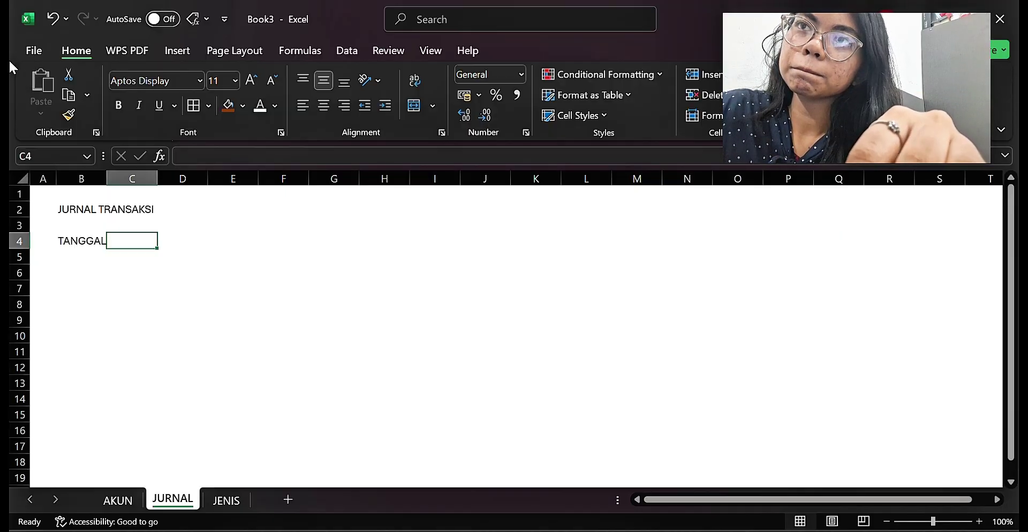
# - Enter the headers NO. BUKTI in cell C4 and KETERANGAN TRANSAKSI in cell D4
pyautogui.write('NO.')
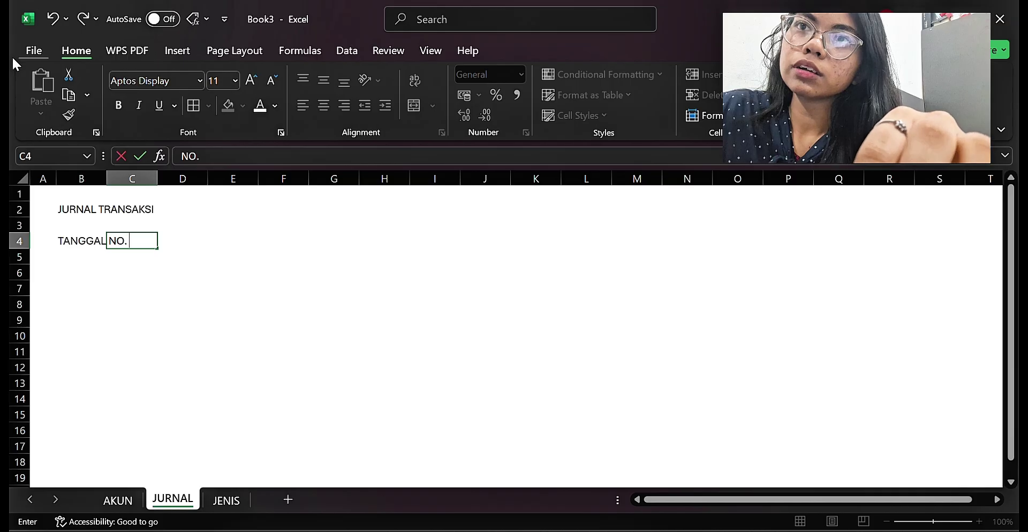
pyautogui.write(' BUKTI')
pyautogui.press('Tab')
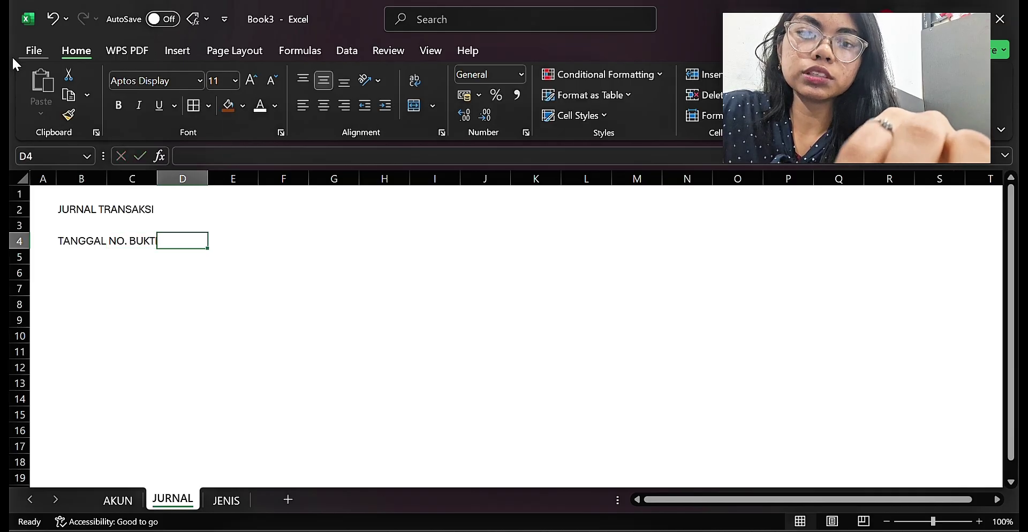
pyautogui.write('KETE')
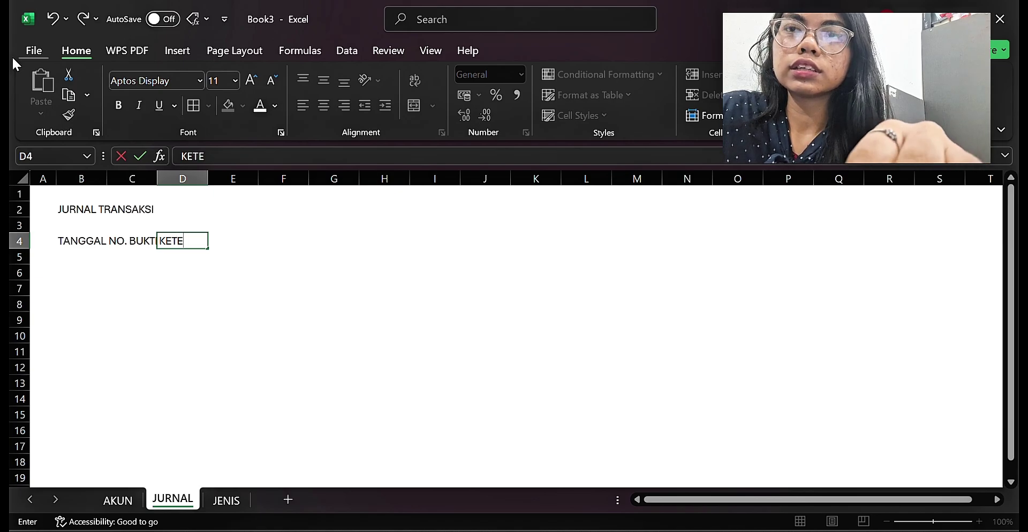
pyautogui.write('RANGAN')
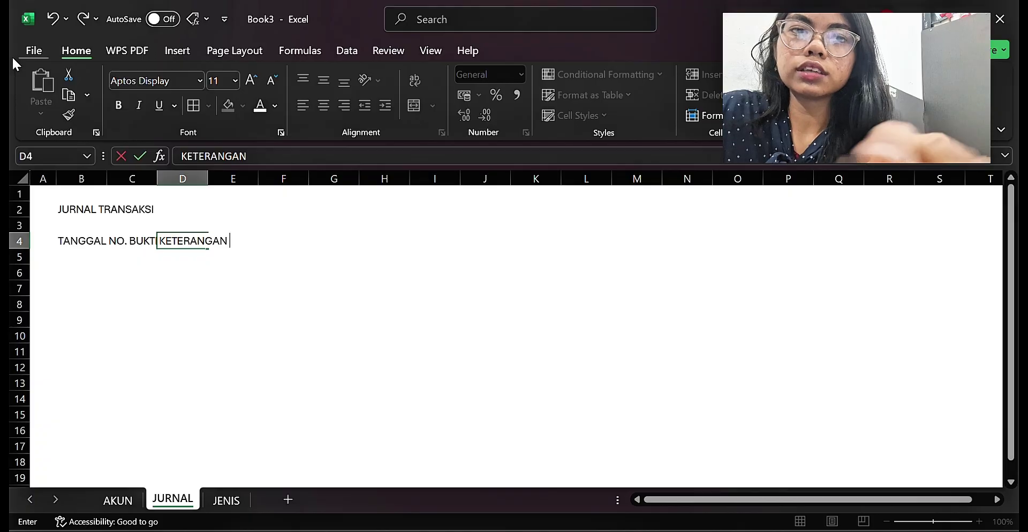
pyautogui.write(' TRANSAKSI')
pyautogui.press('Tab')
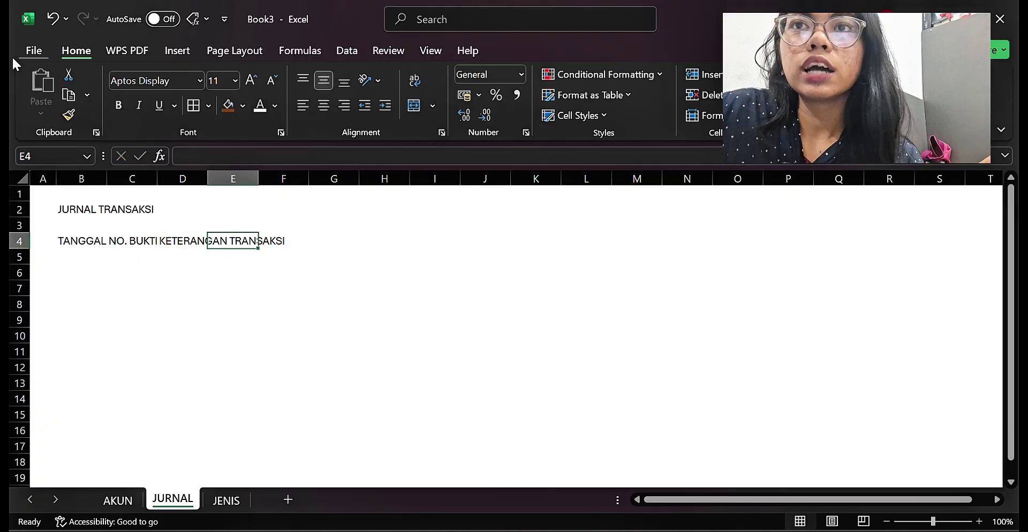
# - Enter the headers KB in cell E4 and AKUN DEBET in cell F4
pyautogui.write('KB')
pyautogui.press('Tab')
pyautogui.write('AKU')
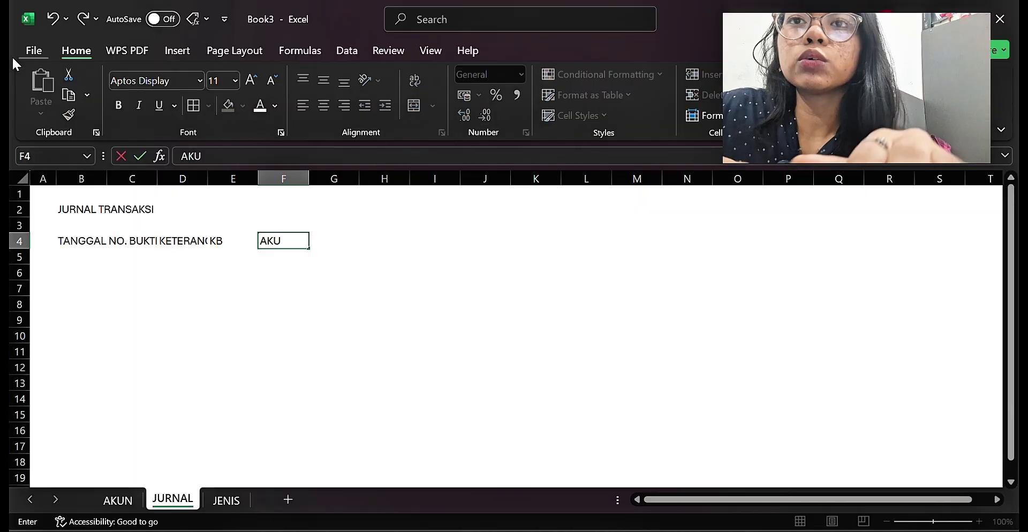
pyautogui.write('N DEBET')
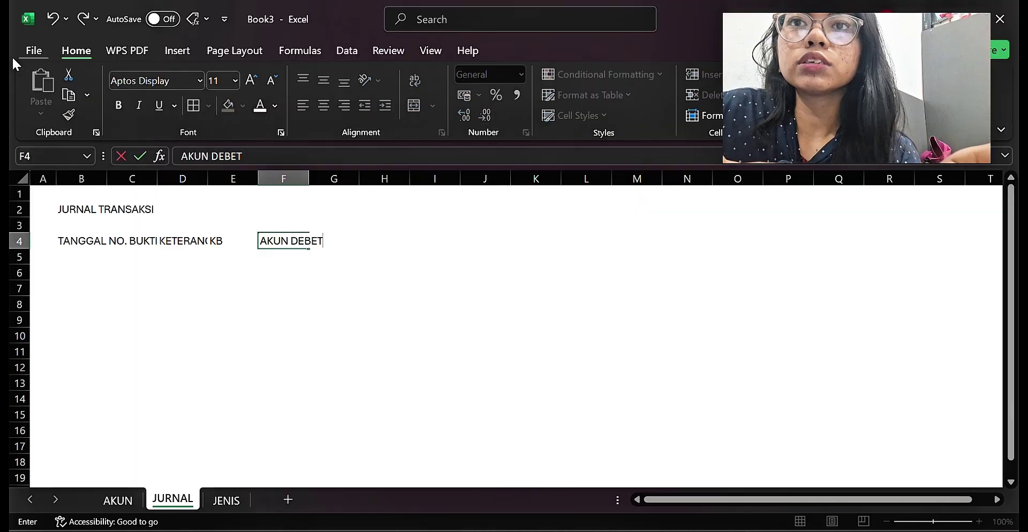
pyautogui.press('Tab')
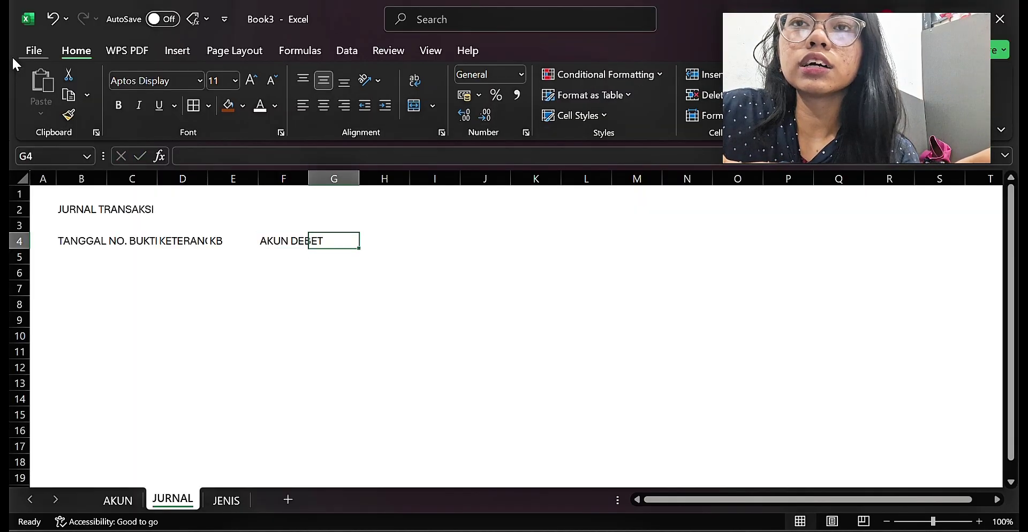
# - Enter the headers AKUN KREDIT in cell G4 and JUMLAH in cell H4
pyautogui.write('AK')
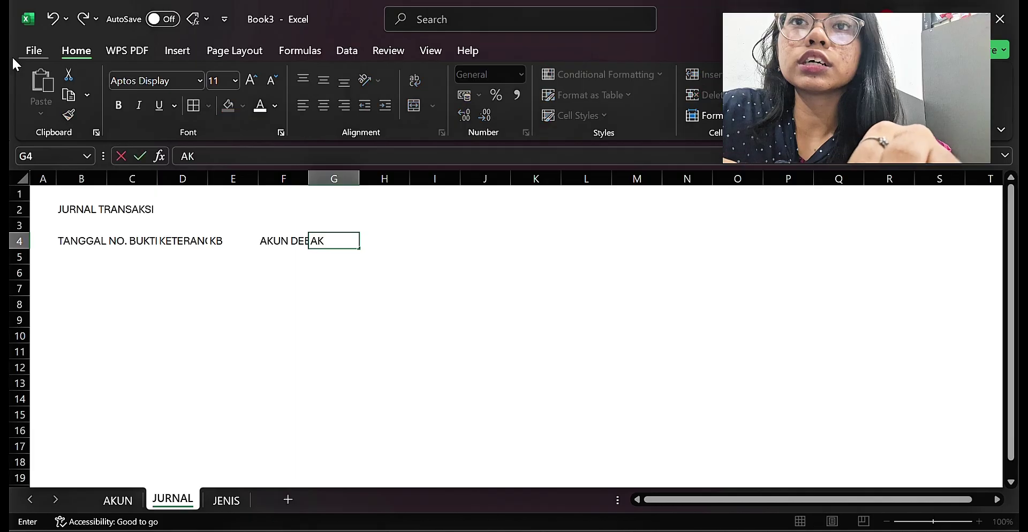
pyautogui.write('UN KREDI')
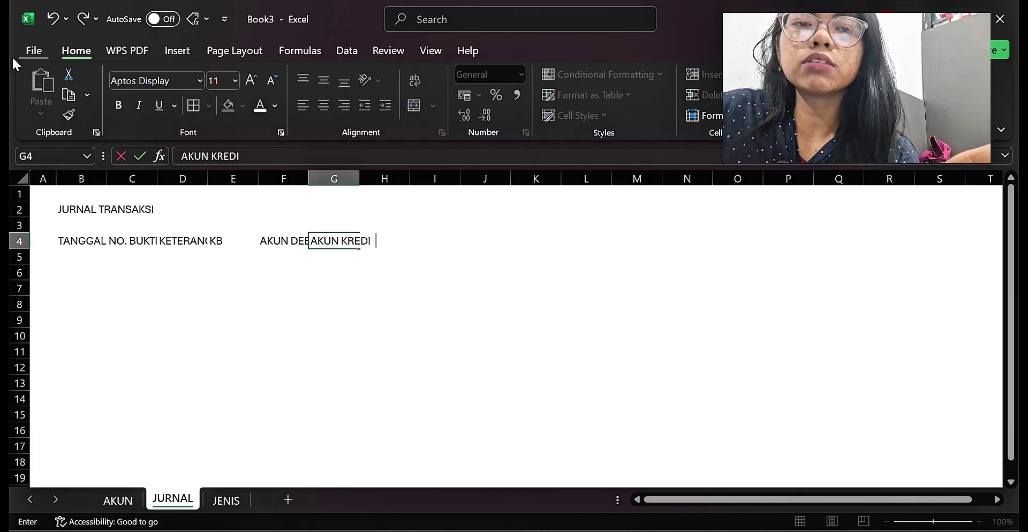
pyautogui.write('T')
pyautogui.press('Tab')
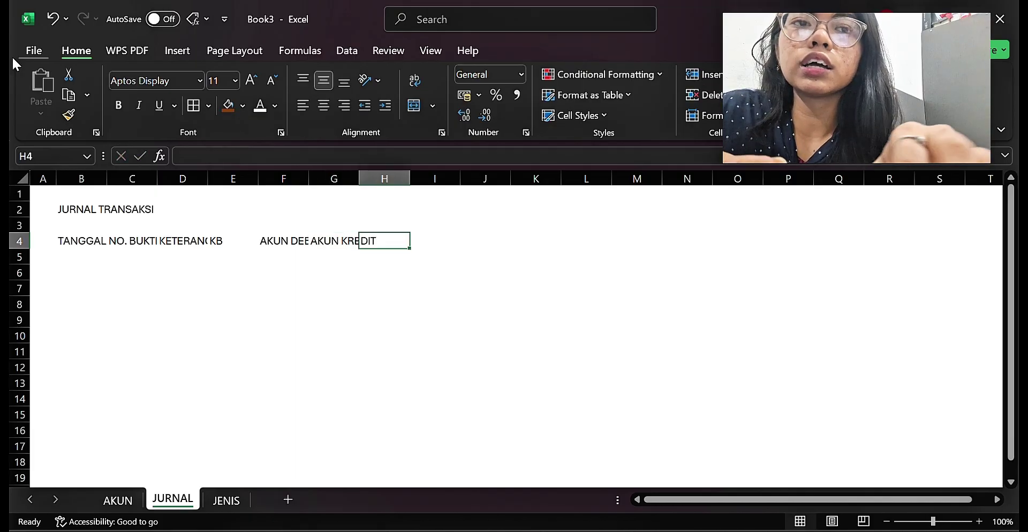
pyautogui.write('JUMLAH')
pyautogui.press('Return')
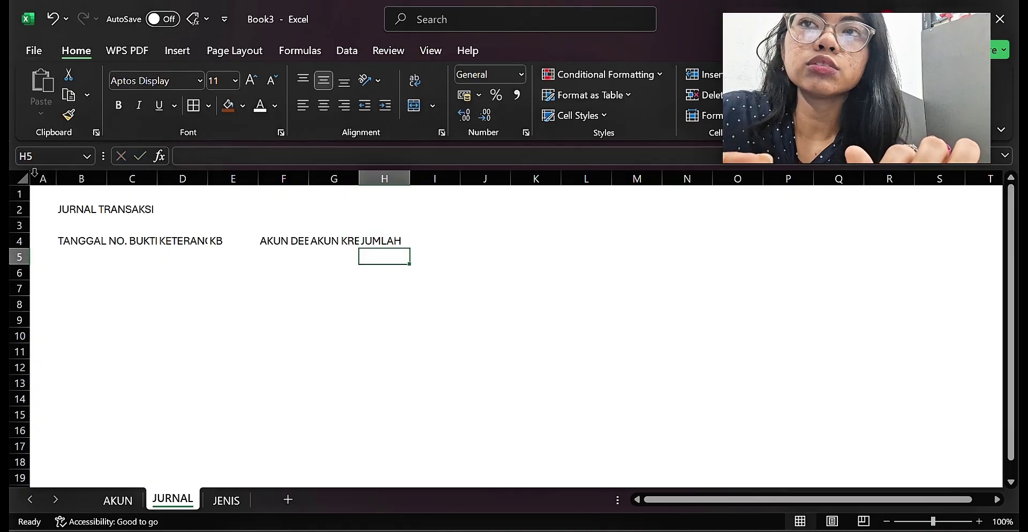
# - Format the title row B2:H2 with bold white text on a dark brown fill
pyautogui.click(74, 211)
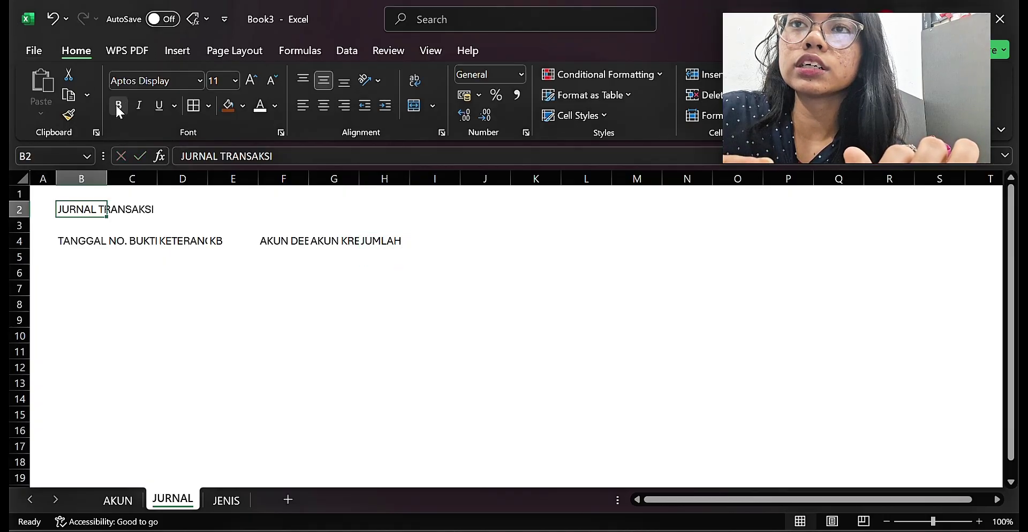
pyautogui.hotkey('shift', 'Right')
pyautogui.hotkey('shift', 'Right')
pyautogui.hotkey('shift', 'Right')
pyautogui.hotkey('shift', 'Right')
pyautogui.hotkey('shift', 'Right')
pyautogui.hotkey('shift', 'Right')
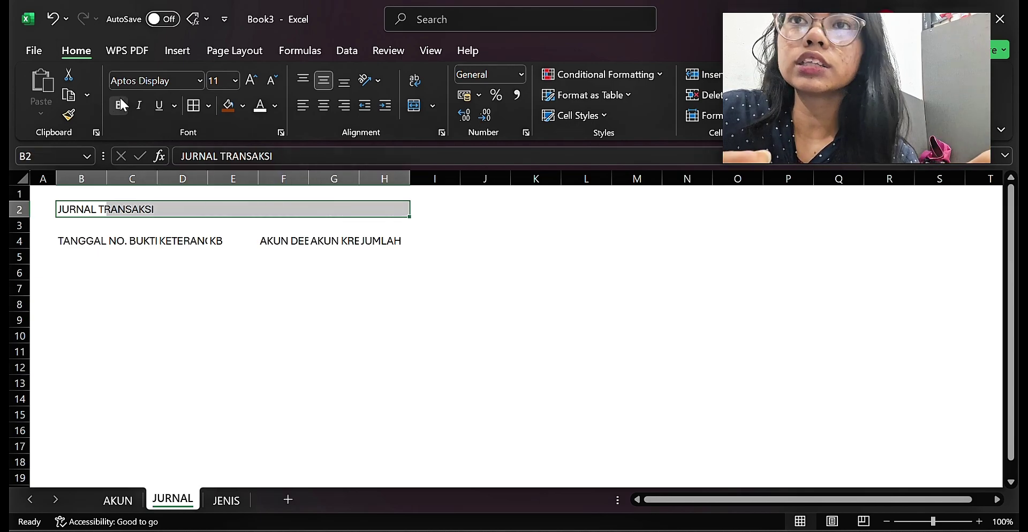
pyautogui.click(118, 107)
pyautogui.click(261, 109)
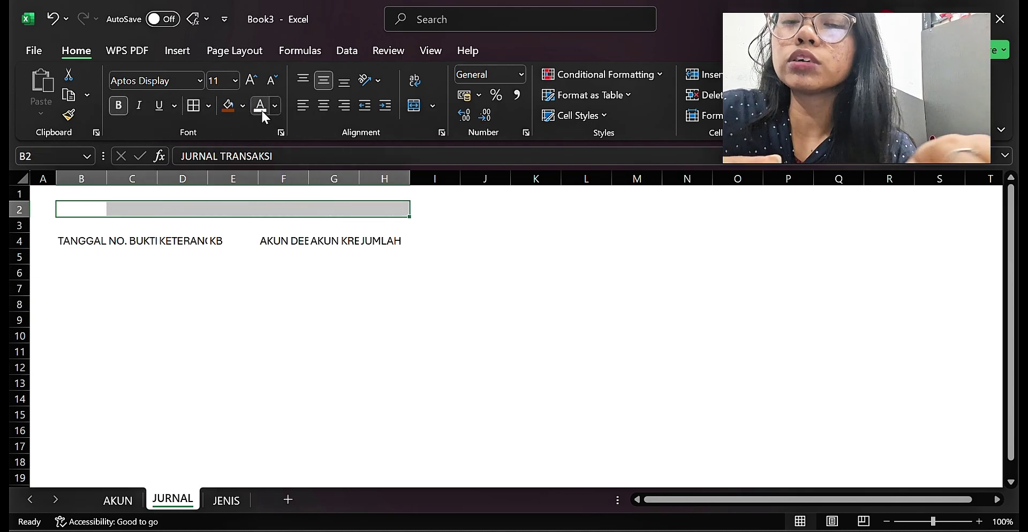
pyautogui.click(227, 106)
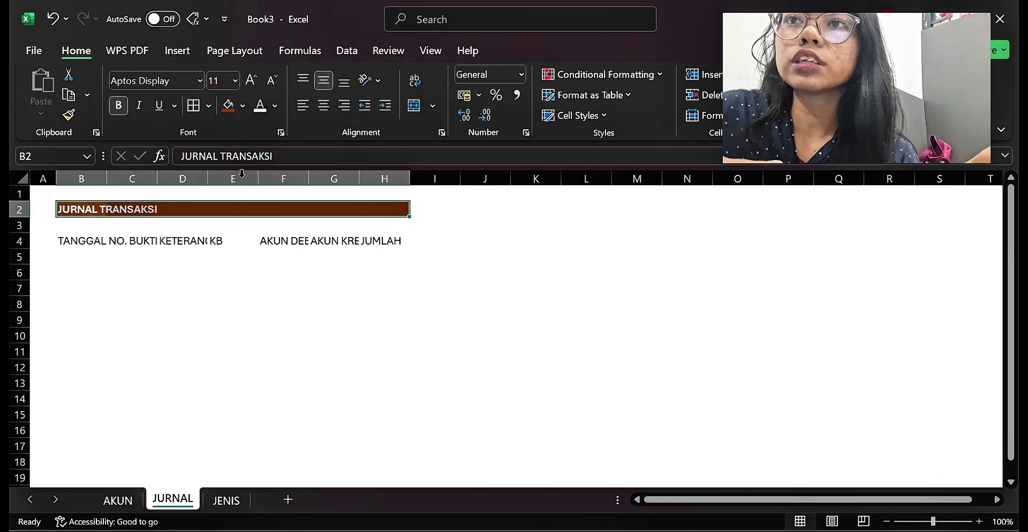
# - Widen columns B, C, D, F, G and H so the row 4 headers fit, with column D the widest
pyautogui.click(103, 243)
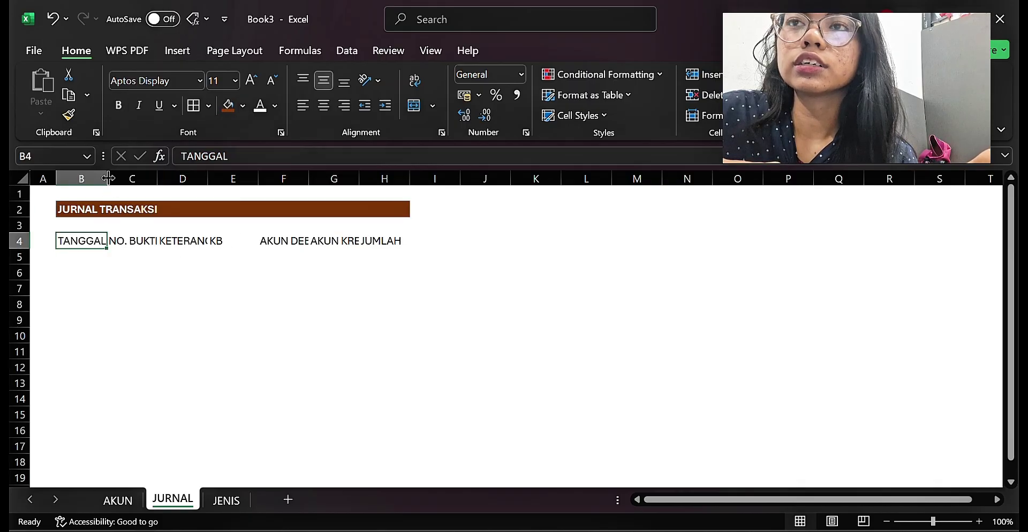
pyautogui.moveTo(109, 178); pyautogui.dragTo(382, 185)
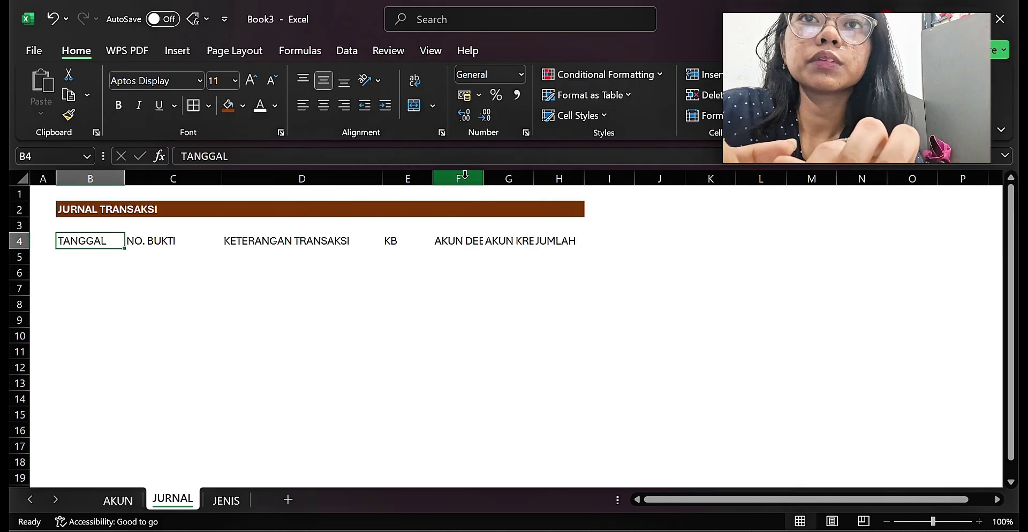
pyautogui.moveTo(484, 178); pyautogui.dragTo(746, 186)
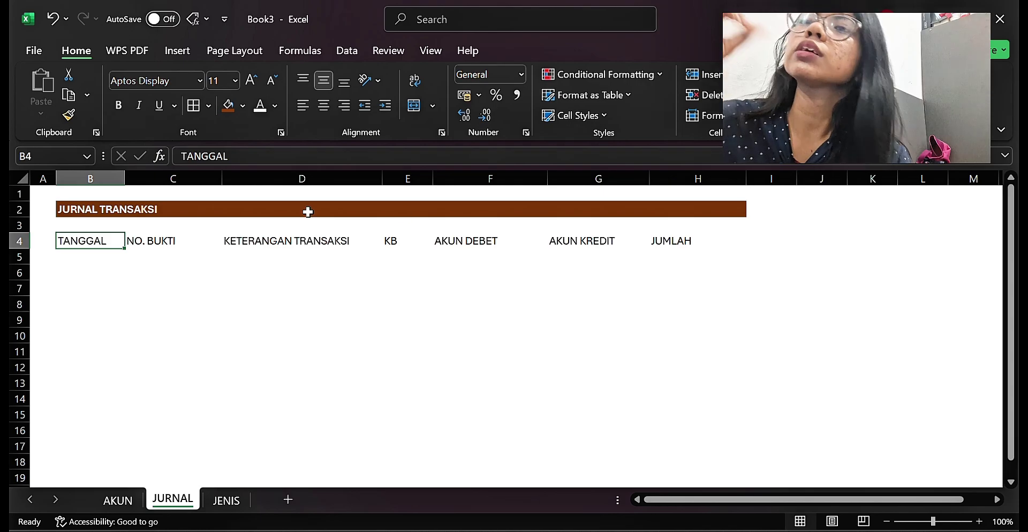
# - Make the header row B4:H4, from TANGGAL to JUMLAH, bold
pyautogui.hotkey('shift', 'Right')
pyautogui.hotkey('shift', 'Right')
pyautogui.hotkey('shift', 'Right')
pyautogui.hotkey('shift', 'Right')
pyautogui.hotkey('shift', 'Right')
pyautogui.hotkey('shift', 'Right')
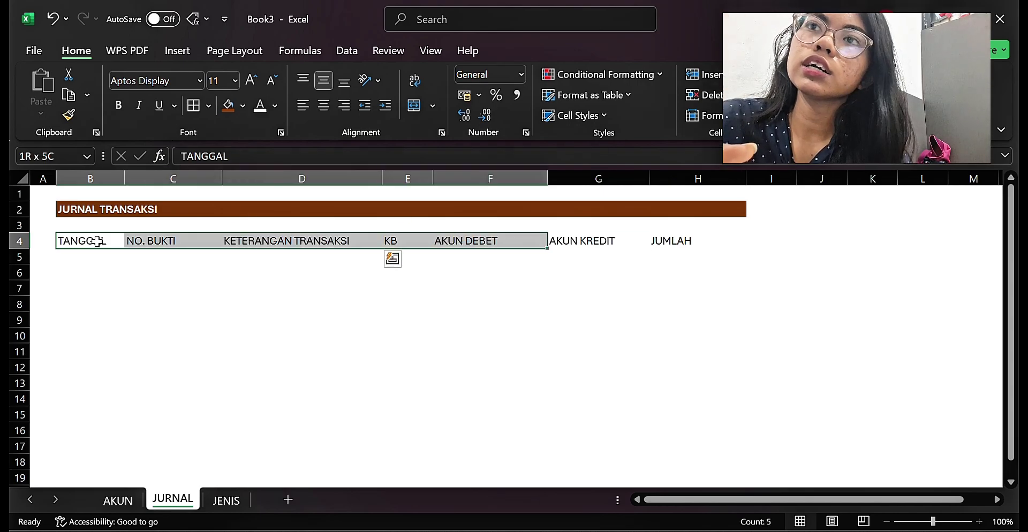
pyautogui.click(118, 106)
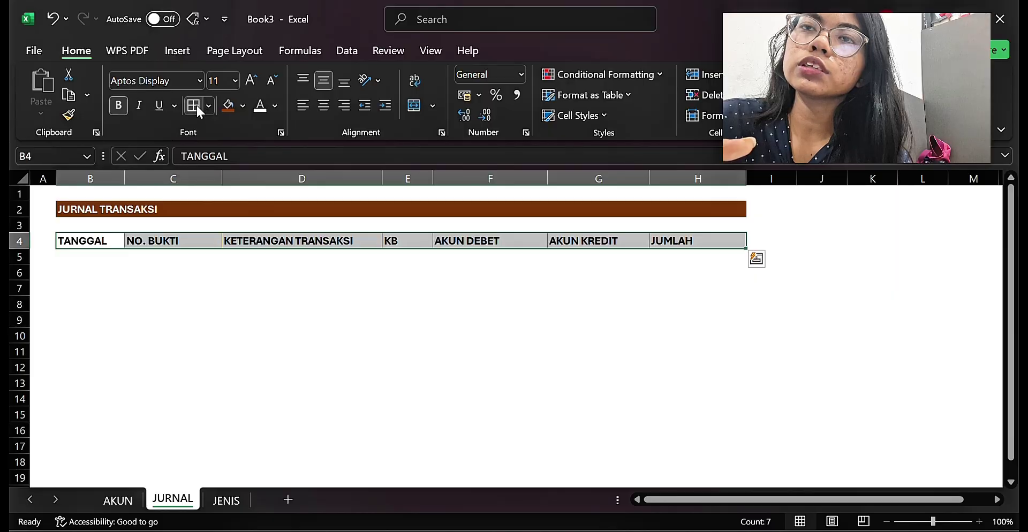
# - Center the column headings in B4:H4 and format them with a brown fill and white text
pyautogui.click(323, 105)
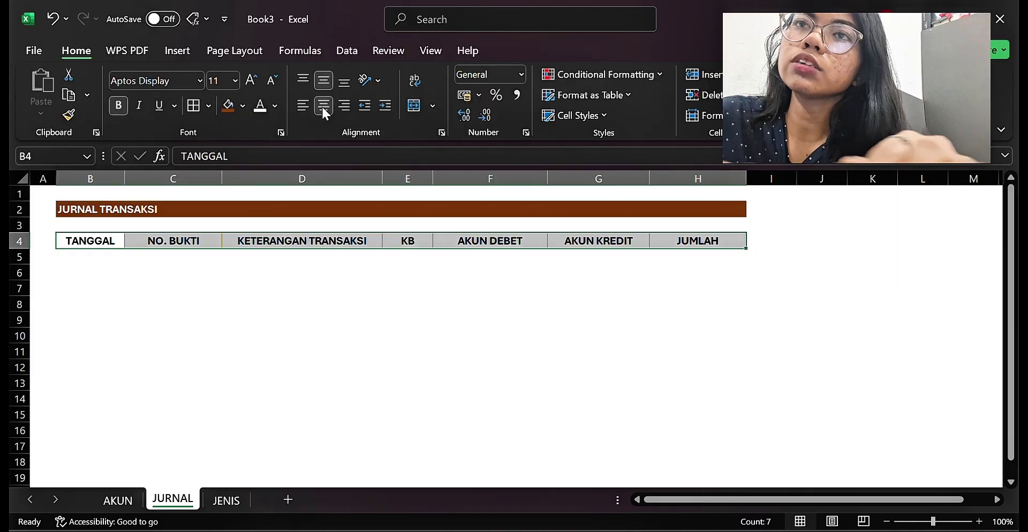
pyautogui.click(232, 104)
pyautogui.click(263, 107)
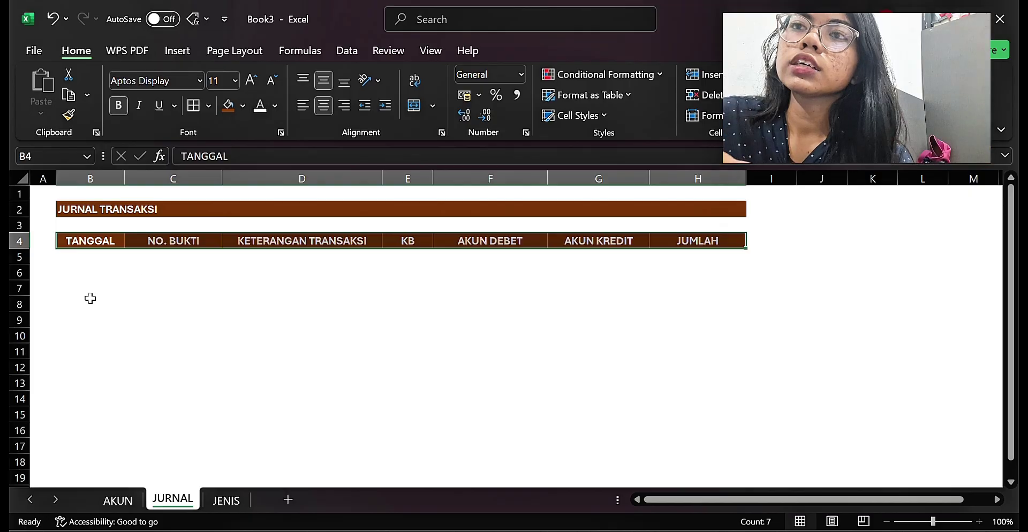
# - Apply borders to all cells of the journal's entry area, B5:H25
pyautogui.click(96, 256)
pyautogui.moveTo(96, 256); pyautogui.dragTo(98, 258)
pyautogui.hotkey('shift', 'Right')
pyautogui.hotkey('shift', 'Right')
pyautogui.hotkey('shift', 'Right')
pyautogui.hotkey('shift', 'Right')
pyautogui.hotkey('shift', 'Right')
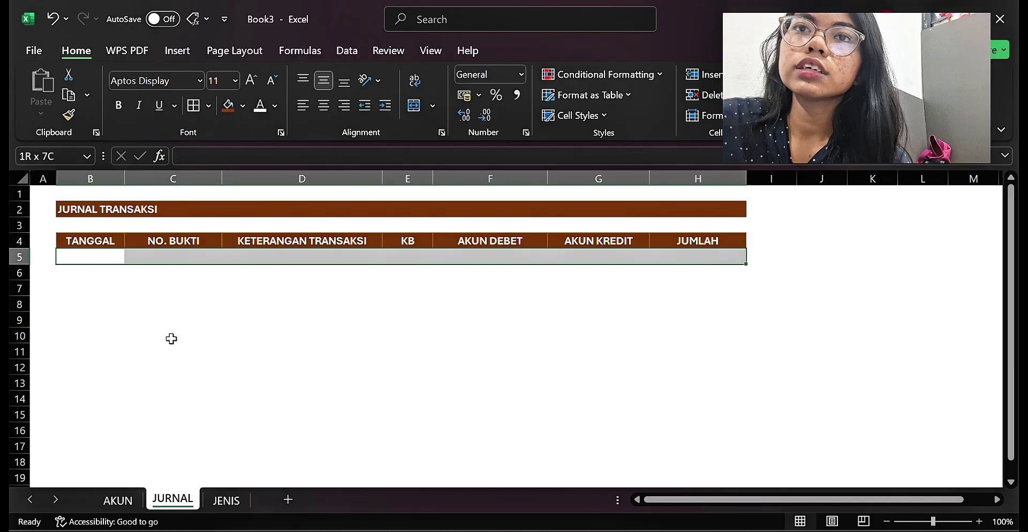
pyautogui.scroll(-5, 1015, 483)
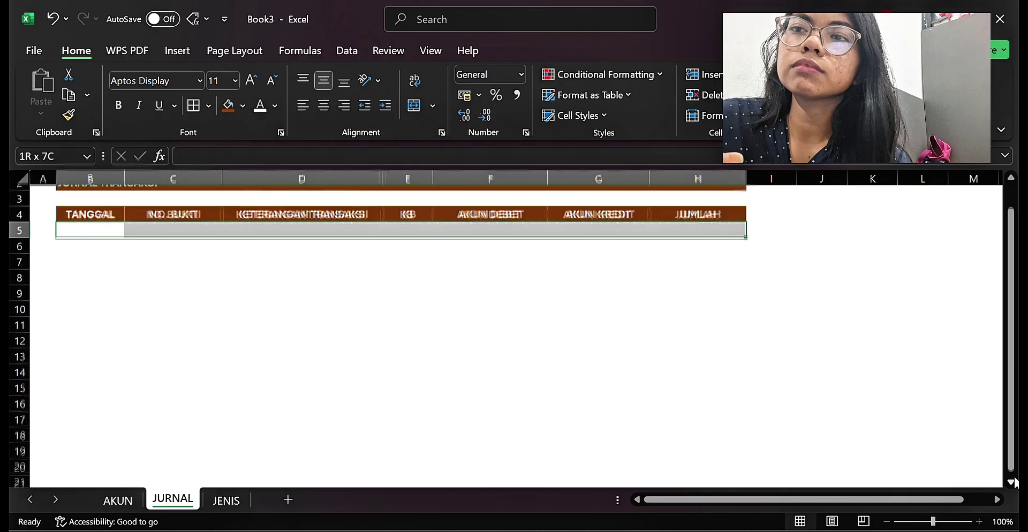
pyautogui.click(1015, 483)
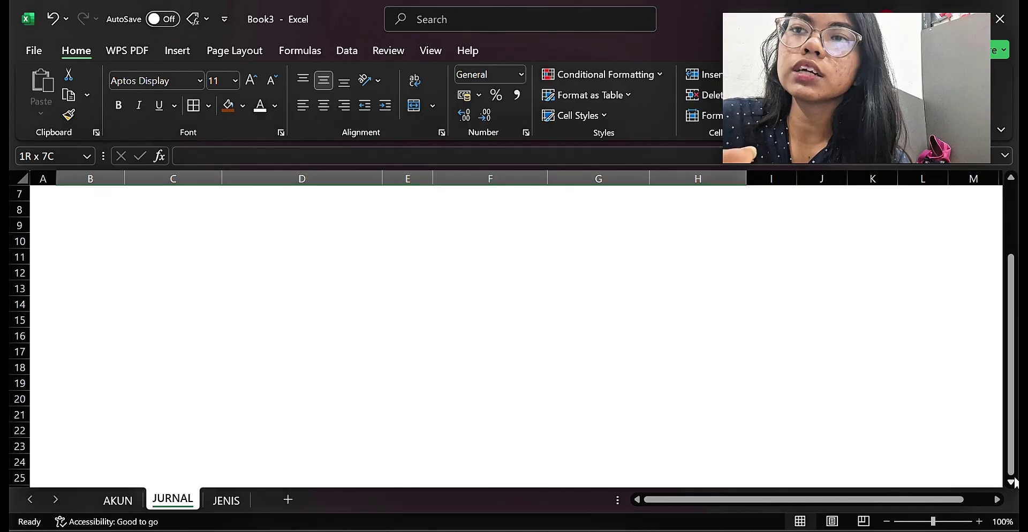
pyautogui.click(1015, 483)
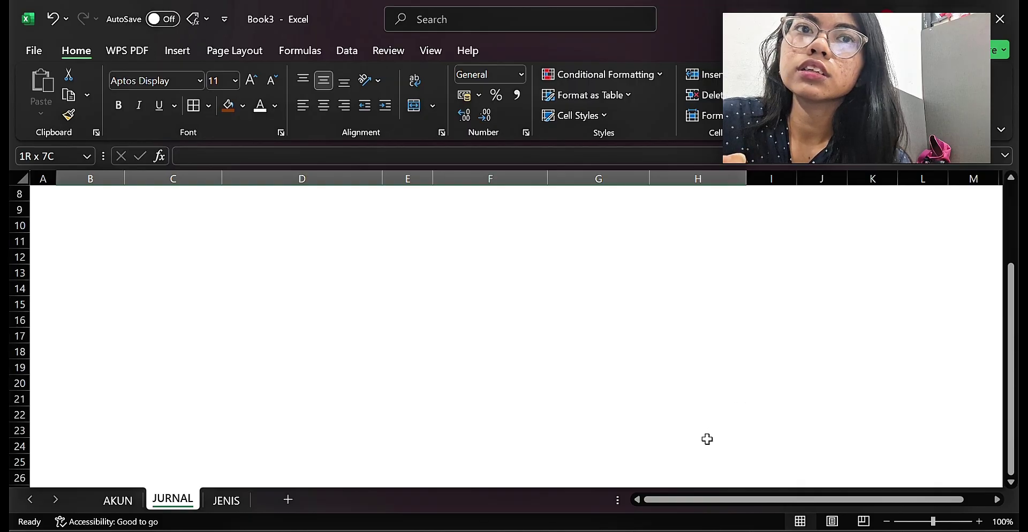
pyautogui.moveTo(709, 451); pyautogui.dragTo(737, 461)
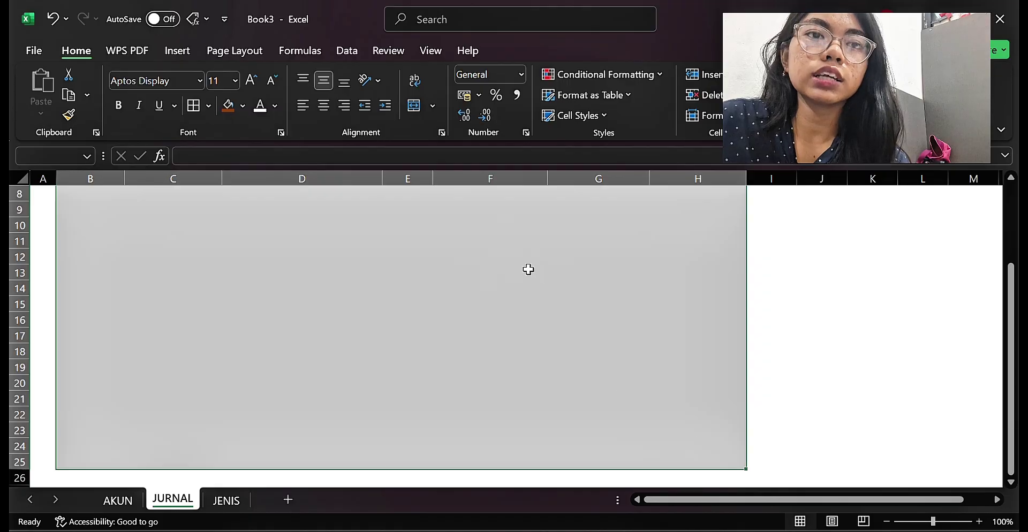
pyautogui.click(194, 106)
pyautogui.scroll(3, 181, 259)
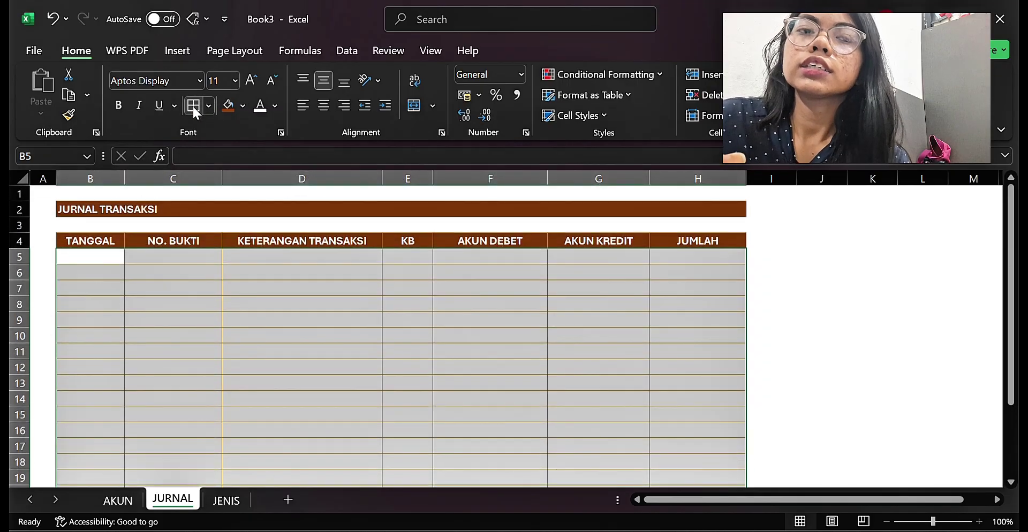
# - Enter the date 03/01/2023 for the first journal entry in B5
pyautogui.click(181, 259)
pyautogui.click(94, 256)
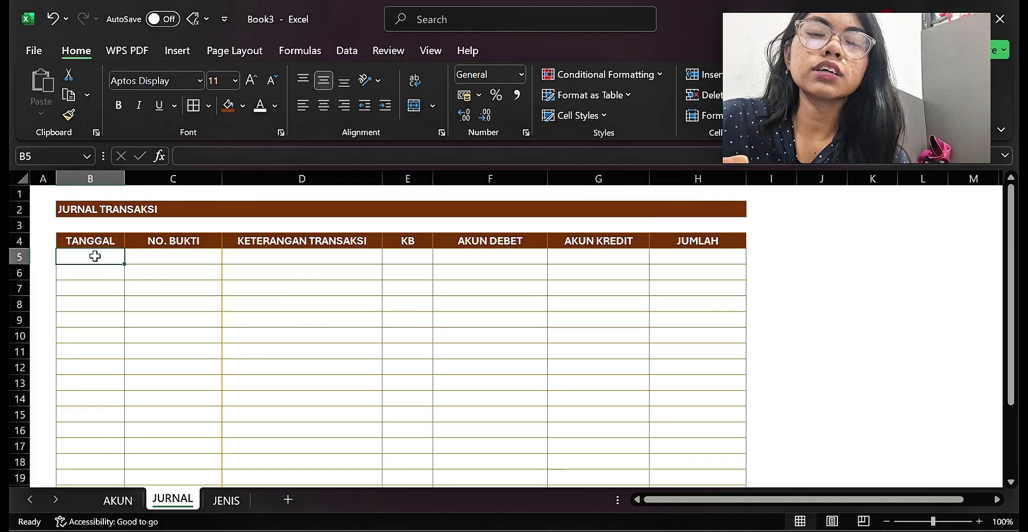
pyautogui.write('03')
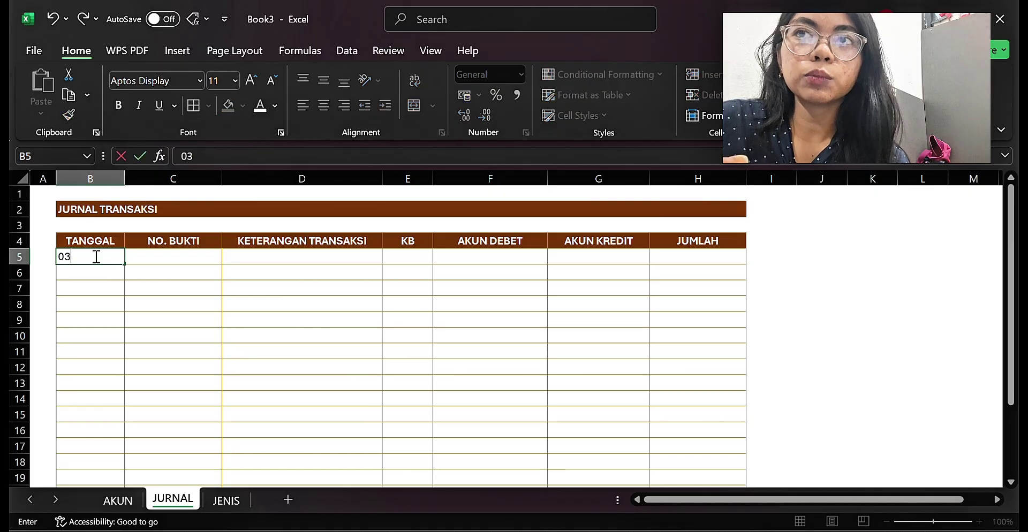
pyautogui.write('/01/')
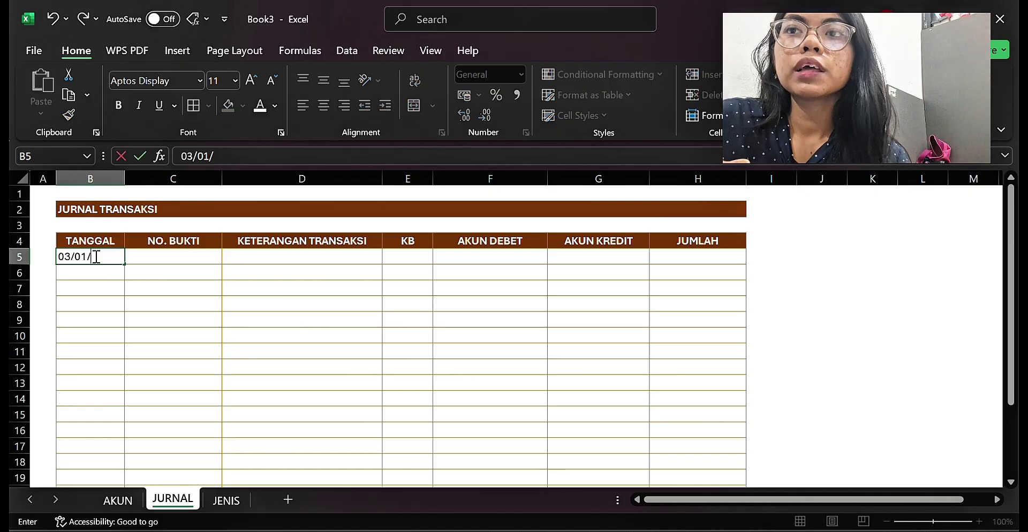
pyautogui.write('2023')
pyautogui.press('Tab')
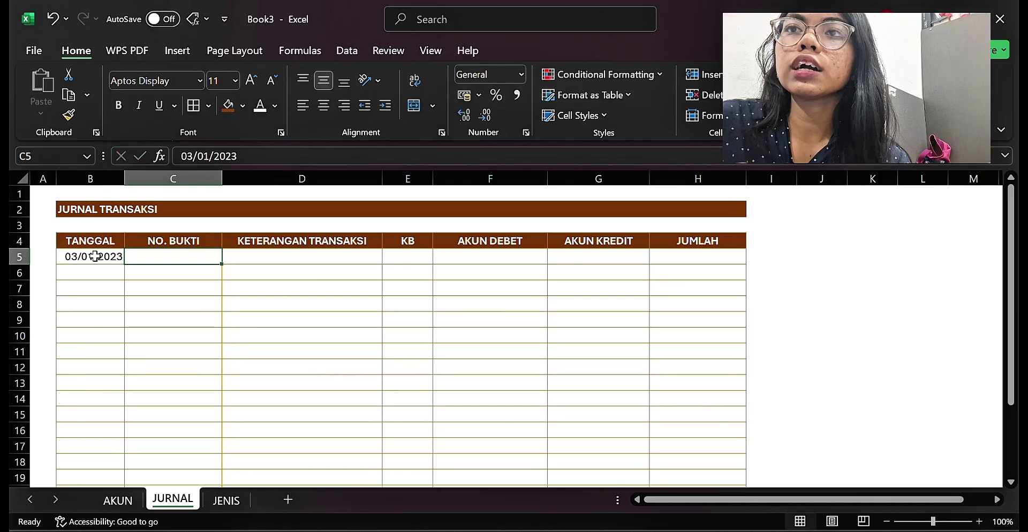
# - Narrow the NO. BUKTI column to about its heading's width and enter "Invenstasi" as the transaction description in D5
pyautogui.press('Tab')
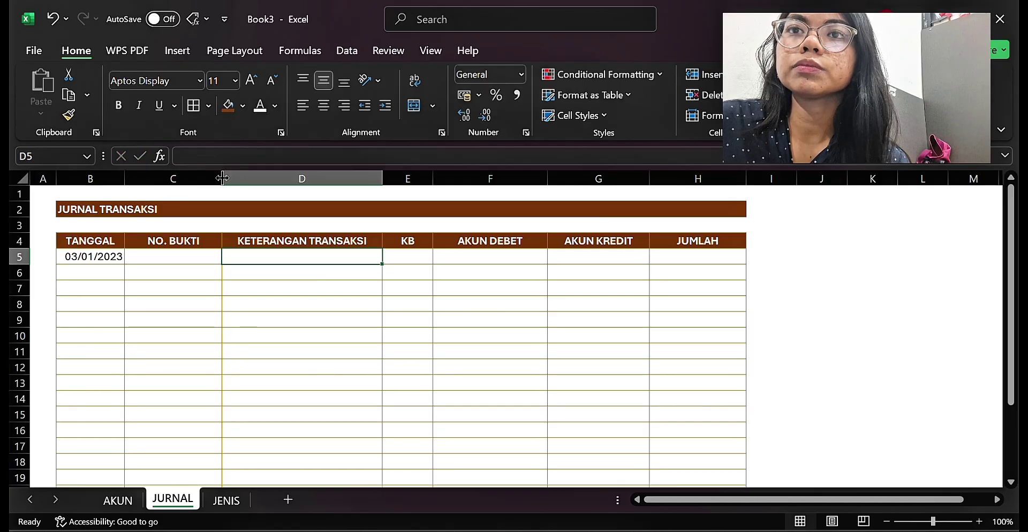
pyautogui.moveTo(222, 179); pyautogui.dragTo(193, 174)
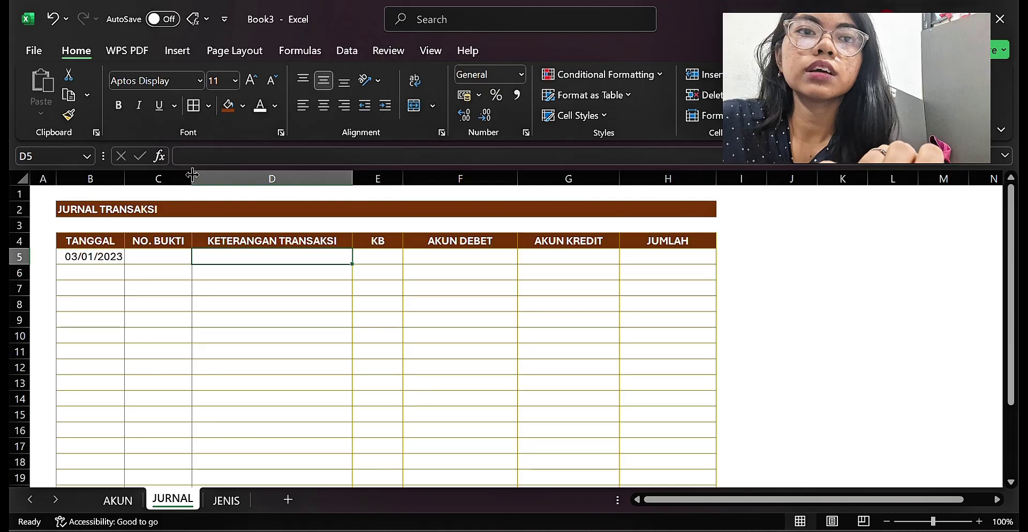
pyautogui.write('I')
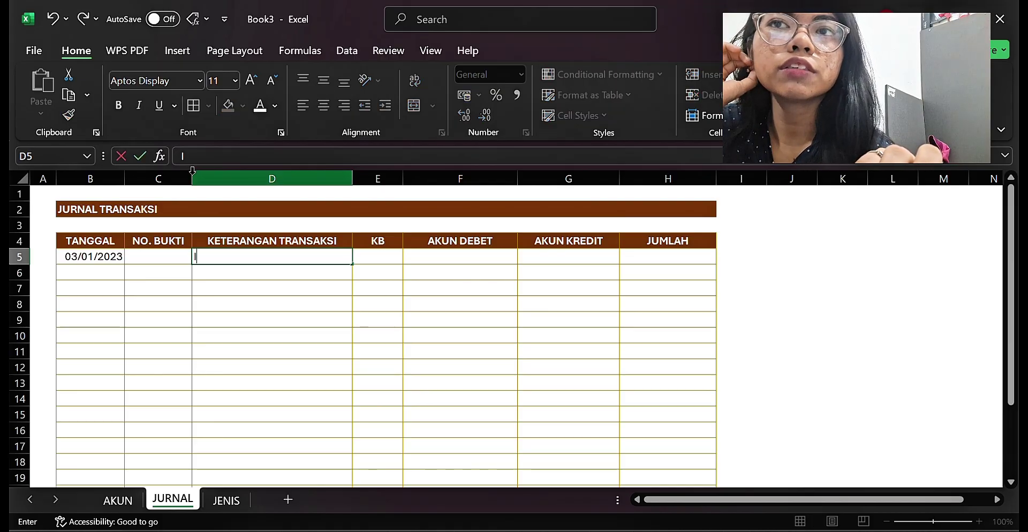
pyautogui.write('nvenstasi')
pyautogui.press('Tab')
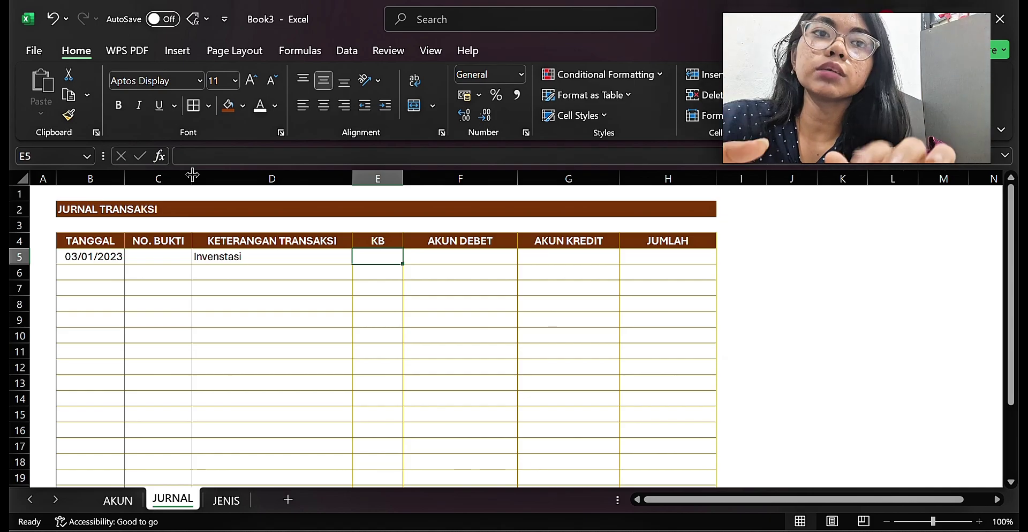
# - Add list data validation with the source =akun_list to the debit and credit account cells F5:G24
pyautogui.click(428, 256)
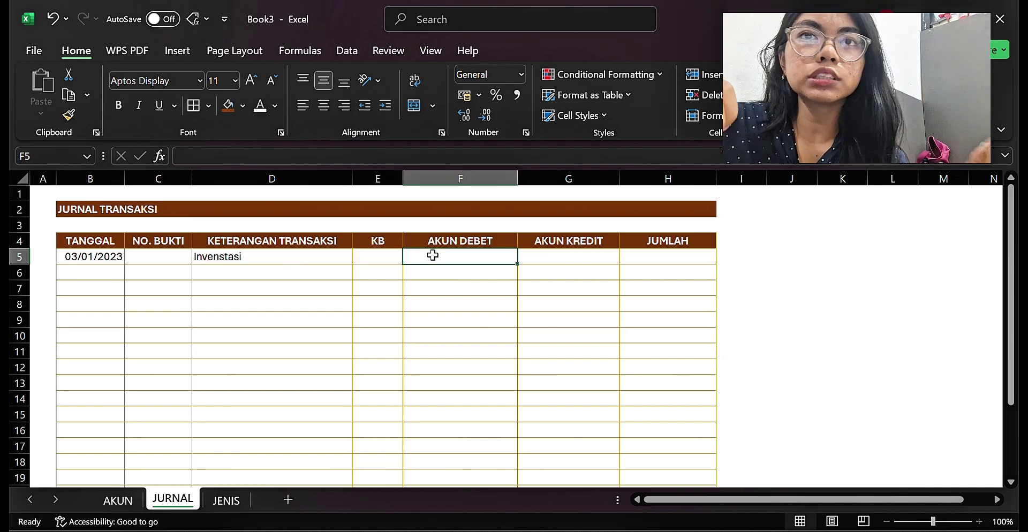
pyautogui.hotkey('shift', 'Right')
pyautogui.hotkey('shift', 'Down')
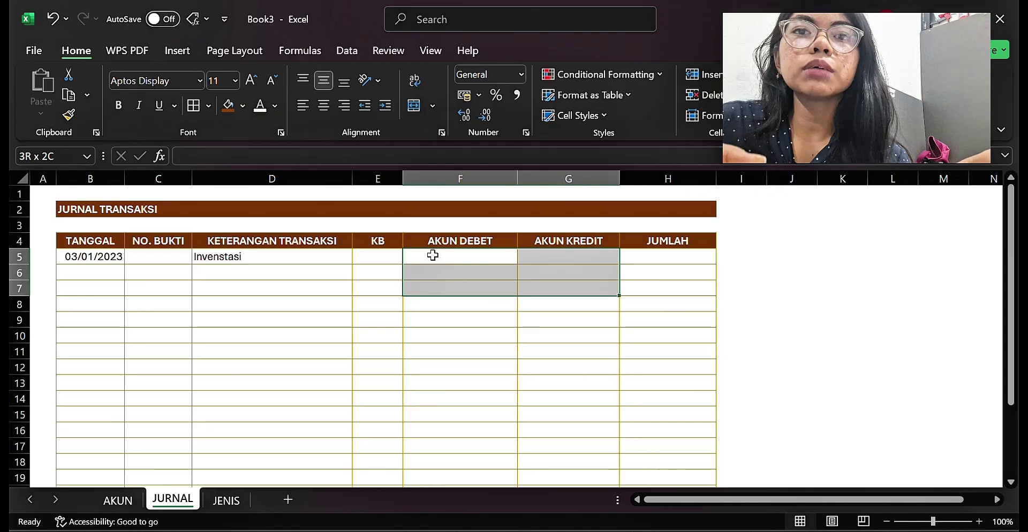
pyautogui.hotkey('shift', 'Down')
pyautogui.hotkey('shift', 'Down')
pyautogui.hotkey('shift', 'Down')
pyautogui.hotkey('shift', 'Down')
pyautogui.hotkey('shift', 'Down')
pyautogui.hotkey('shift', 'Down')
pyautogui.hotkey('shift', 'Down')
pyautogui.hotkey('shift', 'Down')
pyautogui.hotkey('shift', 'Down')
pyautogui.hotkey('shift', 'Down')
pyautogui.hotkey('shift', 'Down')
pyautogui.hotkey('shift', 'Down')
pyautogui.hotkey('shift', 'Down')
pyautogui.hotkey('shift', 'Down')
pyautogui.hotkey('shift', 'Down')
pyautogui.hotkey('shift', 'Down')
pyautogui.hotkey('shift', 'Down')
pyautogui.hotkey('shift', 'Down')
pyautogui.hotkey('shift', 'Down')
pyautogui.hotkey('shift', 'Down')
pyautogui.hotkey('shift', 'Up')
pyautogui.hotkey('shift', 'Up')
pyautogui.hotkey('shift', 'Up')
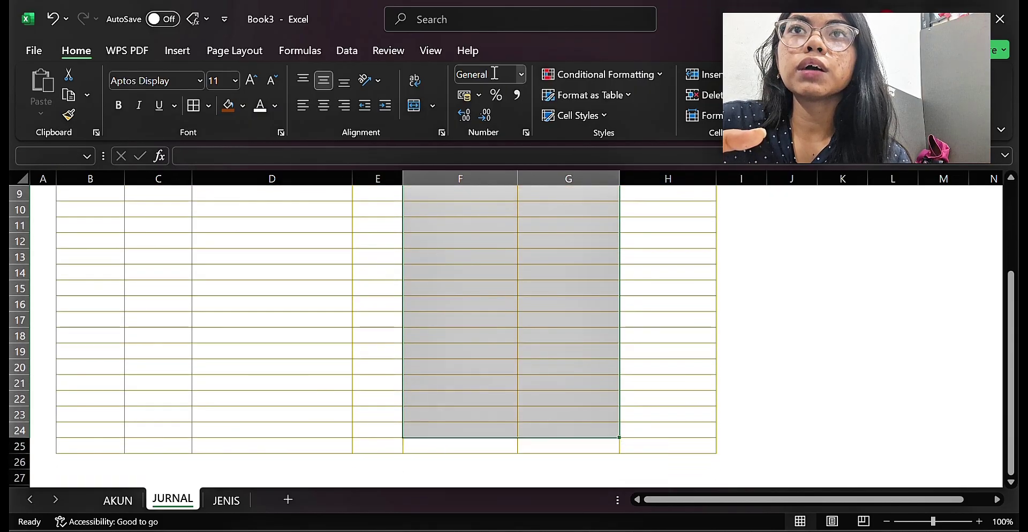
pyautogui.click(348, 50)
pyautogui.click(704, 116)
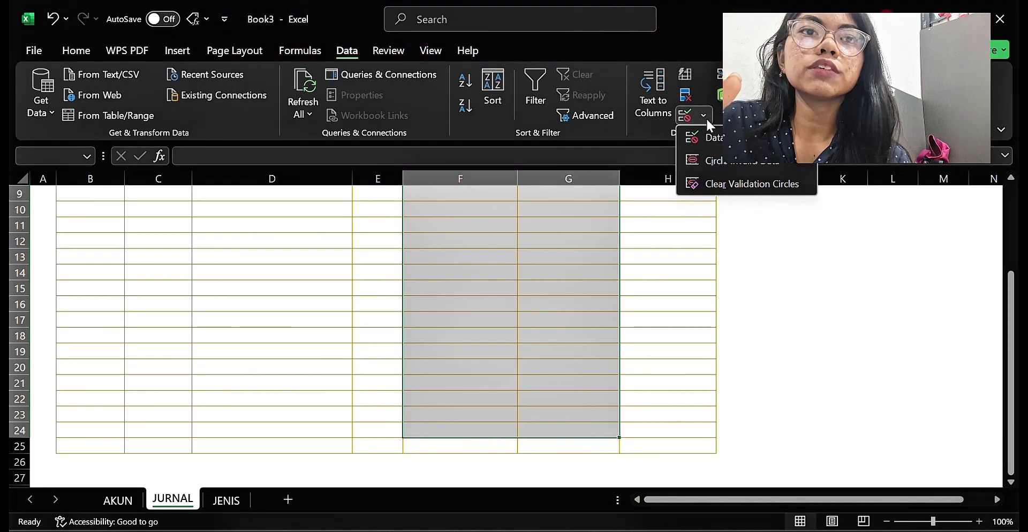
pyautogui.press('Escape')
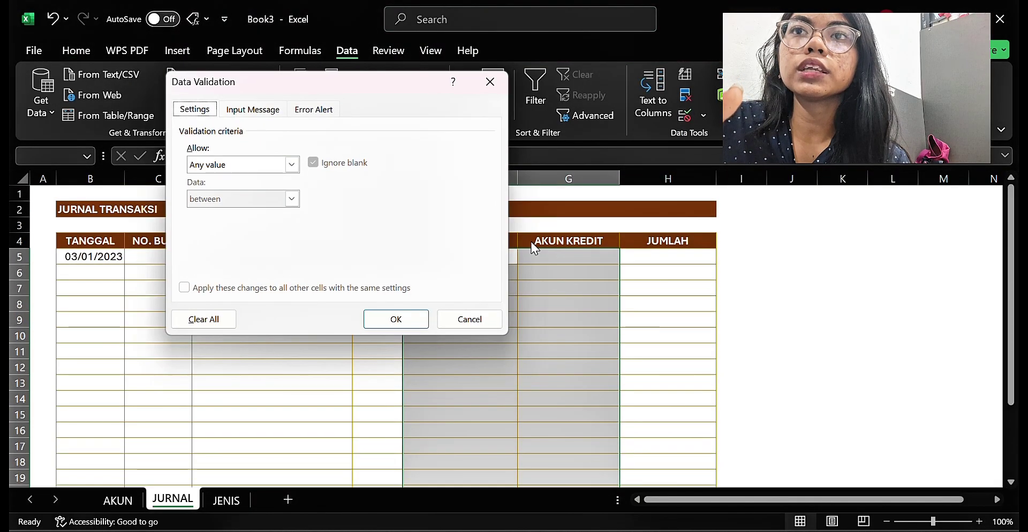
pyautogui.click(294, 164)
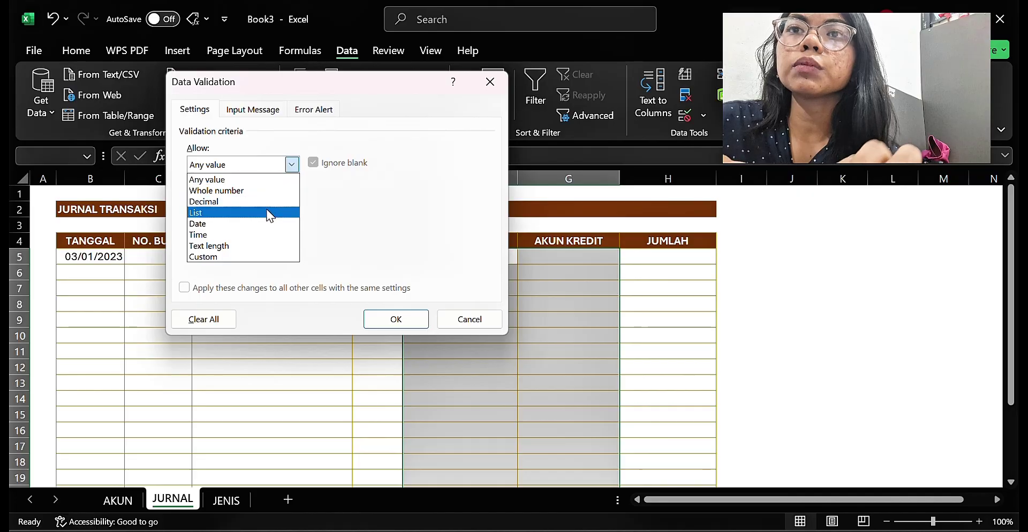
pyautogui.click(269, 212)
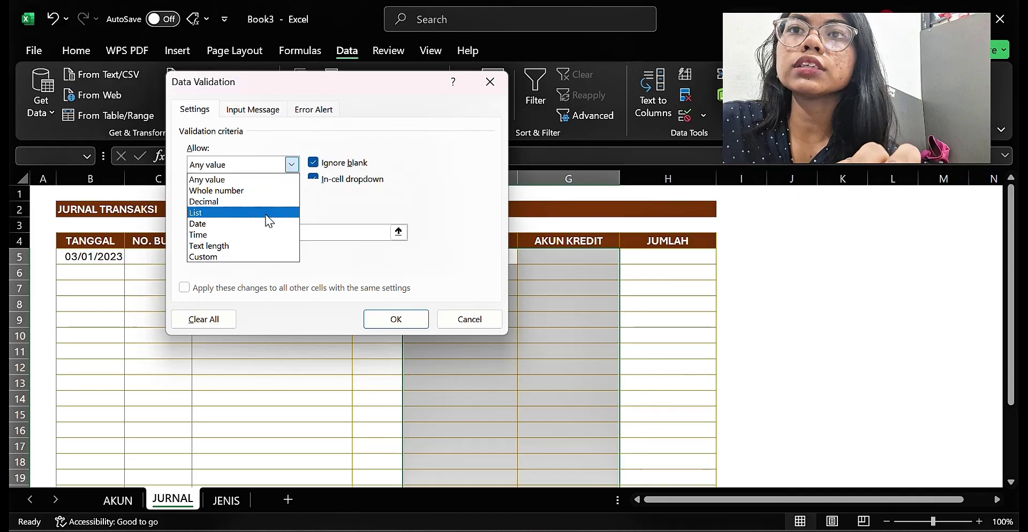
pyautogui.click(348, 233)
pyautogui.write('=aku')
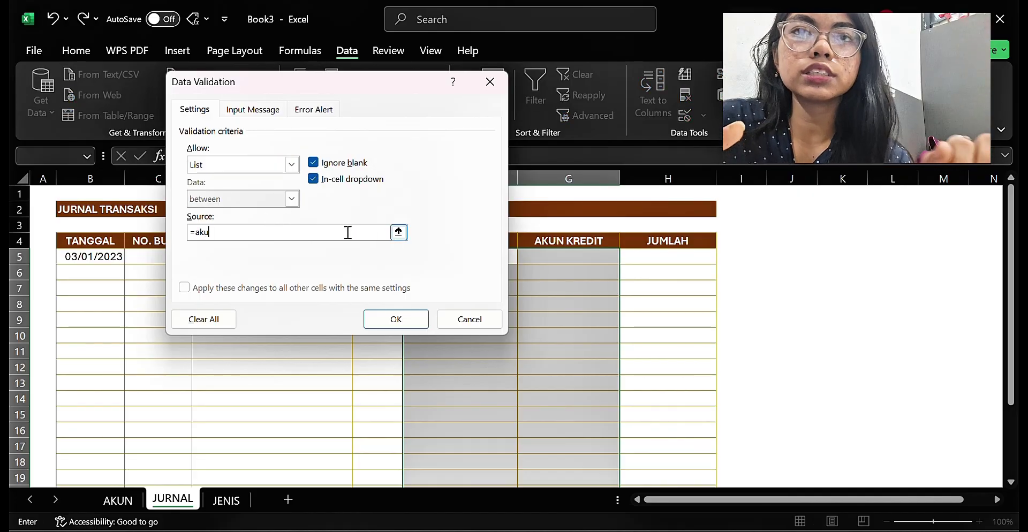
pyautogui.write('n_db')
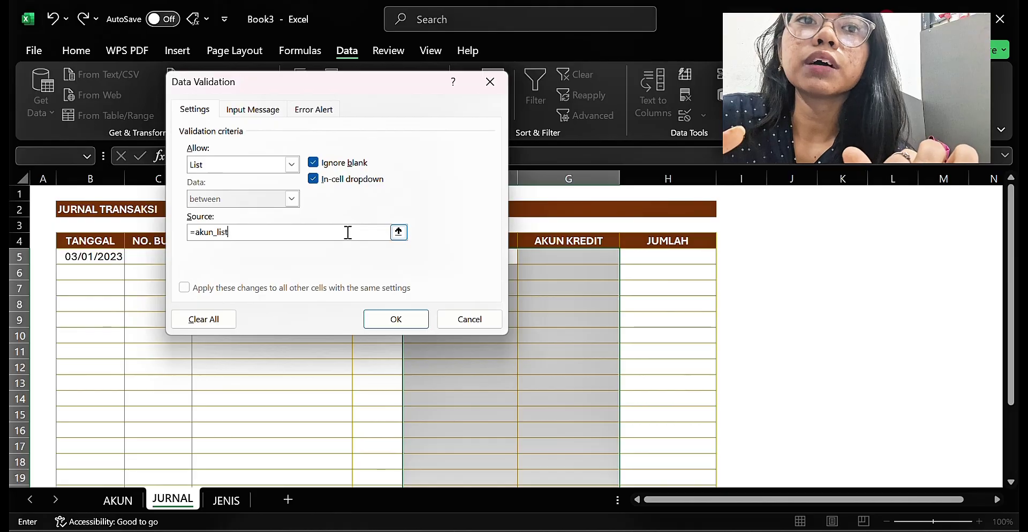
pyautogui.press('Return')
pyautogui.click(469, 257)
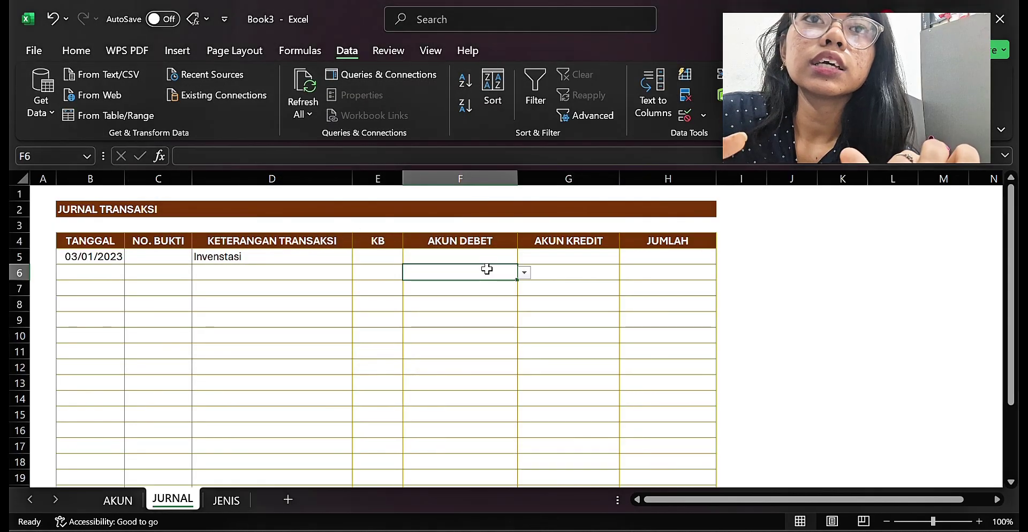
pyautogui.click(557, 259)
pyautogui.click(500, 257)
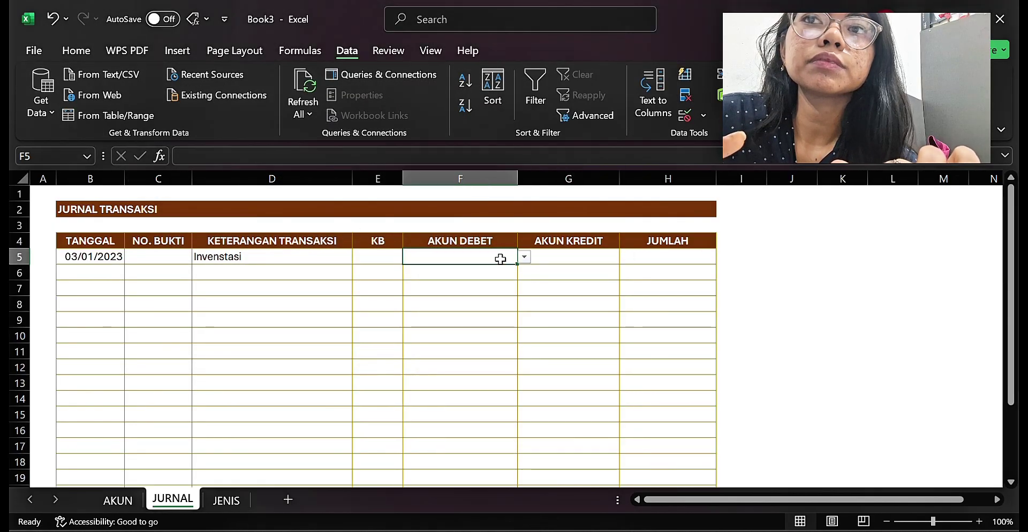
# - Correct the spelling of the transaction description in D5 to "Investasi"
pyautogui.doubleClick(219, 256)
pyautogui.press('BackSpace')
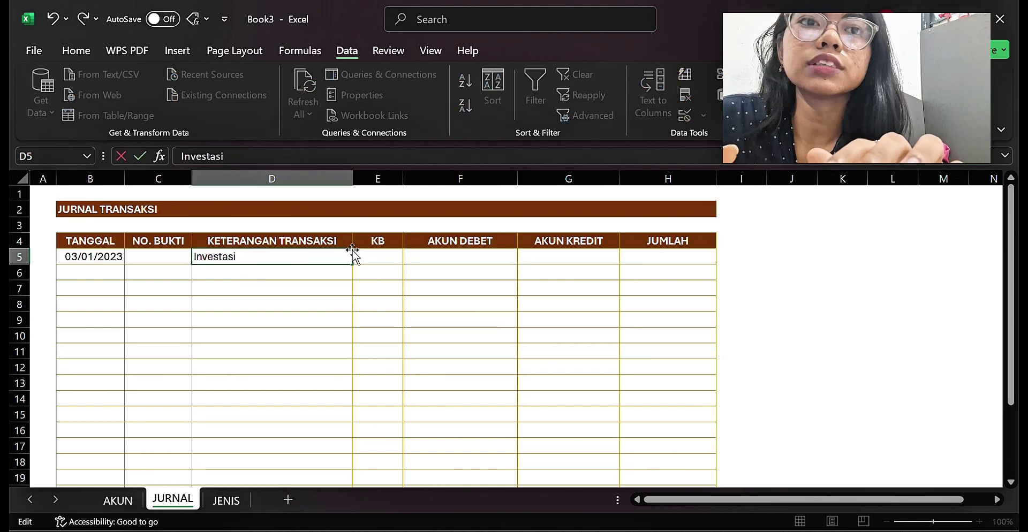
pyautogui.click(472, 255)
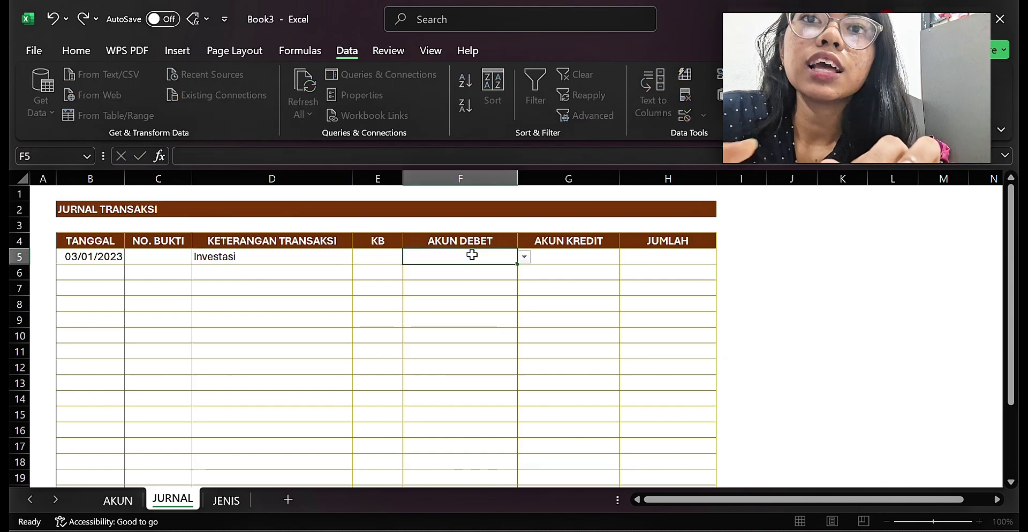
# - Choose 11101-Kas Usaha as the debit account of the first journal entry in F5
pyautogui.click(525, 258)
pyautogui.press('Down')
pyautogui.press('Down')
pyautogui.press('Down')
pyautogui.press('Down')
pyautogui.press('Down')
pyautogui.press('Down')
pyautogui.press('Down')
pyautogui.press('Down')
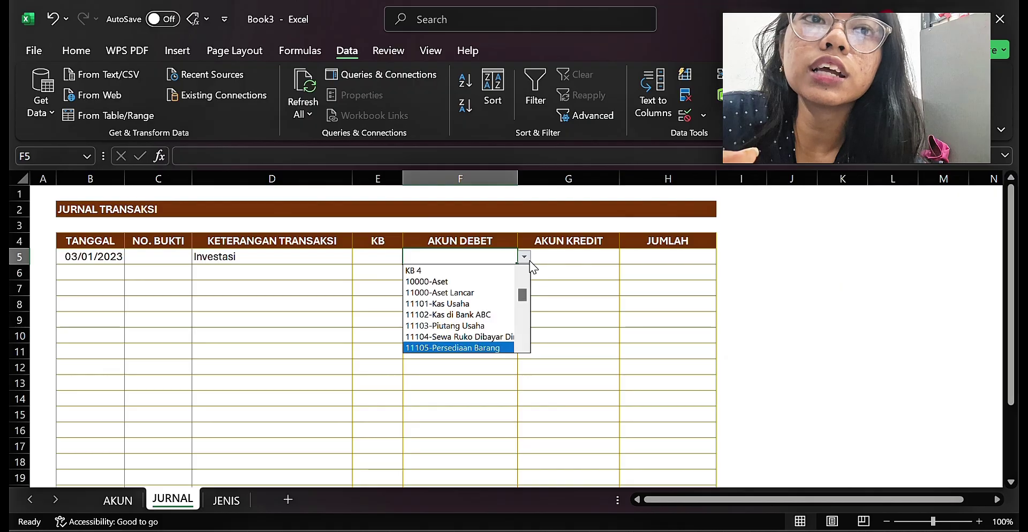
pyautogui.press('Up')
pyautogui.press('Return')
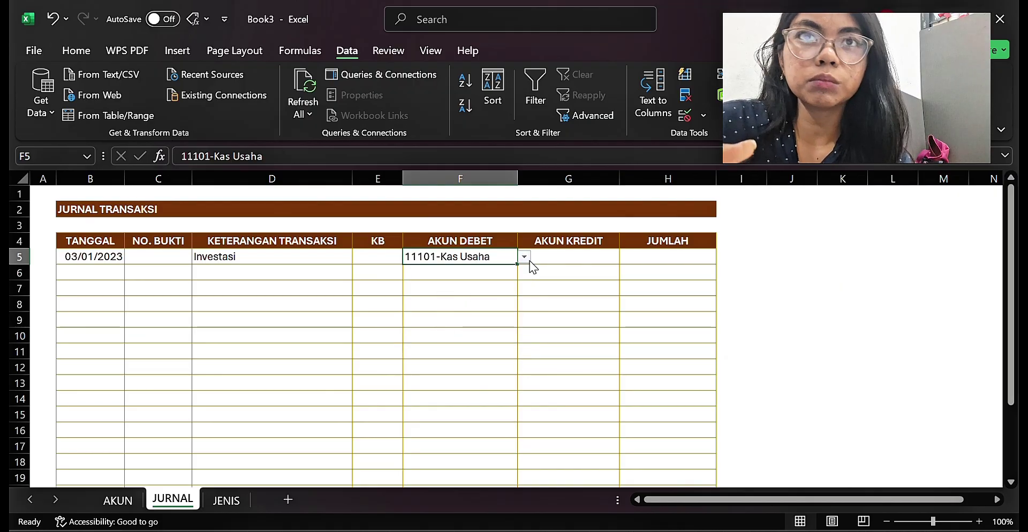
# - Choose the owner's equity account 31001-Ekuitas as the credit account of the first journal entry in G5
pyautogui.click(534, 257)
pyautogui.click(626, 257)
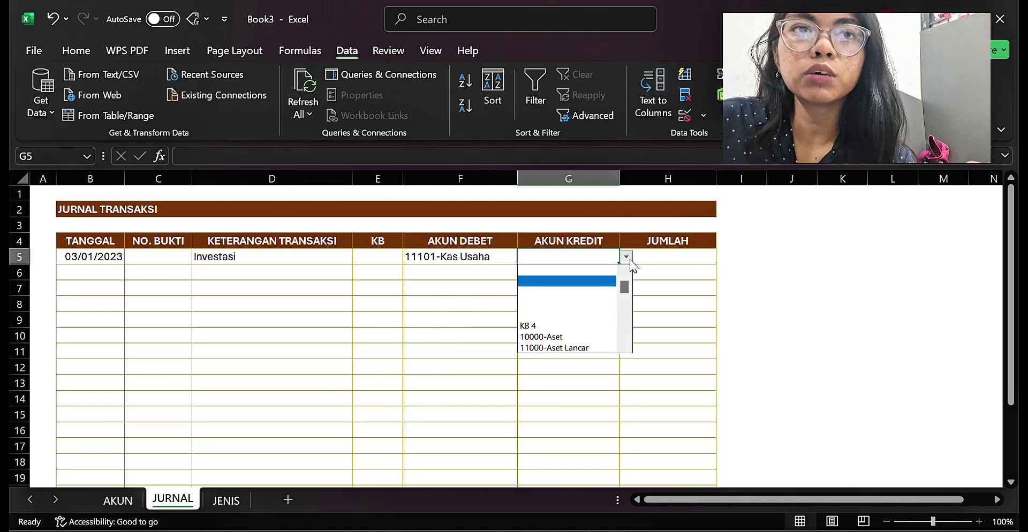
pyautogui.press('Down')
pyautogui.press('Down')
pyautogui.press('Down')
pyautogui.press('Down')
pyautogui.press('Down')
pyautogui.press('Down')
pyautogui.press('Down')
pyautogui.press('Down')
pyautogui.press('Down')
pyautogui.press('Down')
pyautogui.press('Down')
pyautogui.press('Down')
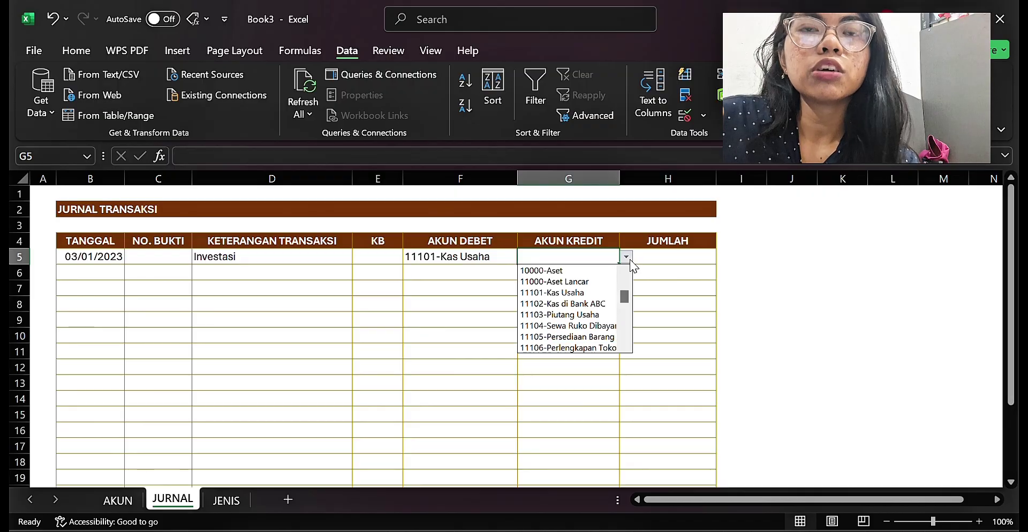
pyautogui.press('Down')
pyautogui.press('Down')
pyautogui.press('Down')
pyautogui.press('Down')
pyautogui.press('Down')
pyautogui.press('Down')
pyautogui.press('Down')
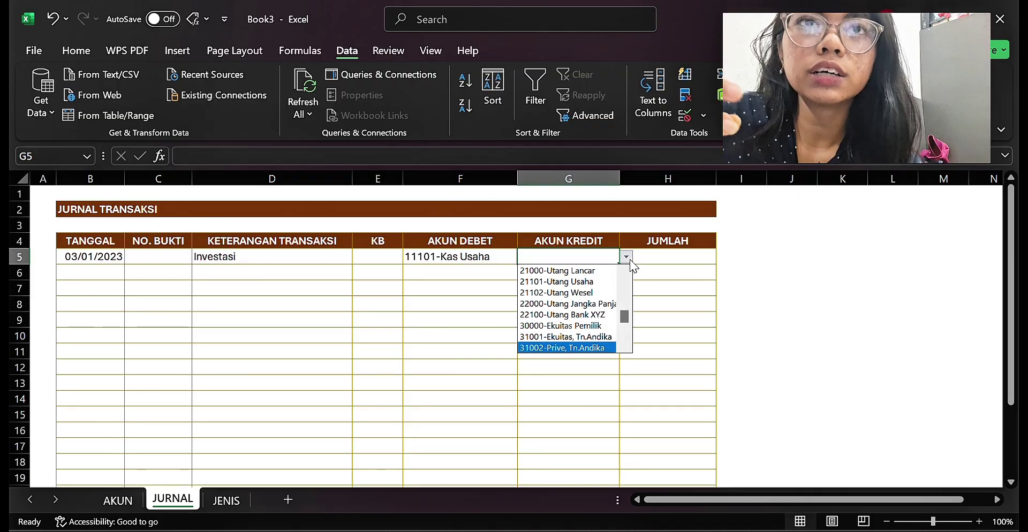
pyautogui.press('Up')
pyautogui.press('Return')
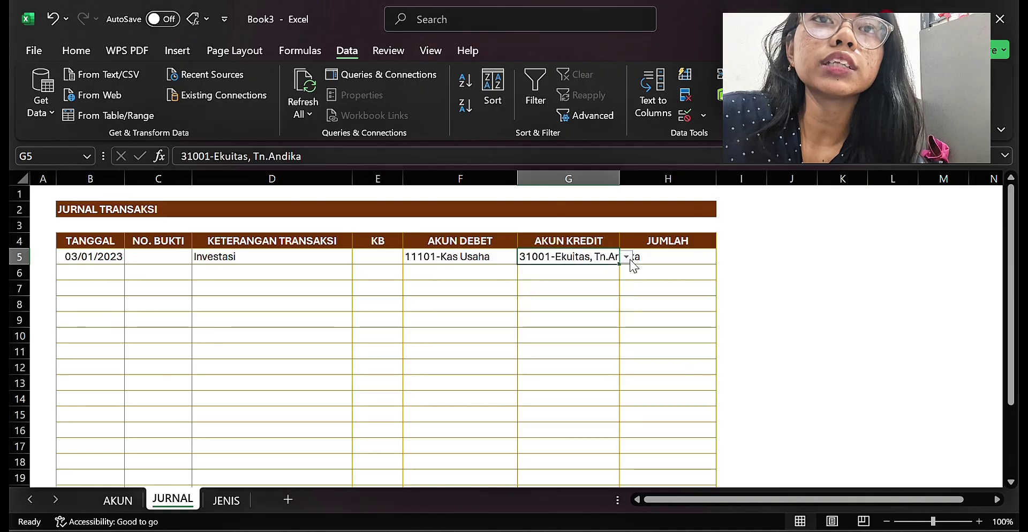
# - Enter 15000000 as the amount of the first journal entry in H5
pyautogui.click(630, 259)
pyautogui.write('15')
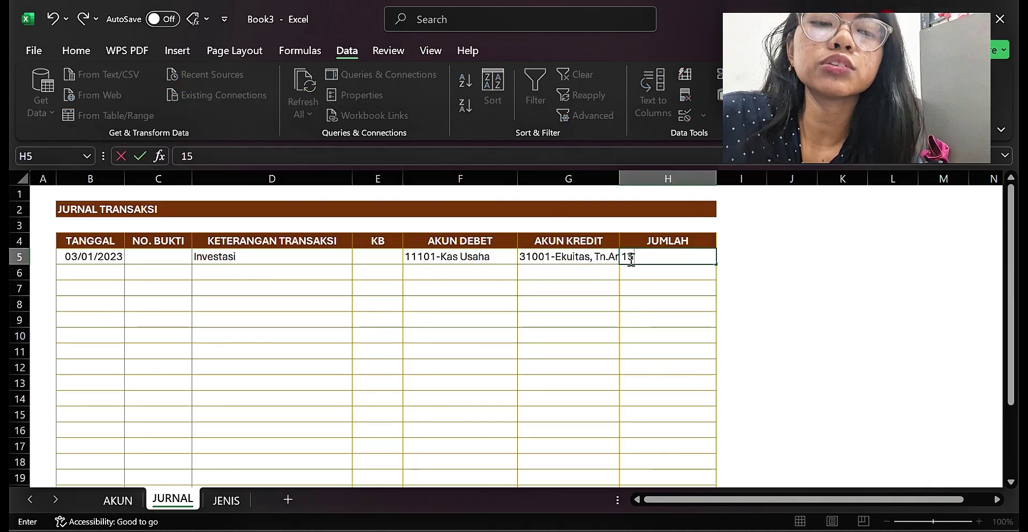
pyautogui.write('000000')
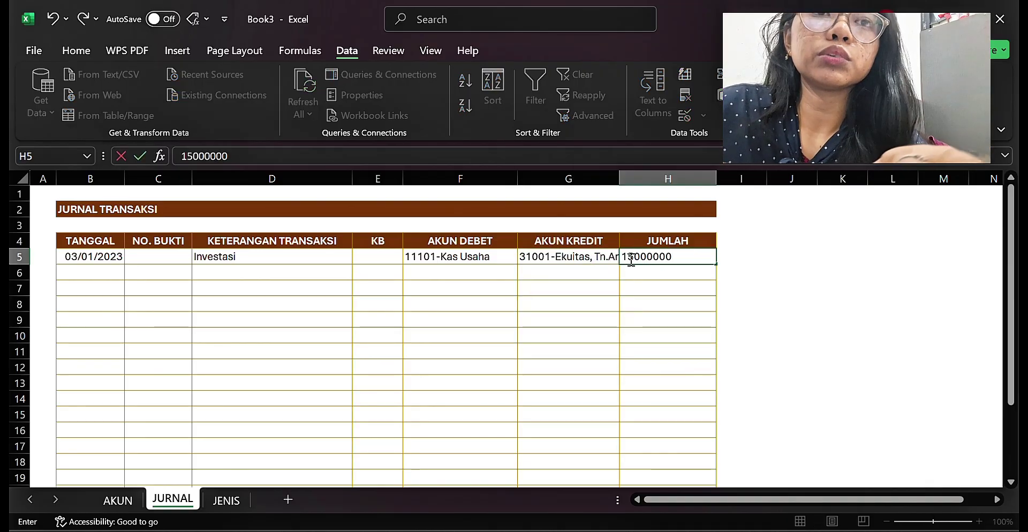
pyautogui.press('Return')
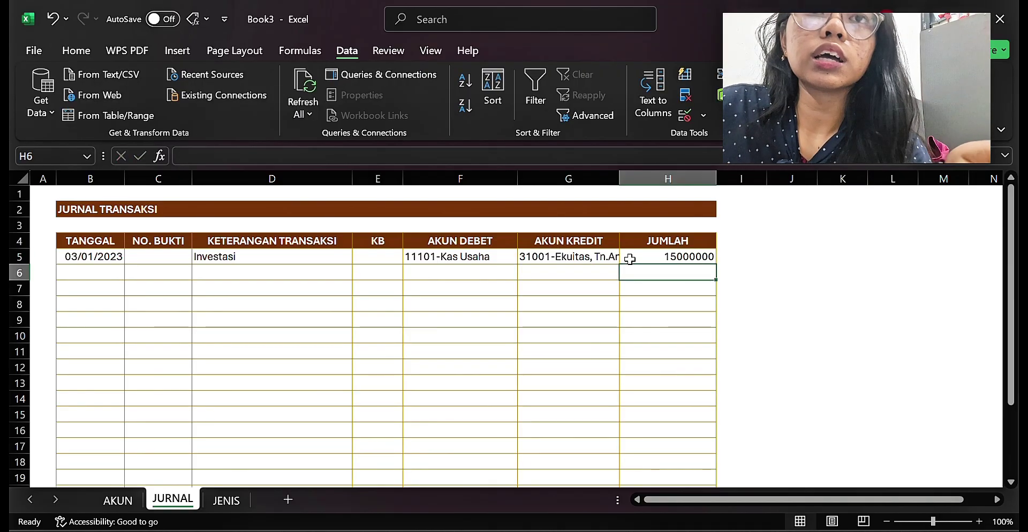
# - Apply the Accounting number format to the whole JUMLAH column H
pyautogui.click(681, 257)
pyautogui.click(659, 179)
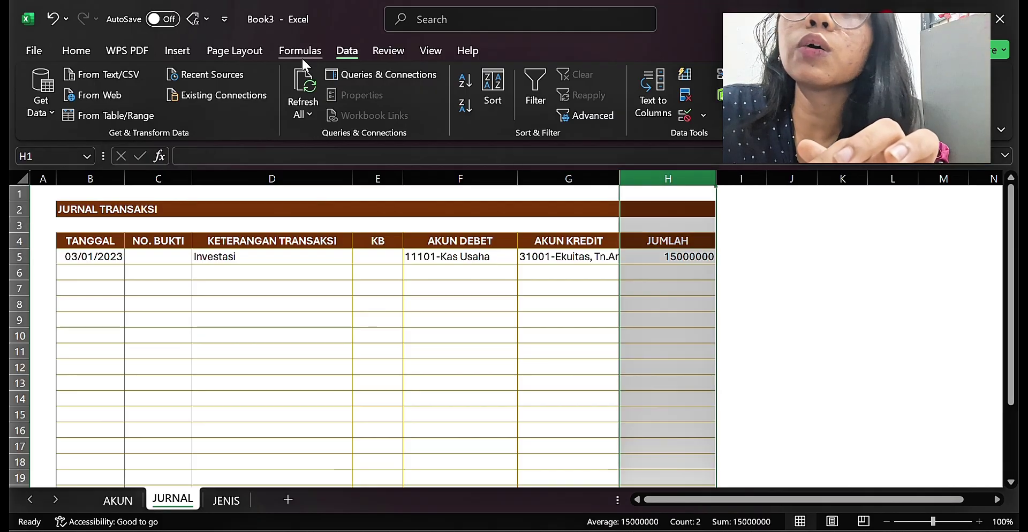
pyautogui.click(82, 50)
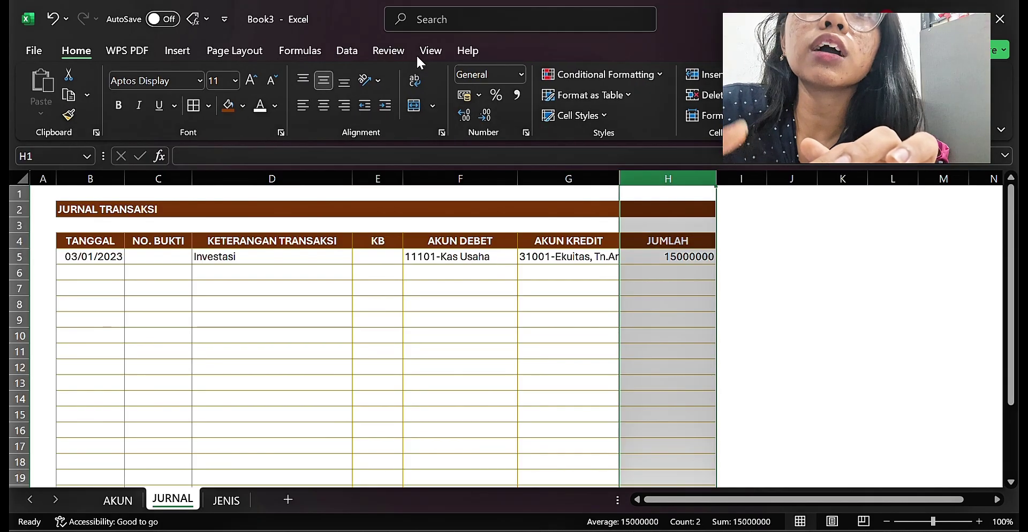
pyautogui.click(493, 75)
pyautogui.write('Accounting')
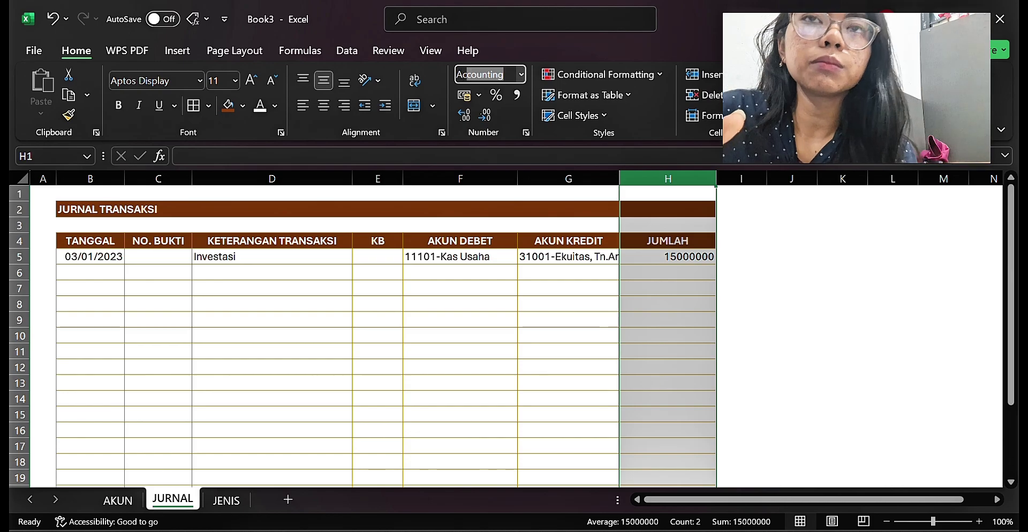
pyautogui.press('Return')
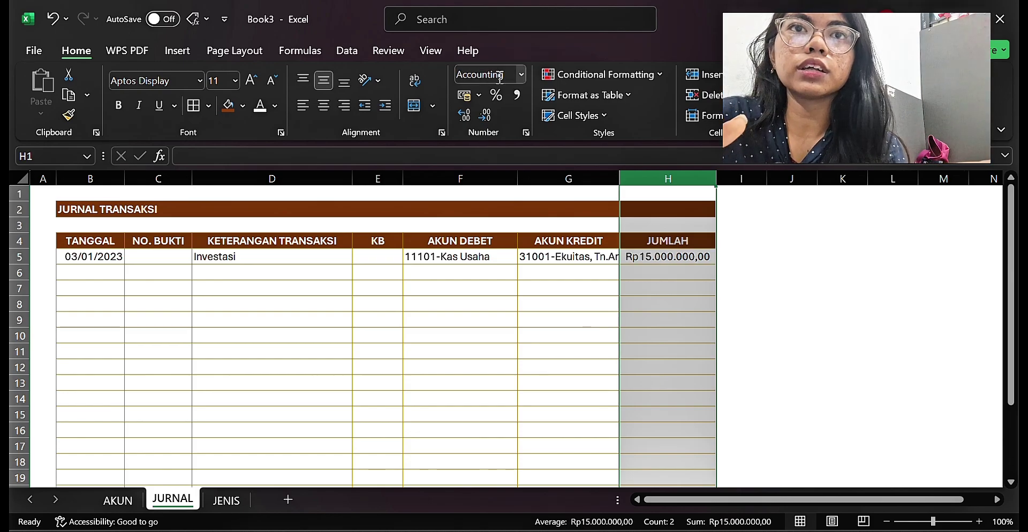
# - Correct the amount in H5 to 150000000 and widen columns G and H to fit their contents
pyautogui.click(660, 256)
pyautogui.doubleClick(659, 256)
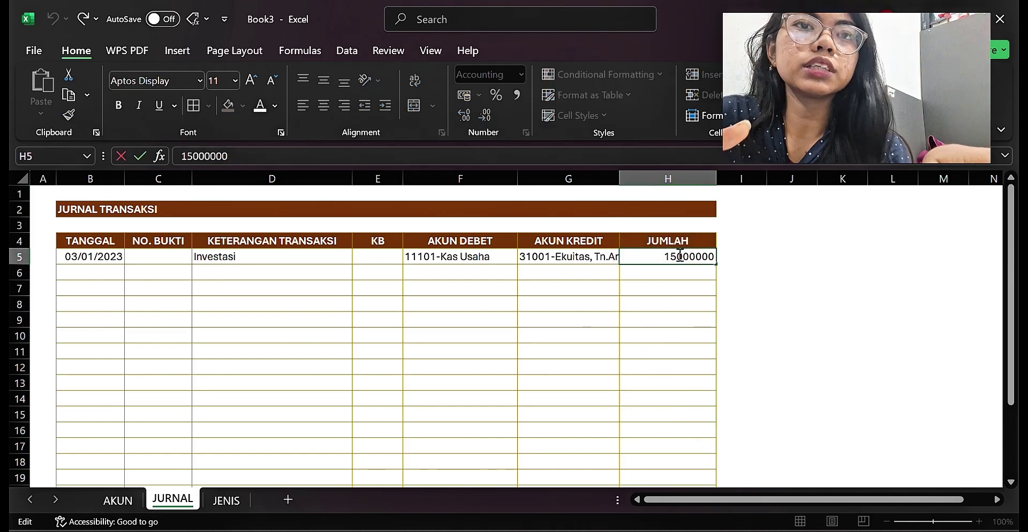
pyautogui.write('0')
pyautogui.press('Return')
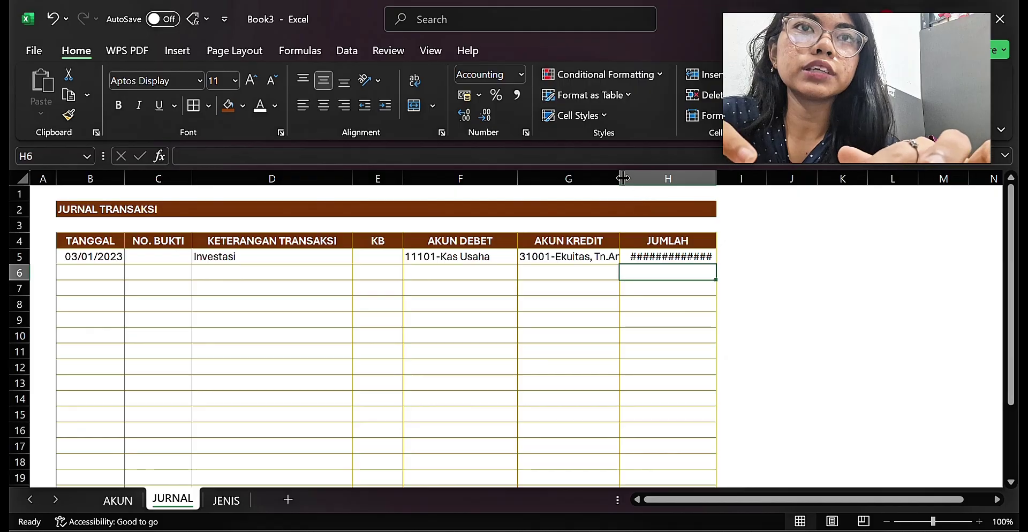
pyautogui.moveTo(622, 178); pyautogui.dragTo(650, 178)
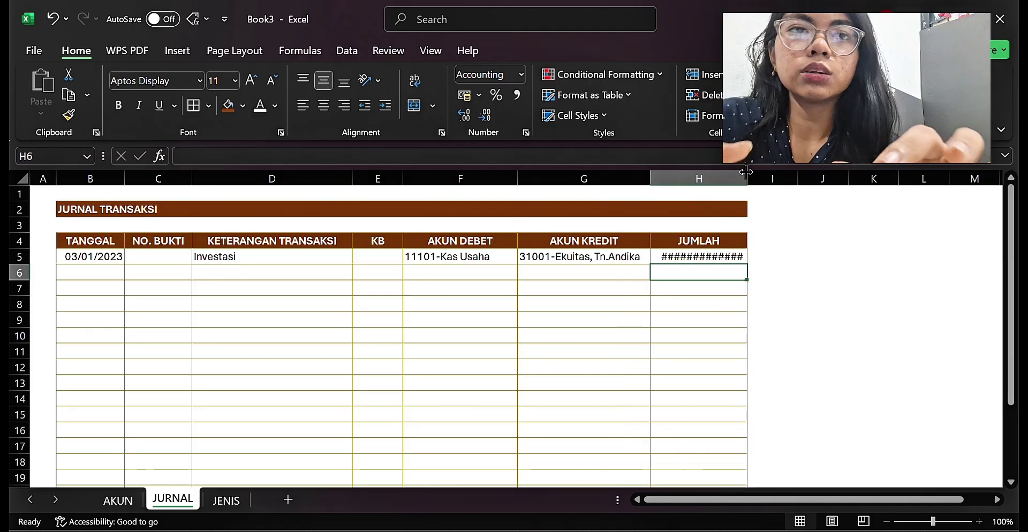
pyautogui.moveTo(746, 171); pyautogui.dragTo(769, 177)
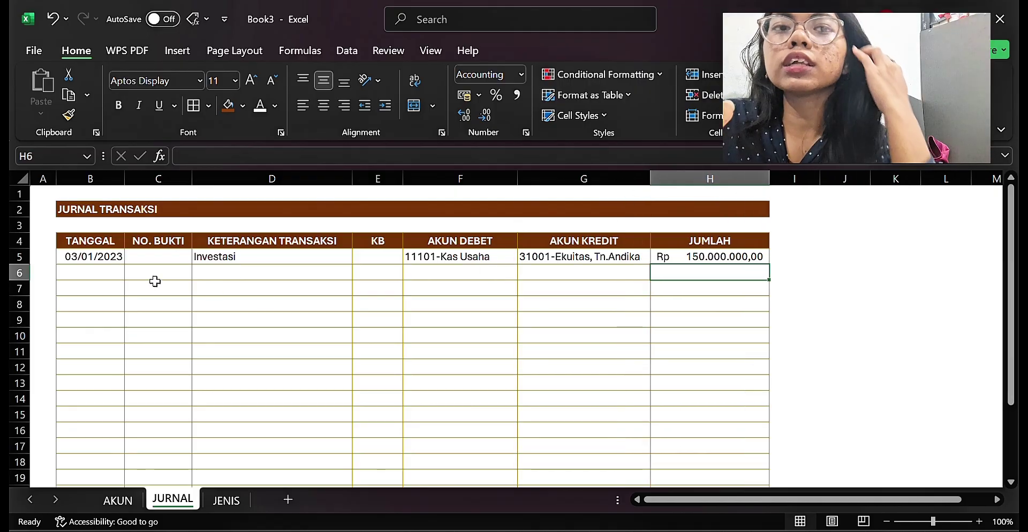
# - Fill the date from the row above into B6 and change it to 03/02/2023
pyautogui.click(95, 270)
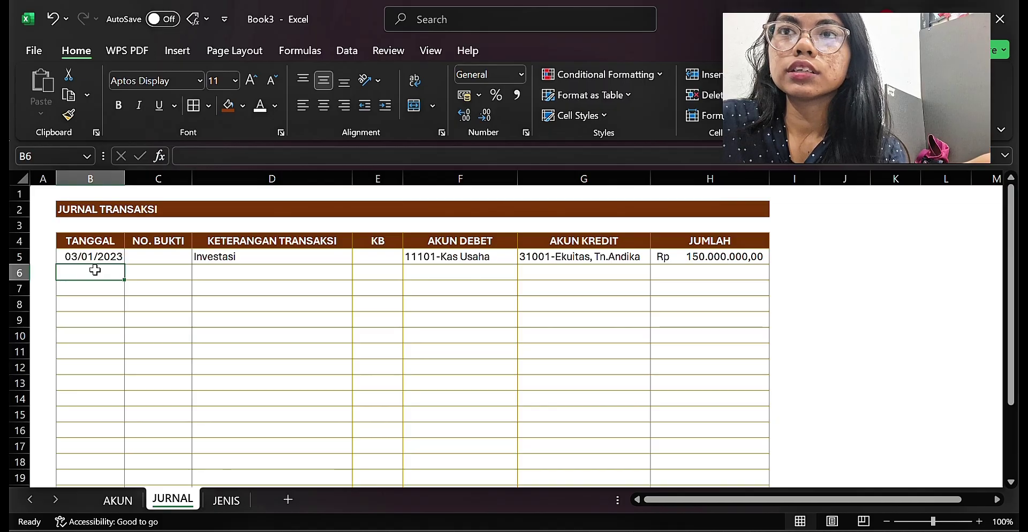
pyautogui.hotkey('ctrl', 'd')
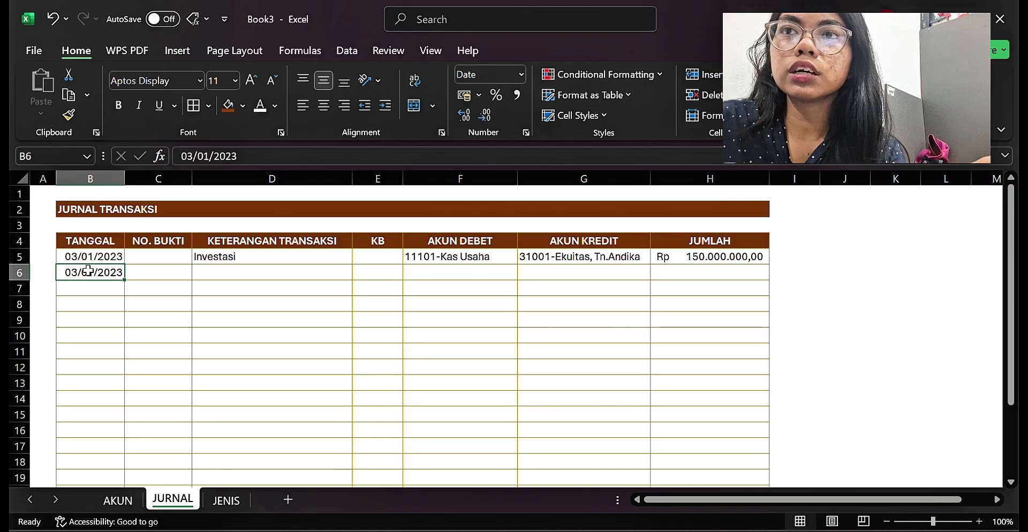
pyautogui.doubleClick(88, 272)
pyautogui.press('BackSpace')
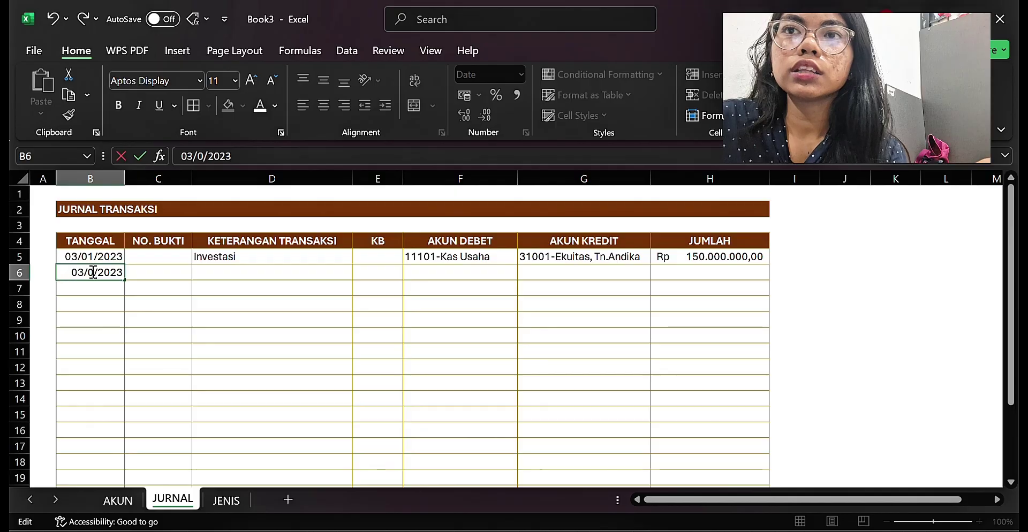
pyautogui.write('2')
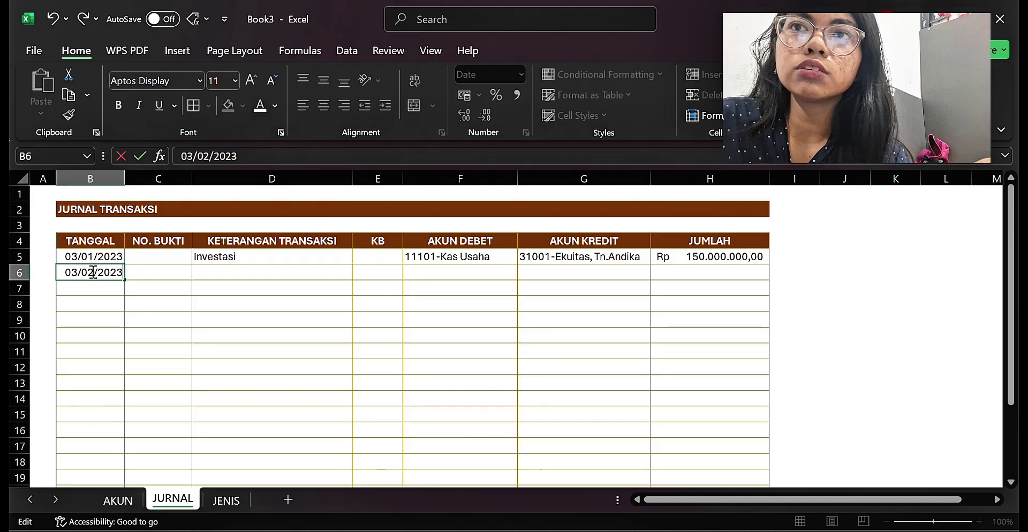
# - Enter "Sewa Ruko" as the transaction description of the second journal entry in D6
pyautogui.click(208, 268)
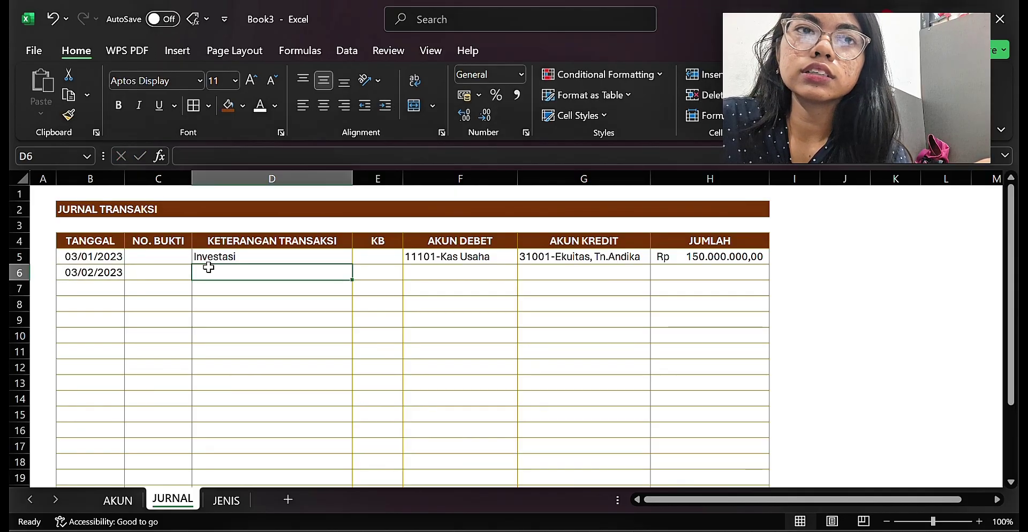
pyautogui.write('Sewa R')
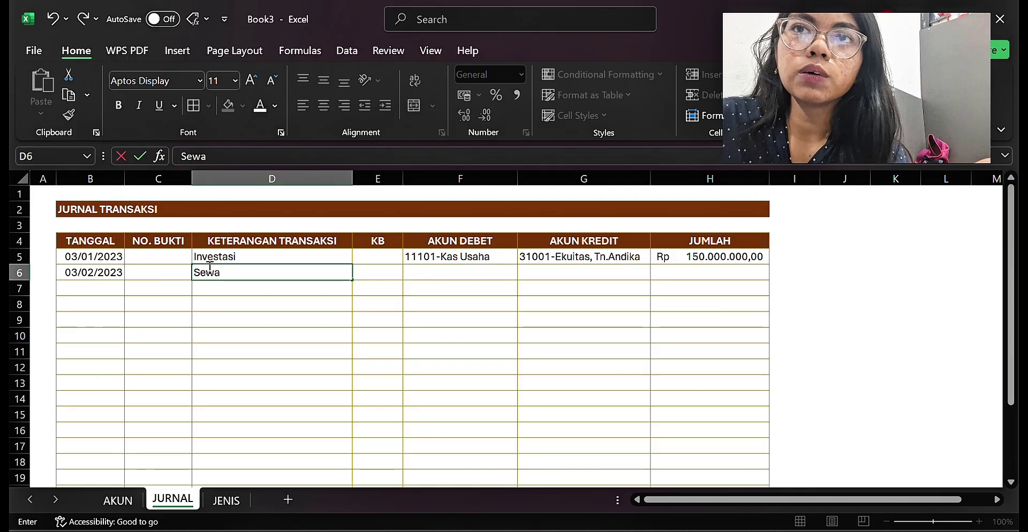
pyautogui.press('Tab')
pyautogui.press('Tab')
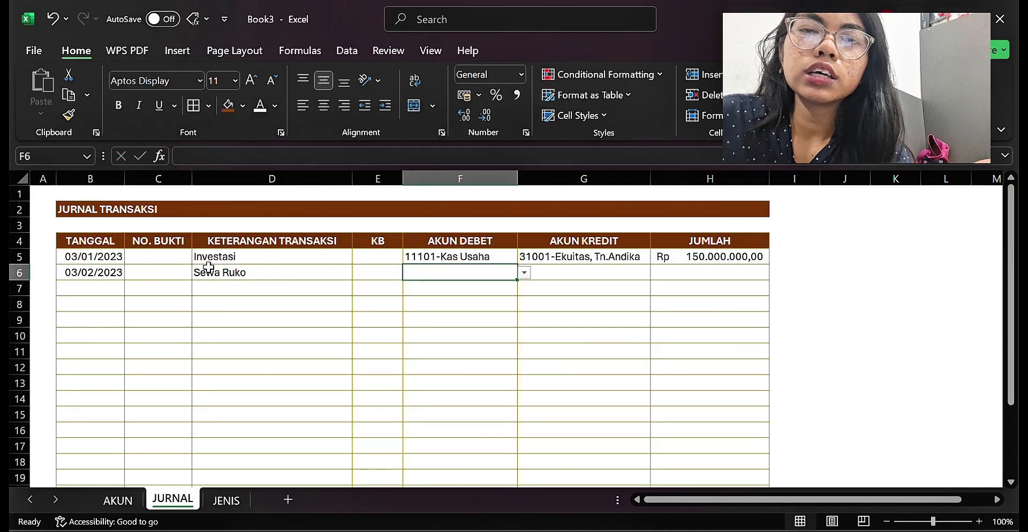
# - Choose 11104-Sewa Ruko Dibayar Dimuka as the debit account in F6 and widen column F to fit it
pyautogui.click(525, 276)
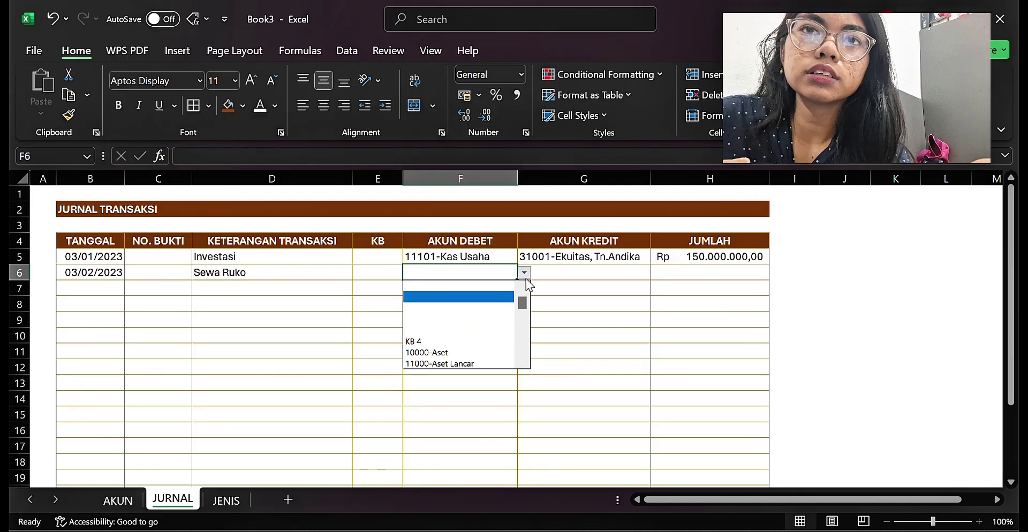
pyautogui.press('Down')
pyautogui.press('Down')
pyautogui.press('Down')
pyautogui.press('Down')
pyautogui.press('Down')
pyautogui.press('Down')
pyautogui.press('Down')
pyautogui.press('Down')
pyautogui.press('Down')
pyautogui.press('Down')
pyautogui.press('Down')
pyautogui.press('Down')
pyautogui.press('Down')
pyautogui.press('Down')
pyautogui.press('Down')
pyautogui.press('Up')
pyautogui.press('Up')
pyautogui.press('Up')
pyautogui.press('Up')
pyautogui.press('Up')
pyautogui.press('Up')
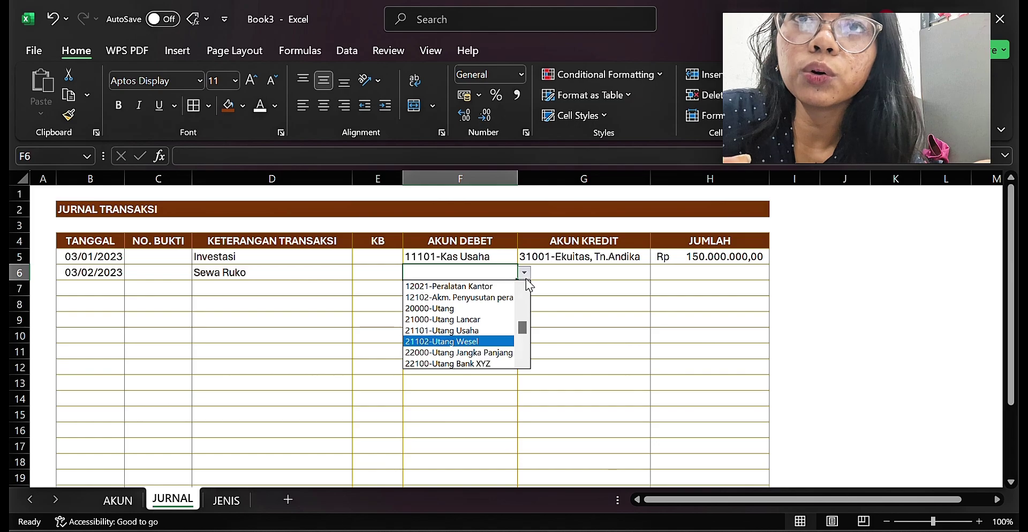
pyautogui.press('Down')
pyautogui.press('Down')
pyautogui.press('Down')
pyautogui.press('Down')
pyautogui.press('Down')
pyautogui.press('Down')
pyautogui.press('Down')
pyautogui.press('Down')
pyautogui.press('Down')
pyautogui.press('Down')
pyautogui.press('Down')
pyautogui.press('Down')
pyautogui.press('Down')
pyautogui.press('Down')
pyautogui.press('Down')
pyautogui.press('Down')
pyautogui.press('Down')
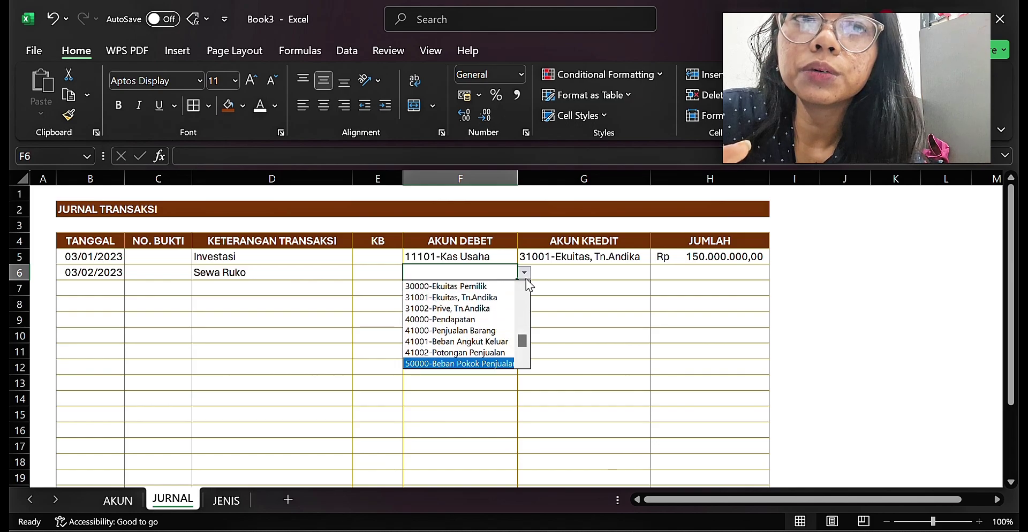
pyautogui.press('Up')
pyautogui.press('Up')
pyautogui.press('Up')
pyautogui.press('Up')
pyautogui.press('Up')
pyautogui.press('Up')
pyautogui.press('Up')
pyautogui.press('Up')
pyautogui.press('Up')
pyautogui.press('Up')
pyautogui.press('Up')
pyautogui.press('Up')
pyautogui.press('Up')
pyautogui.press('Up')
pyautogui.press('Up')
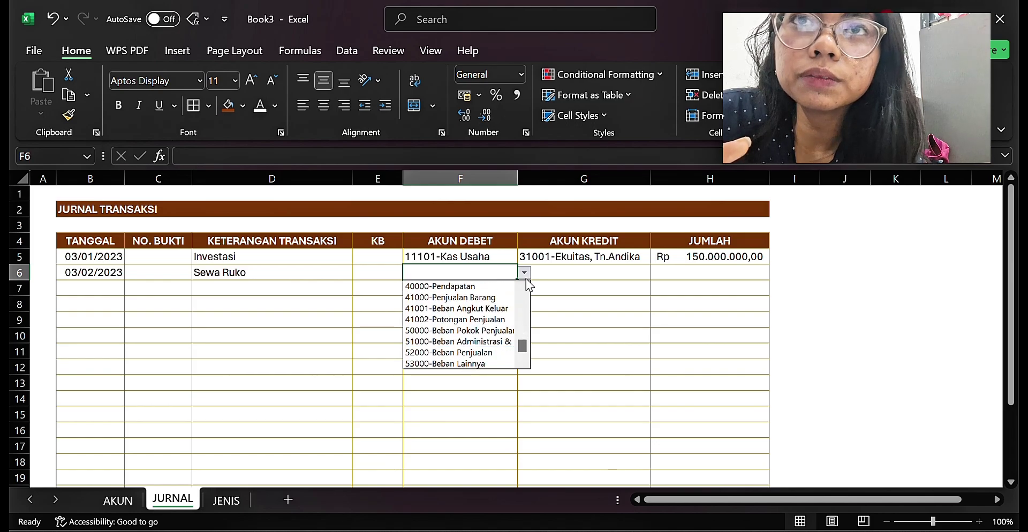
pyautogui.press('Up')
pyautogui.press('Up')
pyautogui.press('Up')
pyautogui.press('Up')
pyautogui.press('Up')
pyautogui.press('Up')
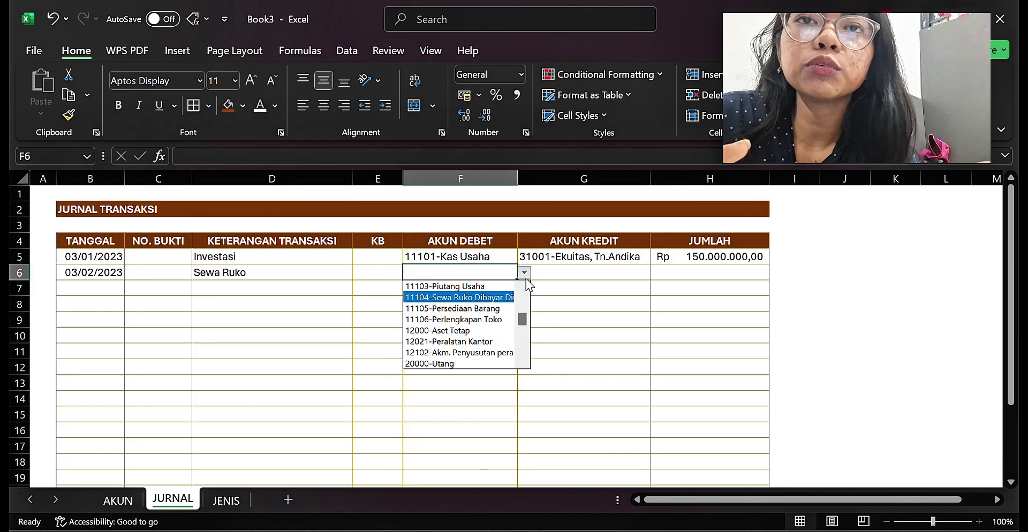
pyautogui.press('Return')
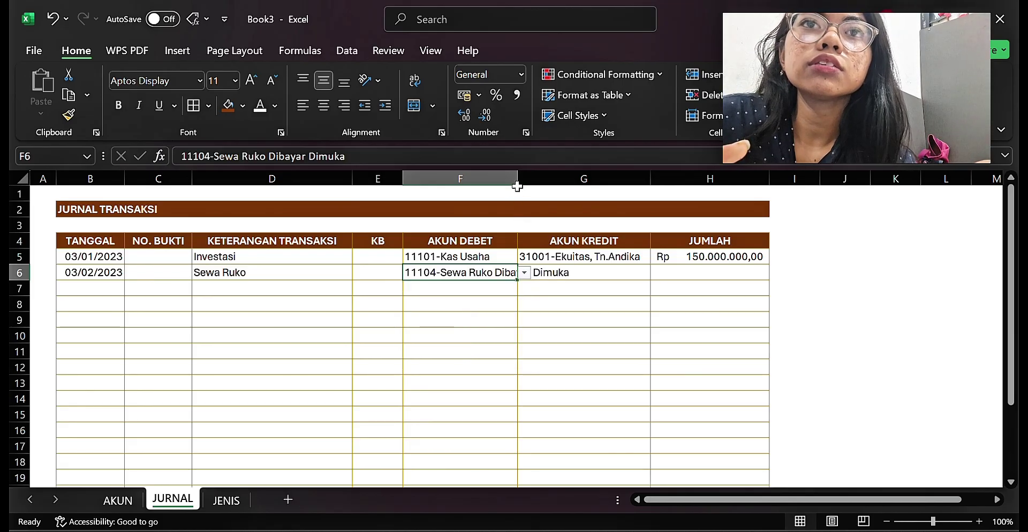
pyautogui.moveTo(522, 178); pyautogui.dragTo(577, 187)
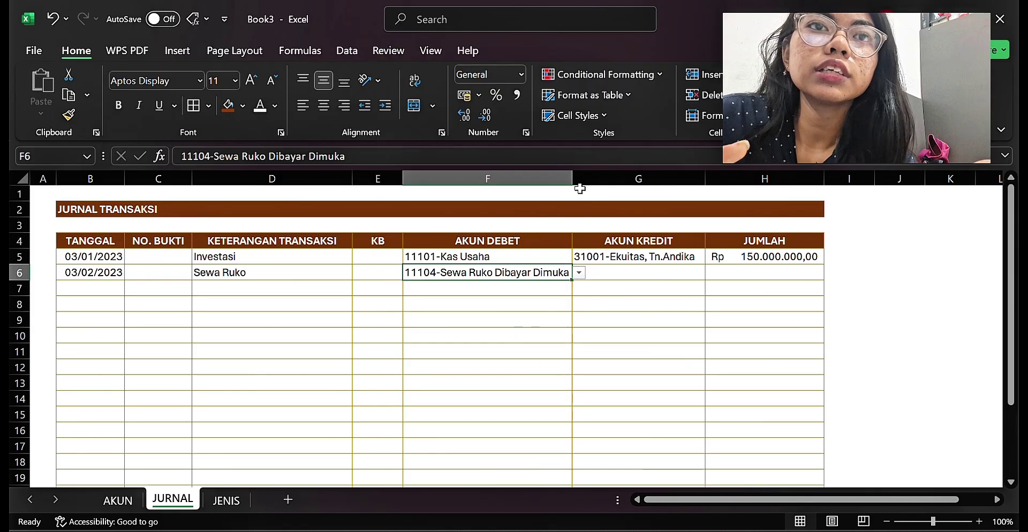
# - Choose 11101-Kas Usaha as the credit account of the second journal entry in G6
pyautogui.click(614, 274)
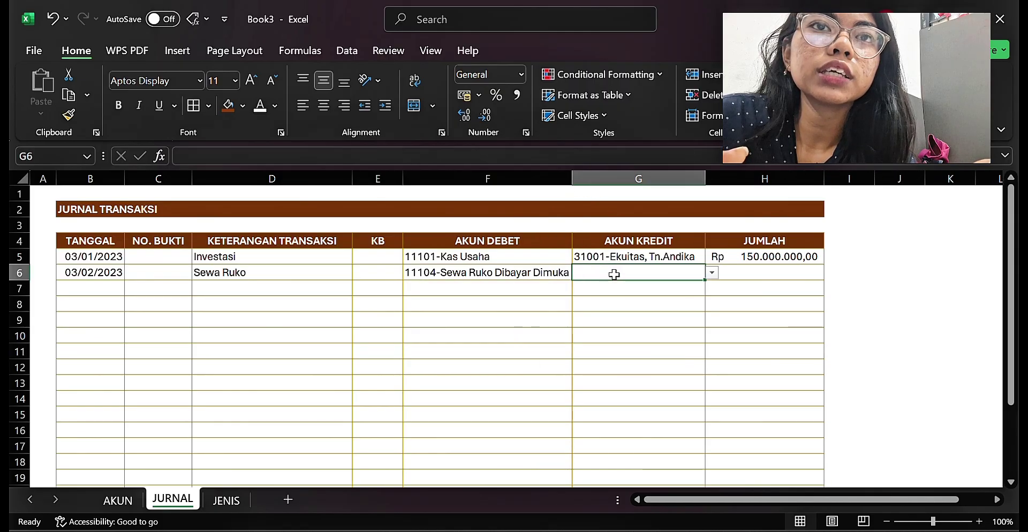
pyautogui.click(713, 273)
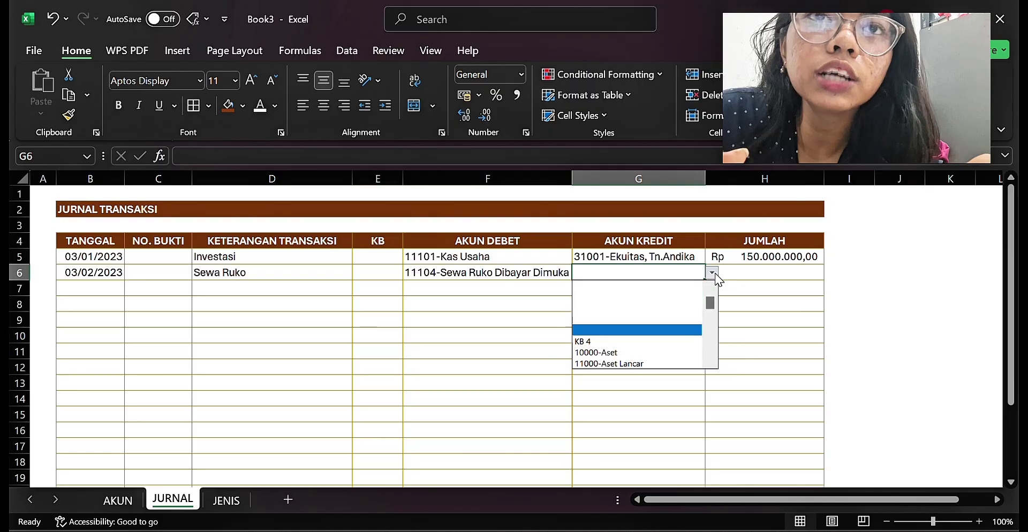
pyautogui.press('Return')
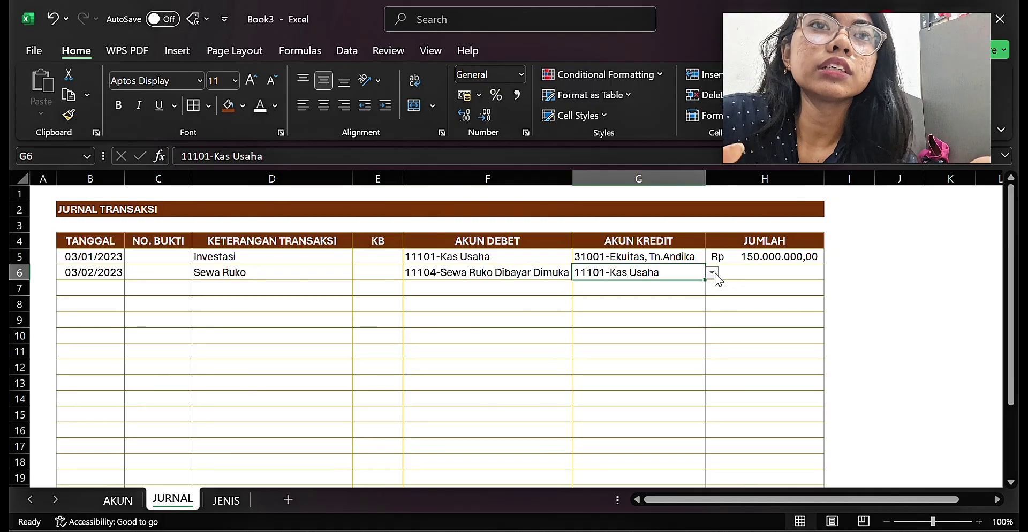
# - Enter 48000000 as the amount of the second journal entry in H6
pyautogui.click(716, 273)
pyautogui.write('4')
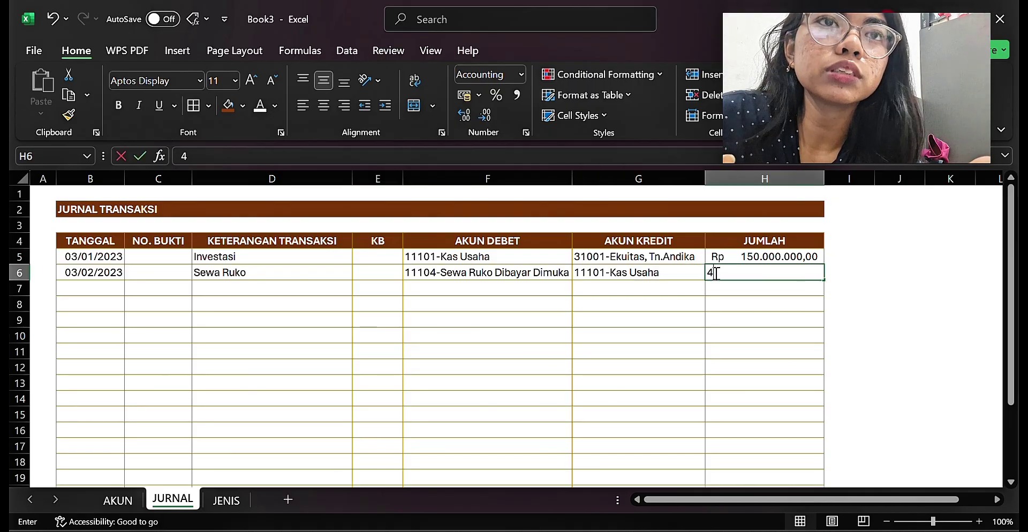
pyautogui.write('8.000.000')
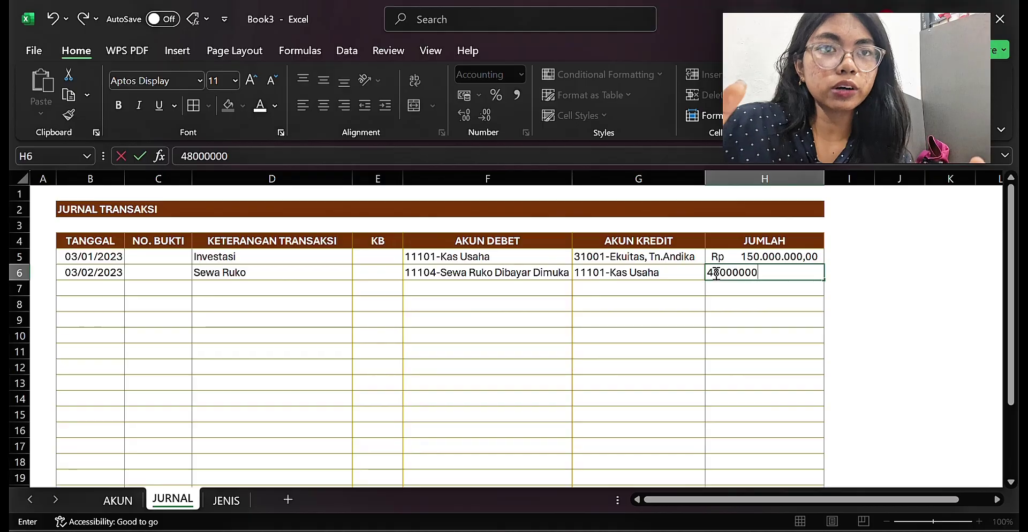
pyautogui.press('Return')
# - Fill the date from the row above into B7 and change it to 03/03/2023
pyautogui.press('Left')
pyautogui.press('Left')
pyautogui.press('Left')
pyautogui.press('Left')
pyautogui.press('Left')
pyautogui.press('Left')
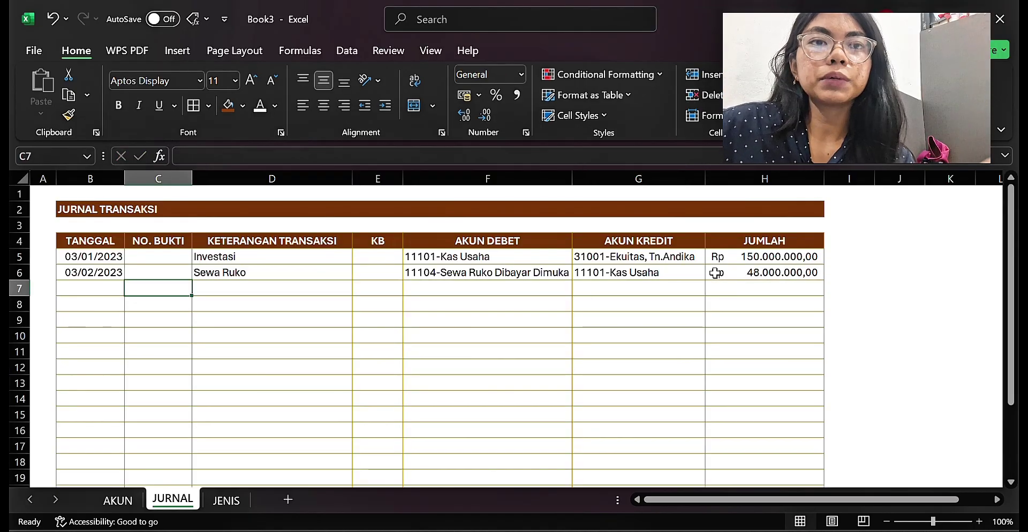
pyautogui.hotkey('ctrl', 'd')
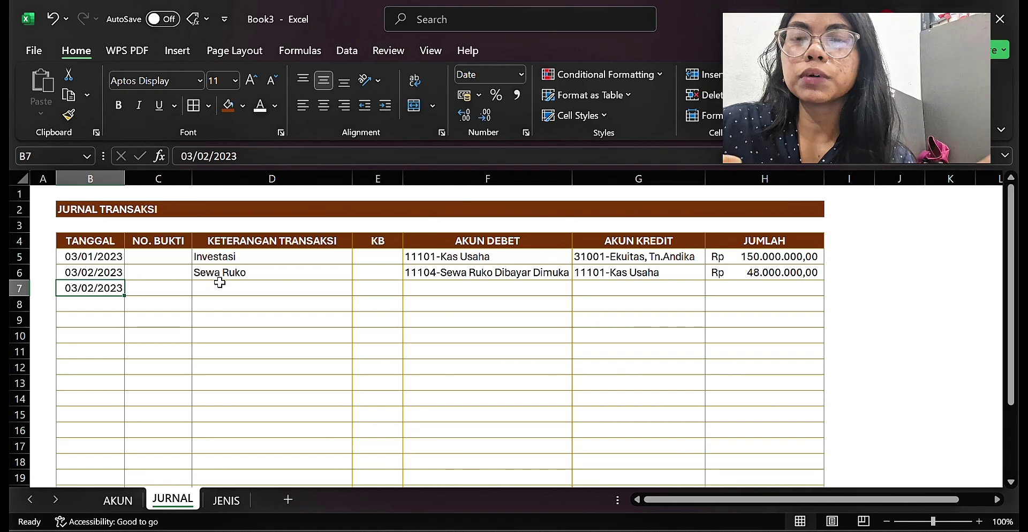
pyautogui.doubleClick(90, 286)
pyautogui.press('BackSpace')
pyautogui.write('3')
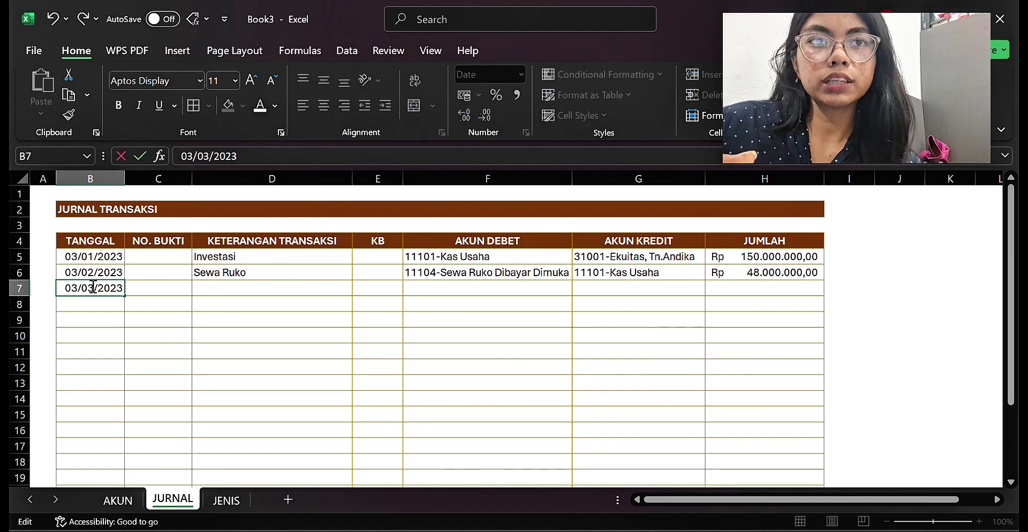
# - Enter "Pembelian" as the transaction description of the third journal entry in D7
pyautogui.press('Tab')
pyautogui.press('Tab')
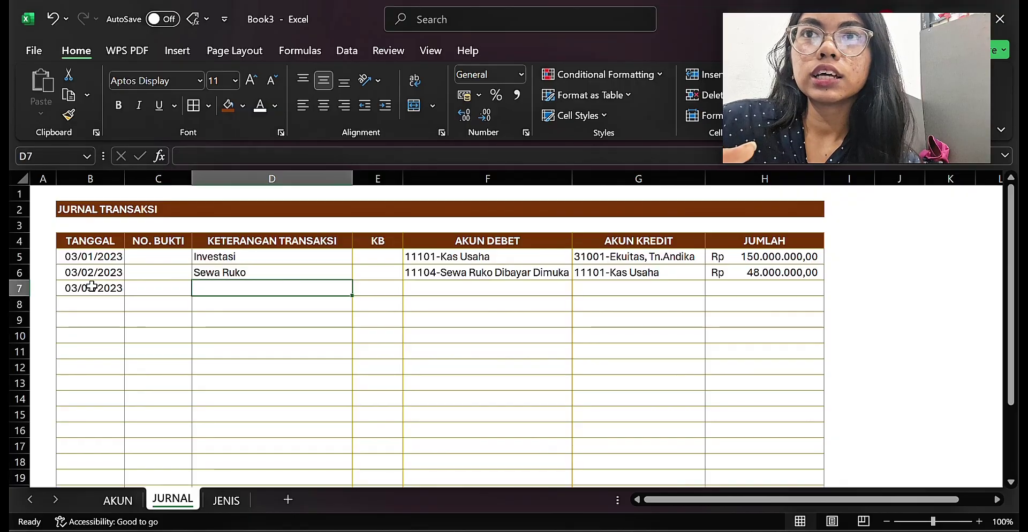
pyautogui.write('Pem')
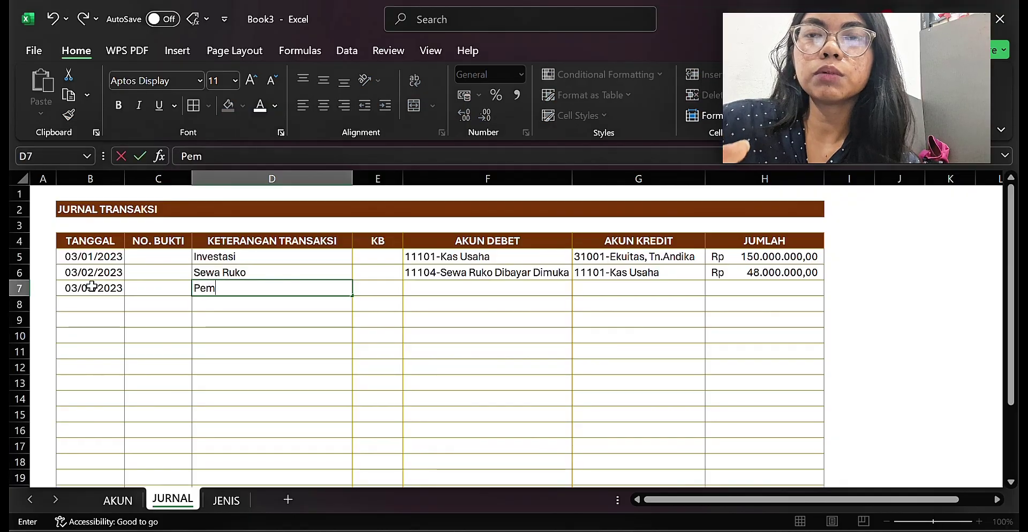
pyautogui.write('belian')
pyautogui.press('Tab')
pyautogui.press('Tab')
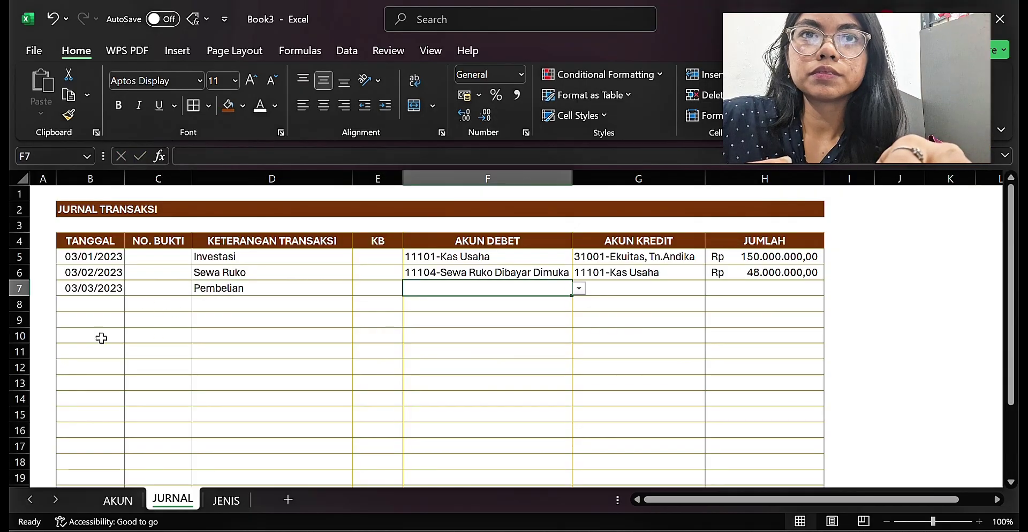
# - Choose 11105-Persediaan Barang as the debit account of the third journal entry in F7
pyautogui.click(579, 289)
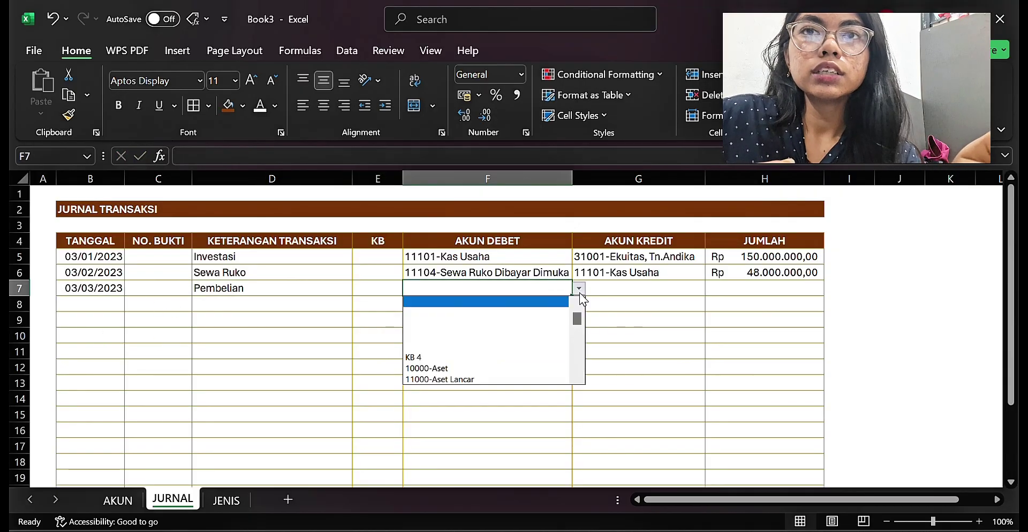
pyautogui.press('Down')
pyautogui.press('Down')
pyautogui.press('Down')
pyautogui.press('Down')
pyautogui.press('Down')
pyautogui.press('Down')
pyautogui.press('Down')
pyautogui.press('Down')
pyautogui.press('Down')
pyautogui.press('Down')
pyautogui.press('Down')
pyautogui.press('Down')
pyautogui.press('Down')
pyautogui.press('Down')
pyautogui.press('Down')
pyautogui.press('Down')
pyautogui.press('Down')
pyautogui.press('Down')
pyautogui.press('Down')
pyautogui.press('Down')
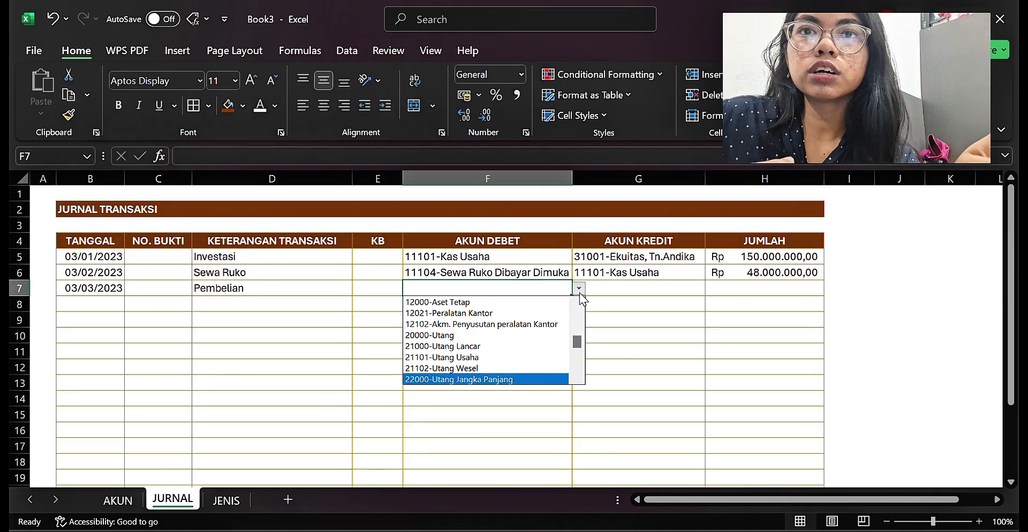
pyautogui.press('Down')
pyautogui.press('Down')
pyautogui.press('Up')
pyautogui.press('Up')
pyautogui.press('Up')
pyautogui.press('Up')
pyautogui.press('Up')
pyautogui.press('Up')
pyautogui.press('Up')
pyautogui.press('Up')
pyautogui.press('Up')
pyautogui.press('Up')
pyautogui.press('Up')
pyautogui.press('Up')
pyautogui.press('Up')
pyautogui.press('Up')
pyautogui.press('Up')
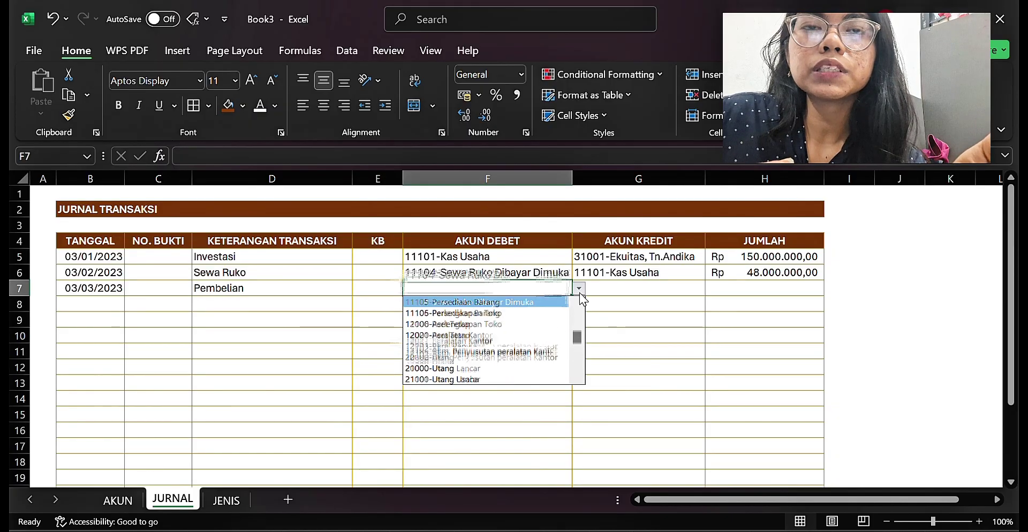
pyautogui.press('Down')
pyautogui.press('Return')
# - Choose 21101-Utang Usaha as the credit account of the third journal entry in G7
pyautogui.click(578, 291)
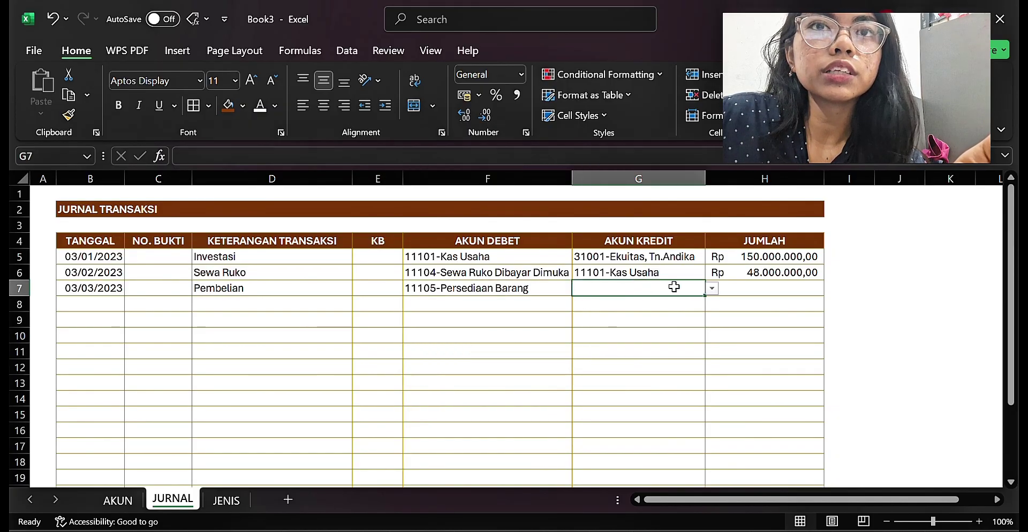
pyautogui.click(714, 289)
pyautogui.press('Down')
pyautogui.press('Down')
pyautogui.press('Down')
pyautogui.press('Down')
pyautogui.press('Down')
pyautogui.press('Down')
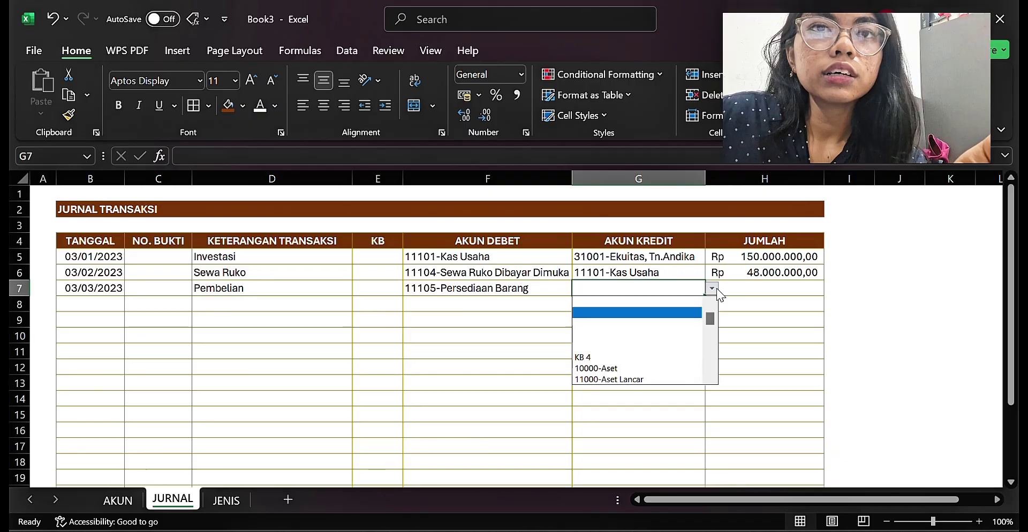
pyautogui.press('Down')
pyautogui.press('Down')
pyautogui.press('Down')
pyautogui.press('Down')
pyautogui.press('Down')
pyautogui.press('Down')
pyautogui.press('Down')
pyautogui.press('Down')
pyautogui.press('Down')
pyautogui.press('Down')
pyautogui.press('Down')
pyautogui.press('Down')
pyautogui.press('Down')
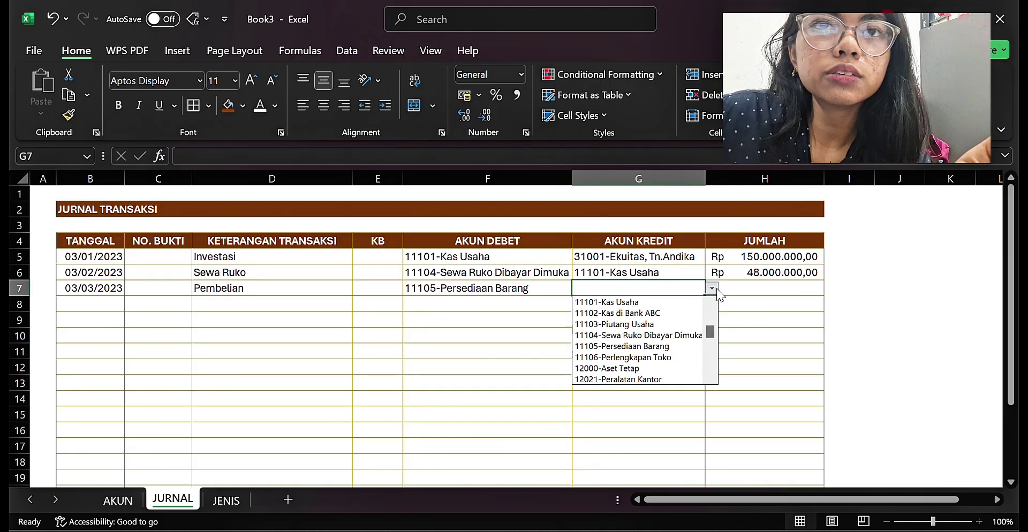
pyautogui.press('Down')
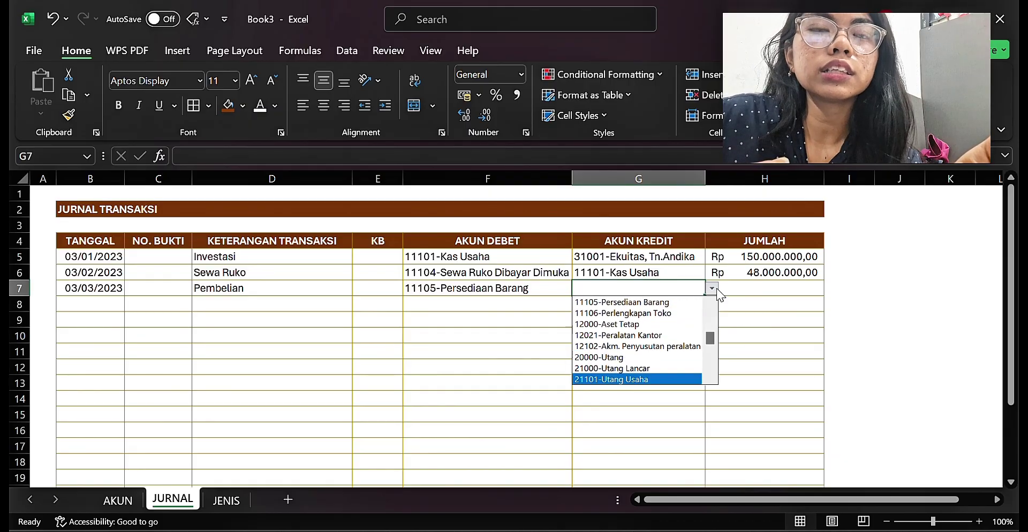
pyautogui.press('Return')
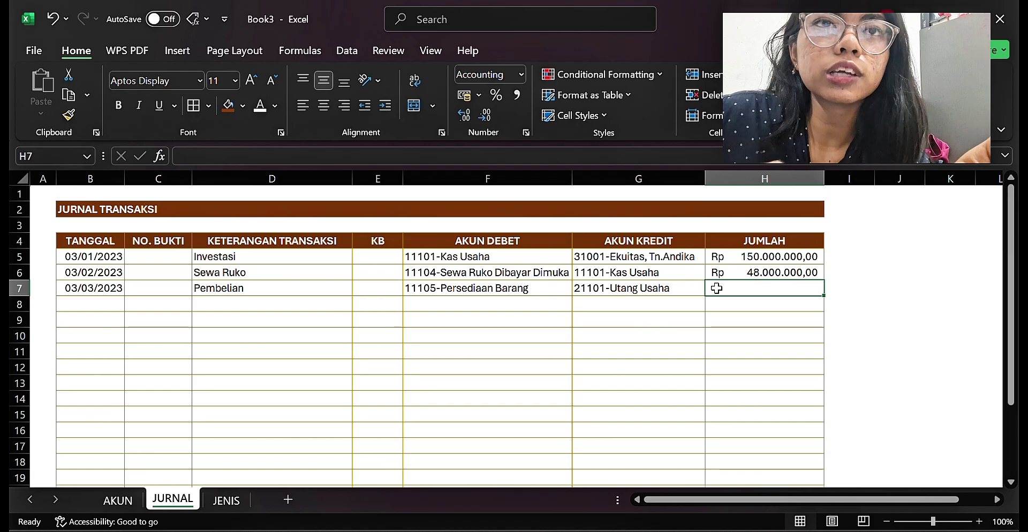
# - Enter 30.000.000 as the amount of the third journal entry in H7
pyautogui.write('30.000')
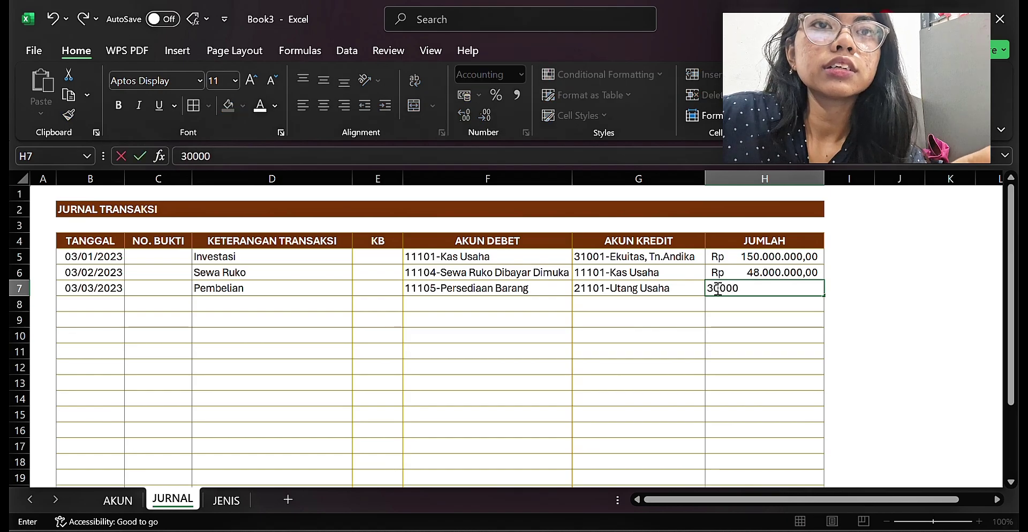
pyautogui.write('.000')
pyautogui.press('Return')
# - Fill the date 03/03/2023 from the row above into B8 for the fourth journal entry
pyautogui.press('Left')
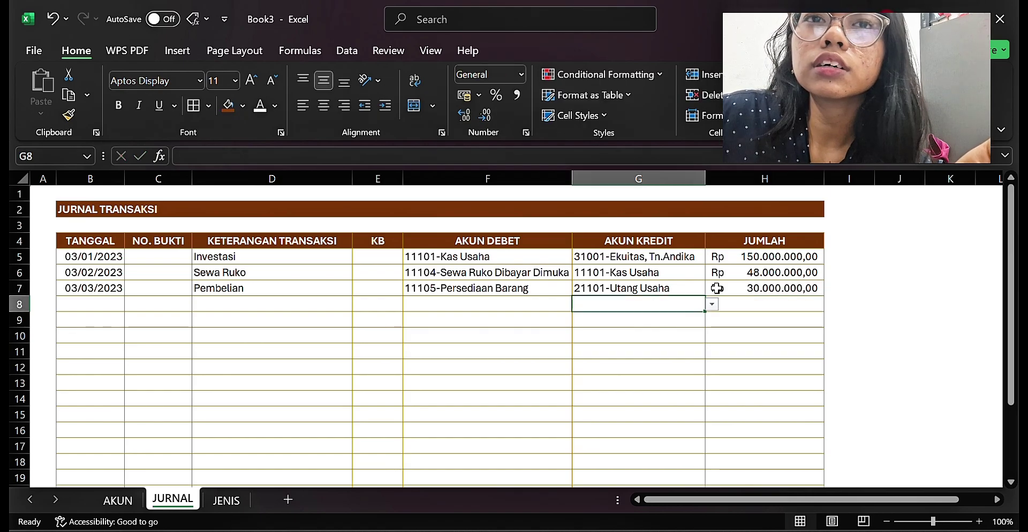
pyautogui.press('Left')
pyautogui.press('Left')
pyautogui.press('Left')
pyautogui.press('Left')
pyautogui.press('Left')
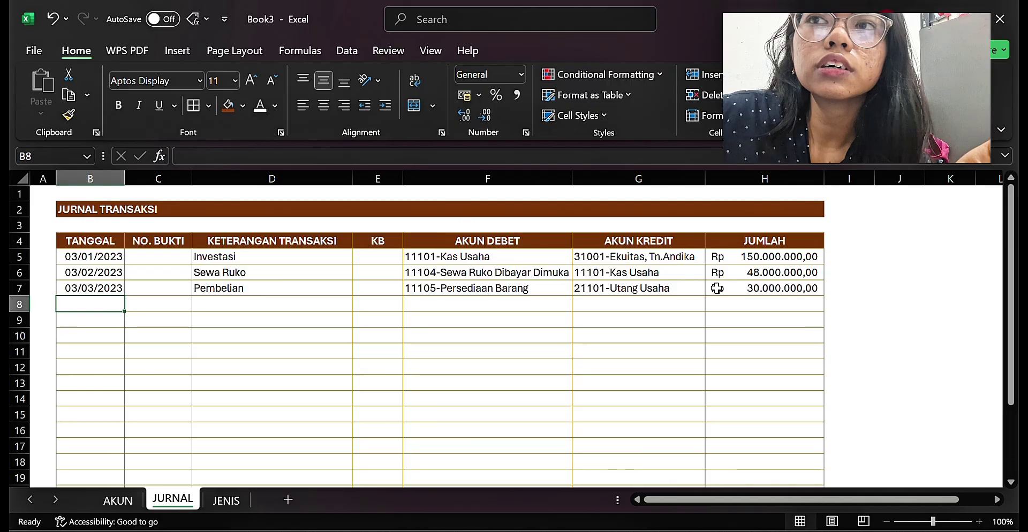
pyautogui.hotkey('ctrl', 'd')
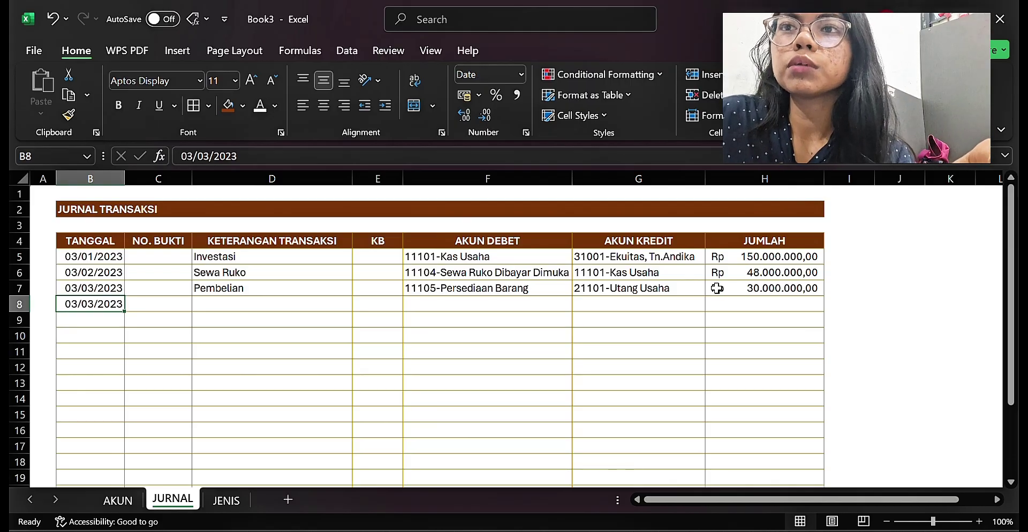
# - Enter "Transportasi" as the transaction description of the fourth journal entry in D8
pyautogui.press('Right')
pyautogui.press('Right')
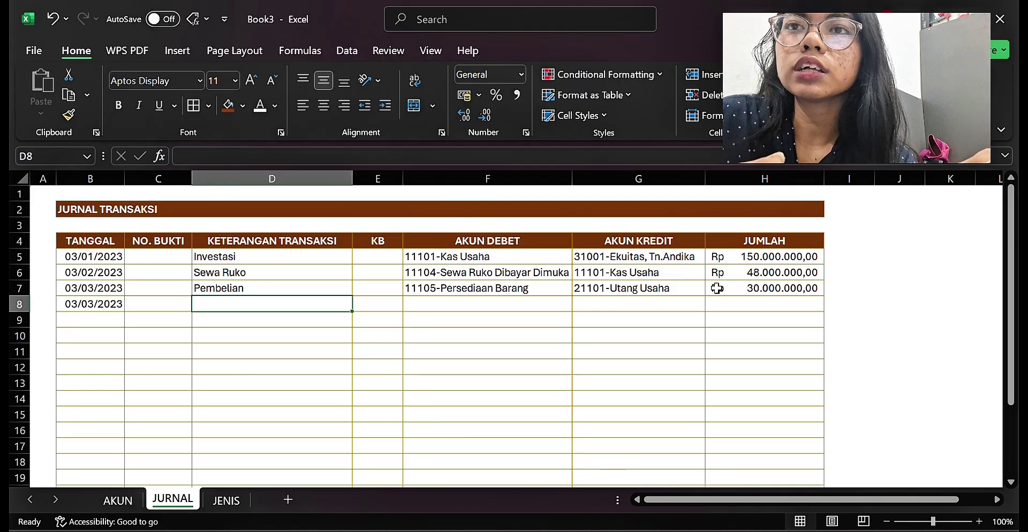
pyautogui.write('Transp')
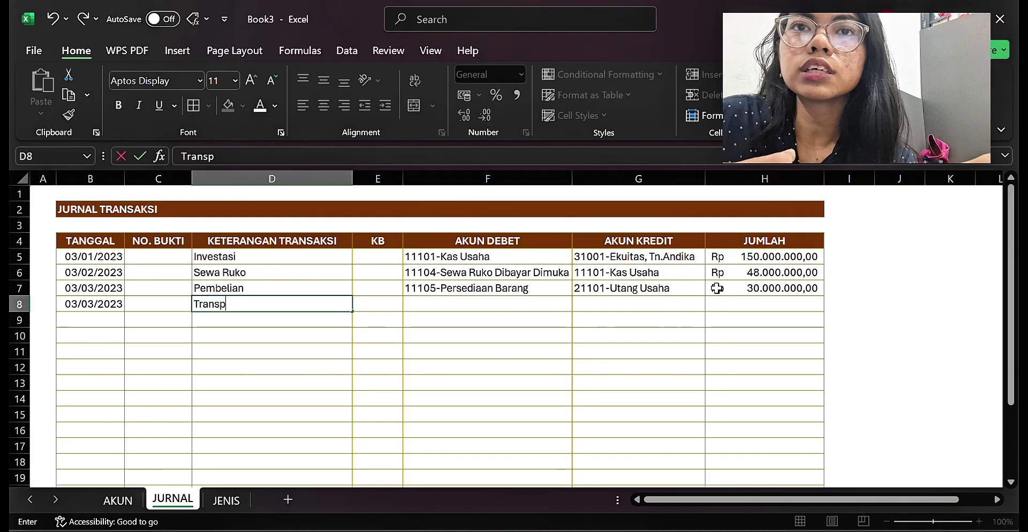
pyautogui.write('ortasi')
pyautogui.press('Right')
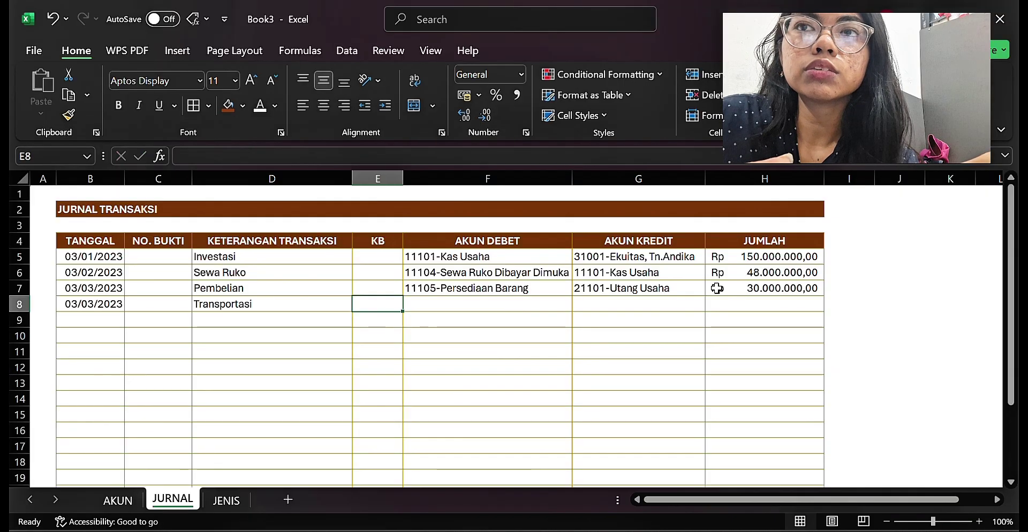
# - Fill the debit account 11105-Persediaan Barang and credit account 21101-Utang Usaha from the row above into F8 and G8
pyautogui.press('Right')
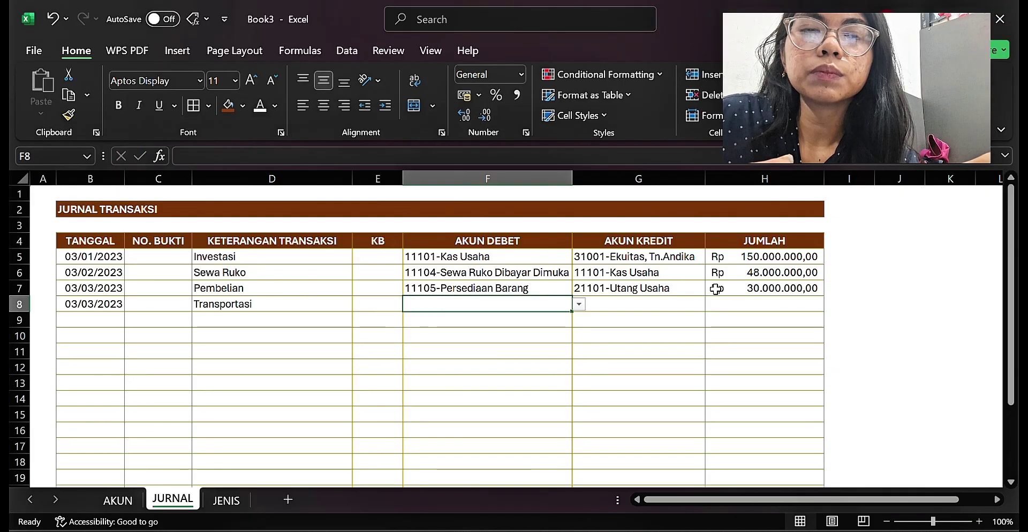
pyautogui.hotkey('ctrl', 'd')
pyautogui.press('Right')
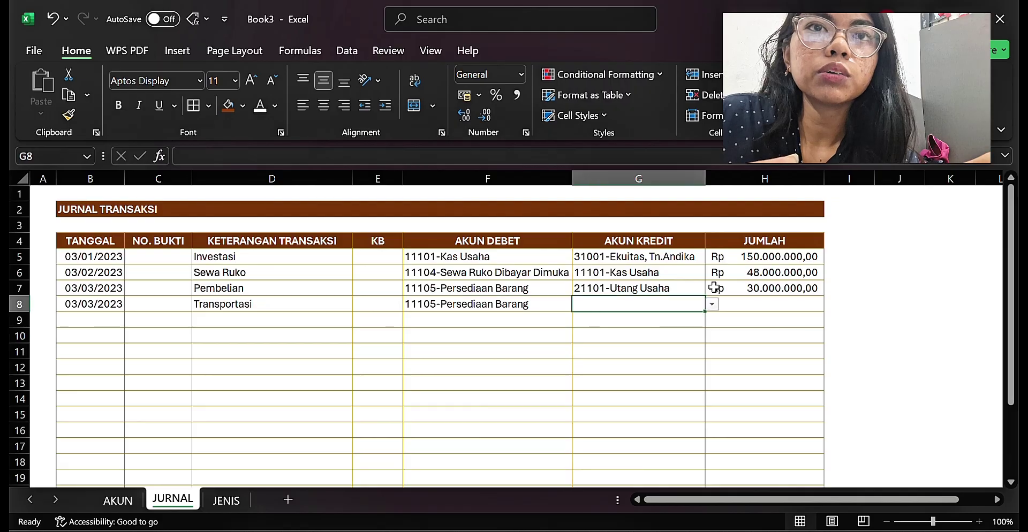
pyautogui.hotkey('ctrl', 'd')
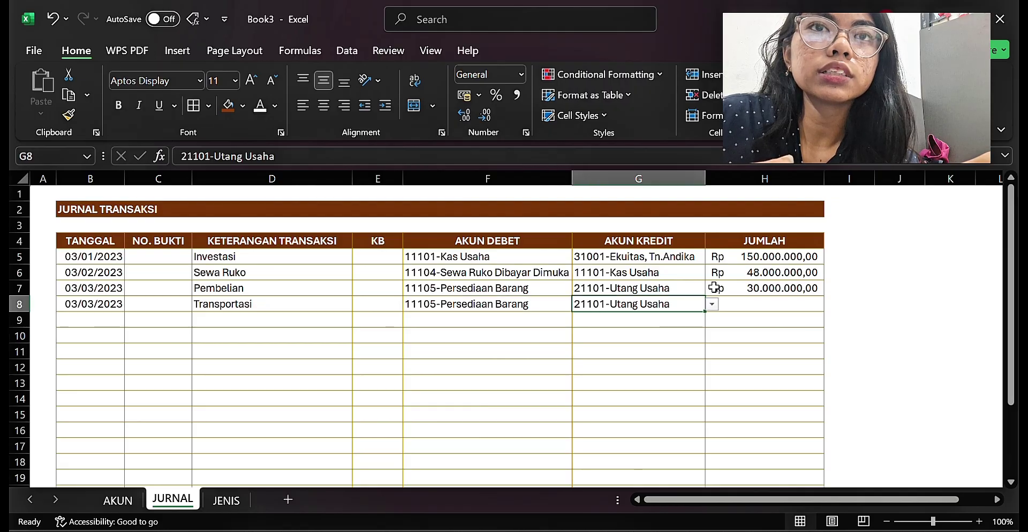
# - Enter the amount of the fourth journal entry in H8 and correct it to 1.000.000
pyautogui.press('Right')
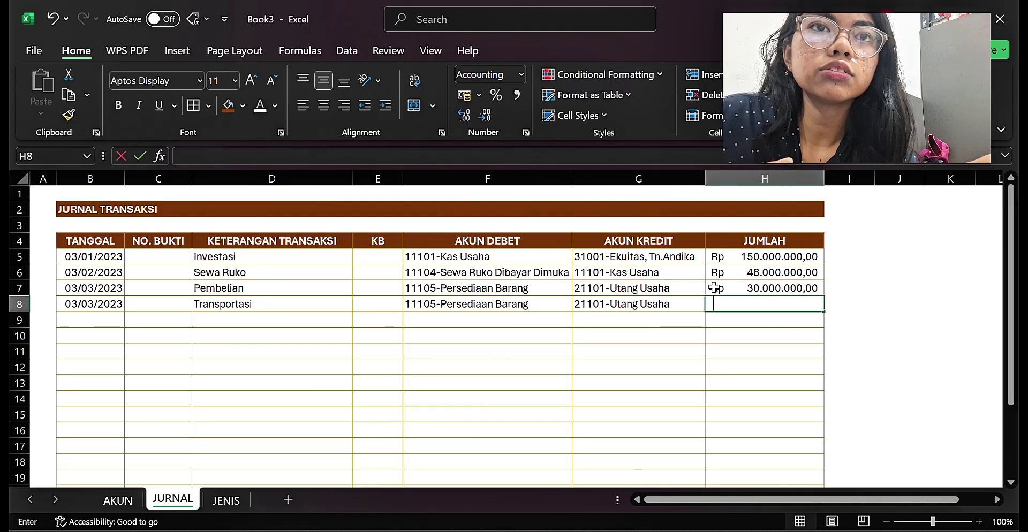
pyautogui.write('10.000.')
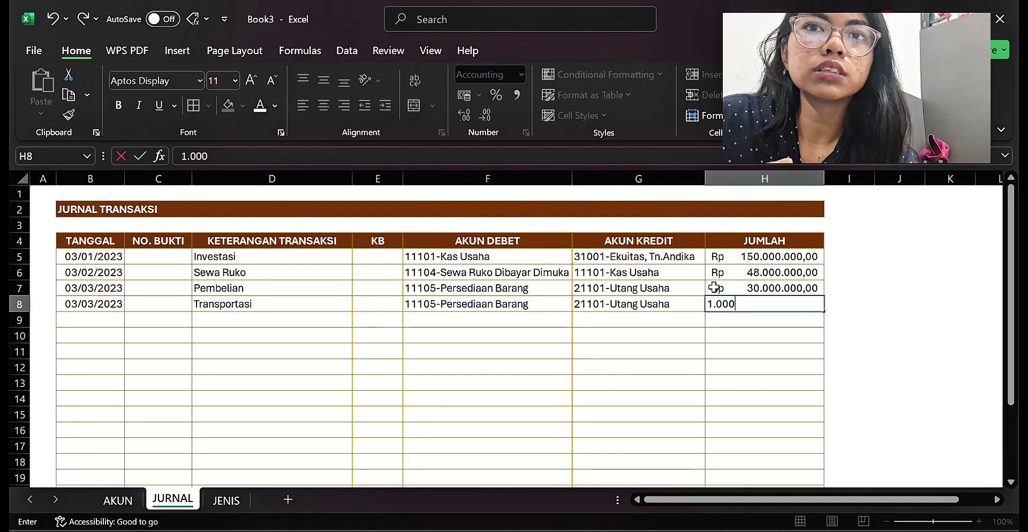
pyautogui.write('000,0')
pyautogui.press('Return')
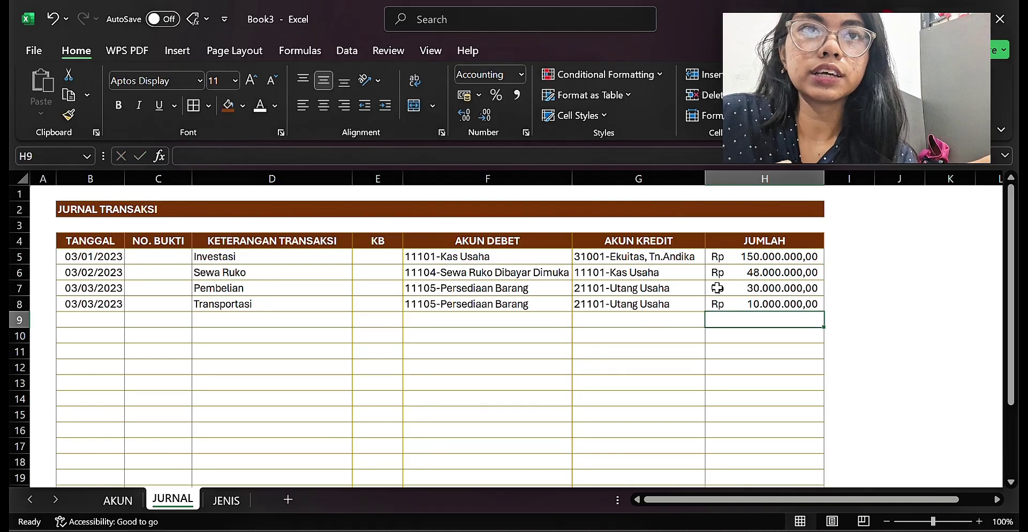
pyautogui.doubleClick(780, 304)
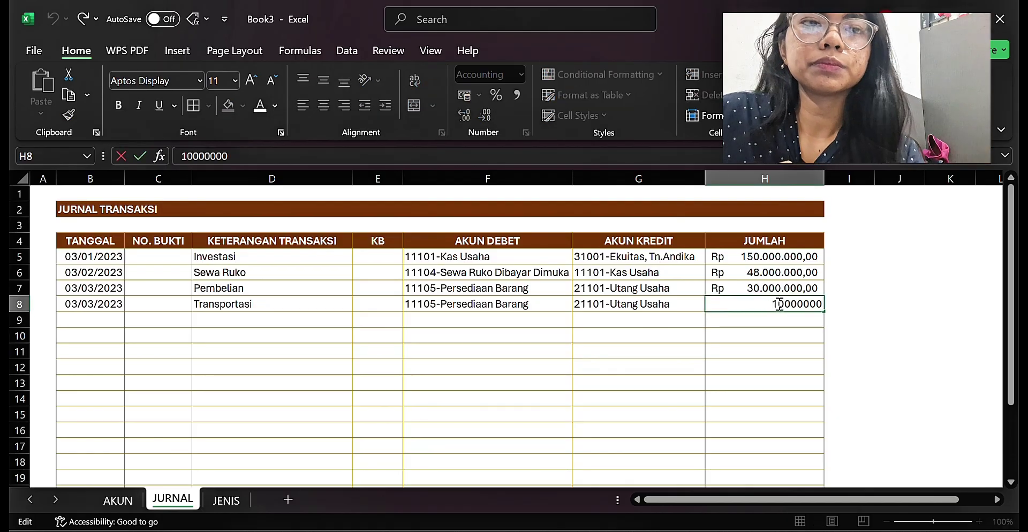
pyautogui.press('BackSpace')
pyautogui.press('Return')
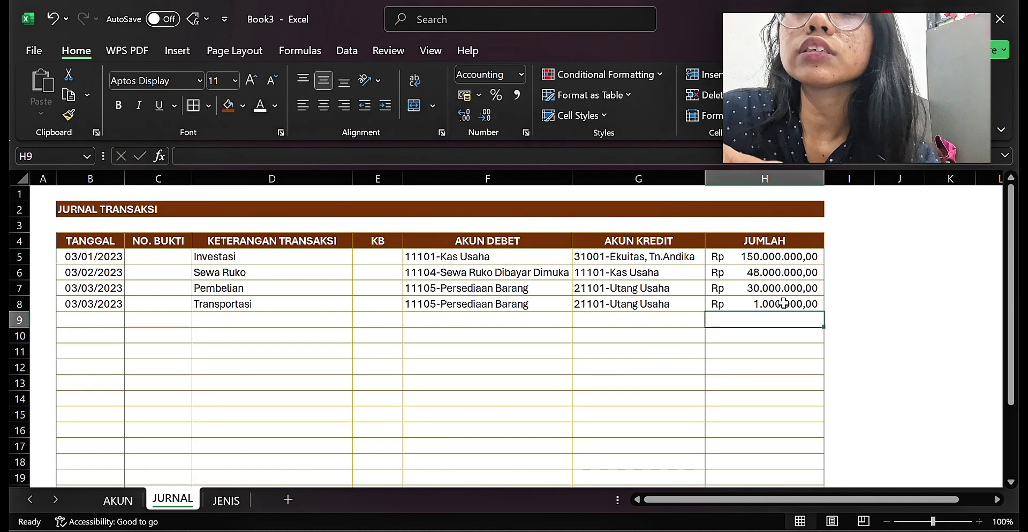
# - Fill the date 03/03/2023 from the row above into B9 for the fifth journal entry
pyautogui.press('Left')
pyautogui.press('Home')
pyautogui.press('Right')
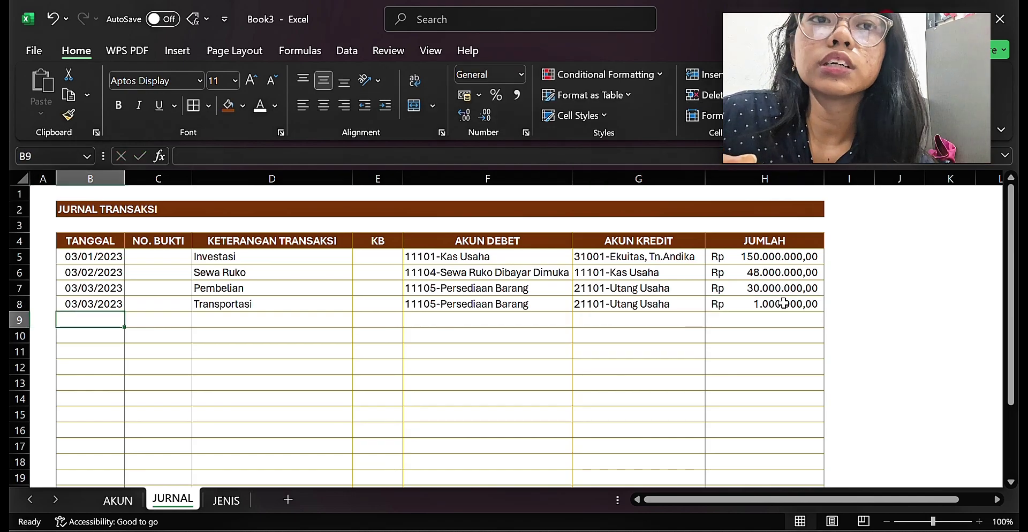
pyautogui.hotkey('ctrl', 'd')
# - Enter "Pembelian Perlengkapan" as the transaction description of the fifth journal entry in D9
pyautogui.press('Tab')
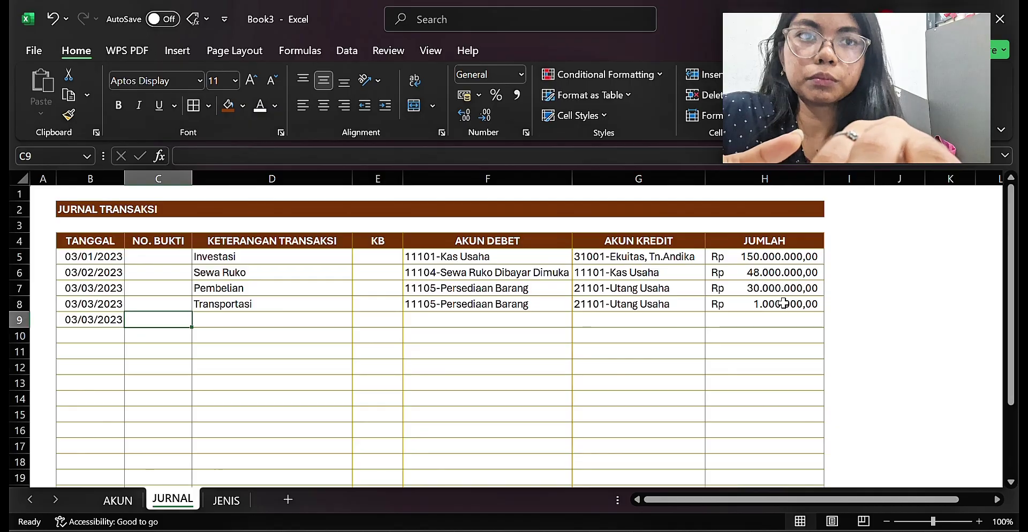
pyautogui.press('Tab')
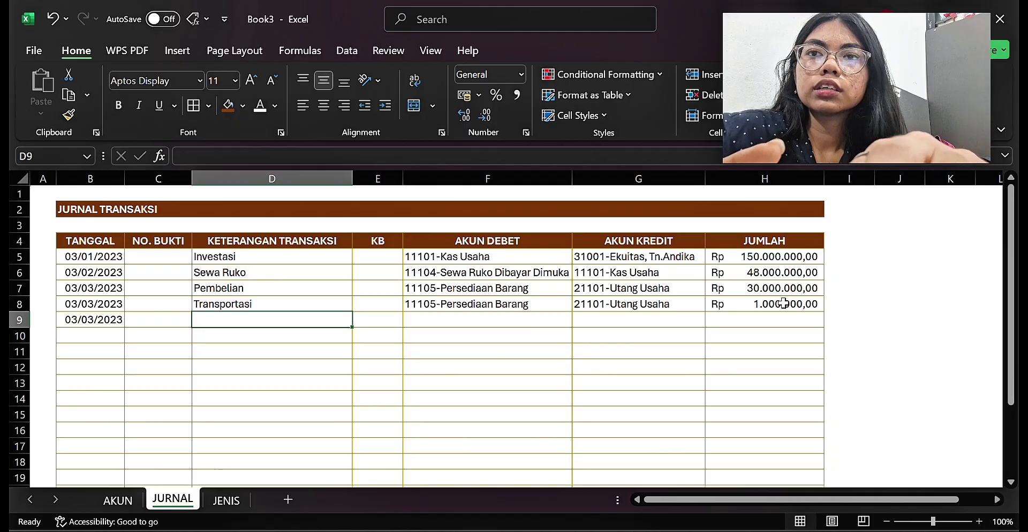
pyautogui.write('p')
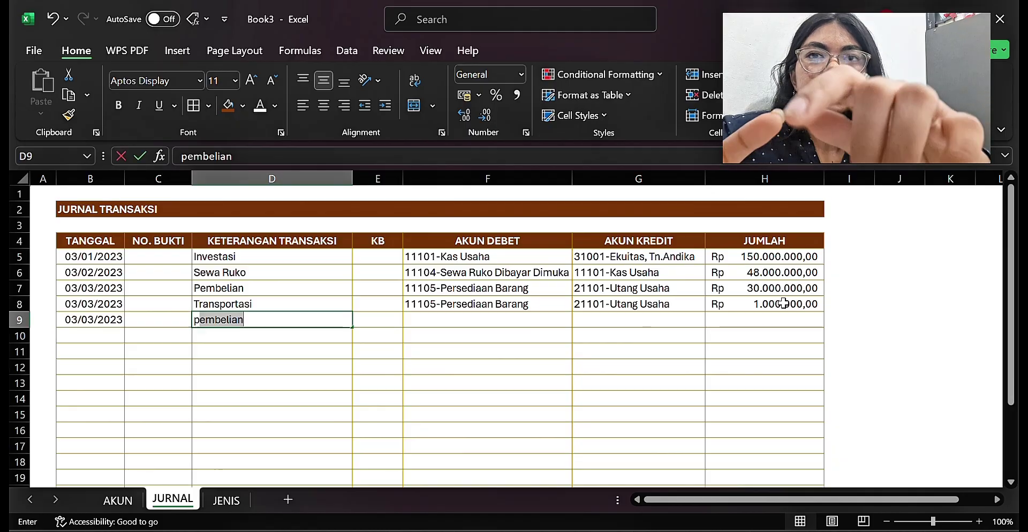
pyautogui.press('BackSpace')
pyautogui.press('BackSpace')
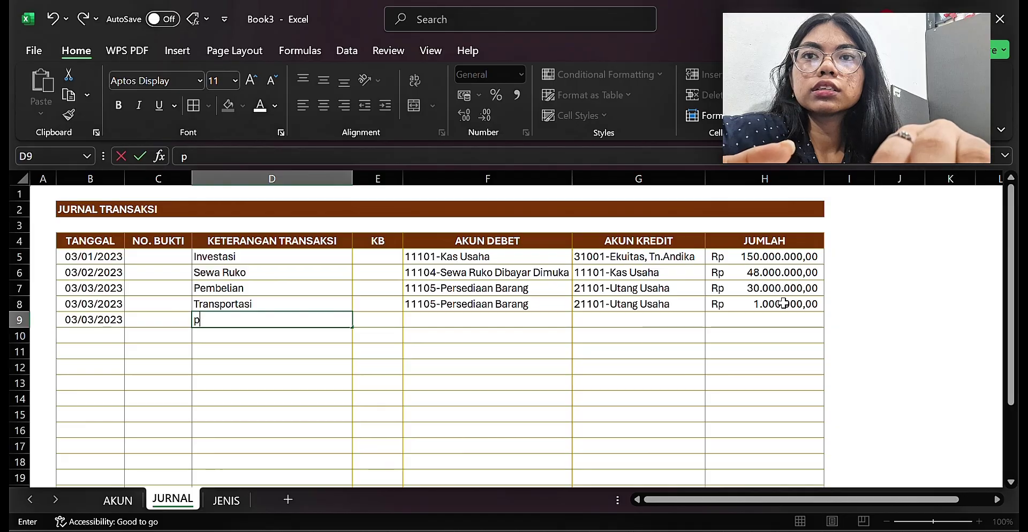
pyautogui.write('P')
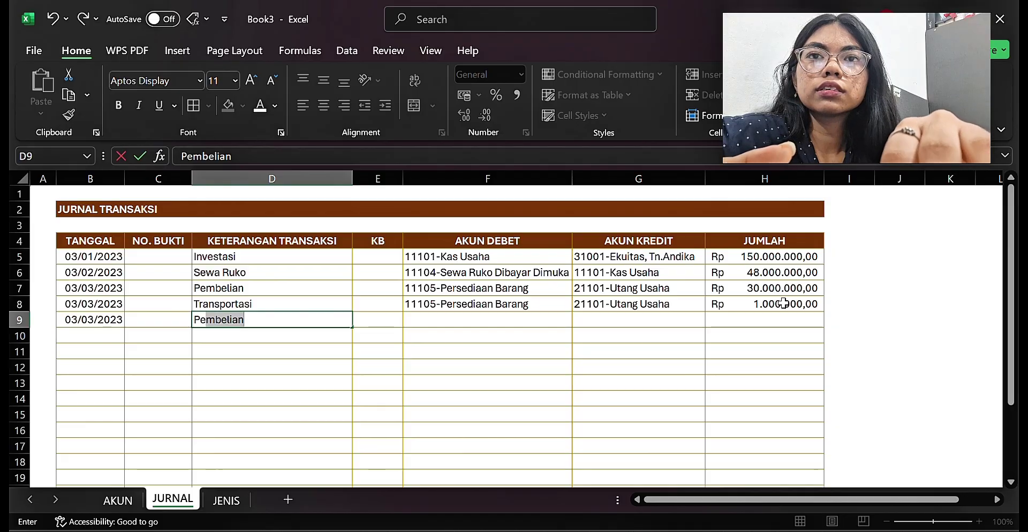
pyautogui.write('embelian')
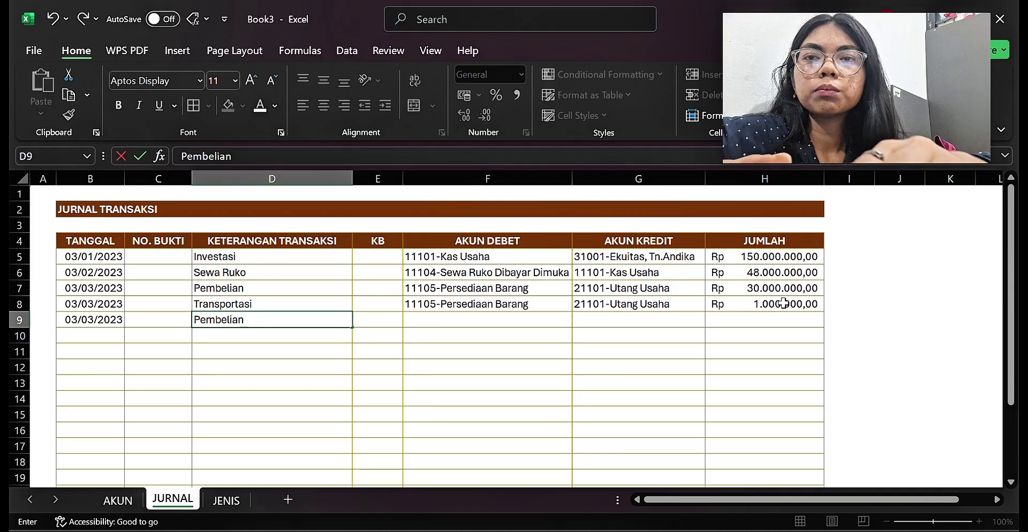
pyautogui.write('P')
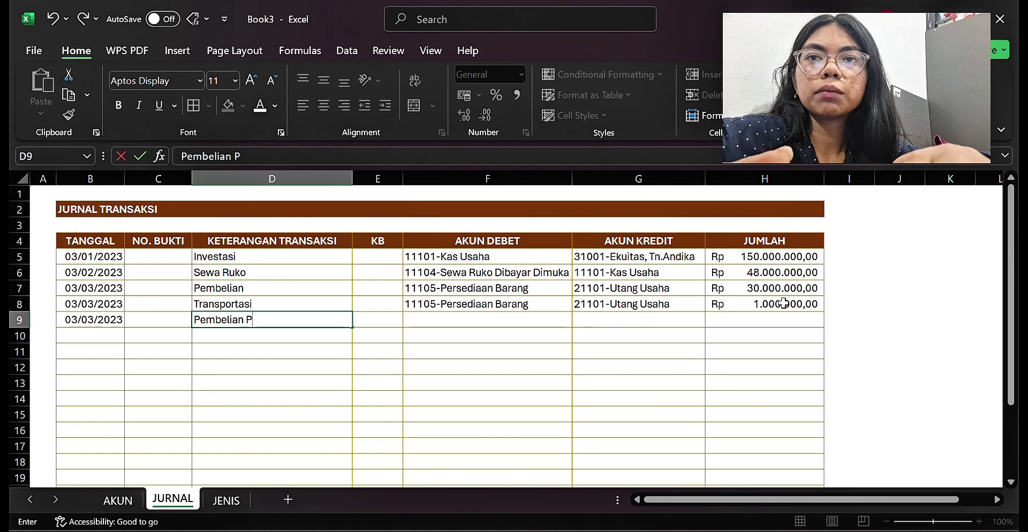
pyautogui.write('ele')
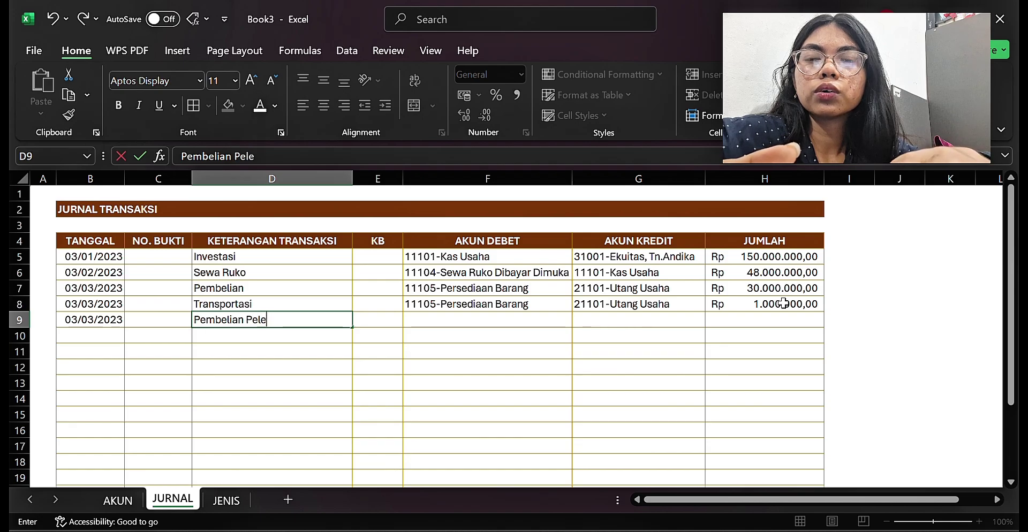
pyautogui.press('BackSpace')
pyautogui.press('BackSpace')
pyautogui.press('BackSpace')
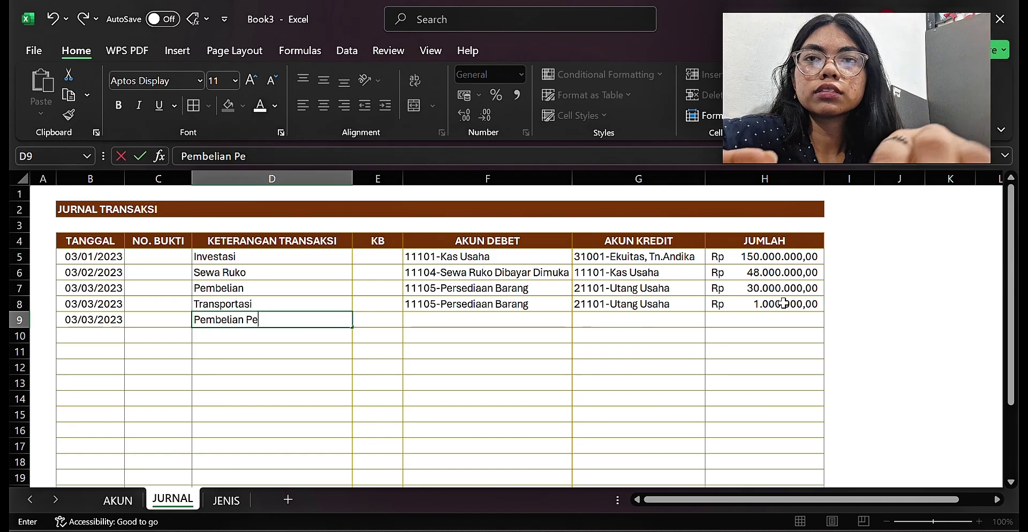
pyautogui.write('rleng')
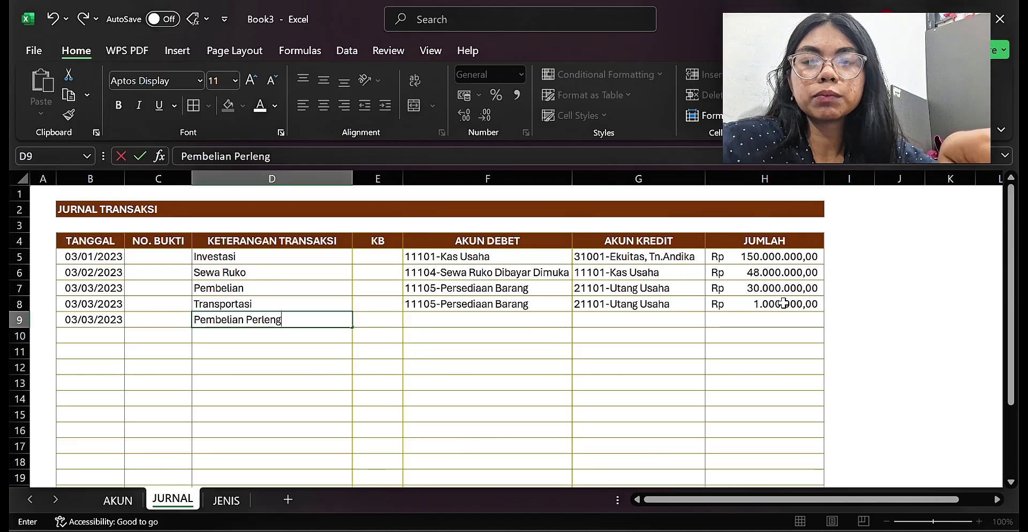
pyautogui.write('kapam')
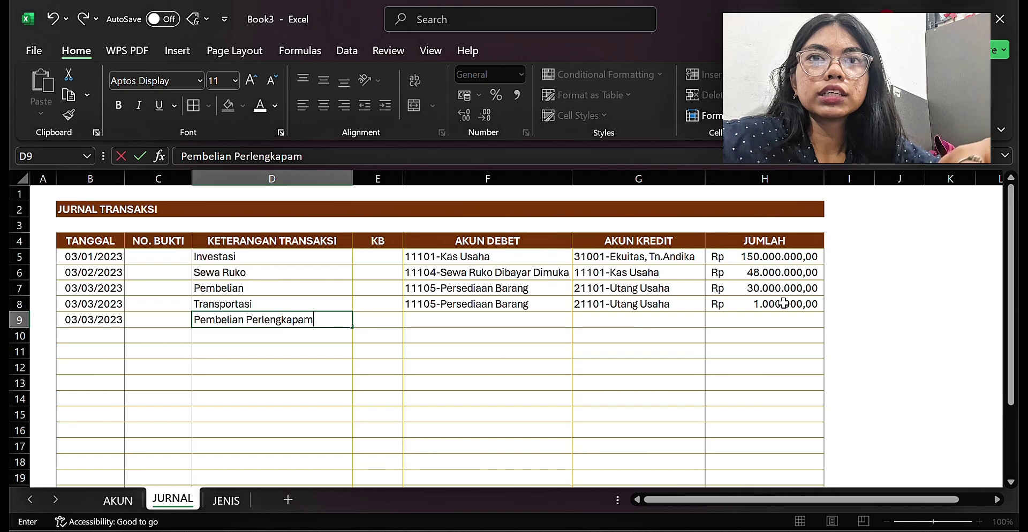
pyautogui.press('BackSpace')
pyautogui.write('n')
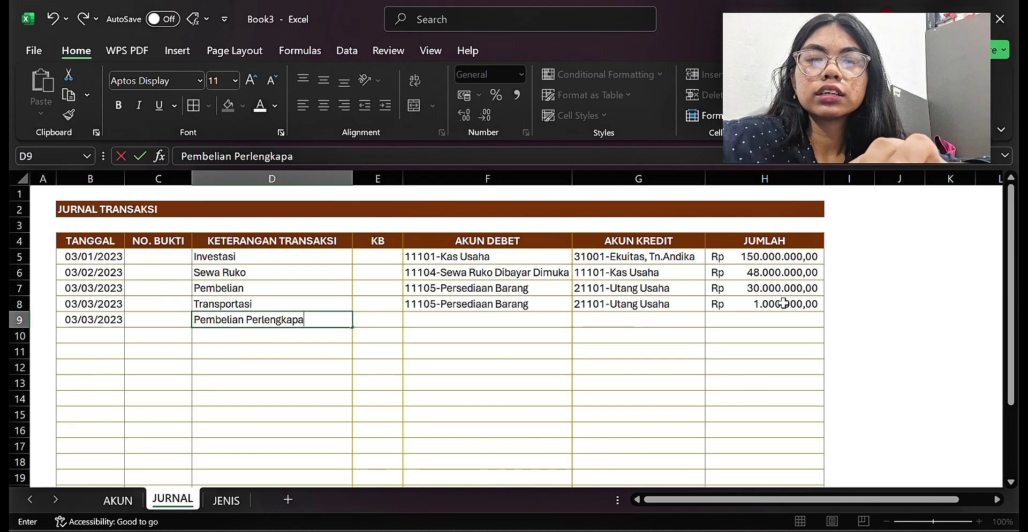
pyautogui.press('Tab')
# - Choose 11106-Perlengkapan Toko as the debit account of the fifth journal entry in F9
pyautogui.press('Tab')
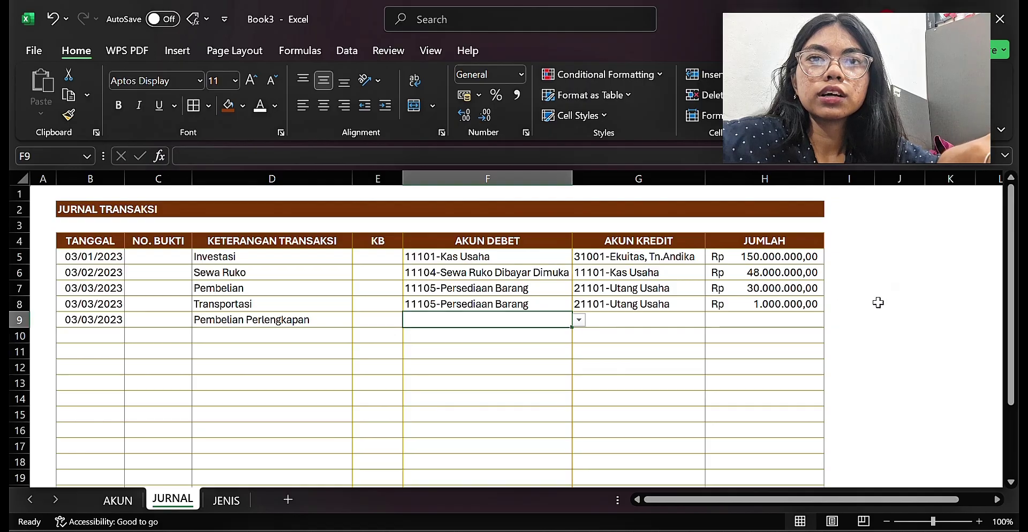
pyautogui.click(580, 320)
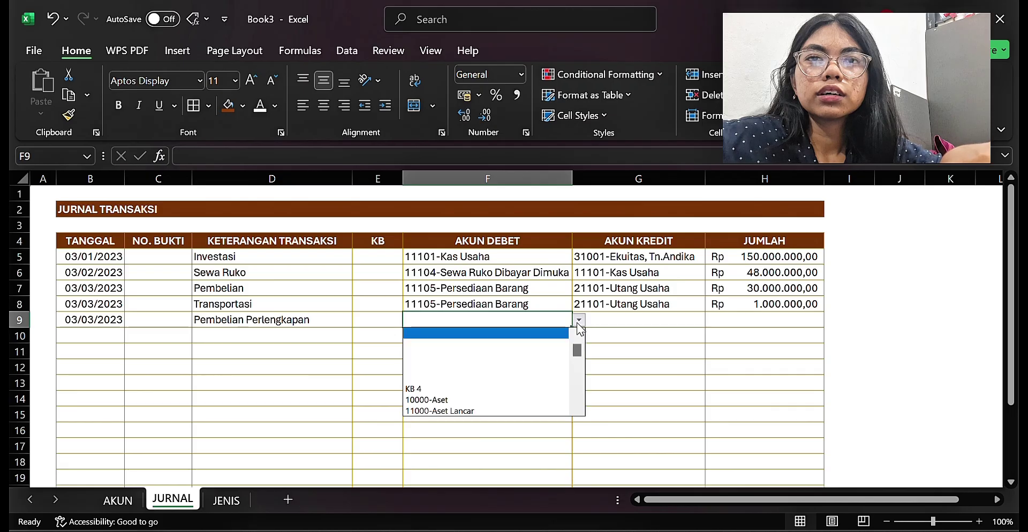
pyautogui.press('Down')
pyautogui.press('Down')
pyautogui.press('Down')
pyautogui.press('Down')
pyautogui.press('Down')
pyautogui.press('Down')
pyautogui.press('Down')
pyautogui.press('Down')
pyautogui.press('Down')
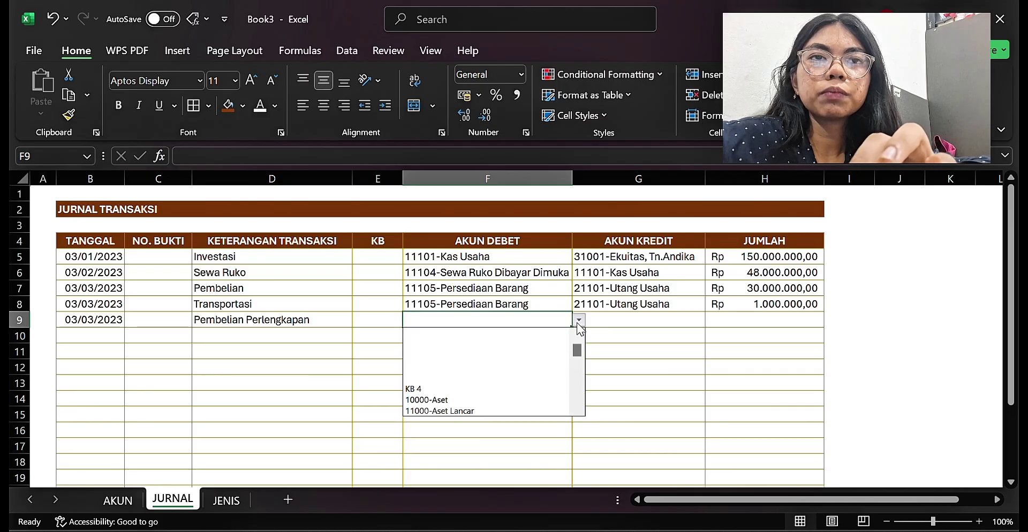
pyautogui.press('Down')
pyautogui.press('Down')
pyautogui.press('Down')
pyautogui.press('Down')
pyautogui.press('Down')
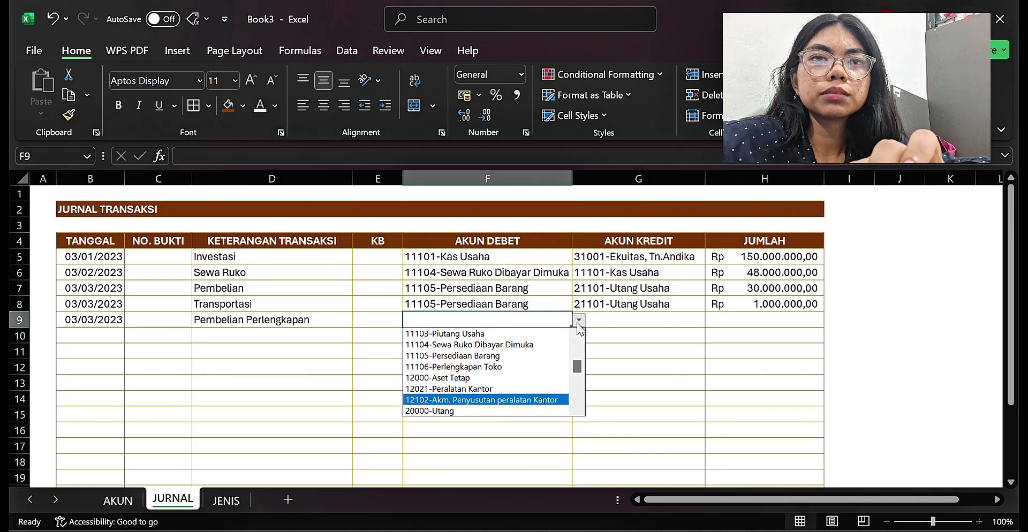
pyautogui.press('Up')
pyautogui.press('Up')
pyautogui.press('Up')
pyautogui.press('Return')
# - Choose 11101-Kas Usaha as the credit account of the fifth journal entry in G9
pyautogui.click(586, 321)
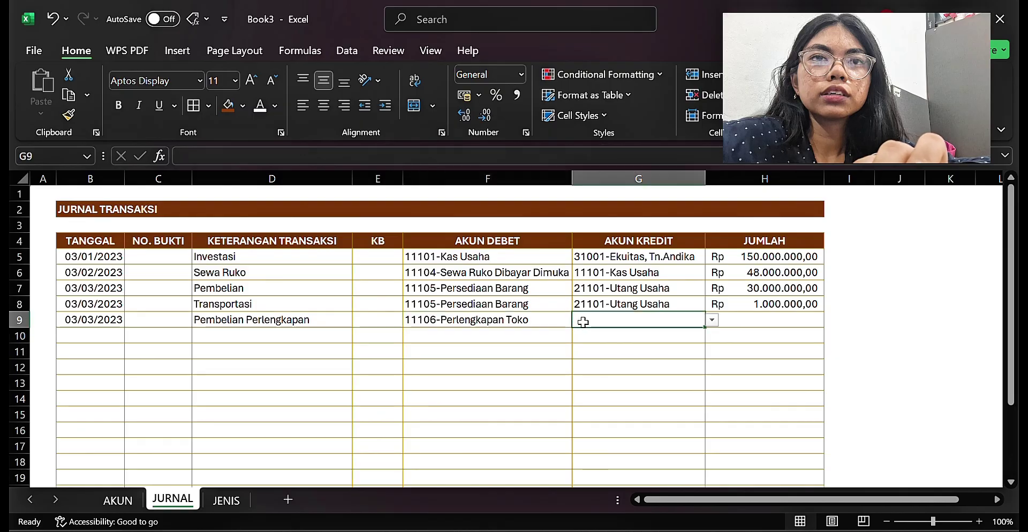
pyautogui.click(718, 317)
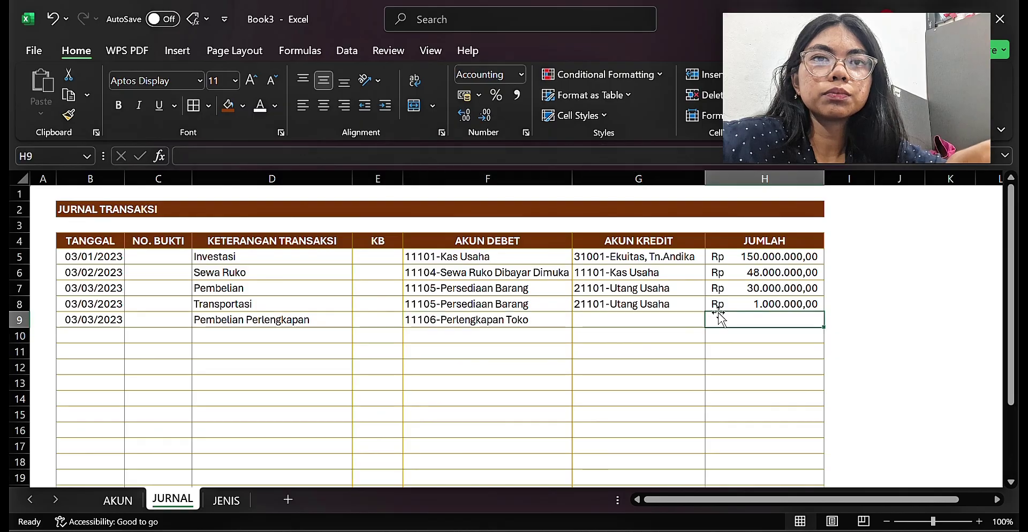
pyautogui.press('Return')
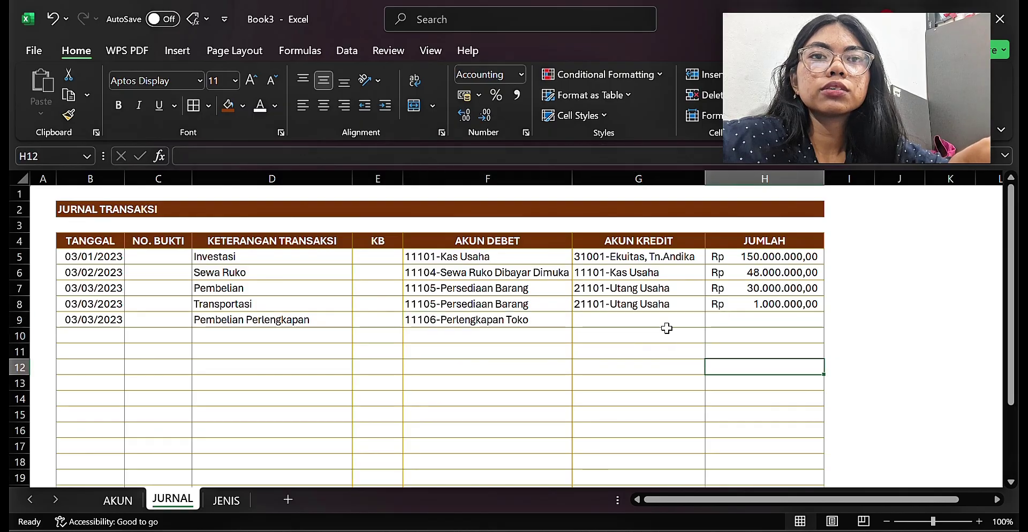
pyautogui.click(669, 332)
pyautogui.click(679, 321)
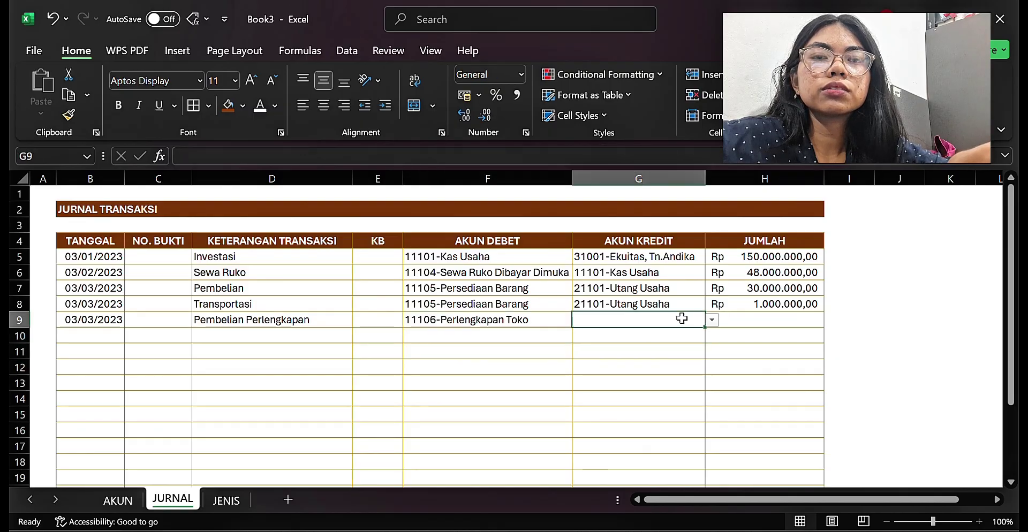
pyautogui.click(718, 317)
pyautogui.press('Down')
pyautogui.press('Down')
pyautogui.press('Down')
pyautogui.press('Down')
pyautogui.press('Down')
pyautogui.press('Down')
pyautogui.press('Down')
pyautogui.press('Down')
pyautogui.press('Down')
pyautogui.press('Down')
pyautogui.press('Down')
pyautogui.press('Down')
pyautogui.press('Down')
pyautogui.press('Down')
pyautogui.press('Down')
pyautogui.press('Down')
pyautogui.press('Down')
pyautogui.press('Down')
pyautogui.press('Down')
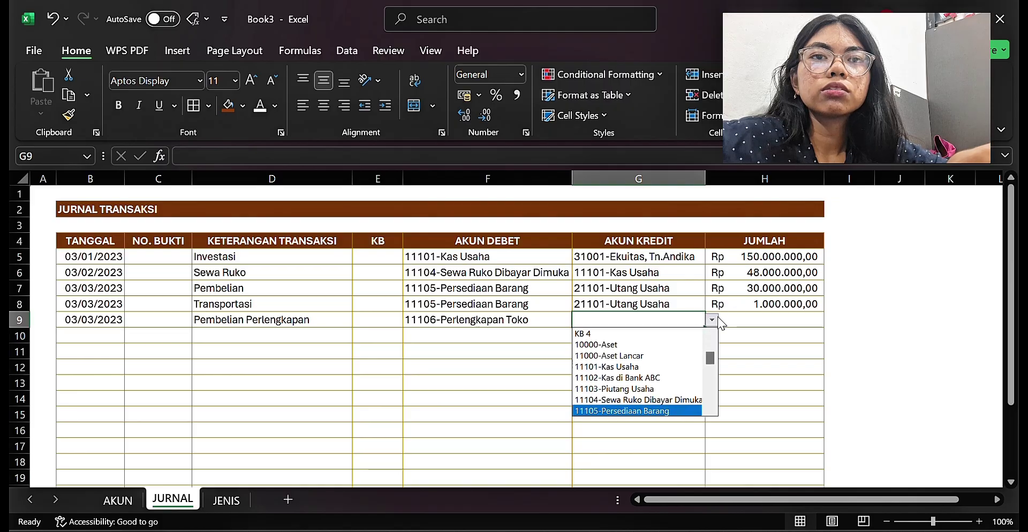
pyautogui.press('Up')
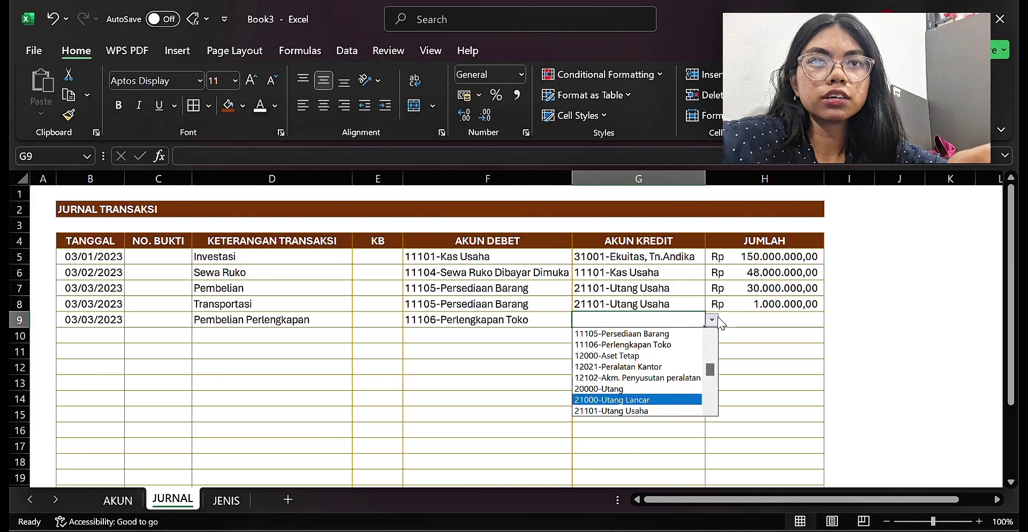
pyautogui.press('Up')
pyautogui.press('Up')
pyautogui.press('Down')
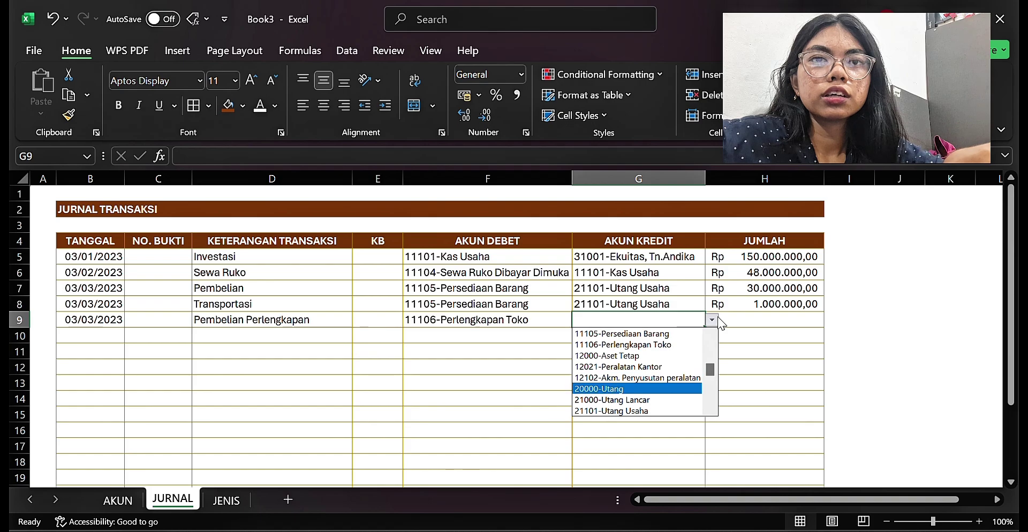
pyautogui.press('Down')
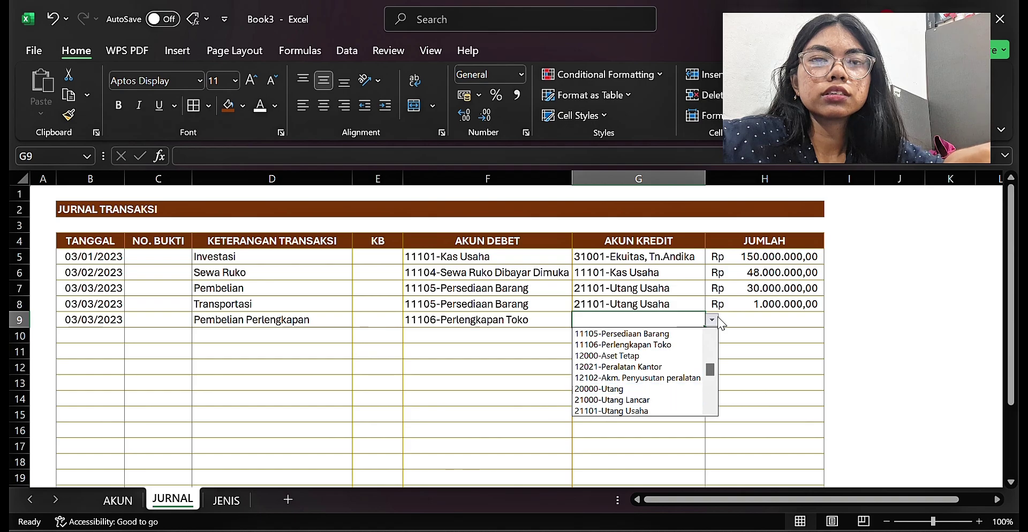
pyautogui.press('Down')
pyautogui.press('Down')
pyautogui.press('Down')
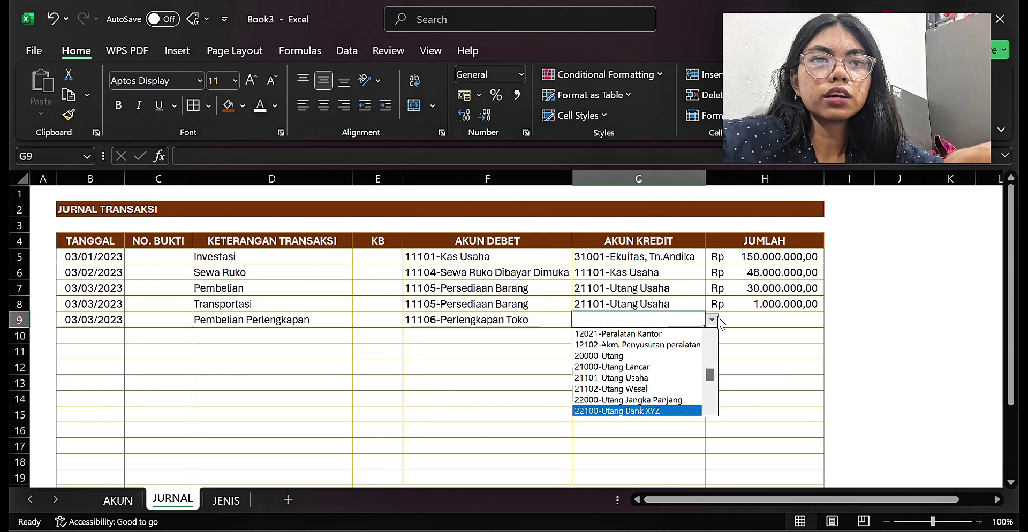
pyautogui.press('Up')
pyautogui.press('Up')
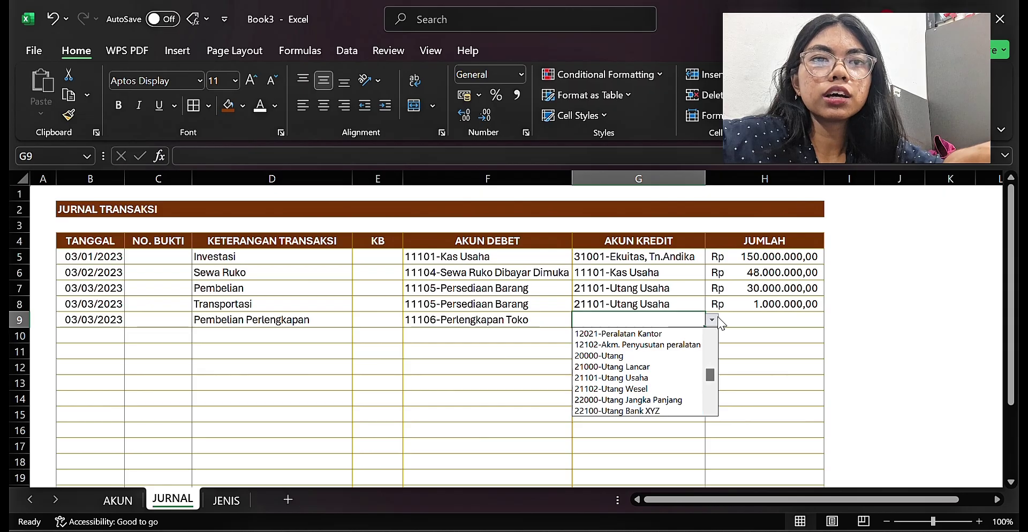
pyautogui.press('Up')
pyautogui.press('Up')
pyautogui.press('Up')
pyautogui.press('Up')
pyautogui.press('Up')
pyautogui.press('Up')
pyautogui.press('Up')
pyautogui.press('Up')
pyautogui.press('Up')
pyautogui.press('Up')
pyautogui.press('Up')
pyautogui.press('Up')
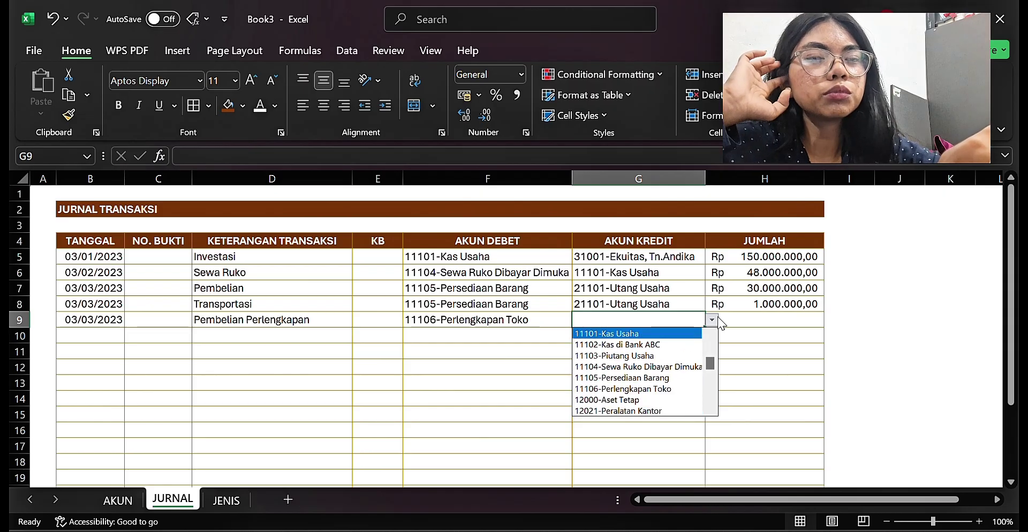
pyautogui.press('Return')
# - Enter 3.000.000 as the amount of the fifth journal entry in H9
pyautogui.press('Right')
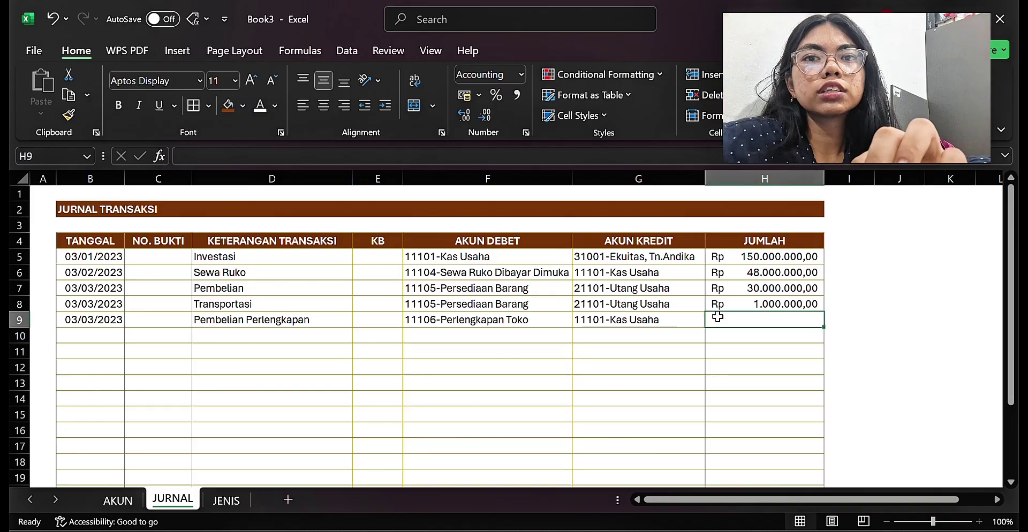
pyautogui.write('3.00')
pyautogui.write('0.000')
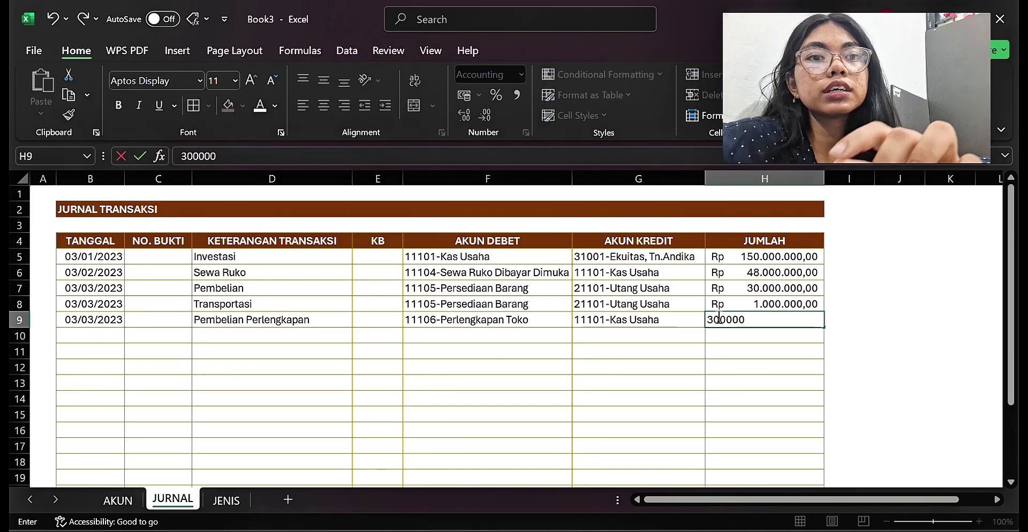
pyautogui.press('Return')
# - Fill the date 03/03/2023 from the row above into B10 for the sixth journal entry
pyautogui.press('Left')
pyautogui.press('Left')
pyautogui.press('Left')
pyautogui.press('Left')
pyautogui.press('Left')
pyautogui.press('Left')
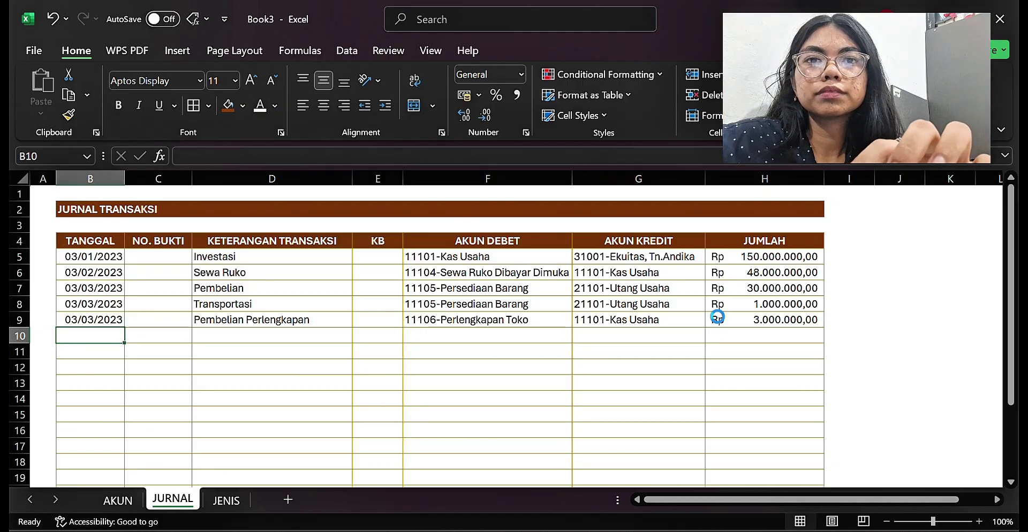
pyautogui.hotkey('ctrl', 'd')
pyautogui.press('Right')
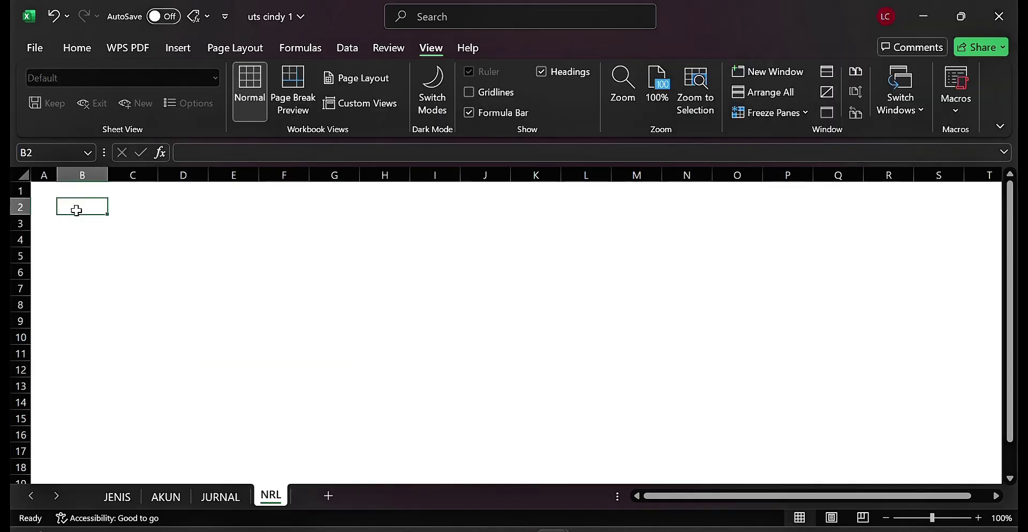
# - Enter the title NERACA LAJUR in B2 of the NRL sheet
pyautogui.write('N')
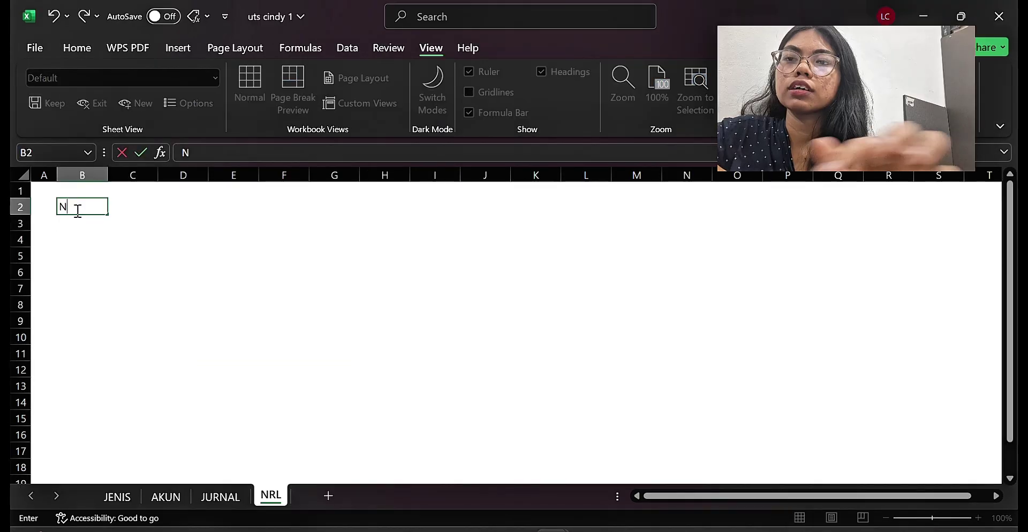
pyautogui.write('ERACA')
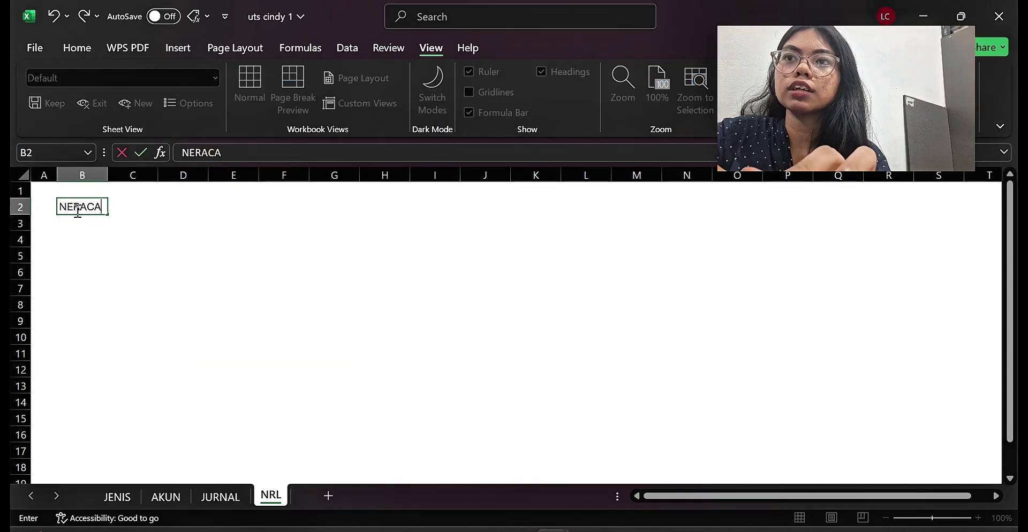
pyautogui.write(' LAJUR')
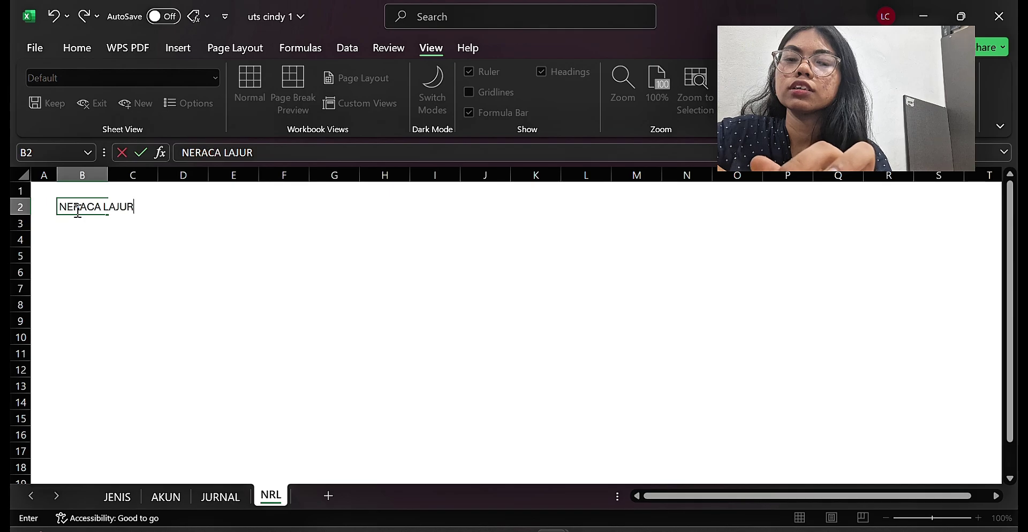
pyautogui.press('Return')
# - Enter the headers KODE, NAMA AKUN and SALDO AWAL in B4, C4 and D4
pyautogui.press('Return')
pyautogui.write('KODE')
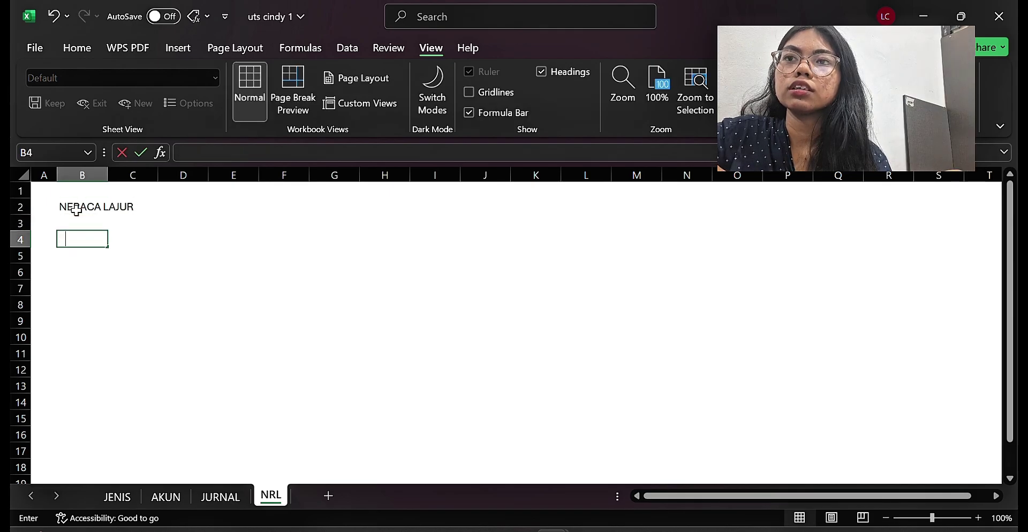
pyautogui.press('Tab')
pyautogui.write('NA')
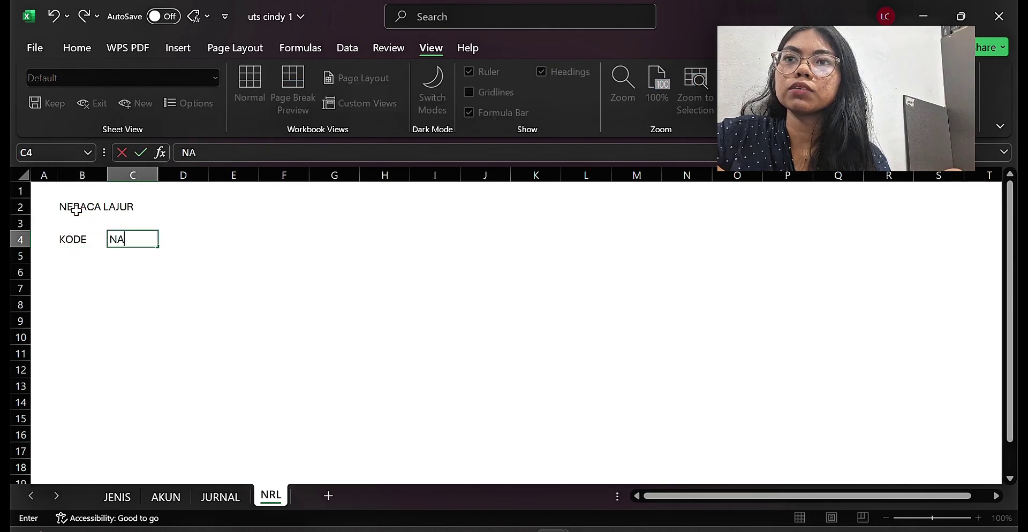
pyautogui.write('MA')
pyautogui.press('BackSpace')
pyautogui.write('MA AKUN')
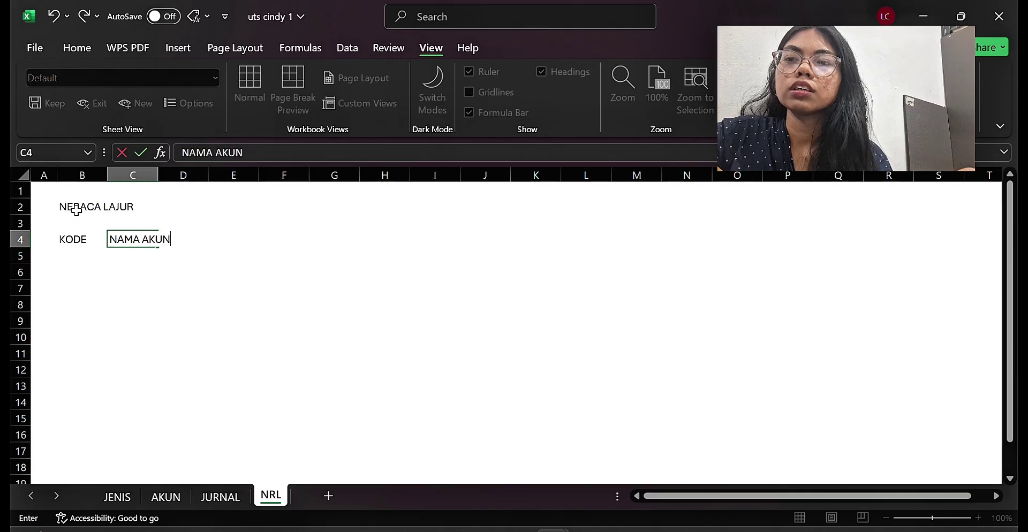
pyautogui.press('Tab')
pyautogui.write('SA')
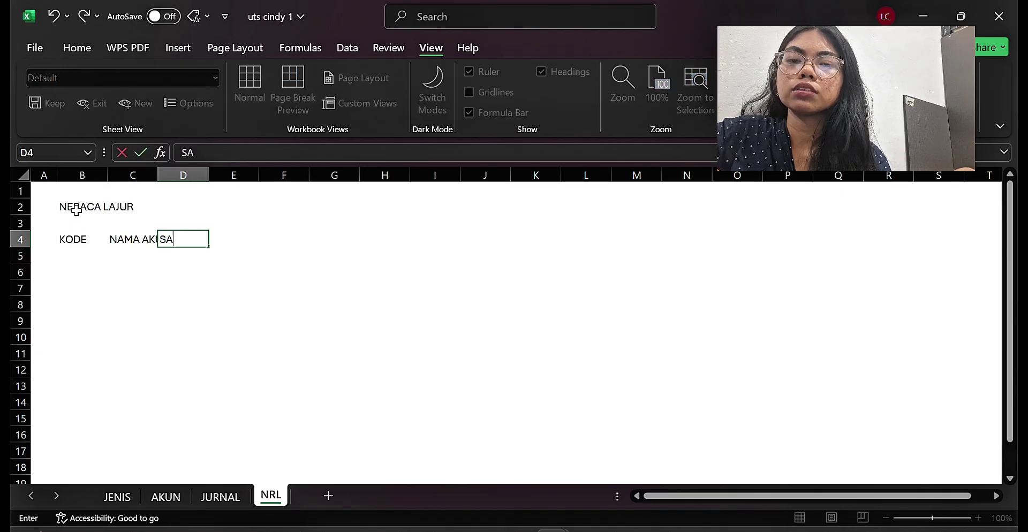
pyautogui.write('LDO AWAL')
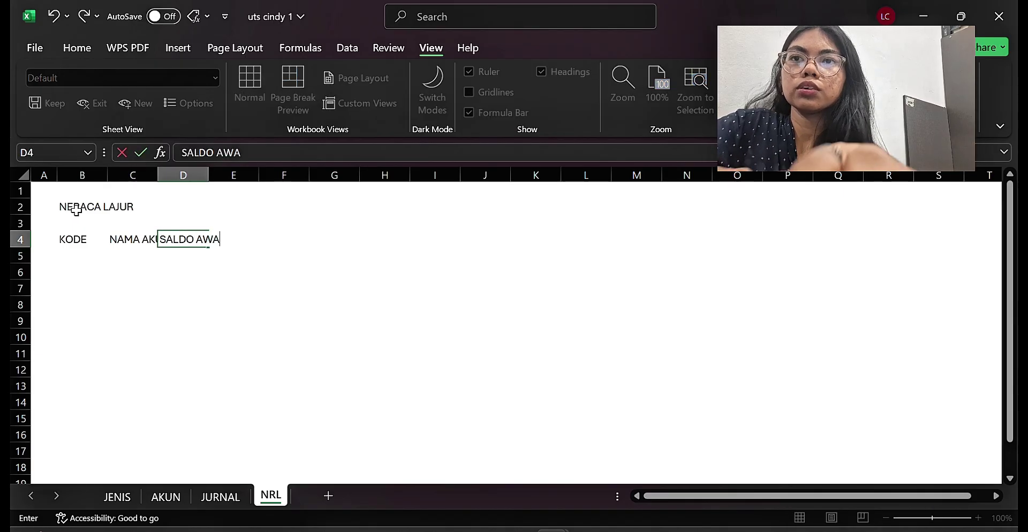
# - Enter the subheaders DEBET in D5 and KREDIT in E5 below SALDO AWAL
pyautogui.click(172, 255)
pyautogui.write('DEBET')
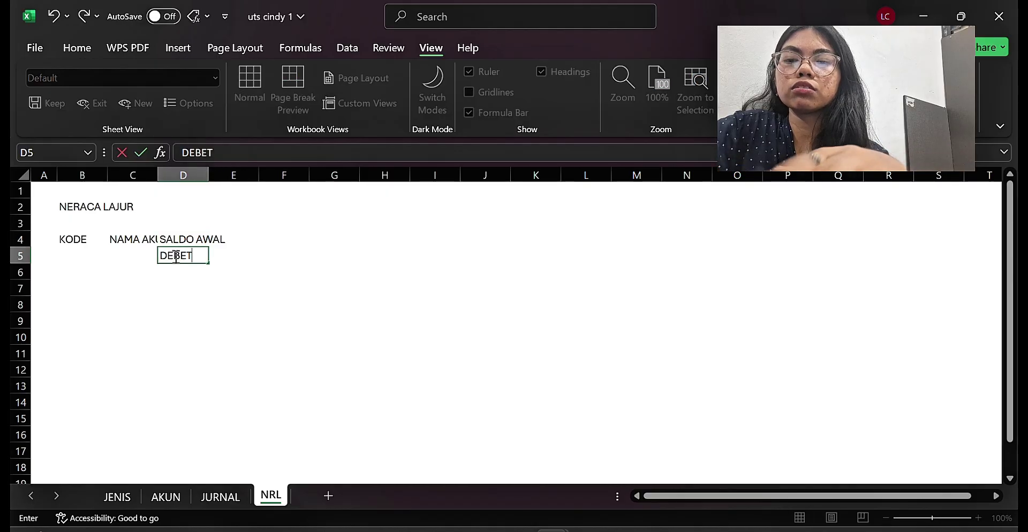
pyautogui.press('Tab')
pyautogui.write('KRED')
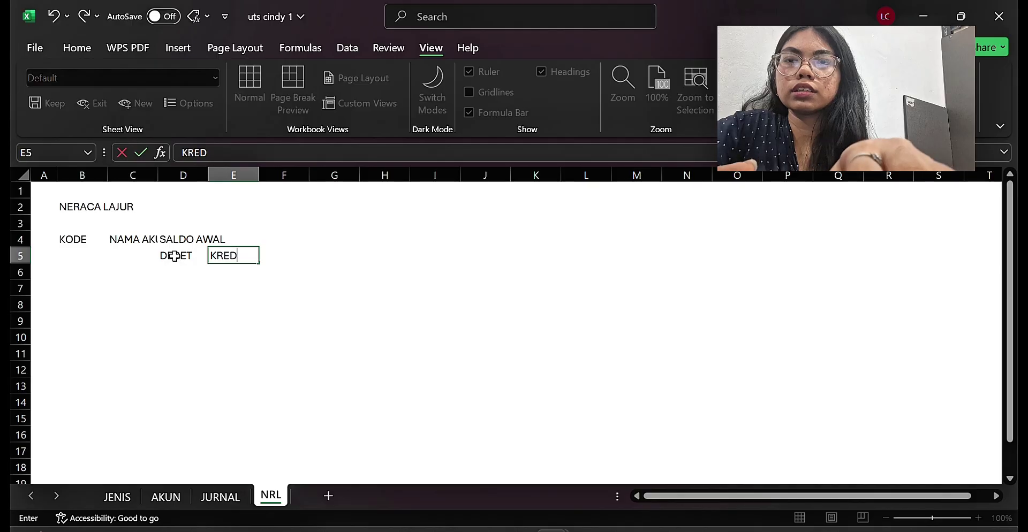
pyautogui.write('IT')
pyautogui.click(227, 299)
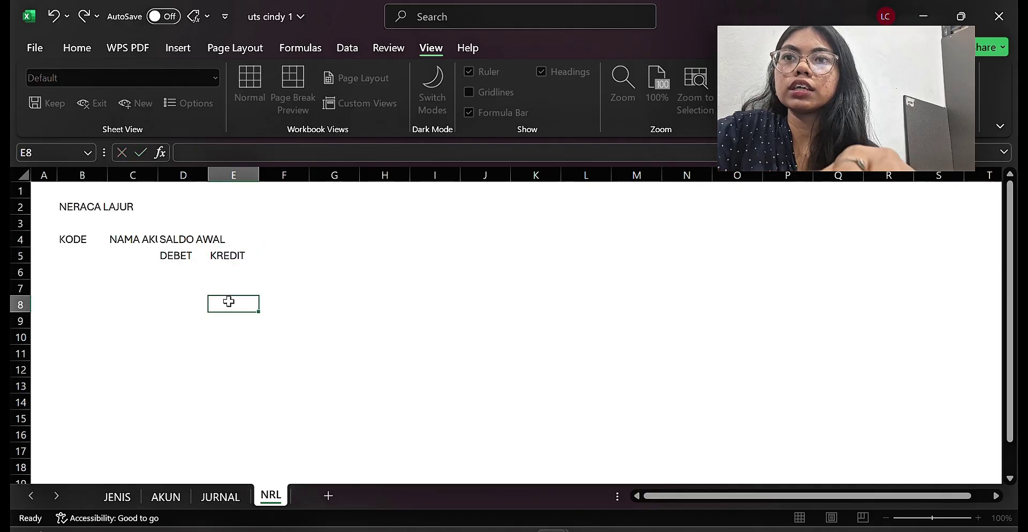
# - Merge and center the SALDO AWAL header across D4:E4
pyautogui.click(173, 241)
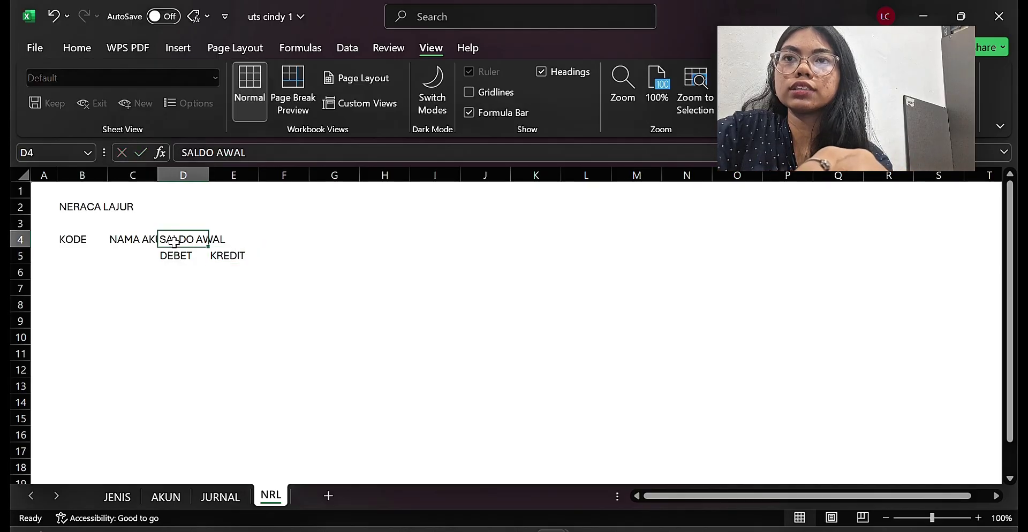
pyautogui.hotkey('shift', 'Right')
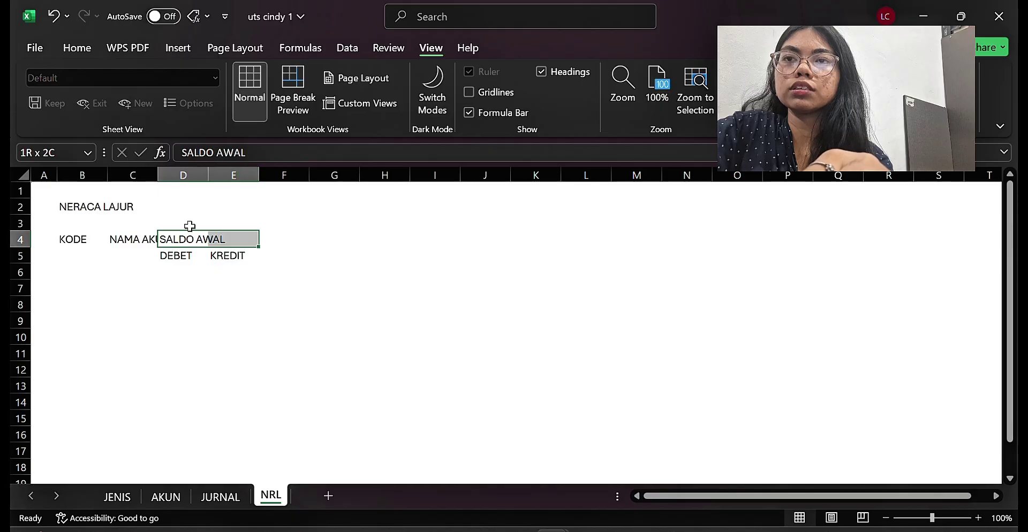
pyautogui.click(190, 239)
pyautogui.hotkey('shift', 'Right')
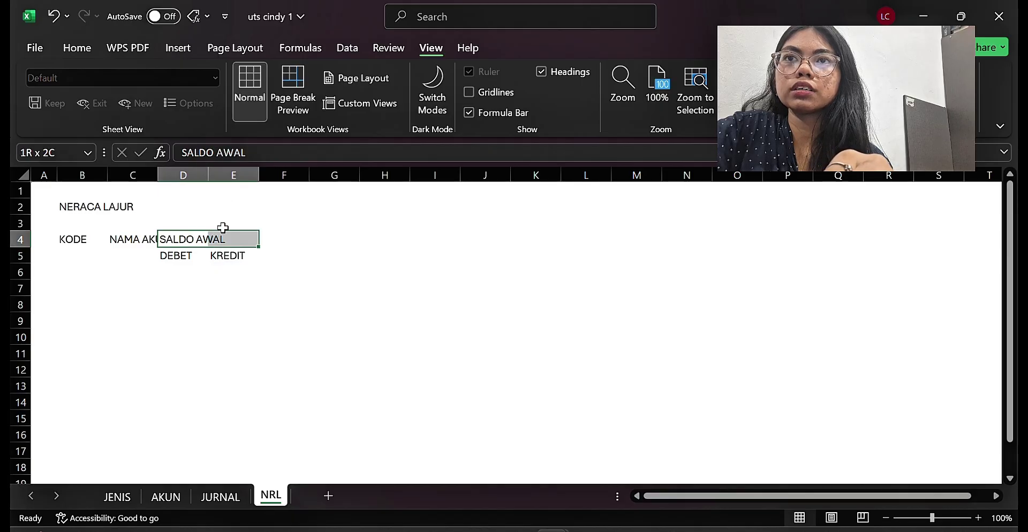
pyautogui.click(88, 46)
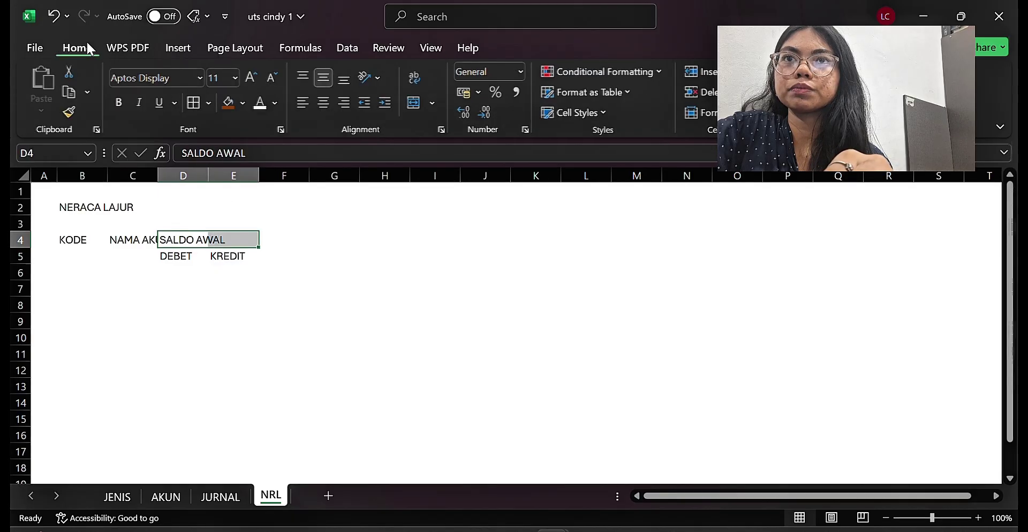
pyautogui.click(410, 103)
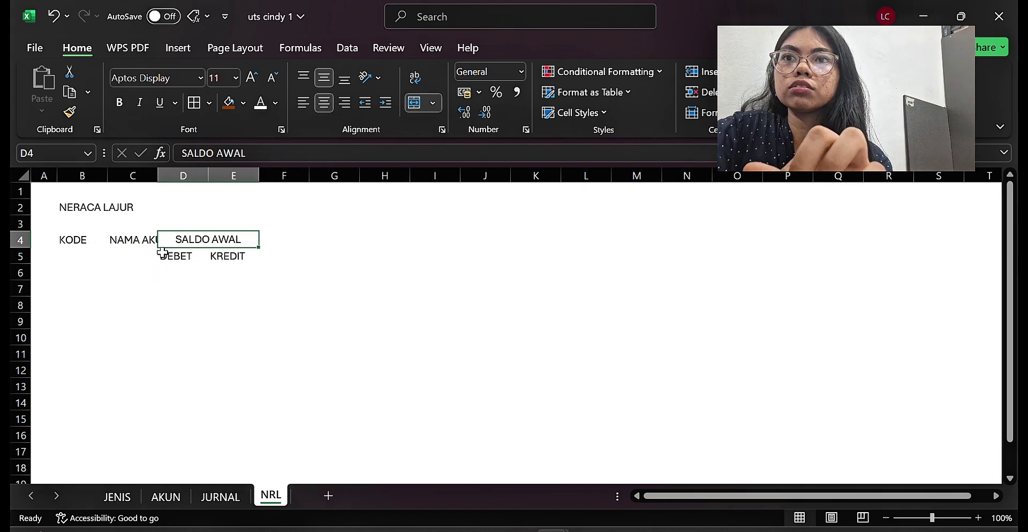
# - Copy the SALDO AWAL header block D4:E5 to F4, H4, J4 and L4
pyautogui.moveTo(191, 246); pyautogui.dragTo(191, 250)
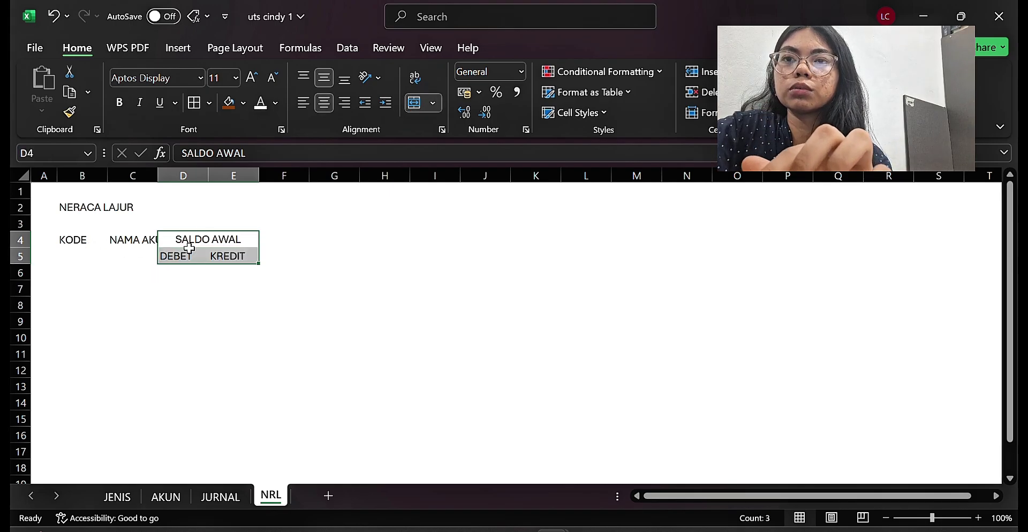
pyautogui.hotkey('ctrl', 'c')
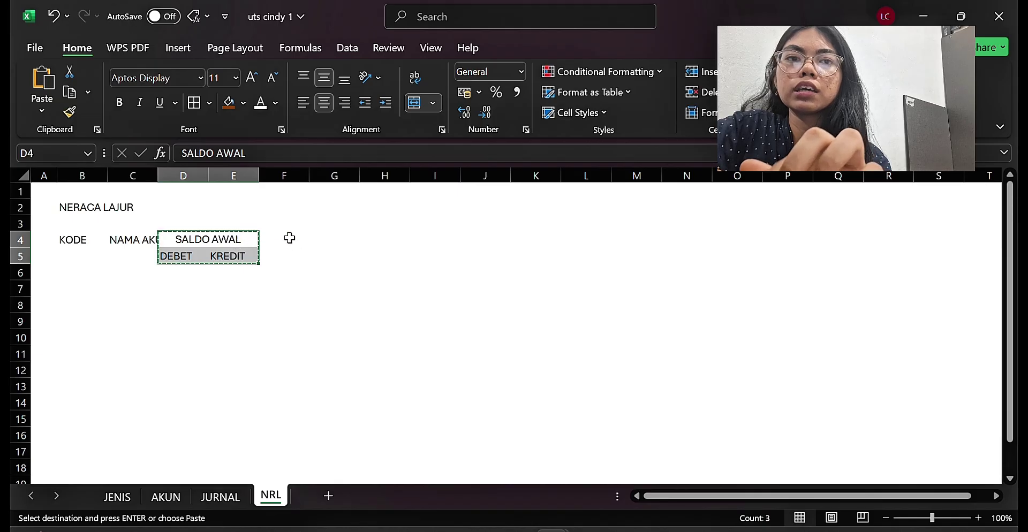
pyautogui.click(289, 238)
pyautogui.hotkey('ctrl', 'v')
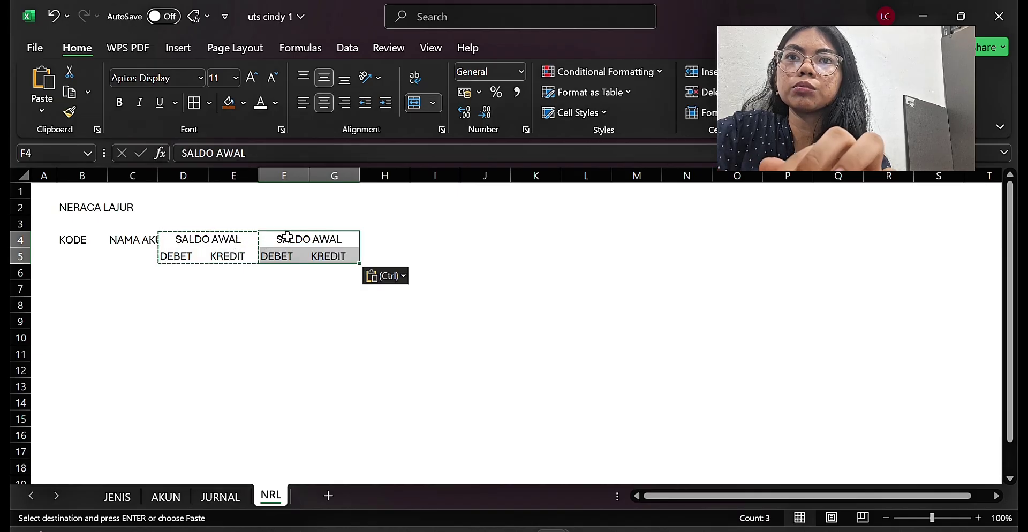
pyautogui.click(379, 245)
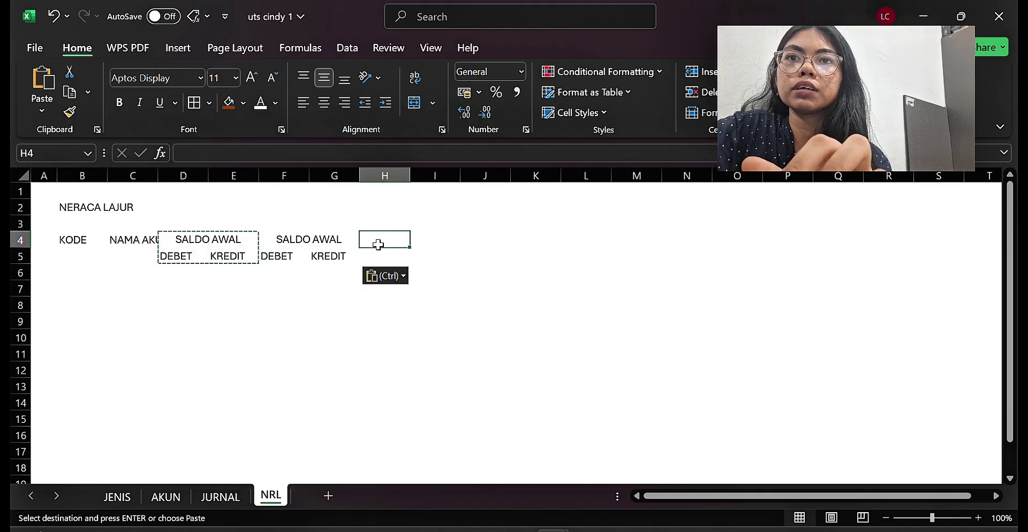
pyautogui.hotkey('ctrl', 'v')
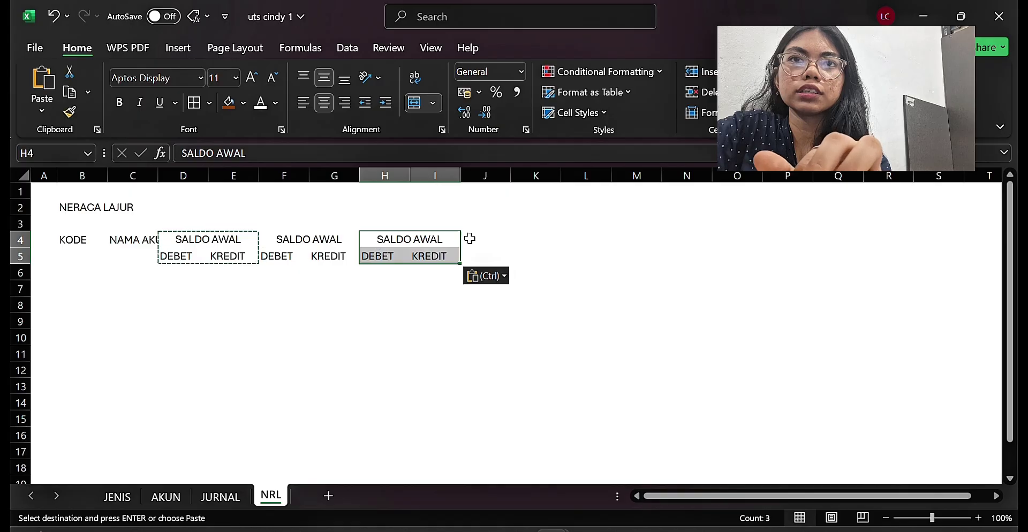
pyautogui.click(490, 240)
pyautogui.hotkey('ctrl', 'v')
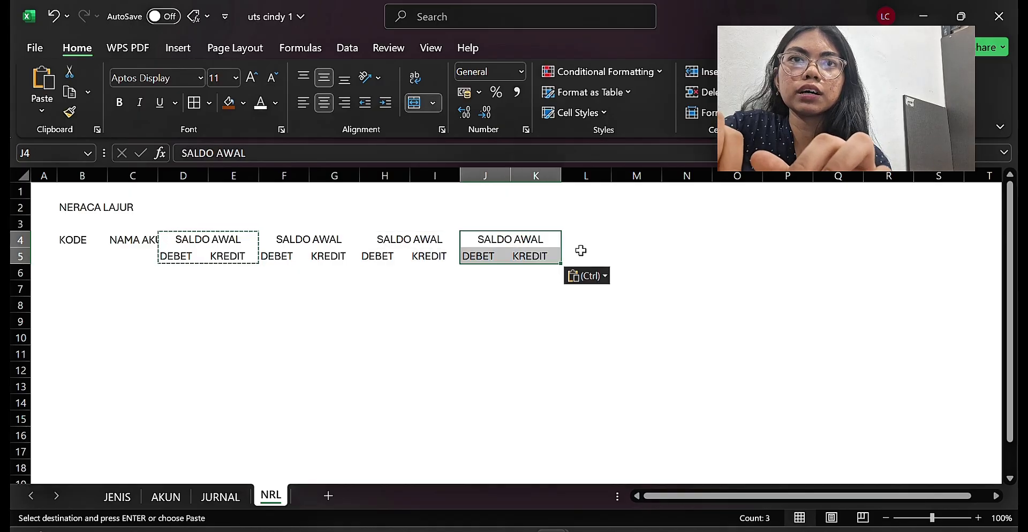
pyautogui.click(597, 235)
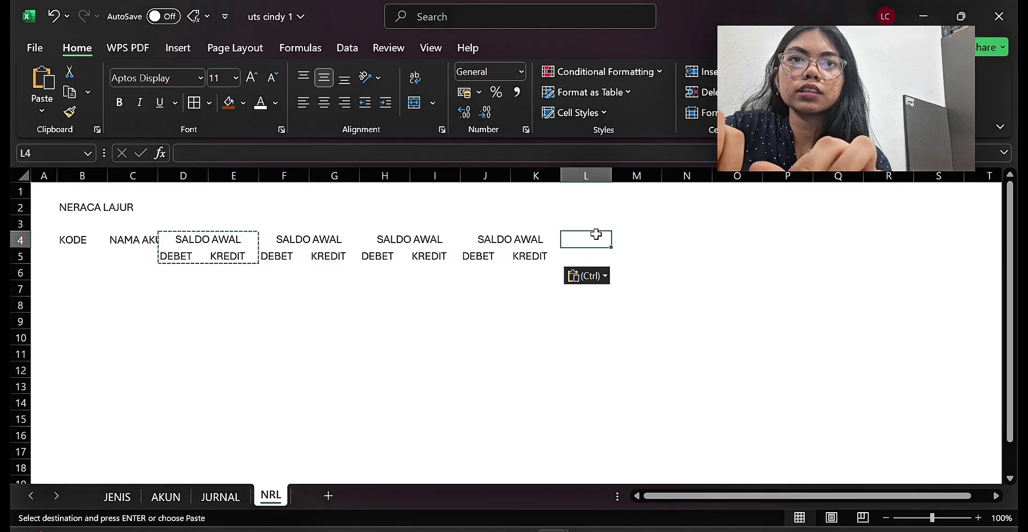
pyautogui.hotkey('ctrl', 'v')
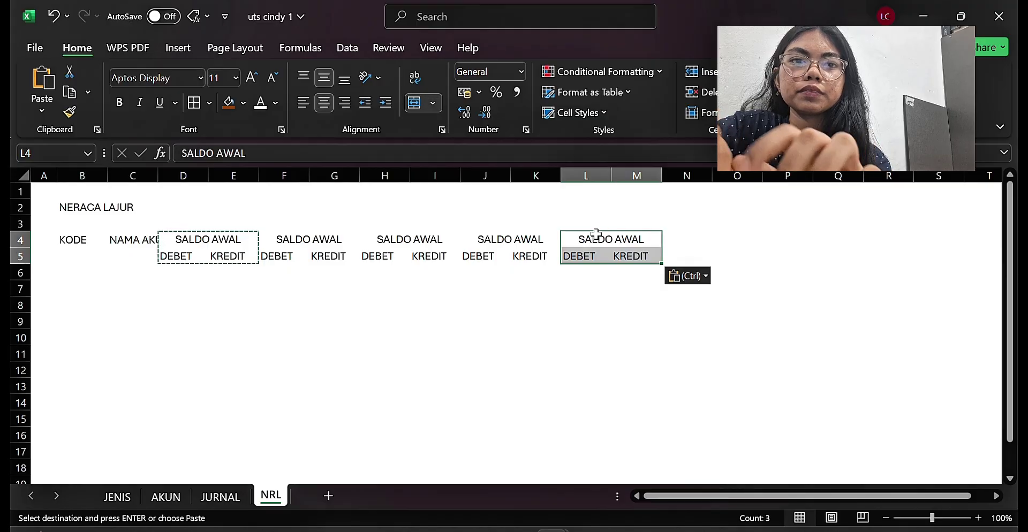
# - Format the title row B2:M2 with bold text, a dark brown fill and white font color
pyautogui.click(93, 204)
pyautogui.hotkey('shift', 'Right')
pyautogui.hotkey('shift', 'Right')
pyautogui.hotkey('shift', 'Right')
pyautogui.hotkey('shift', 'Right')
pyautogui.hotkey('shift', 'Right')
pyautogui.hotkey('shift', 'Right')
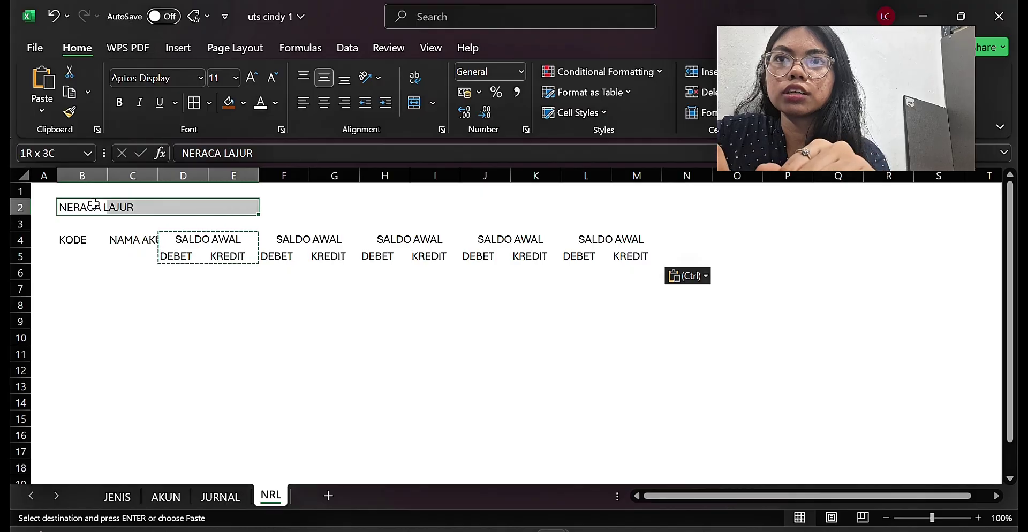
pyautogui.hotkey('shift', 'Right')
pyautogui.hotkey('shift', 'Right')
pyautogui.hotkey('shift', 'Right')
pyautogui.hotkey('shift', 'Right')
pyautogui.hotkey('shift', 'Right')
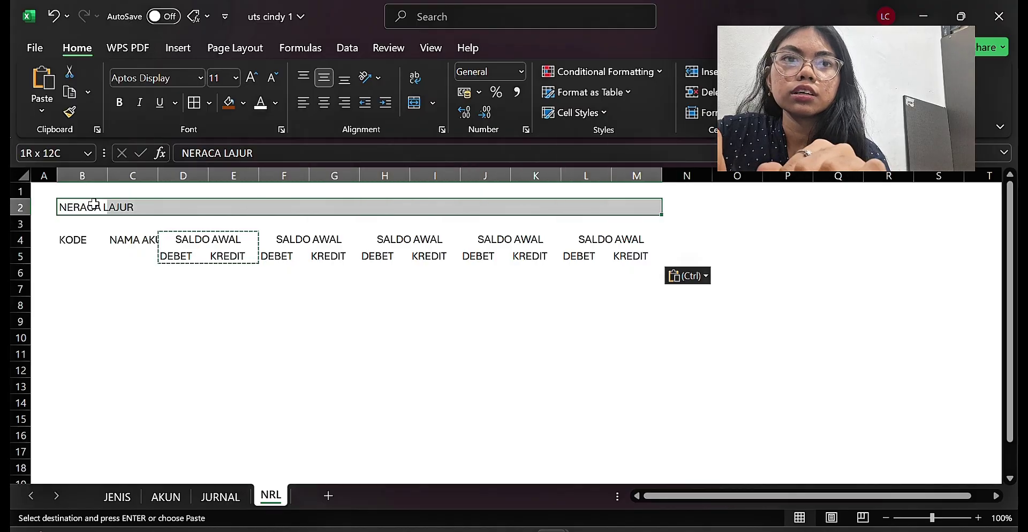
pyautogui.click(119, 101)
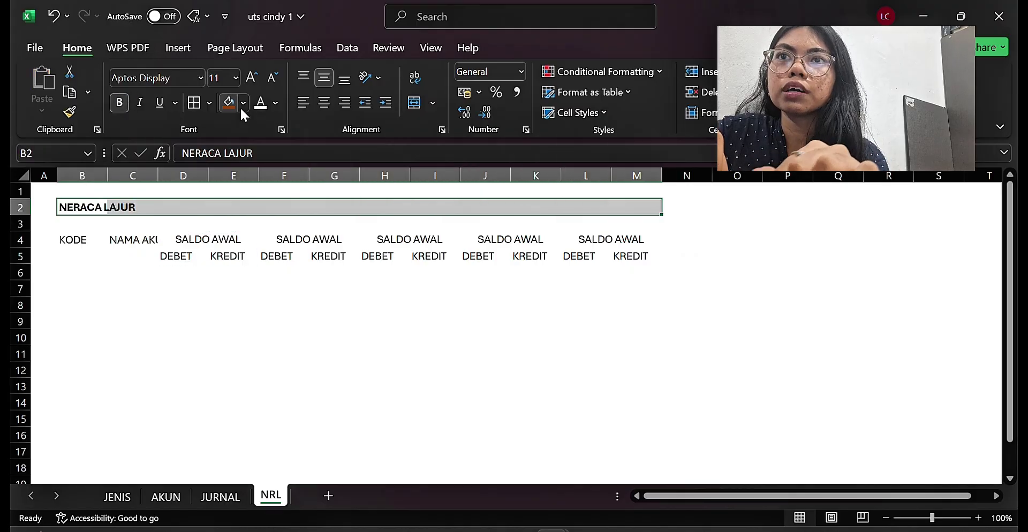
pyautogui.click(228, 102)
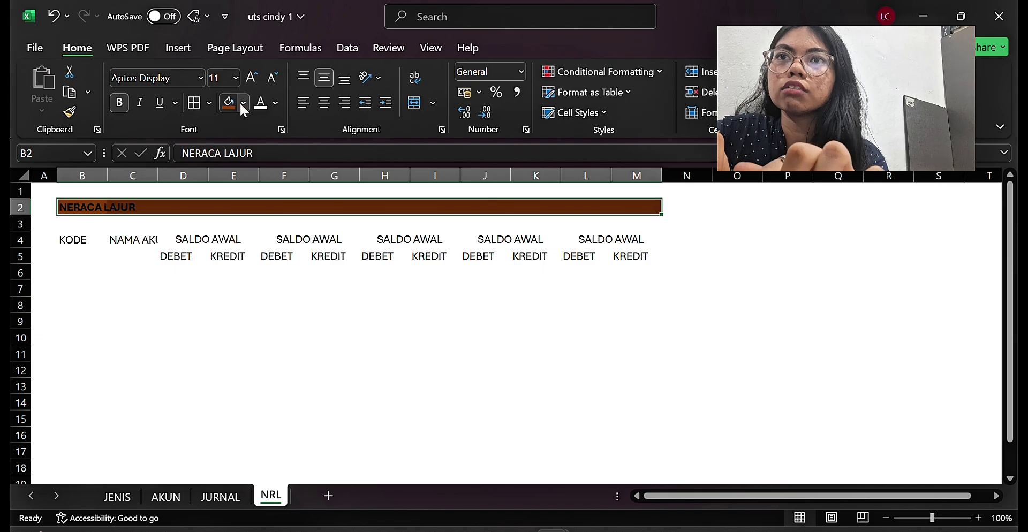
pyautogui.click(262, 107)
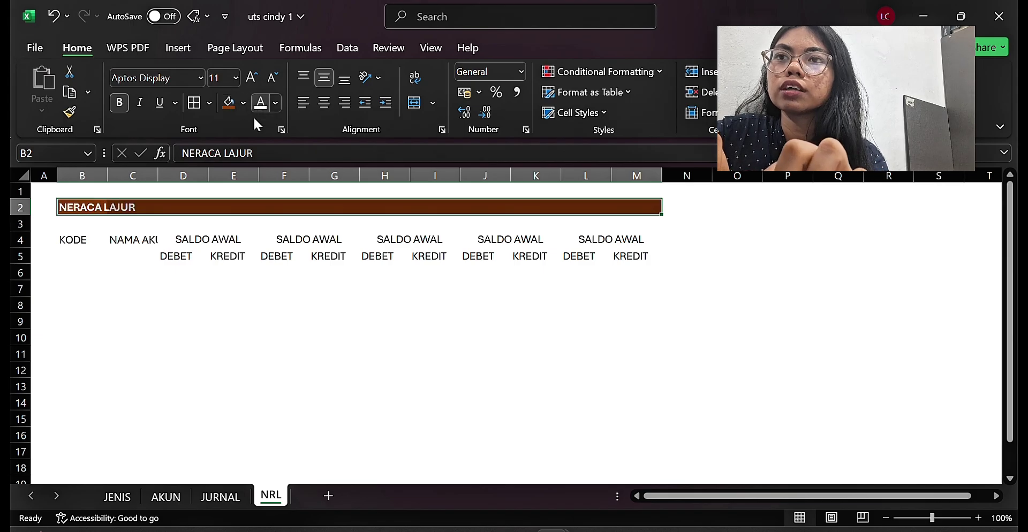
# - Add cell borders around the row 4 headers in B4:M4
pyautogui.click(82, 239)
pyautogui.press('Right')
pyautogui.hotkey('shift', 'Right')
pyautogui.hotkey('shift', 'Right')
pyautogui.hotkey('shift', 'Right')
pyautogui.hotkey('shift', 'Right')
pyautogui.hotkey('shift', 'Right')
pyautogui.hotkey('shift', 'Right')
pyautogui.hotkey('shift', 'Right')
pyautogui.hotkey('shift', 'Right')
pyautogui.hotkey('shift', 'Right')
pyautogui.hotkey('shift', 'Right')
pyautogui.hotkey('shift', 'Right')
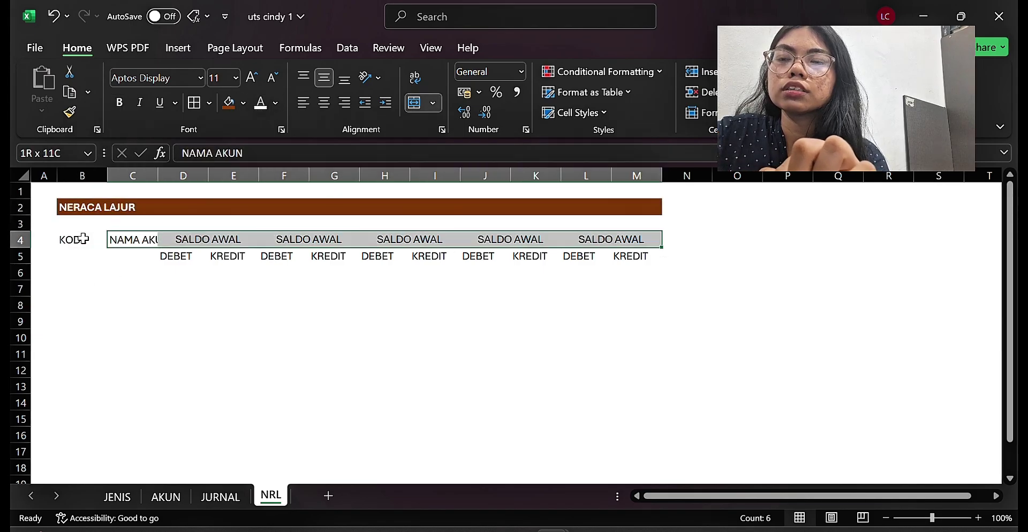
pyautogui.hotkey('shift', 'Left')
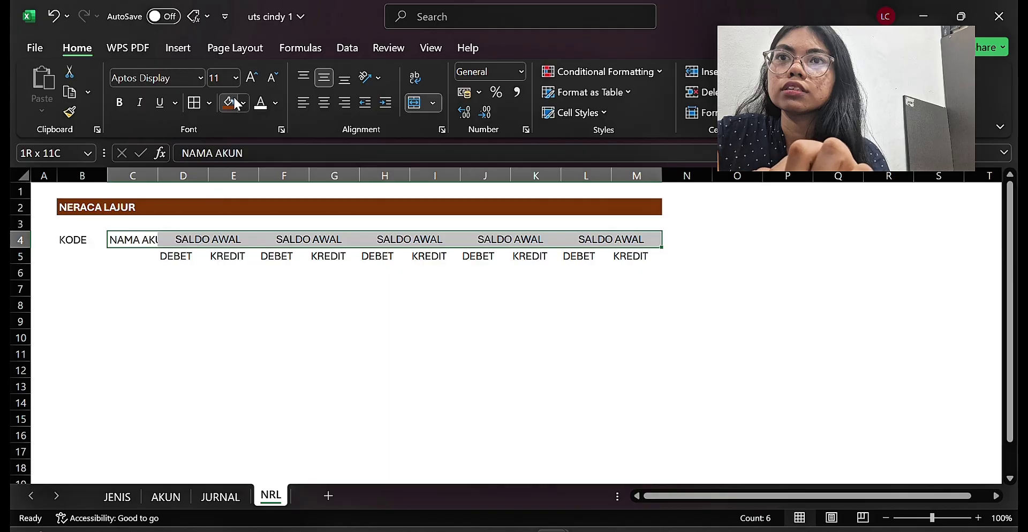
pyautogui.click(199, 104)
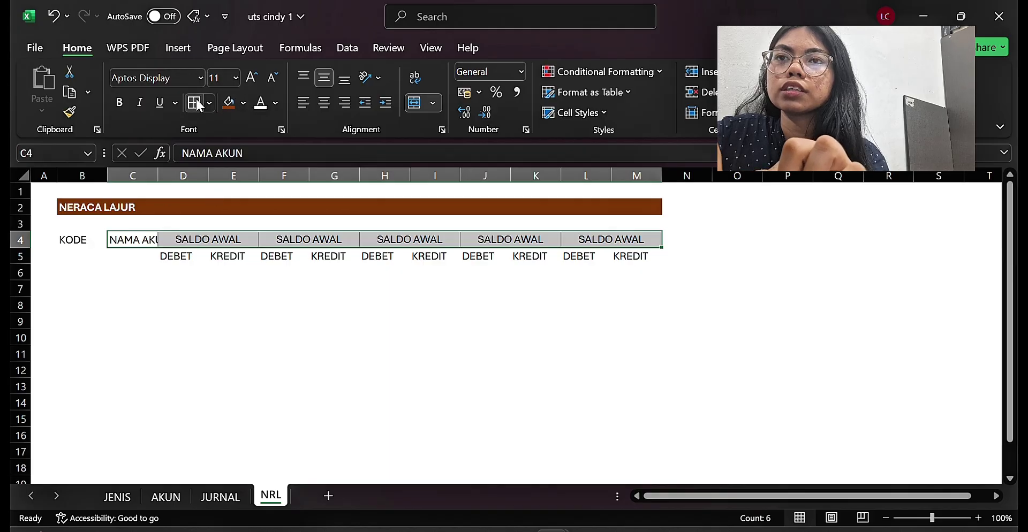
pyautogui.click(84, 242)
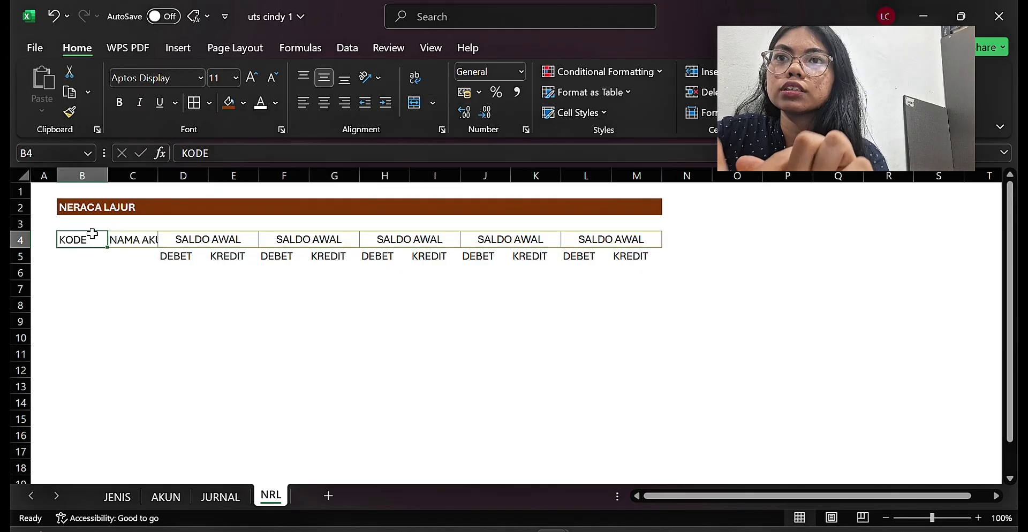
# - Add cell borders around the DEBET and KREDIT subheaders in D5:M5
pyautogui.click(184, 253)
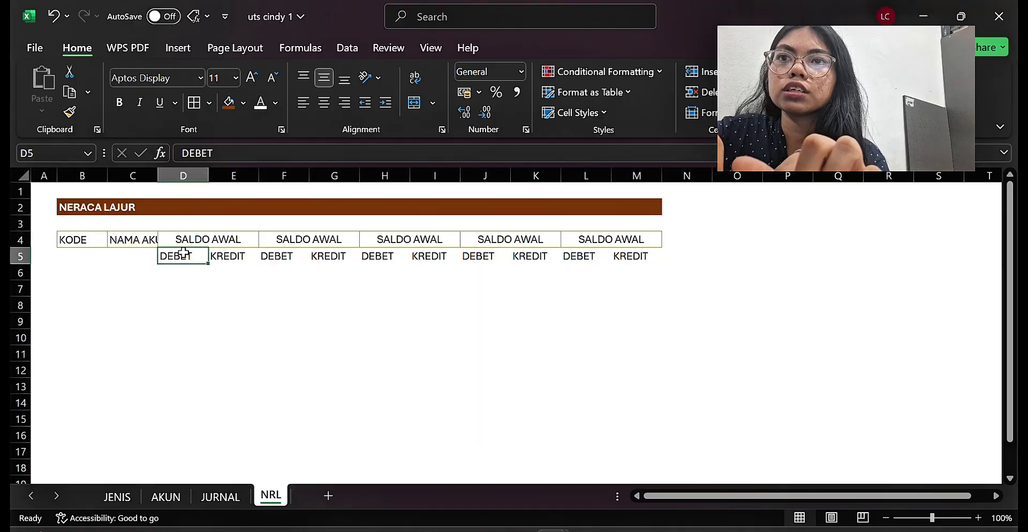
pyautogui.hotkey('shift', 'Right')
pyautogui.hotkey('shift', 'Right')
pyautogui.hotkey('shift', 'Right')
pyautogui.hotkey('shift', 'Right')
pyautogui.hotkey('shift', 'Right')
pyautogui.hotkey('shift', 'Right')
pyautogui.hotkey('shift', 'Right')
pyautogui.hotkey('shift', 'Right')
pyautogui.hotkey('shift', 'Right')
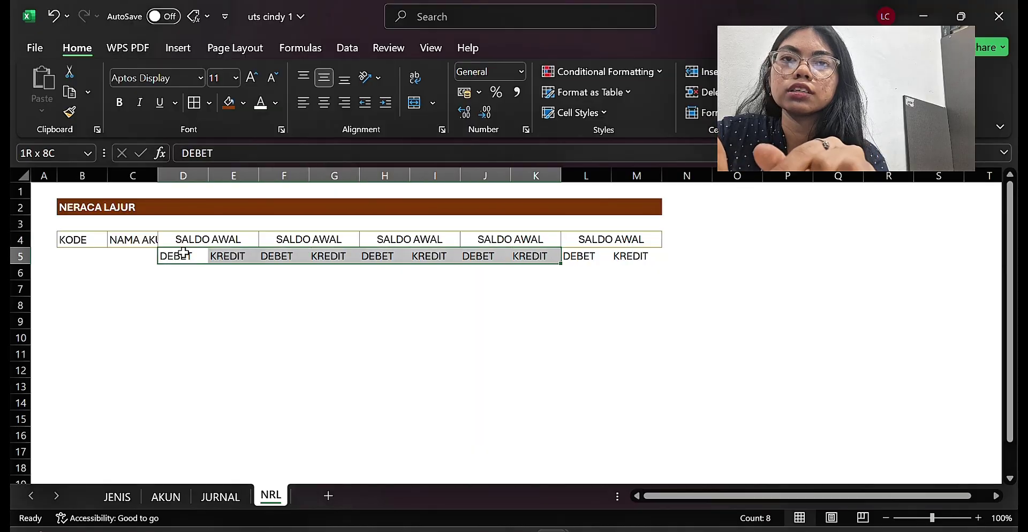
pyautogui.click(194, 102)
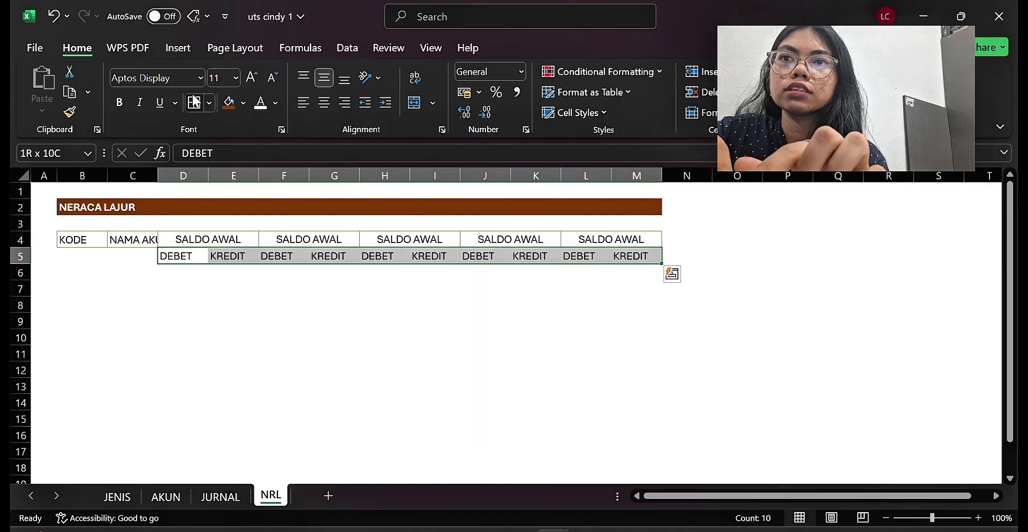
# - Widen columns B through M to give the table headers and amounts more room
pyautogui.click(178, 237)
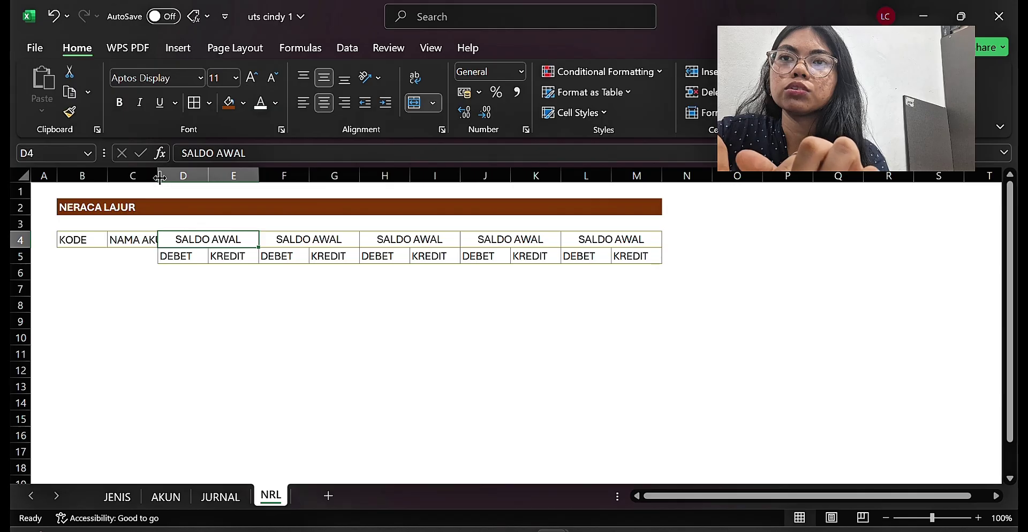
pyautogui.moveTo(159, 176); pyautogui.dragTo(199, 182)
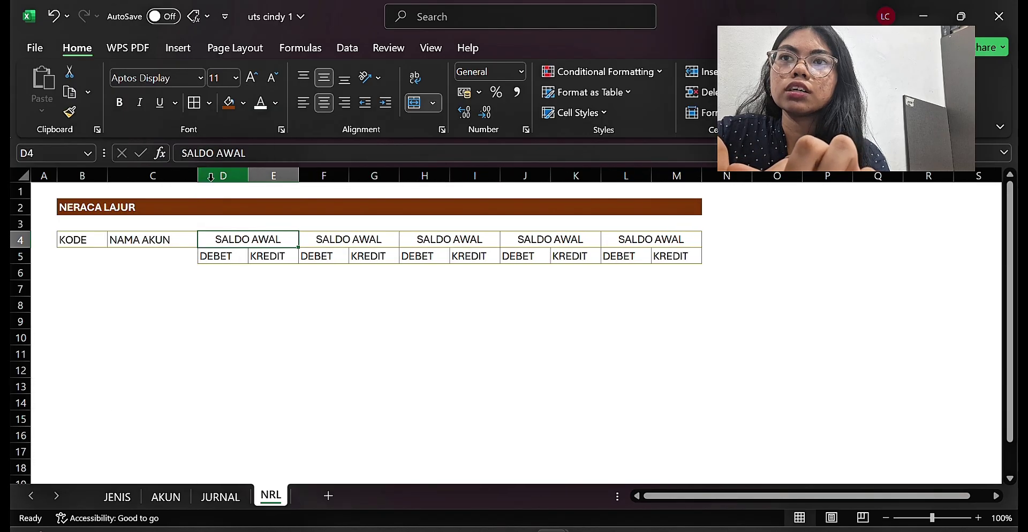
pyautogui.moveTo(108, 176); pyautogui.dragTo(134, 172)
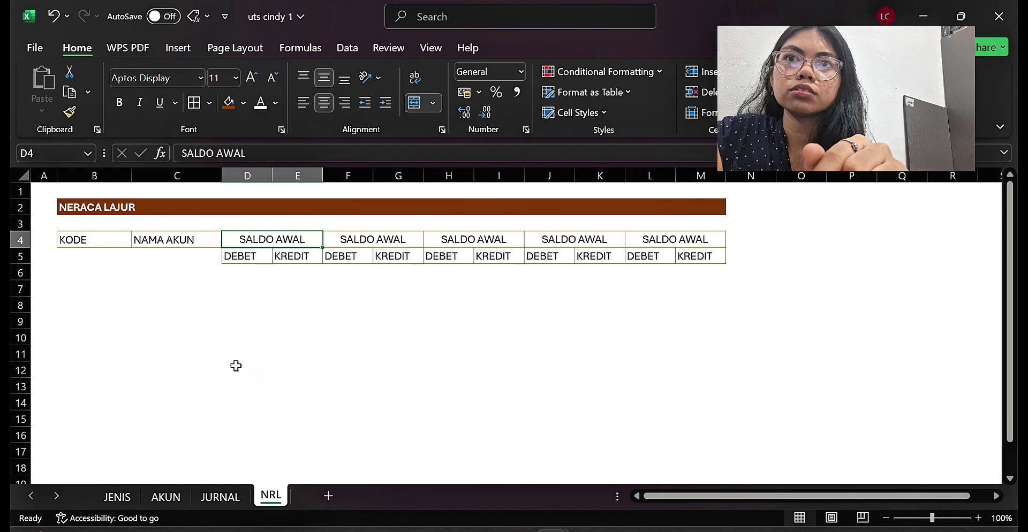
pyautogui.moveTo(280, 174); pyautogui.dragTo(387, 176)
pyautogui.moveTo(304, 173); pyautogui.dragTo(311, 174)
pyautogui.moveTo(448, 175); pyautogui.dragTo(479, 175)
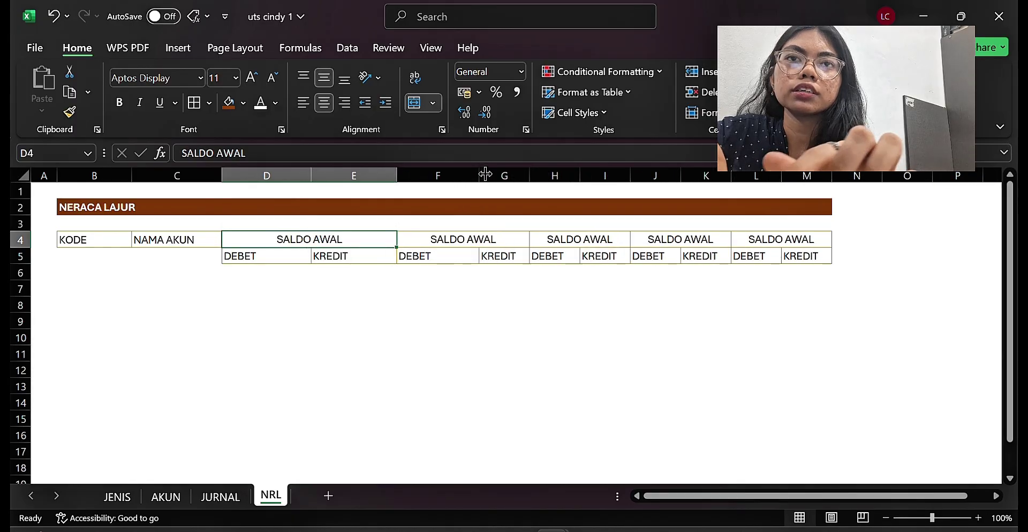
pyautogui.click(527, 190)
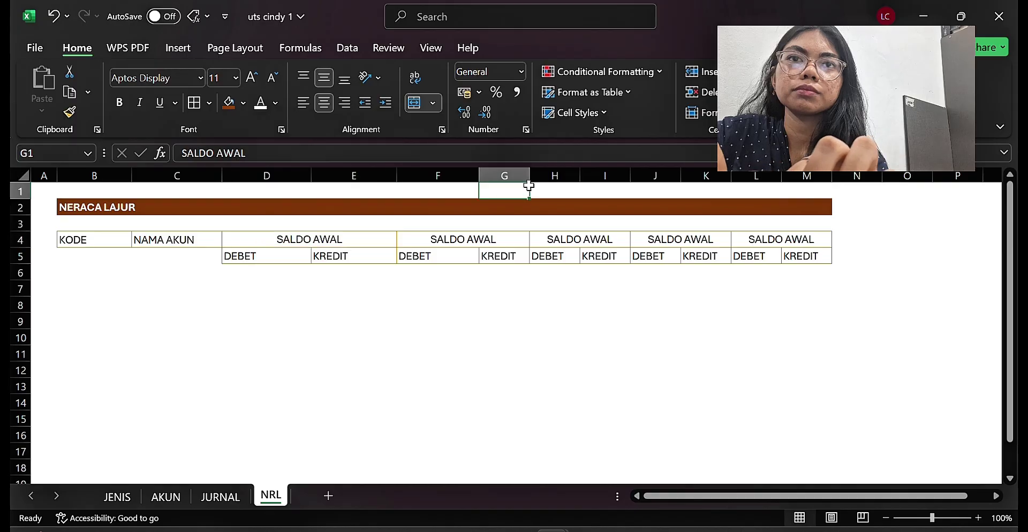
pyautogui.moveTo(530, 186); pyautogui.dragTo(651, 177)
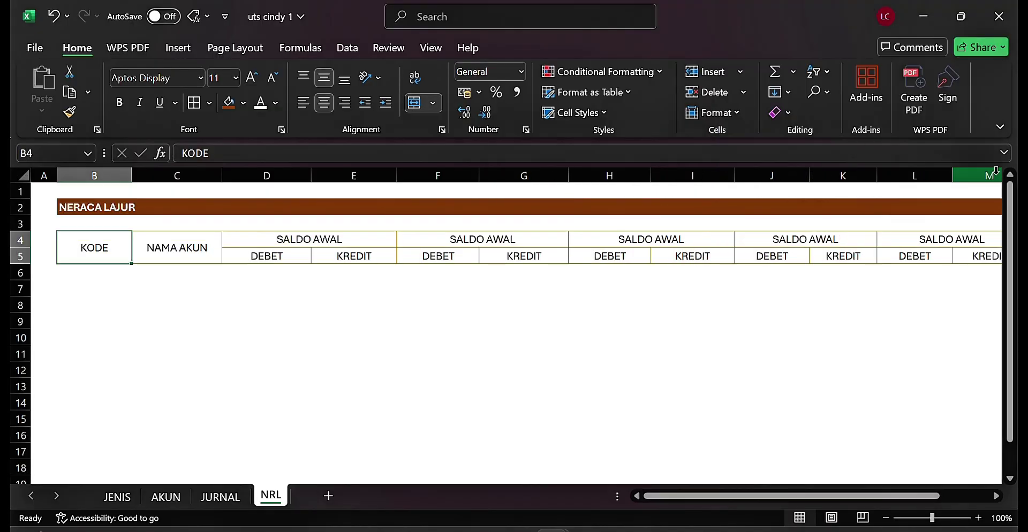
# - Format the table header block B4:M5 with a dark brown fill, bold text and white font color
pyautogui.keyDown('shift'); pyautogui.click(972, 255); pyautogui.keyUp('shift')
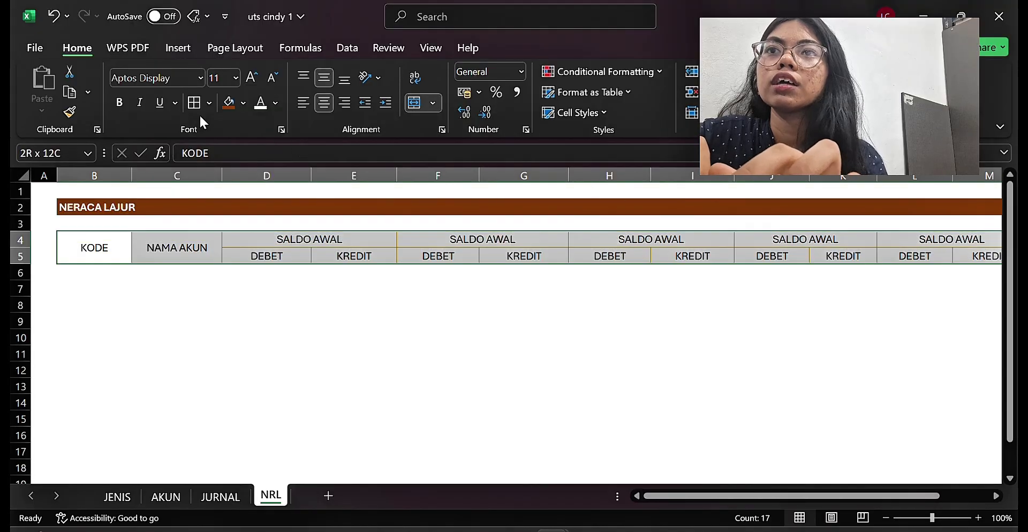
pyautogui.click(229, 103)
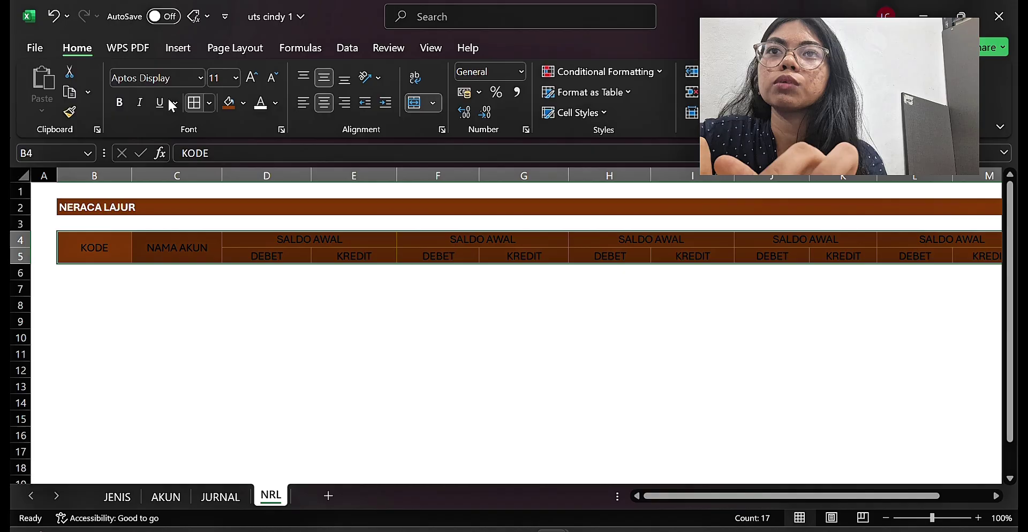
pyautogui.click(115, 103)
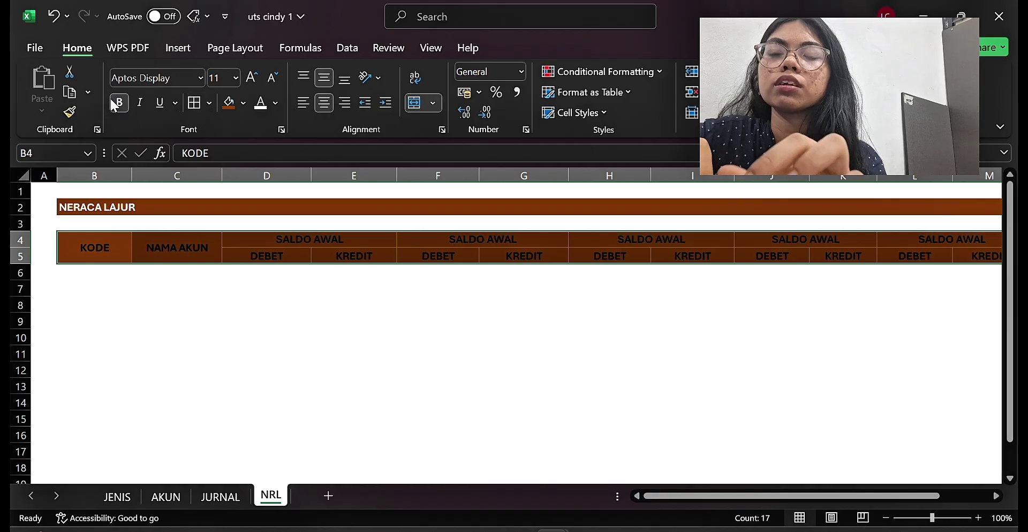
pyautogui.click(262, 105)
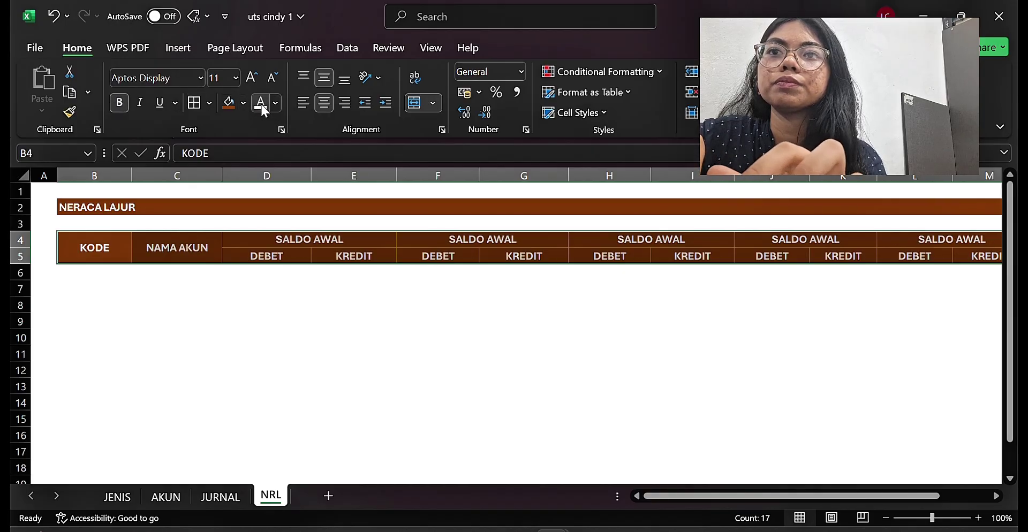
pyautogui.click(205, 245)
pyautogui.click(88, 285)
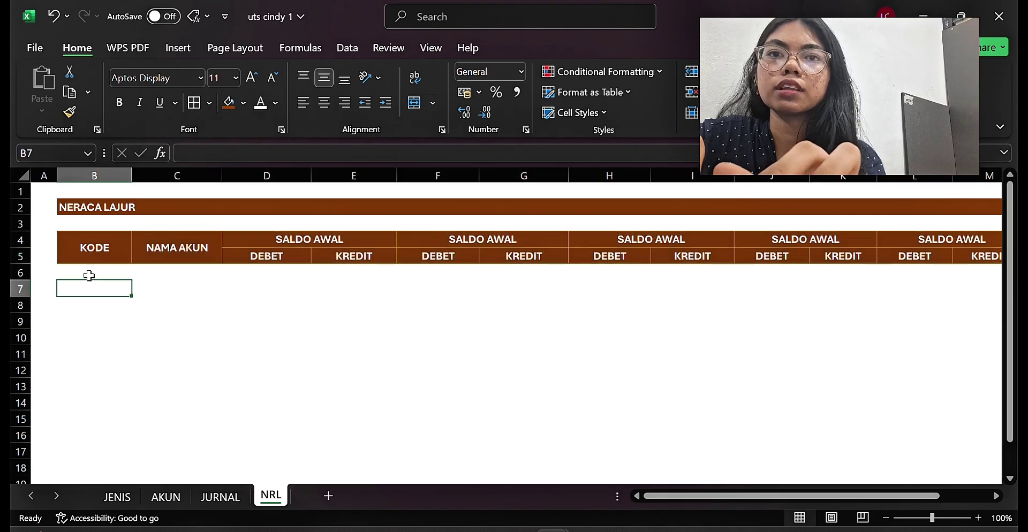
pyautogui.click(87, 272)
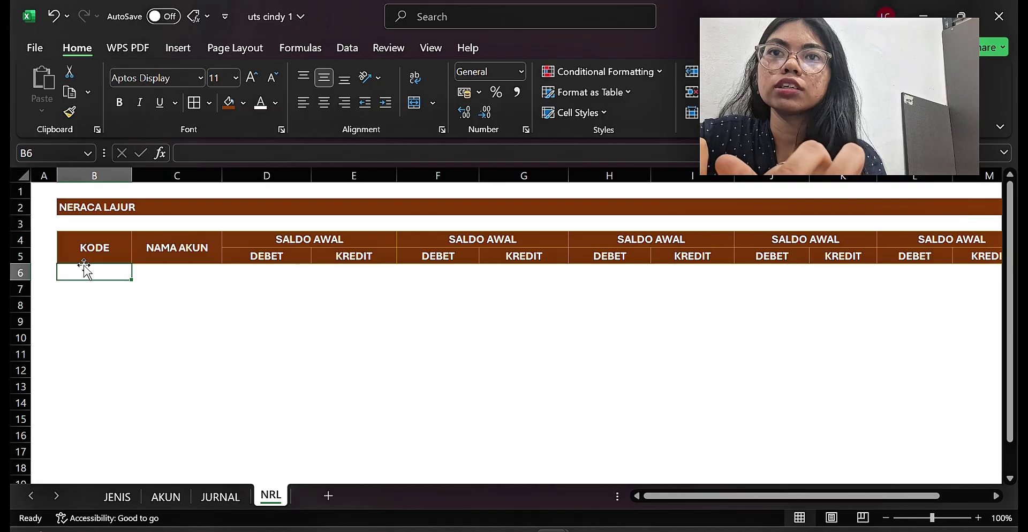
# - Replace the header in F4 with PERGERAKAN and the header in H4 with SALDO AKHIR
pyautogui.click(481, 242)
pyautogui.press('BackSpace')
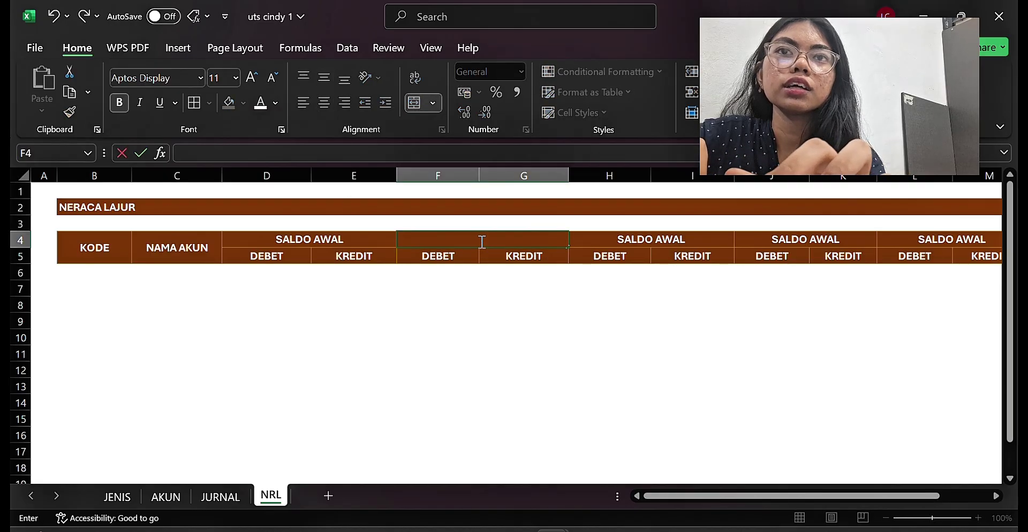
pyautogui.write('PERGERAKAN')
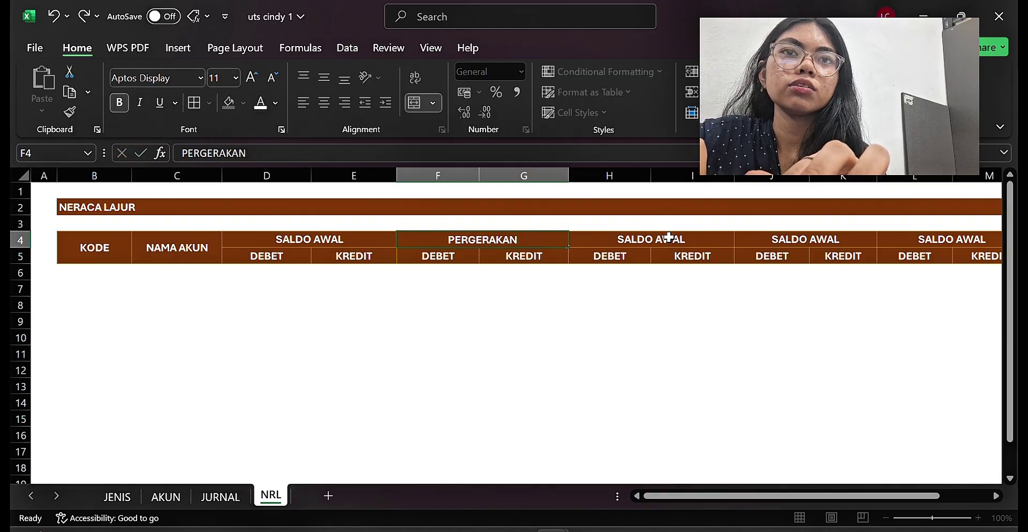
pyautogui.click(670, 238)
pyautogui.press('BackSpace')
pyautogui.write('SALD')
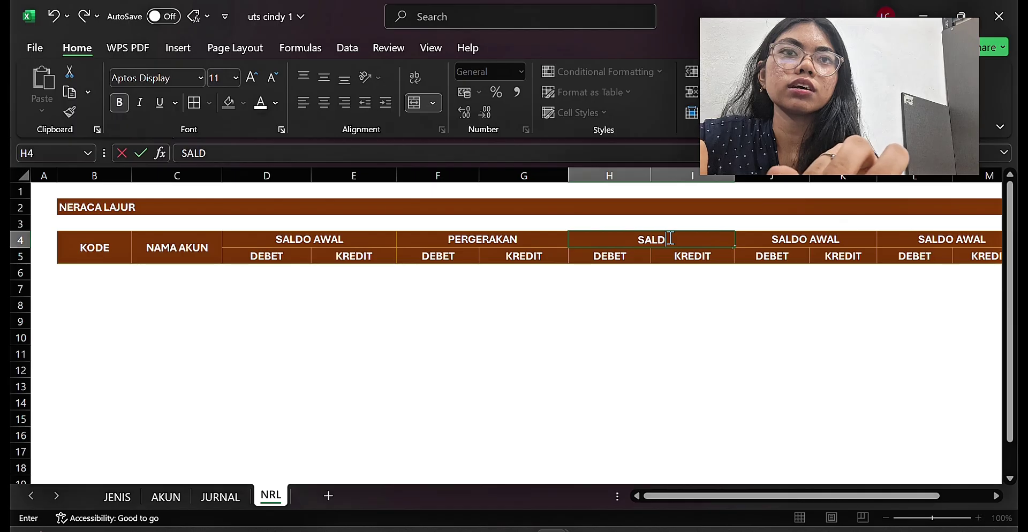
pyautogui.write('O AKHIR')
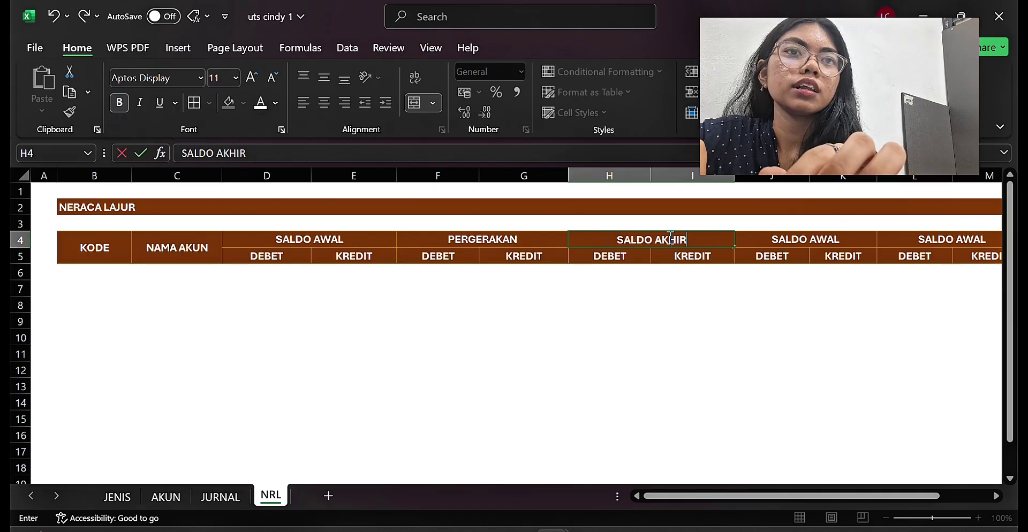
# - Replace the header in J4 with LABA RUGI and the header in L4 with NERACA
pyautogui.press('Tab')
pyautogui.write('LABA R')
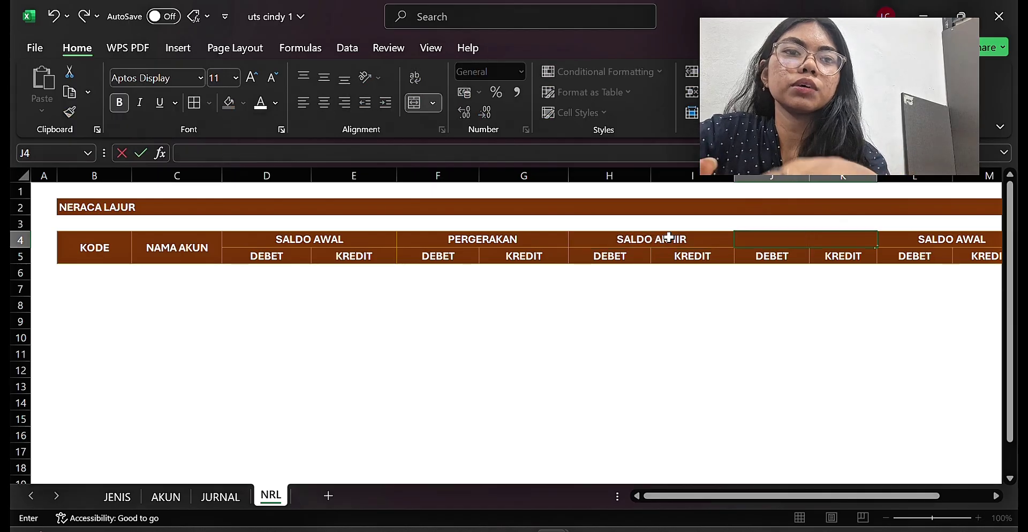
pyautogui.write('UGI')
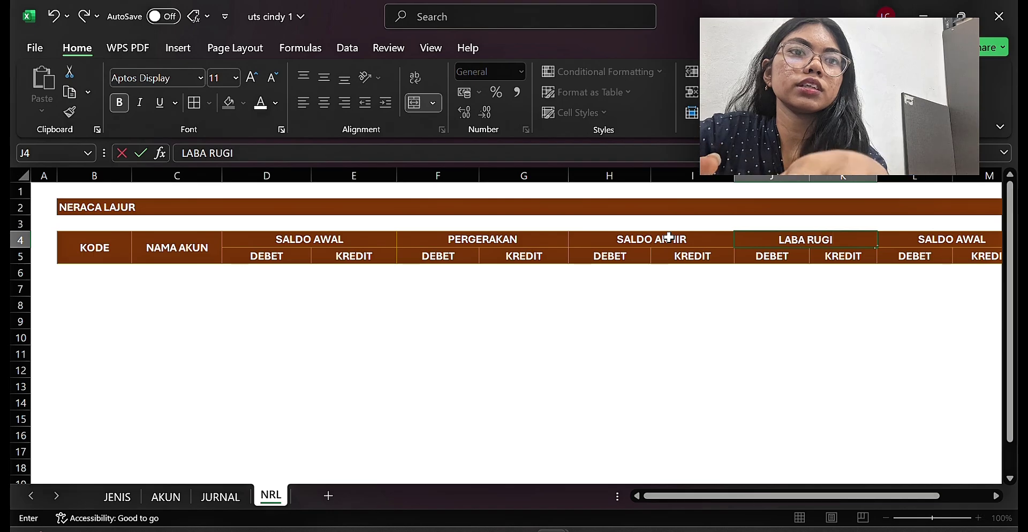
pyautogui.press('Tab')
pyautogui.press('BackSpace')
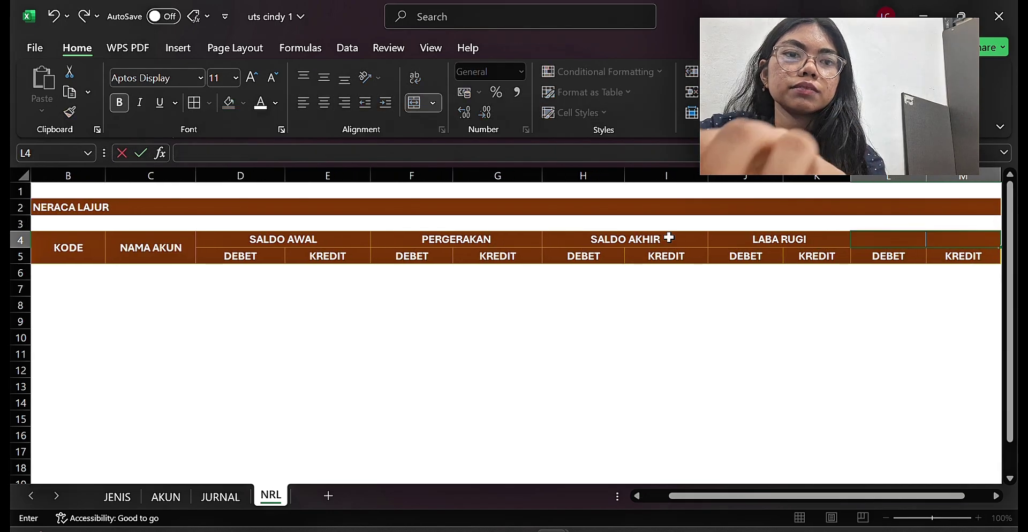
pyautogui.write('NERACA')
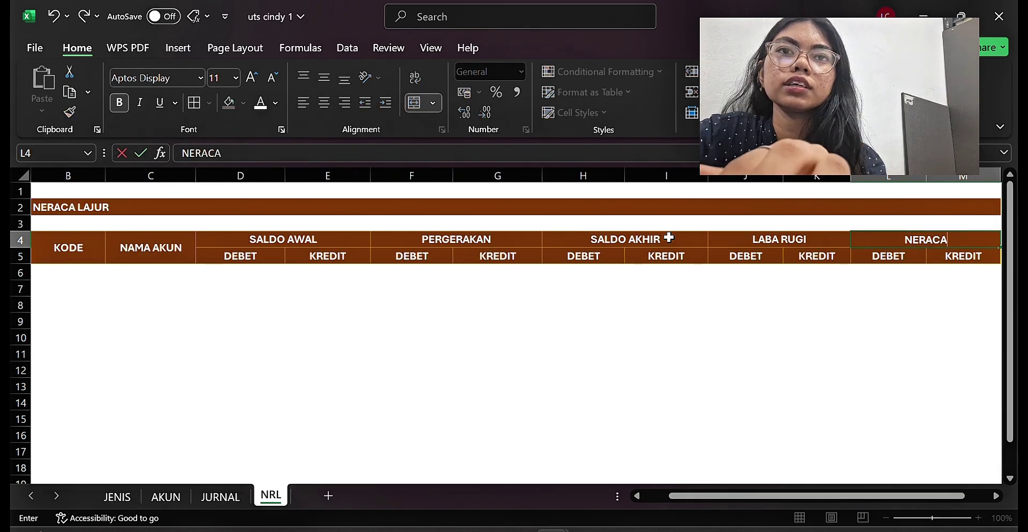
pyautogui.press('Return')
pyautogui.press('Down')
pyautogui.press('Down')
pyautogui.press('Down')
pyautogui.press('Down')
pyautogui.press('Down')
pyautogui.press('Down')
pyautogui.press('Down')
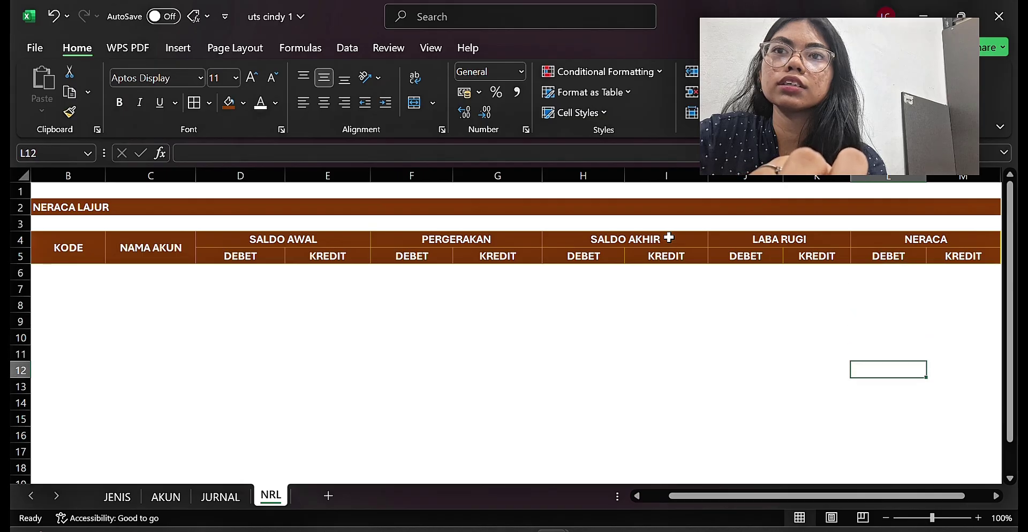
pyautogui.press('Down')
pyautogui.press('Down')
pyautogui.press('Down')
pyautogui.press('Down')
pyautogui.press('Left')
pyautogui.press('Left')
pyautogui.press('Left')
pyautogui.press('Left')
pyautogui.press('Left')
pyautogui.press('Left')
pyautogui.press('Left')
pyautogui.press('Left')
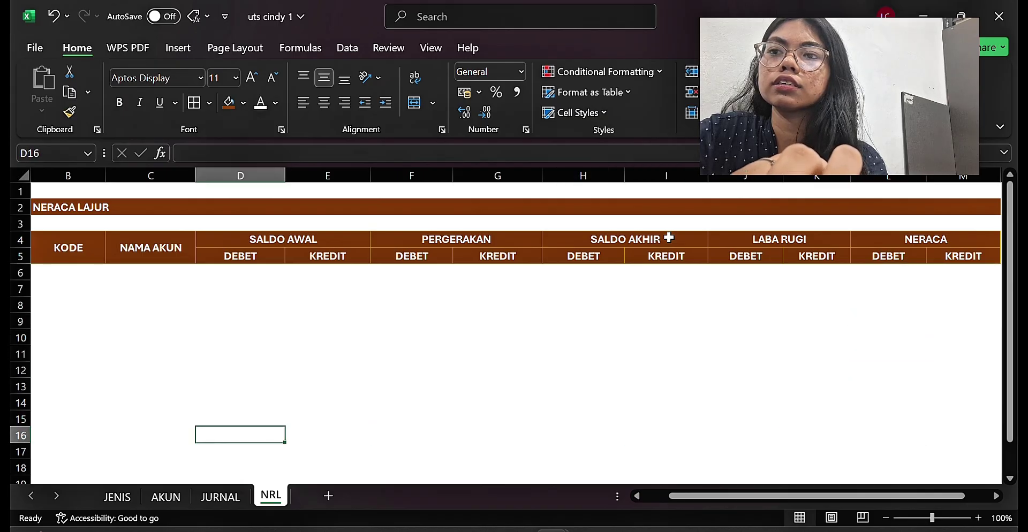
pyautogui.press('Left')
pyautogui.press('Left')
pyautogui.press('Left')
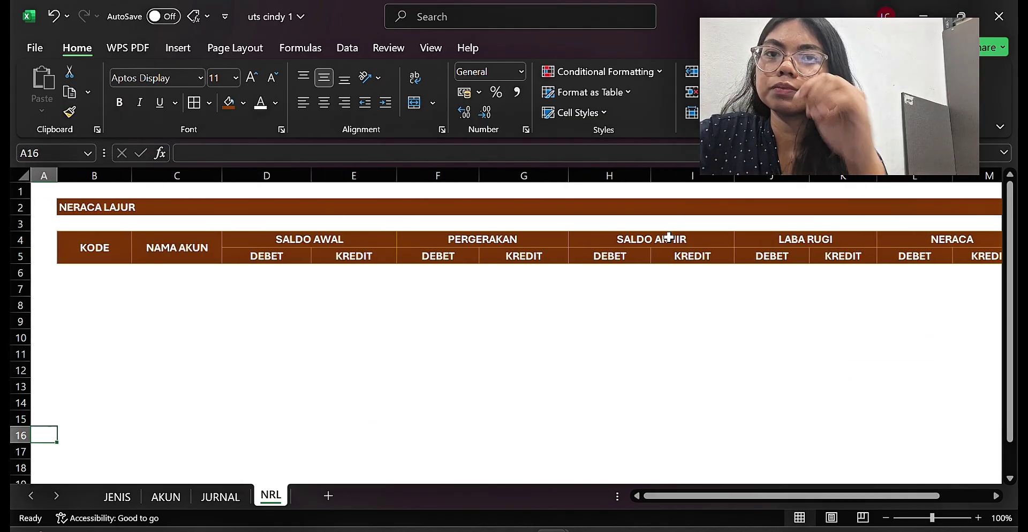
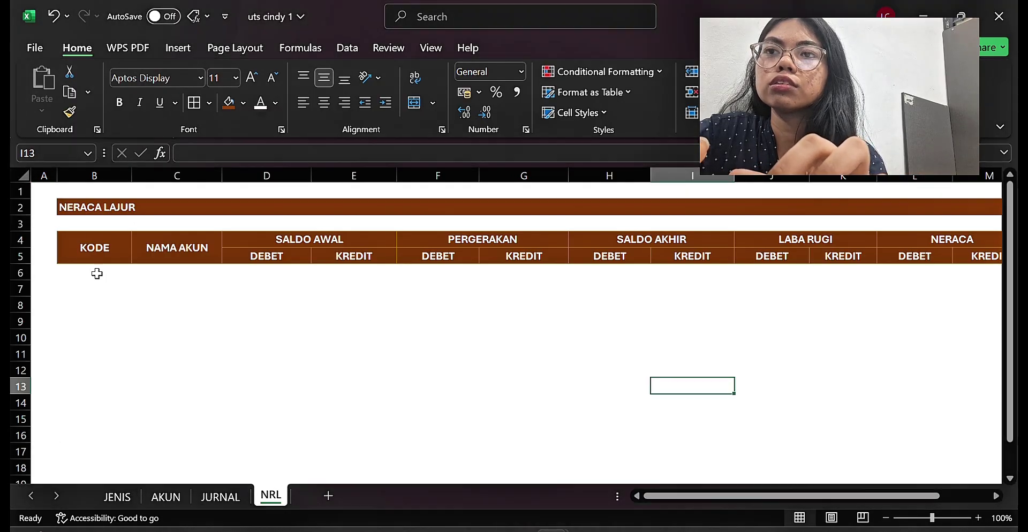
# - Link B6 under KODE to the first account code on the AKUN sheet with the formula =AKUN!B7
pyautogui.click(97, 274)
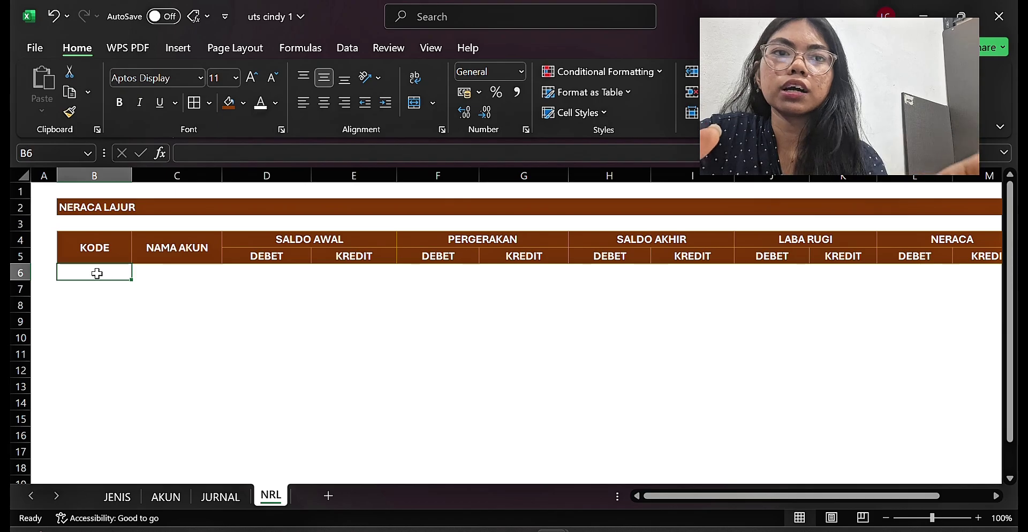
pyautogui.press('Up')
pyautogui.click(97, 273)
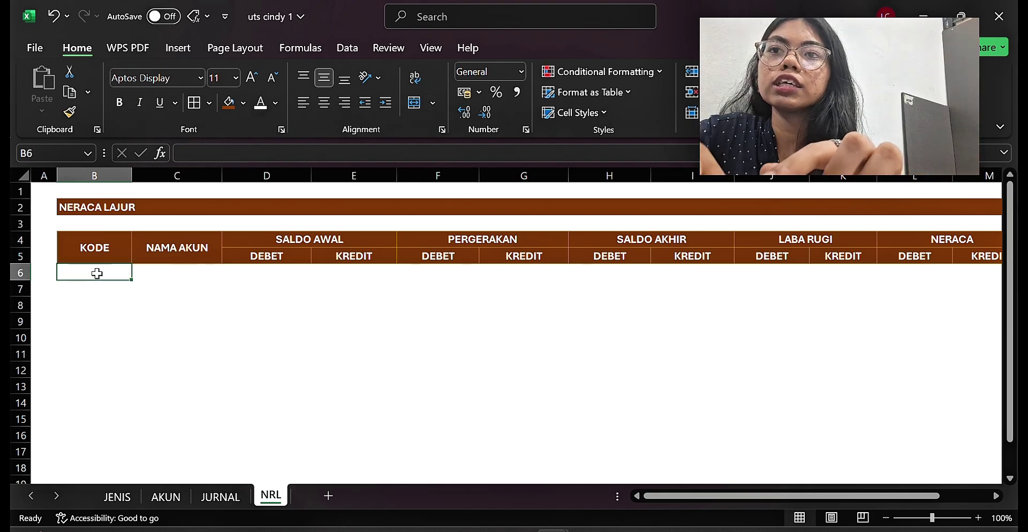
pyautogui.write('=')
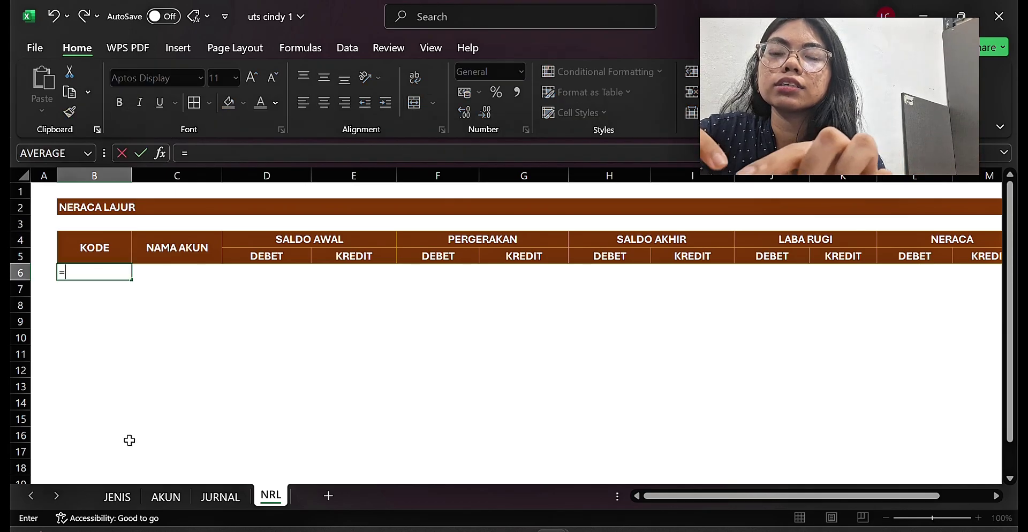
pyautogui.click(166, 497)
pyautogui.press('Left')
pyautogui.press('Left')
pyautogui.press('Left')
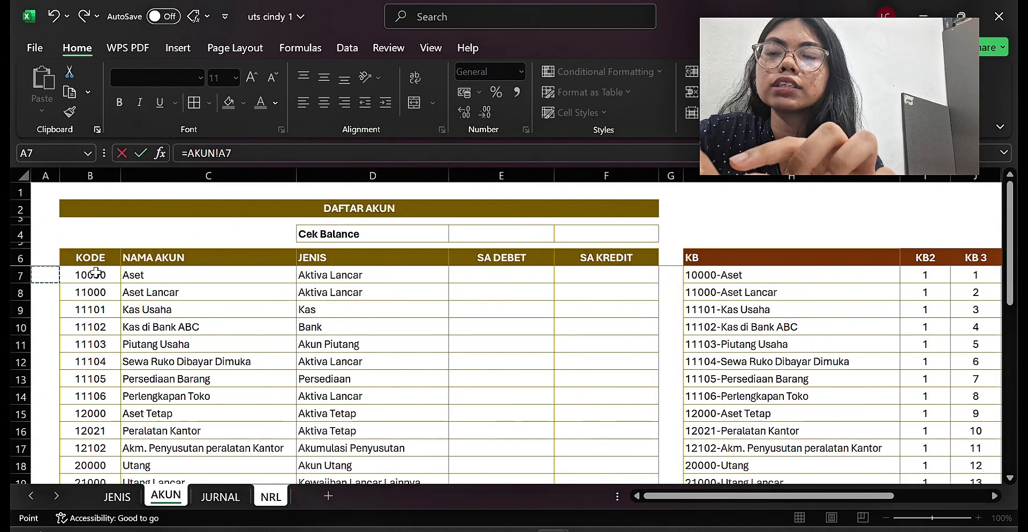
pyautogui.click(95, 272)
pyautogui.press('Return')
# - Fill the account code formula from B6 down to B34
pyautogui.click(97, 273)
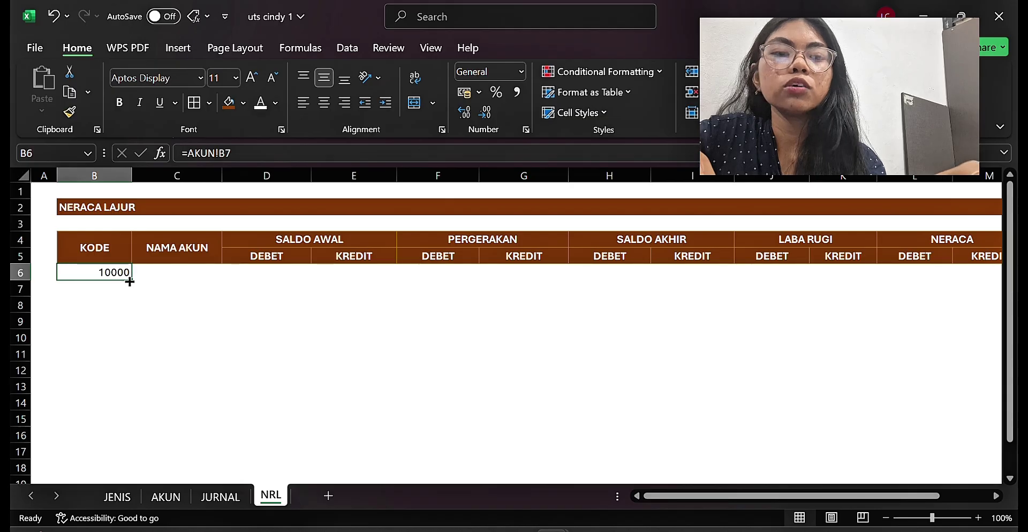
pyautogui.moveTo(130, 281); pyautogui.dragTo(100, 395)
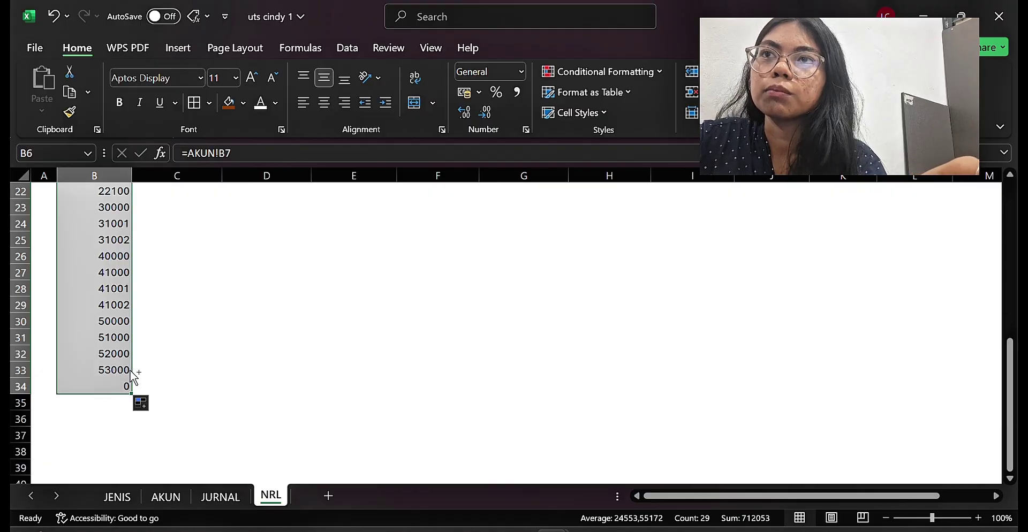
pyautogui.write('Z')
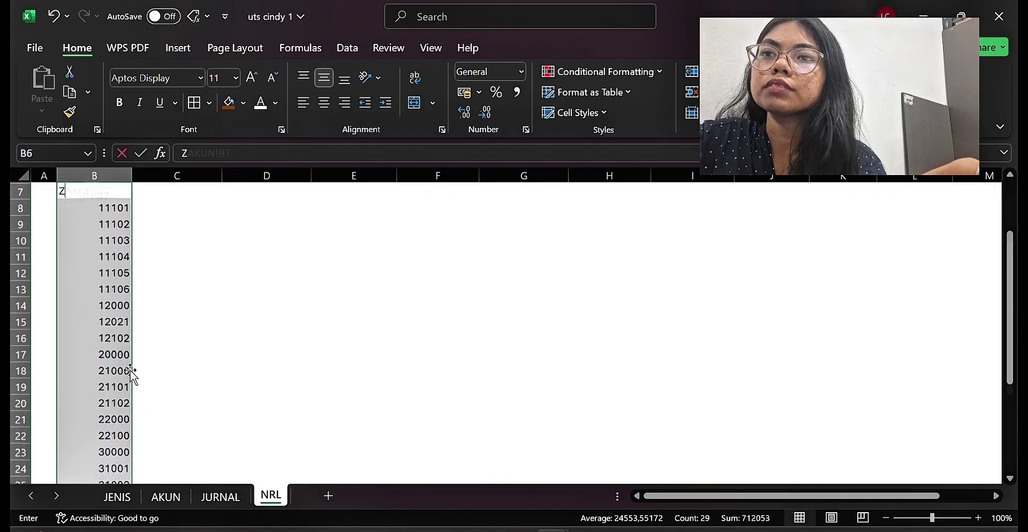
pyautogui.click(58, 17)
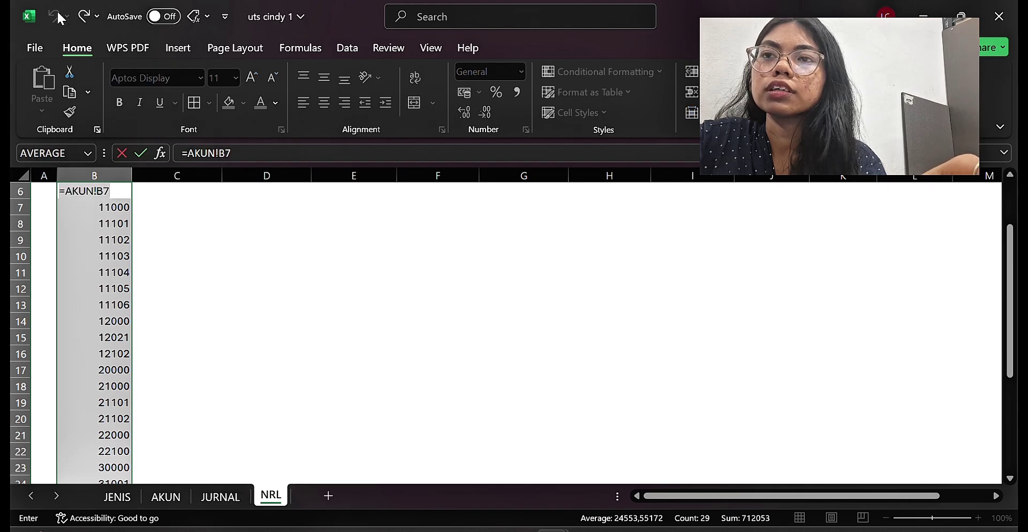
# - Undo the accidental change to B6 and the account code fill down to B34
pyautogui.click(182, 301)
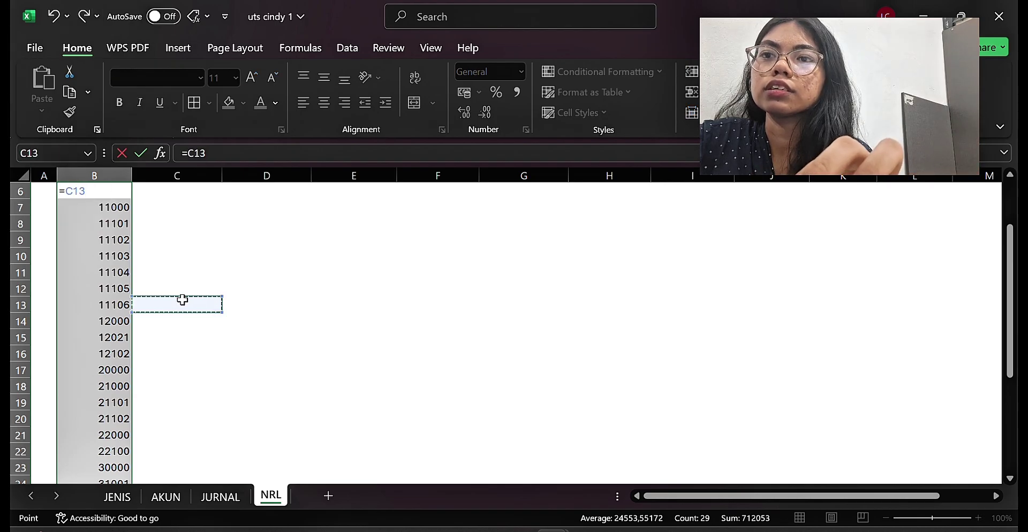
pyautogui.press('Return')
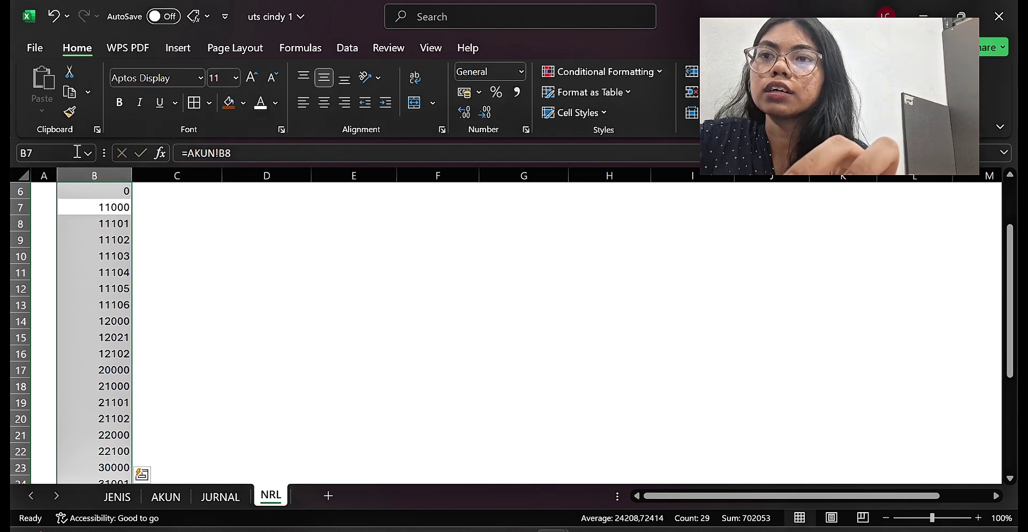
pyautogui.click(54, 16)
pyautogui.click(55, 16)
pyautogui.click(162, 341)
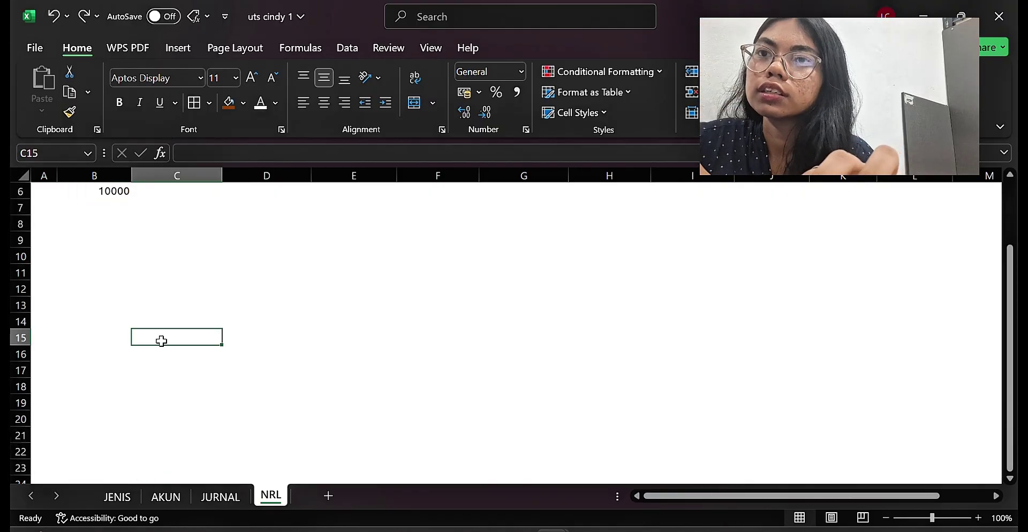
# - Review the lists on the JENIS and AKUN sheets and return to the NRL sheet
pyautogui.press('Up')
pyautogui.press('Up')
pyautogui.press('Up')
pyautogui.press('Up')
pyautogui.press('Up')
pyautogui.press('Up')
pyautogui.press('Up')
pyautogui.press('Up')
pyautogui.press('Up')
pyautogui.press('Up')
pyautogui.press('Up')
pyautogui.press('Up')
pyautogui.press('Up')
pyautogui.press('Up')
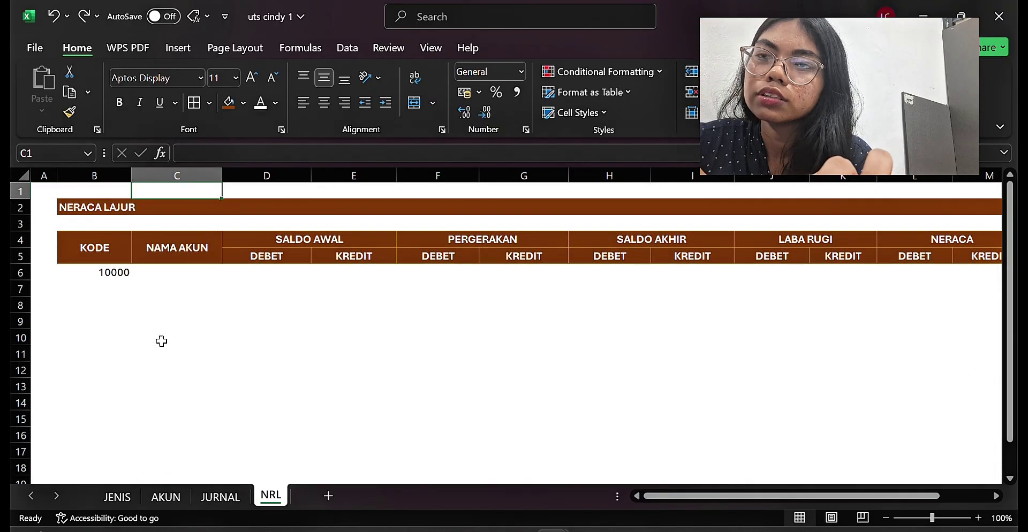
pyautogui.click(119, 496)
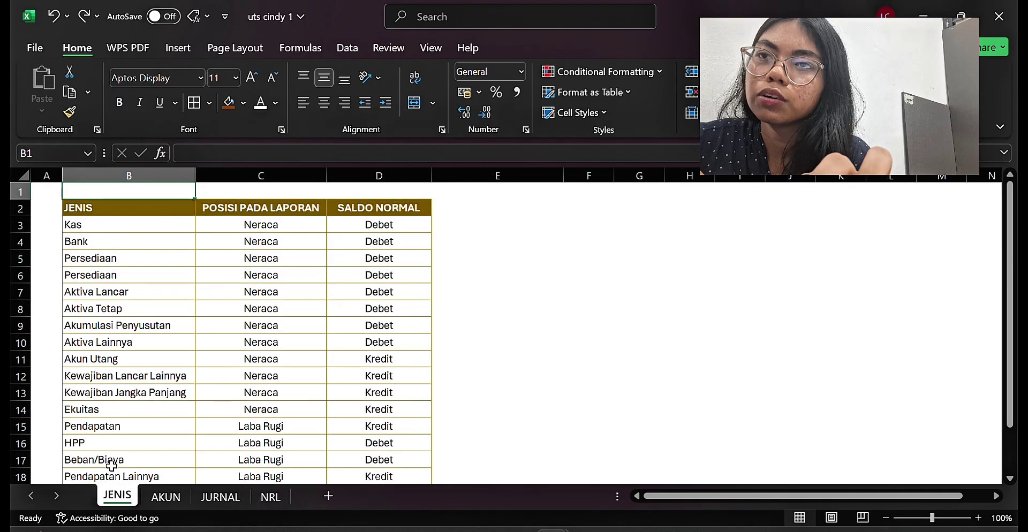
pyautogui.click(170, 503)
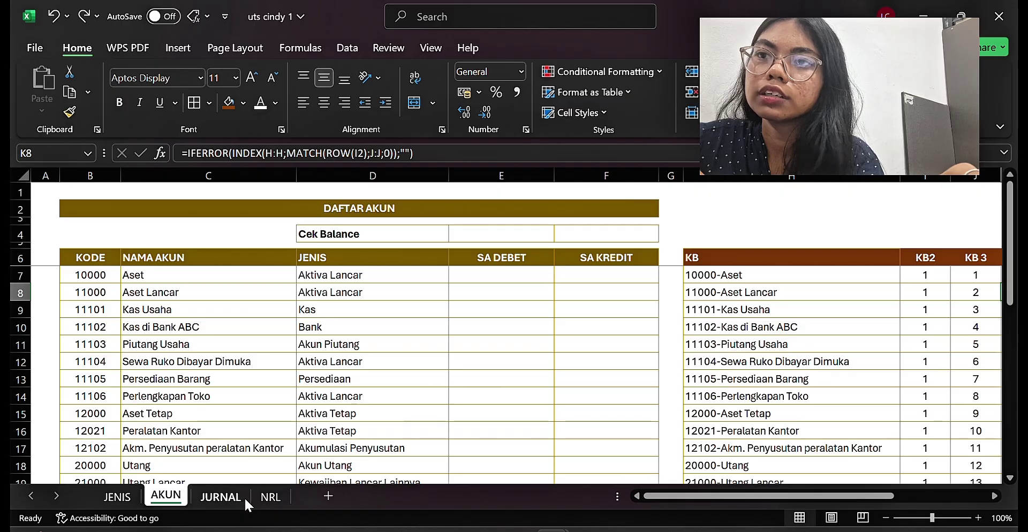
pyautogui.click(265, 498)
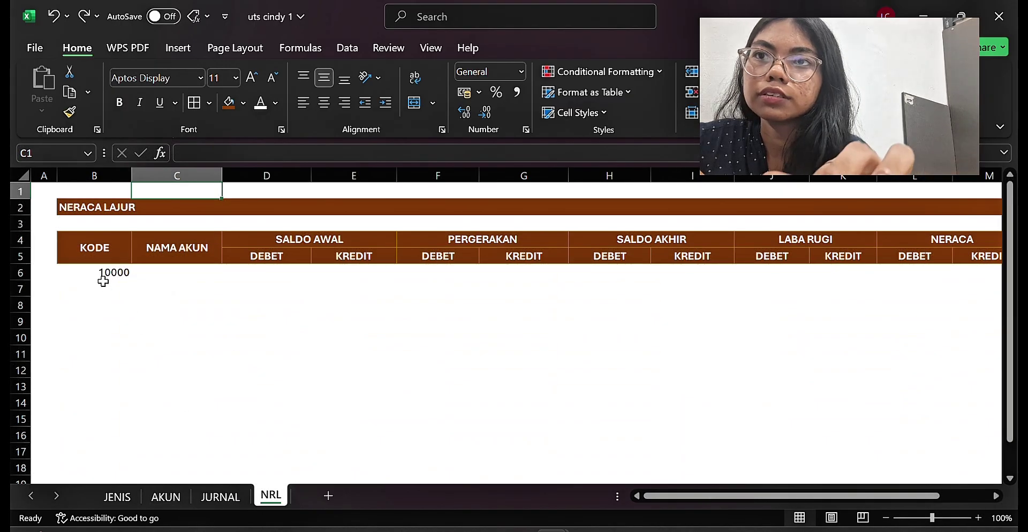
# - Fill the account code formula from B6 down to B33 on the NRL sheet
pyautogui.click(103, 281)
pyautogui.moveTo(131, 280); pyautogui.dragTo(90, 441)
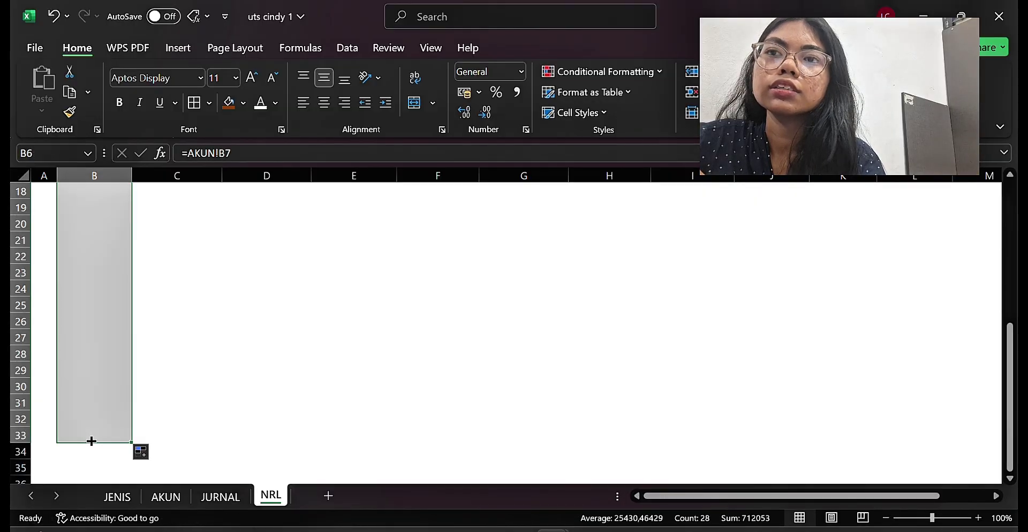
pyautogui.click(110, 362)
pyautogui.press('Up')
pyautogui.press('Up')
pyautogui.press('Up')
pyautogui.press('Up')
pyautogui.press('Up')
pyautogui.press('Up')
pyautogui.press('Up')
pyautogui.press('Up')
pyautogui.press('Up')
pyautogui.press('Up')
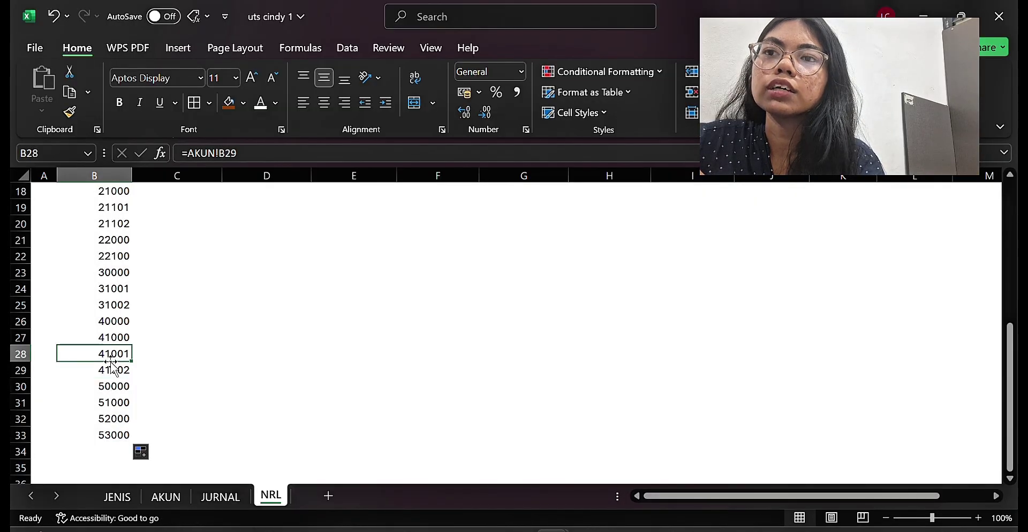
pyautogui.press('Up')
pyautogui.press('Up')
pyautogui.press('Up')
pyautogui.press('Up')
pyautogui.press('Up')
pyautogui.press('Up')
pyautogui.press('Up')
pyautogui.press('Up')
pyautogui.press('Up')
pyautogui.press('Up')
pyautogui.press('Up')
pyautogui.press('Up')
pyautogui.press('Up')
pyautogui.press('Up')
pyautogui.press('Up')
pyautogui.press('Up')
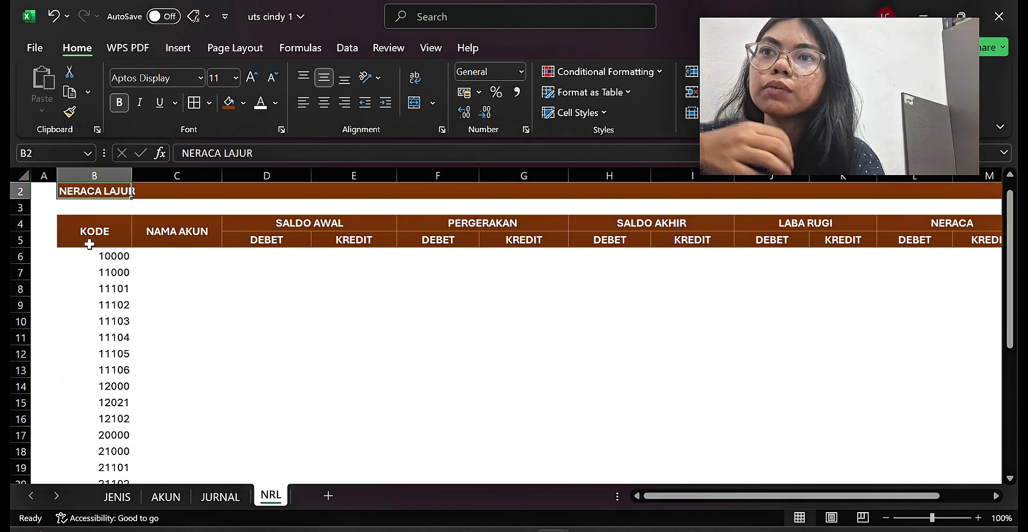
# - Apply all borders to the worksheet body from B6 to M33
pyautogui.click(92, 257)
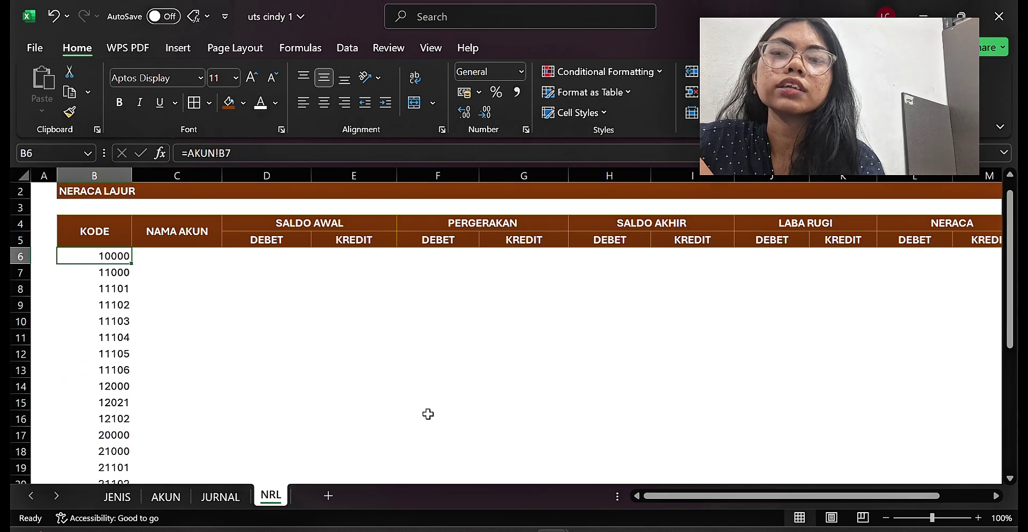
pyautogui.click(1012, 426)
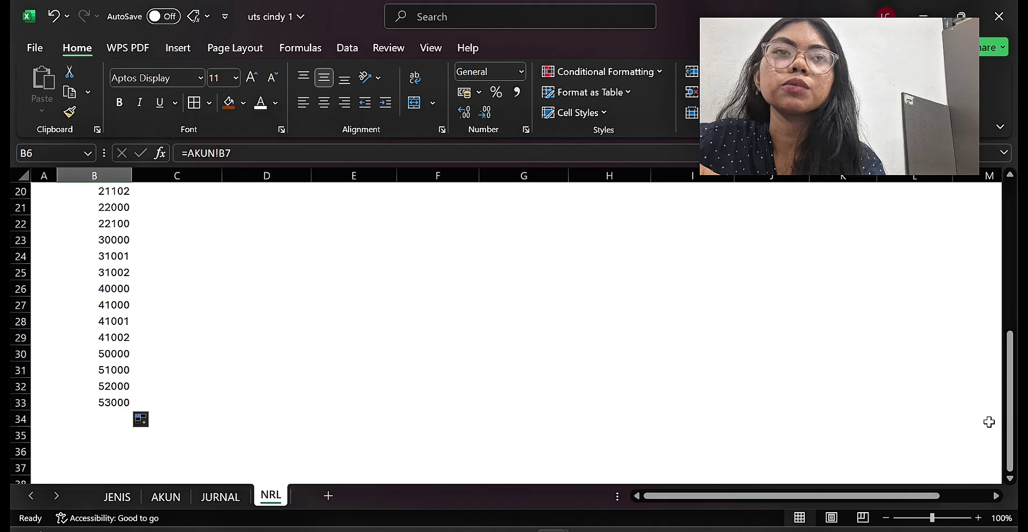
pyautogui.keyDown('shift'); pyautogui.click(988, 411); pyautogui.keyUp('shift')
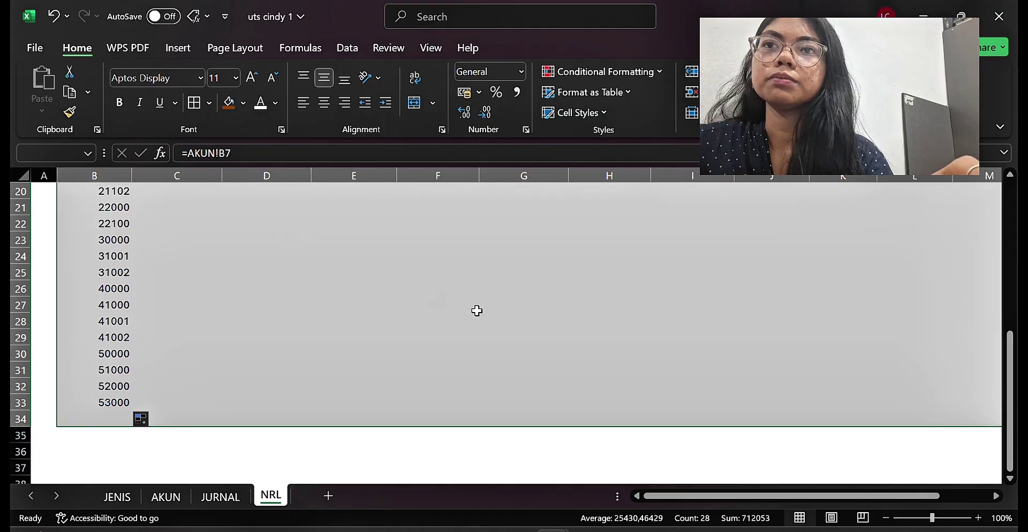
pyautogui.keyDown('shift'); pyautogui.click(984, 390); pyautogui.keyUp('shift')
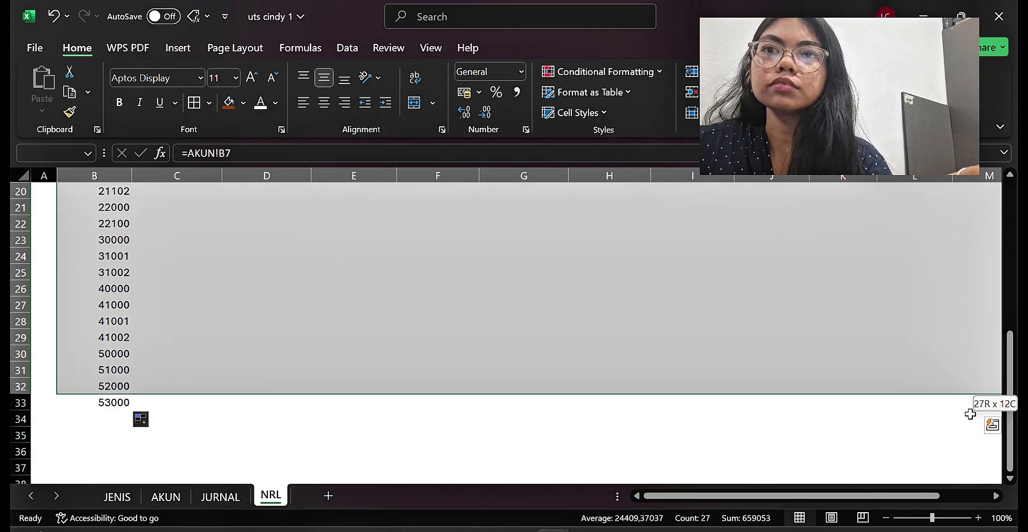
pyautogui.keyDown('shift'); pyautogui.click(970, 413); pyautogui.keyUp('shift')
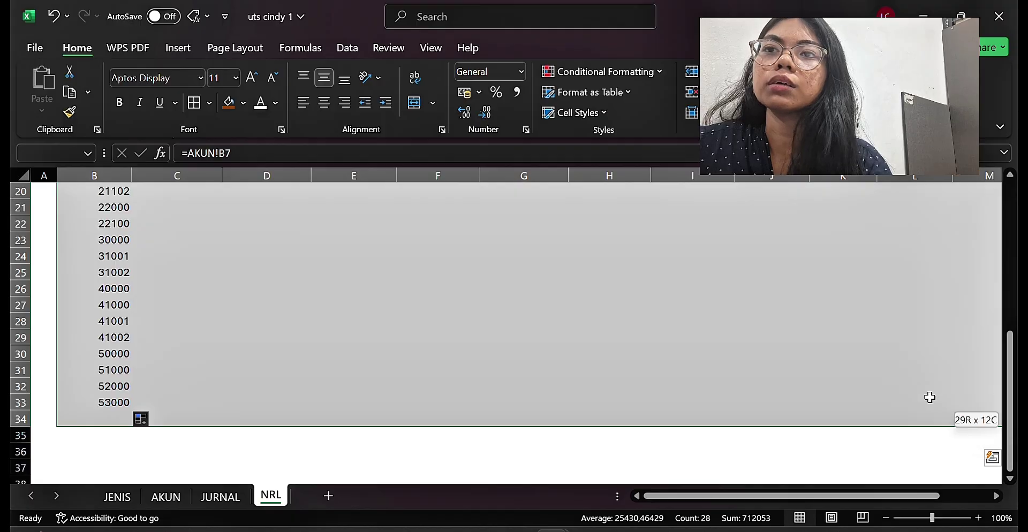
pyautogui.keyDown('shift'); pyautogui.click(990, 383); pyautogui.keyUp('shift')
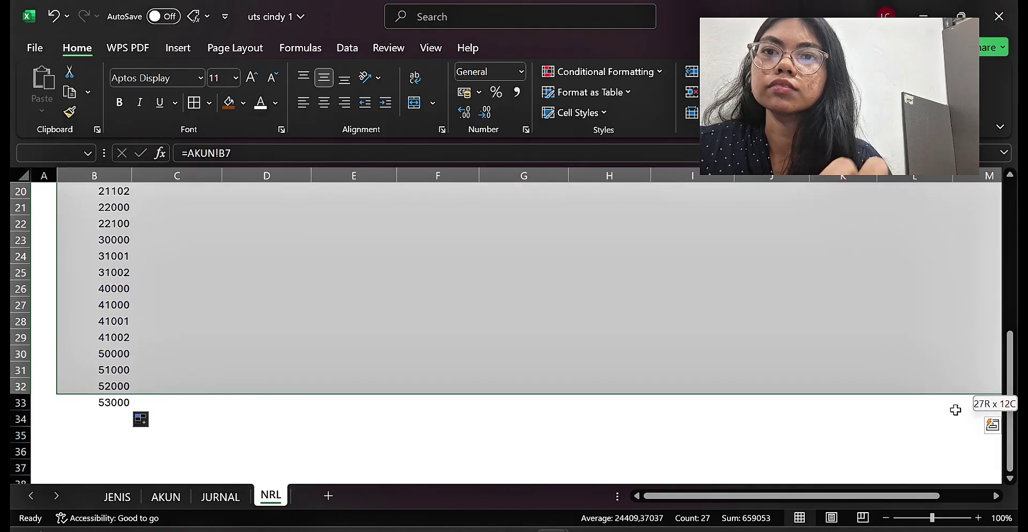
pyautogui.moveTo(956, 410); pyautogui.dragTo(966, 392)
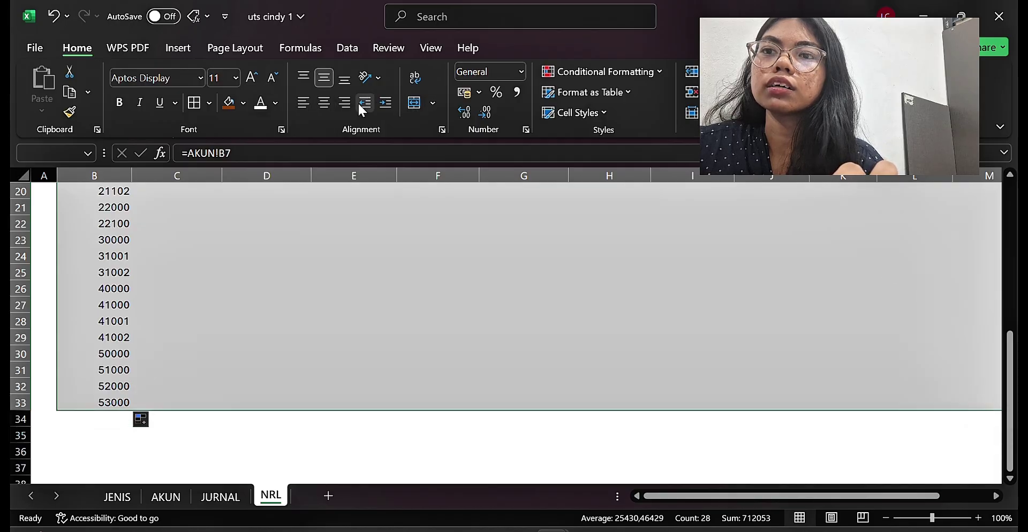
pyautogui.click(196, 102)
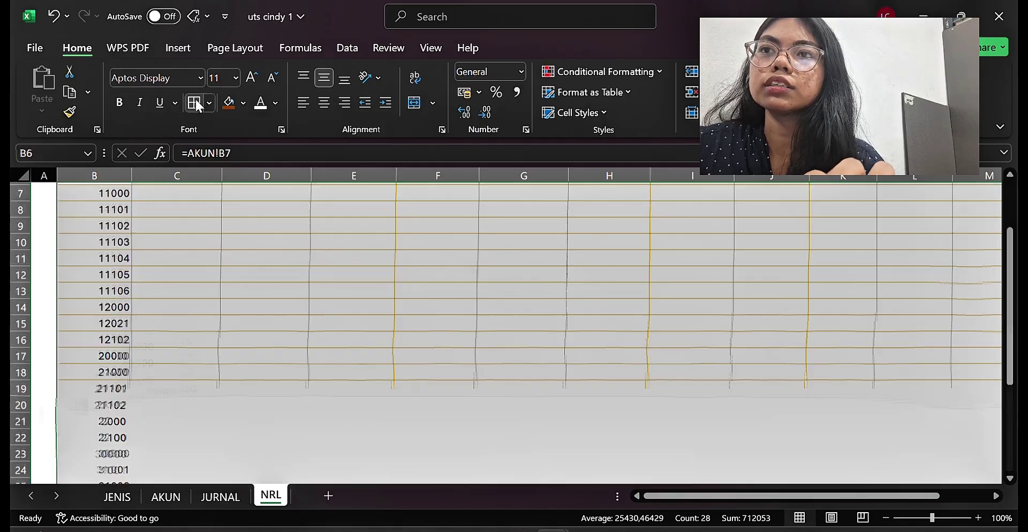
pyautogui.click(276, 334)
pyautogui.press('Right')
pyautogui.press('Right')
pyautogui.press('Right')
pyautogui.press('Right')
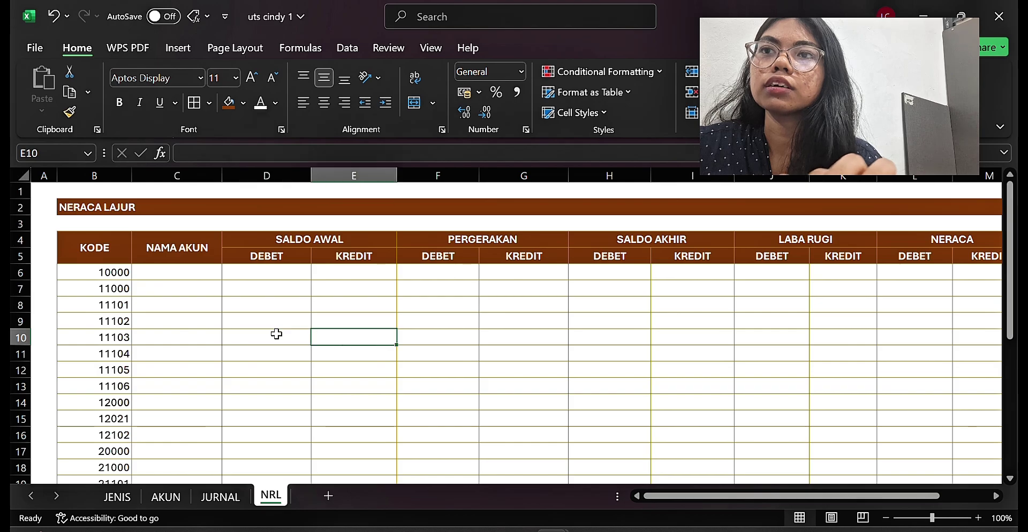
# - Left-align the account codes in column B while keeping the KODE header centred
pyautogui.click(102, 176)
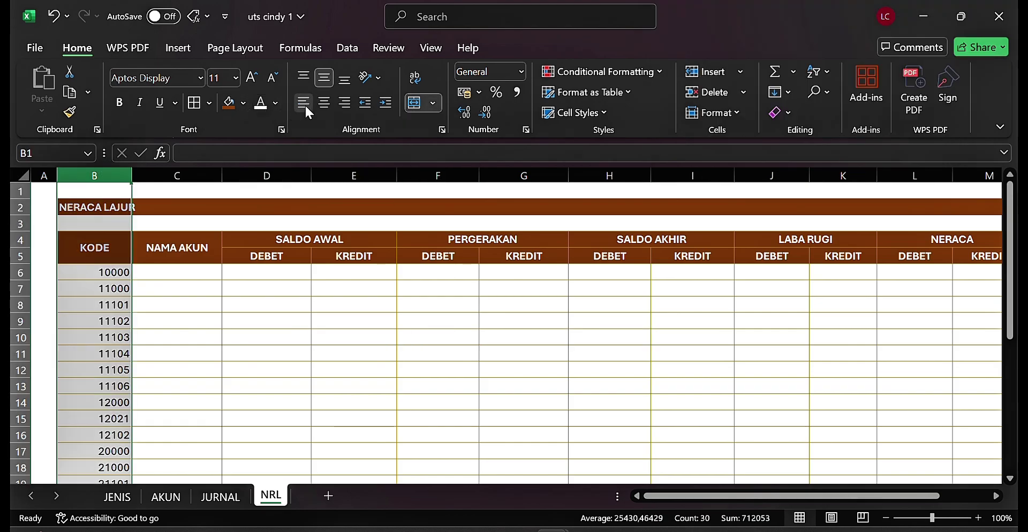
pyautogui.click(309, 114)
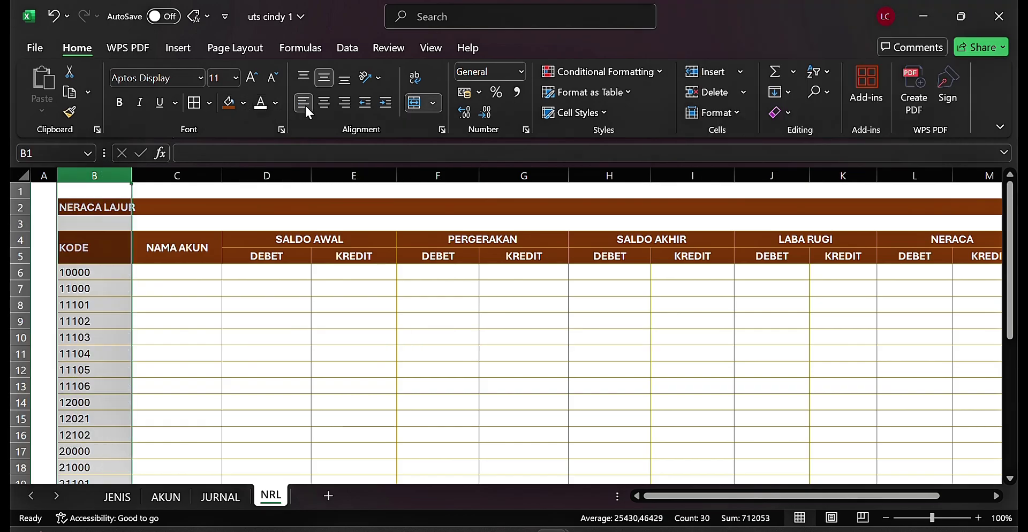
pyautogui.click(150, 316)
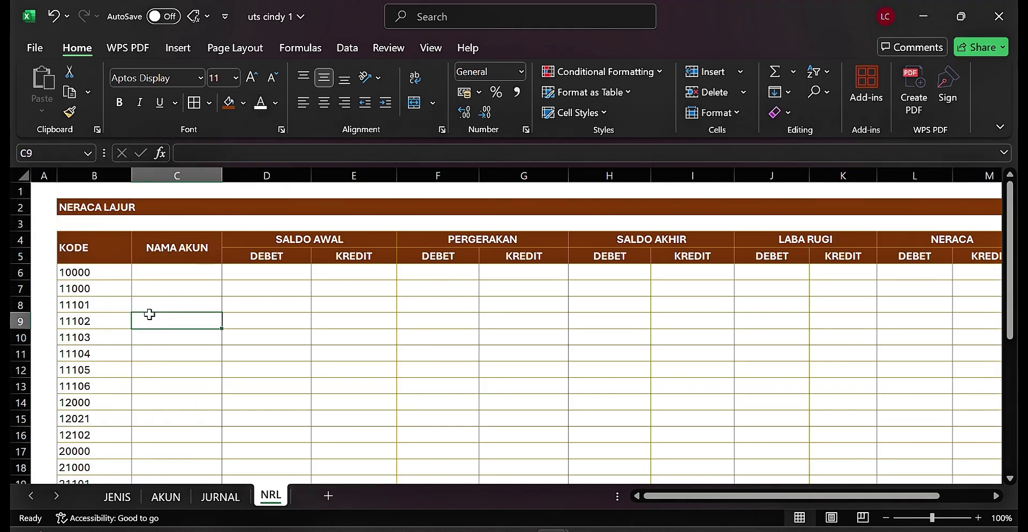
pyautogui.click(118, 254)
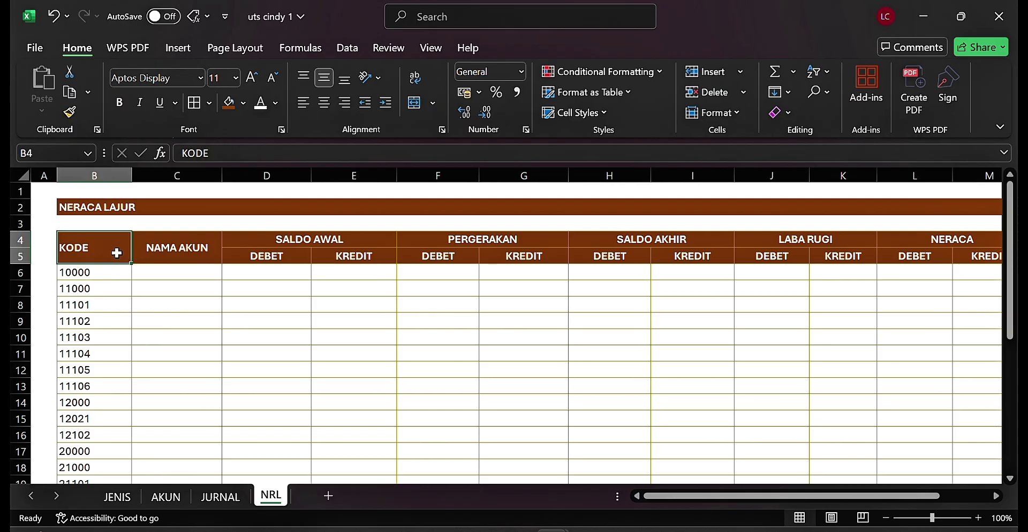
pyautogui.click(324, 103)
pyautogui.click(185, 284)
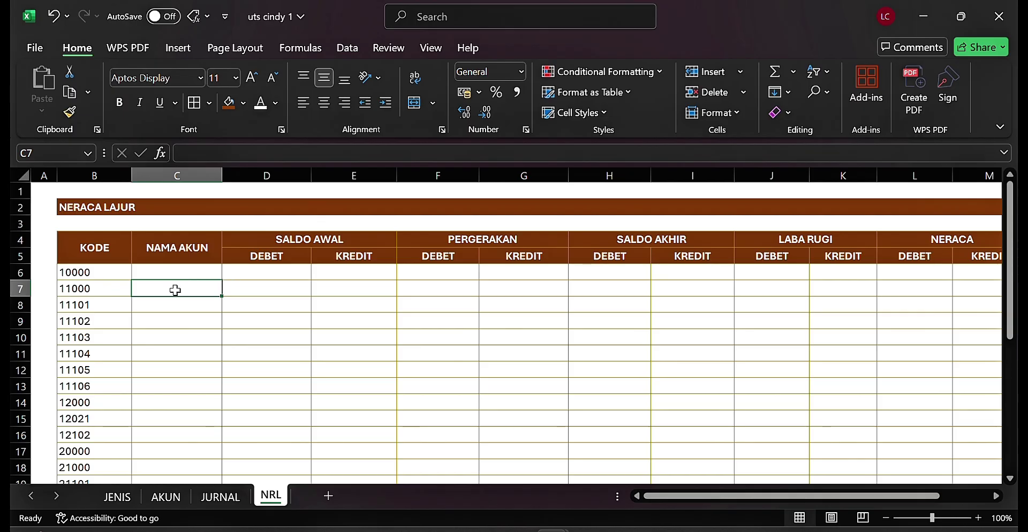
# - Define the name ak_kode for the KODE column B on the AKUN sheet
pyautogui.click(127, 499)
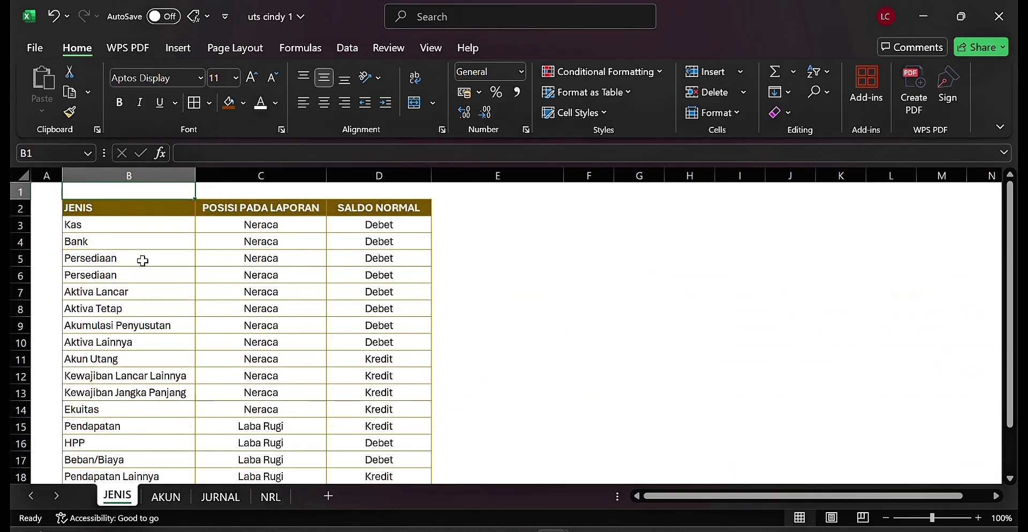
pyautogui.click(171, 500)
pyautogui.click(90, 176)
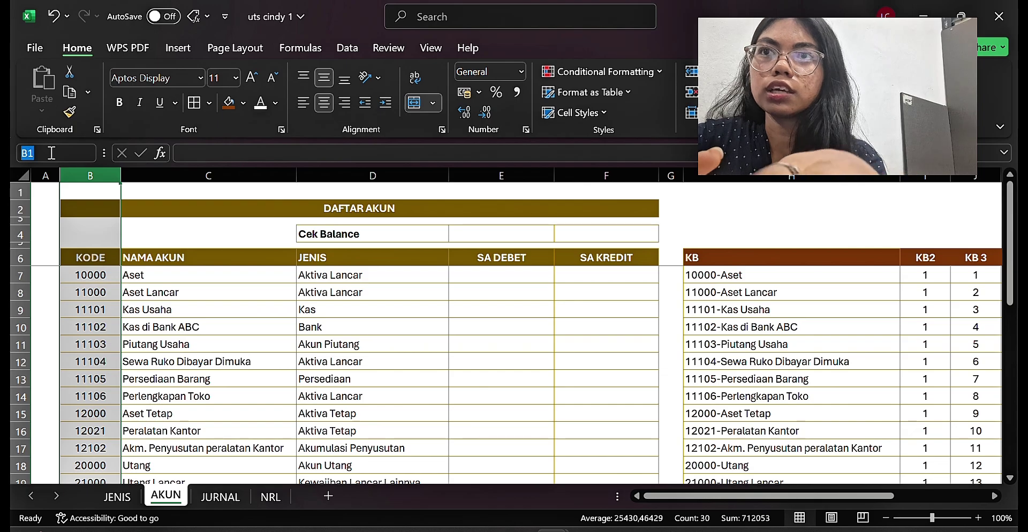
pyautogui.press('BackSpace')
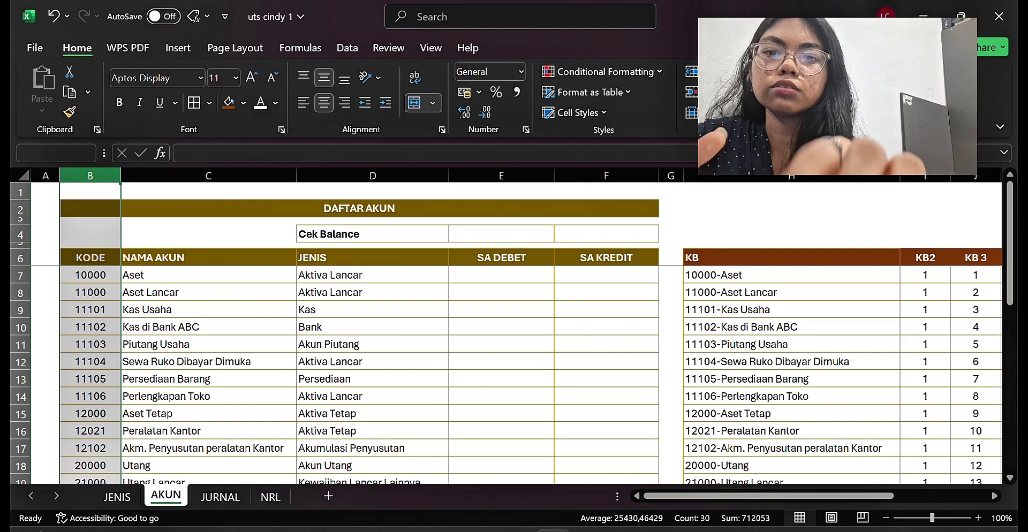
pyautogui.write('ak_kode')
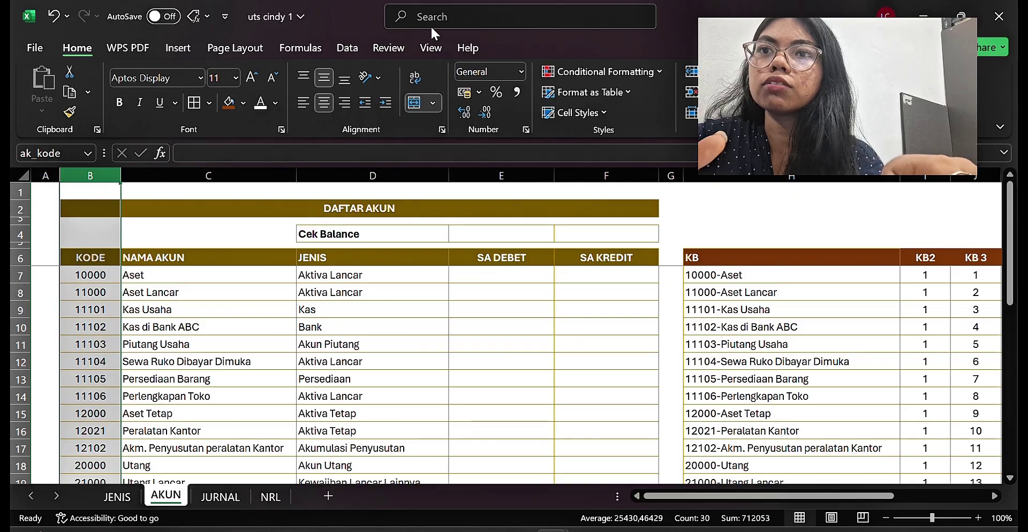
# - Define the name ak_nm for the NAMA AKUN column C on the AKUN sheet
pyautogui.click(251, 175)
pyautogui.click(49, 155)
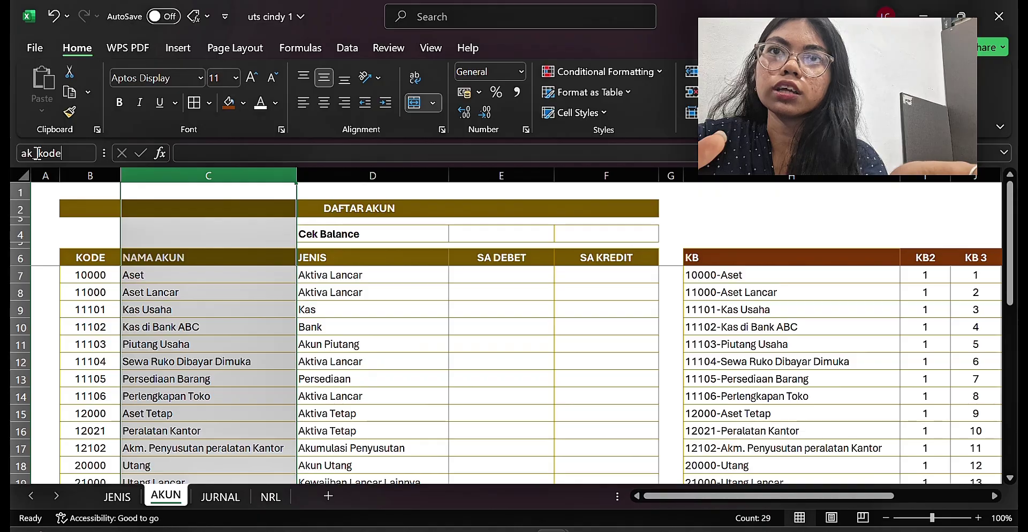
pyautogui.write('ak')
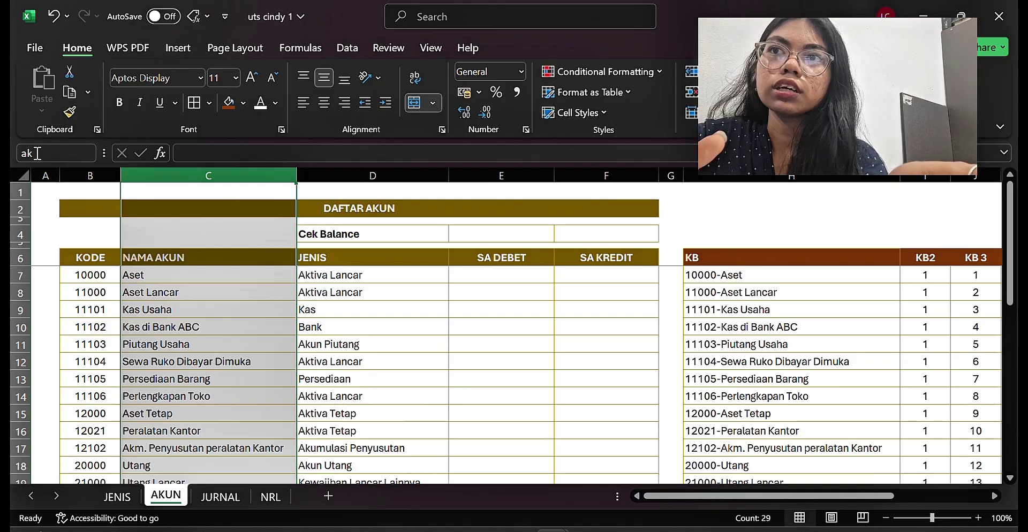
pyautogui.write(' nm')
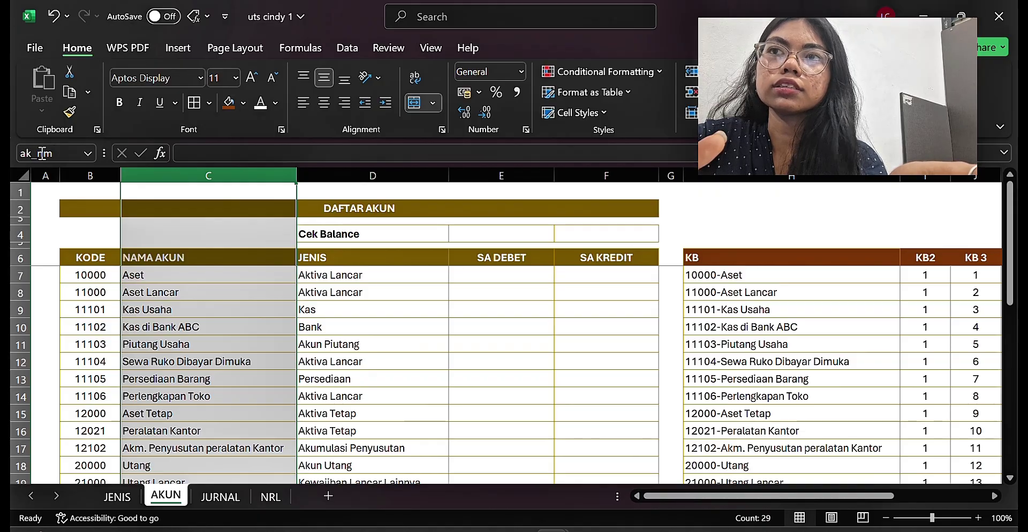
# - Define the name ak_jns for the JENIS column D on the AKUN sheet
pyautogui.click(348, 175)
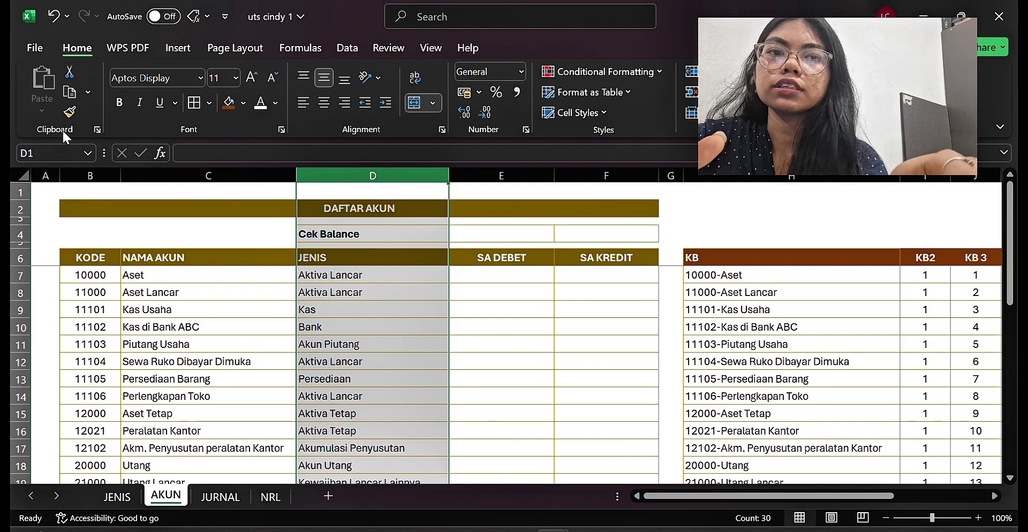
pyautogui.click(46, 151)
pyautogui.press('BackSpace')
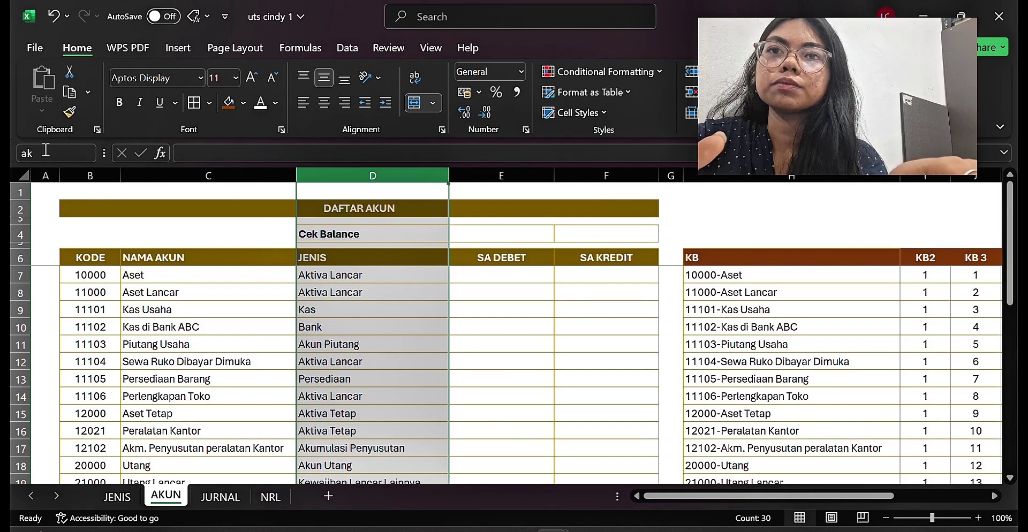
pyautogui.write('ak_jns')
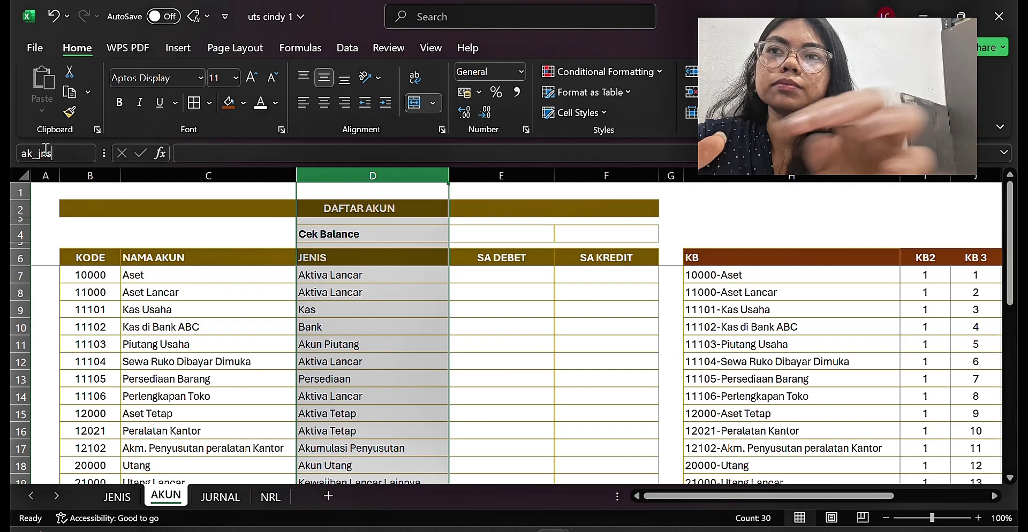
pyautogui.press('Return')
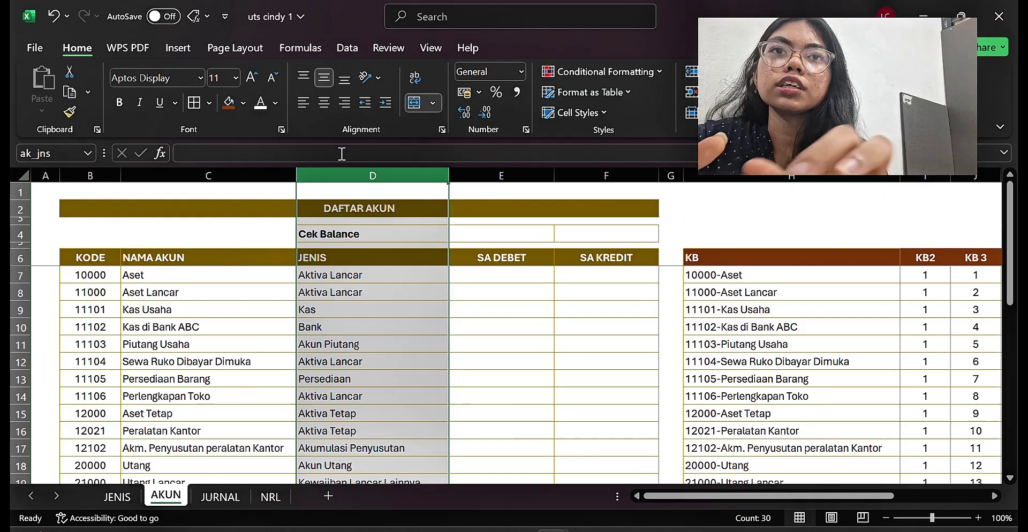
# - Define the name ak_db for the SA DEBET column E on the AKUN sheet
pyautogui.click(497, 176)
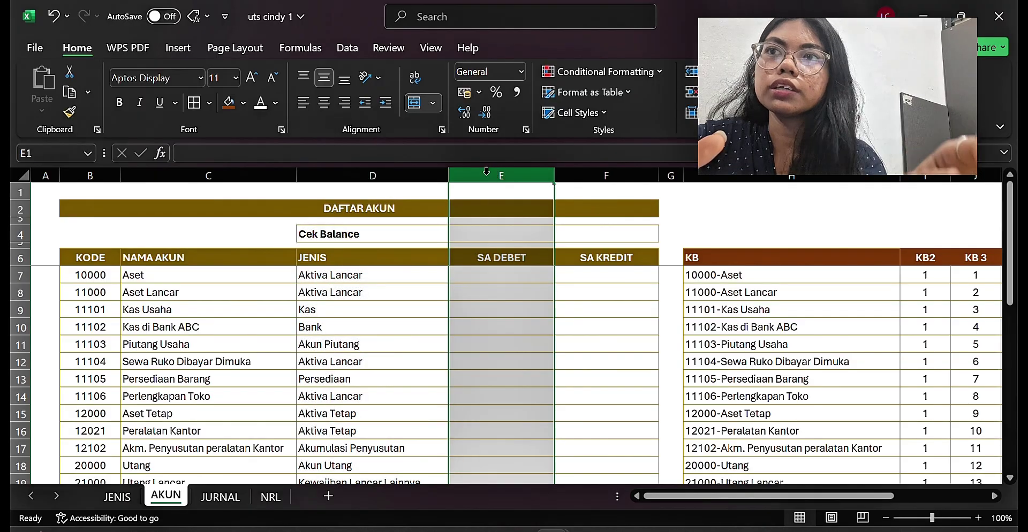
pyautogui.click(54, 146)
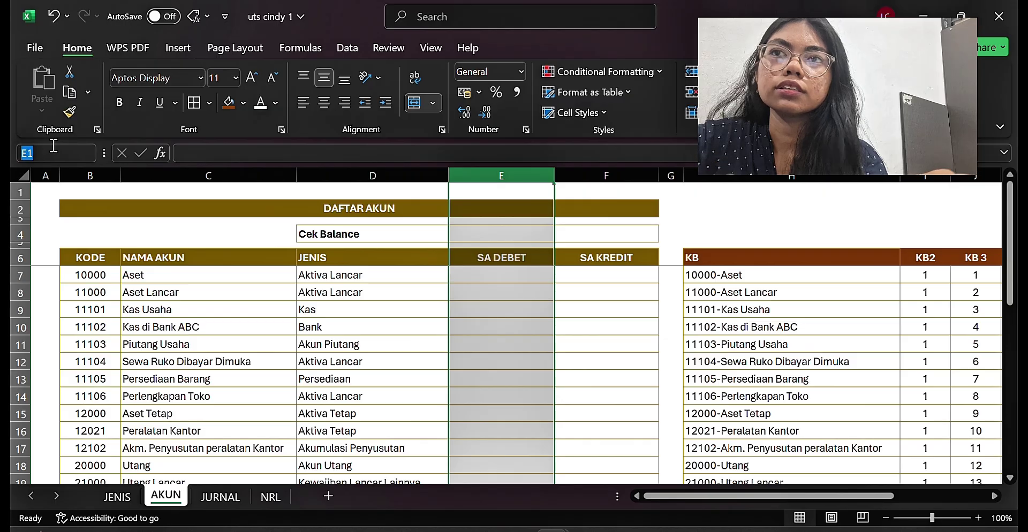
pyautogui.press('BackSpace')
pyautogui.write('ak_db')
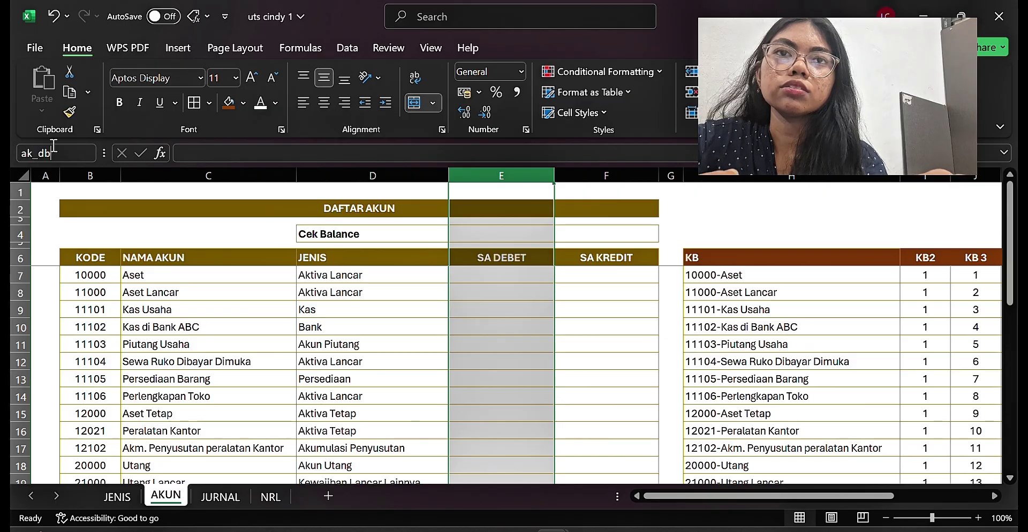
pyautogui.press('Return')
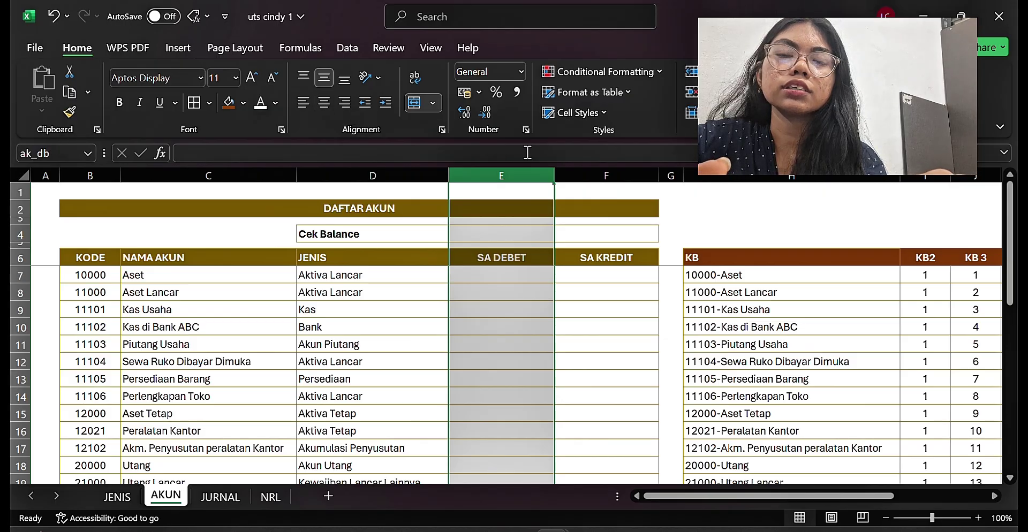
# - Define the name ak_kr for the SA KREDIT column F on the AKUN sheet
pyautogui.click(606, 175)
pyautogui.click(34, 150)
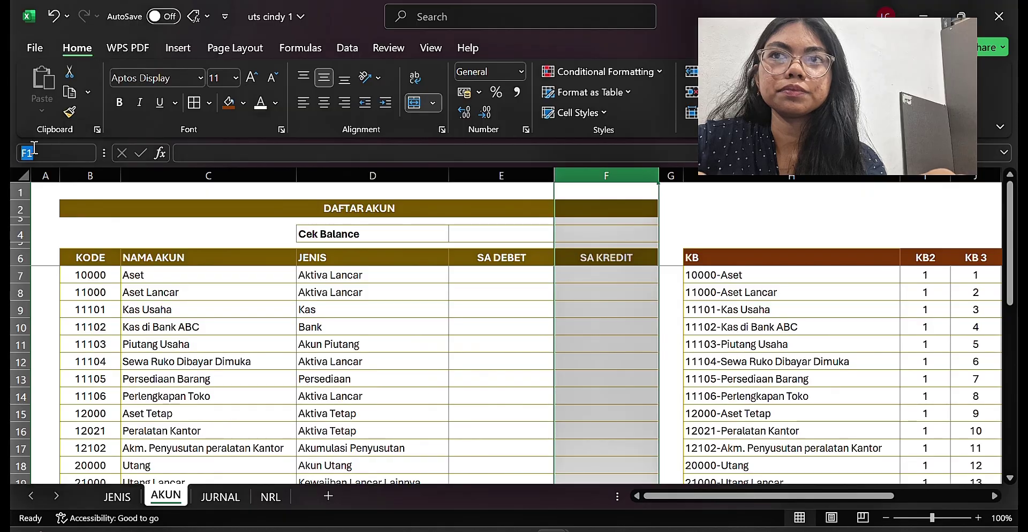
pyautogui.press('BackSpace')
pyautogui.write('ak_kr')
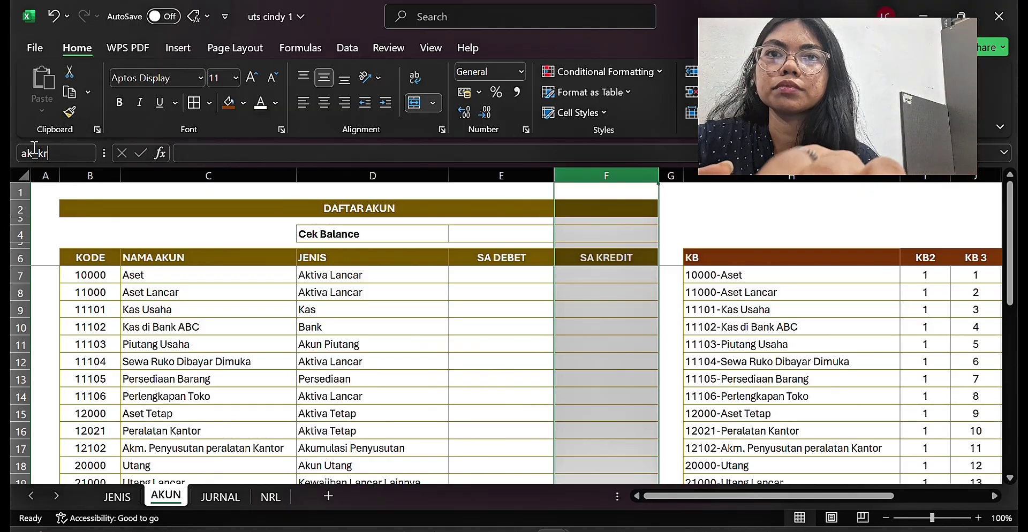
pyautogui.press('Return')
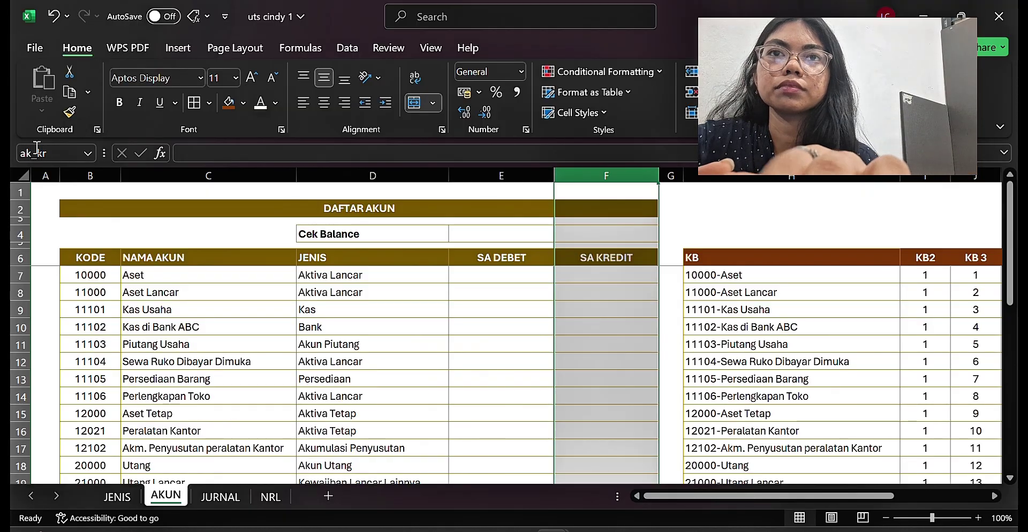
# - Define the name ak_kb for the KB column H on the AKUN sheet and check the list of defined names
pyautogui.click(787, 171)
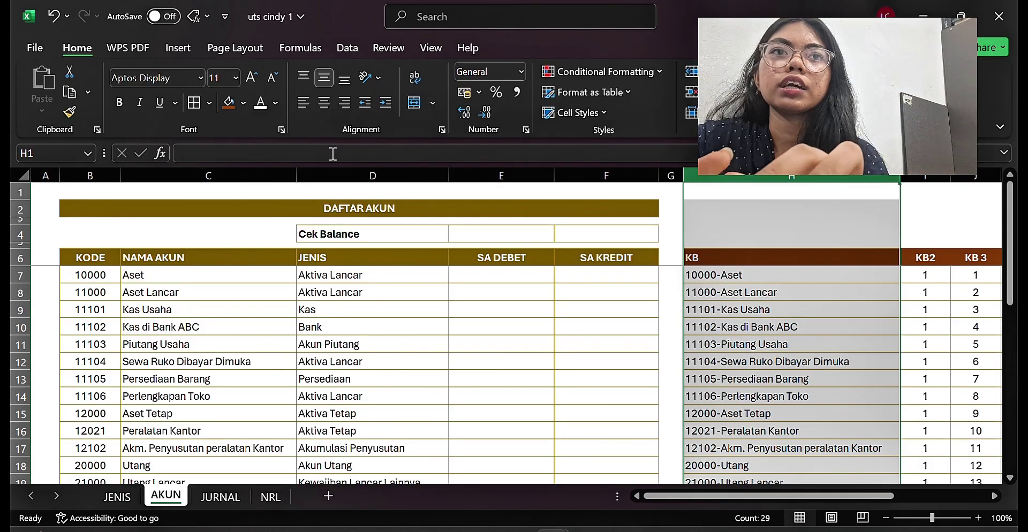
pyautogui.click(38, 154)
pyautogui.press('BackSpace')
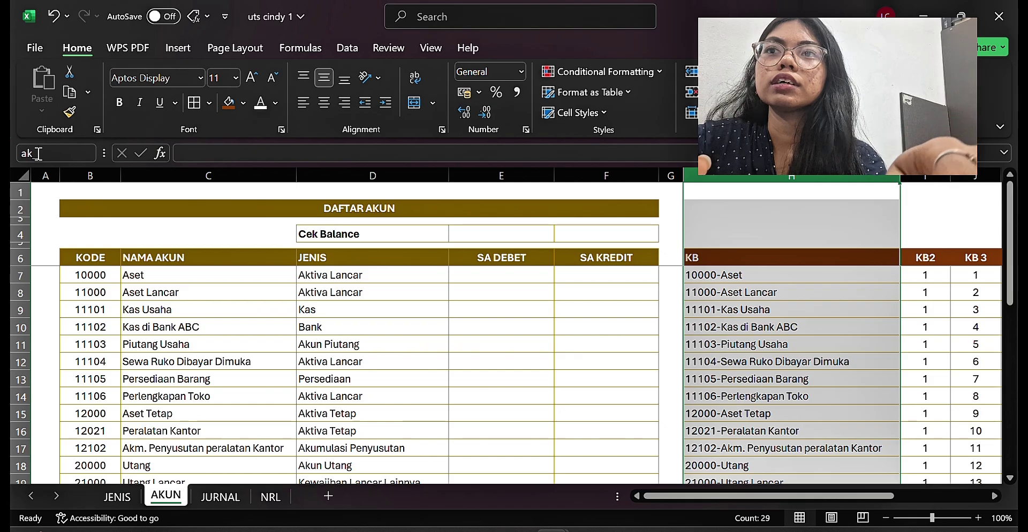
pyautogui.write('b')
pyautogui.press('Return')
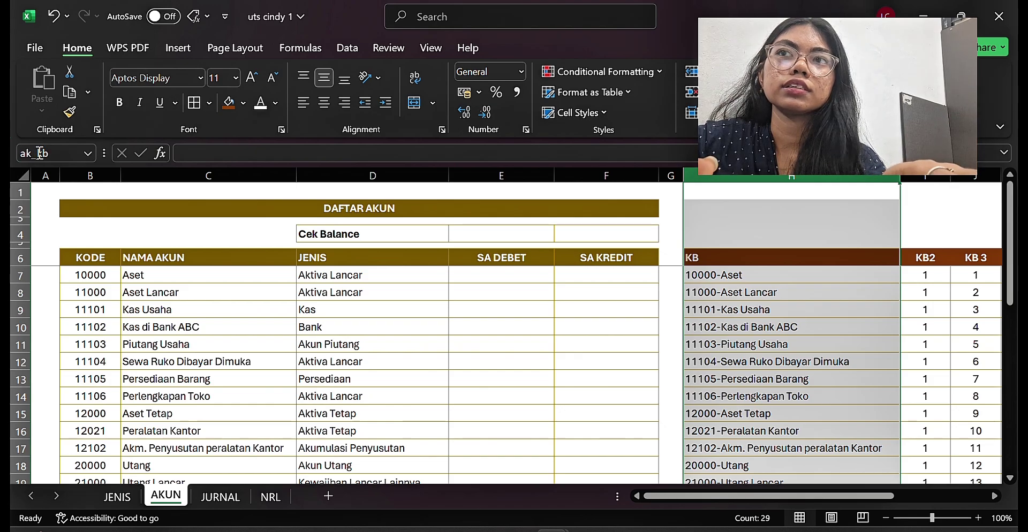
pyautogui.click(86, 155)
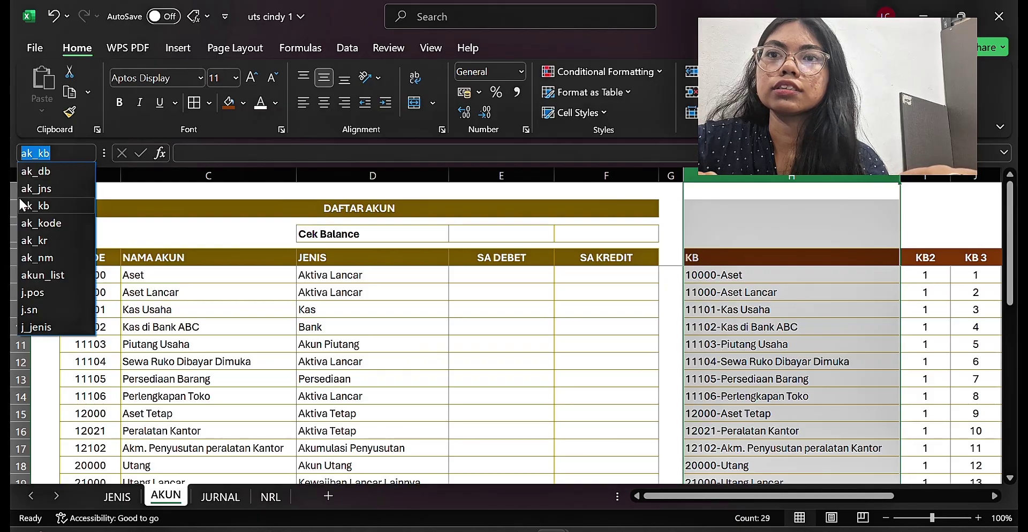
pyautogui.click(216, 495)
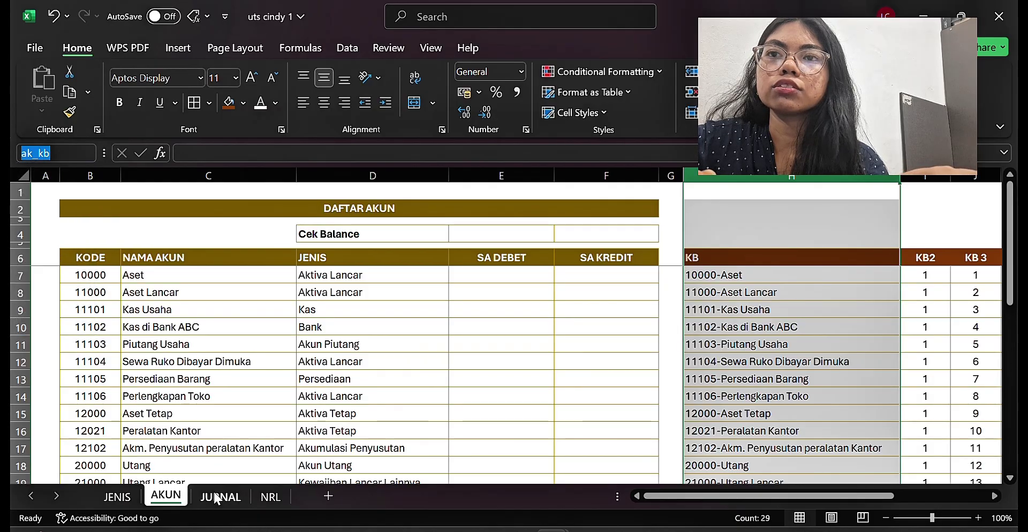
# - Enter =IFERROR(INDEX(ak_nm;MATCH(B6;ak_kd;0));"") in the first NAMA AKUN cell, C6, on the NRL sheet
pyautogui.click(216, 495)
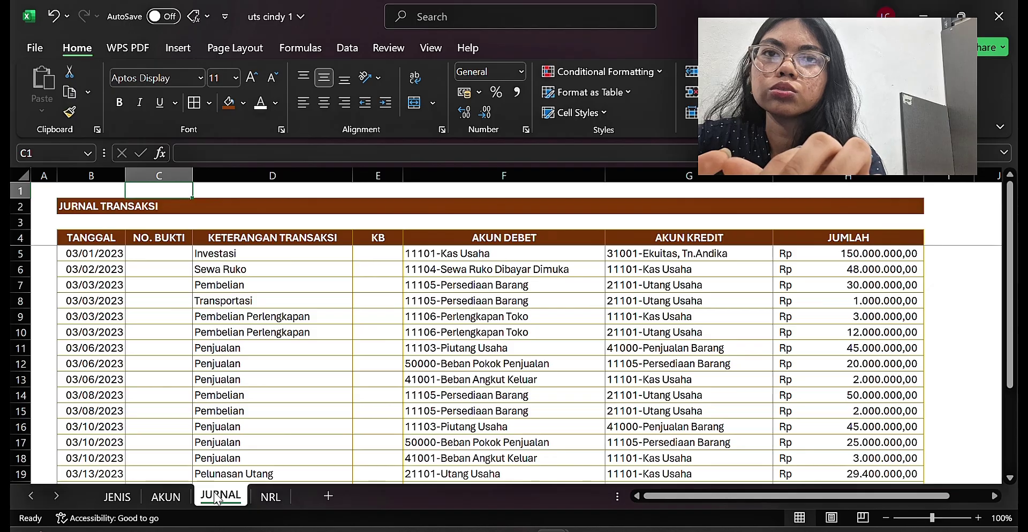
pyautogui.click(273, 497)
pyautogui.click(188, 270)
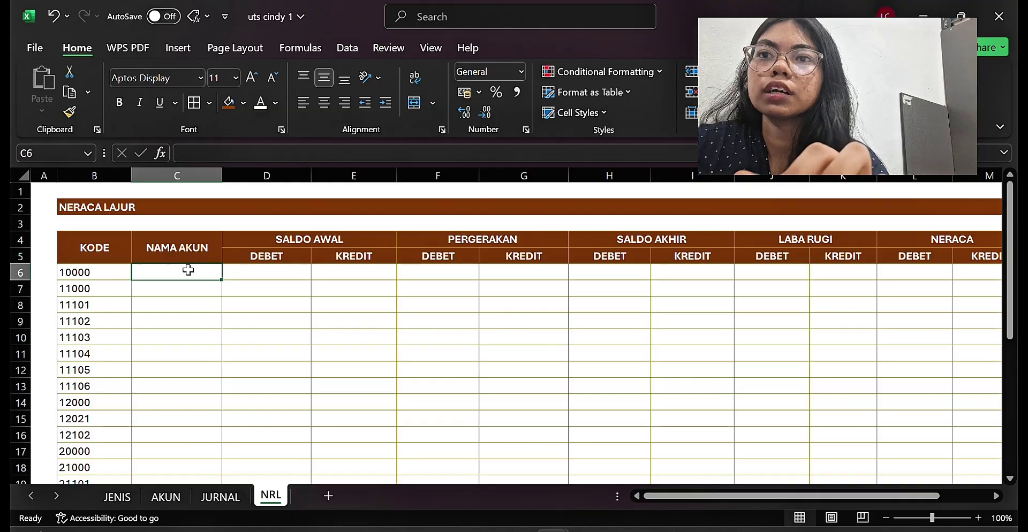
pyautogui.write('=ife')
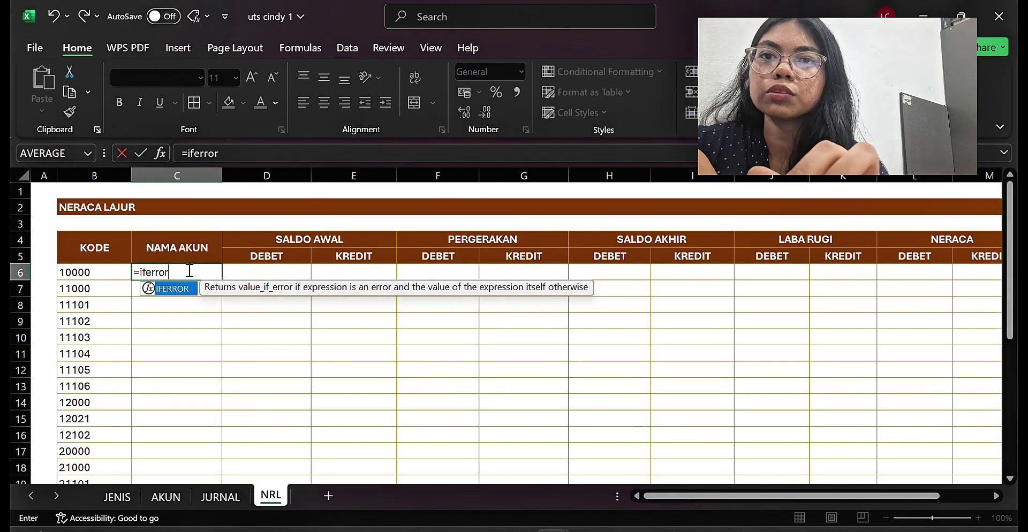
pyautogui.write('rror')
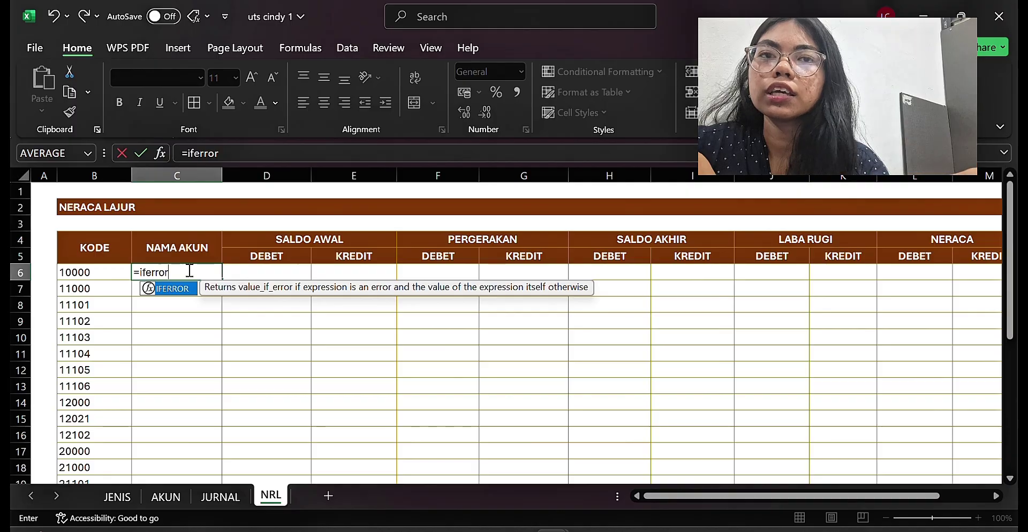
pyautogui.write('(index')
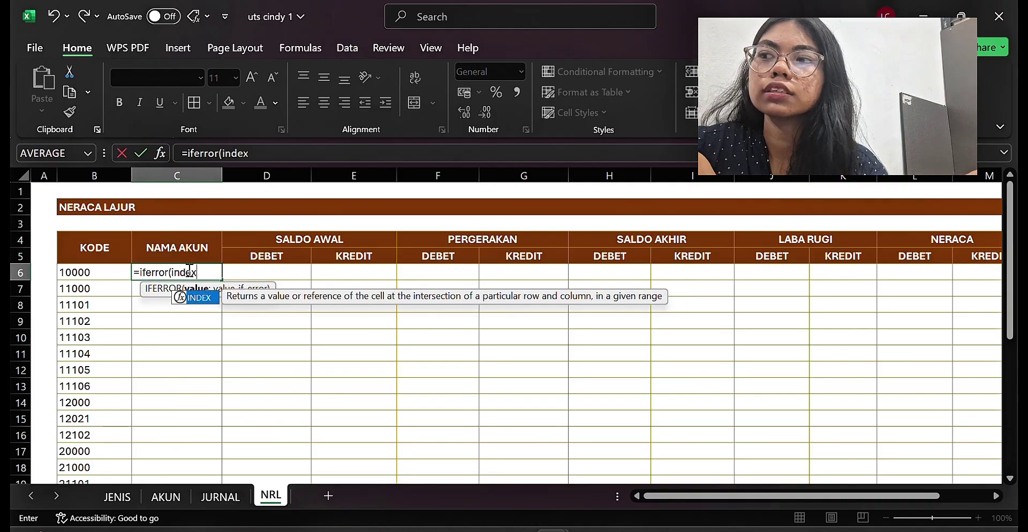
pyautogui.write('(ak')
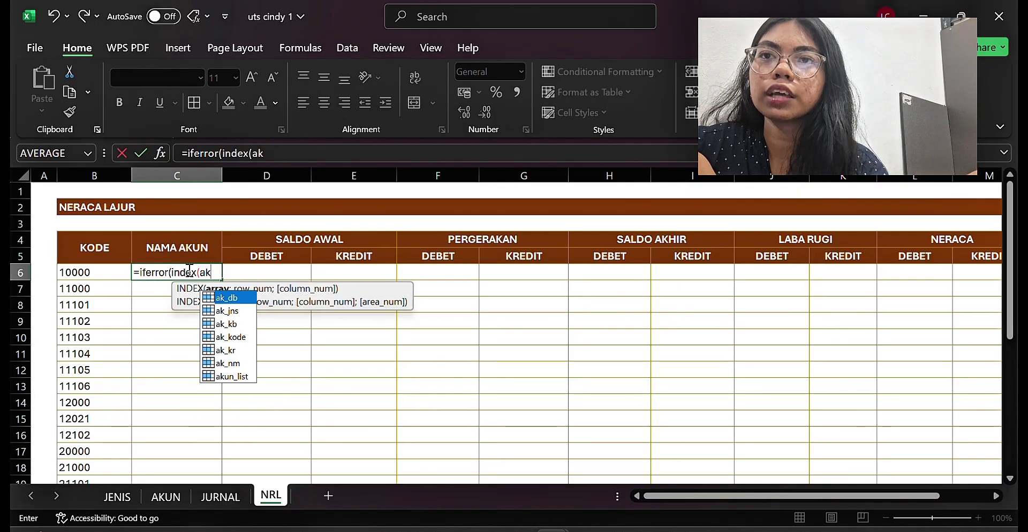
pyautogui.doubleClick(239, 363)
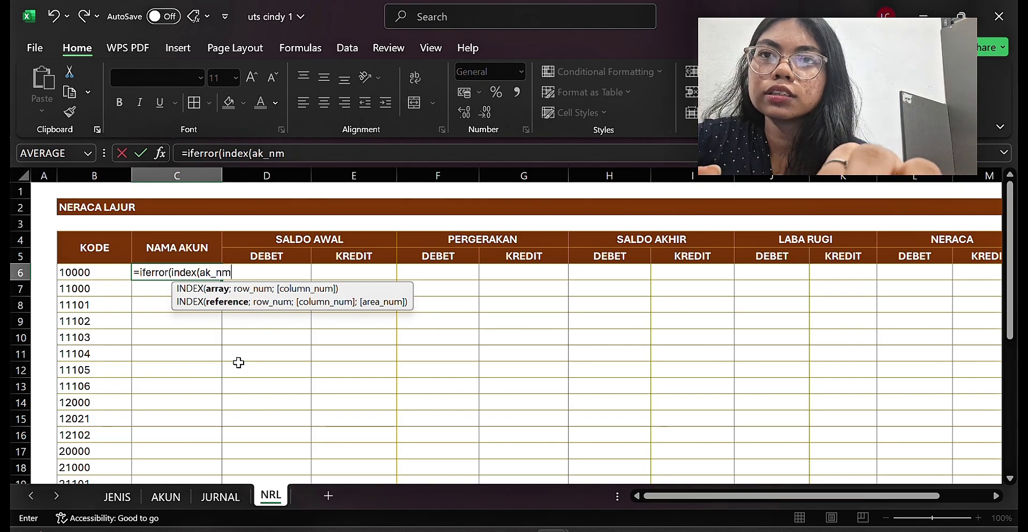
pyautogui.write(';match')
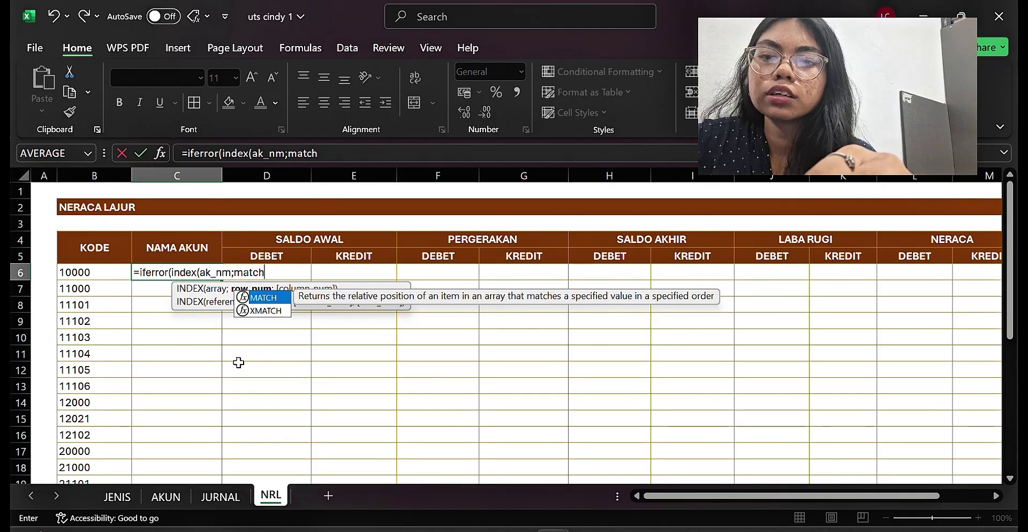
pyautogui.write('(b6')
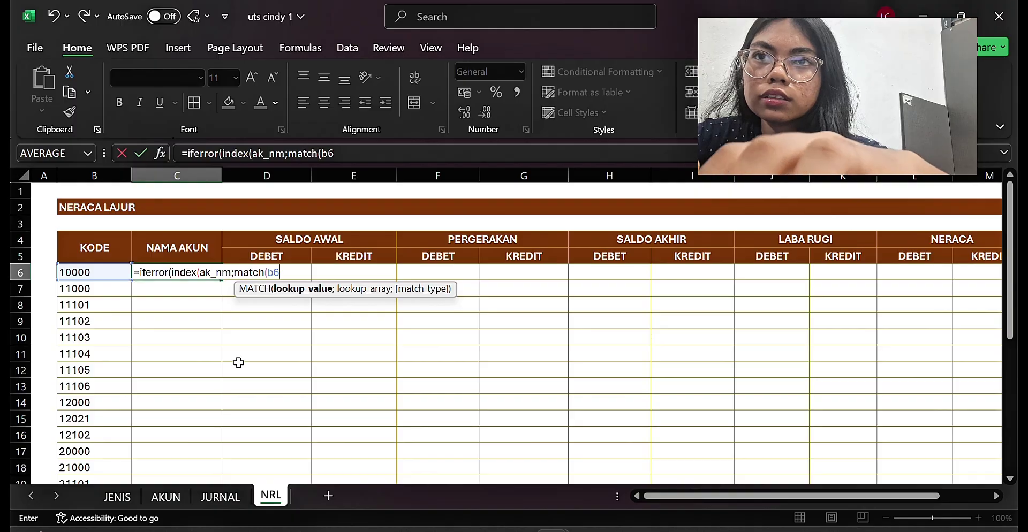
pyautogui.write(';ak')
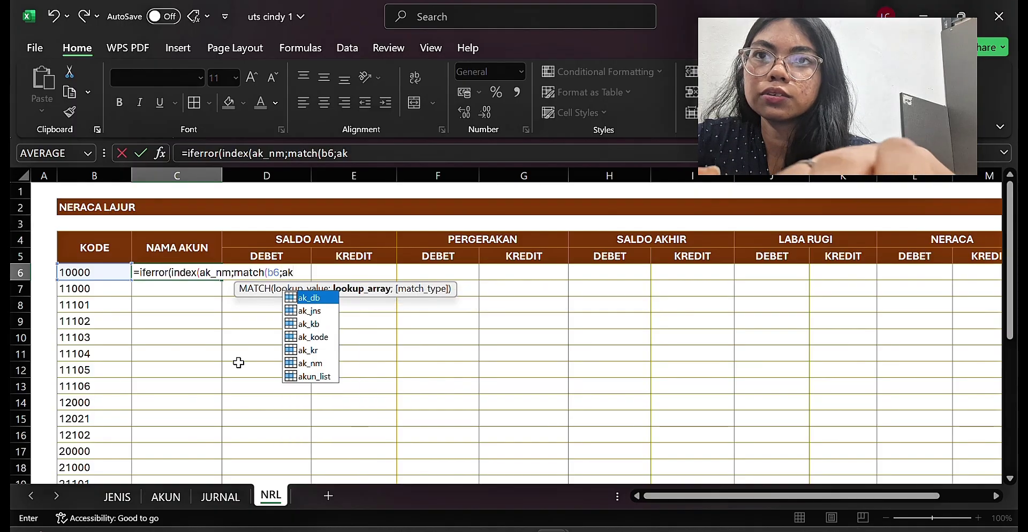
pyautogui.write('_kd')
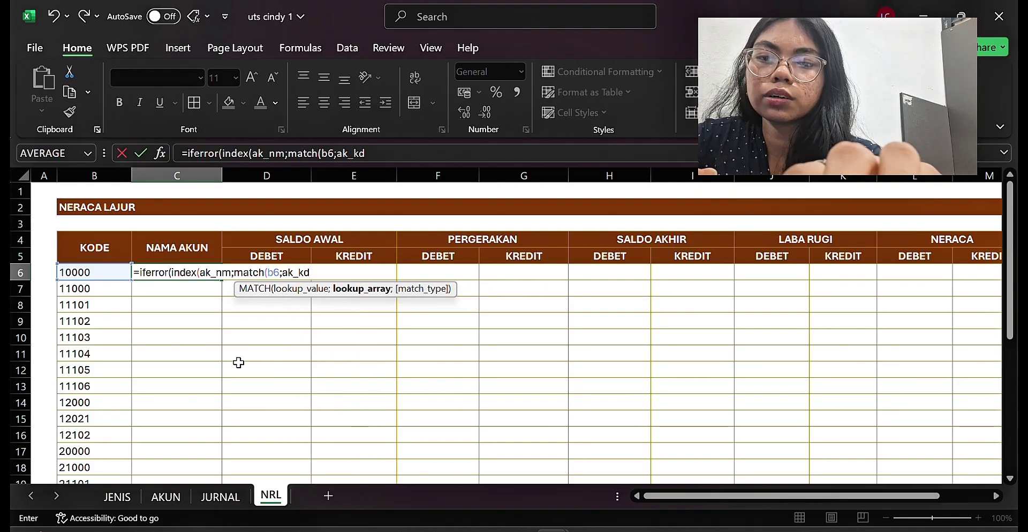
pyautogui.write(';0')
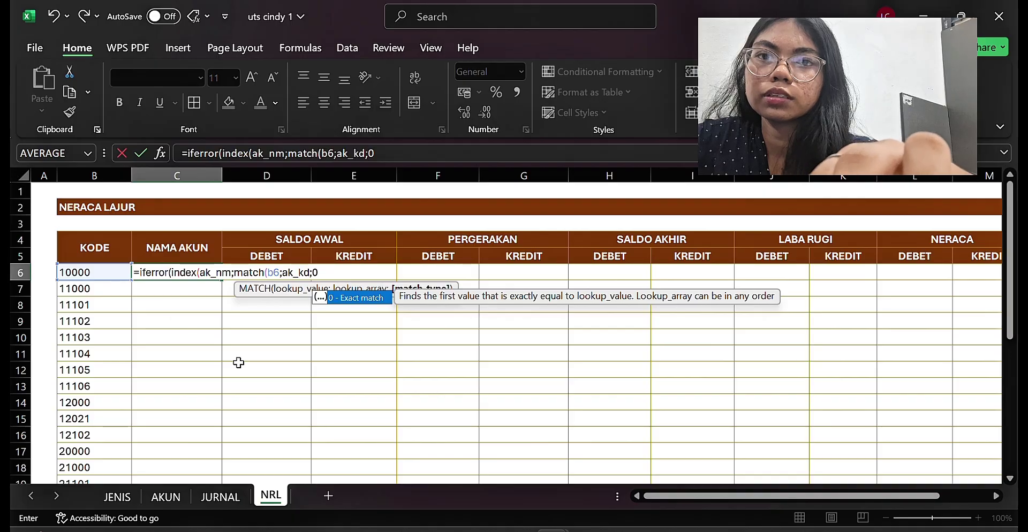
pyautogui.write('))')
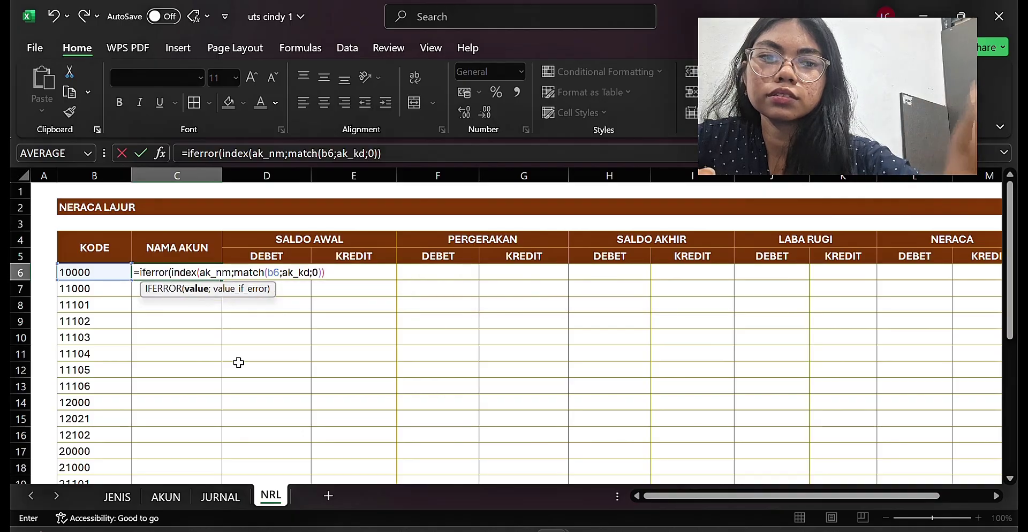
pyautogui.write(';')
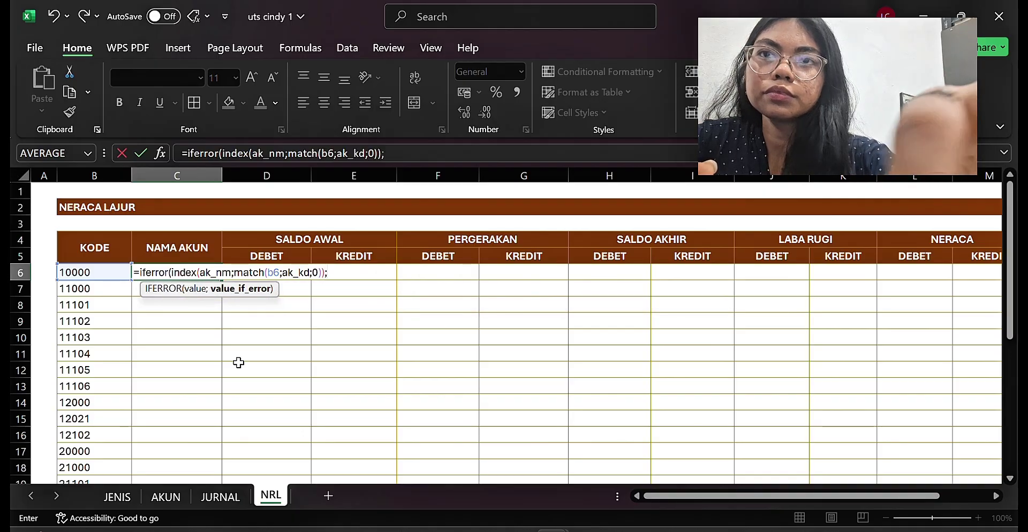
pyautogui.write('"")')
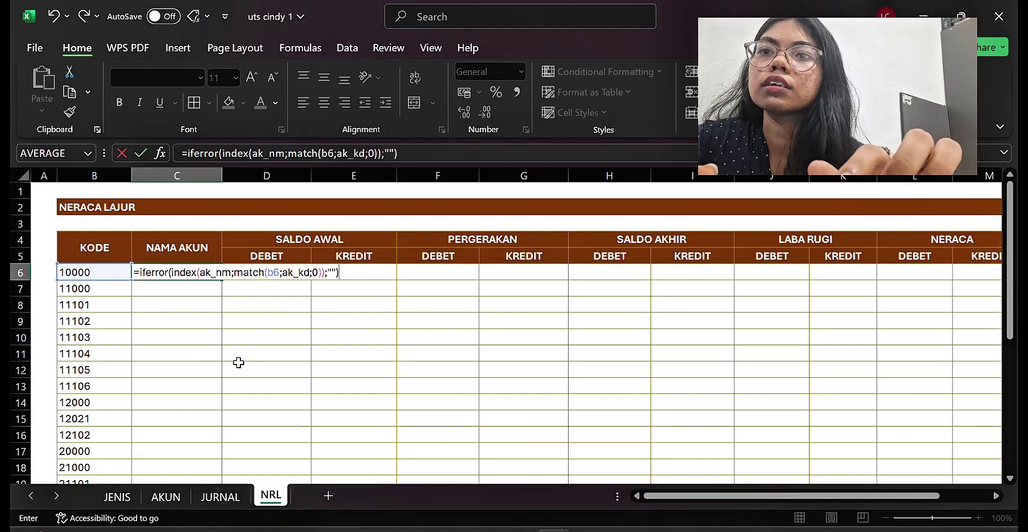
pyautogui.press('Return')
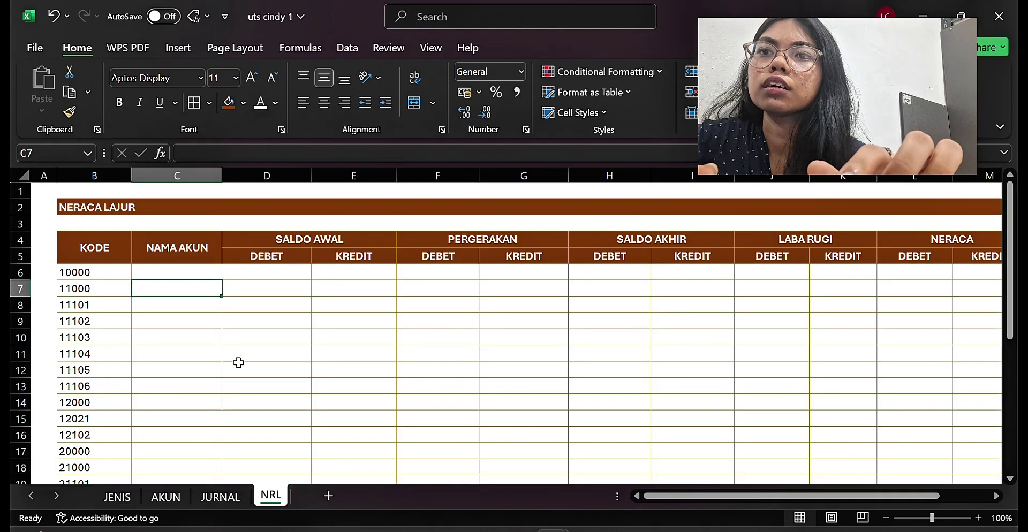
# - Correct the MATCH lookup range in the C6 formula to ak_kode
pyautogui.doubleClick(186, 274)
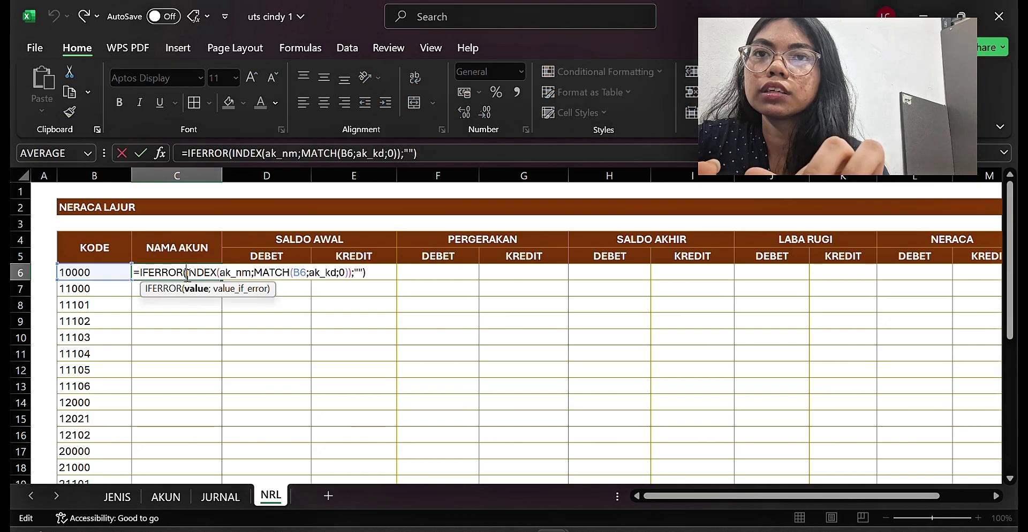
pyautogui.click(336, 276)
pyautogui.press('BackSpace')
pyautogui.write('o')
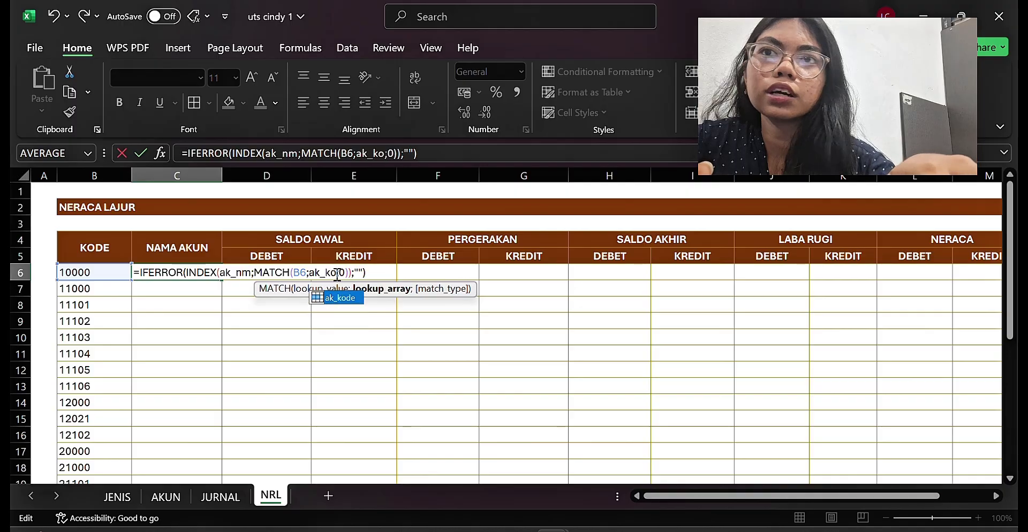
pyautogui.write('de')
pyautogui.press('Return')
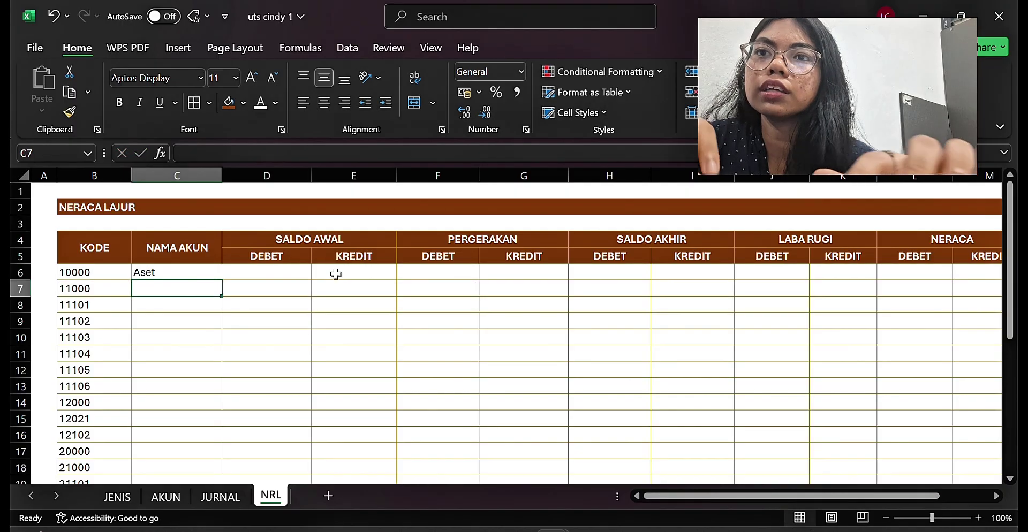
# - Fill the C6 formula down the NAMA AKUN column to row 33 and widen column C to fit the longest account names
pyautogui.click(160, 272)
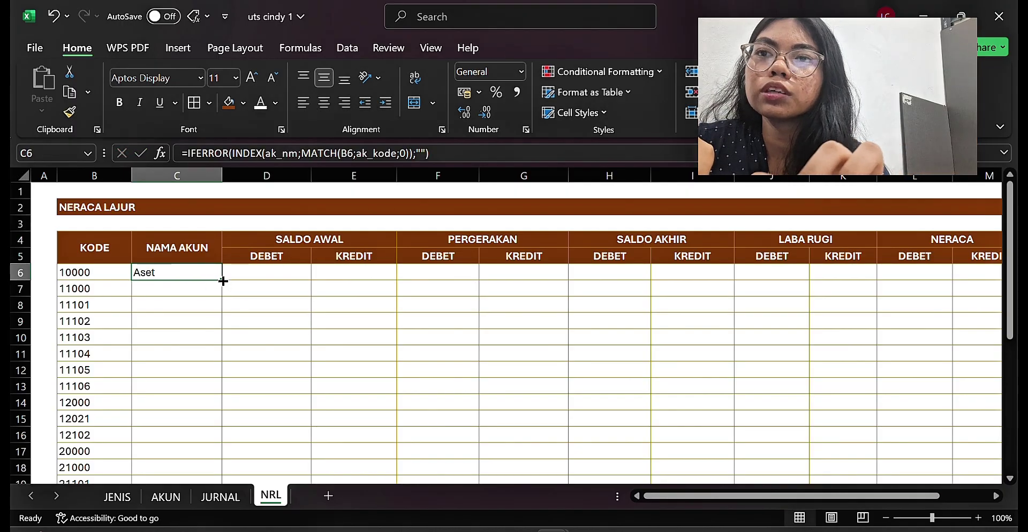
pyautogui.moveTo(222, 279); pyautogui.dragTo(170, 407)
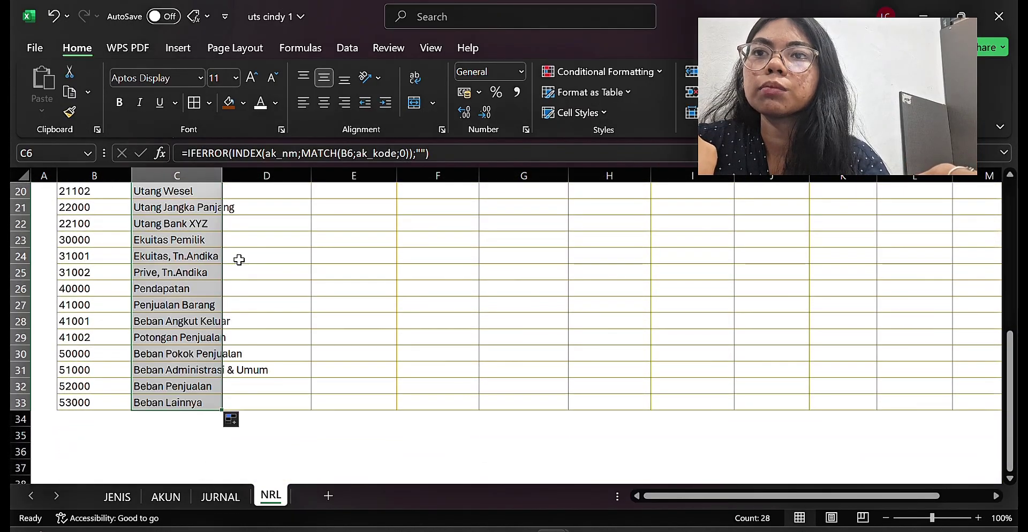
pyautogui.moveTo(224, 170); pyautogui.dragTo(281, 186)
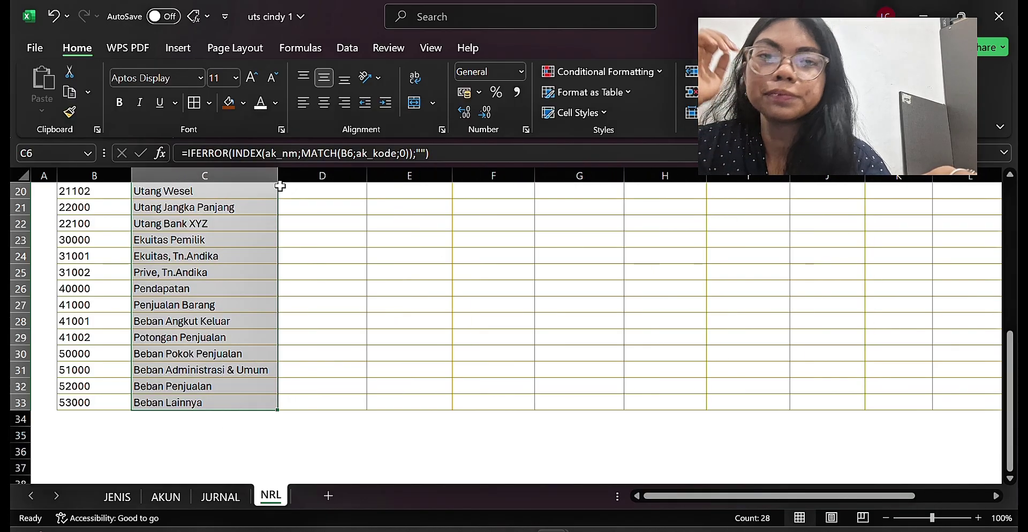
pyautogui.click(217, 306)
pyautogui.press('Up')
pyautogui.press('Up')
pyautogui.press('Up')
pyautogui.press('Up')
pyautogui.press('Up')
pyautogui.press('Up')
pyautogui.press('Up')
pyautogui.press('Up')
pyautogui.press('Up')
pyautogui.press('Up')
pyautogui.press('Up')
pyautogui.press('Up')
pyautogui.press('Up')
pyautogui.press('Up')
pyautogui.press('Up')
pyautogui.press('Up')
pyautogui.press('Up')
pyautogui.press('Up')
pyautogui.press('Up')
pyautogui.press('Up')
pyautogui.press('Up')
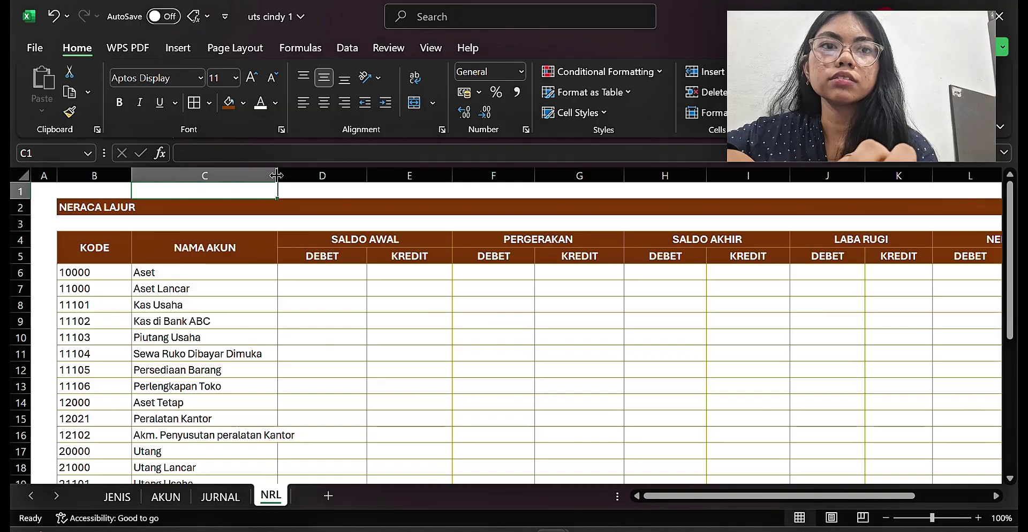
pyautogui.moveTo(277, 177); pyautogui.dragTo(301, 184)
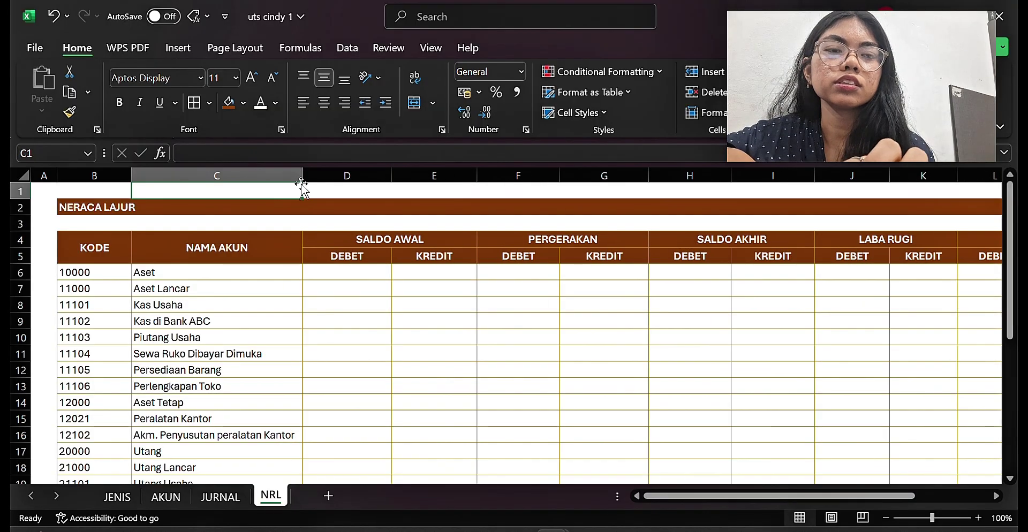
pyautogui.click(339, 344)
pyautogui.press('Right')
pyautogui.press('Right')
pyautogui.press('Right')
pyautogui.press('Right')
pyautogui.press('Right')
pyautogui.press('Right')
pyautogui.press('Right')
pyautogui.press('Right')
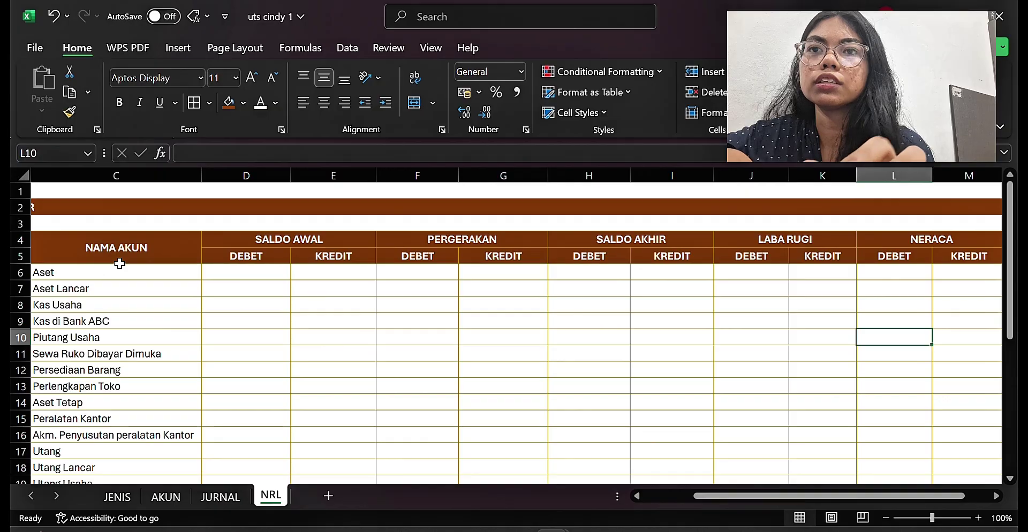
# - Copy the formula text of C6 unchanged into the first SALDO AWAL DEBET cell, D6
pyautogui.click(228, 277)
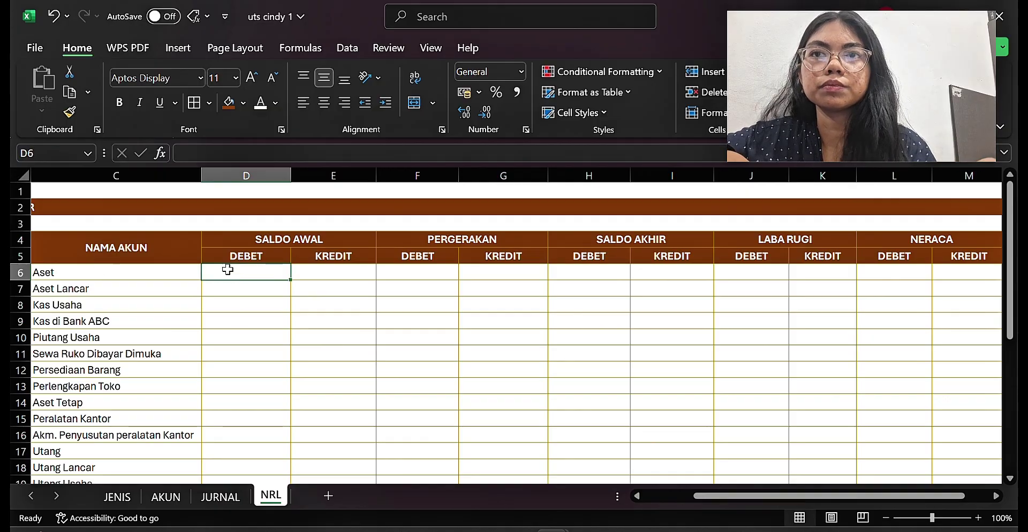
pyautogui.click(156, 272)
pyautogui.doubleClick(156, 271)
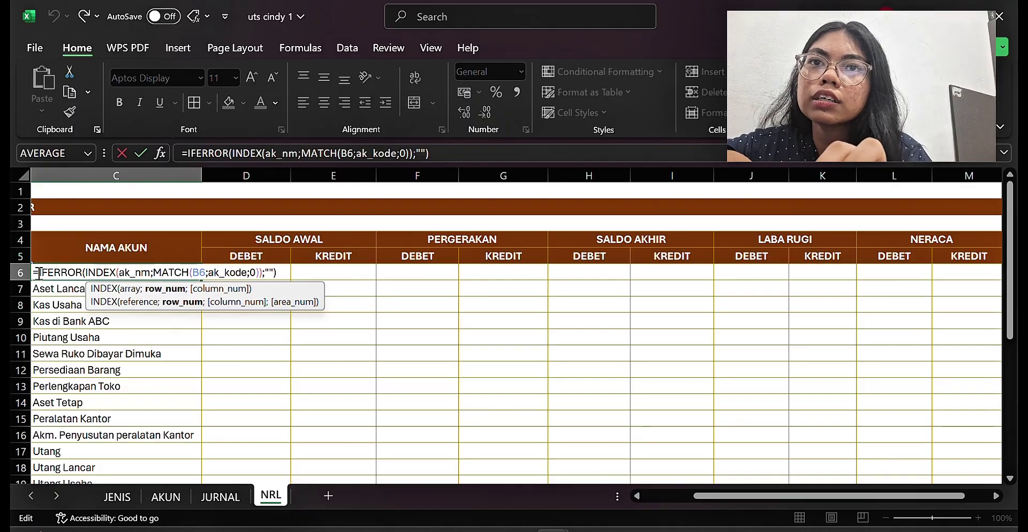
pyautogui.moveTo(35, 270); pyautogui.dragTo(302, 275)
pyautogui.hotkey('ctrl', 'c')
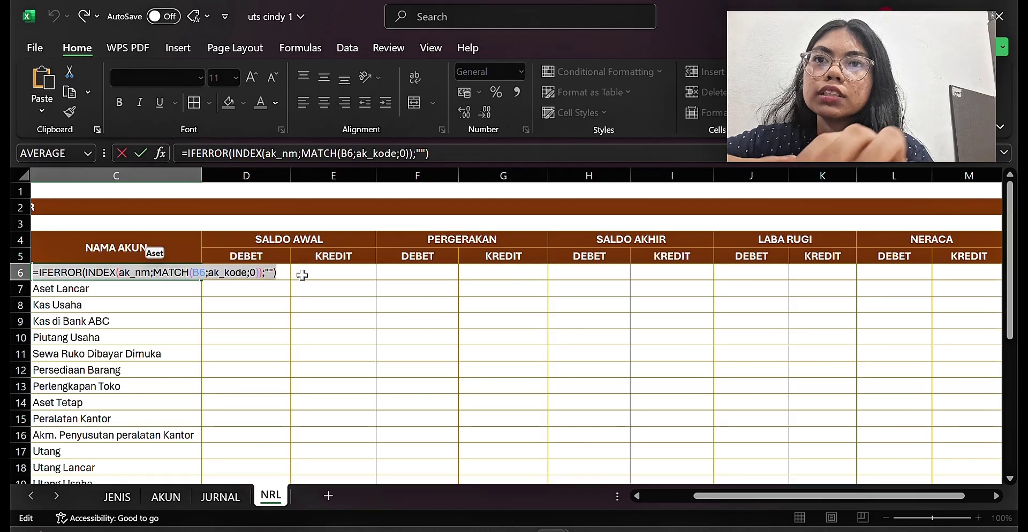
pyautogui.press('Return')
pyautogui.click(266, 277)
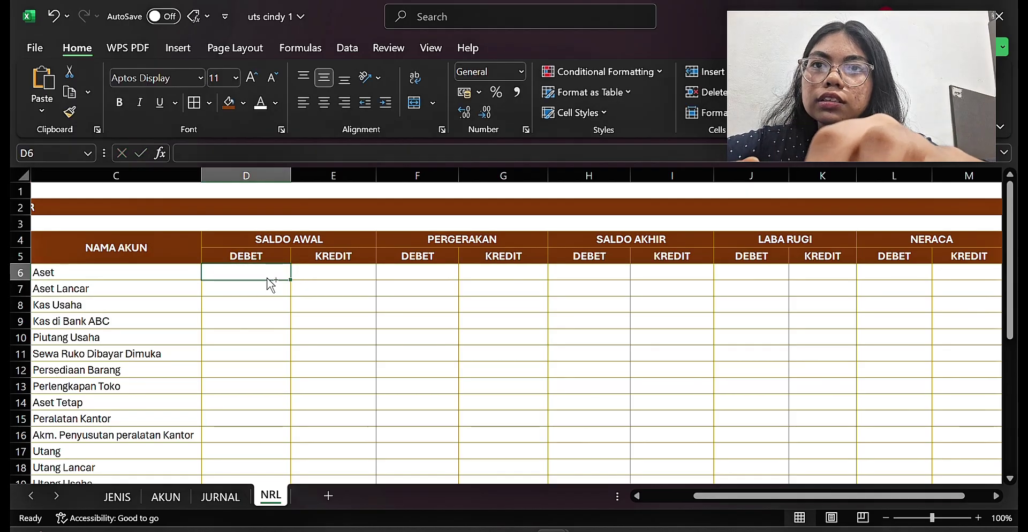
pyautogui.hotkey('ctrl', 'v')
# - Change the INDEX range in the D6 formula to ak_db
pyautogui.doubleClick(240, 271)
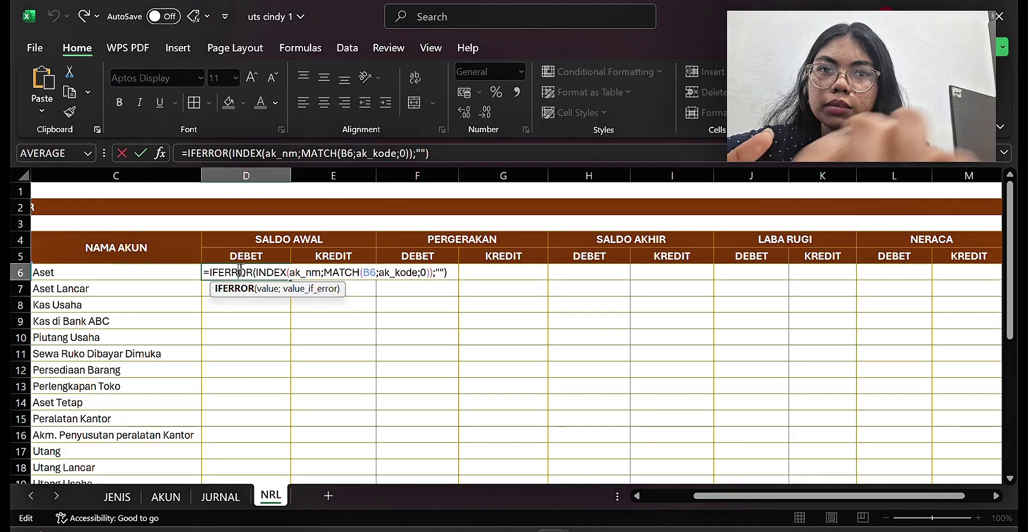
pyautogui.click(321, 273)
pyautogui.press('BackSpace')
pyautogui.press('BackSpace')
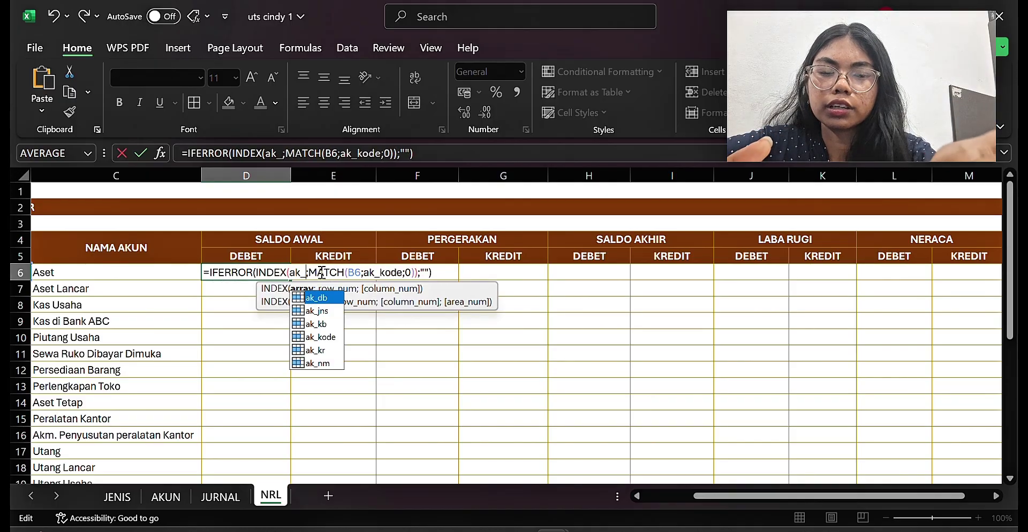
pyautogui.write('db')
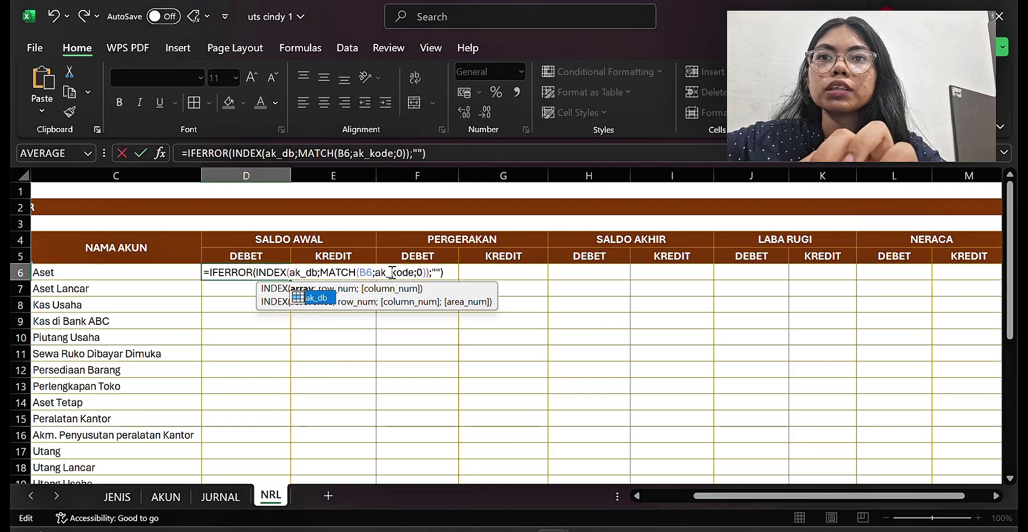
pyautogui.press('Return')
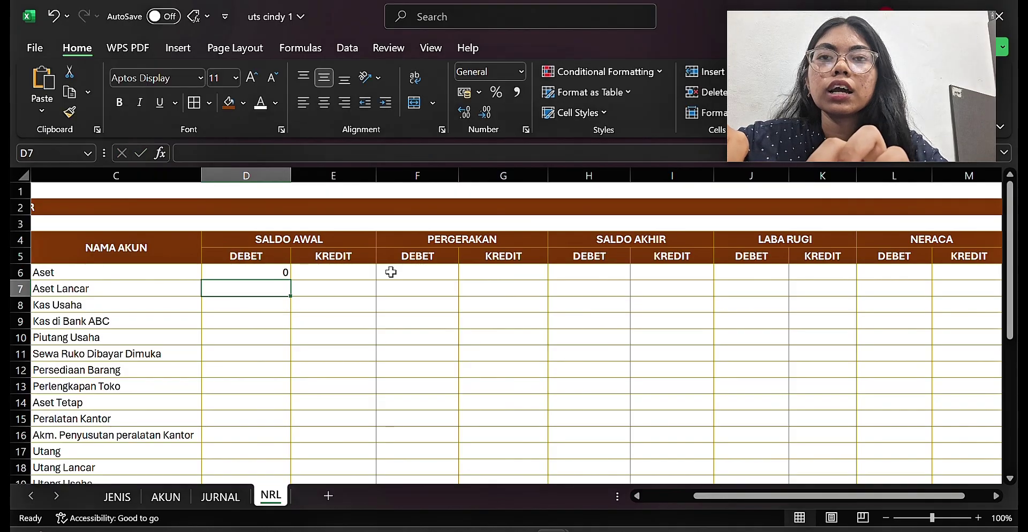
# - Copy the D6 formula to the first SALDO AWAL KREDIT cell, E6, and change its INDEX range to ak_kr
pyautogui.click(283, 273)
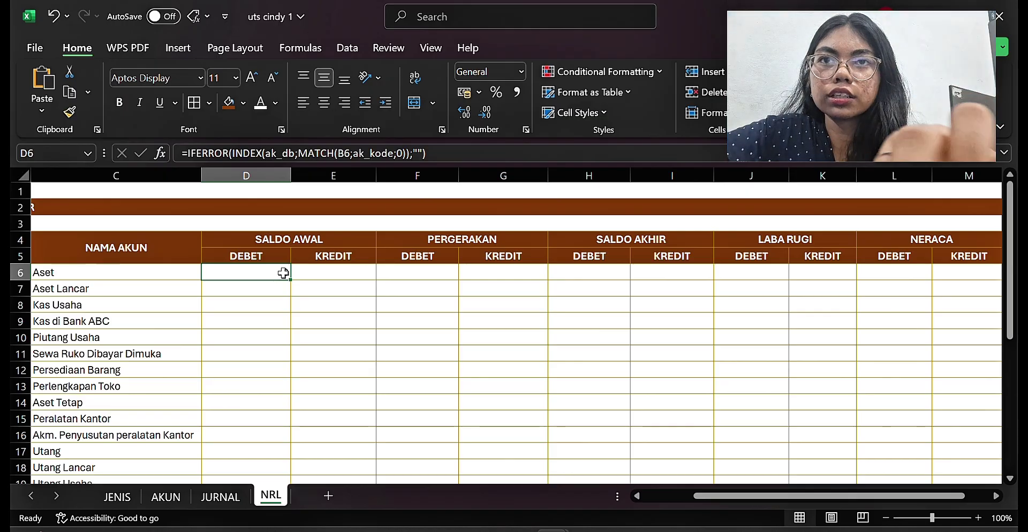
pyautogui.hotkey('ctrl', 'c')
pyautogui.click(321, 274)
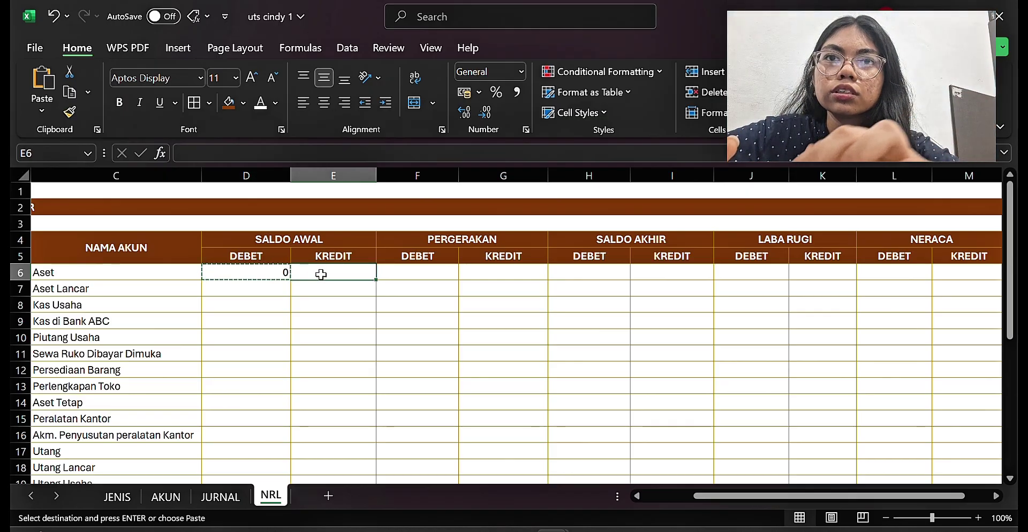
pyautogui.hotkey('ctrl', 'v')
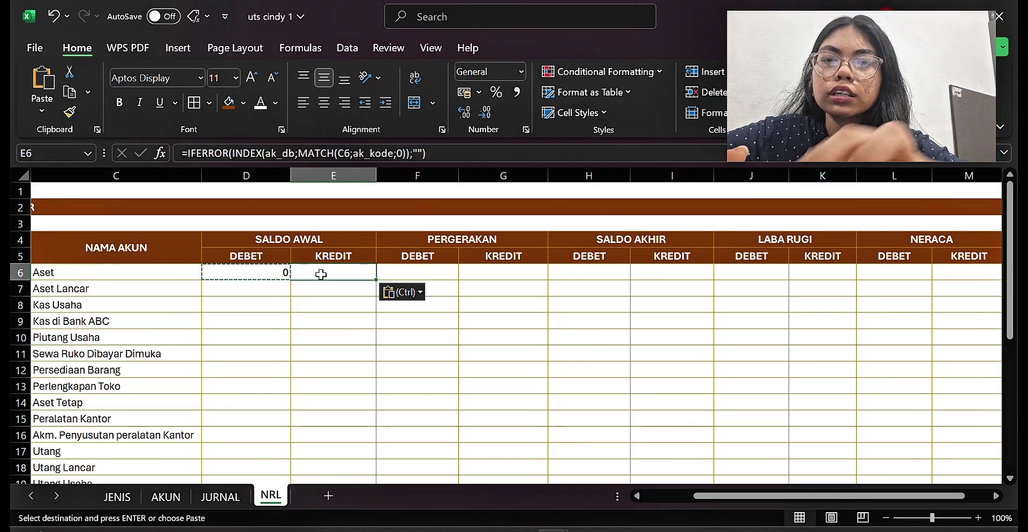
pyautogui.doubleClick(321, 274)
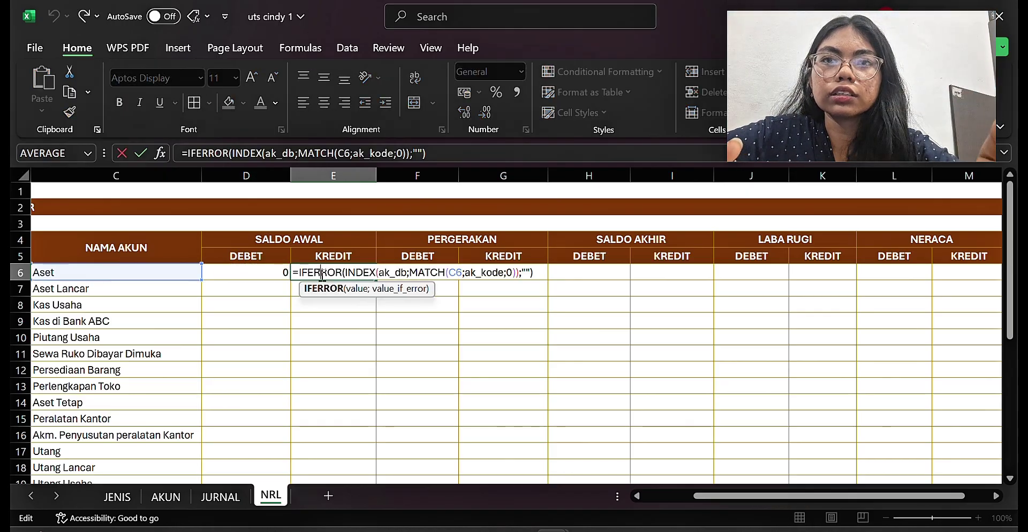
pyautogui.click(407, 274)
pyautogui.press('BackSpace')
pyautogui.press('BackSpace')
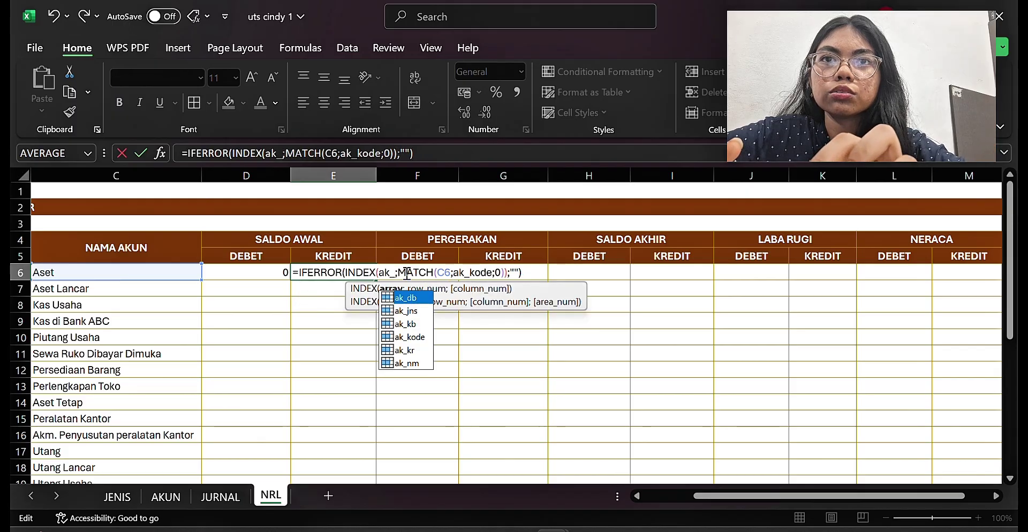
pyautogui.write('kr')
pyautogui.press('Return')
# - Correct the MATCH lookup value in the E6 formula to B6
pyautogui.click(333, 273)
pyautogui.doubleClick(333, 274)
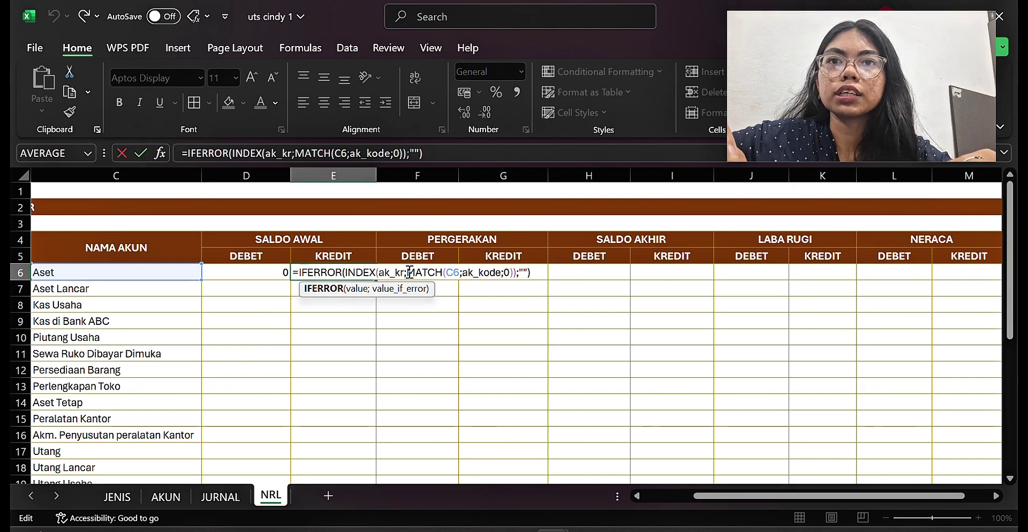
pyautogui.click(457, 273)
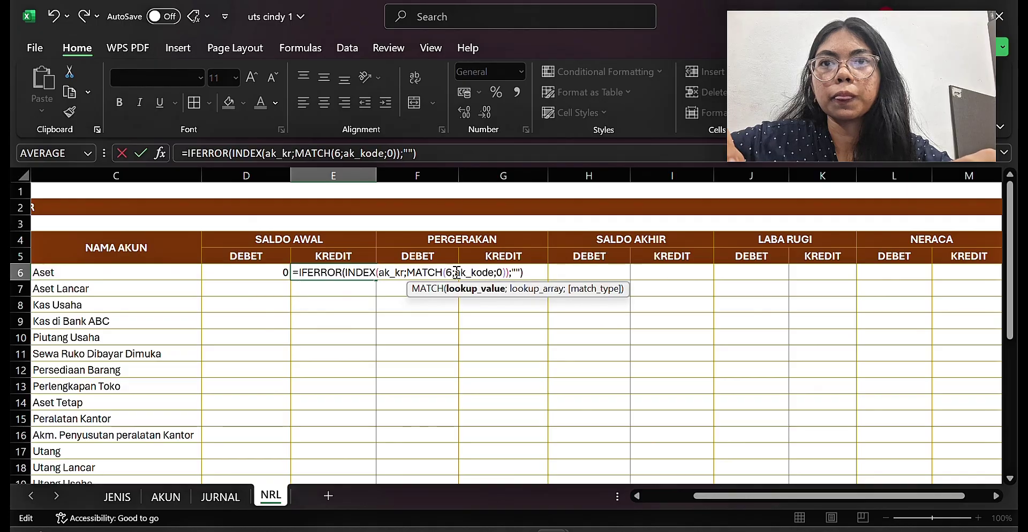
pyautogui.press('BackSpace')
pyautogui.write('b')
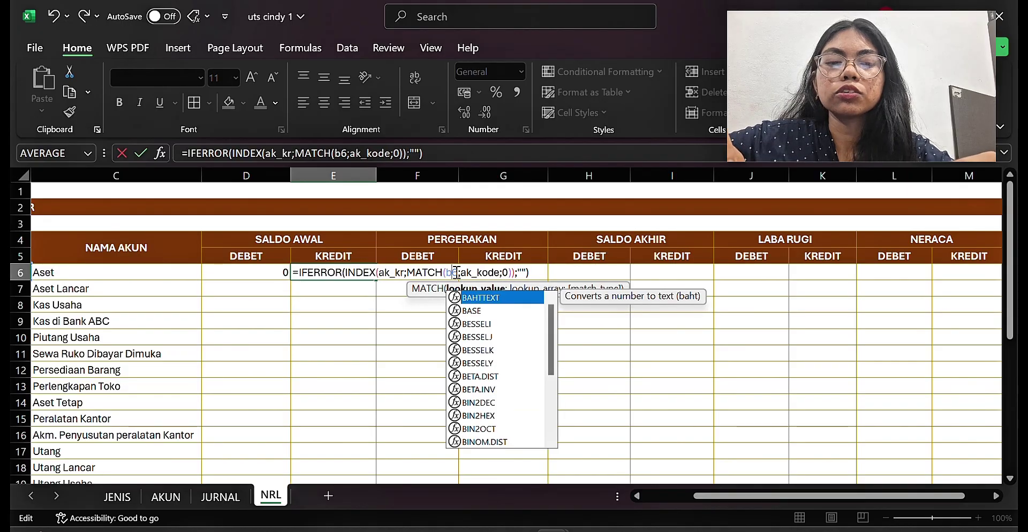
pyautogui.press('Return')
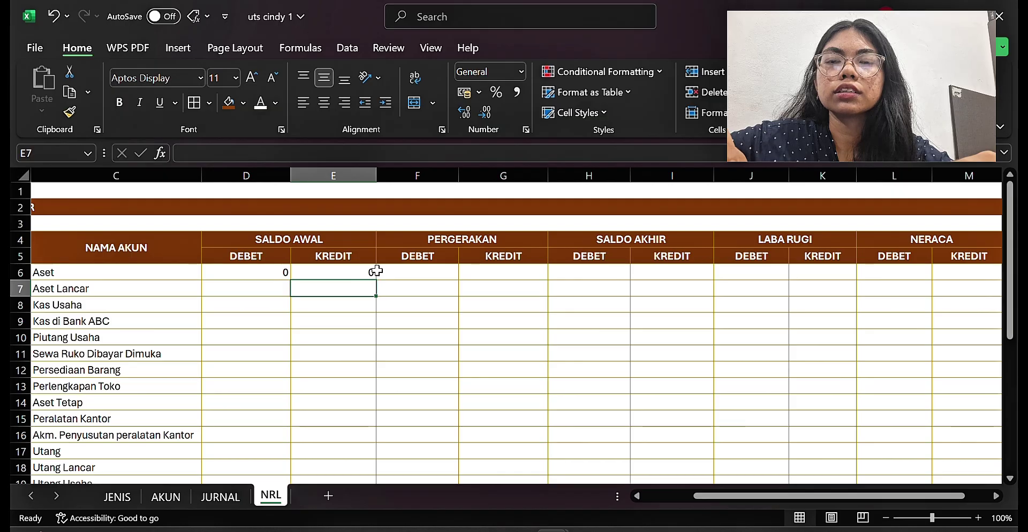
# - Review the SALDO AWAL formulas in D6 and E6 without changing them
pyautogui.click(277, 272)
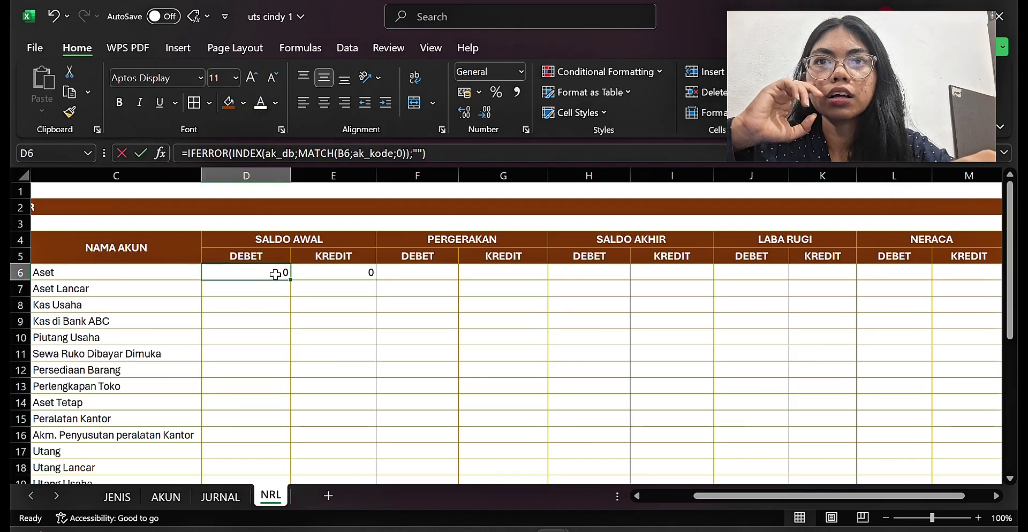
pyautogui.doubleClick(277, 272)
pyautogui.press('Return')
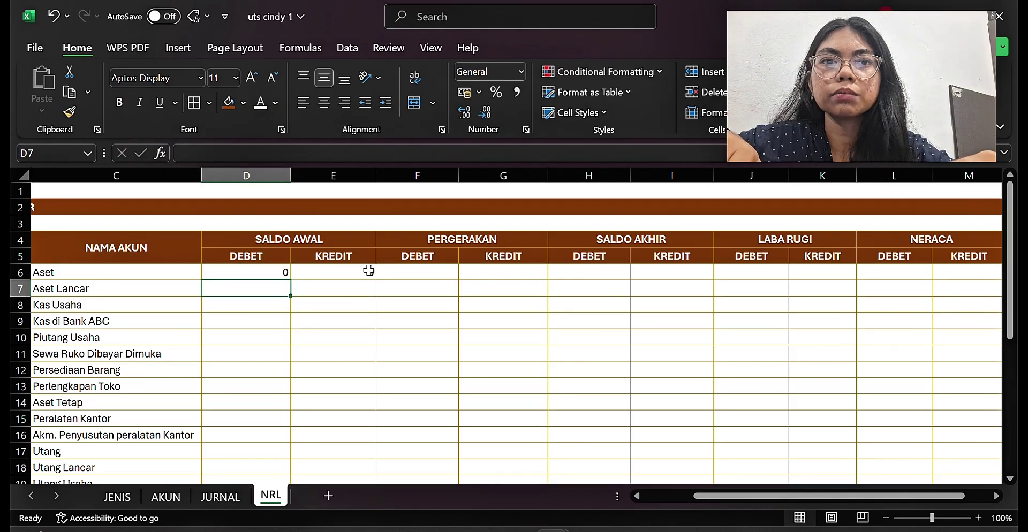
pyautogui.doubleClick(368, 271)
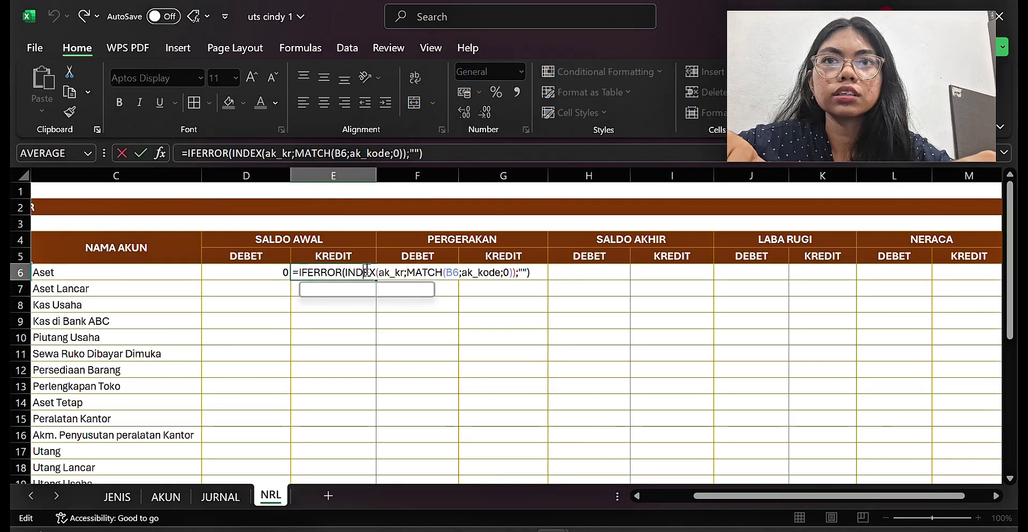
pyautogui.press('Return')
# - Fill the E6 formula into the first PERGERAKAN DEBET cell, F6, and erase everything after its equals sign
pyautogui.click(397, 271)
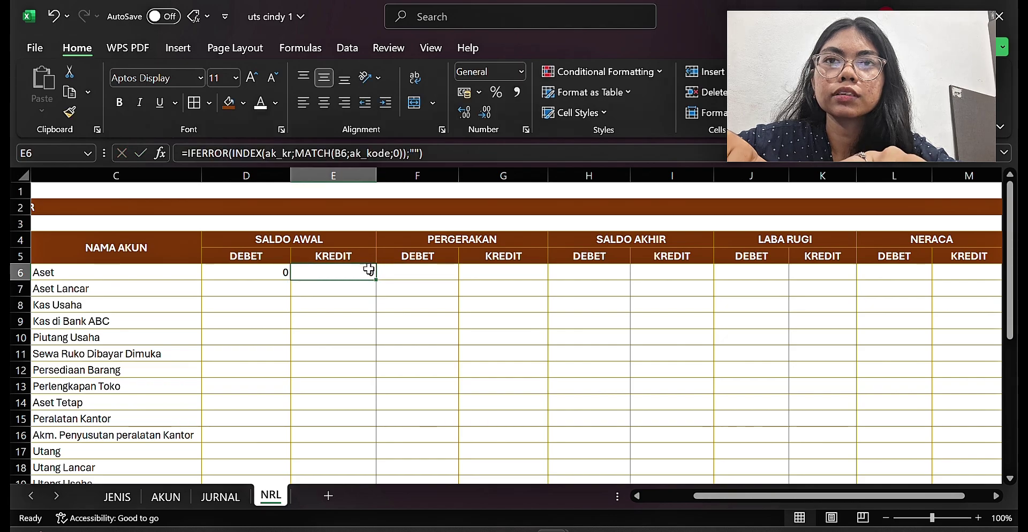
pyautogui.moveTo(377, 279); pyautogui.dragTo(456, 277)
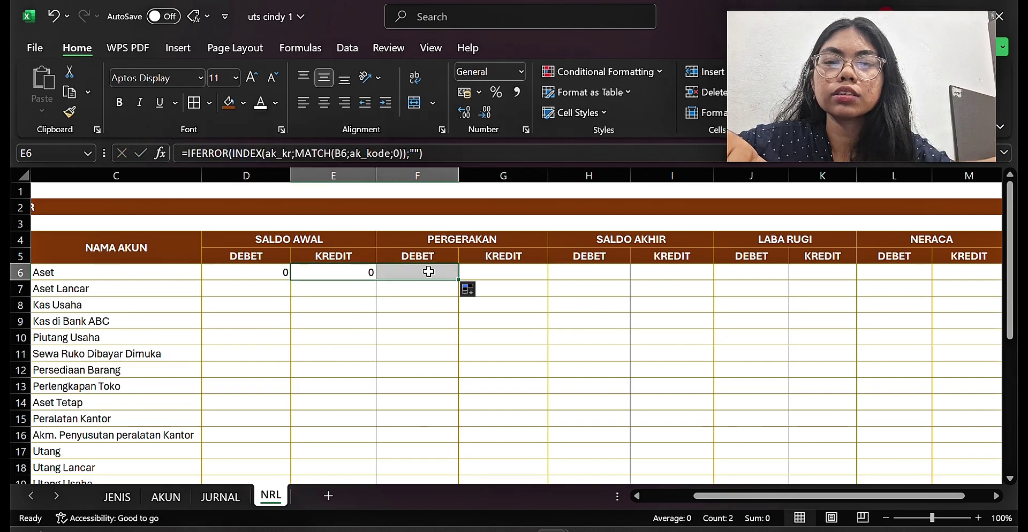
pyautogui.doubleClick(430, 272)
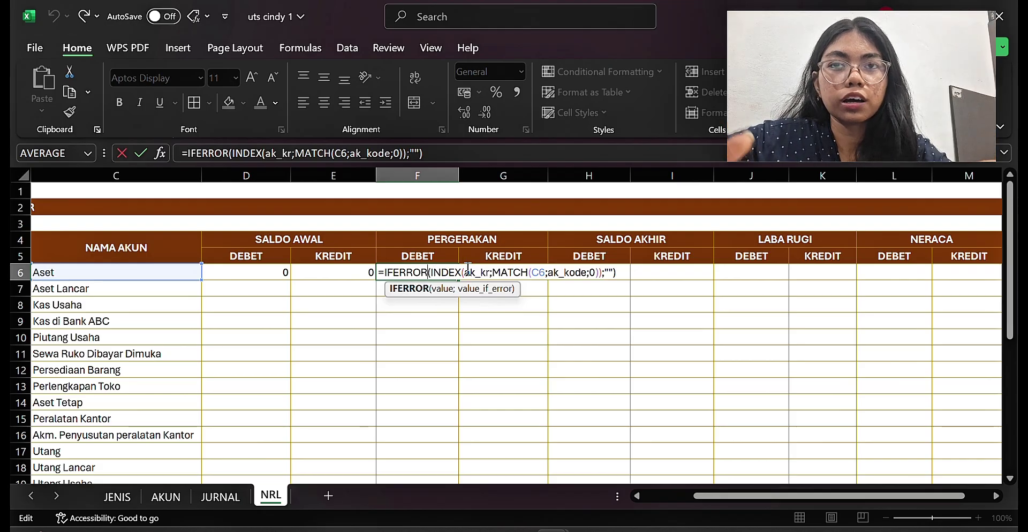
pyautogui.click(623, 273)
pyautogui.press('BackSpace')
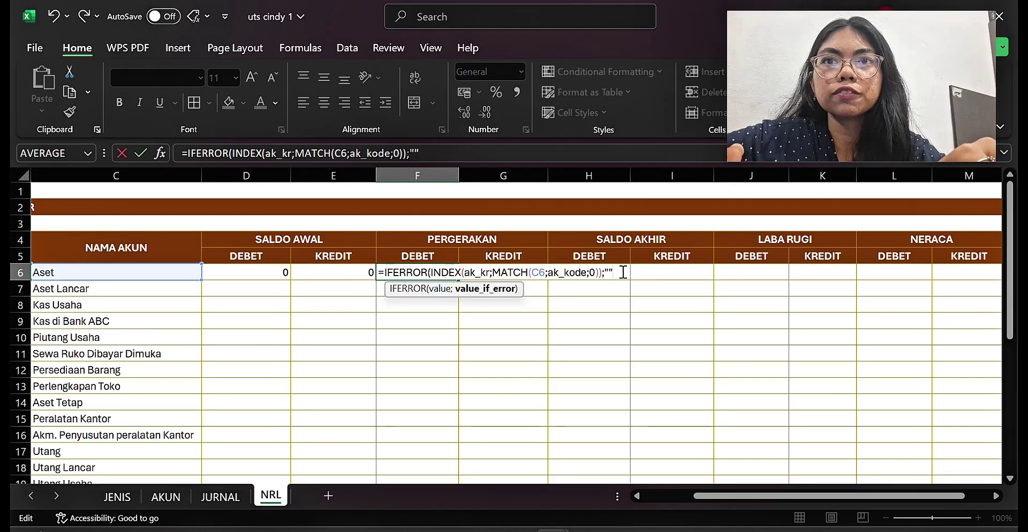
pyautogui.press('BackSpace')
pyautogui.press('BackSpace')
pyautogui.press('BackSpace')
pyautogui.press('BackSpace')
pyautogui.press('BackSpace')
pyautogui.press('BackSpace')
pyautogui.press('BackSpace')
pyautogui.press('BackSpace')
pyautogui.press('BackSpace')
pyautogui.press('BackSpace')
pyautogui.press('BackSpace')
pyautogui.press('BackSpace')
pyautogui.press('BackSpace')
pyautogui.press('BackSpace')
pyautogui.press('BackSpace')
pyautogui.press('BackSpace')
pyautogui.press('BackSpace')
pyautogui.press('BackSpace')
pyautogui.press('BackSpace')
pyautogui.press('BackSpace')
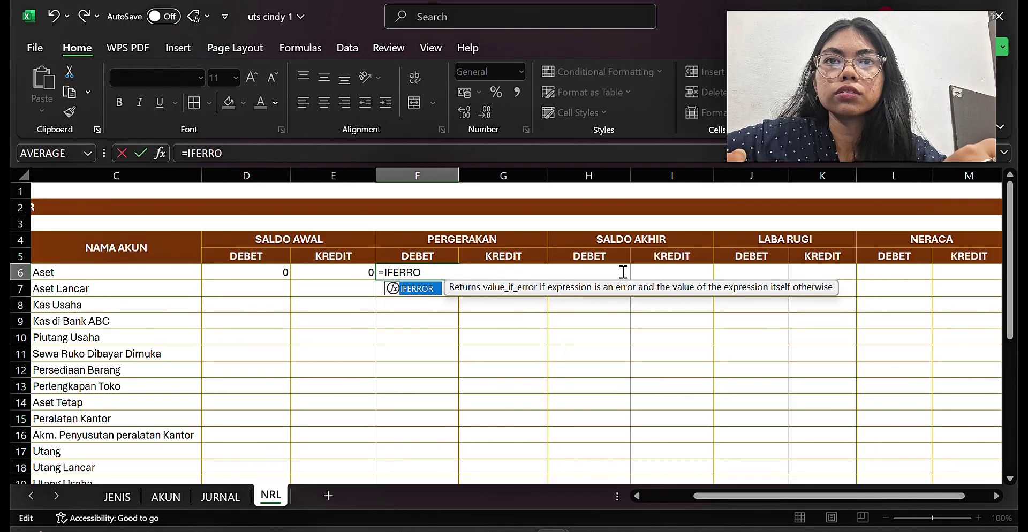
pyautogui.press('BackSpace')
pyautogui.press('BackSpace')
pyautogui.press('BackSpace')
pyautogui.press('BackSpace')
pyautogui.press('BackSpace')
pyautogui.press('BackSpace')
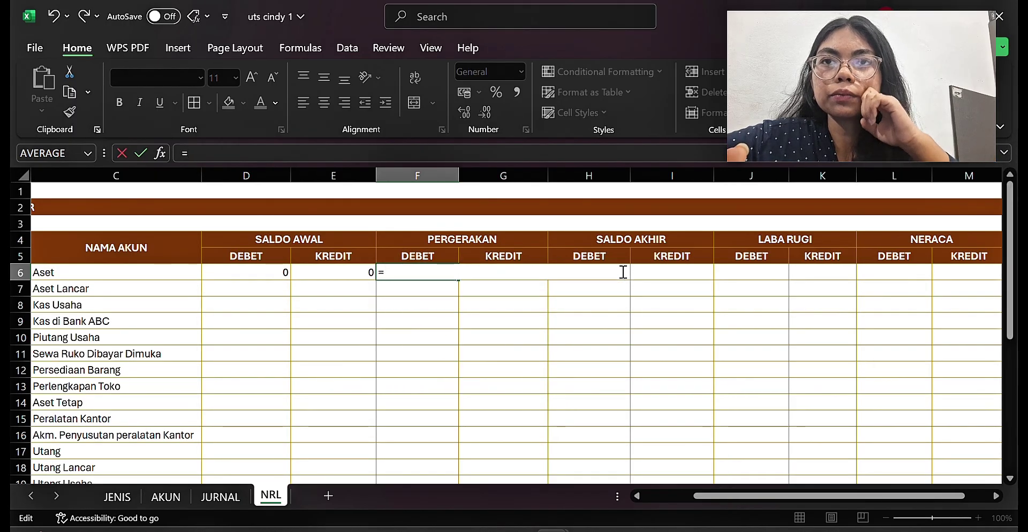
pyautogui.write('s')
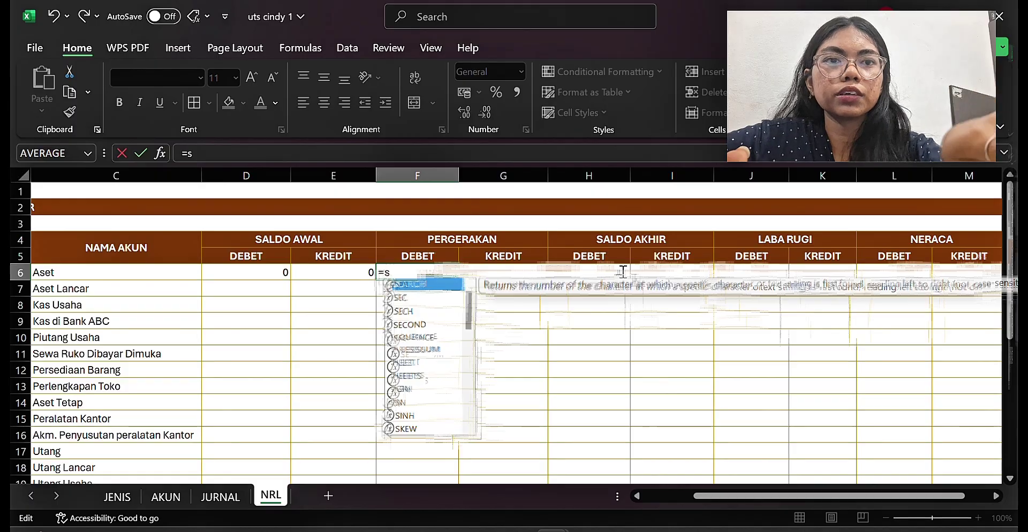
pyautogui.write('umif')
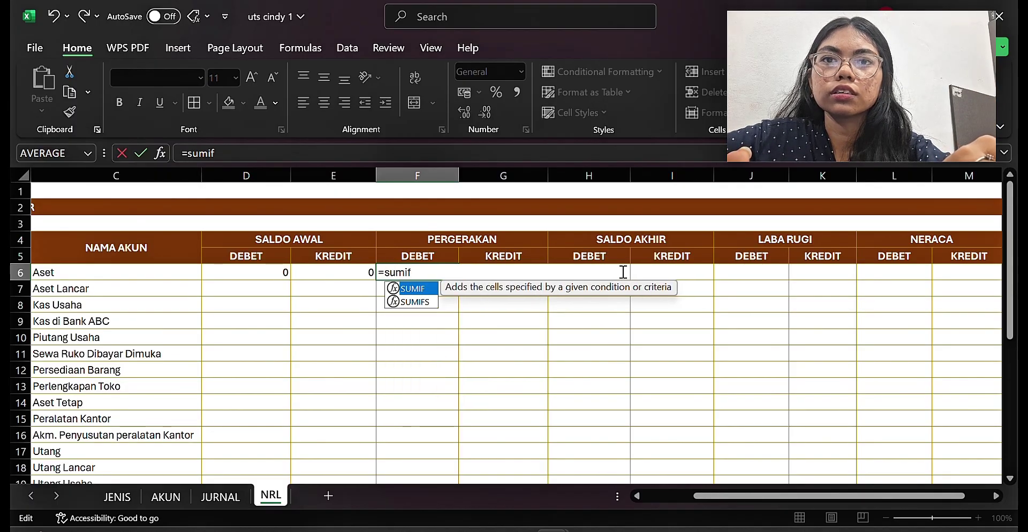
pyautogui.write('(ju')
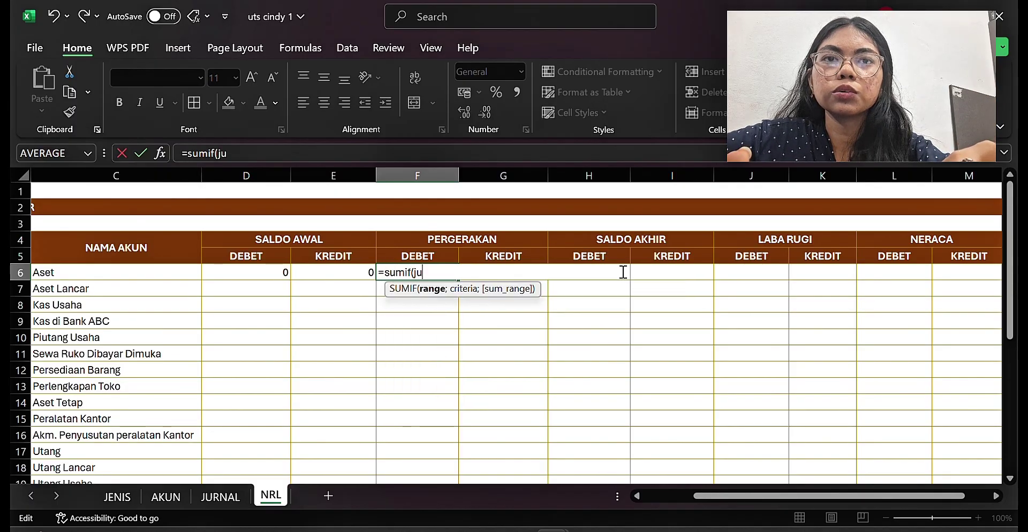
pyautogui.press('BackSpace')
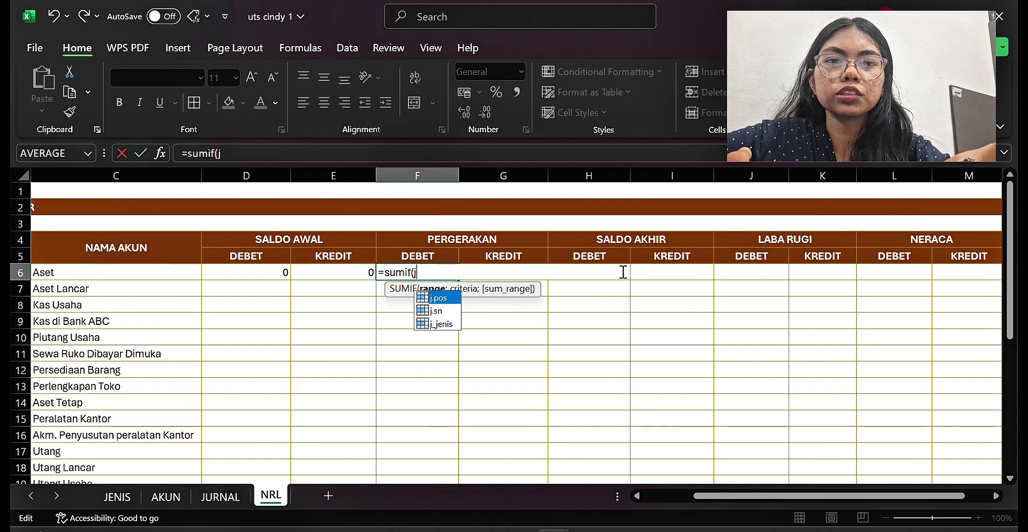
pyautogui.click(220, 499)
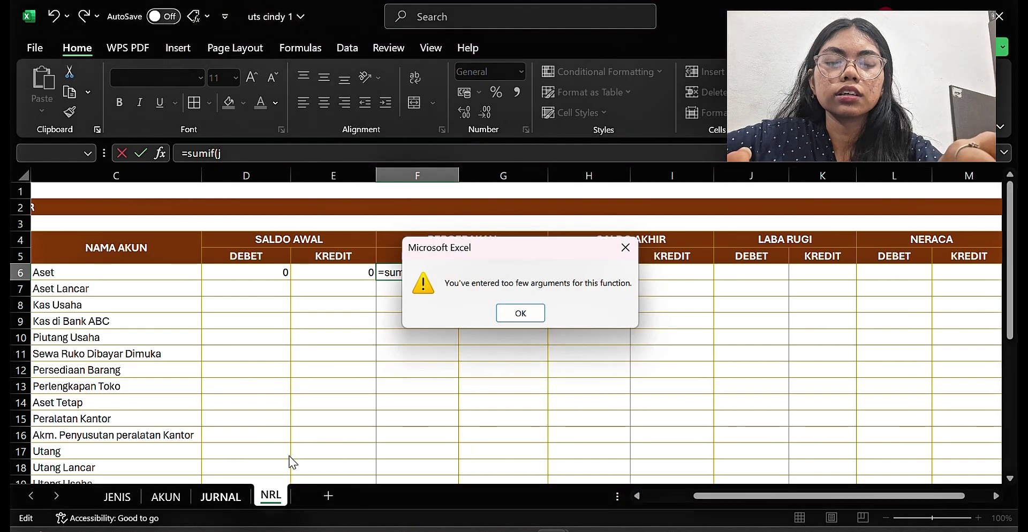
pyautogui.click(541, 314)
pyautogui.press('BackSpace')
pyautogui.press('BackSpace')
pyautogui.press('BackSpace')
pyautogui.press('BackSpace')
pyautogui.press('BackSpace')
pyautogui.press('BackSpace')
pyautogui.press('BackSpace')
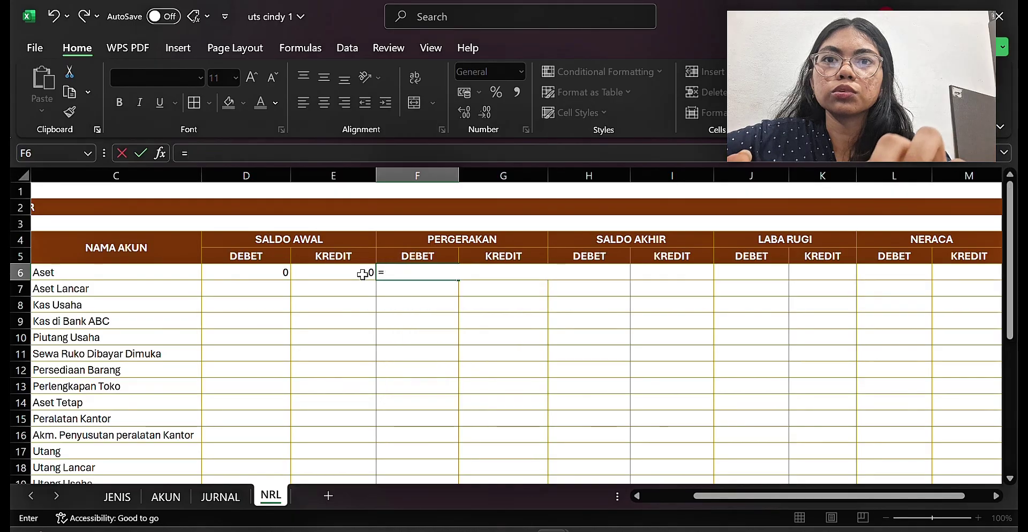
# - Define the named range ju_db for the whole AKUN DEBET column F on the JURNAL sheet
pyautogui.click(221, 496)
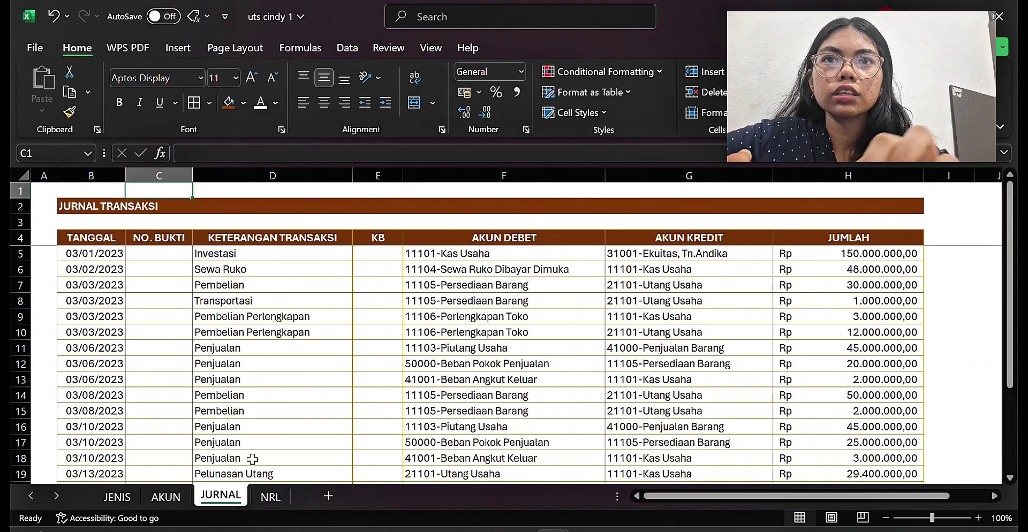
pyautogui.click(482, 175)
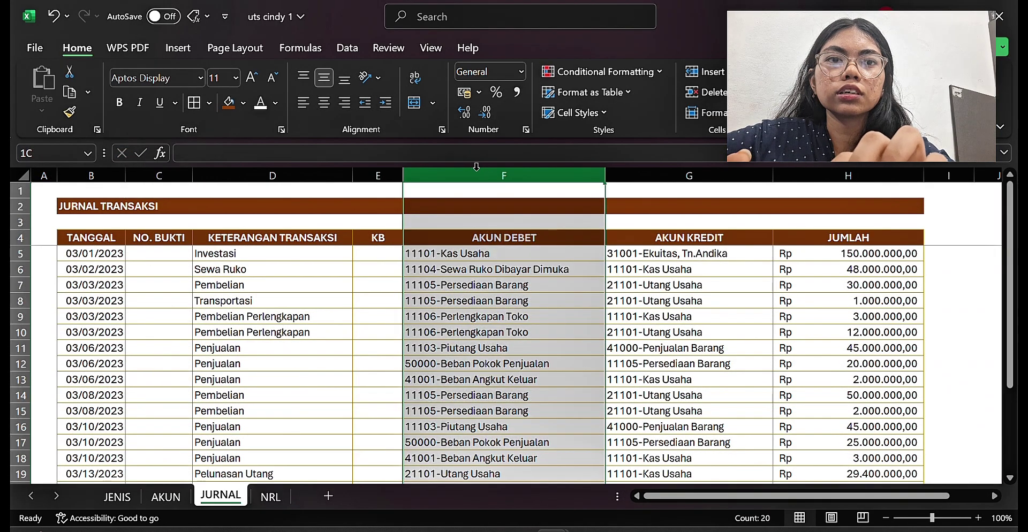
pyautogui.click(59, 153)
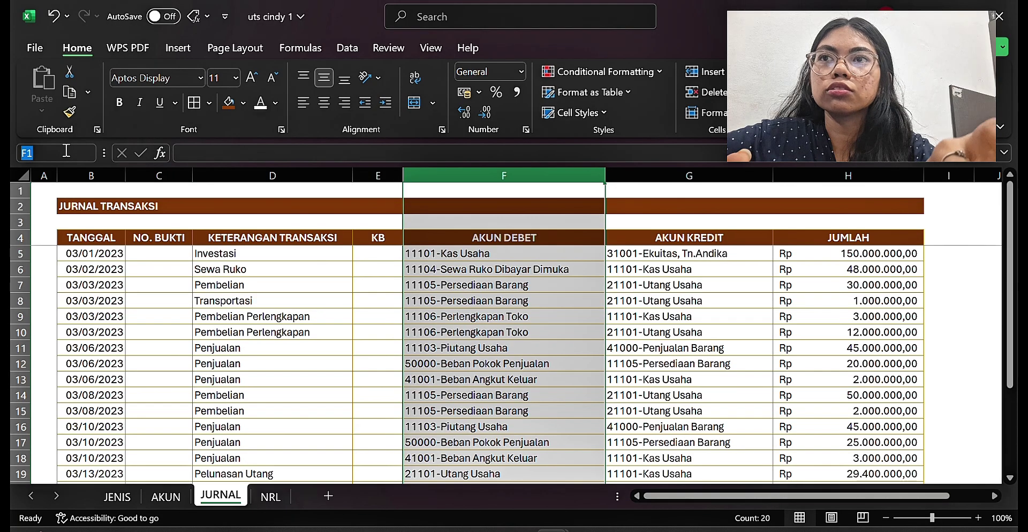
pyautogui.write('ju_db')
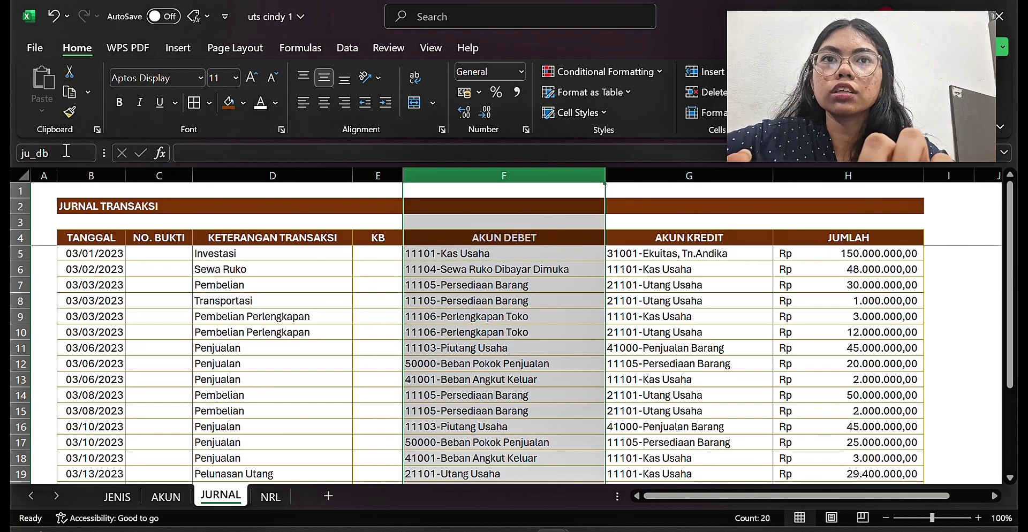
pyautogui.press('Return')
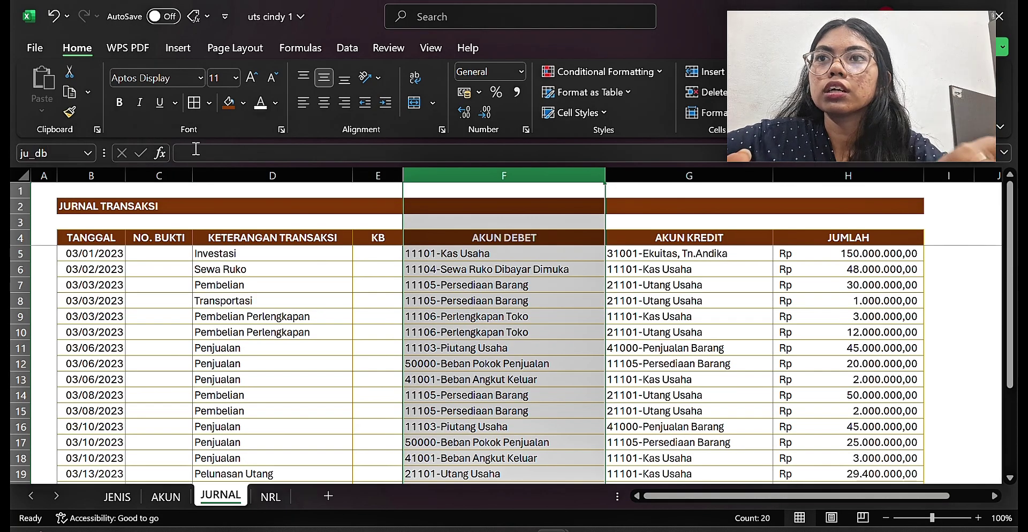
# - Define the named range ju_kr for the whole AKUN KREDIT column G
pyautogui.click(648, 172)
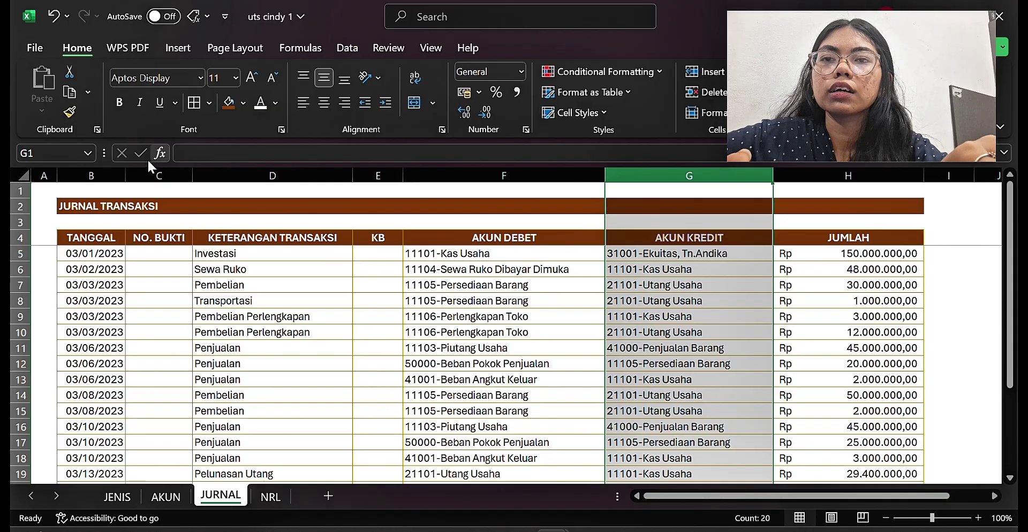
pyautogui.click(47, 147)
pyautogui.press('BackSpace')
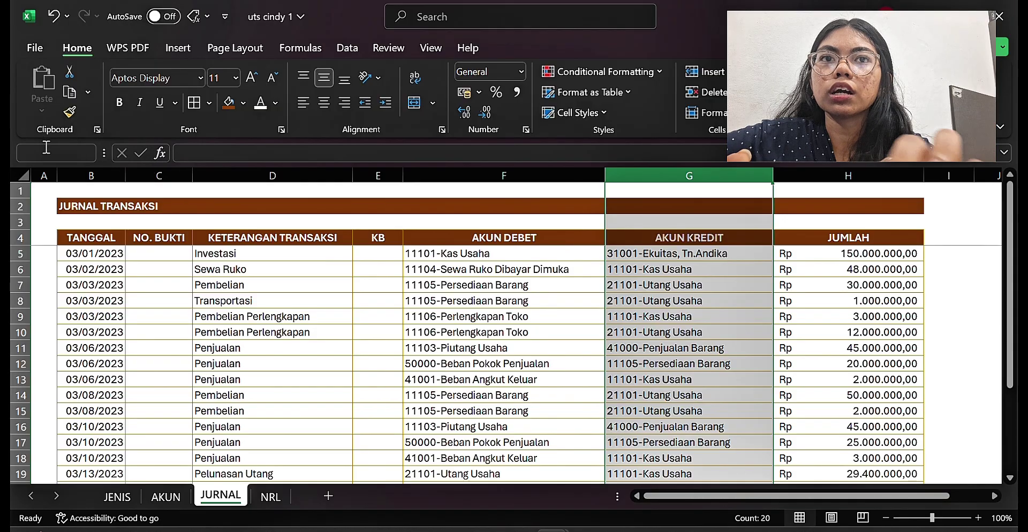
pyautogui.write('ju_')
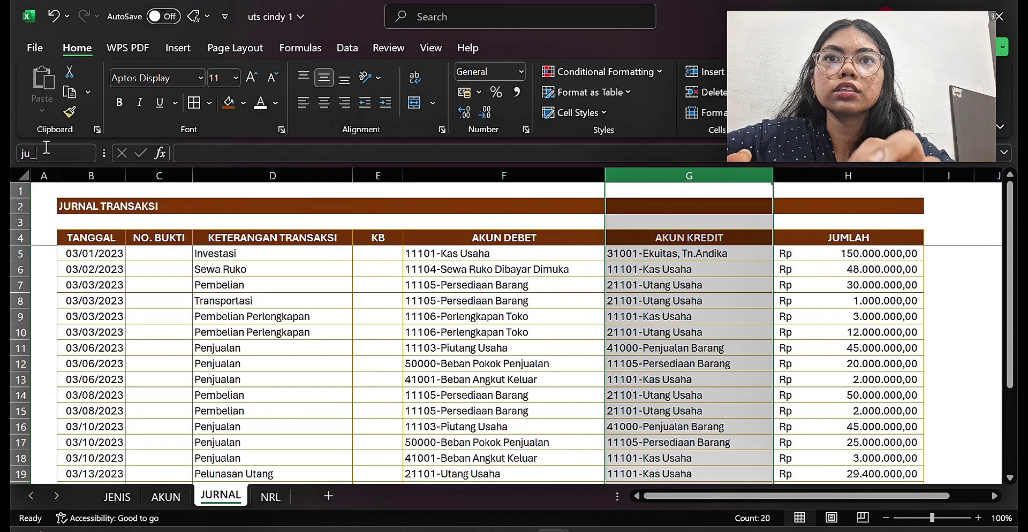
pyautogui.write('kr')
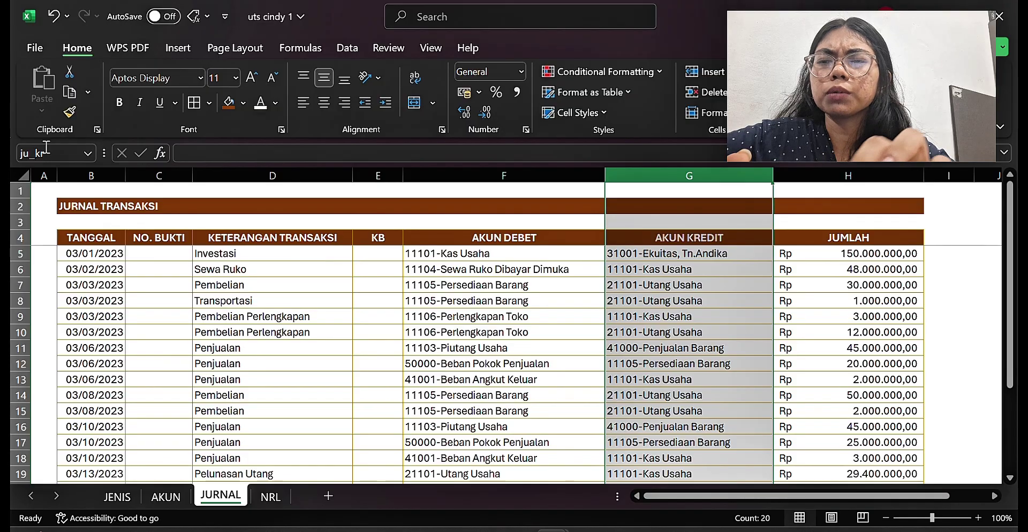
pyautogui.press('Return')
# - Define the named range ju_ket for the whole KETERANGAN TRANSAKSI column D
pyautogui.click(297, 174)
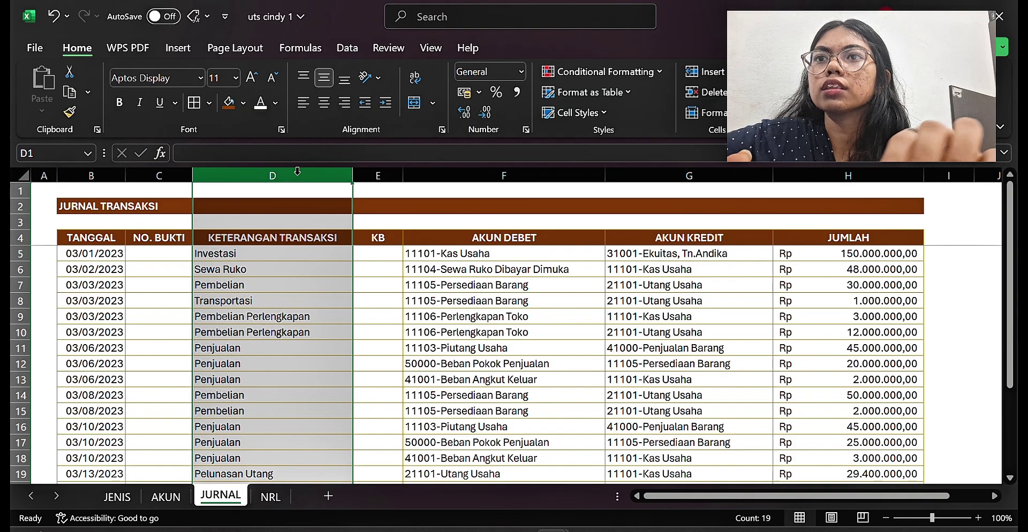
pyautogui.click(75, 152)
pyautogui.press('BackSpace')
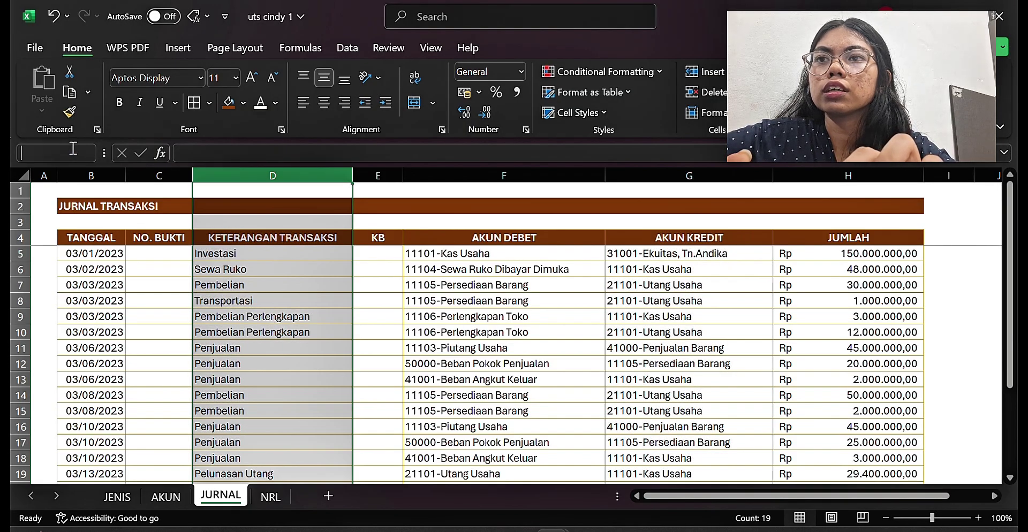
pyautogui.write('ju')
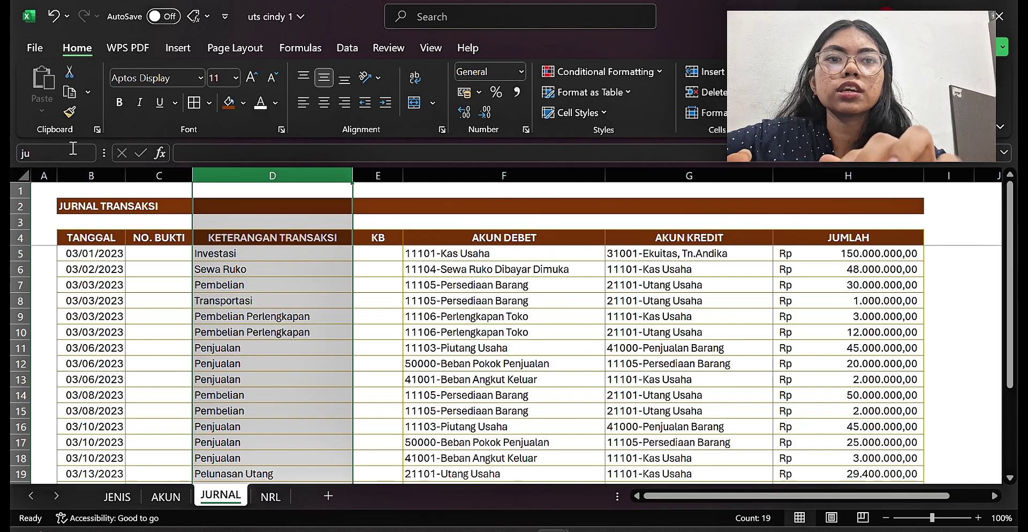
pyautogui.write('_ket')
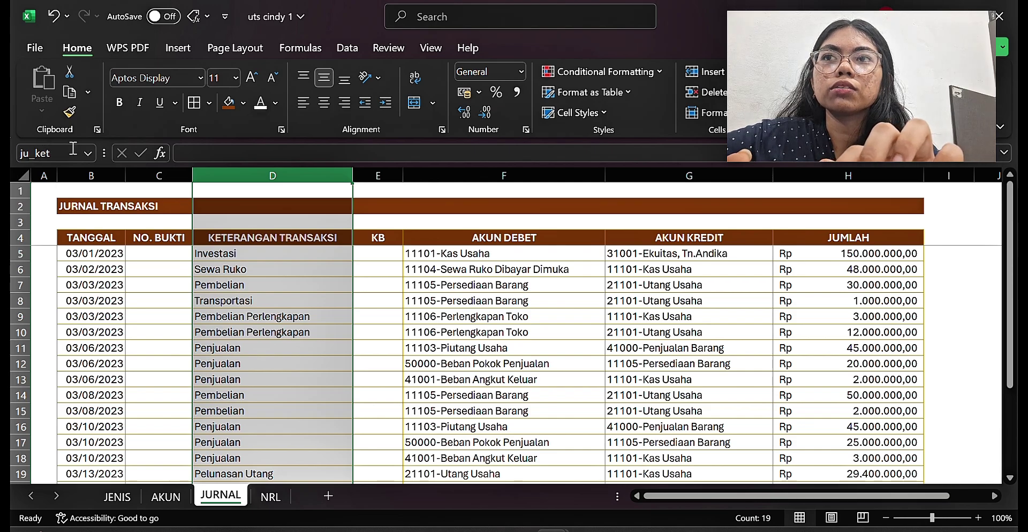
pyautogui.press('Return')
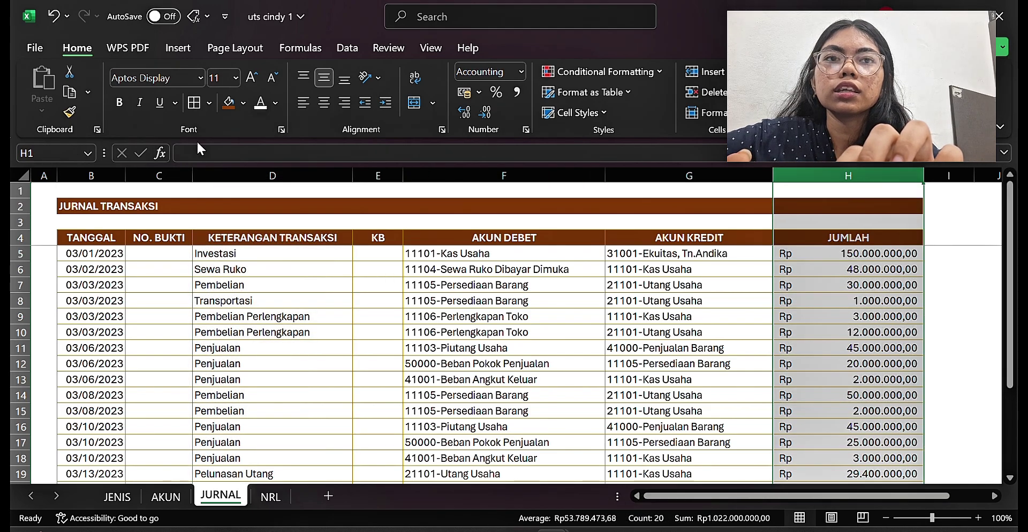
# - Define the named range ju_jml for the whole JUMLAH column H
pyautogui.click(41, 154)
pyautogui.press('BackSpace')
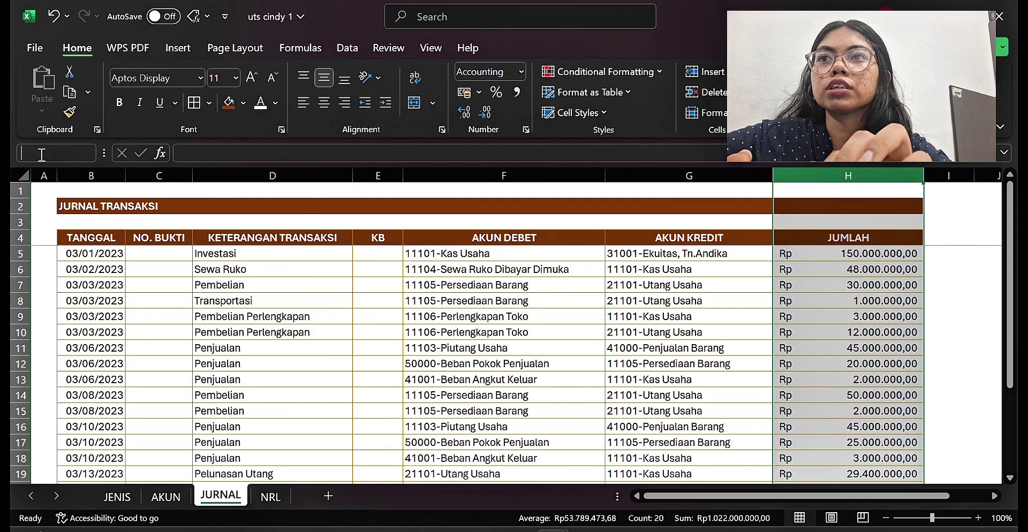
pyautogui.write('ju_j')
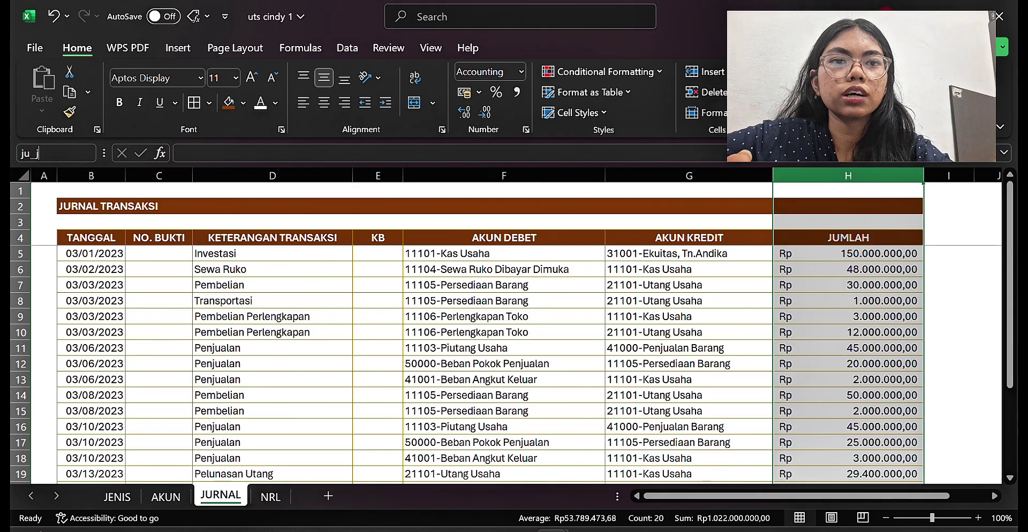
pyautogui.write('ml')
pyautogui.press('Return')
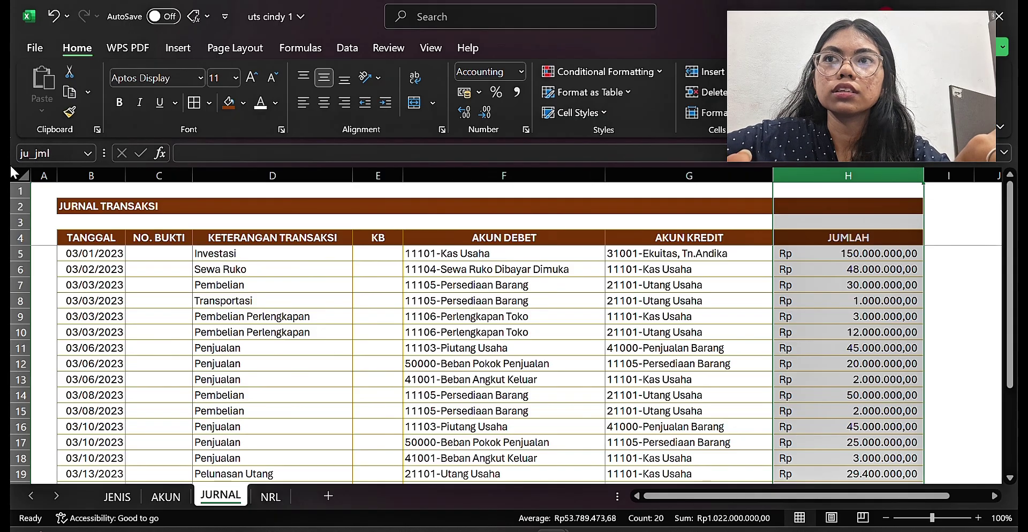
# - Define the named range ju_tgl for the whole TANGGAL column B and check the list of defined names
pyautogui.click(100, 176)
pyautogui.click(55, 153)
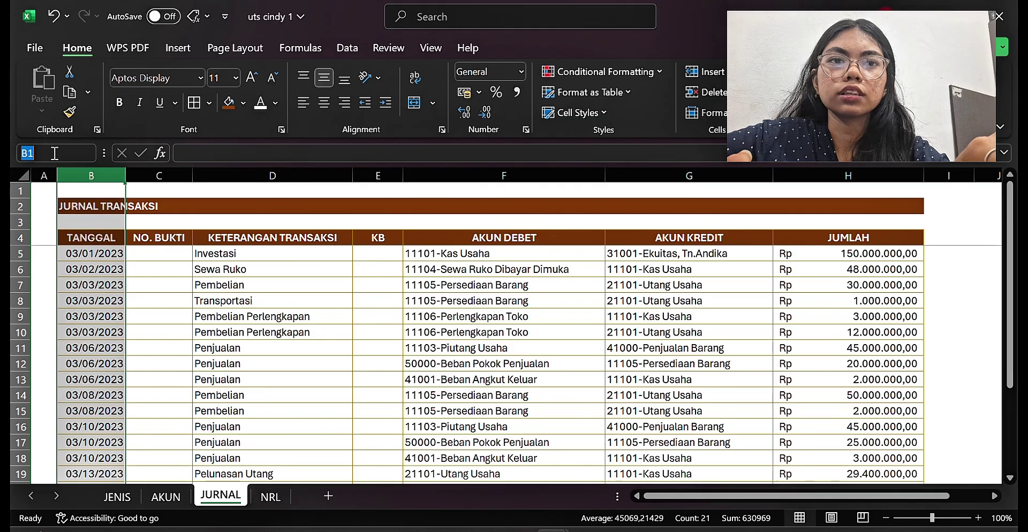
pyautogui.press('BackSpace')
pyautogui.write('ju_')
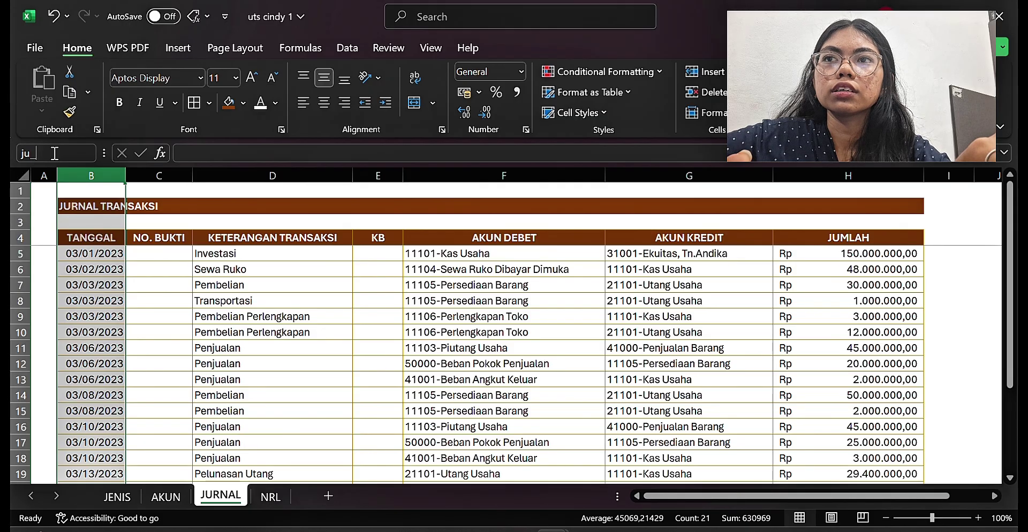
pyautogui.write('tgl')
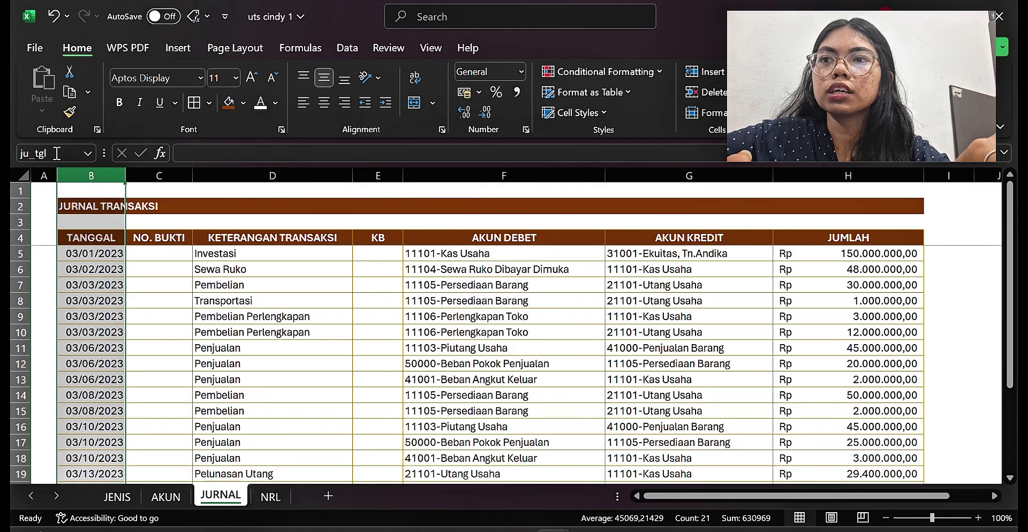
pyautogui.click(87, 154)
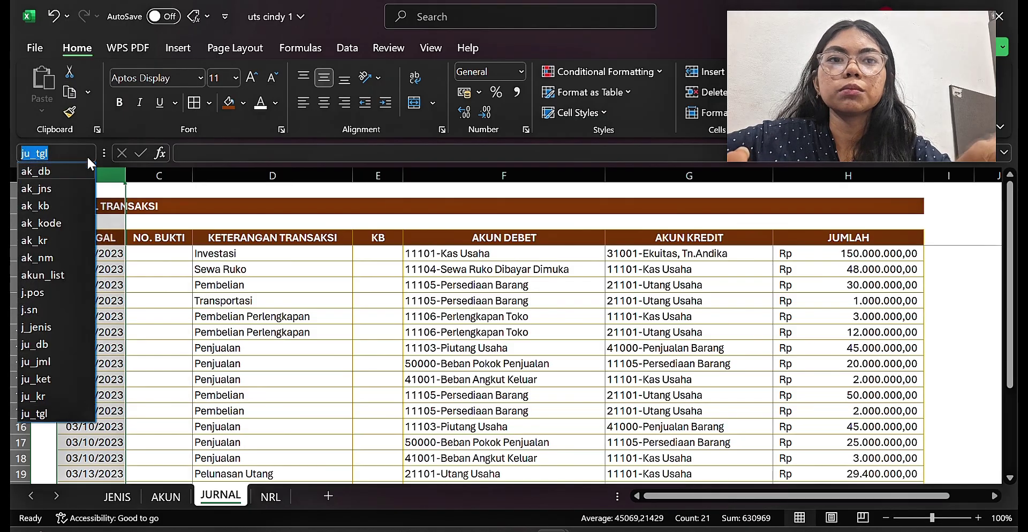
pyautogui.click(86, 155)
# - Enter =SUMIF(ju_db;B6&"-"&C6;ju_jml) in the first PERGERAKAN DEBET cell, F6, on the NRL sheet
pyautogui.click(266, 499)
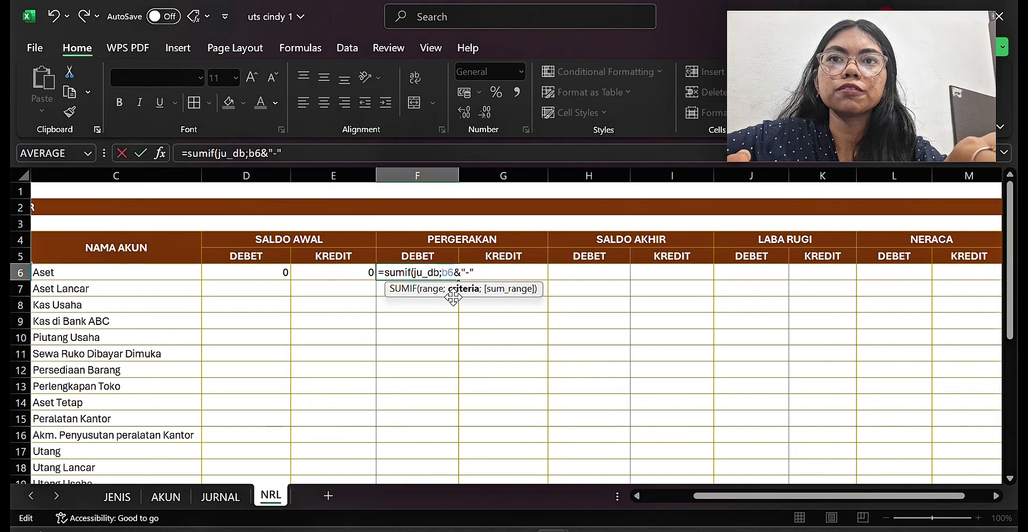
pyautogui.write('&')
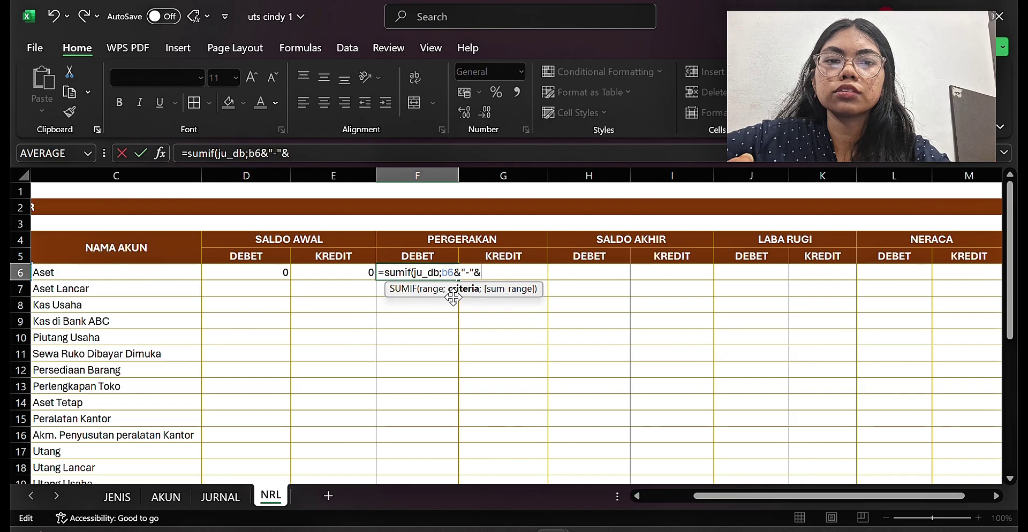
pyautogui.write('c6')
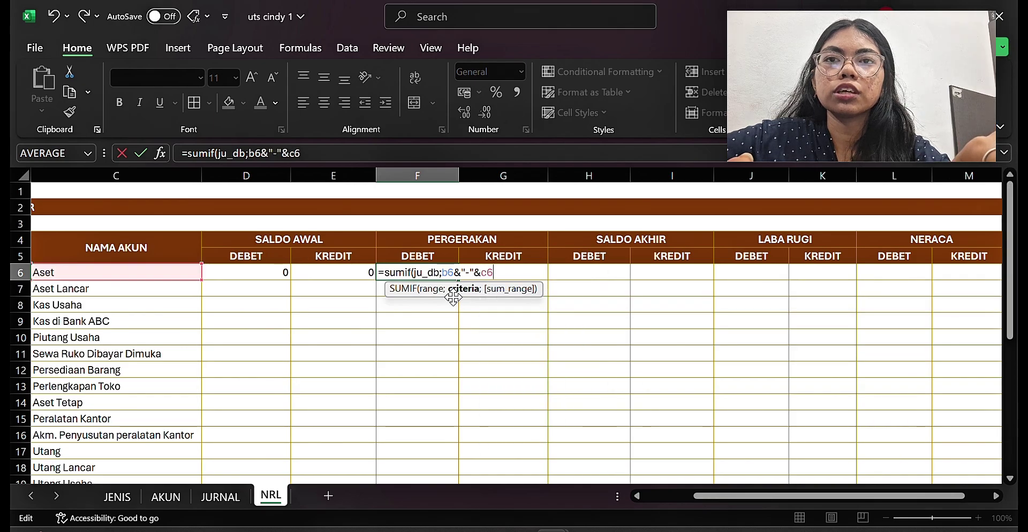
pyautogui.write(';ju')
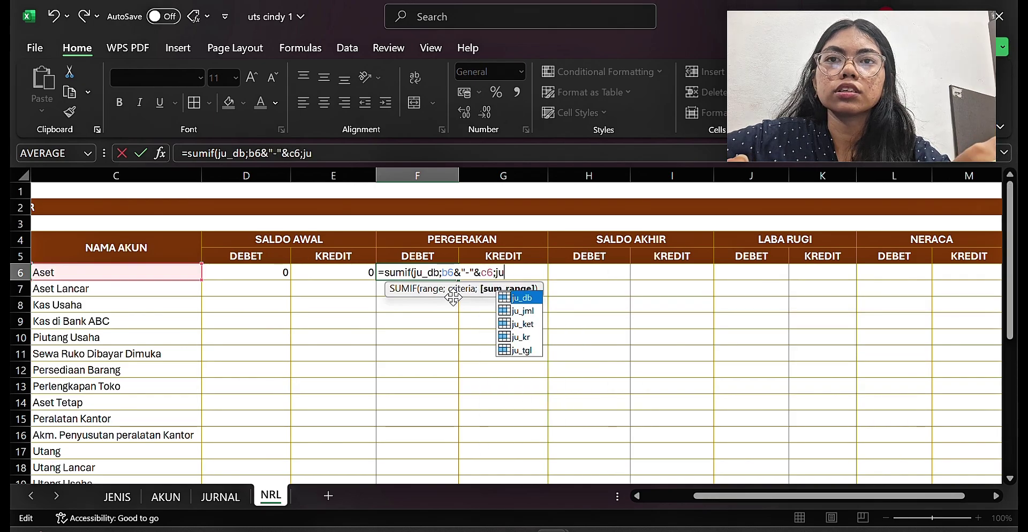
pyautogui.write('_')
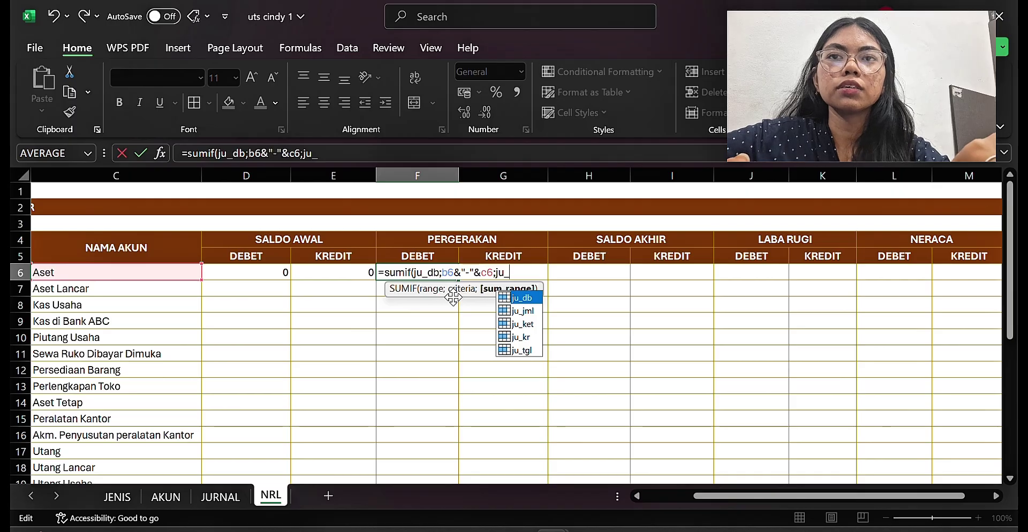
pyautogui.write('jm')
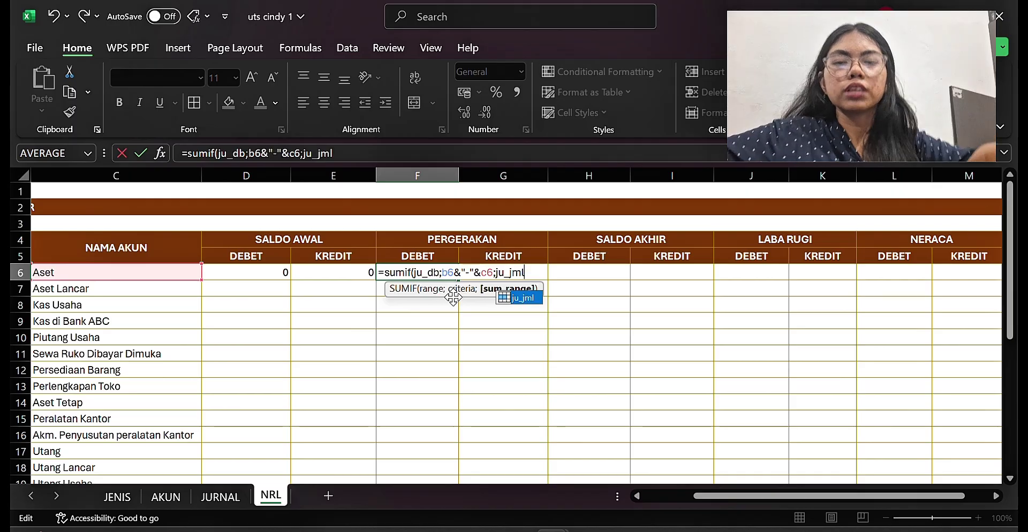
pyautogui.write('l')
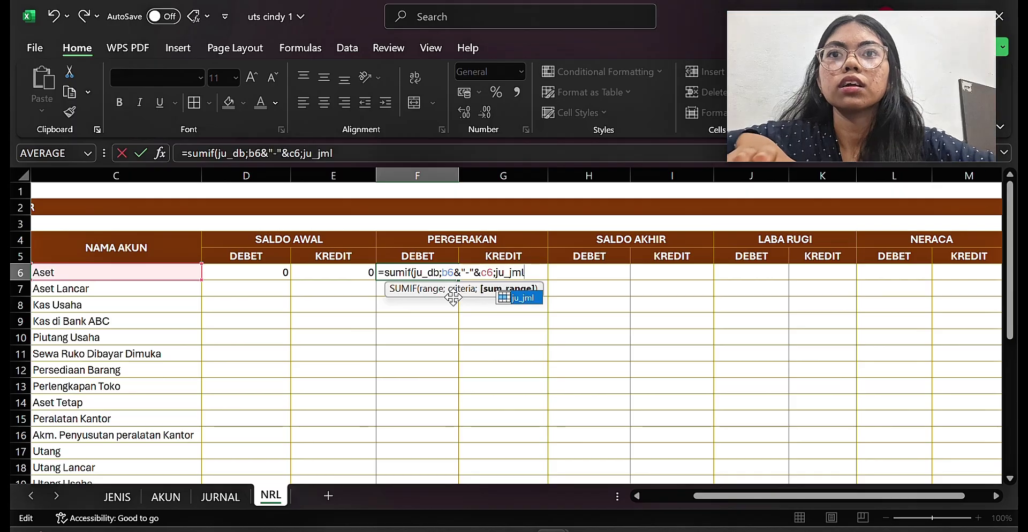
pyautogui.write(')')
pyautogui.press('Return')
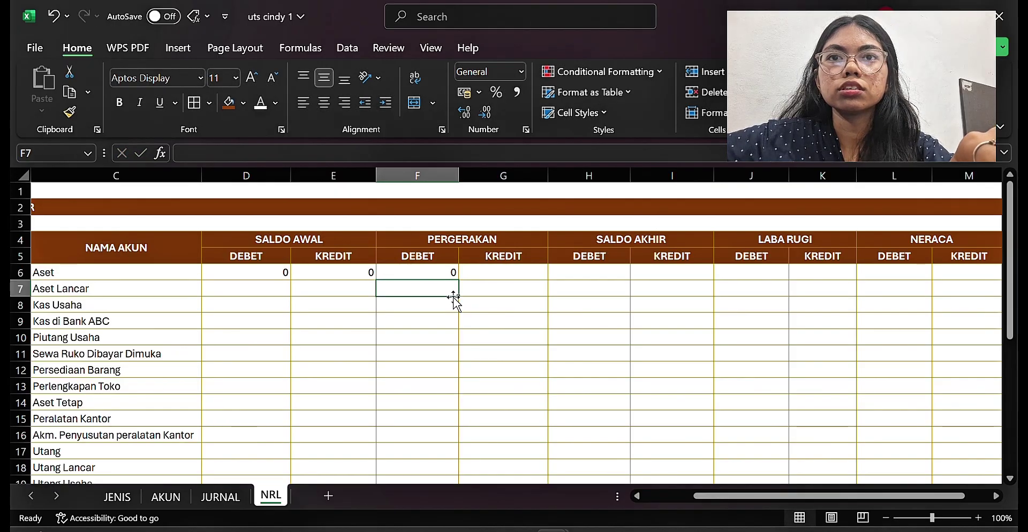
# - Change the separator in the F6 formula to a spaced hyphen: =SUMIF(ju_db;B6&" - "&C6;ju_jml)
pyautogui.click(438, 272)
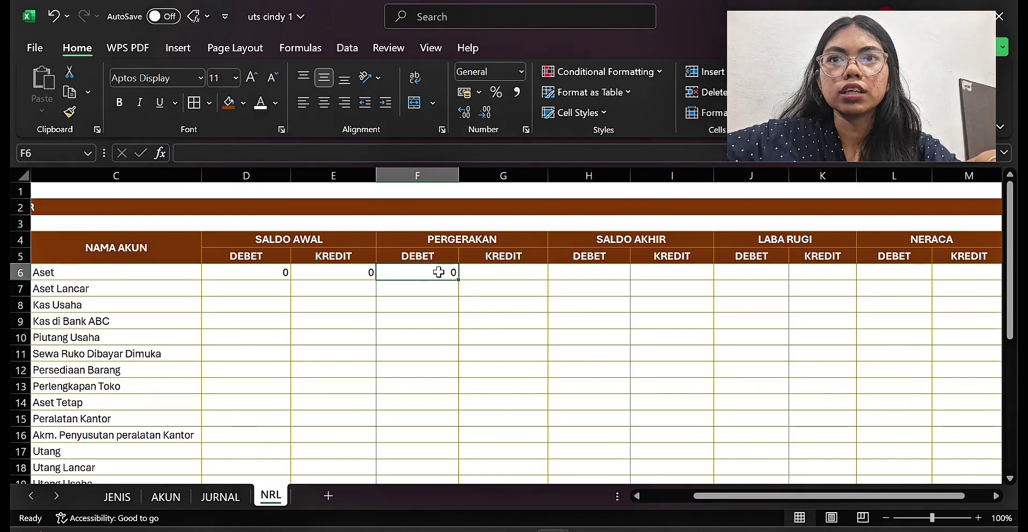
pyautogui.doubleClick(439, 273)
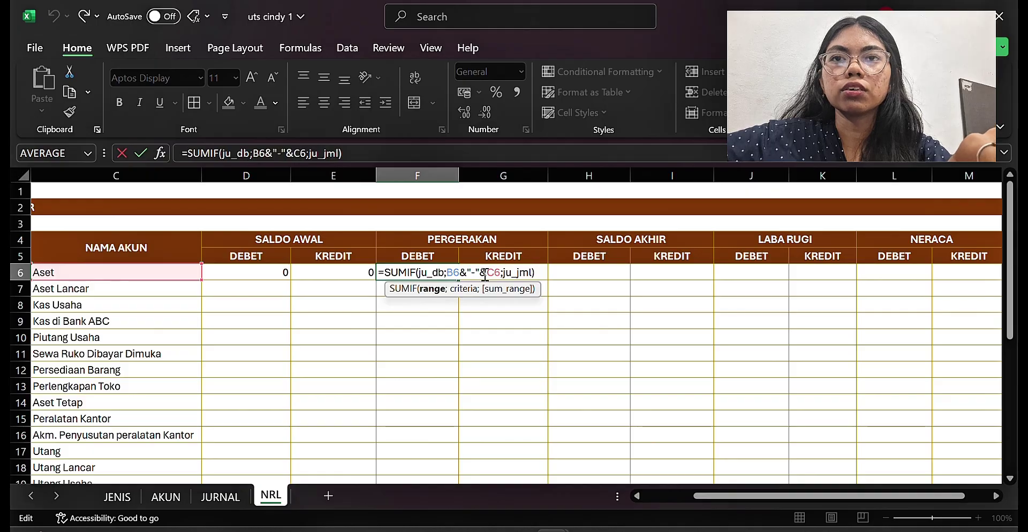
pyautogui.click(476, 273)
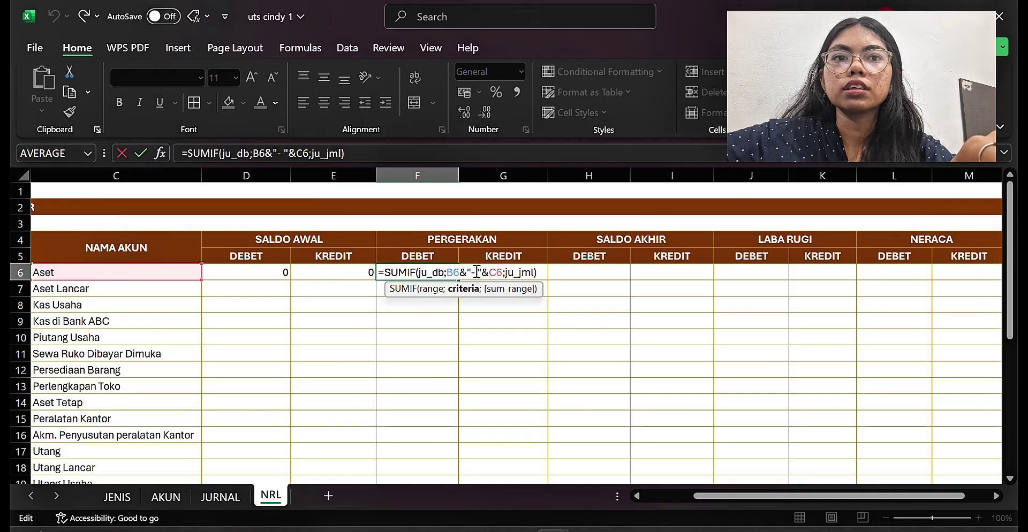
pyautogui.click(469, 273)
pyautogui.press('Return')
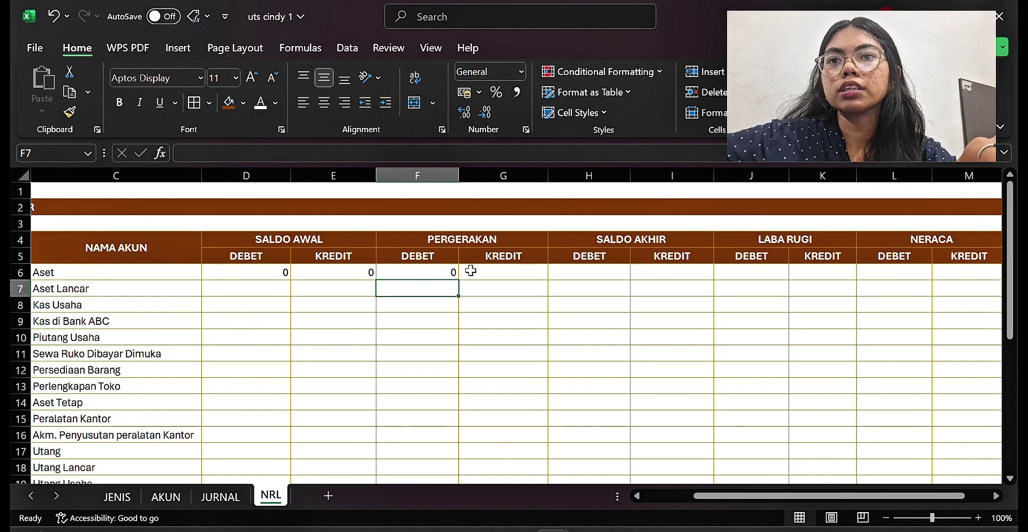
pyautogui.doubleClick(416, 273)
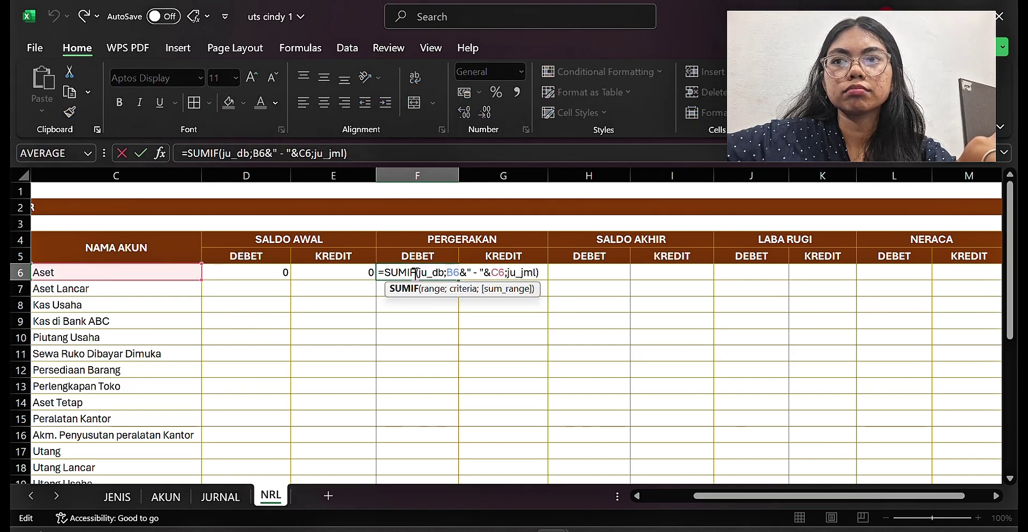
pyautogui.press('Return')
pyautogui.click(511, 272)
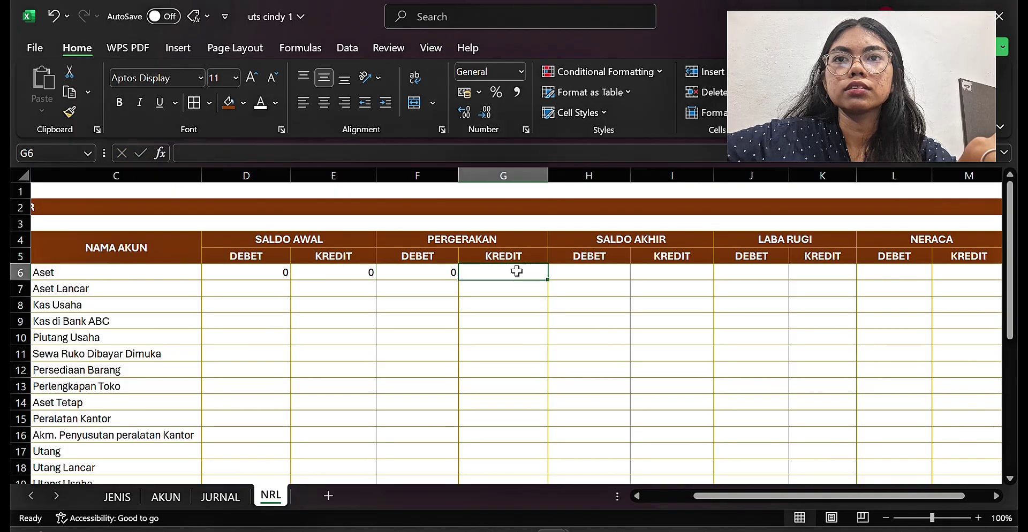
pyautogui.doubleClick(518, 272)
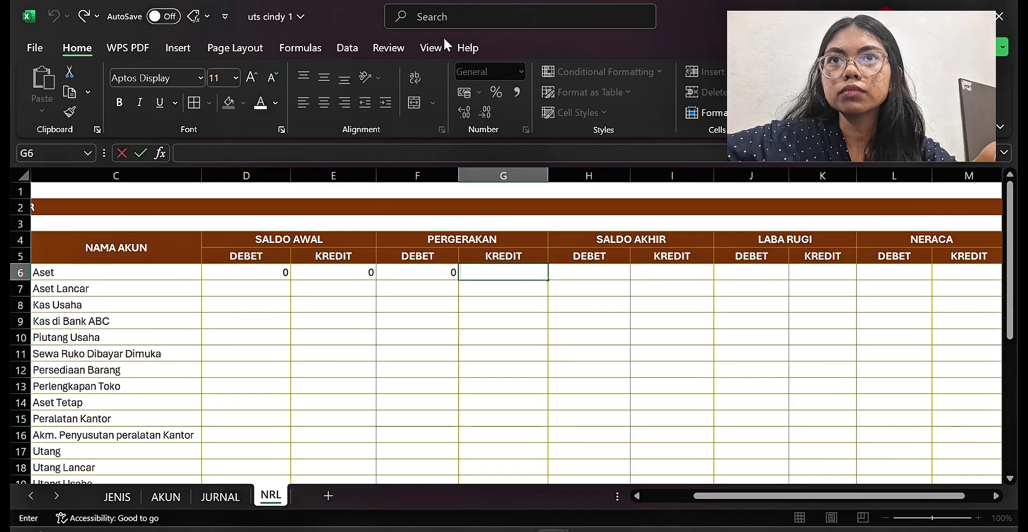
# - Fill the SALDO AWAL DEBET and KREDIT formulas in D6:E6 down to the last account, Beban Lainnya, in row 33
pyautogui.click(266, 269)
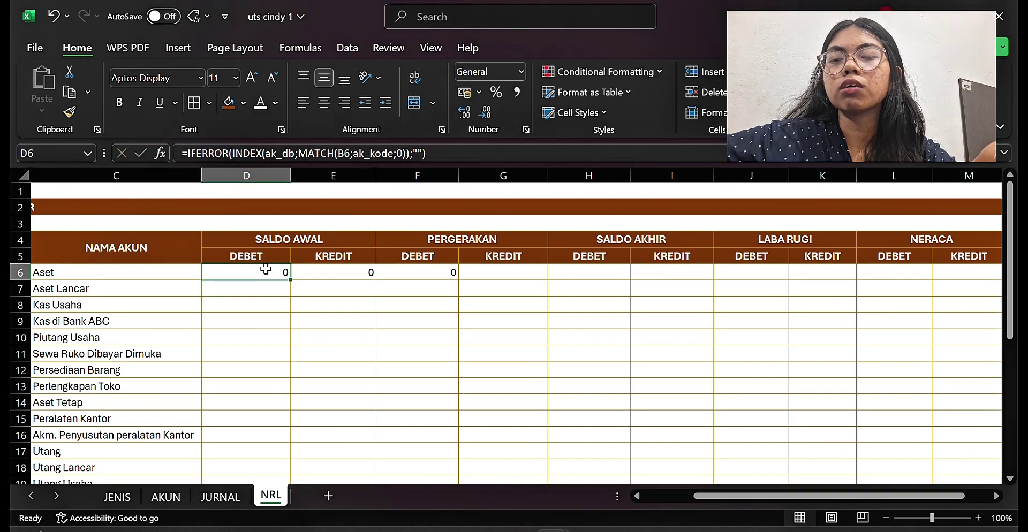
pyautogui.hotkey('shift', 'Right')
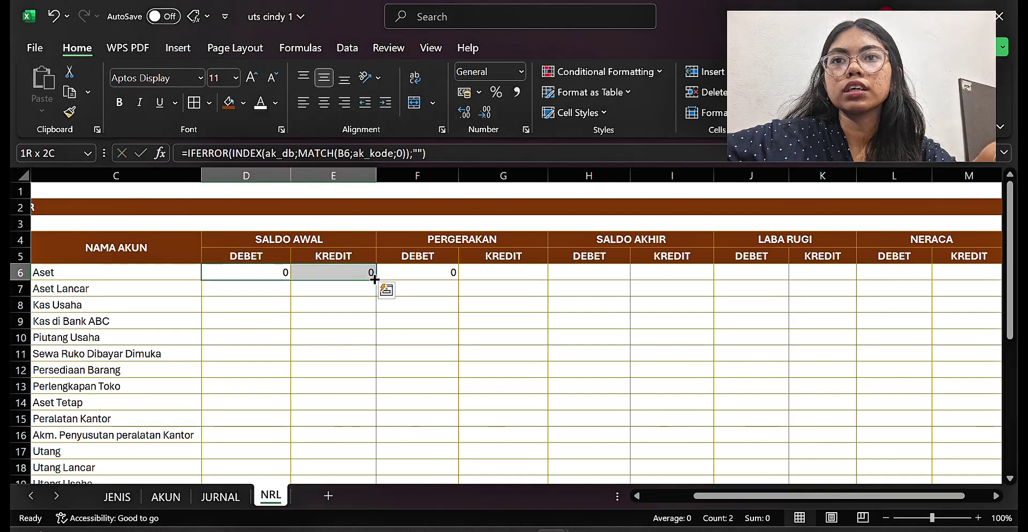
pyautogui.moveTo(375, 278); pyautogui.dragTo(305, 444)
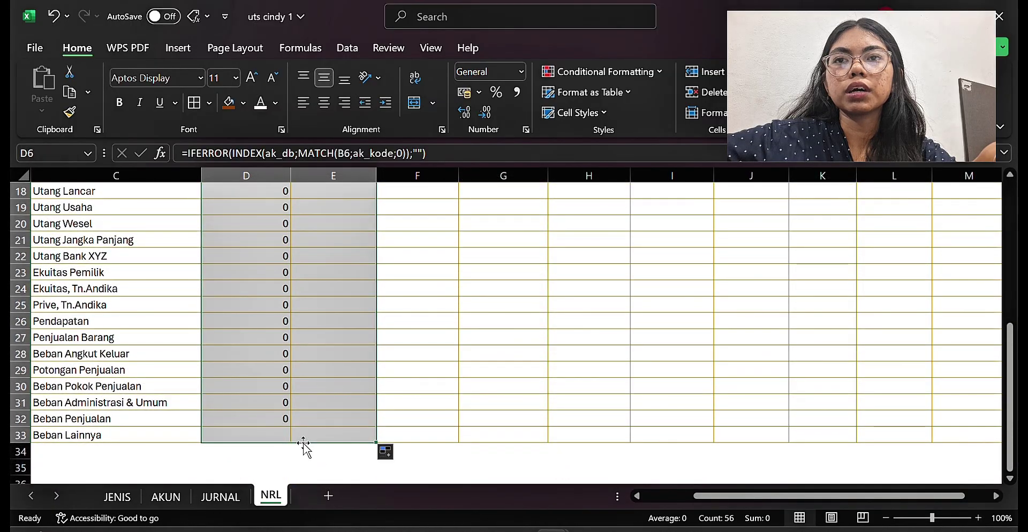
pyautogui.click(339, 363)
pyautogui.press('Up')
pyautogui.press('Up')
pyautogui.press('Up')
pyautogui.press('Up')
pyautogui.press('Up')
pyautogui.press('Up')
pyautogui.press('Up')
pyautogui.press('Up')
pyautogui.press('Up')
pyautogui.press('Up')
pyautogui.press('Up')
pyautogui.press('Up')
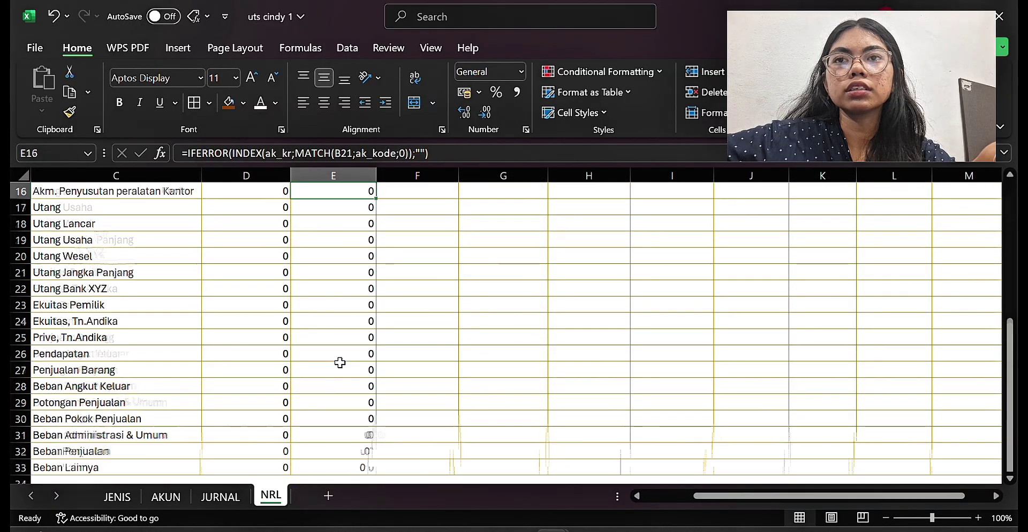
pyautogui.scroll(5, 340, 363)
# - Fill the PERGERAKAN DEBET formula in F6 down the account rows
pyautogui.click(432, 279)
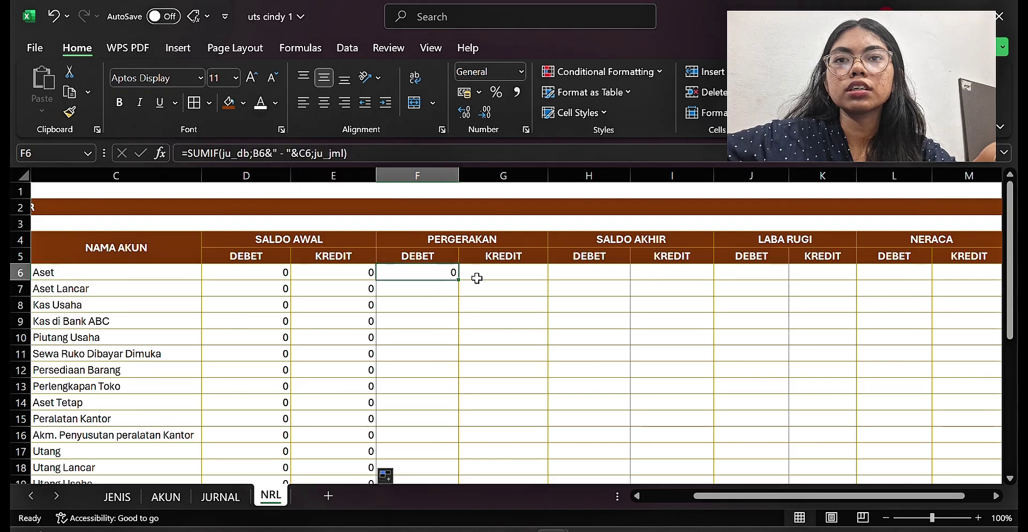
pyautogui.moveTo(458, 280); pyautogui.dragTo(436, 465)
pyautogui.click(407, 369)
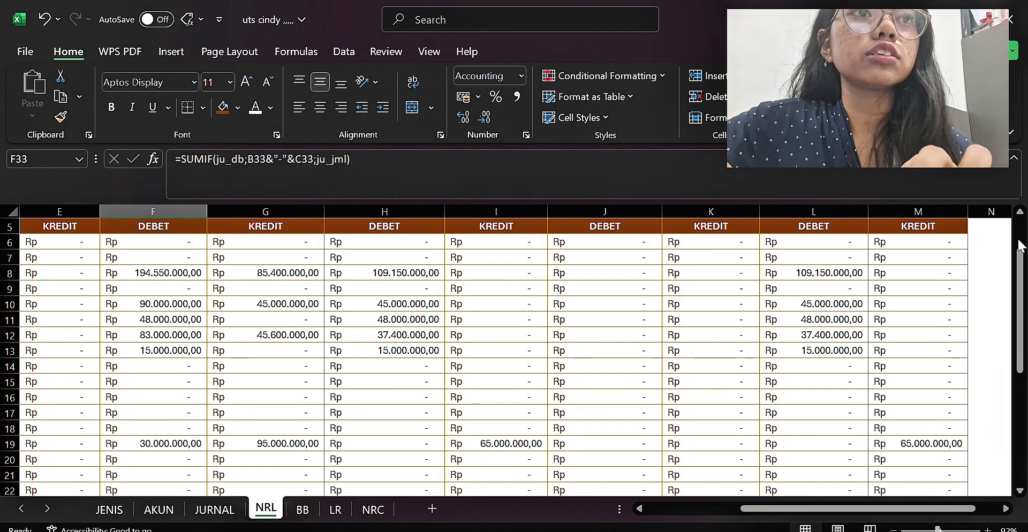
# - Examine the row 6 formulas for PERGERAKAN KREDIT, SALDO AKHIR, LABA RUGI and NERACA DEBET on the completed workbook's NRL sheet
pyautogui.scroll(2, 378, 309)
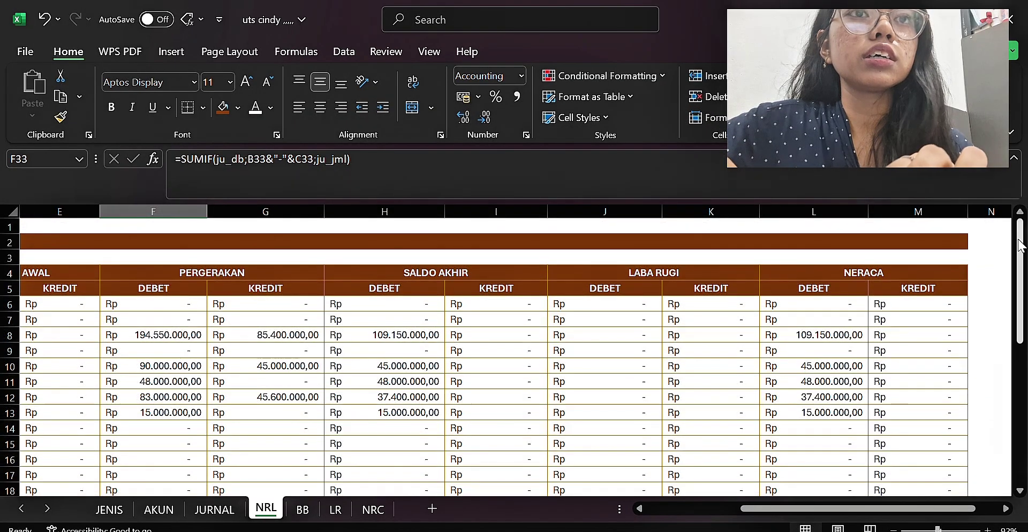
pyautogui.doubleClick(378, 309)
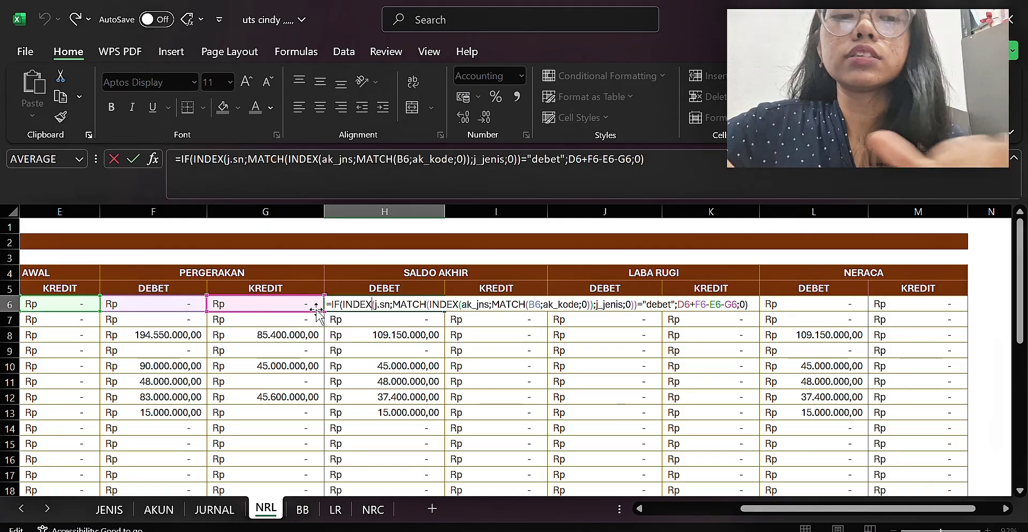
pyautogui.press('Return')
pyautogui.click(292, 299)
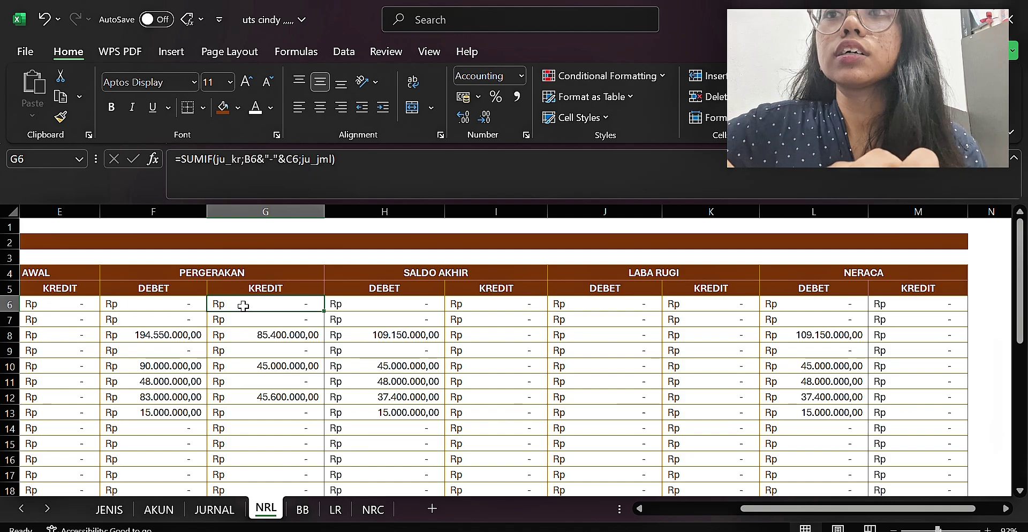
pyautogui.click(407, 302)
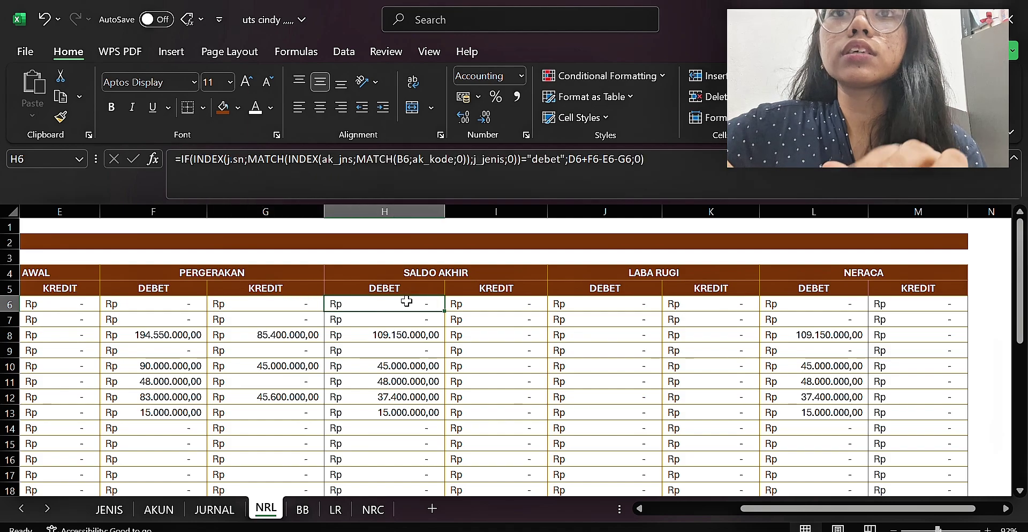
pyautogui.click(502, 307)
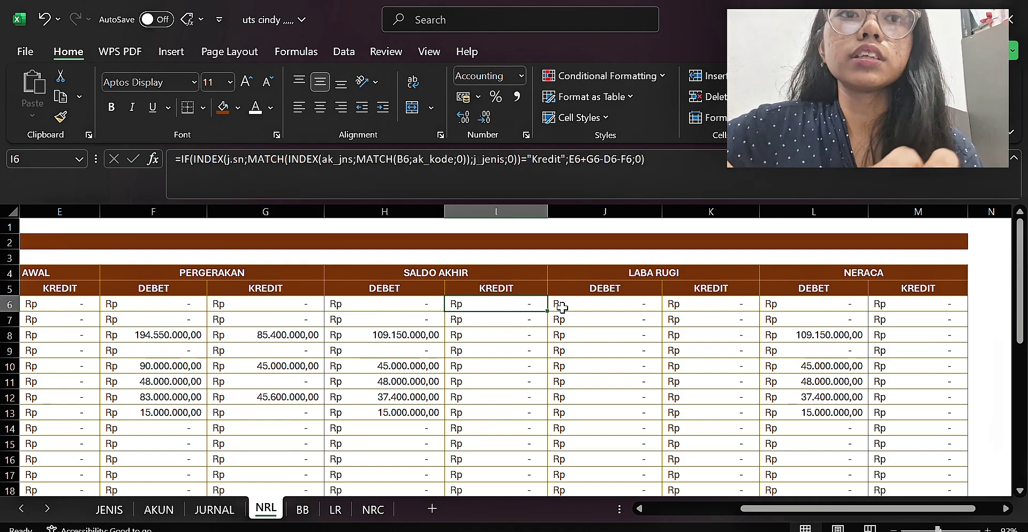
pyautogui.click(593, 309)
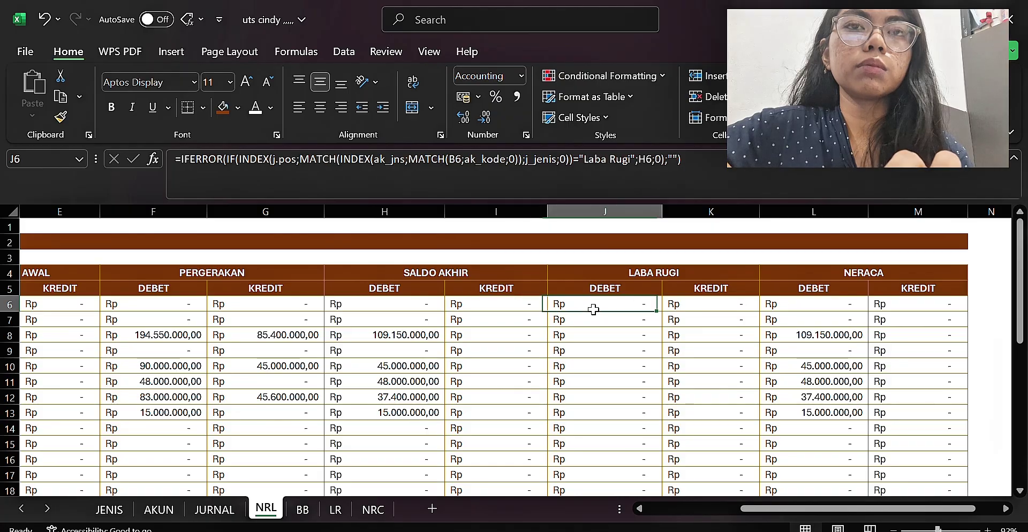
pyautogui.click(705, 305)
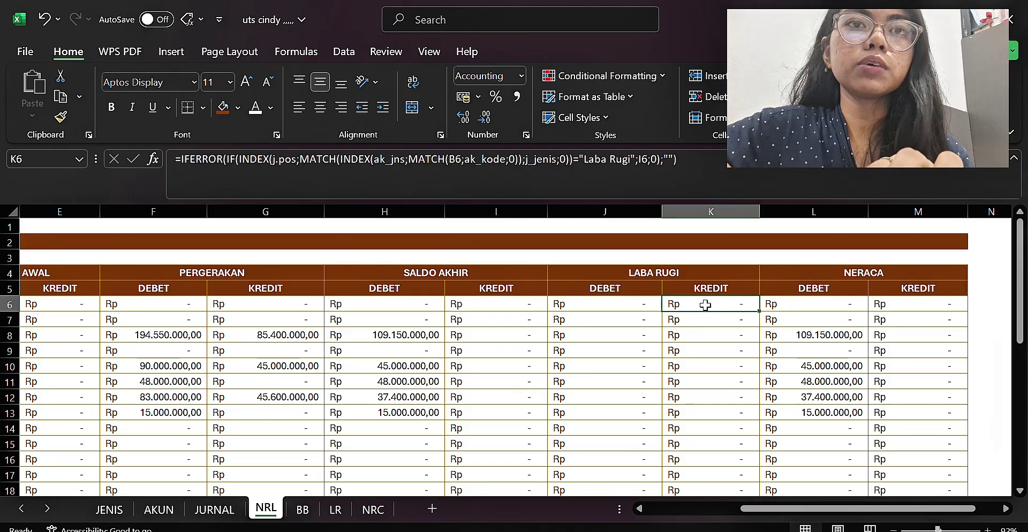
pyautogui.click(786, 303)
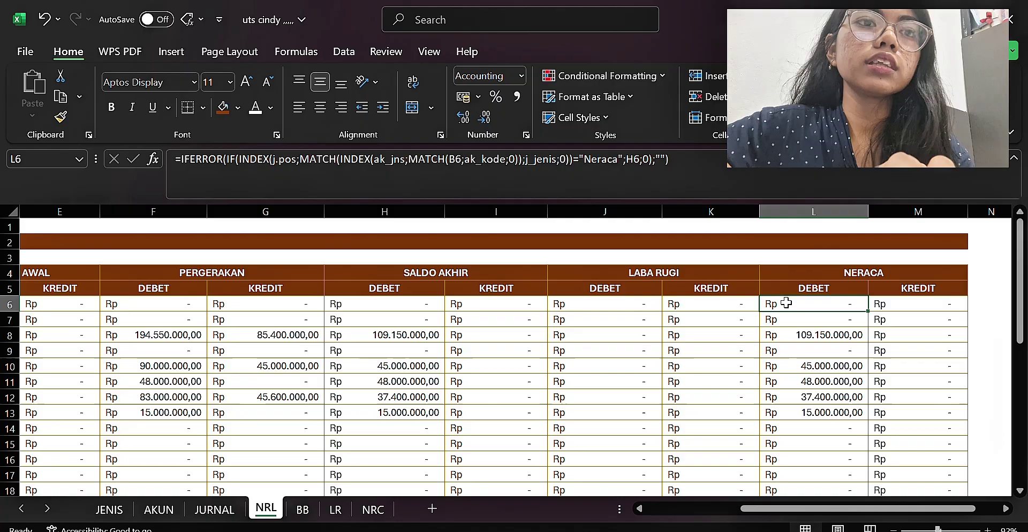
# - Examine the row 6 formulas for Neraca credit, Saldo Awal credit and Pergerakan debit on the NRL sheet
pyautogui.click(910, 319)
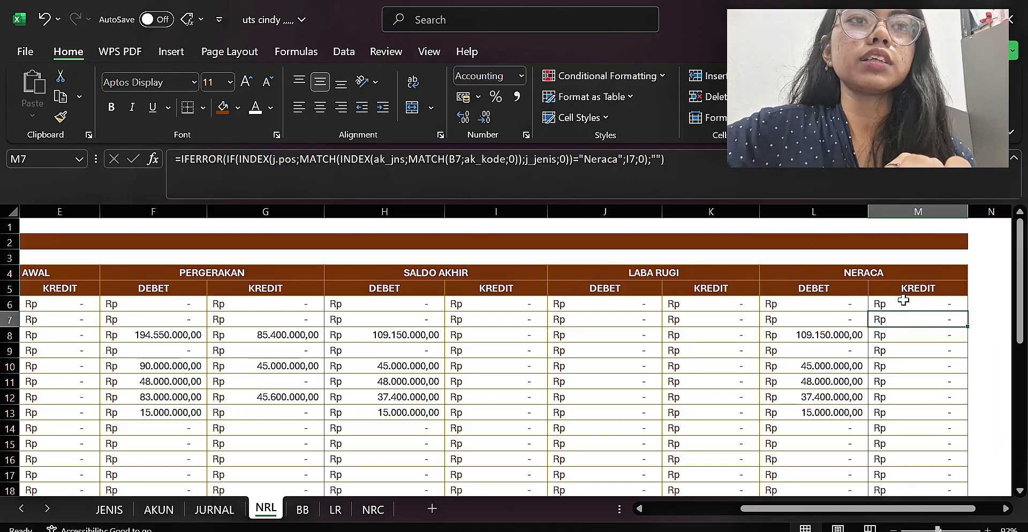
pyautogui.click(904, 302)
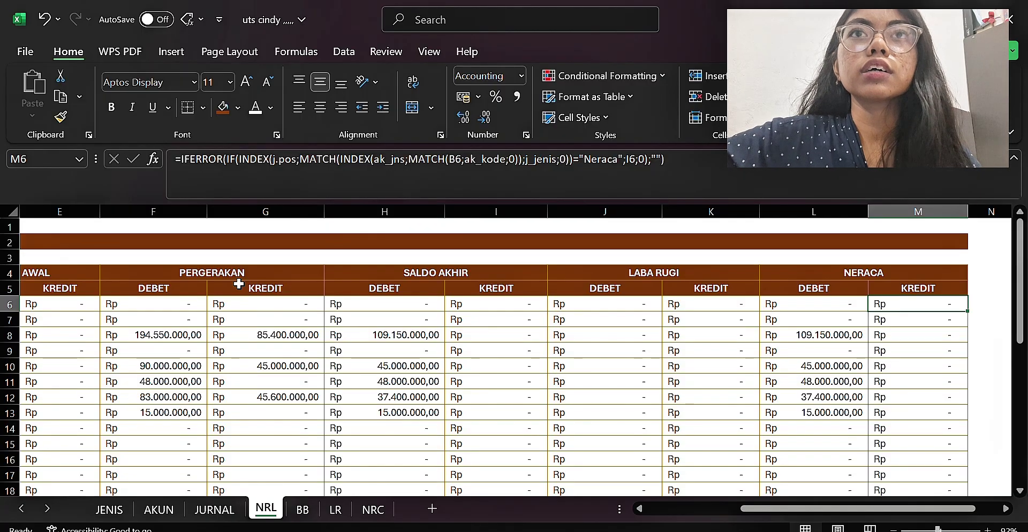
pyautogui.click(539, 23)
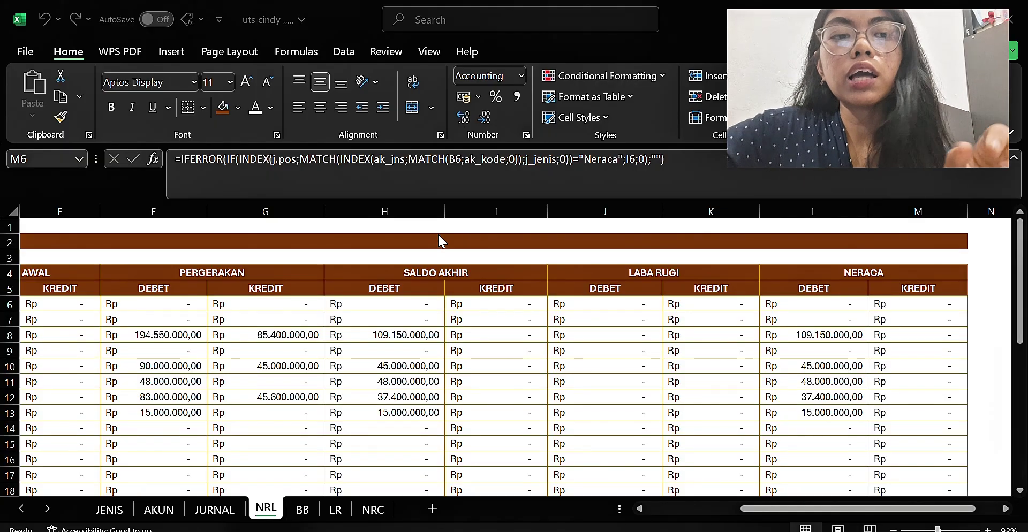
pyautogui.click(89, 303)
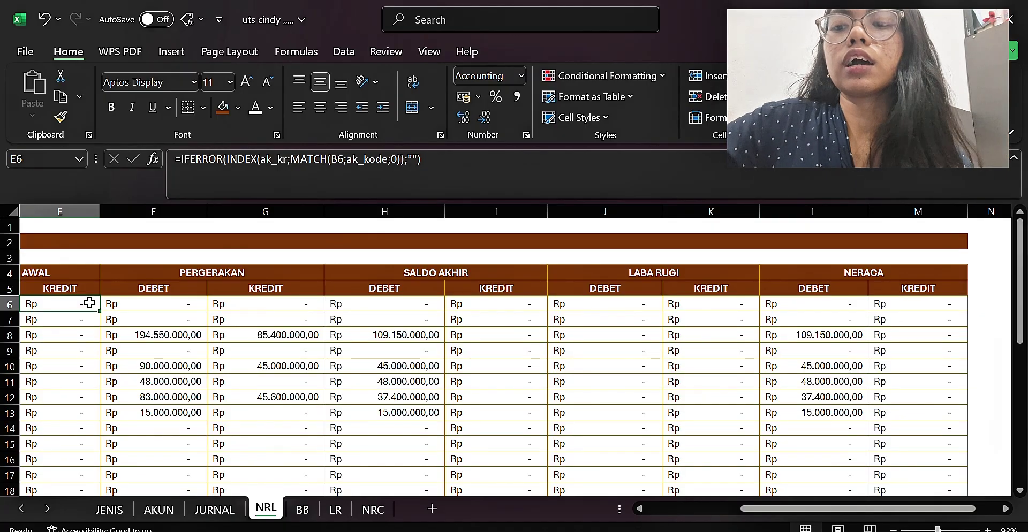
pyautogui.press('Right')
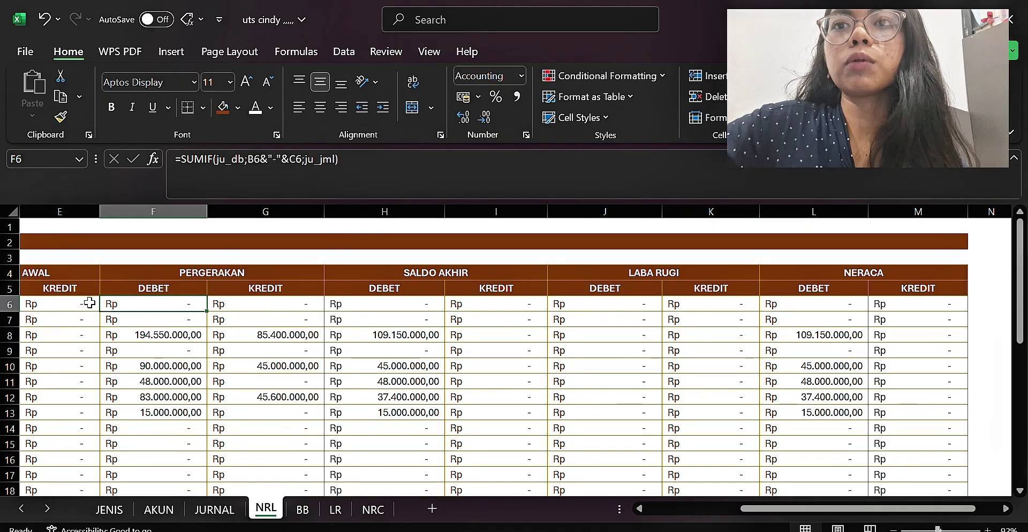
pyautogui.hotkey('ctrl', 'Right')
pyautogui.hotkey('ctrl', 'Right')
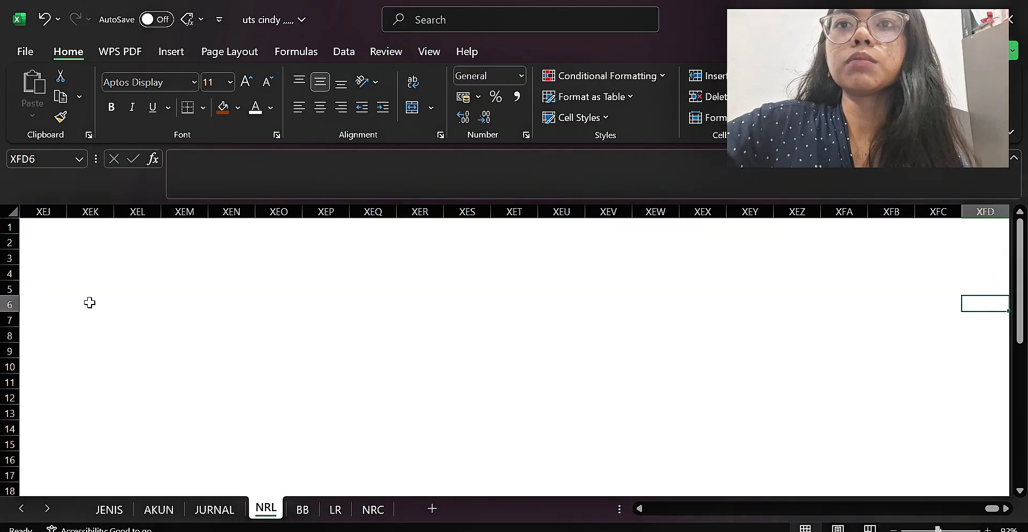
pyautogui.hotkey('ctrl', 'z')
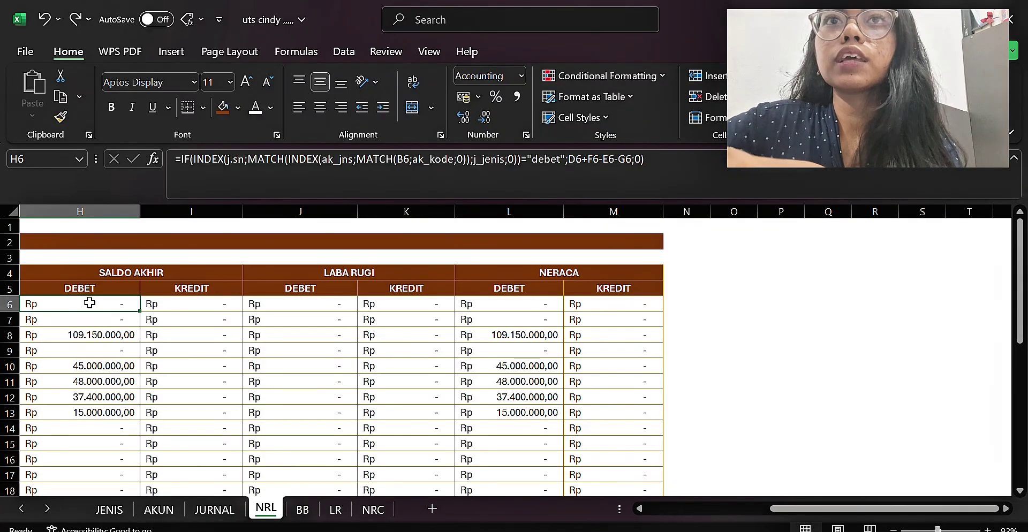
# - Copy the row 6 formulas from D6:M6 down through row 33
pyautogui.press('Left')
pyautogui.press('Left')
pyautogui.press('Left')
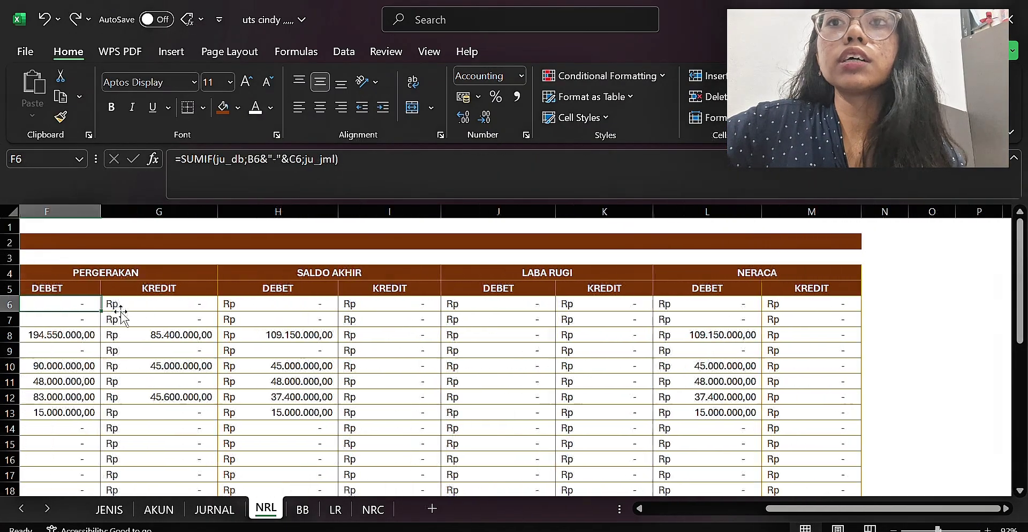
pyautogui.press('Left')
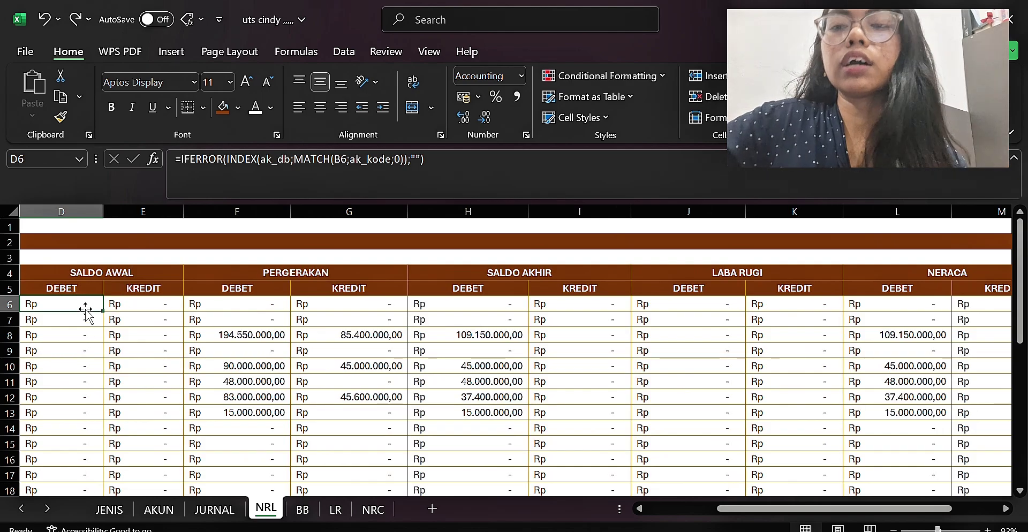
pyautogui.hotkey('shift', 'Right')
pyautogui.hotkey('shift', 'Right')
pyautogui.hotkey('shift', 'Right')
pyautogui.hotkey('shift', 'Right')
pyautogui.hotkey('shift', 'Right')
pyautogui.hotkey('shift', 'Right')
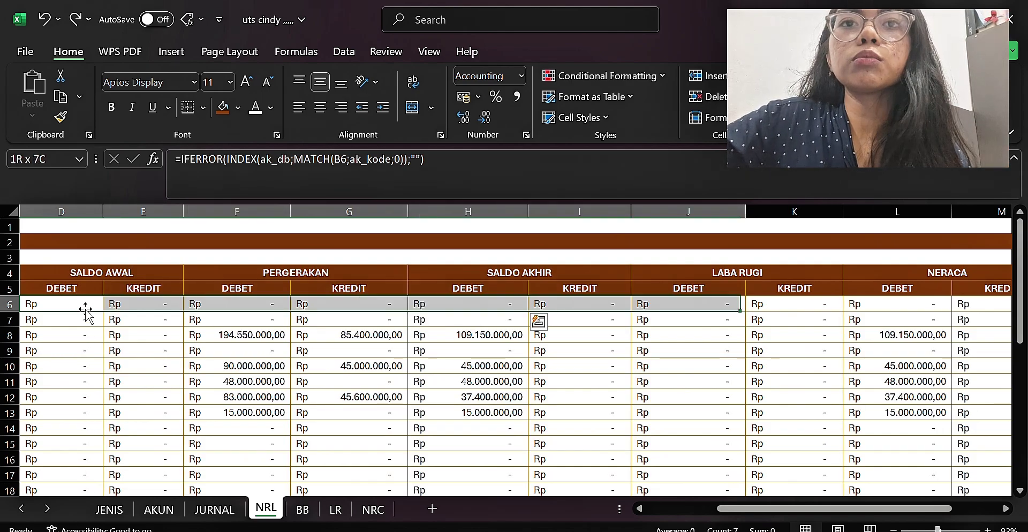
pyautogui.hotkey('shift', 'Right')
pyautogui.hotkey('shift', 'Right')
pyautogui.hotkey('shift', 'Right')
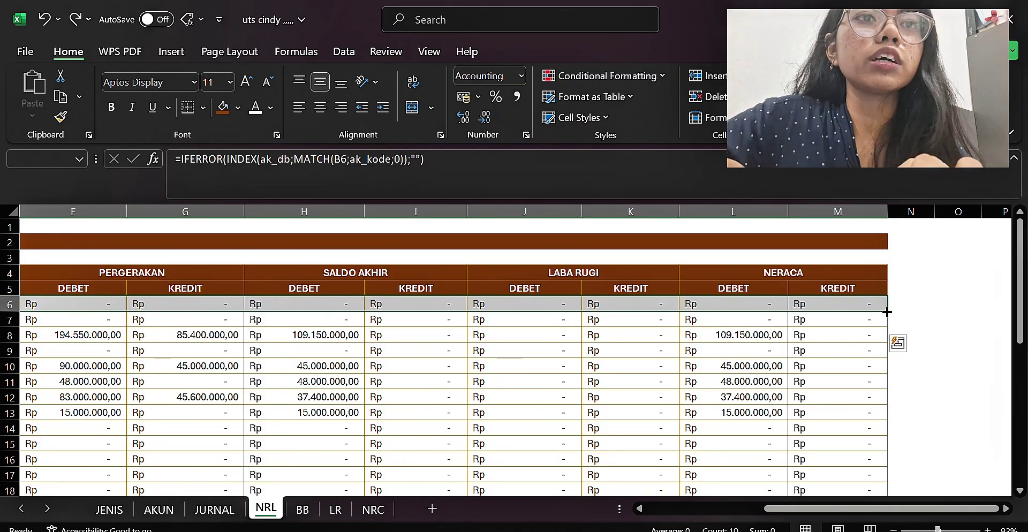
pyautogui.moveTo(886, 312); pyautogui.dragTo(733, 416)
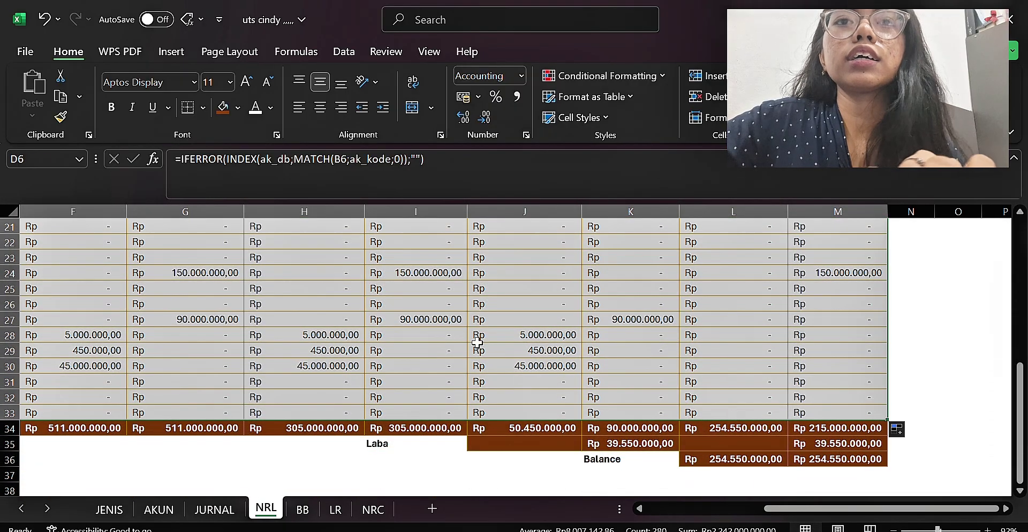
# - Review the last account rows and the totals, profit and balance-check rows beneath them
pyautogui.click(442, 344)
pyautogui.press('Down')
pyautogui.press('Down')
pyautogui.press('Down')
pyautogui.press('Down')
pyautogui.press('Down')
pyautogui.press('Down')
pyautogui.press('Down')
pyautogui.press('Down')
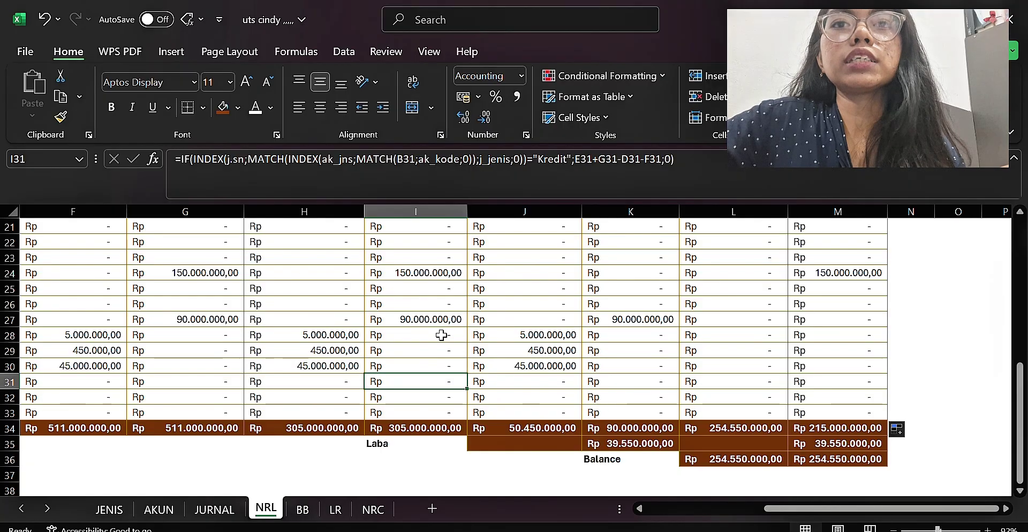
pyautogui.press('Down')
pyautogui.press('Down')
pyautogui.press('Down')
pyautogui.press('Down')
pyautogui.press('Down')
pyautogui.press('Down')
pyautogui.press('Down')
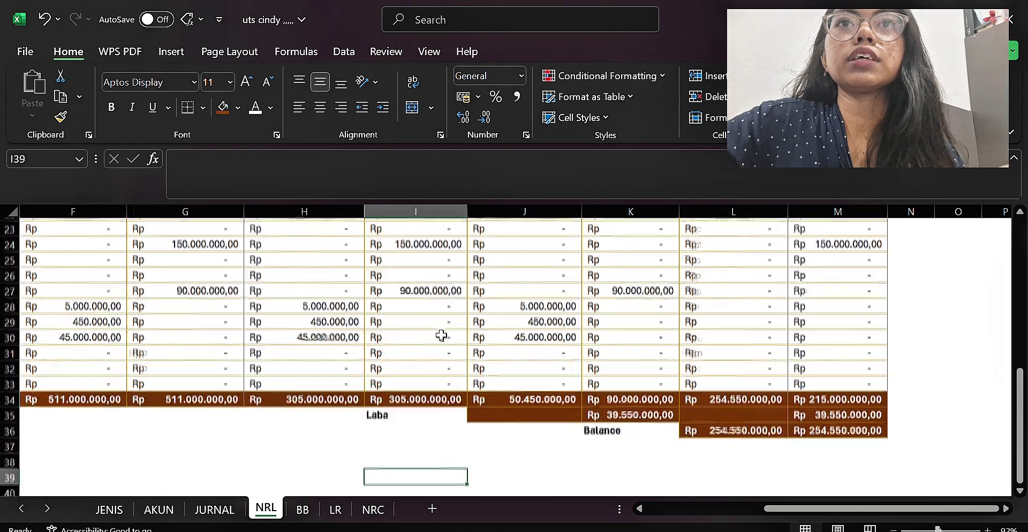
pyautogui.press('Up')
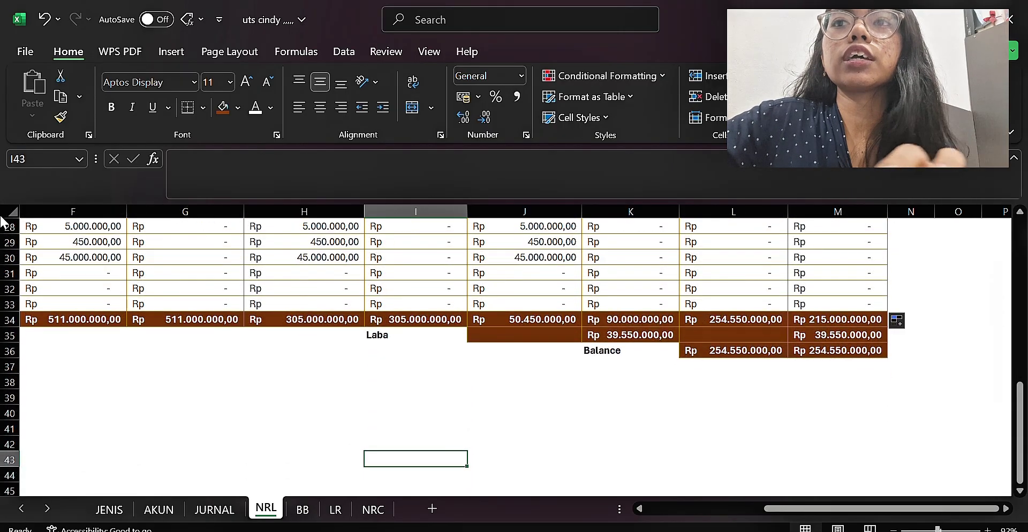
# - Check the SUM formula in F34 and copy it across the total row through M34
pyautogui.click(86, 324)
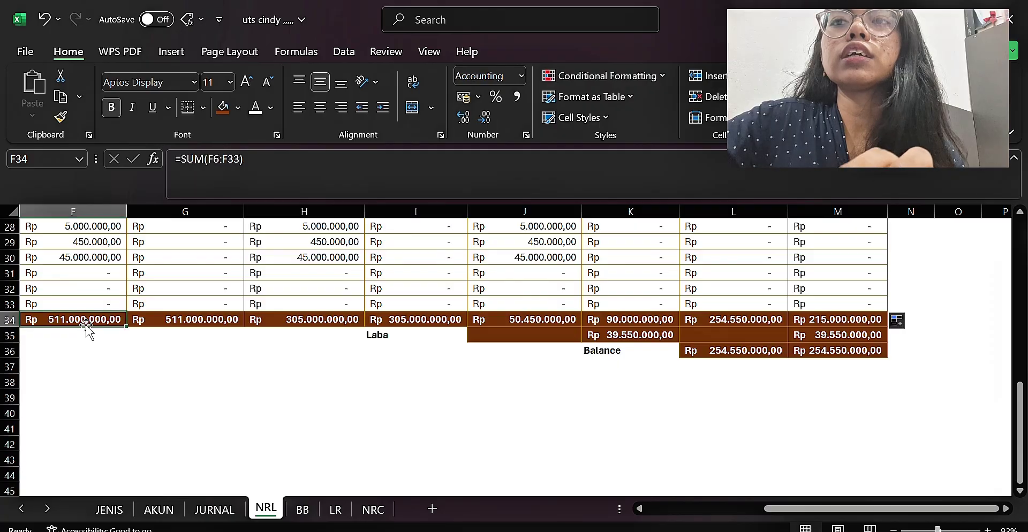
pyautogui.doubleClick(81, 320)
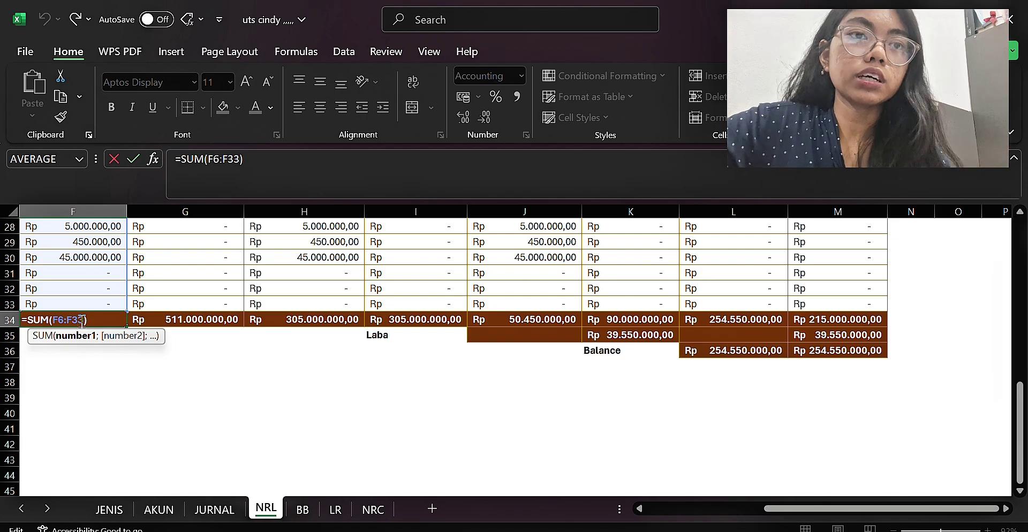
pyautogui.press('Escape')
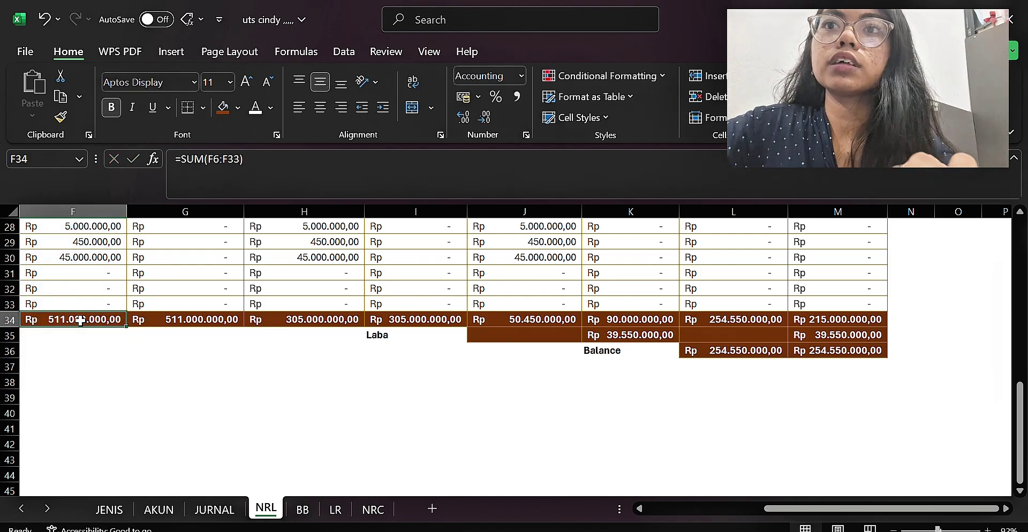
pyautogui.moveTo(125, 329); pyautogui.dragTo(875, 321)
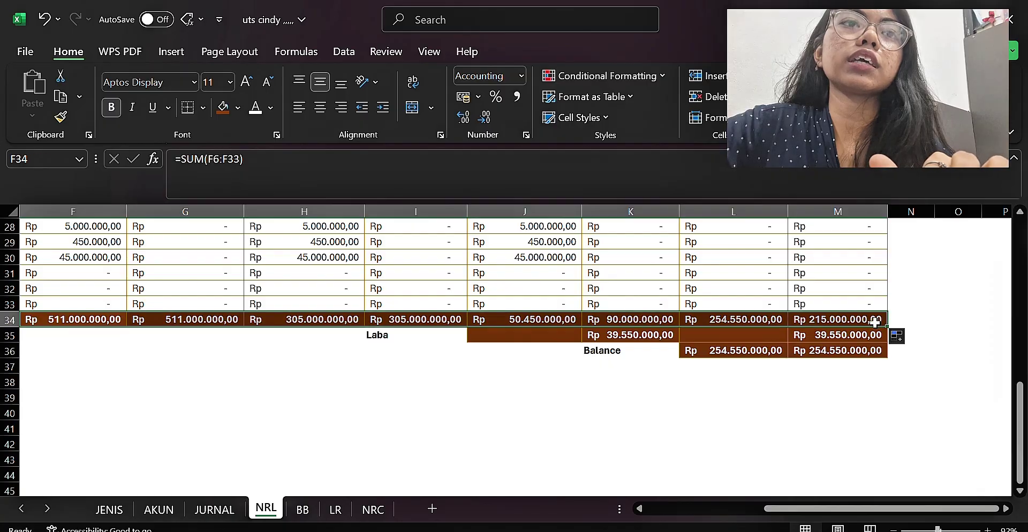
# - Inspect the profit formulas in K35 and M35 and the cells they refer to
pyautogui.click(524, 329)
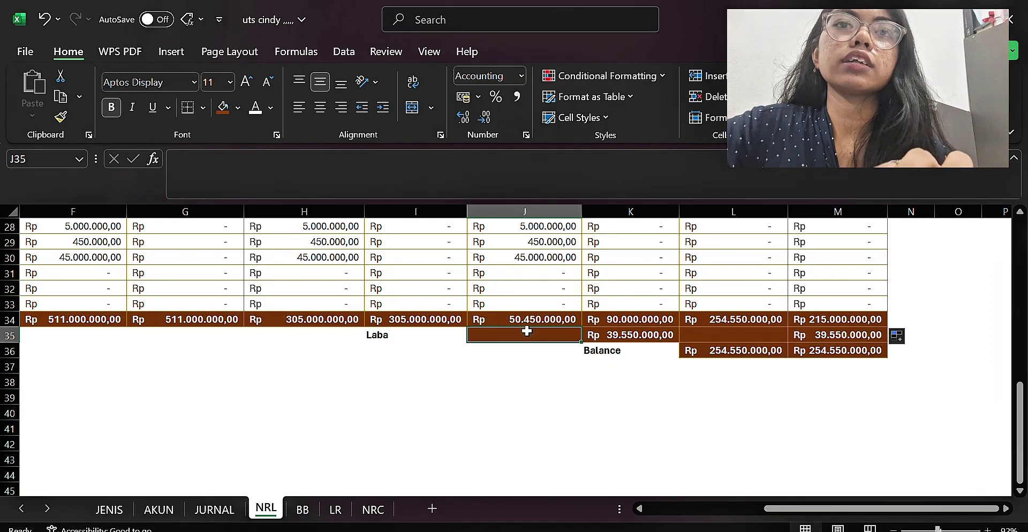
pyautogui.click(620, 332)
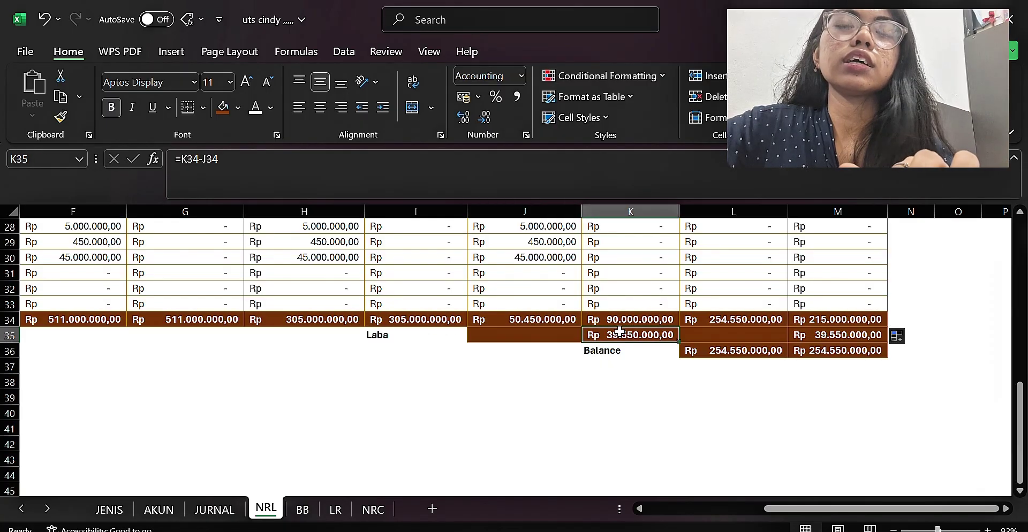
pyautogui.doubleClick(619, 332)
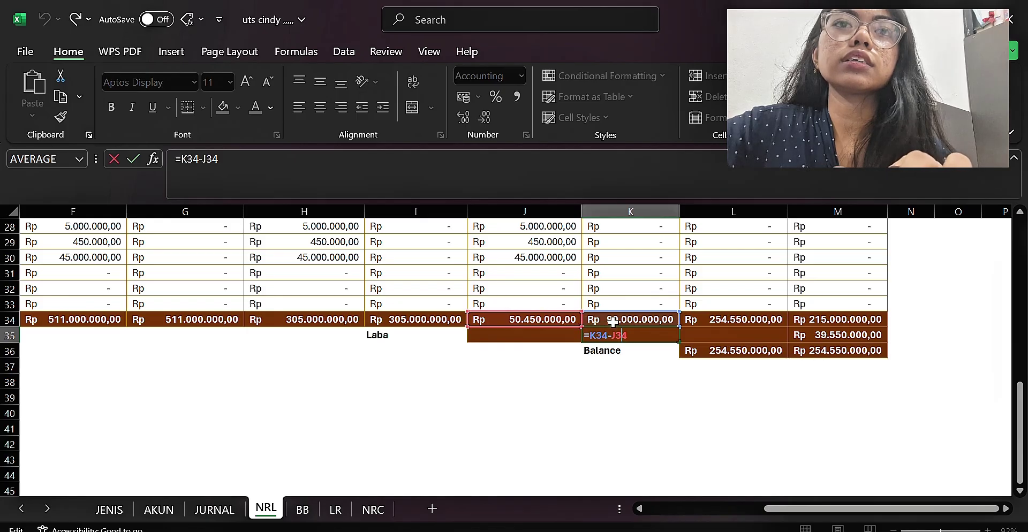
pyautogui.press('Return')
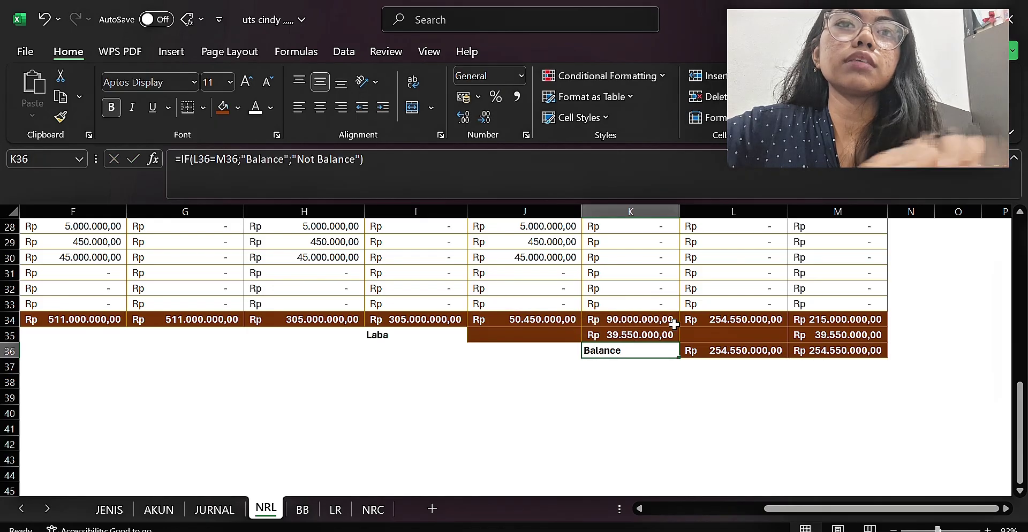
pyautogui.click(820, 336)
pyautogui.write('=K35')
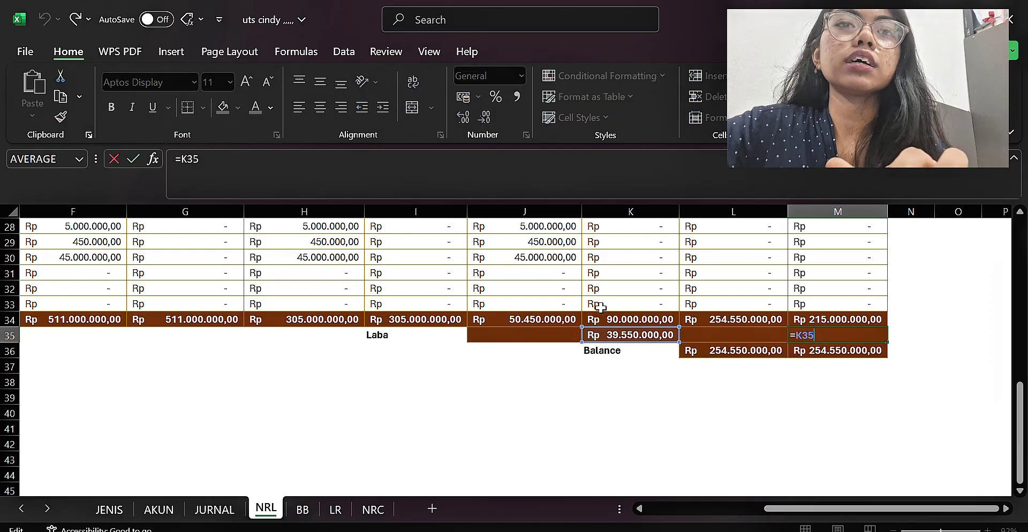
pyautogui.press('Return')
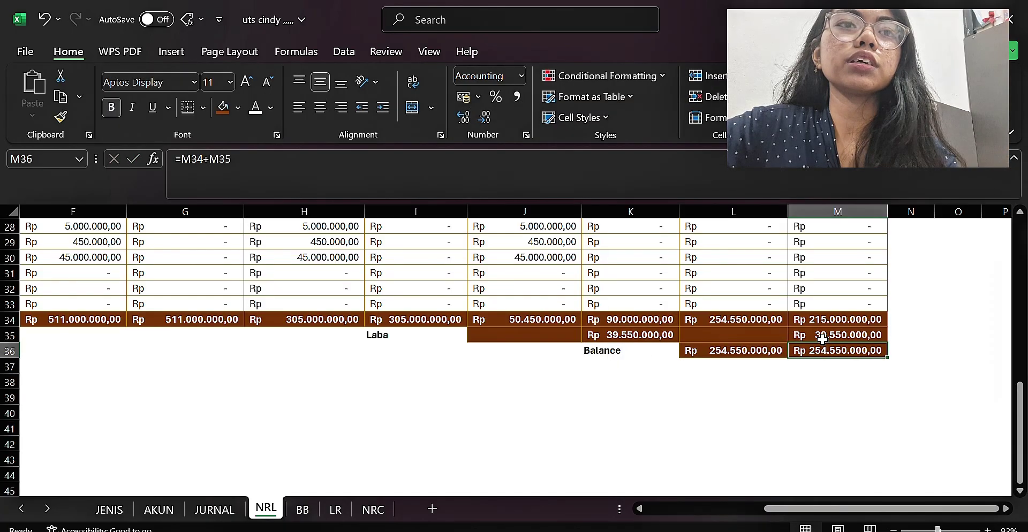
# - Inspect the final Neraca debit and credit total formulas in L36 and M36
pyautogui.click(745, 350)
pyautogui.write('=')
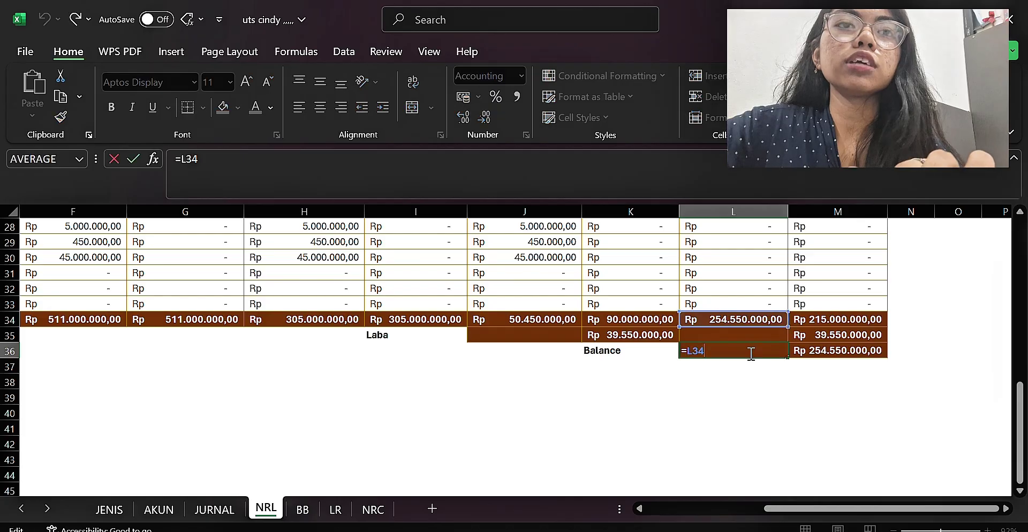
pyautogui.click(731, 321)
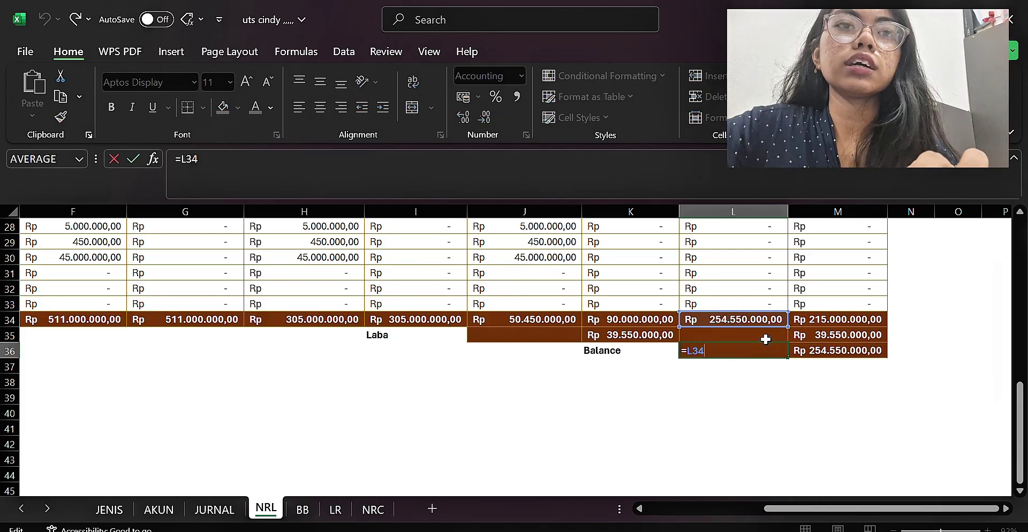
pyautogui.press('Return')
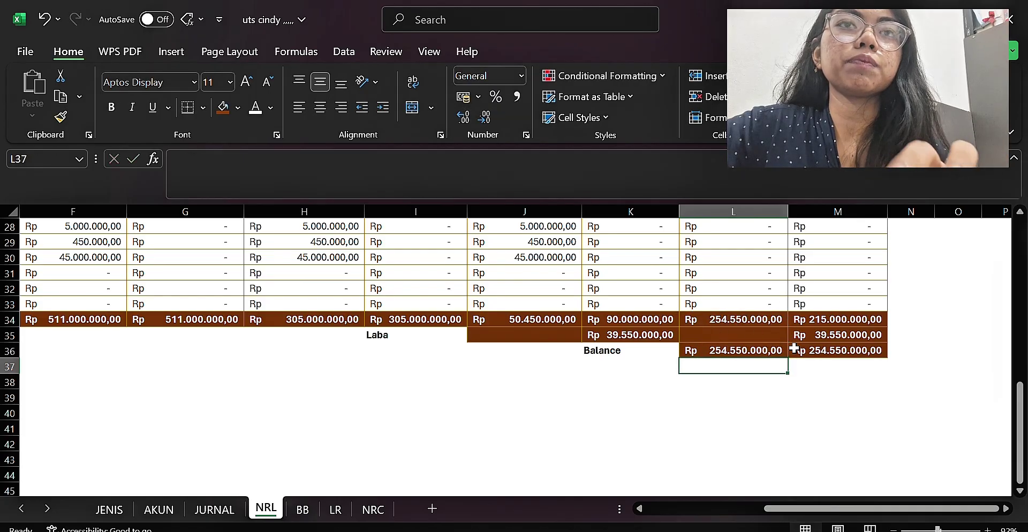
pyautogui.doubleClick(816, 351)
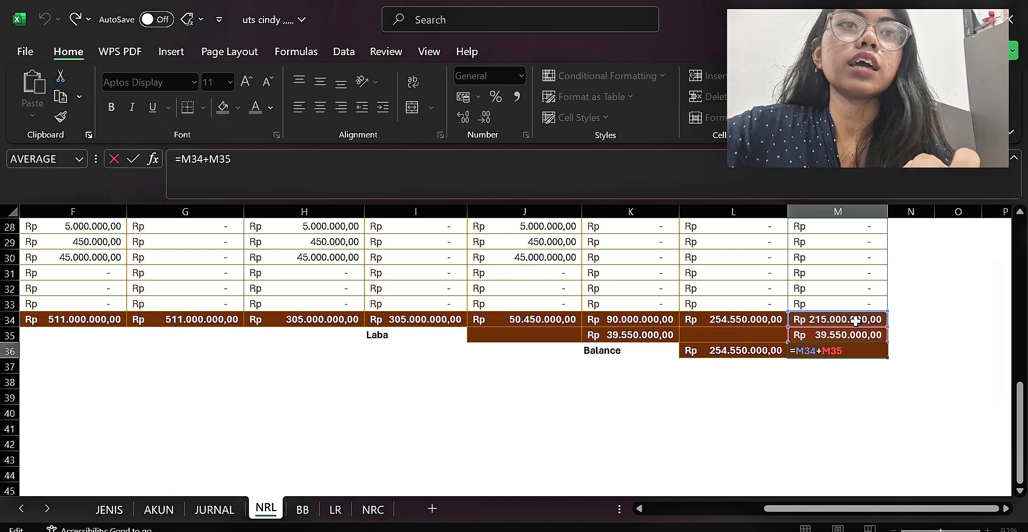
pyautogui.press('Return')
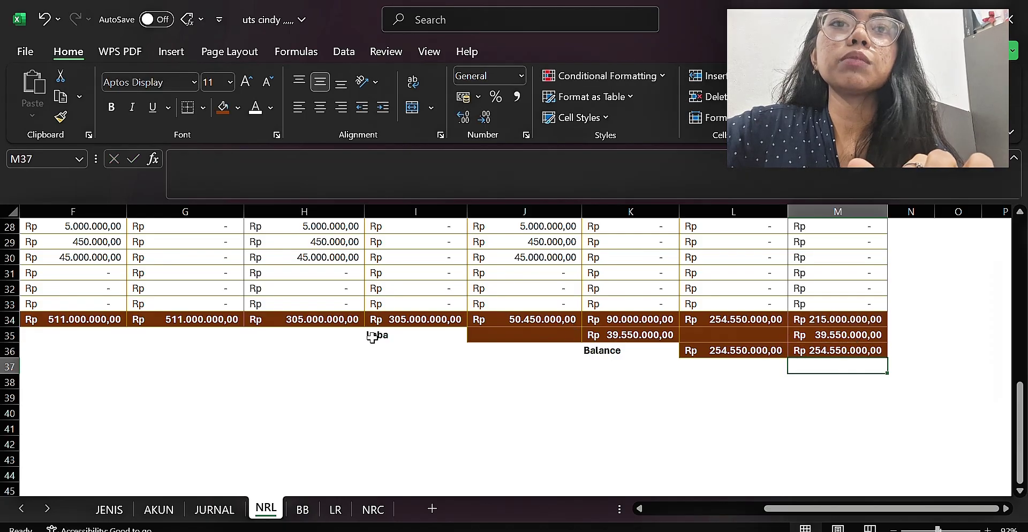
# - Examine the arguments of the IF formula in I35 that labels the result as Laba or Rugi
pyautogui.doubleClick(396, 338)
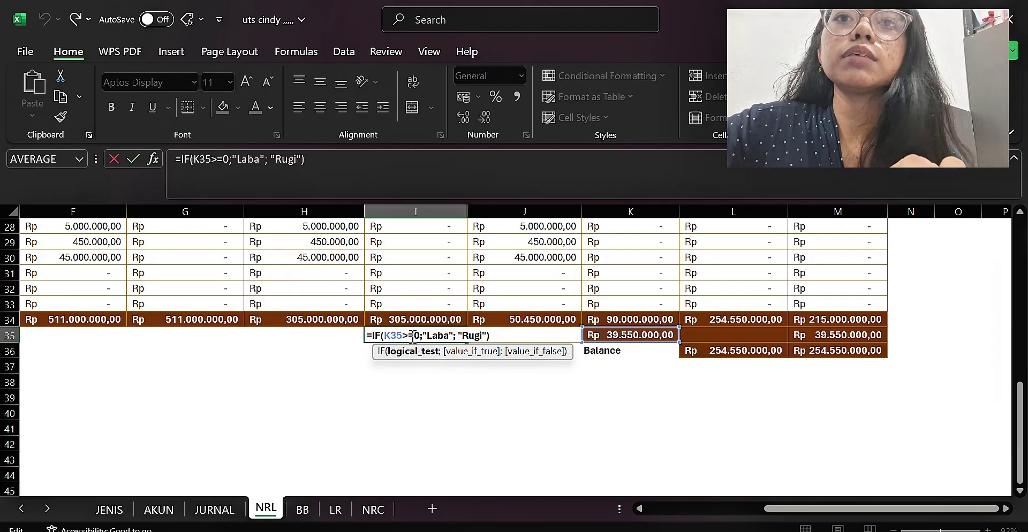
pyautogui.press('Right')
pyautogui.press('Right')
pyautogui.press('Right')
pyautogui.press('Right')
pyautogui.press('Right')
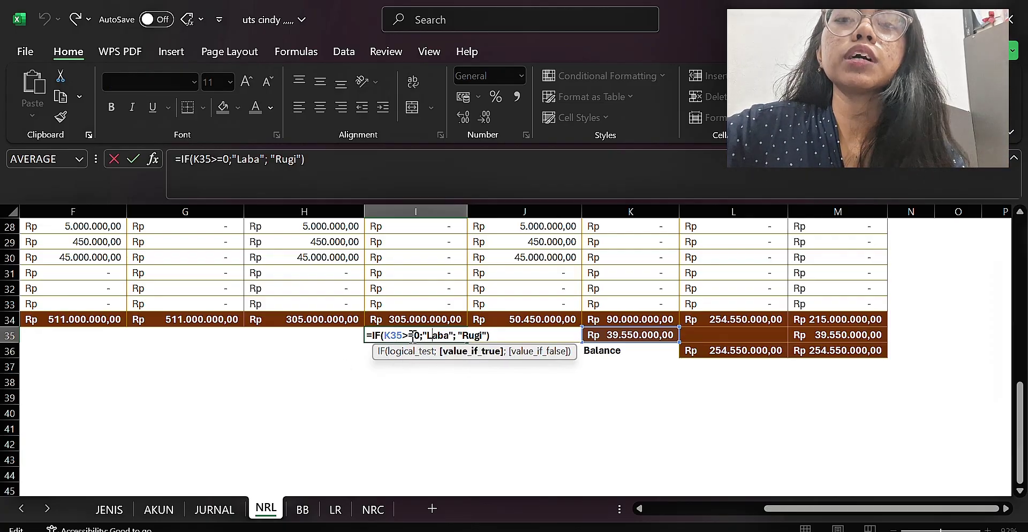
pyautogui.press('Right')
pyautogui.press('Right')
pyautogui.press('Right')
pyautogui.press('Right')
pyautogui.press('Right')
pyautogui.press('Right')
pyautogui.press('Right')
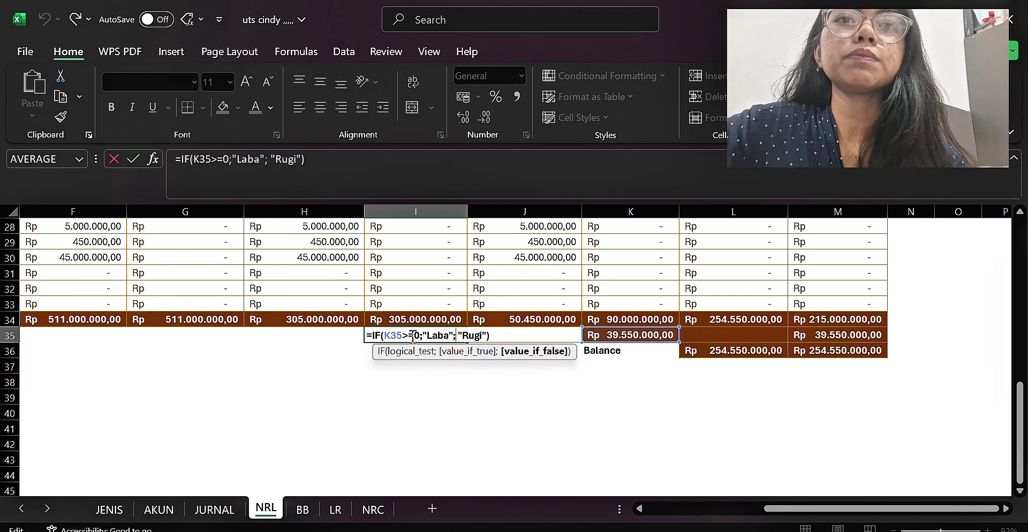
pyautogui.press('Return')
# - Examine the IF formula in K36 that compares L36 with M36 and returns Balance or Not Balance
pyautogui.doubleClick(622, 351)
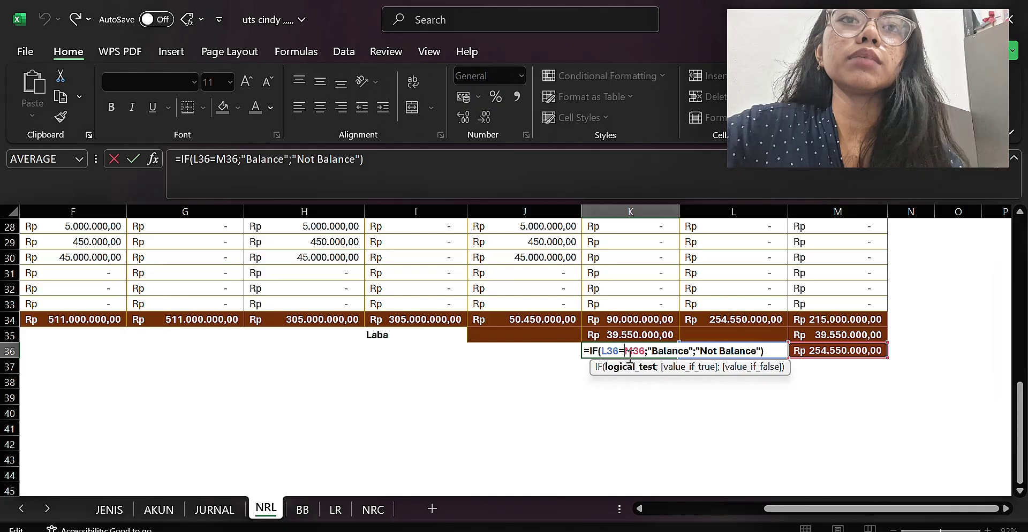
pyautogui.press('Right')
pyautogui.press('Right')
pyautogui.press('Right')
pyautogui.press('Right')
pyautogui.press('Right')
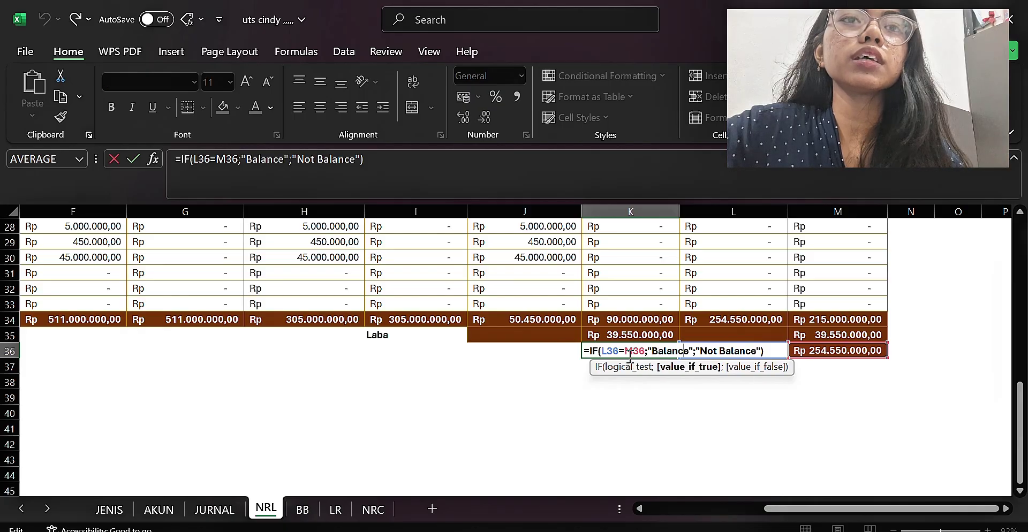
pyautogui.press('Return')
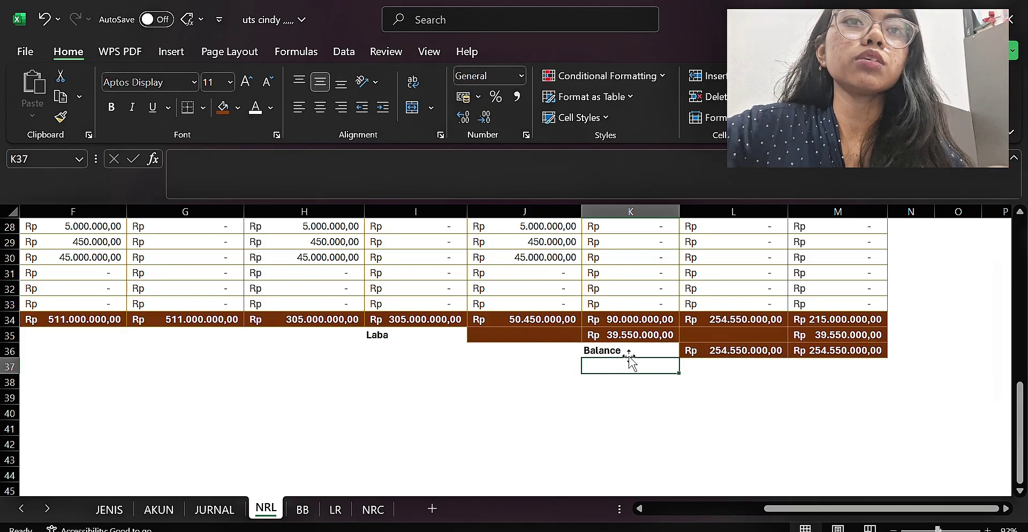
# - Review the NRL worksheet from its Neraca Lajur title down through the account rows
pyautogui.click(340, 465)
pyautogui.hotkey('ctrl', 'Up')
pyautogui.hotkey('ctrl', 'Up')
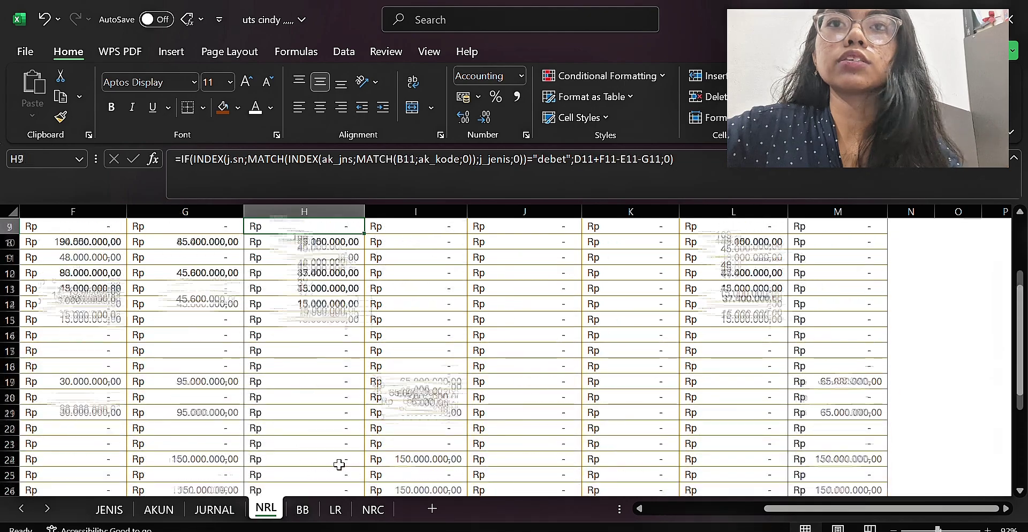
pyautogui.hotkey('ctrl', 'Up')
pyautogui.hotkey('ctrl', 'Left')
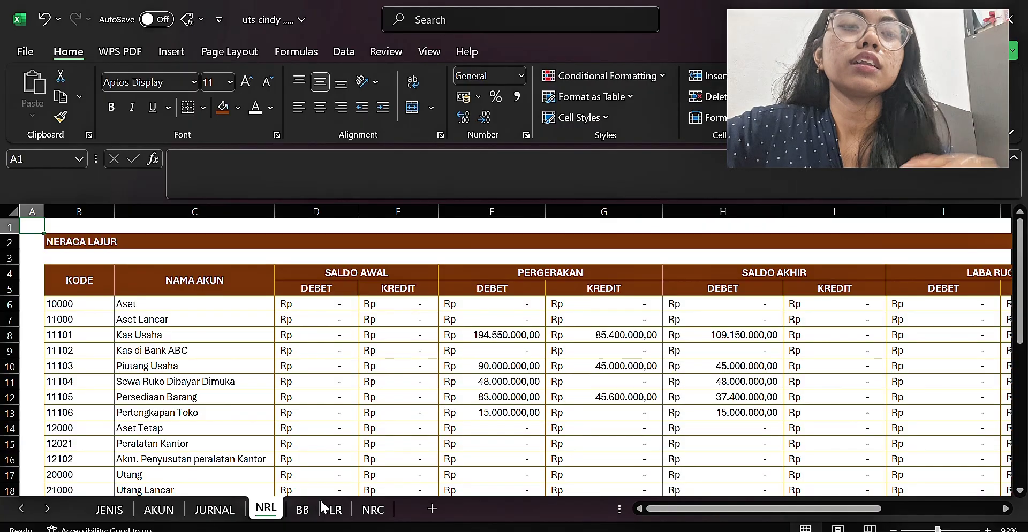
pyautogui.press('Down')
pyautogui.press('Down')
pyautogui.press('Down')
pyautogui.press('Down')
pyautogui.press('Down')
pyautogui.press('Down')
pyautogui.press('Down')
pyautogui.press('Down')
pyautogui.press('Down')
pyautogui.press('Down')
pyautogui.press('Down')
pyautogui.press('Down')
pyautogui.press('Down')
pyautogui.press('Down')
pyautogui.press('Down')
pyautogui.press('Down')
pyautogui.press('Down')
pyautogui.press('Down')
pyautogui.press('Down')
pyautogui.press('Down')
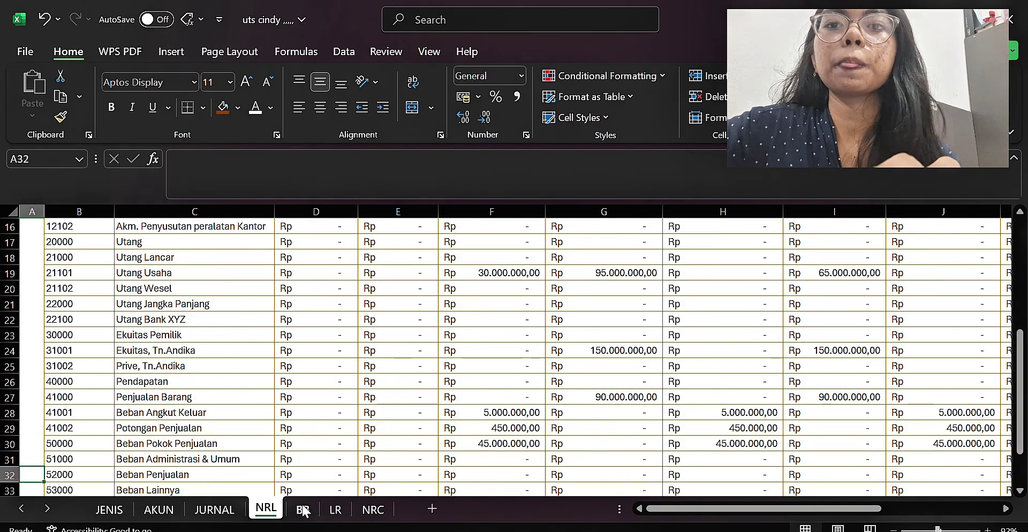
# - Open the BB sheet and look over the Buku Besar title, account fields and ledger column headings
pyautogui.click(303, 510)
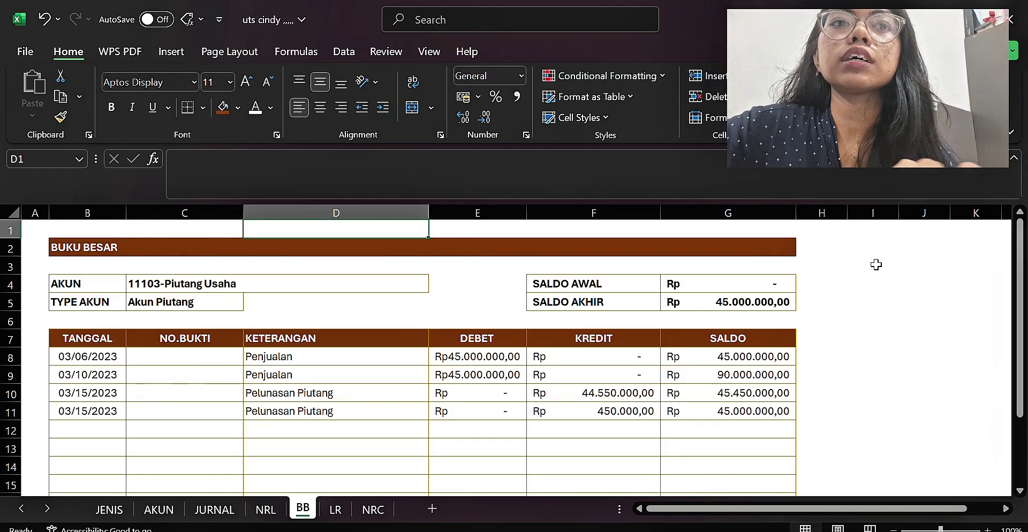
pyautogui.click(386, 338)
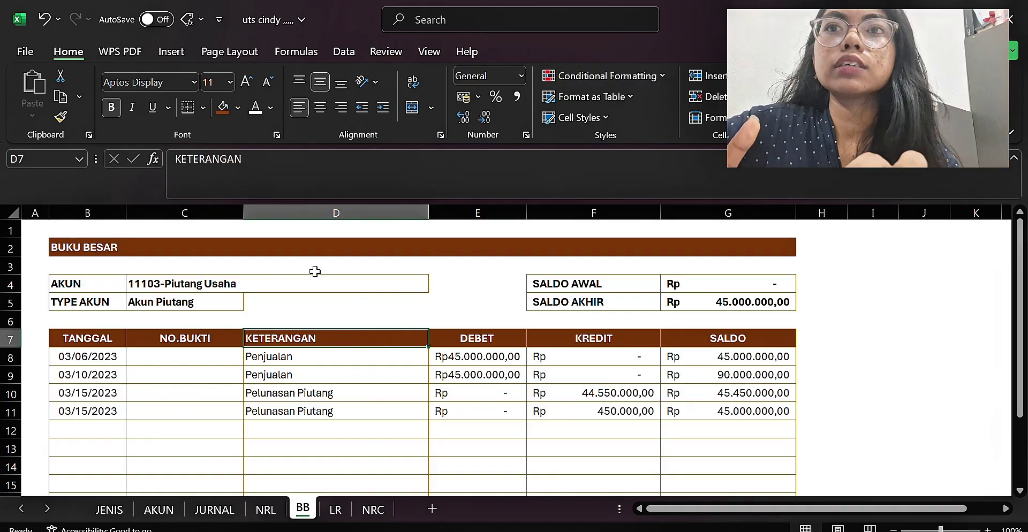
pyautogui.click(239, 248)
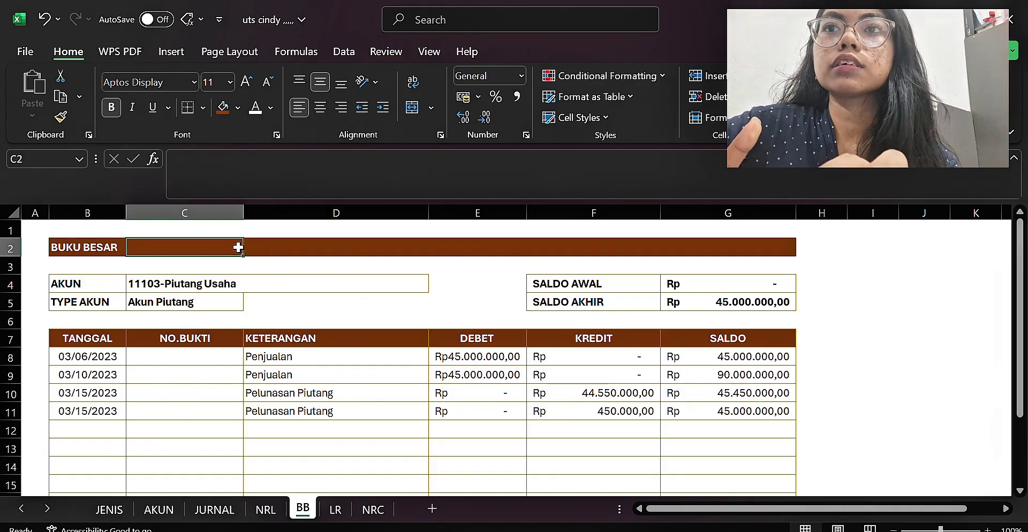
pyautogui.click(84, 242)
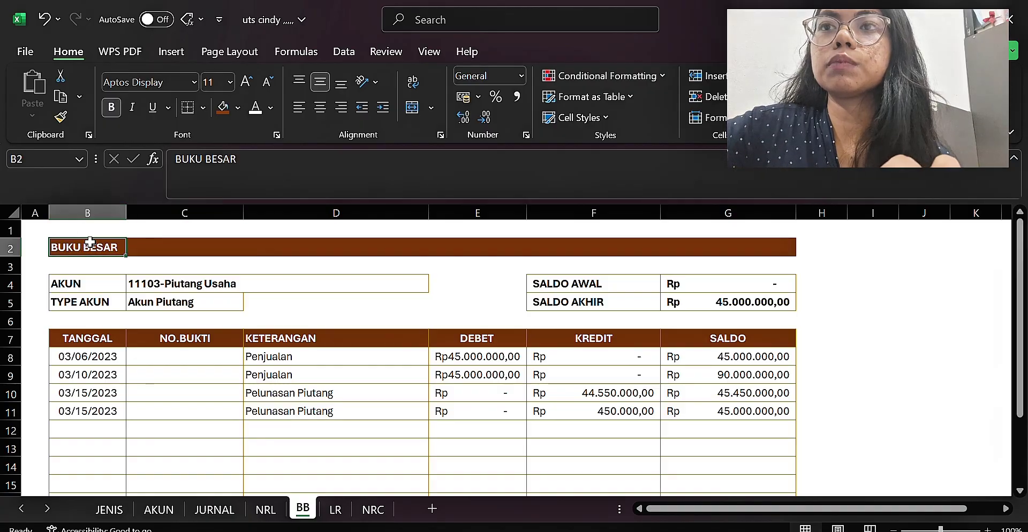
pyautogui.click(82, 288)
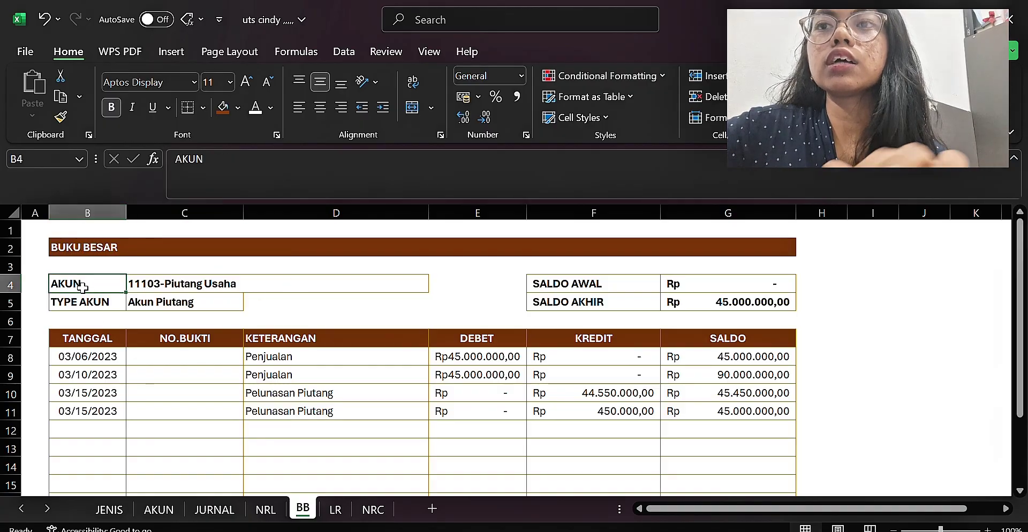
pyautogui.press('Down')
pyautogui.press('Down')
pyautogui.press('Down')
pyautogui.press('Down')
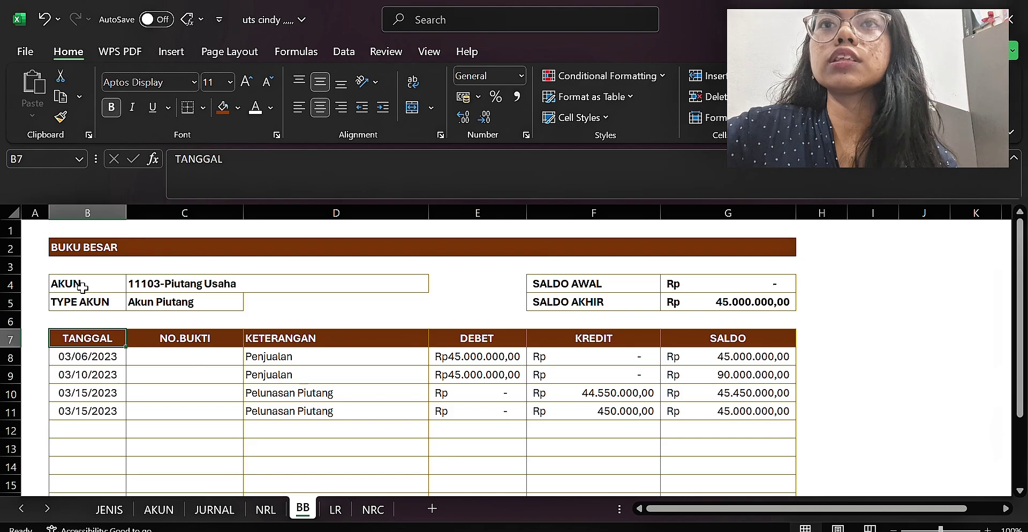
pyautogui.press('Down')
pyautogui.press('Right')
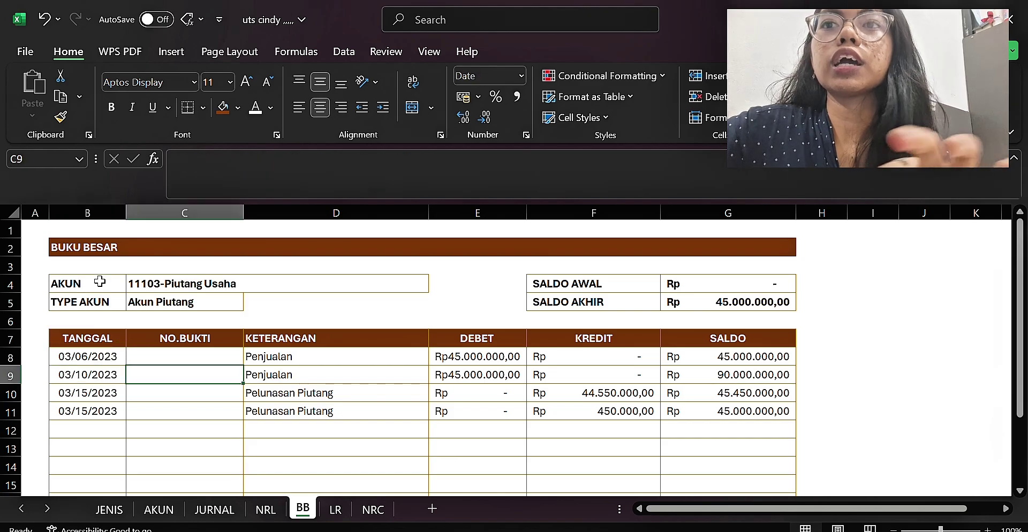
pyautogui.click(86, 282)
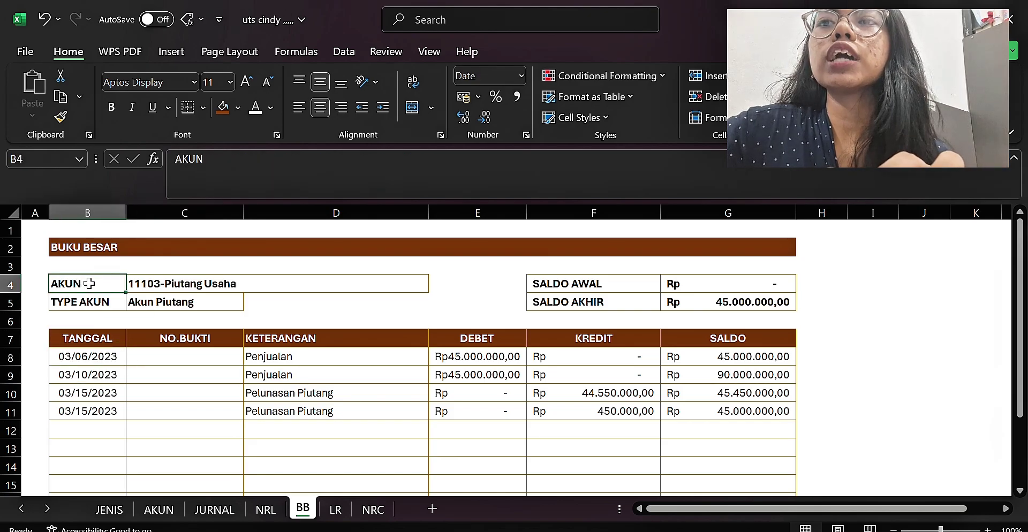
# - Set the data validation of account cell C4 to allow a List with the source =AKUN_LIST, extending it to the whole selection
pyautogui.click(178, 287)
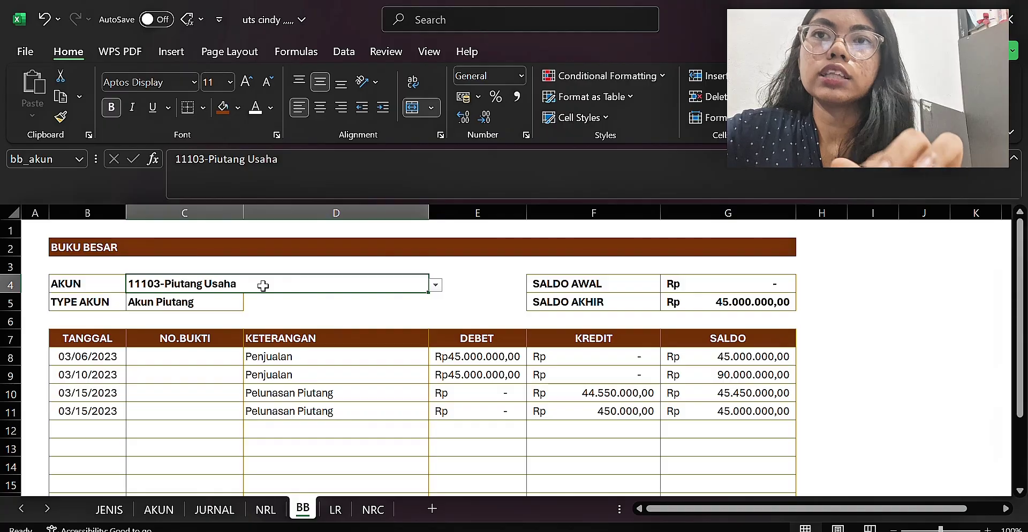
pyautogui.click(296, 300)
pyautogui.click(262, 279)
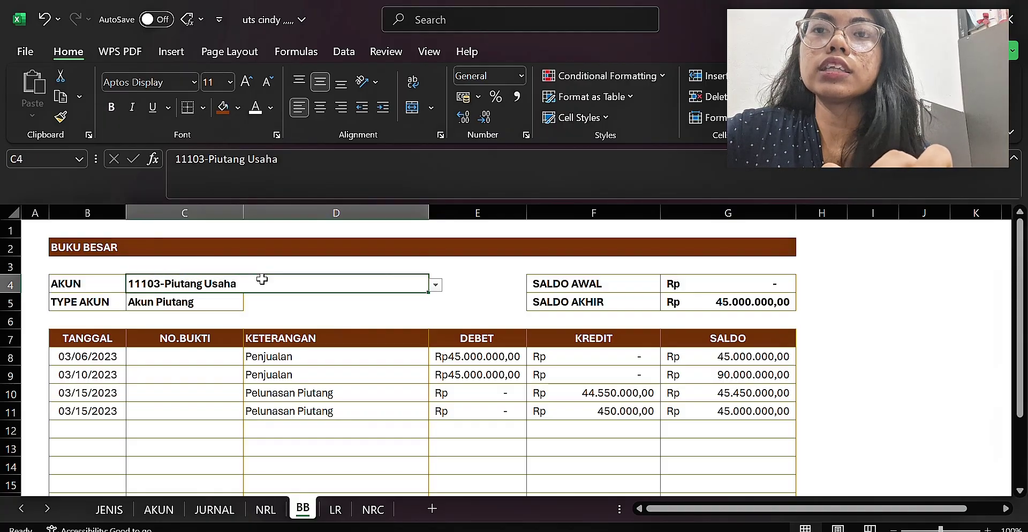
pyautogui.click(343, 51)
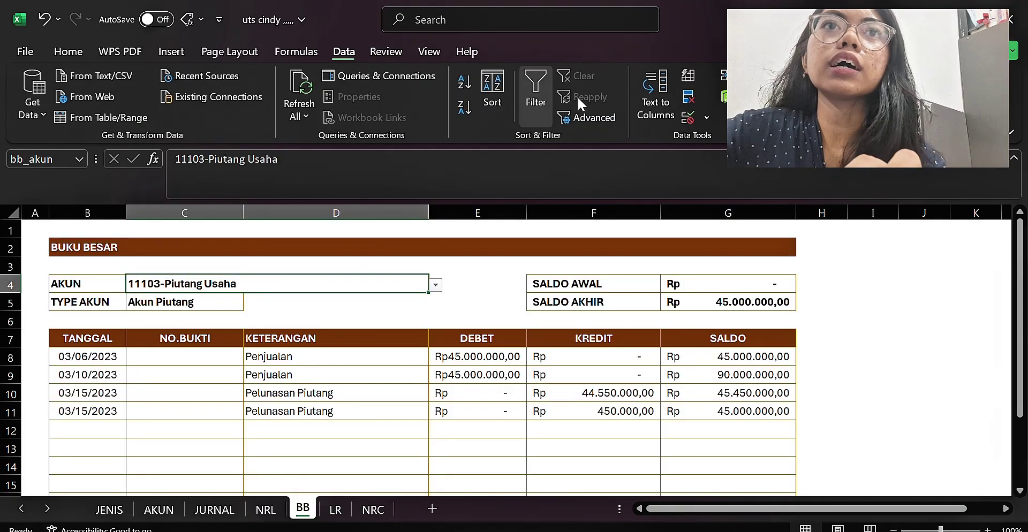
pyautogui.click(705, 118)
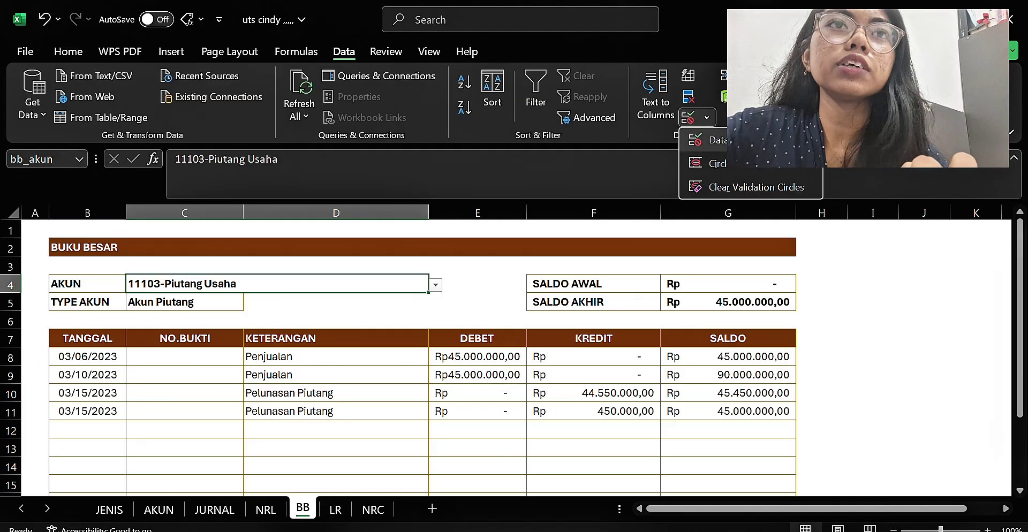
pyautogui.click(707, 140)
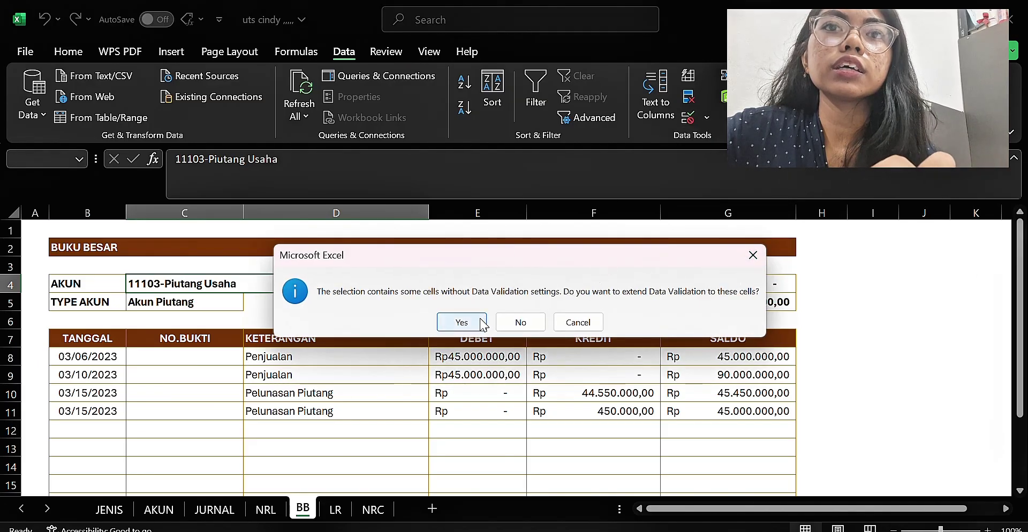
pyautogui.click(462, 323)
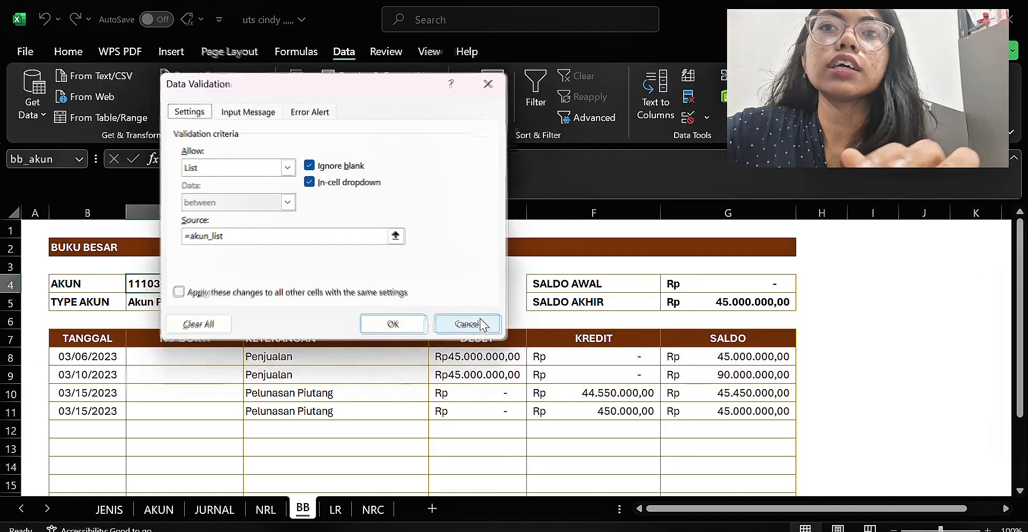
pyautogui.click(287, 169)
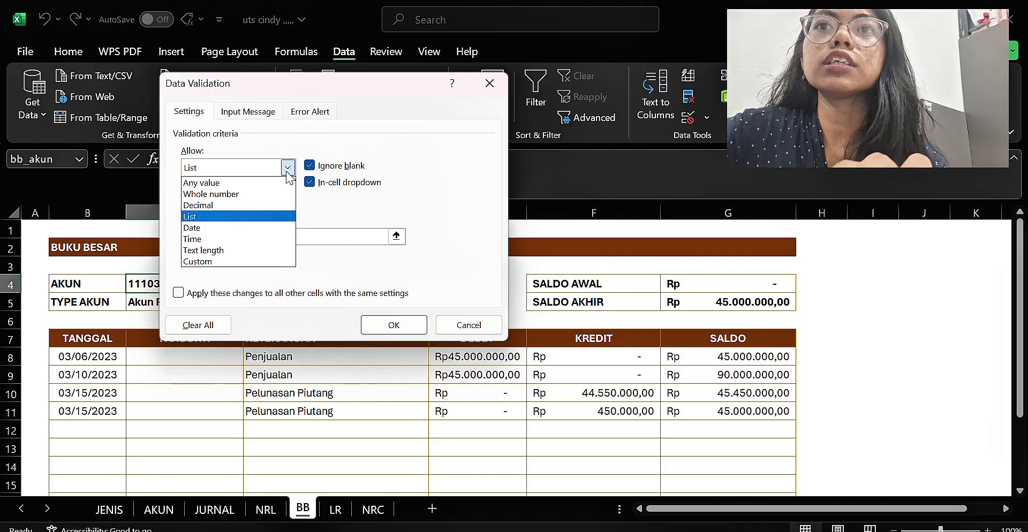
pyautogui.click(252, 215)
pyautogui.click(255, 233)
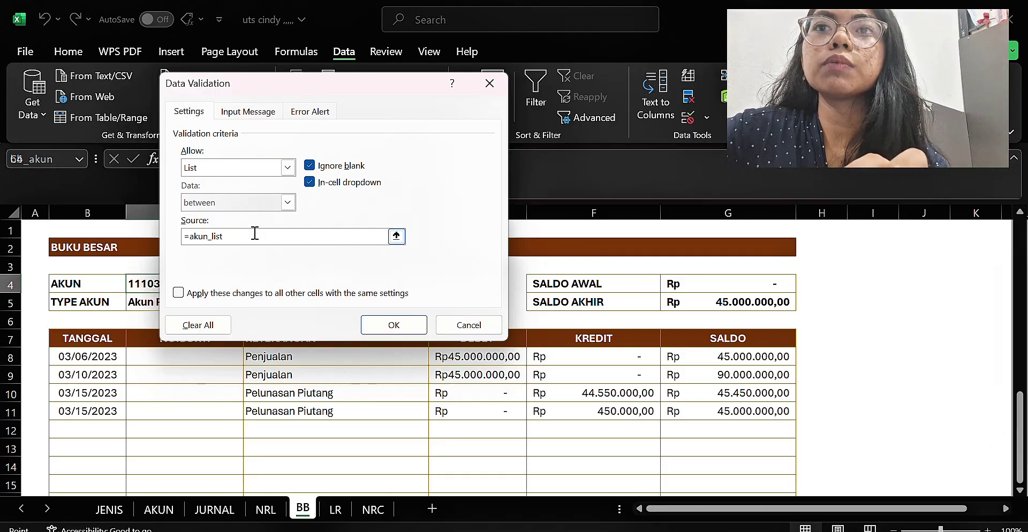
pyautogui.press('BackSpace')
pyautogui.press('BackSpace')
pyautogui.press('BackSpace')
pyautogui.press('BackSpace')
pyautogui.press('BackSpace')
pyautogui.press('BackSpace')
pyautogui.press('BackSpace')
pyautogui.press('BackSpace')
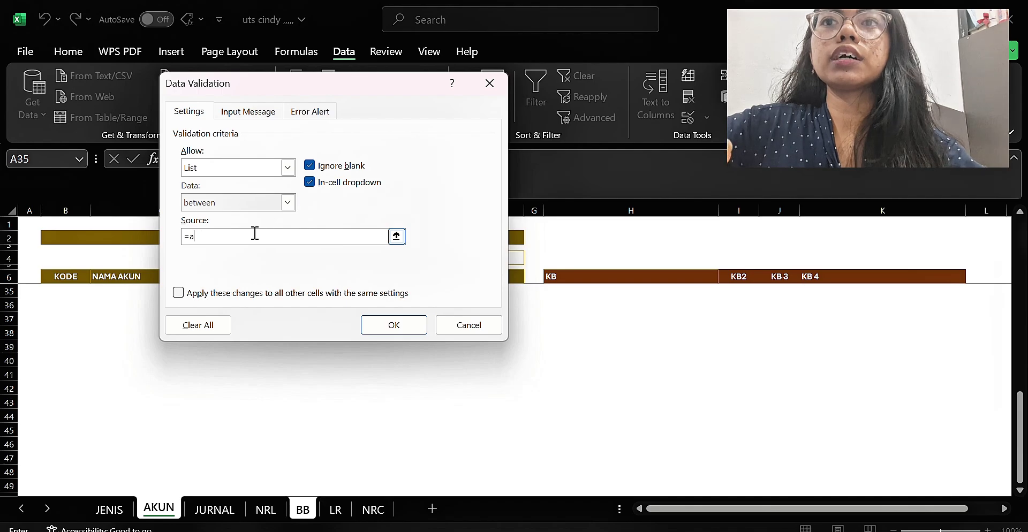
pyautogui.press('BackSpace')
pyautogui.write('AKUN')
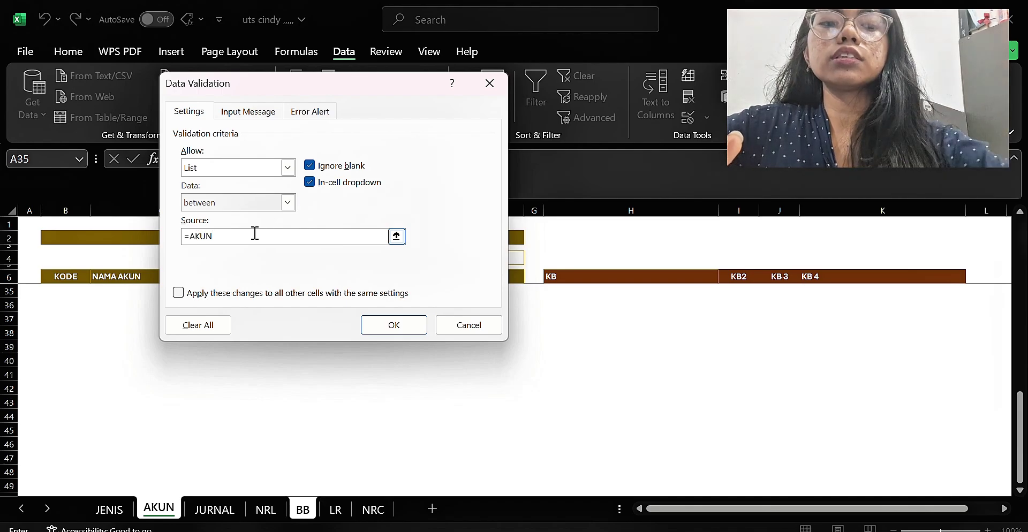
pyautogui.write('_')
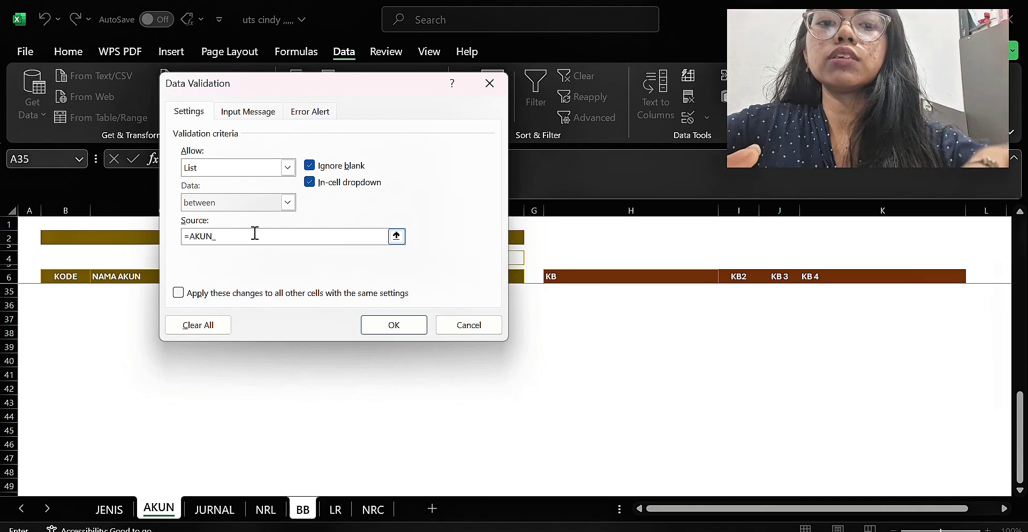
pyautogui.write('LIST')
pyautogui.press('Return')
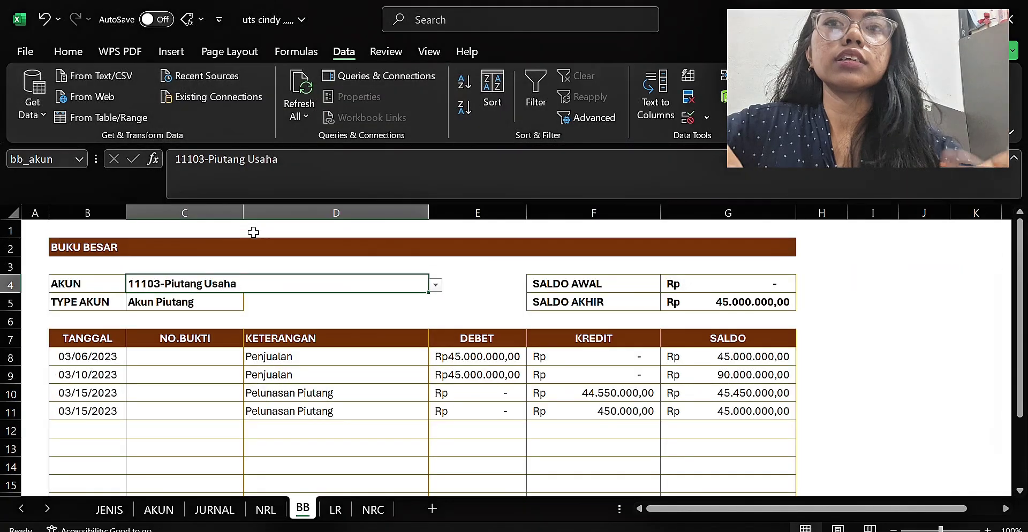
# - Browse the accounts offered by the list in C4, keeping 11103-Piutang Usaha as the chosen account
pyautogui.click(436, 287)
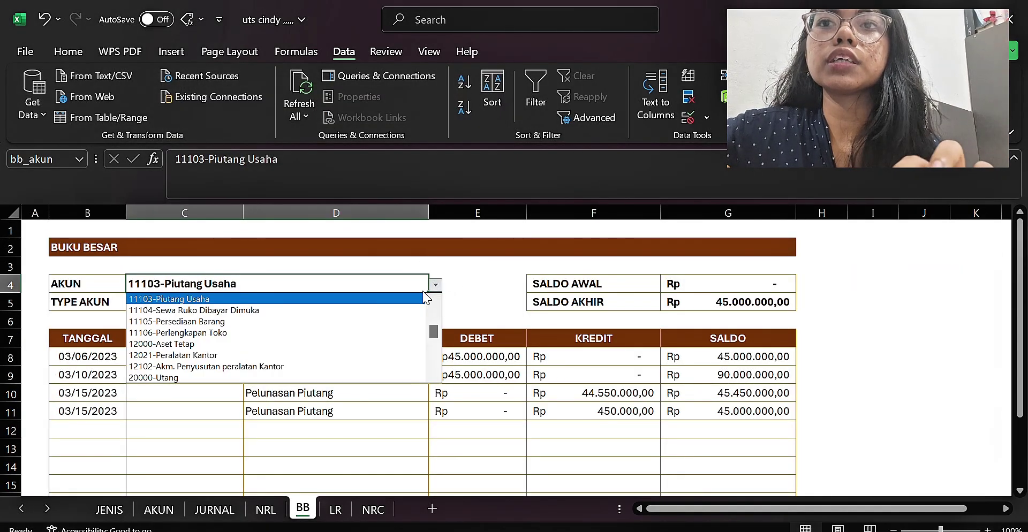
pyautogui.press('Down')
pyautogui.press('Down')
pyautogui.press('Down')
pyautogui.press('Down')
pyautogui.press('Down')
pyautogui.press('Down')
pyautogui.press('Down')
pyautogui.press('Down')
pyautogui.press('Down')
pyautogui.press('Down')
pyautogui.press('Down')
pyautogui.press('Down')
pyautogui.press('Up')
pyautogui.press('Up')
pyautogui.press('Up')
pyautogui.press('Up')
pyautogui.press('Up')
pyautogui.press('Up')
pyautogui.press('Up')
pyautogui.press('Up')
pyautogui.press('Up')
pyautogui.press('Up')
pyautogui.press('Up')
pyautogui.press('Up')
pyautogui.press('Up')
pyautogui.press('Up')
pyautogui.press('Up')
pyautogui.press('Up')
pyautogui.press('Up')
pyautogui.press('Up')
pyautogui.press('Up')
pyautogui.press('Up')
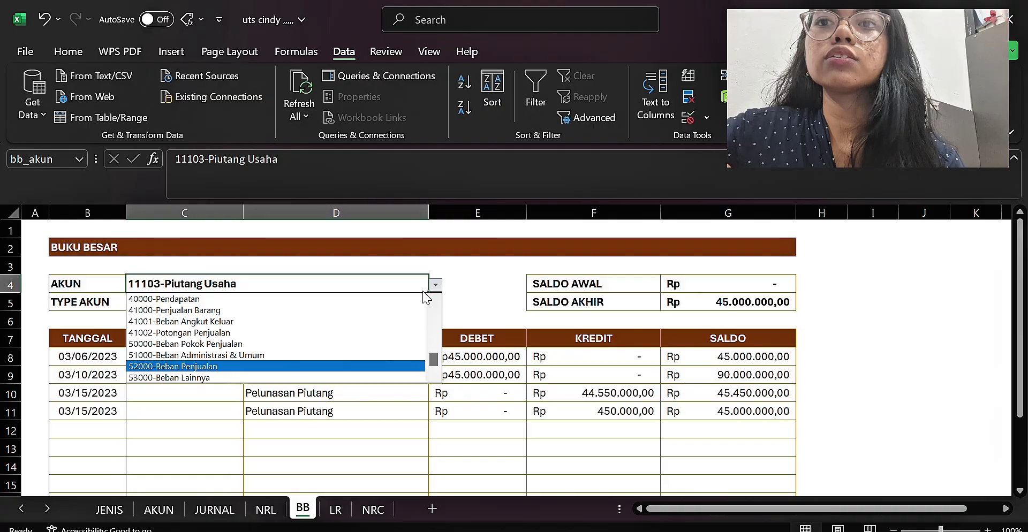
pyautogui.press('Down')
pyautogui.press('Down')
pyautogui.press('Down')
pyautogui.press('Down')
pyautogui.press('Down')
pyautogui.press('Down')
pyautogui.press('Down')
pyautogui.press('Down')
pyautogui.press('Down')
pyautogui.press('Down')
pyautogui.press('Down')
pyautogui.press('Down')
pyautogui.press('Down')
pyautogui.press('Down')
pyautogui.press('Down')
pyautogui.press('Down')
pyautogui.press('Down')
pyautogui.press('Down')
pyautogui.press('Down')
pyautogui.press('Down')
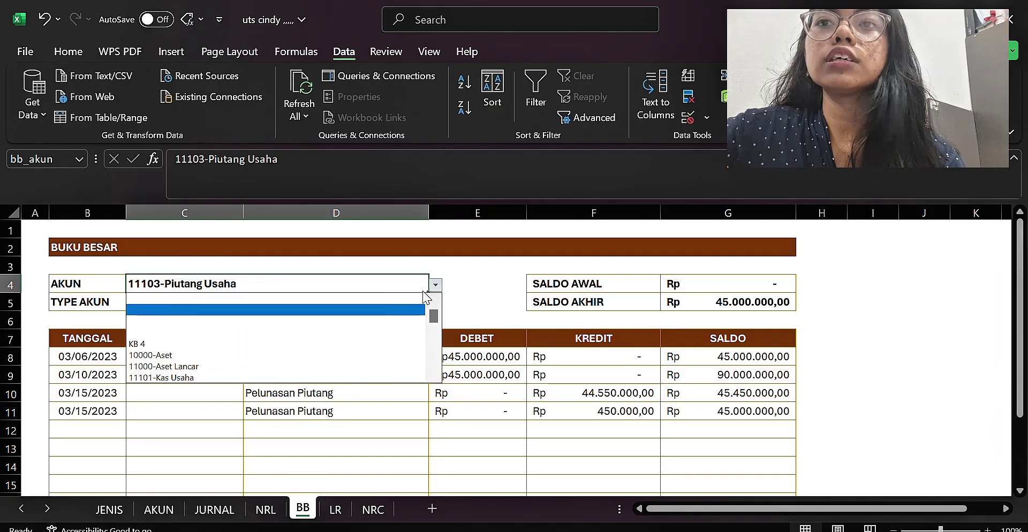
pyautogui.press('Up')
pyautogui.press('Up')
pyautogui.press('Up')
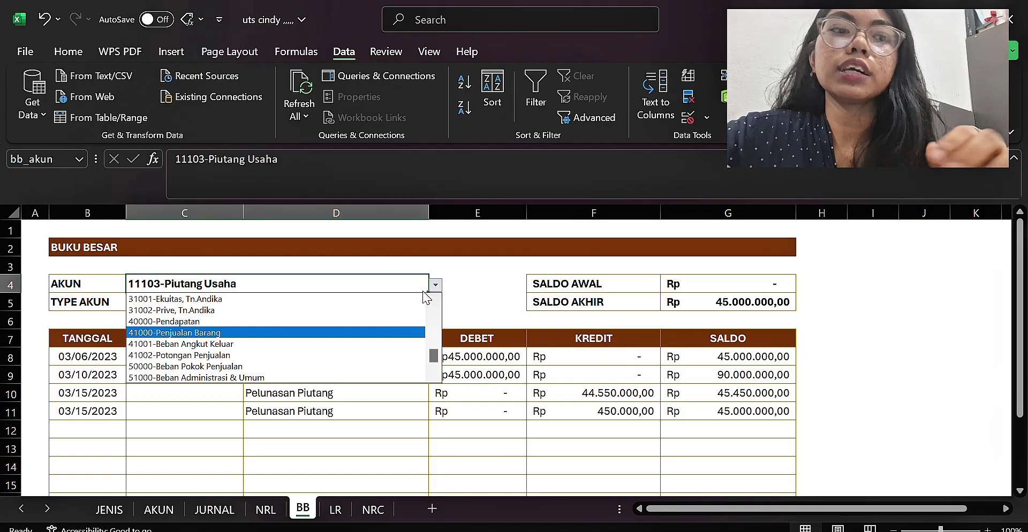
pyautogui.press('Up')
pyautogui.press('Up')
pyautogui.press('Up')
pyautogui.press('Up')
pyautogui.press('Up')
pyautogui.press('Up')
pyautogui.press('Up')
pyautogui.press('Up')
pyautogui.press('Up')
pyautogui.press('Up')
pyautogui.press('Up')
pyautogui.press('Up')
pyautogui.press('Up')
pyautogui.press('Up')
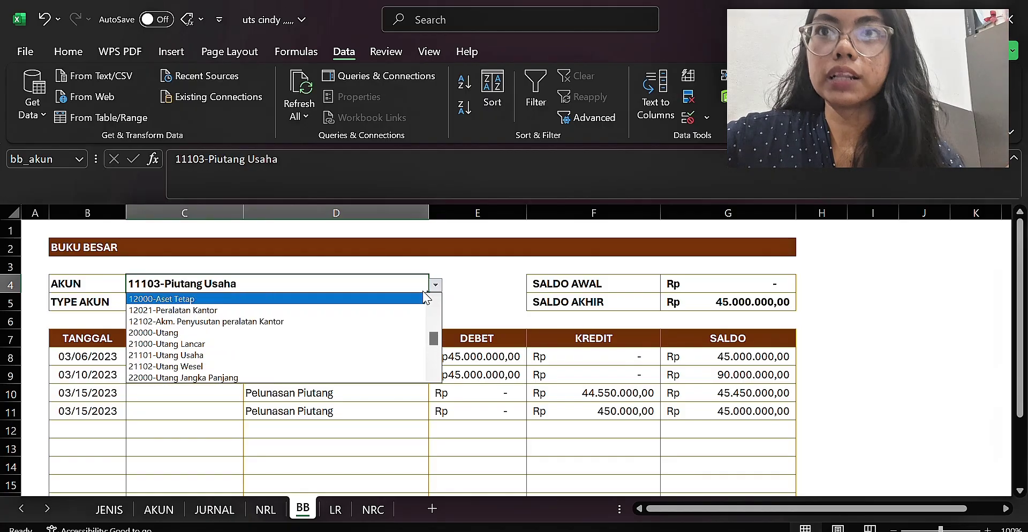
pyautogui.press('Up')
pyautogui.press('Up')
pyautogui.press('Up')
pyautogui.press('Up')
pyautogui.press('Up')
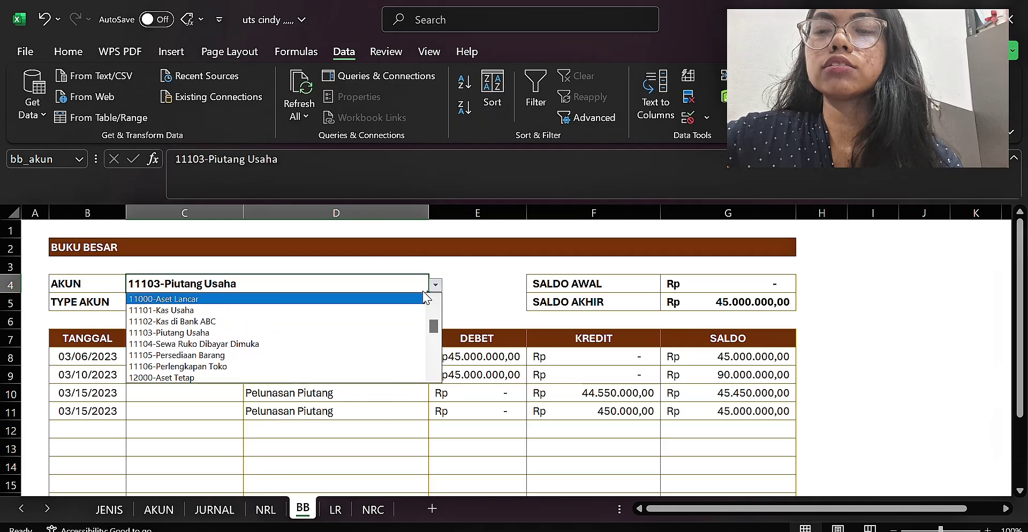
pyautogui.press('Down')
pyautogui.press('Down')
pyautogui.press('Down')
pyautogui.press('Down')
pyautogui.press('Down')
pyautogui.press('Down')
pyautogui.press('Down')
pyautogui.press('Down')
pyautogui.press('Down')
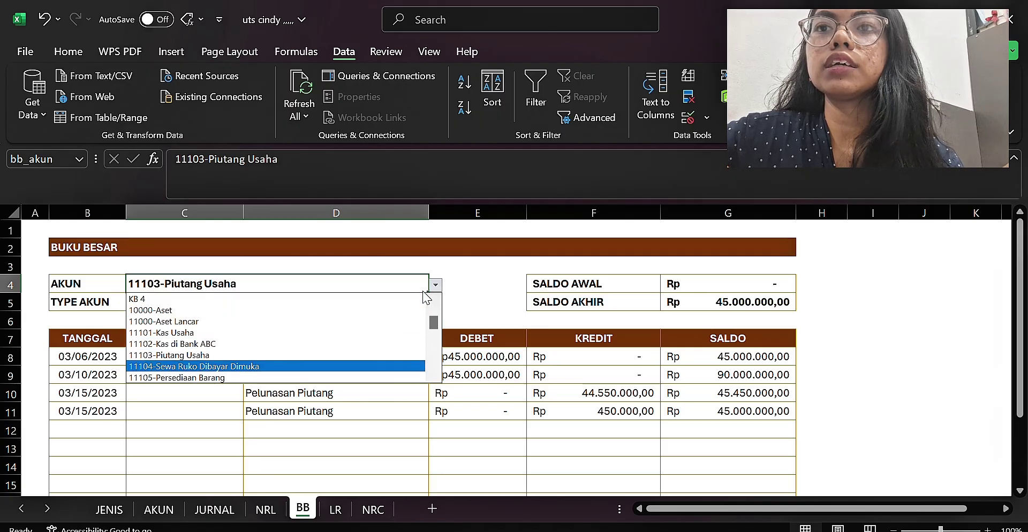
pyautogui.press('Up')
pyautogui.press('Up')
pyautogui.press('Up')
pyautogui.press('Up')
pyautogui.press('Return')
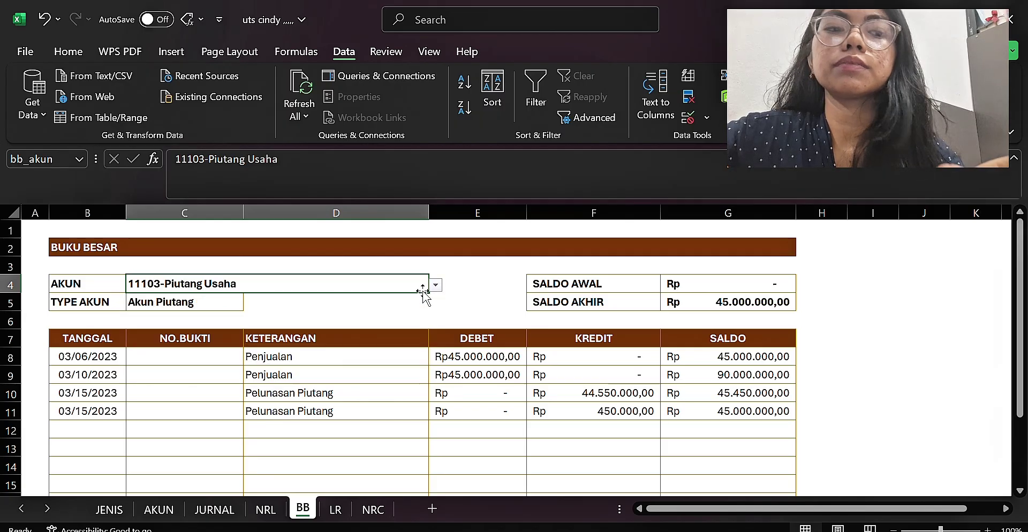
# - Inspect the TYPE AKUN formula in C5 that looks up the account type with IFERROR, INDEX and MATCH, leaving it as it is
pyautogui.doubleClick(151, 302)
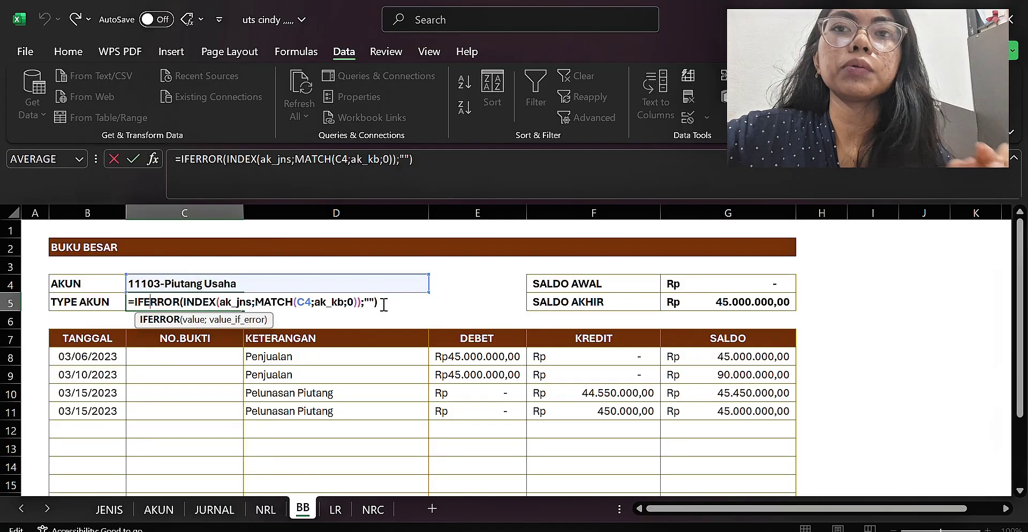
pyautogui.press('Return')
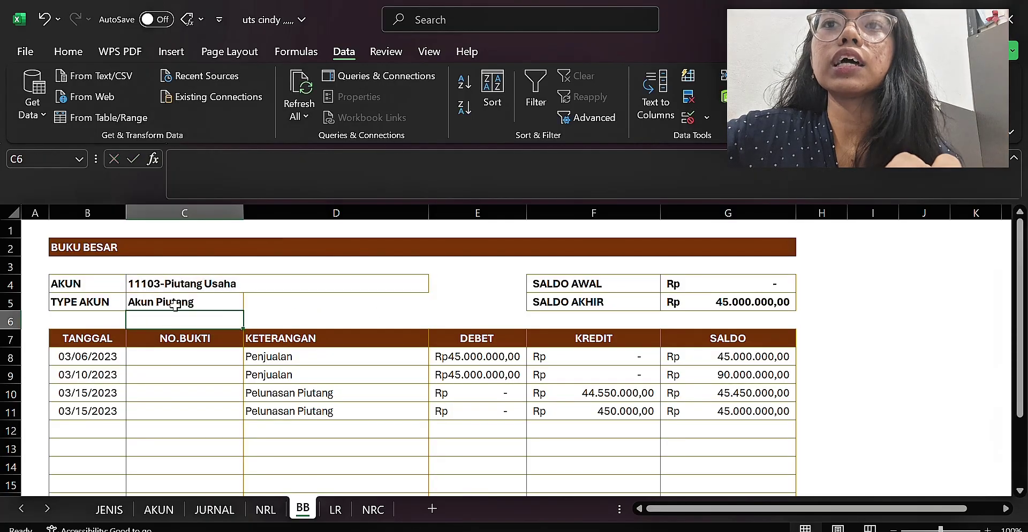
pyautogui.click(151, 298)
# - Switch the account in C4 to 11104-Sewa Ruko Dibayar Dimuka to test the type lookup, and return it to 11103-Piutang Usaha
pyautogui.click(265, 284)
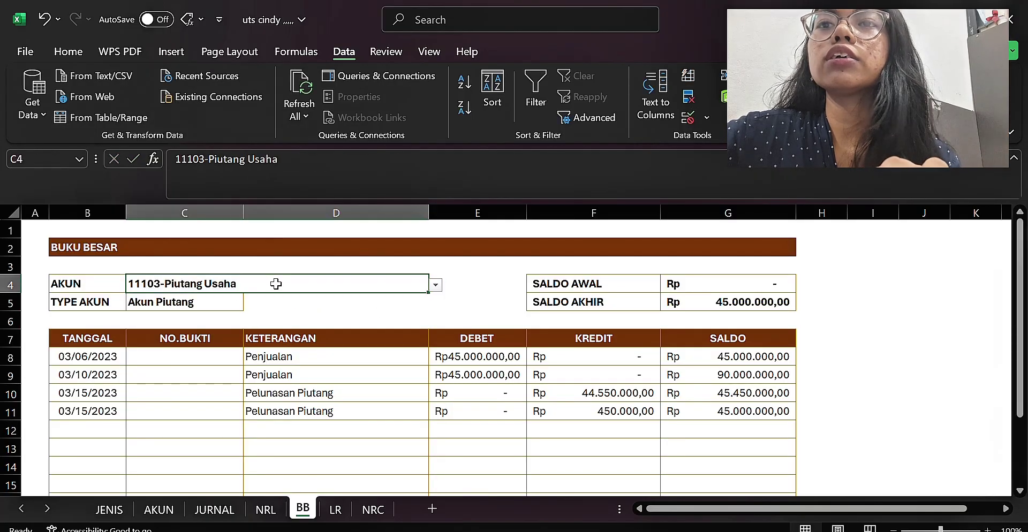
pyautogui.click(435, 287)
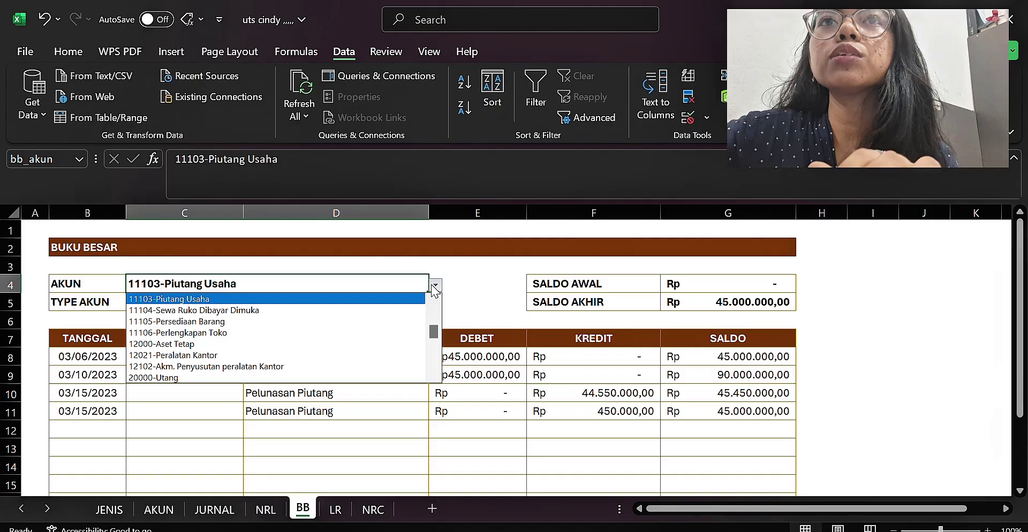
pyautogui.click(381, 310)
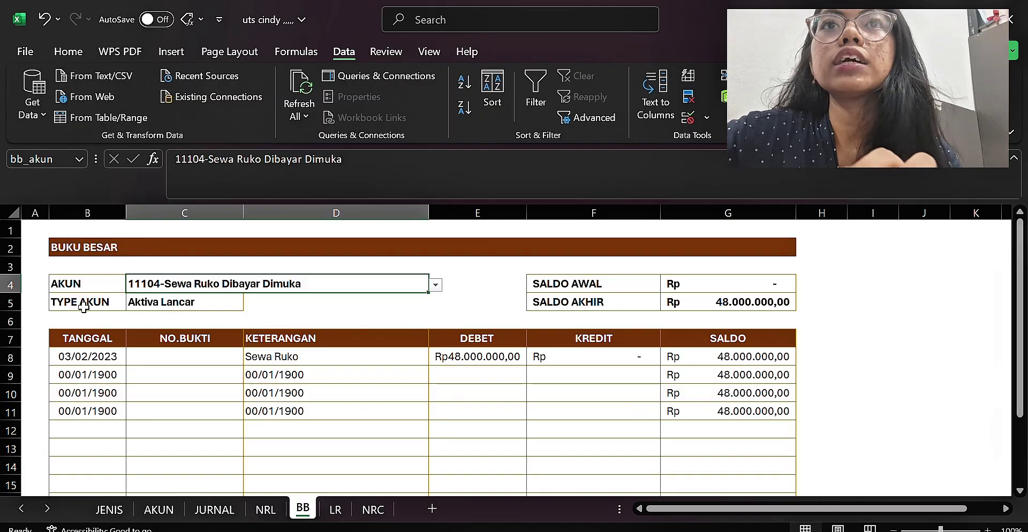
pyautogui.click(436, 284)
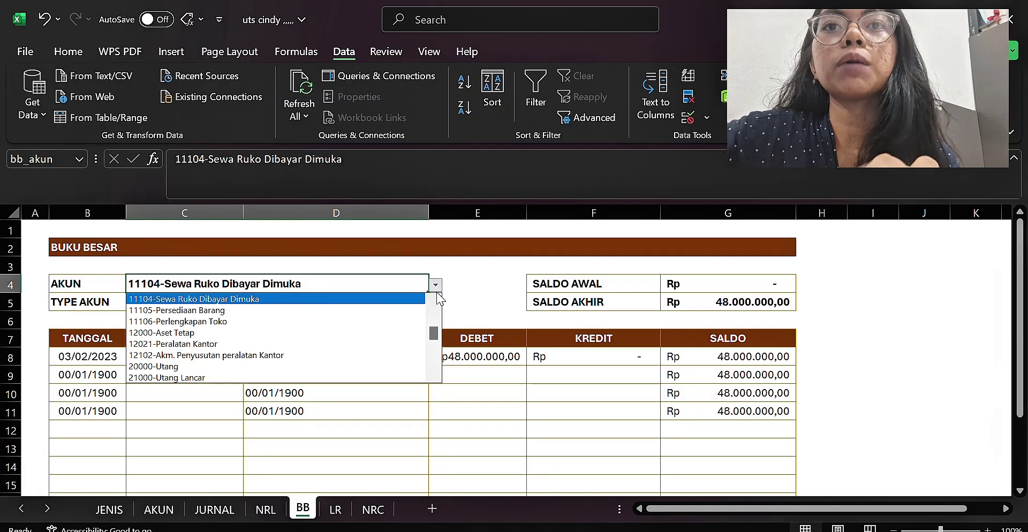
pyautogui.press('Up')
pyautogui.press('Up')
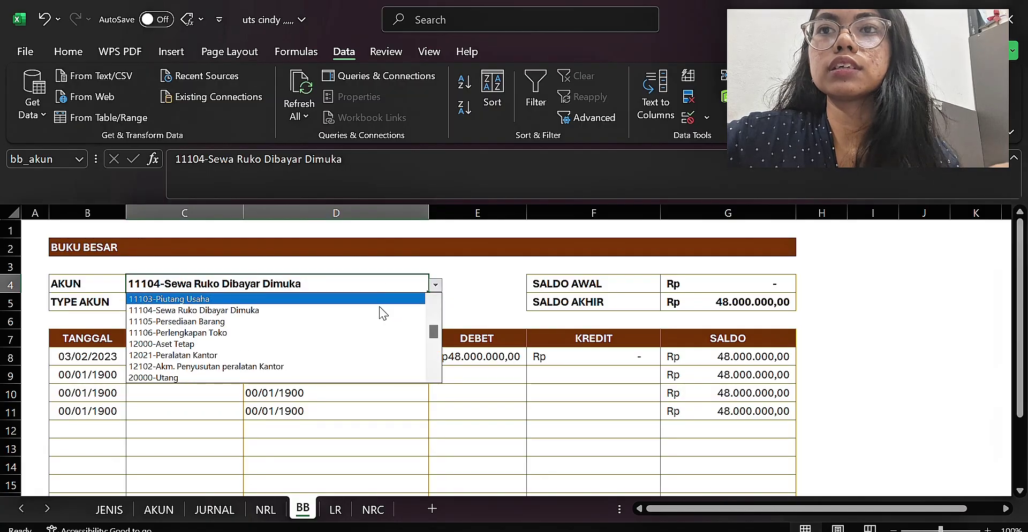
pyautogui.press('Return')
# - Open the SALDO AWAL formula in G4 and examine its IF logical test, which compares the account type's normal balance with "Debet"
pyautogui.doubleClick(698, 282)
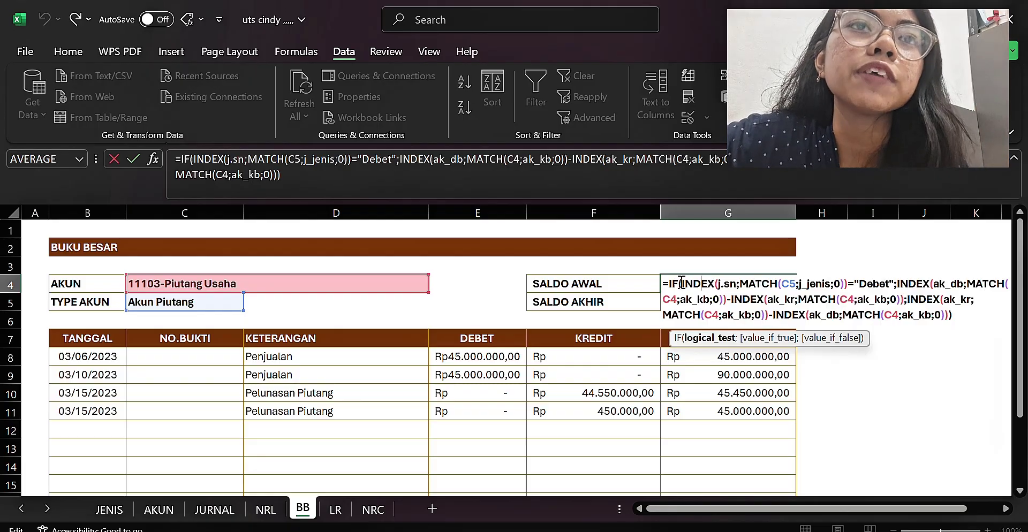
pyautogui.press('Right')
pyautogui.press('Right')
pyautogui.press('Right')
pyautogui.press('Right')
pyautogui.press('Right')
pyautogui.press('Right')
pyautogui.press('Right')
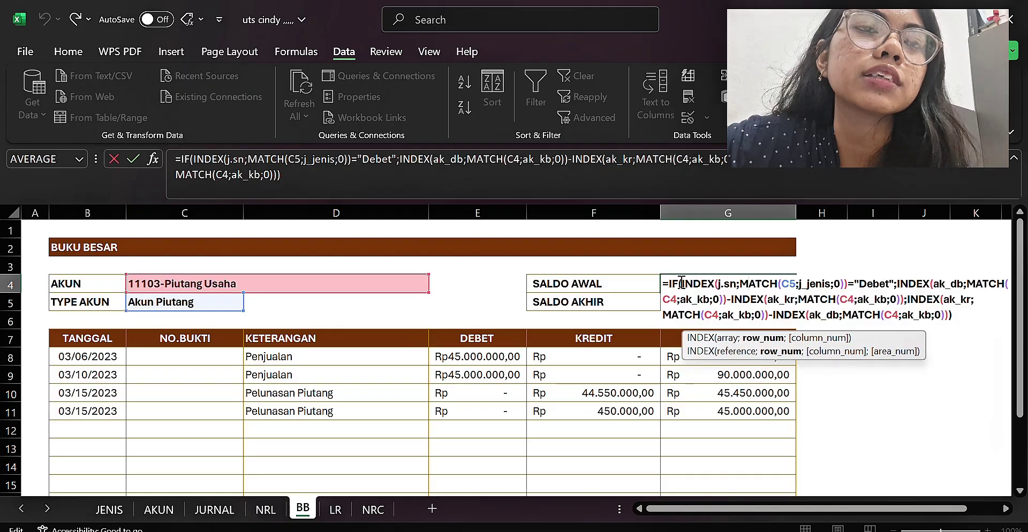
pyautogui.press('Right')
pyautogui.press('Right')
pyautogui.press('Right')
pyautogui.press('Right')
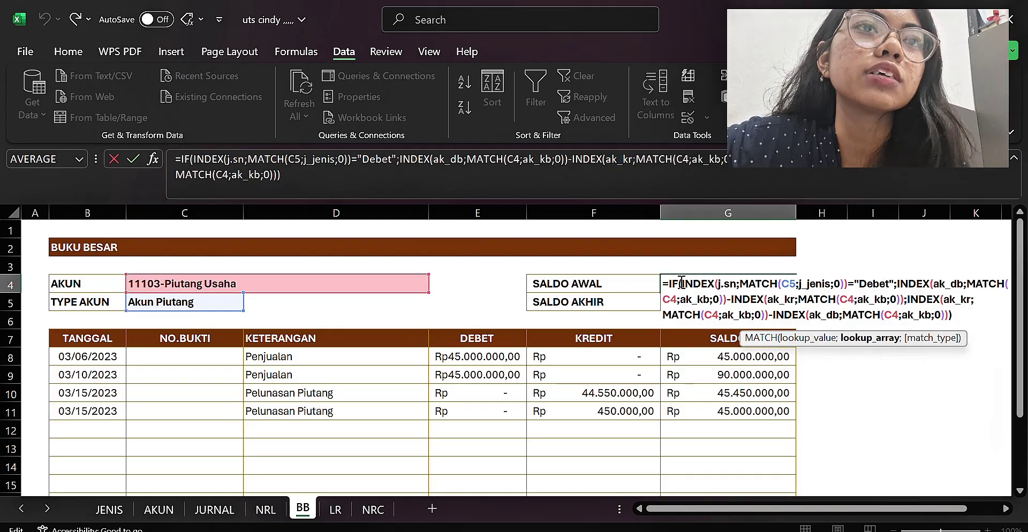
pyautogui.press('Right')
pyautogui.press('Right')
pyautogui.press('Right')
pyautogui.click(681, 282)
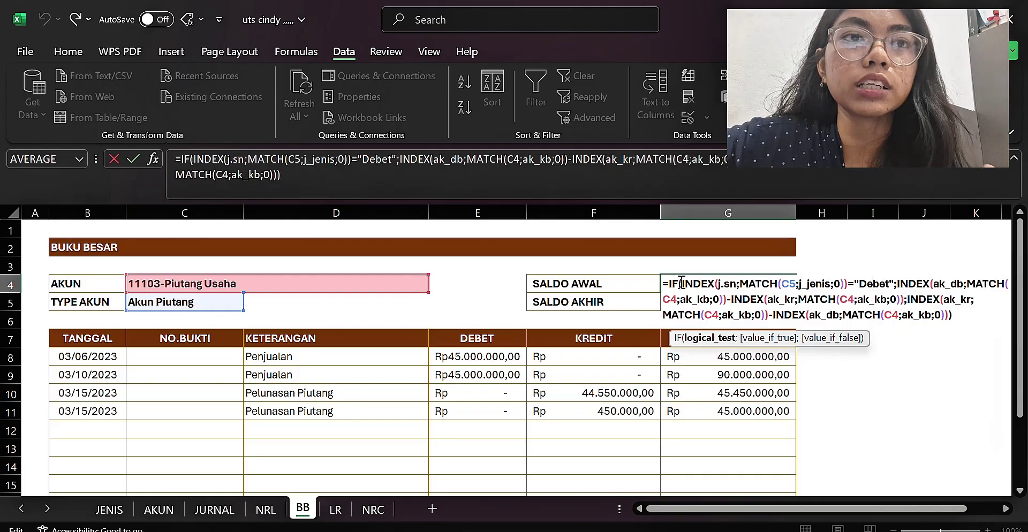
pyautogui.press('Right')
pyautogui.press('Right')
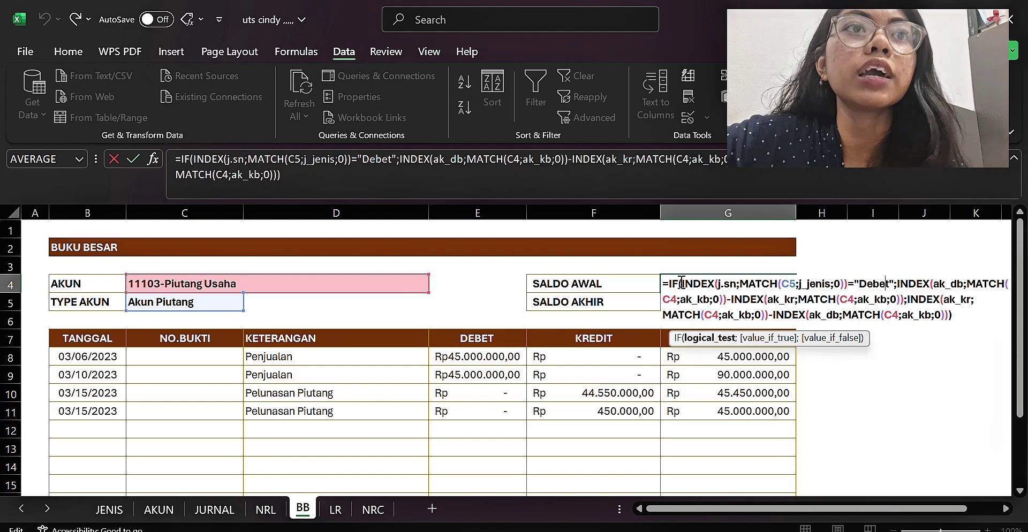
pyautogui.press('Right')
pyautogui.press('Right')
pyautogui.press('Right')
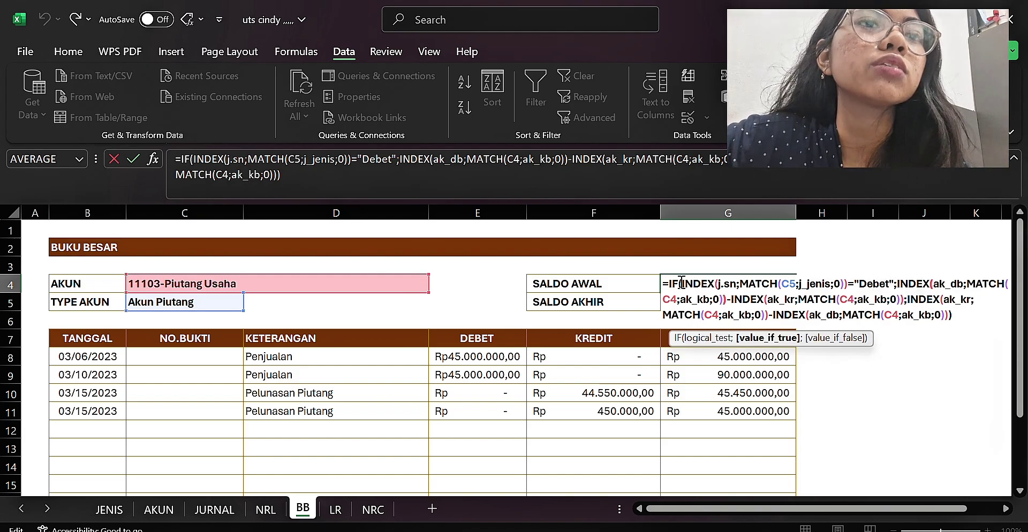
# - Examine the value-if-true part of the G4 formula, covering the ak_db lookup minus the ak_kr lookup
pyautogui.press('Right')
pyautogui.press('Right')
pyautogui.press('Right')
pyautogui.press('Right')
pyautogui.press('Right')
pyautogui.press('Right')
pyautogui.press('Right')
pyautogui.press('Right')
pyautogui.press('Right')
pyautogui.press('Right')
pyautogui.press('Right')
pyautogui.press('Right')
pyautogui.press('Right')
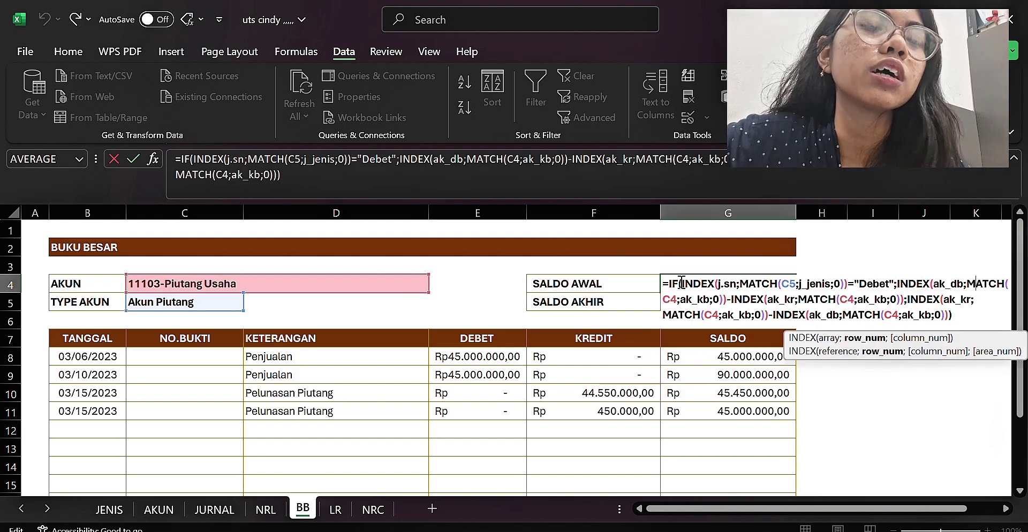
pyautogui.press('Right')
pyautogui.press('Right')
pyautogui.press('Right')
pyautogui.press('Right')
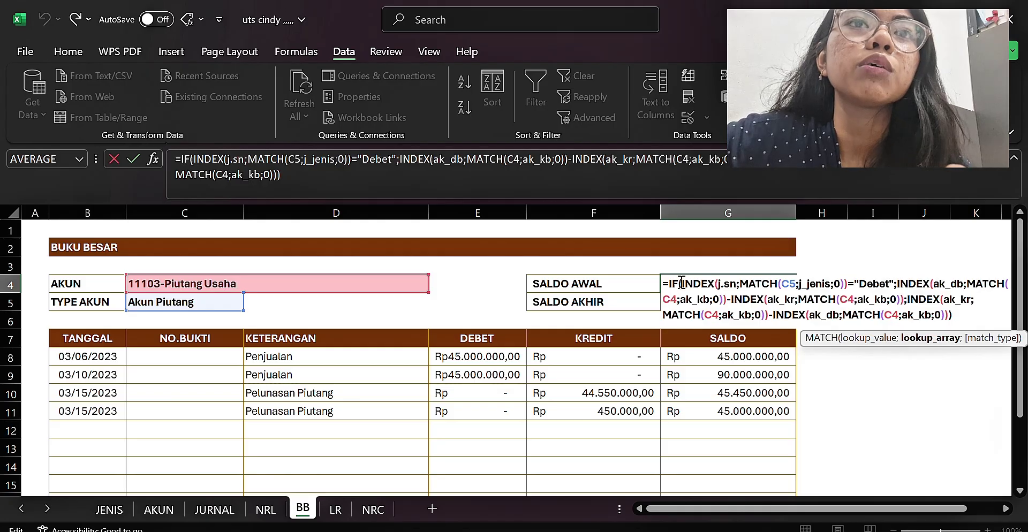
pyautogui.press('Right')
pyautogui.press('Right')
pyautogui.press('Right')
pyautogui.press('Right')
pyautogui.press('Right')
pyautogui.press('Right')
pyautogui.press('Right')
pyautogui.press('Right')
pyautogui.press('Right')
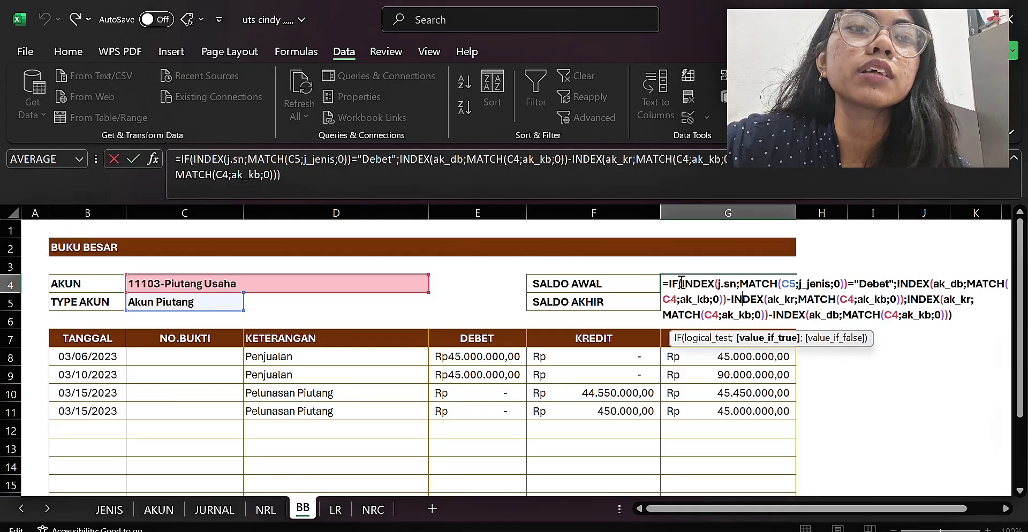
pyautogui.press('Right')
pyautogui.press('Right')
pyautogui.press('Right')
pyautogui.press('Right')
pyautogui.press('Right')
pyautogui.press('Right')
pyautogui.press('Right')
pyautogui.press('Right')
pyautogui.press('Right')
pyautogui.press('Right')
pyautogui.press('Right')
pyautogui.press('Right')
pyautogui.press('Right')
pyautogui.press('Right')
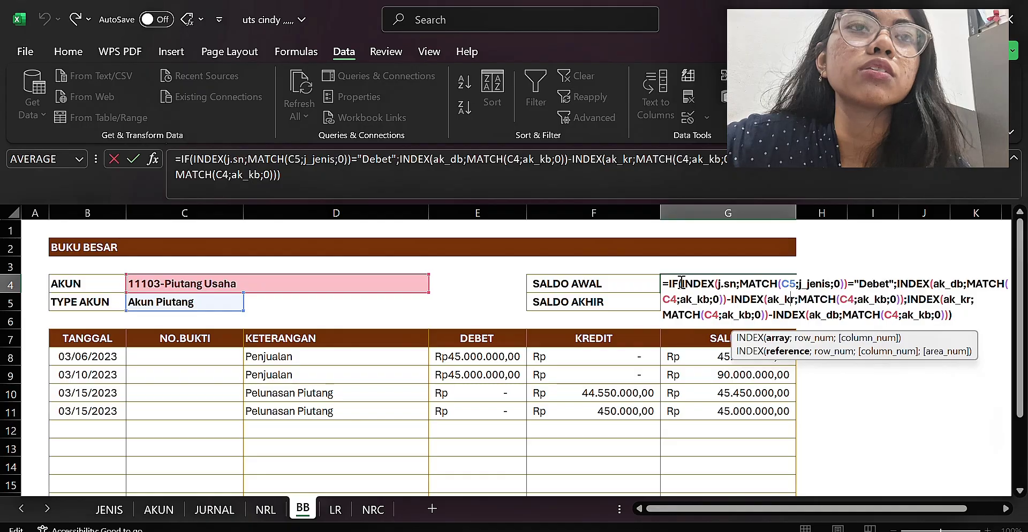
pyautogui.press('Right')
pyautogui.press('Right')
pyautogui.press('Right')
pyautogui.press('Right')
pyautogui.press('Right')
pyautogui.press('Right')
pyautogui.press('Right')
pyautogui.press('Right')
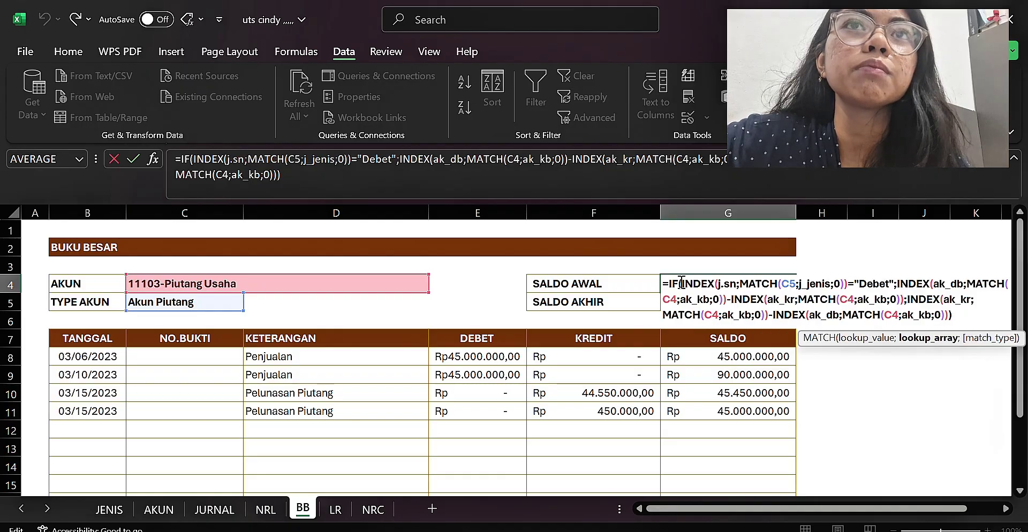
pyautogui.press('Right')
pyautogui.press('Right')
pyautogui.press('Right')
pyautogui.press('Right')
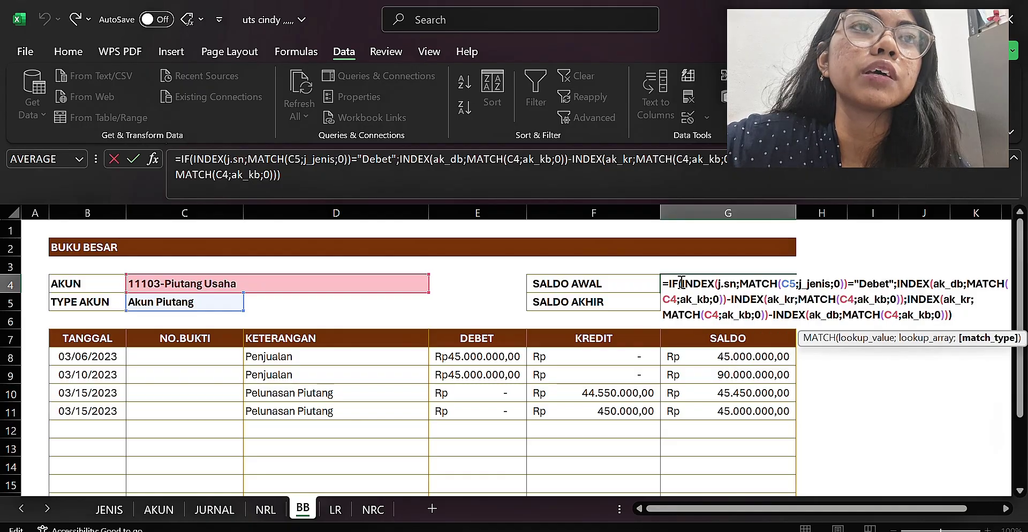
# - Examine the value-if-false part of the G4 formula, covering ak_kr minus ak_db, and close the formula unchanged
pyautogui.press('Right')
pyautogui.press('Right')
pyautogui.press('Right')
pyautogui.press('Right')
pyautogui.press('Right')
pyautogui.press('Right')
pyautogui.press('Right')
pyautogui.press('Right')
pyautogui.press('Right')
pyautogui.press('Right')
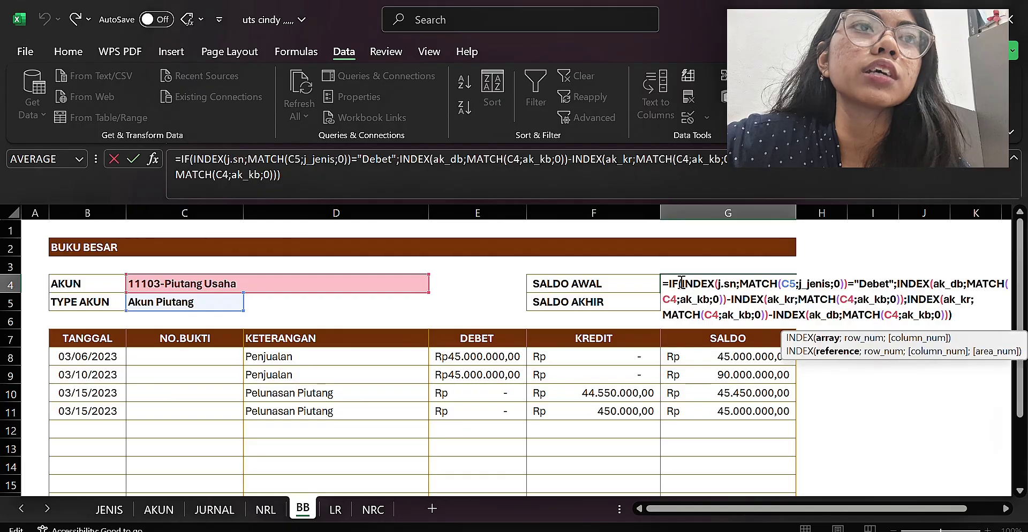
pyautogui.press('Right')
pyautogui.press('Right')
pyautogui.press('Right')
pyautogui.press('Right')
pyautogui.press('Right')
pyautogui.press('Right')
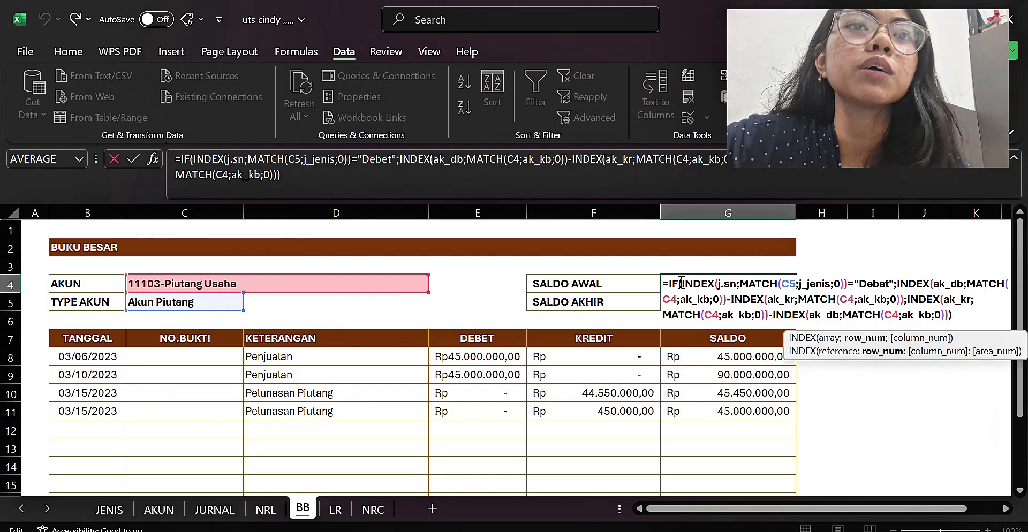
pyautogui.press('Right')
pyautogui.press('Right')
pyautogui.press('Right')
pyautogui.press('Right')
pyautogui.press('Right')
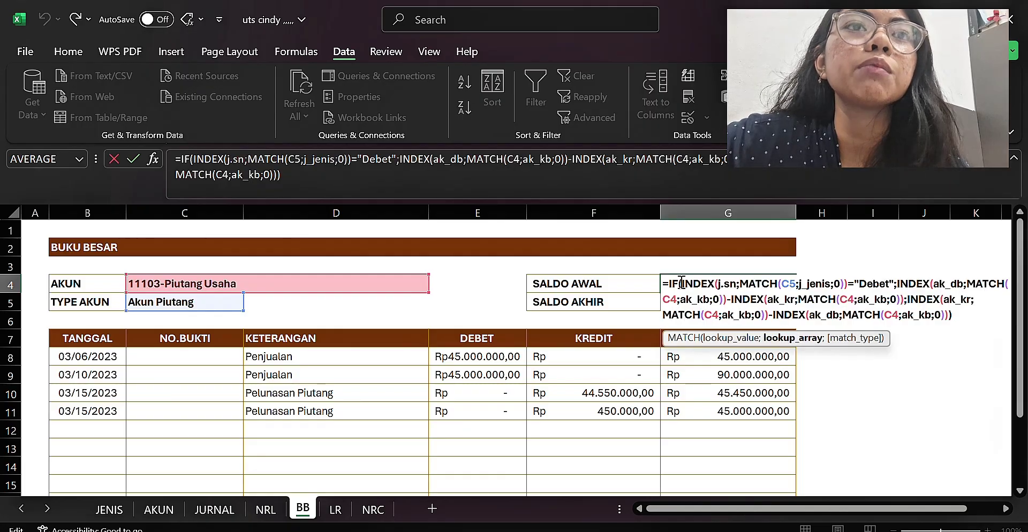
pyautogui.press('Right')
pyautogui.press('Right')
pyautogui.press('Right')
pyautogui.press('Right')
pyautogui.press('Right')
pyautogui.press('Right')
pyautogui.press('Right')
pyautogui.press('Right')
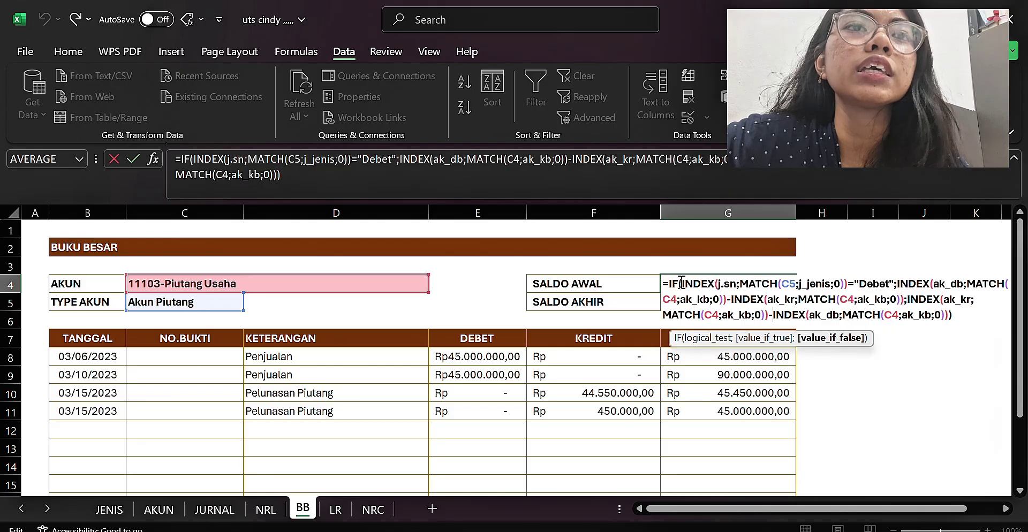
pyautogui.press('Right')
pyautogui.press('Right')
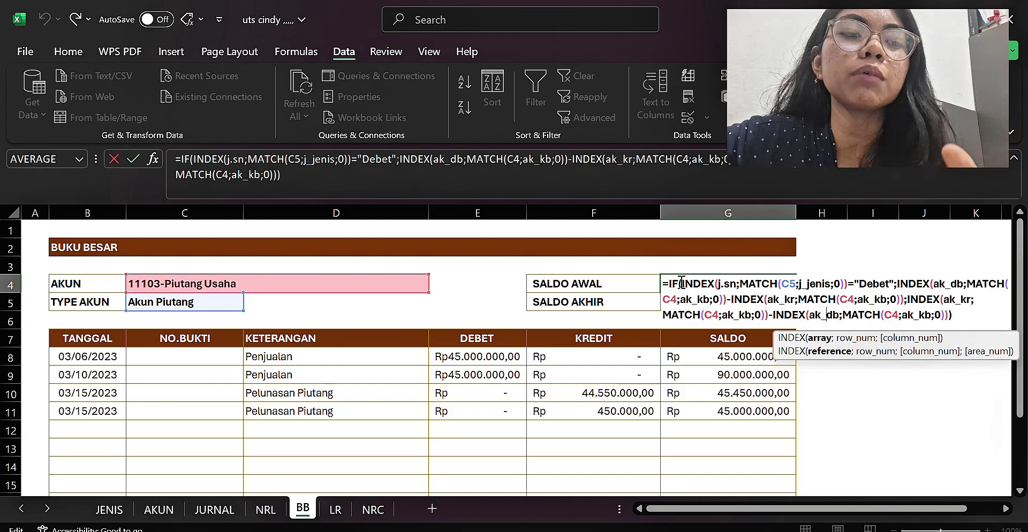
pyautogui.press('Return')
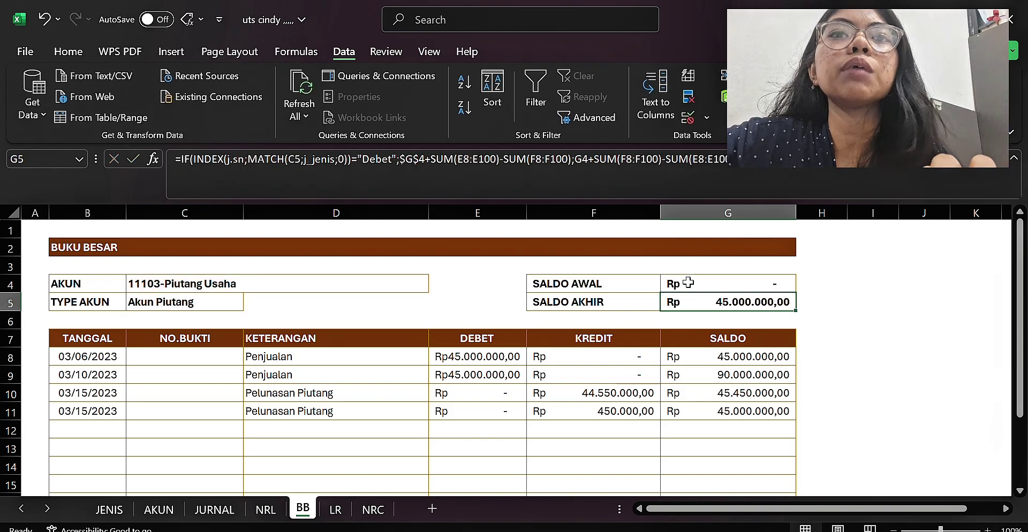
# - Compare the SALDO AWAL formula in G4 with the SALDO AKHIR formula in G5
pyautogui.click(687, 281)
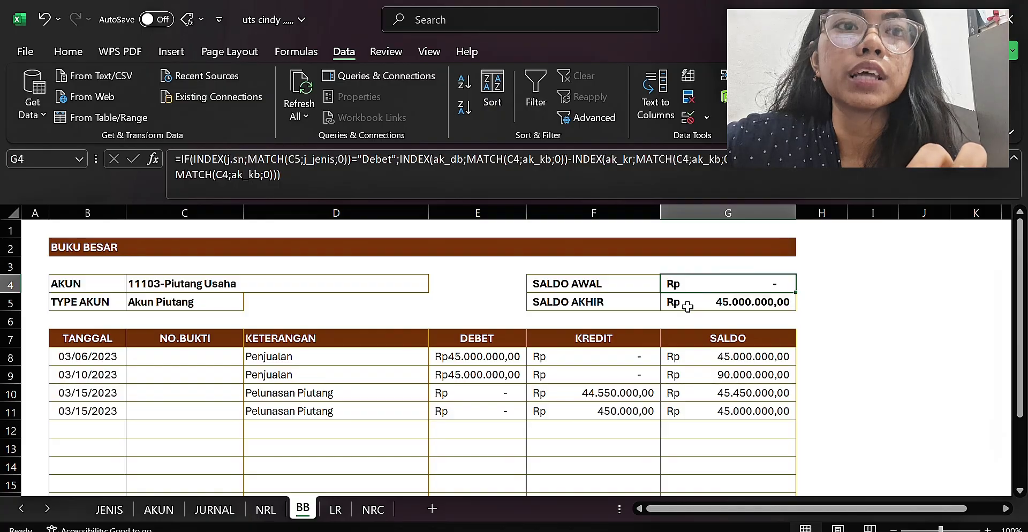
pyautogui.click(687, 307)
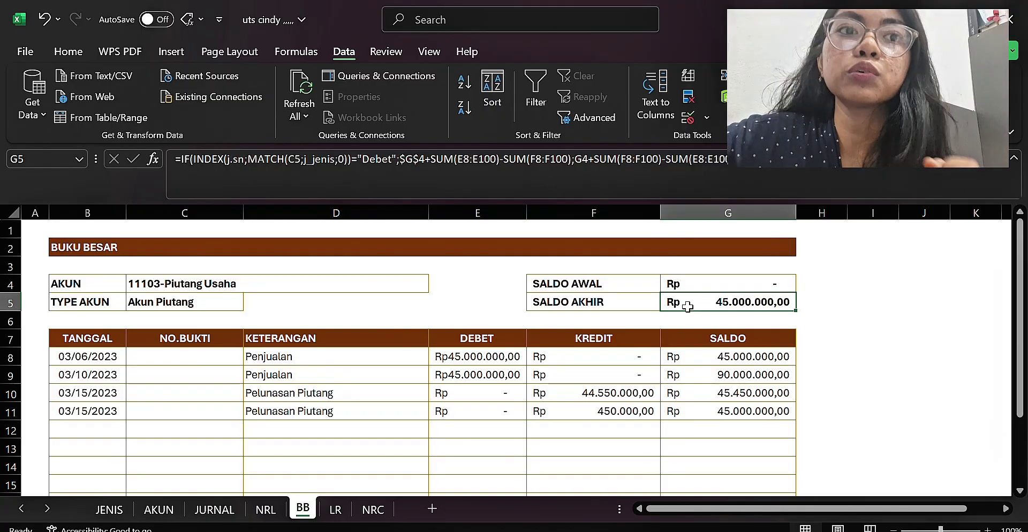
pyautogui.click(576, 301)
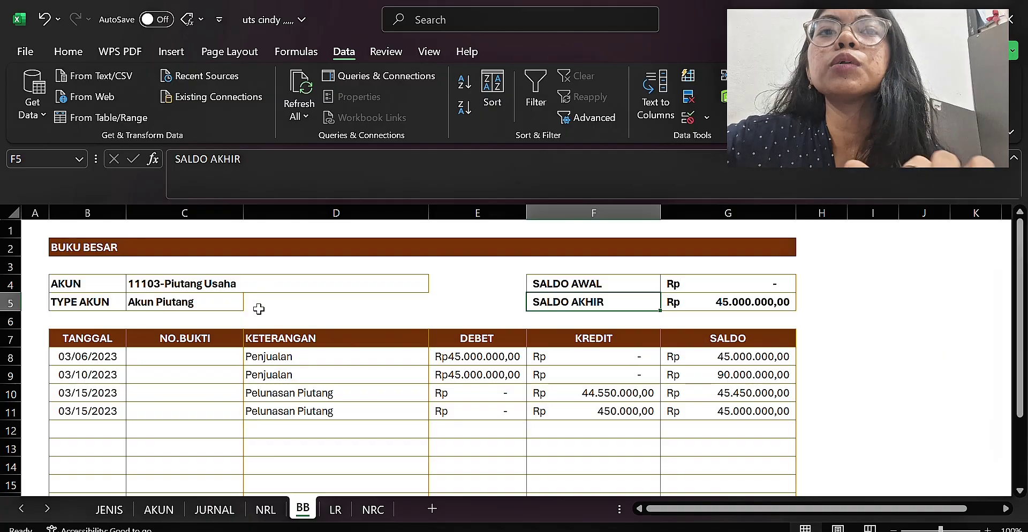
# - Examine the TANGGAL formula in B8, covering its IFERROR, INDEX, MATCH and ROW parts, and keep it unchanged with B8 selected
pyautogui.click(68, 361)
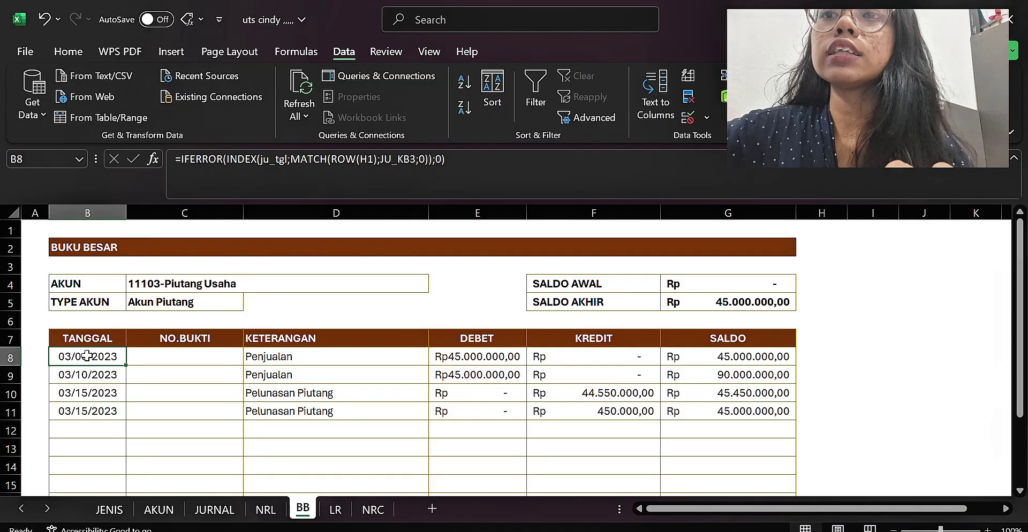
pyautogui.doubleClick(89, 357)
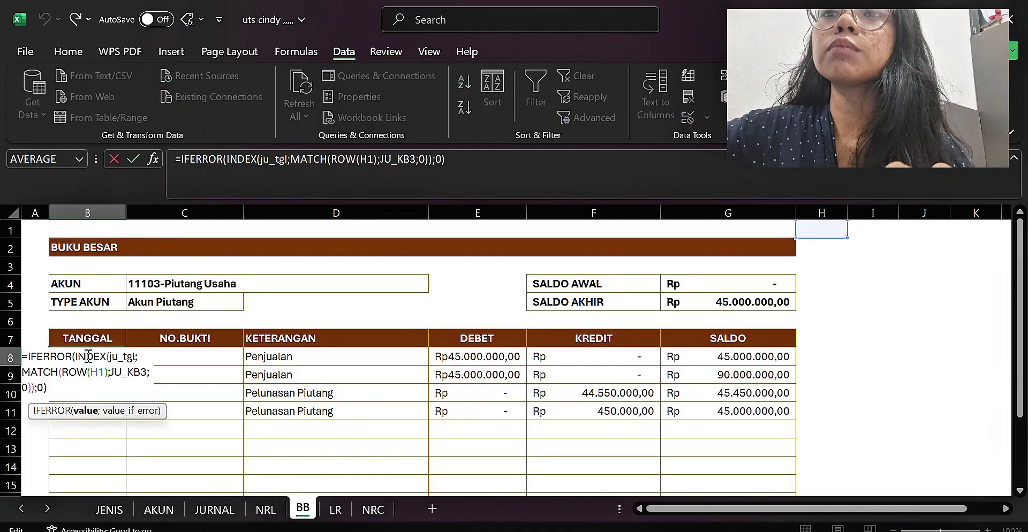
pyautogui.click(29, 356)
pyautogui.click(30, 357)
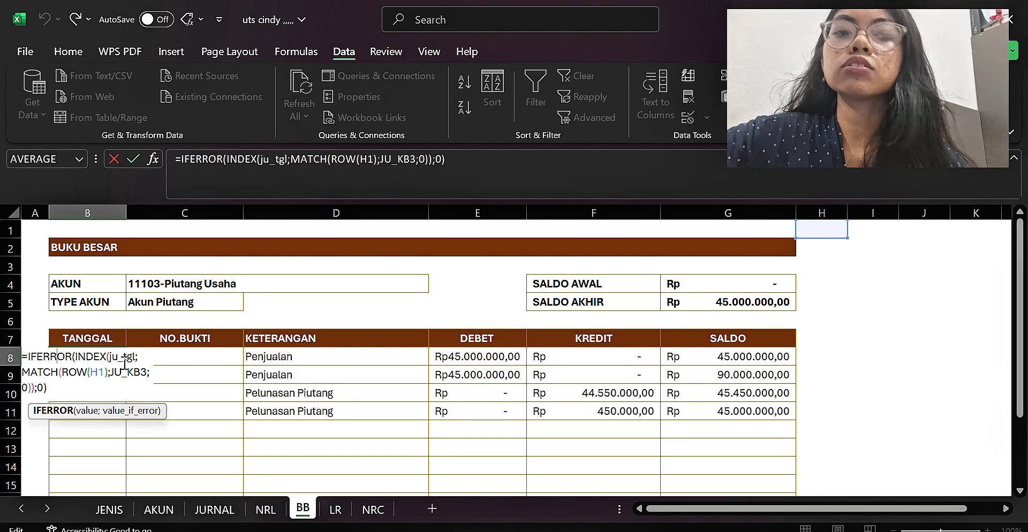
pyautogui.click(88, 371)
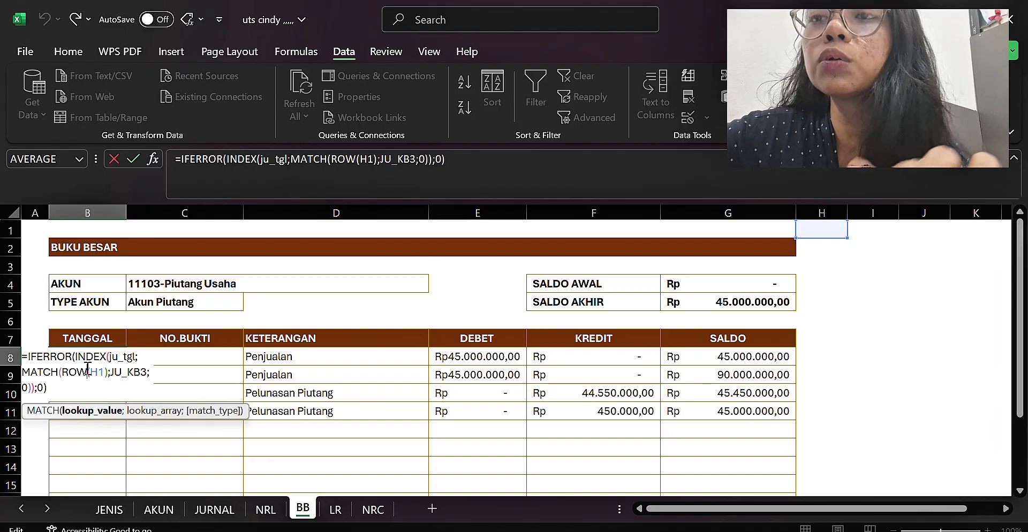
pyautogui.press('Right')
pyautogui.press('Right')
pyautogui.press('Right')
pyautogui.press('Right')
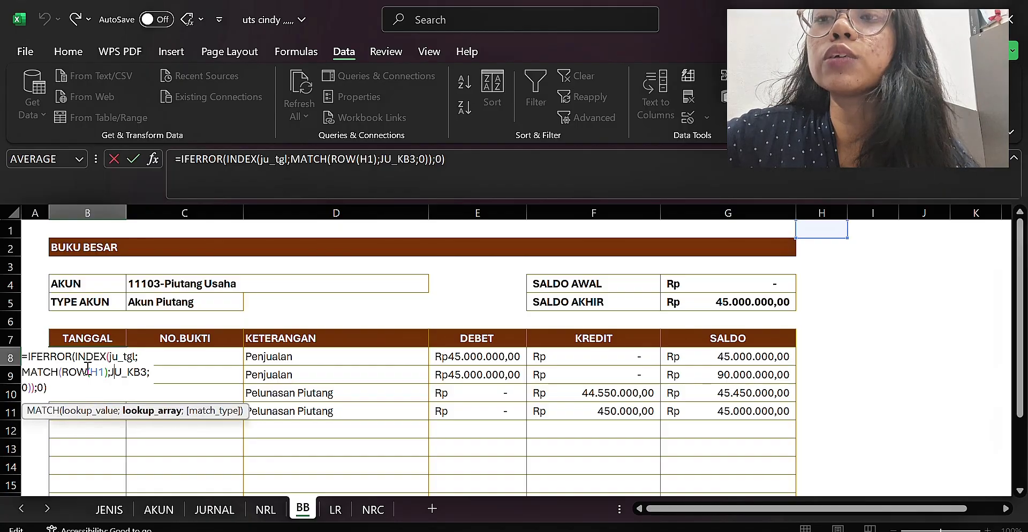
pyautogui.press('Right')
pyautogui.press('Right')
pyautogui.press('Right')
pyautogui.press('Right')
pyautogui.press('Right')
pyautogui.press('Right')
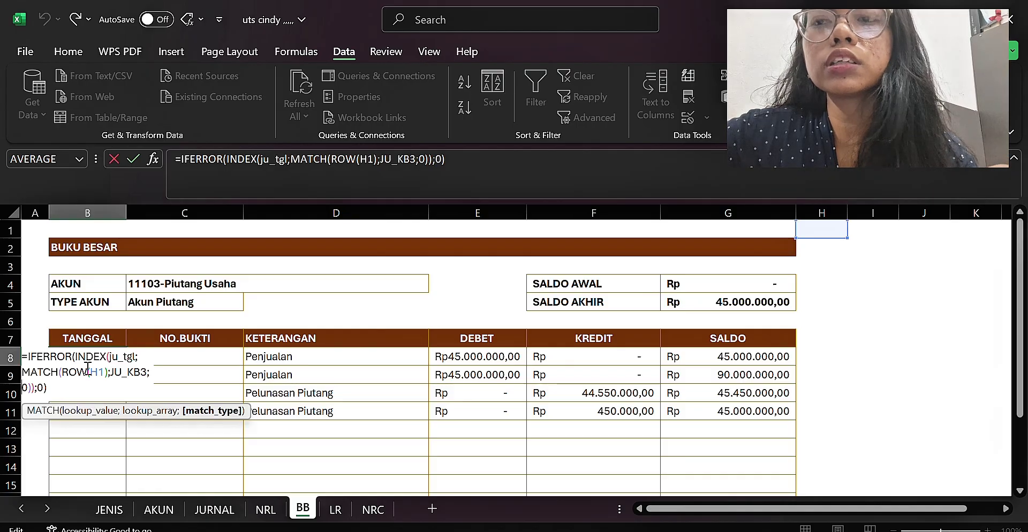
pyautogui.press('Return')
pyautogui.click(97, 356)
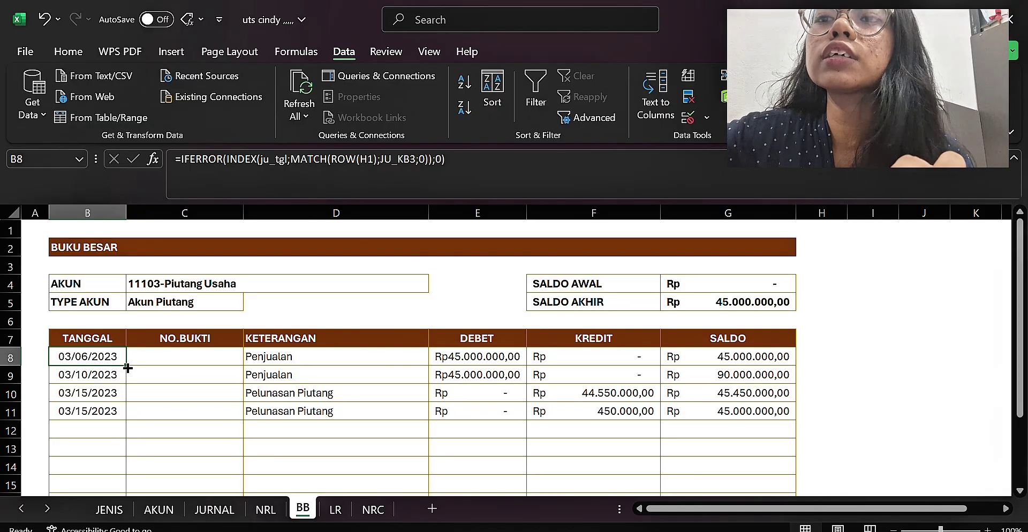
# - Try filling the TANGGAL formula from B8 down to B18 and undo the fill
pyautogui.moveTo(127, 368); pyautogui.dragTo(120, 469)
pyautogui.scroll(-1, 134, 465)
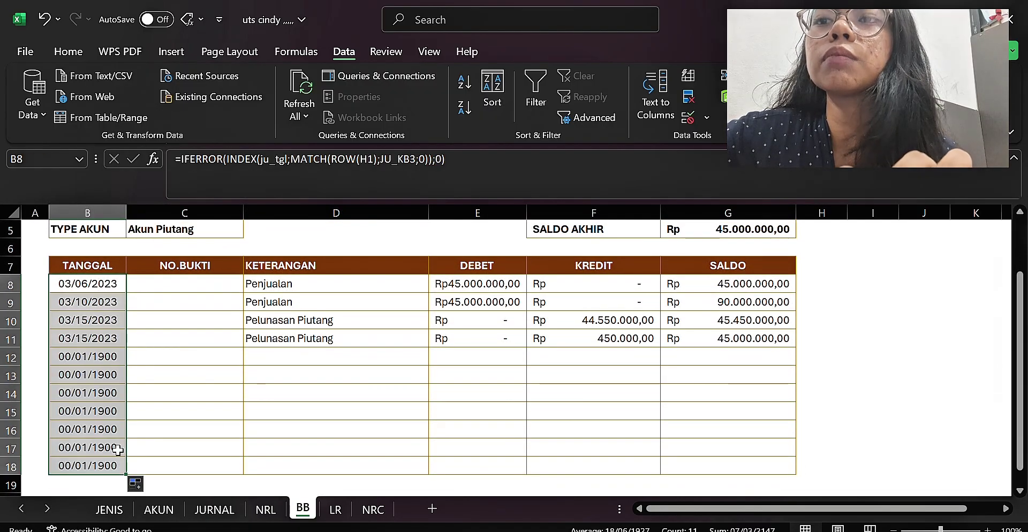
pyautogui.hotkey('ctrl', 'z')
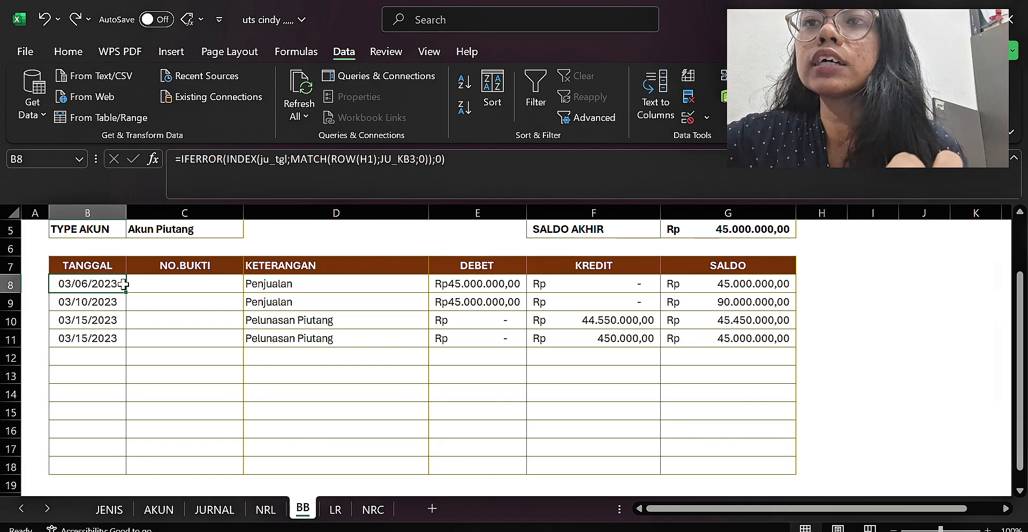
# - Fill the TANGGAL formula from B8 down to B11 only and check the copied formulas
pyautogui.moveTo(126, 292); pyautogui.dragTo(130, 339)
pyautogui.click(112, 337)
pyautogui.press('Up')
pyautogui.press('Up')
pyautogui.press('Up')
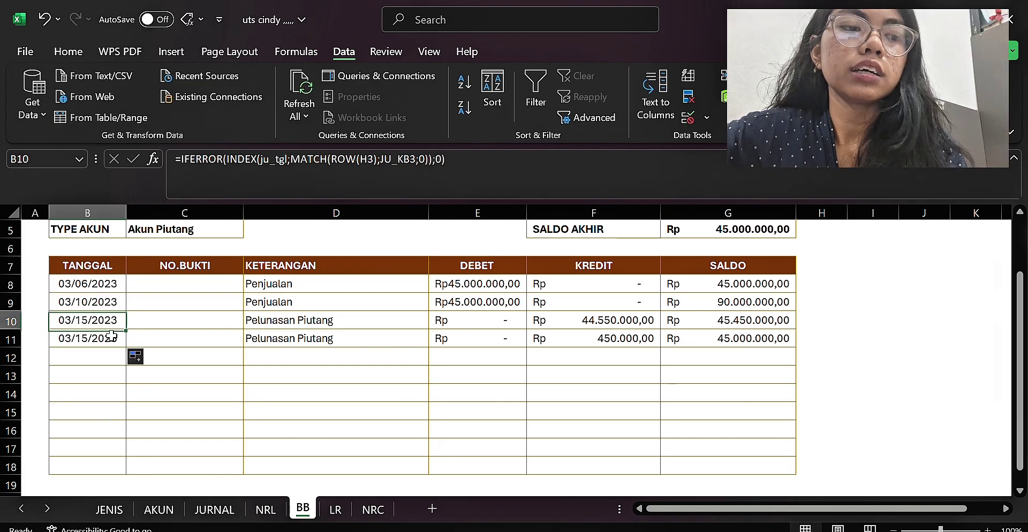
pyautogui.press('Up')
pyautogui.press('Up')
pyautogui.press('Up')
pyautogui.press('Up')
pyautogui.press('Up')
pyautogui.press('Up')
pyautogui.press('Up')
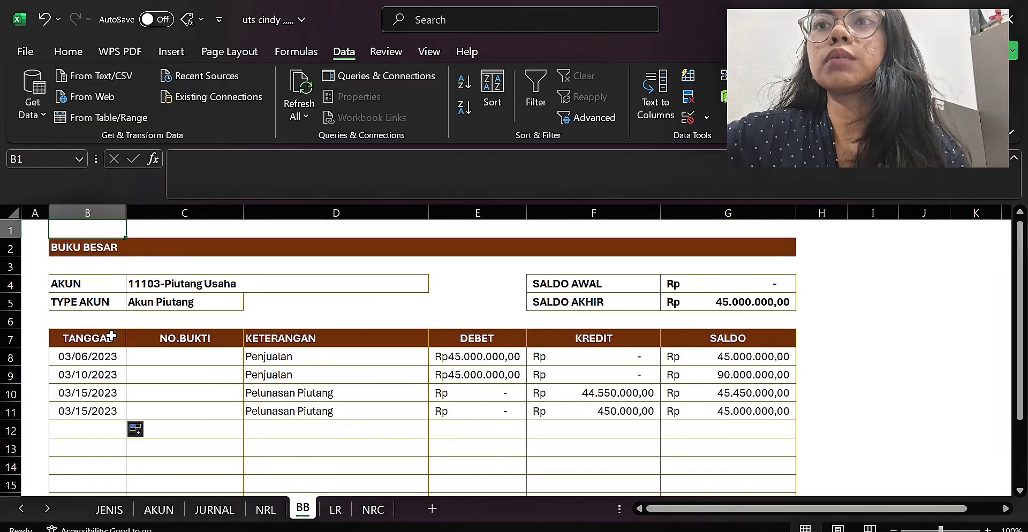
# - Examine the KETERANGAN formula in D8 with its ju_ket INDEX lookup and fill it down to D11
pyautogui.click(283, 358)
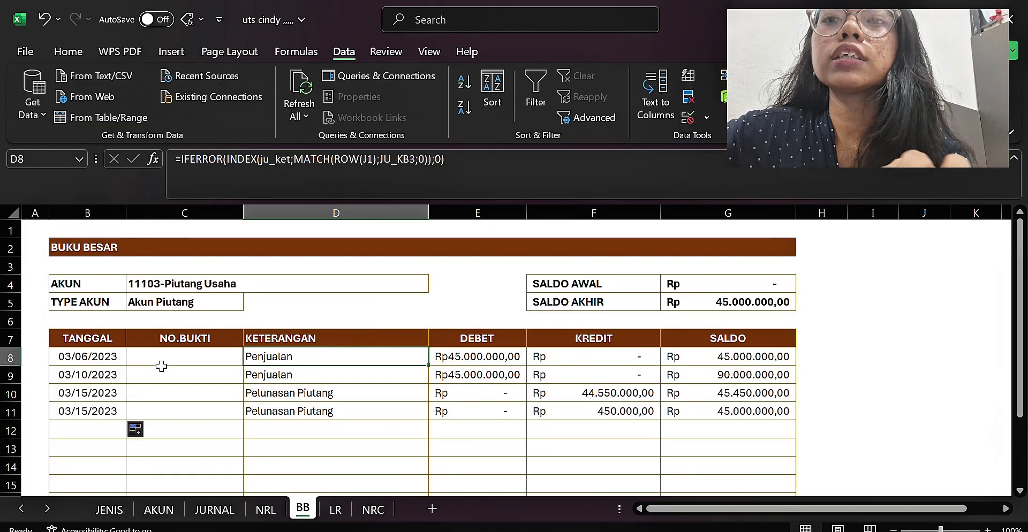
pyautogui.doubleClick(316, 357)
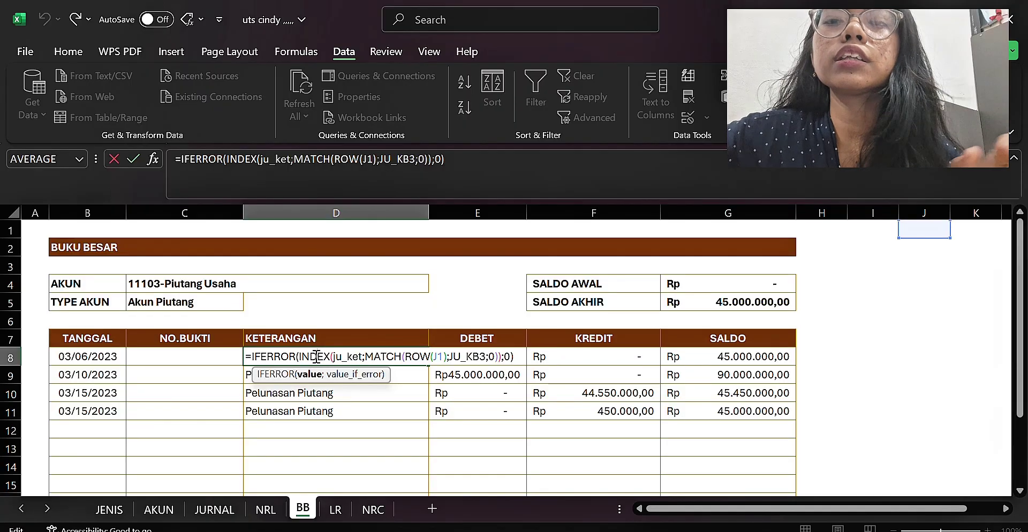
pyautogui.click(363, 357)
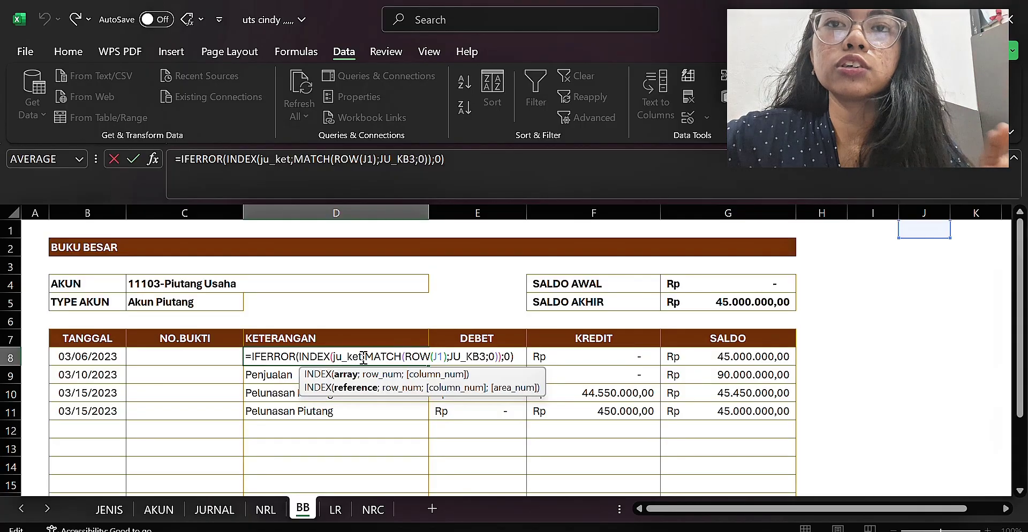
pyautogui.press('Return')
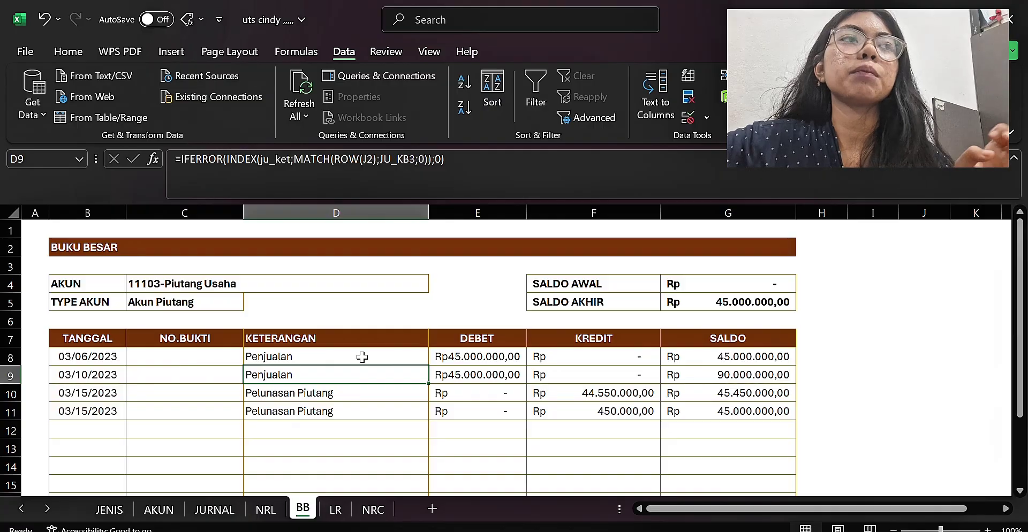
pyautogui.click(329, 351)
pyautogui.moveTo(431, 368); pyautogui.dragTo(429, 419)
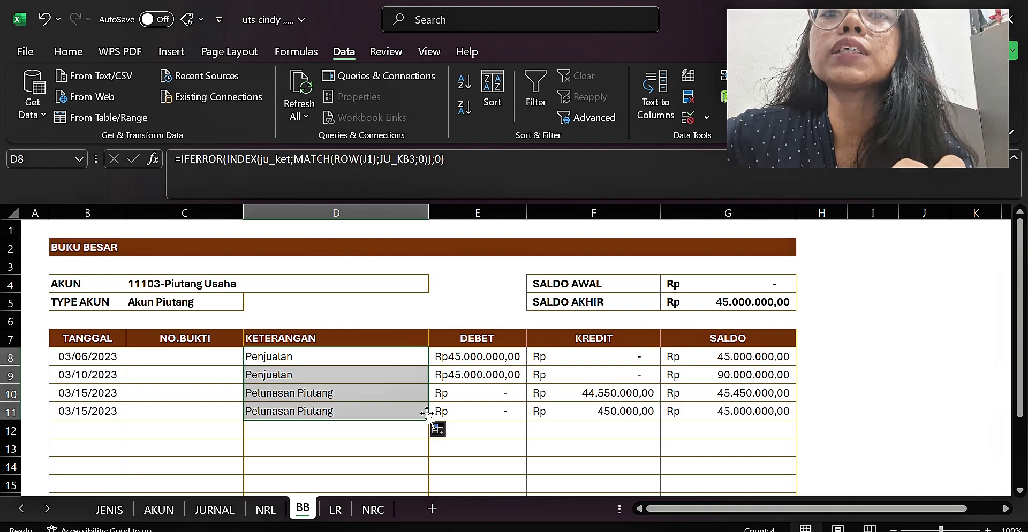
# - Examine the logical test of the DEBET formula in E8, covering the ju_db lookup compared with bb_akun, and keep the formula unchanged
pyautogui.click(448, 355)
pyautogui.doubleClick(450, 355)
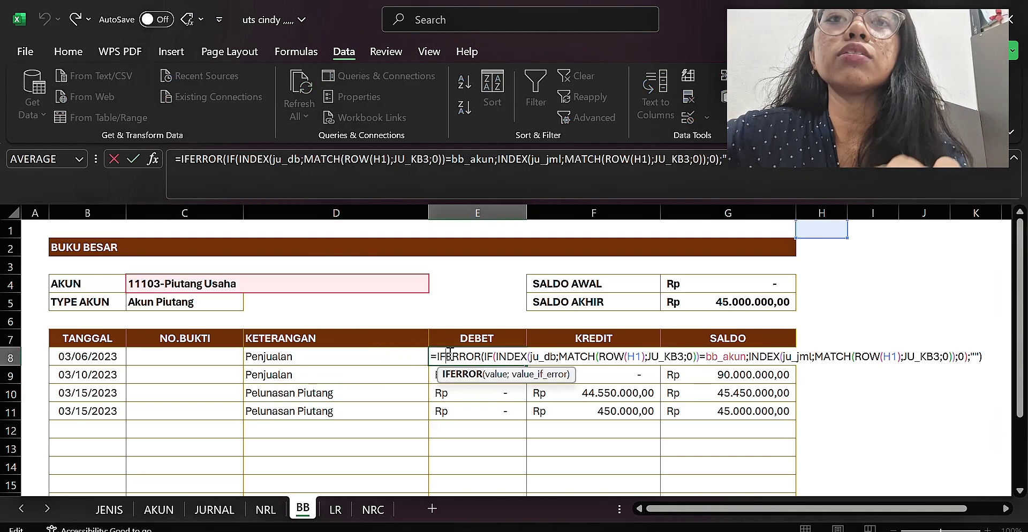
pyautogui.click(555, 356)
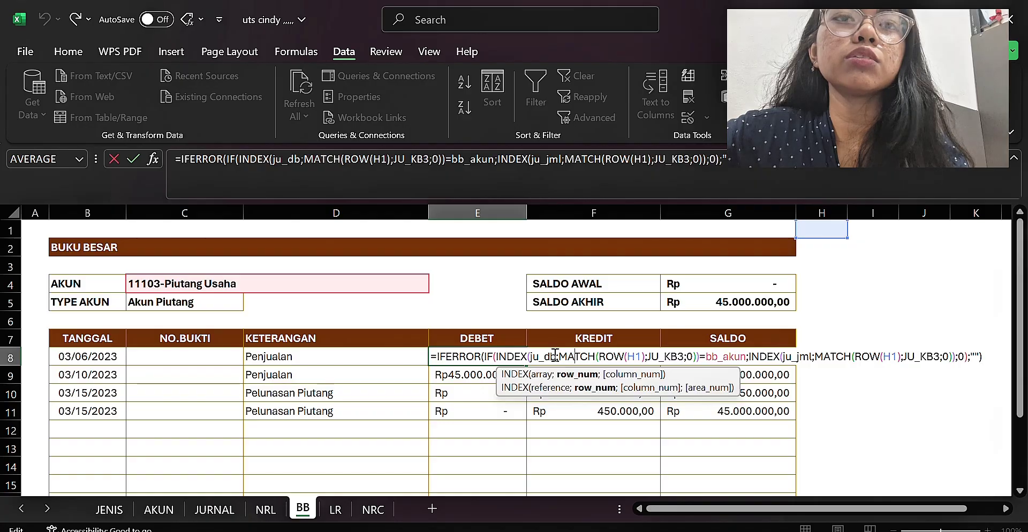
pyautogui.press('Right')
pyautogui.press('Right')
pyautogui.press('Right')
pyautogui.press('Right')
pyautogui.press('Right')
pyautogui.press('Right')
pyautogui.press('Right')
pyautogui.press('Right')
pyautogui.press('Right')
pyautogui.press('Right')
pyautogui.press('Right')
pyautogui.press('Right')
pyautogui.press('Right')
pyautogui.press('Right')
pyautogui.press('Right')
pyautogui.press('Right')
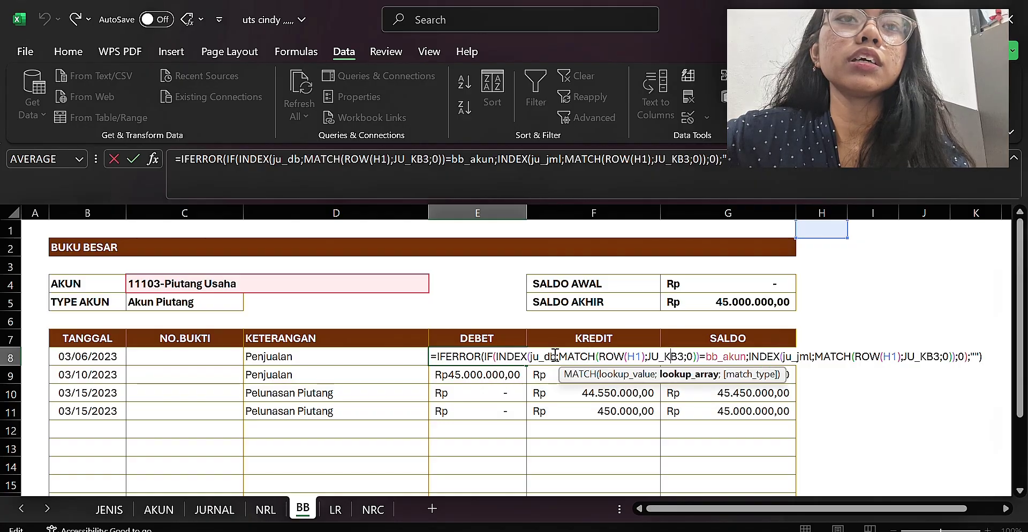
pyautogui.press('Right')
pyautogui.press('Right')
pyautogui.press('Right')
pyautogui.press('Right')
pyautogui.press('Right')
pyautogui.press('Right')
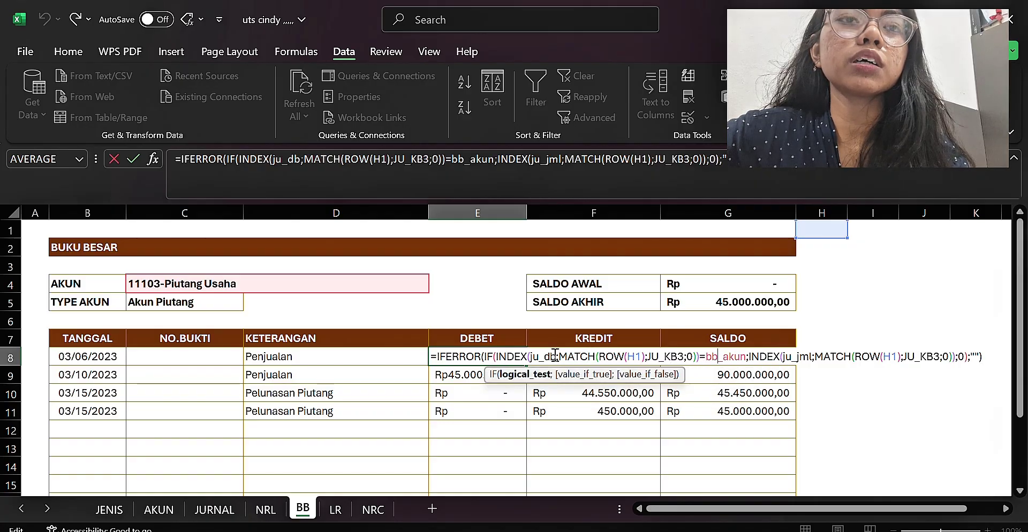
pyautogui.press('Return')
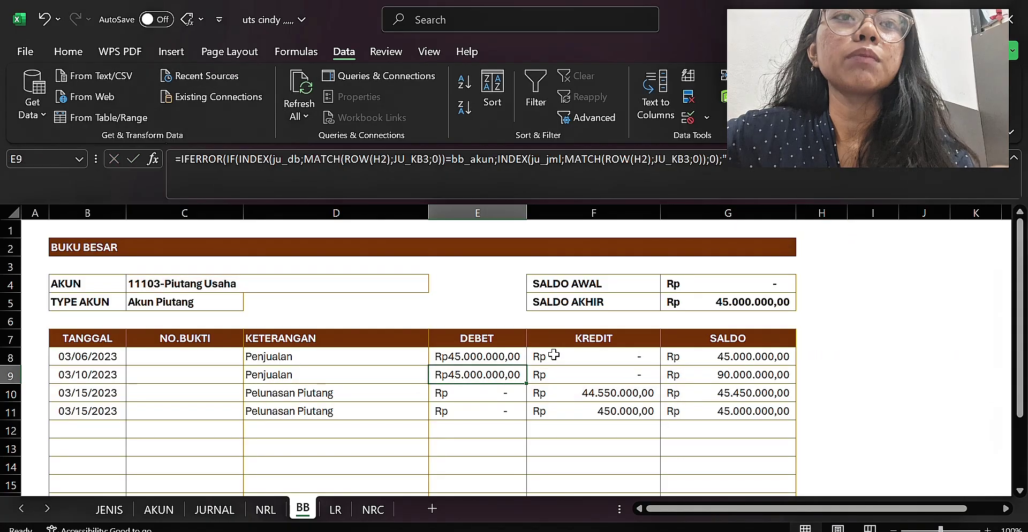
# - Check which cell the name bb_akun refers to by inspecting the AKUN cell C4
pyautogui.click(352, 278)
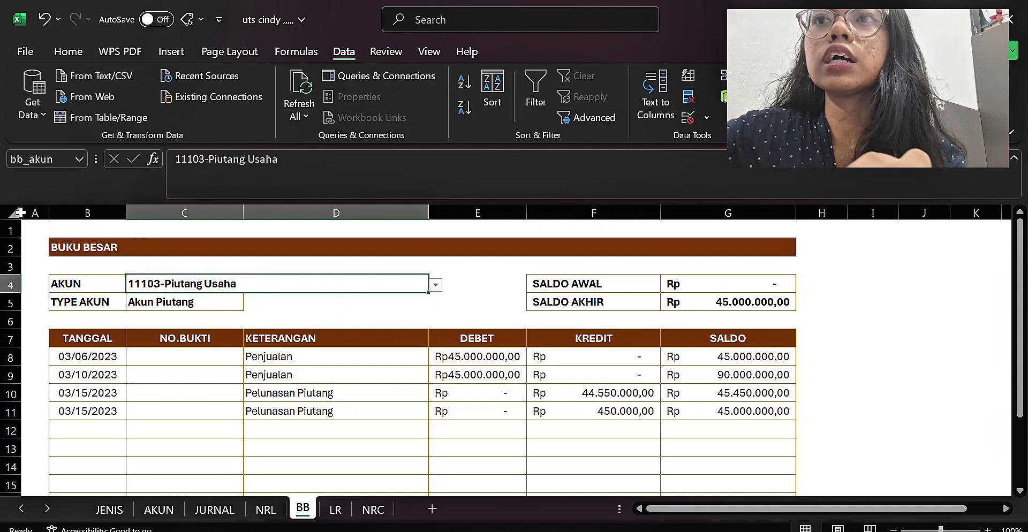
pyautogui.click(59, 165)
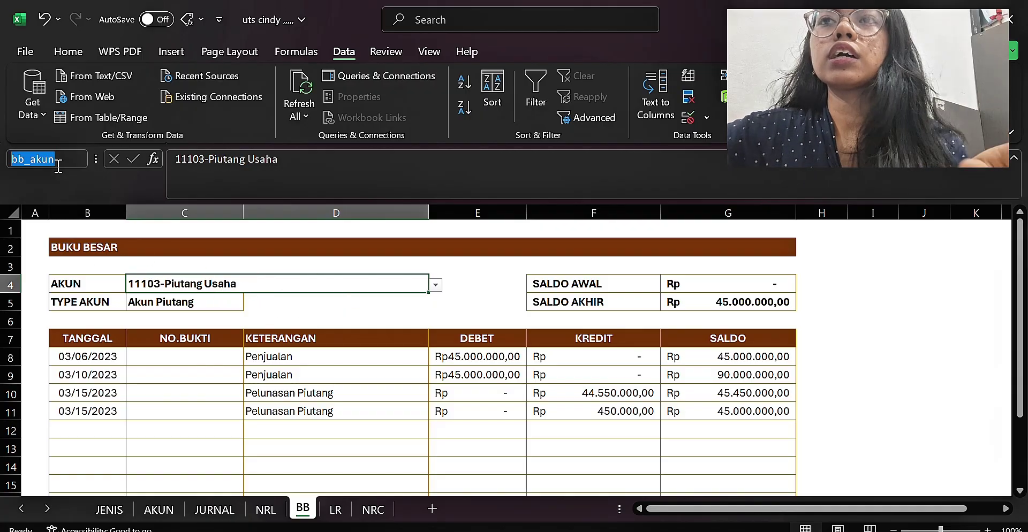
pyautogui.click(360, 320)
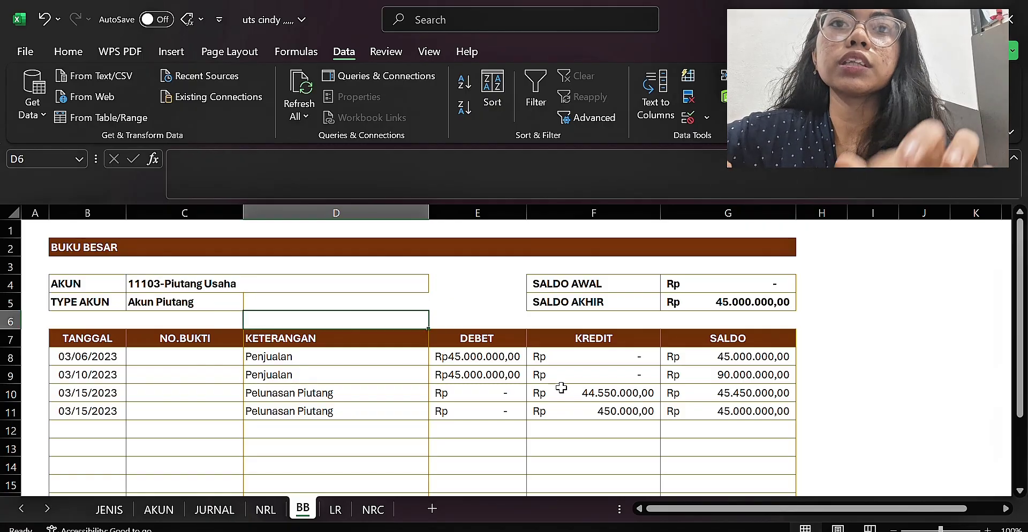
pyautogui.click(293, 289)
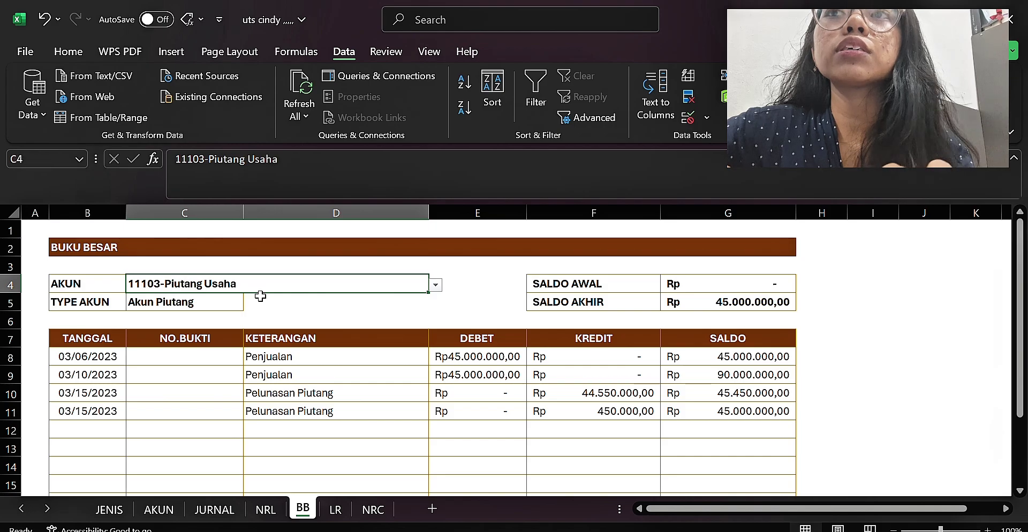
# - Examine the value-if-true part of the E8 formula, covering the ju_jml INDEX, MATCH and ROW lookup, and close it unchanged
pyautogui.doubleClick(469, 357)
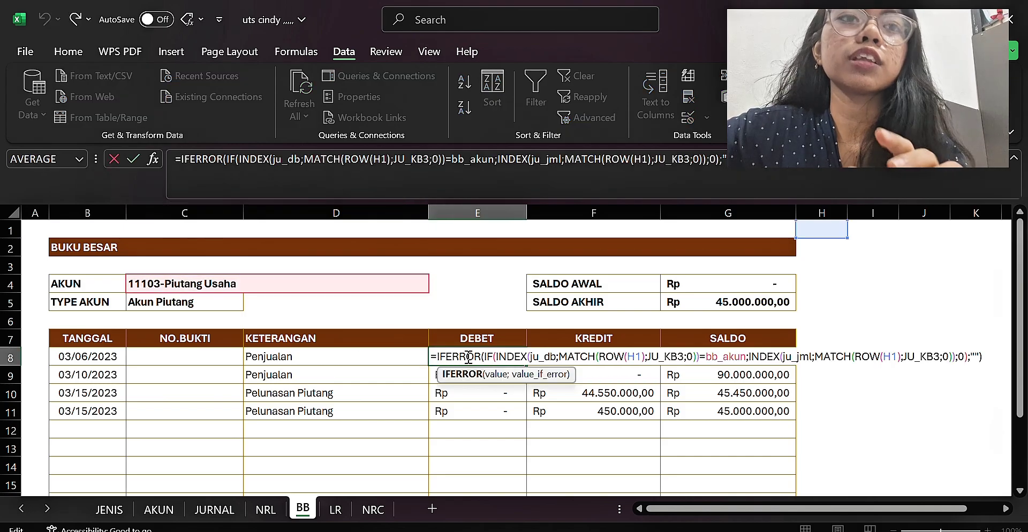
pyautogui.press('Right')
pyautogui.press('Right')
pyautogui.press('Right')
pyautogui.press('Right')
pyautogui.press('Right')
pyautogui.press('Right')
pyautogui.press('Right')
pyautogui.press('Right')
pyautogui.press('Right')
pyautogui.press('Right')
pyautogui.press('Right')
pyautogui.press('Right')
pyautogui.press('Right')
pyautogui.press('Right')
pyautogui.press('Right')
pyautogui.press('Right')
pyautogui.press('Right')
pyautogui.press('Right')
pyautogui.press('Right')
pyautogui.press('Right')
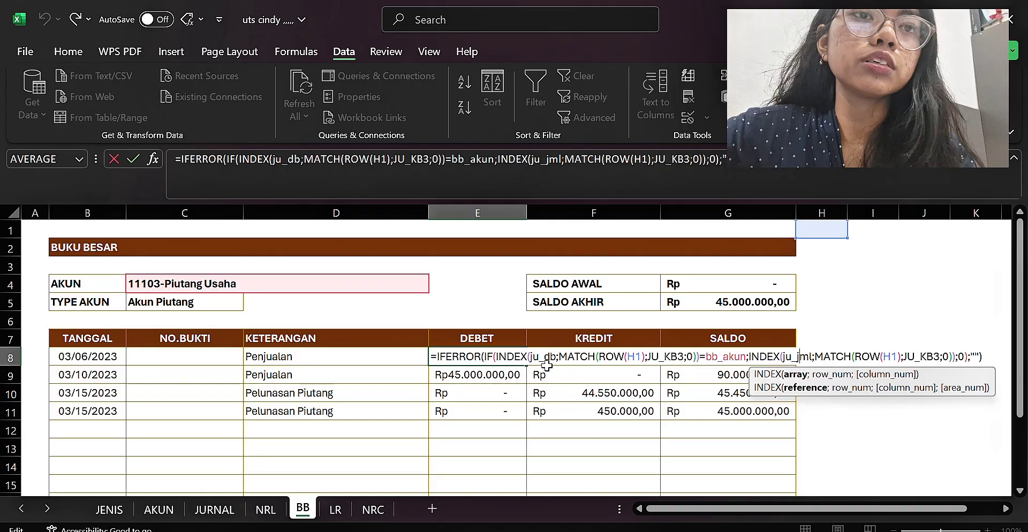
pyautogui.press('Right')
pyautogui.press('Right')
pyautogui.press('Right')
pyautogui.press('Right')
pyautogui.press('Right')
pyautogui.press('Right')
pyautogui.press('Right')
pyautogui.press('Right')
pyautogui.press('Right')
pyautogui.press('Right')
pyautogui.press('Right')
pyautogui.press('Right')
pyautogui.press('Right')
pyautogui.press('Right')
pyautogui.press('Right')
pyautogui.press('Right')
pyautogui.press('Right')
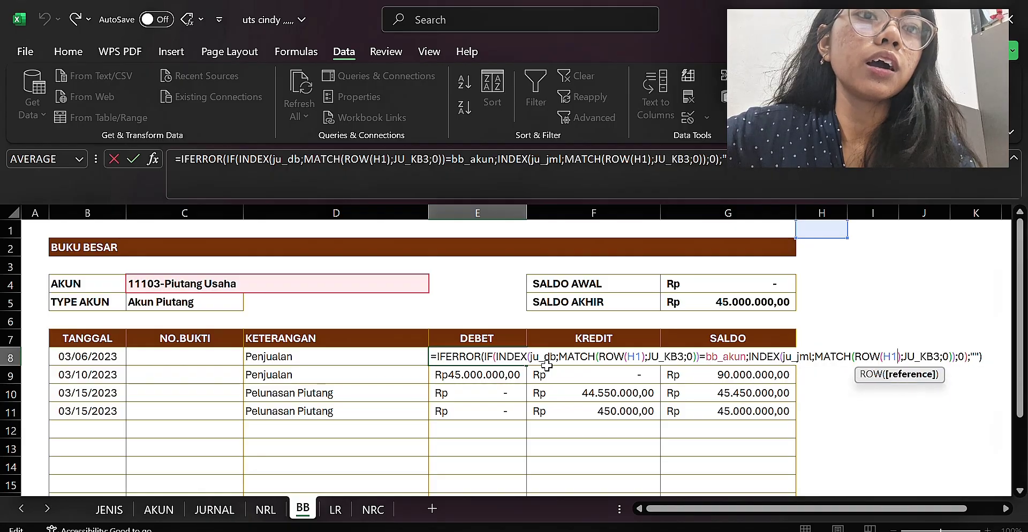
pyautogui.press('Return')
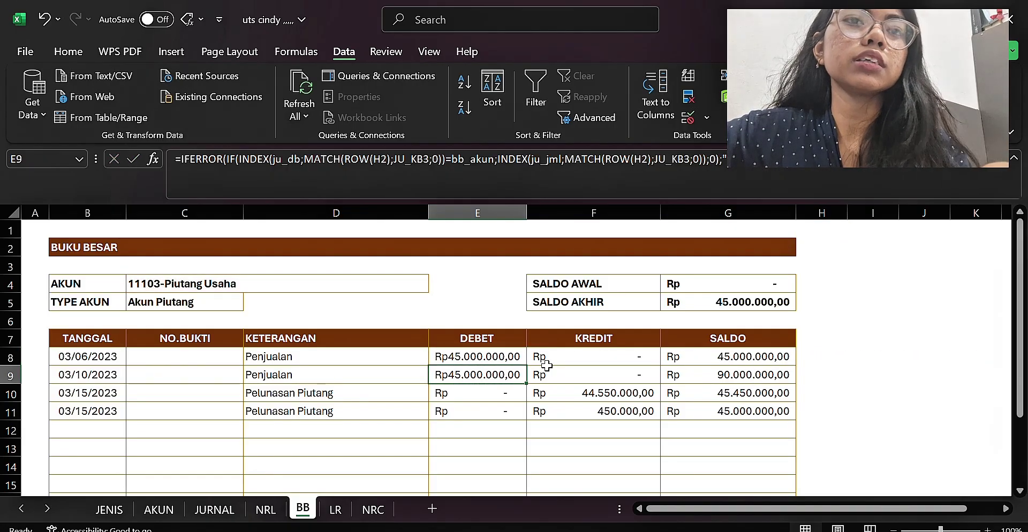
# - Examine the logical test of the KREDIT formula in F8, covering the ju_kr lookup compared with bb_akun
pyautogui.doubleClick(591, 356)
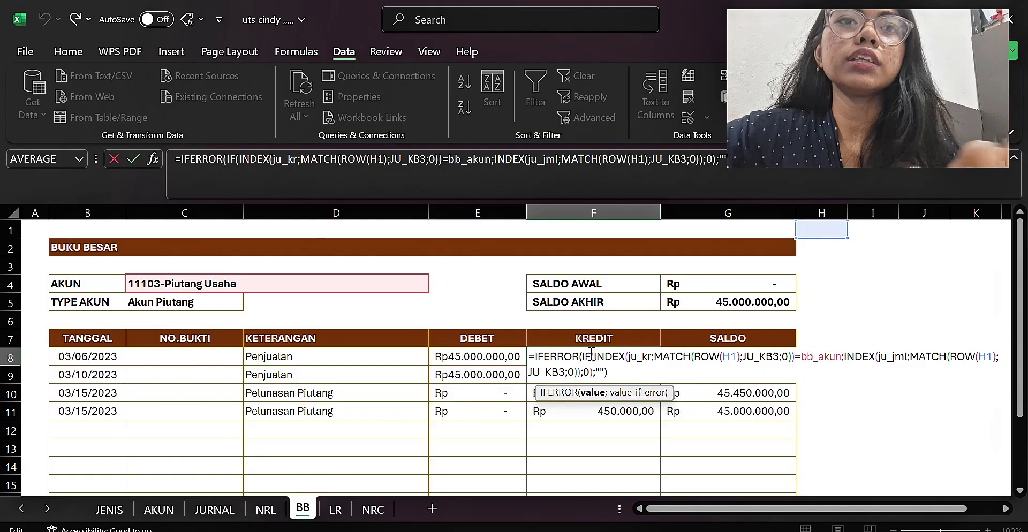
pyautogui.press('Right')
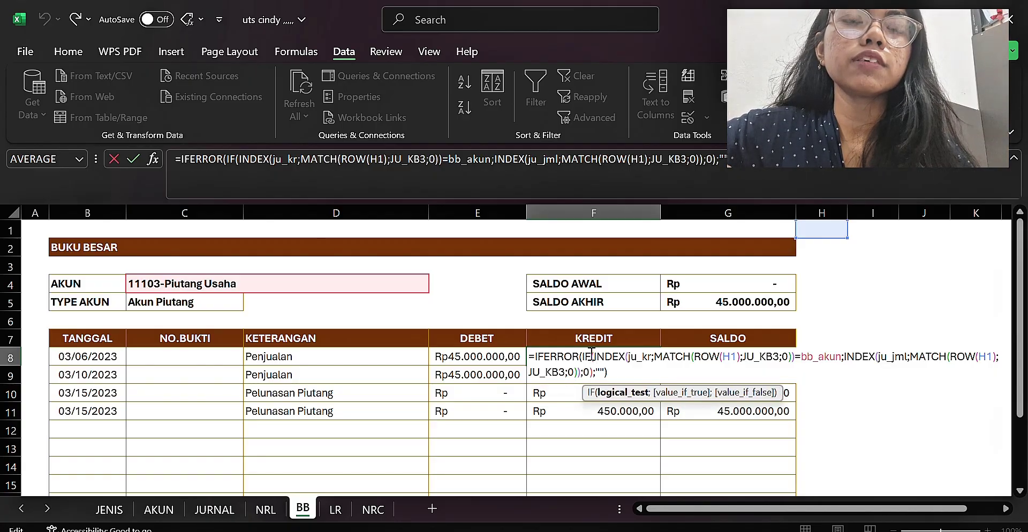
pyautogui.press('Right')
pyautogui.press('Right')
pyautogui.press('Right')
pyautogui.press('Right')
pyautogui.press('Right')
pyautogui.press('Right')
pyautogui.press('Right')
pyautogui.press('Right')
pyautogui.press('Right')
pyautogui.press('Right')
pyautogui.press('Right')
pyautogui.press('Right')
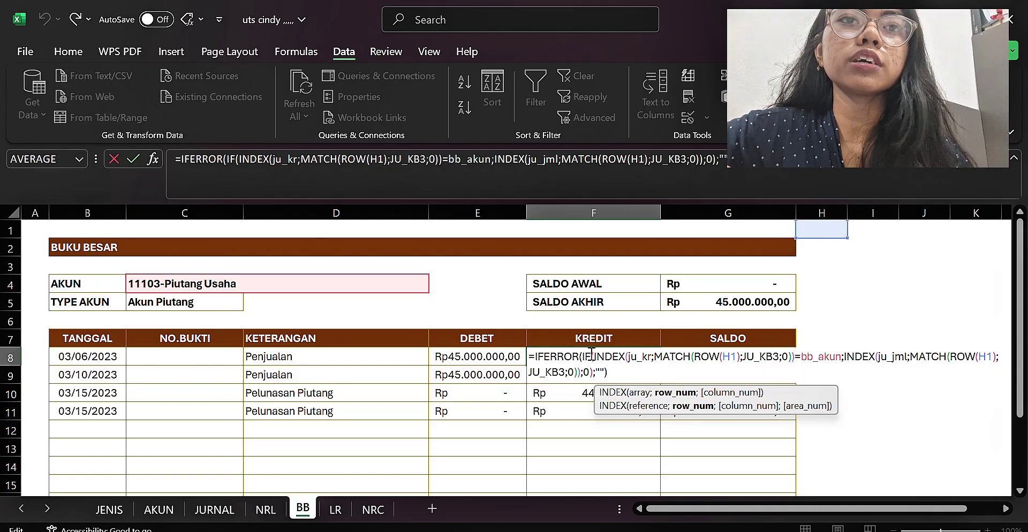
pyautogui.press('Right')
pyautogui.press('Right')
pyautogui.press('Right')
pyautogui.press('Right')
pyautogui.press('Right')
pyautogui.press('Right')
pyautogui.press('Right')
pyautogui.press('Right')
pyautogui.press('Right')
pyautogui.press('Right')
pyautogui.press('Right')
pyautogui.press('Right')
pyautogui.press('Right')
pyautogui.press('Right')
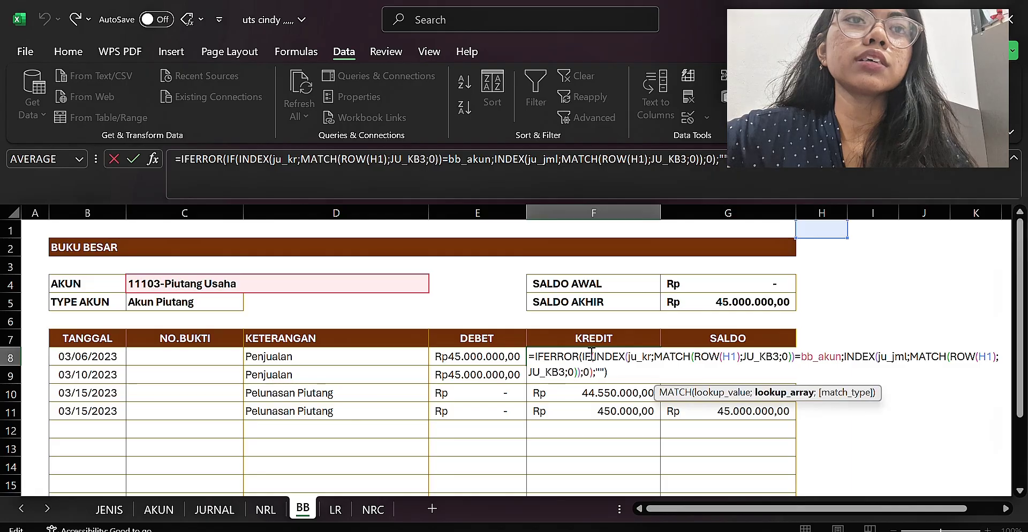
pyautogui.press('Right')
pyautogui.press('Right')
pyautogui.press('Right')
pyautogui.press('Right')
pyautogui.press('Right')
pyautogui.press('Right')
pyautogui.press('Right')
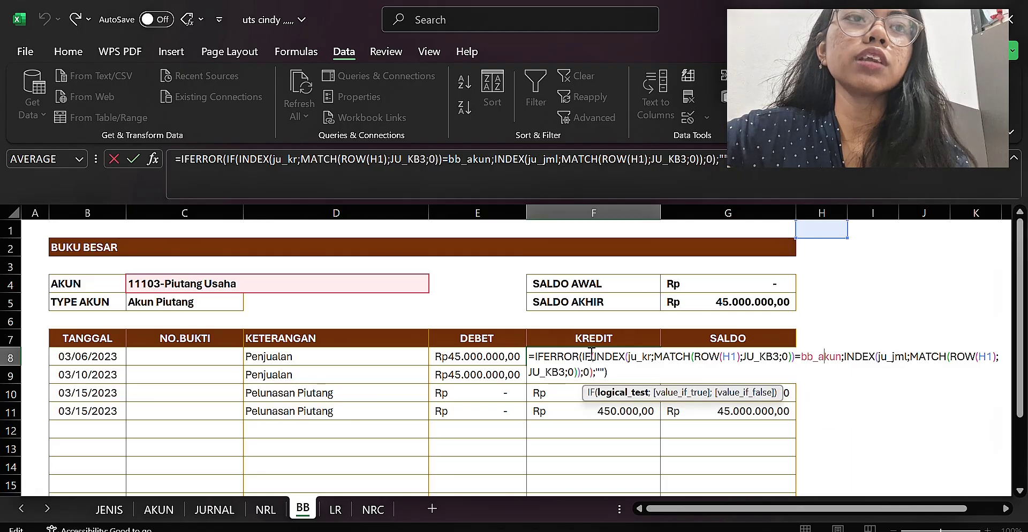
# - Examine the ju_jml value-if-true part of the F8 formula, revisit its ju_kr argument, and close the formula unchanged
pyautogui.press('Right')
pyautogui.press('Right')
pyautogui.press('Right')
pyautogui.press('Right')
pyautogui.press('Right')
pyautogui.press('Right')
pyautogui.press('Right')
pyautogui.press('Right')
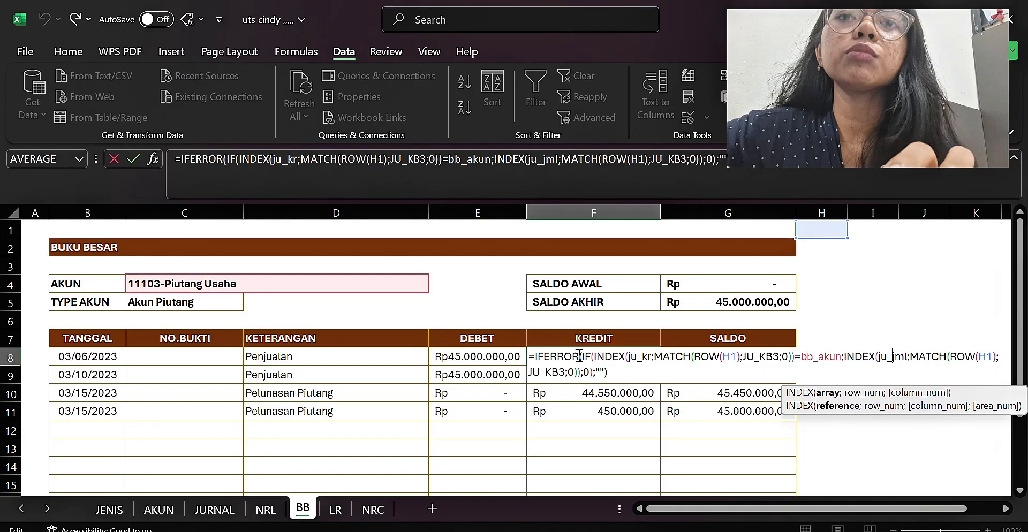
pyautogui.click(650, 362)
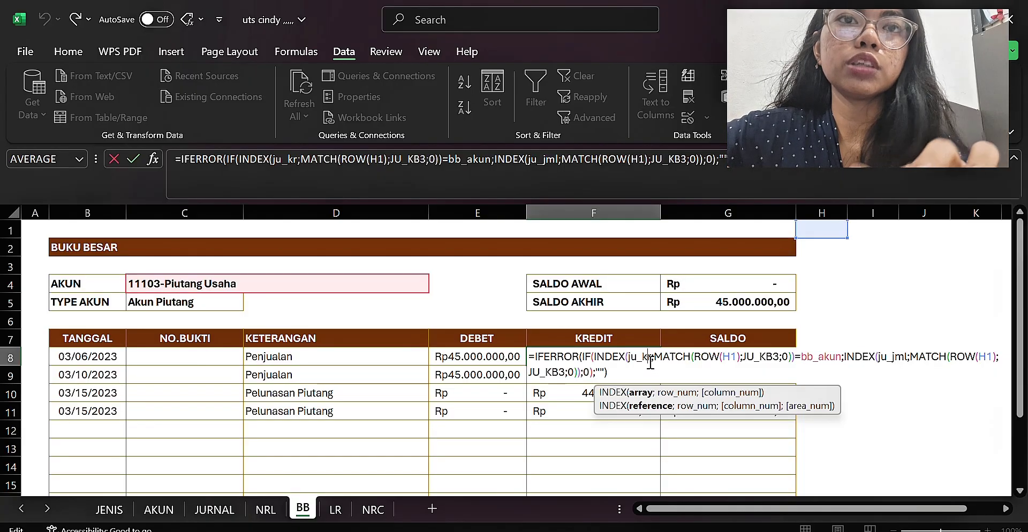
pyautogui.press('Escape')
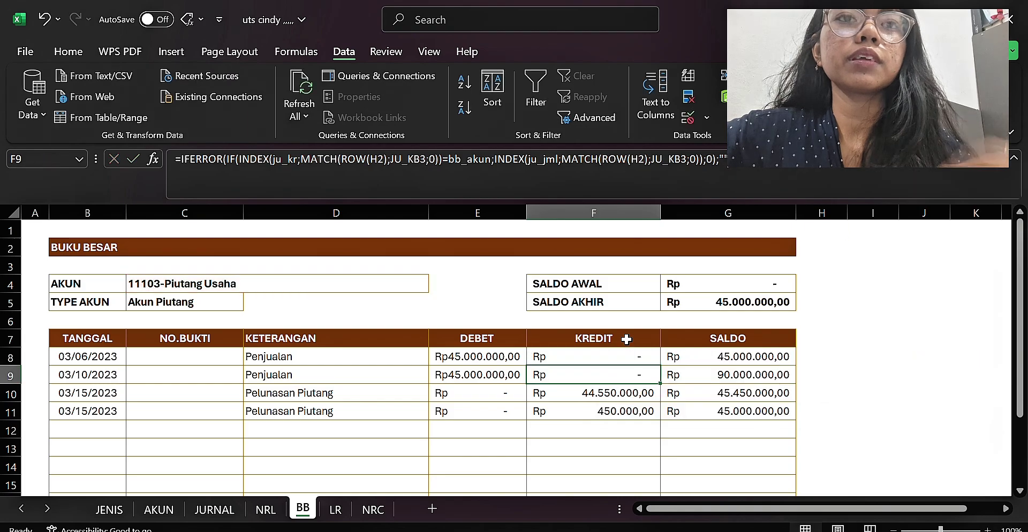
# - Examine the logical tests of the SALDO formula in G8, covering the blank check on B8 and the j.sn lookup compared with "Debet"
pyautogui.doubleClick(716, 357)
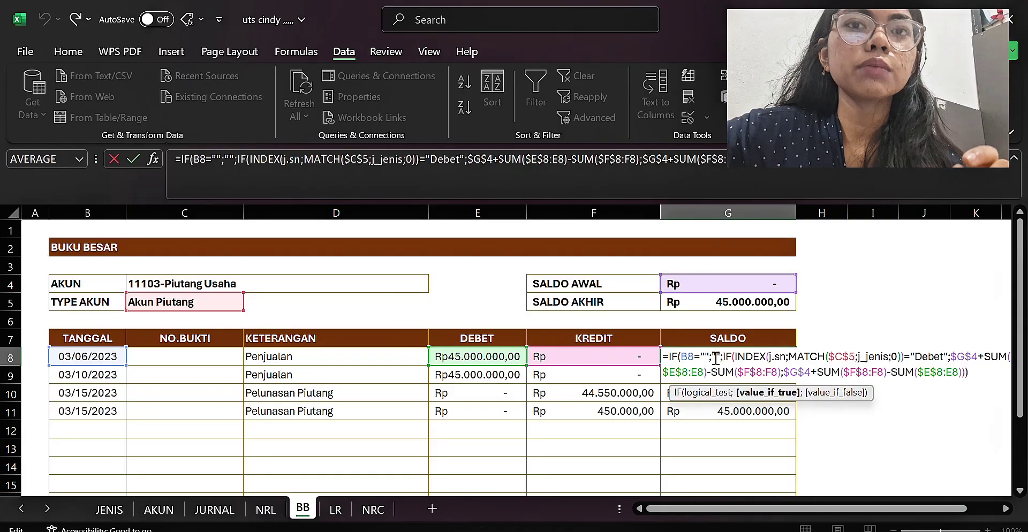
pyautogui.click(676, 356)
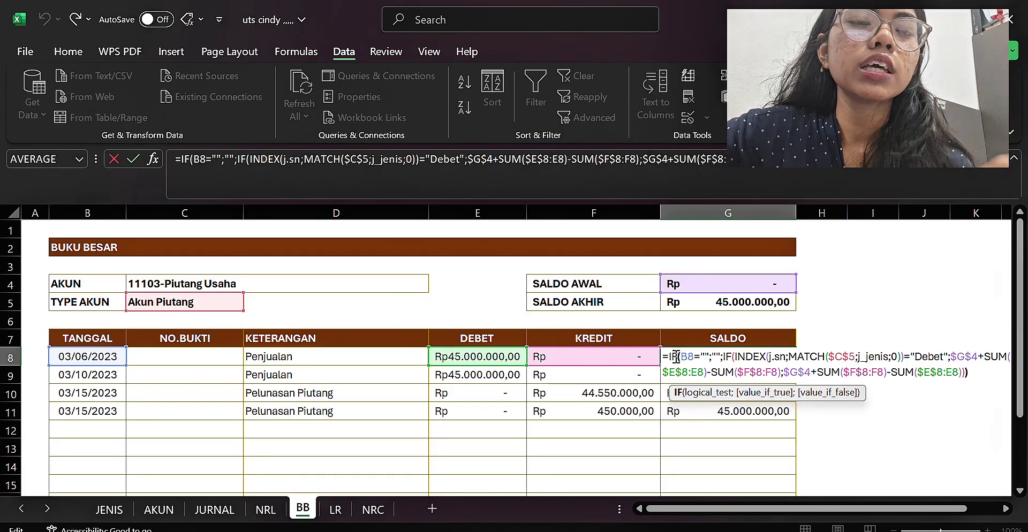
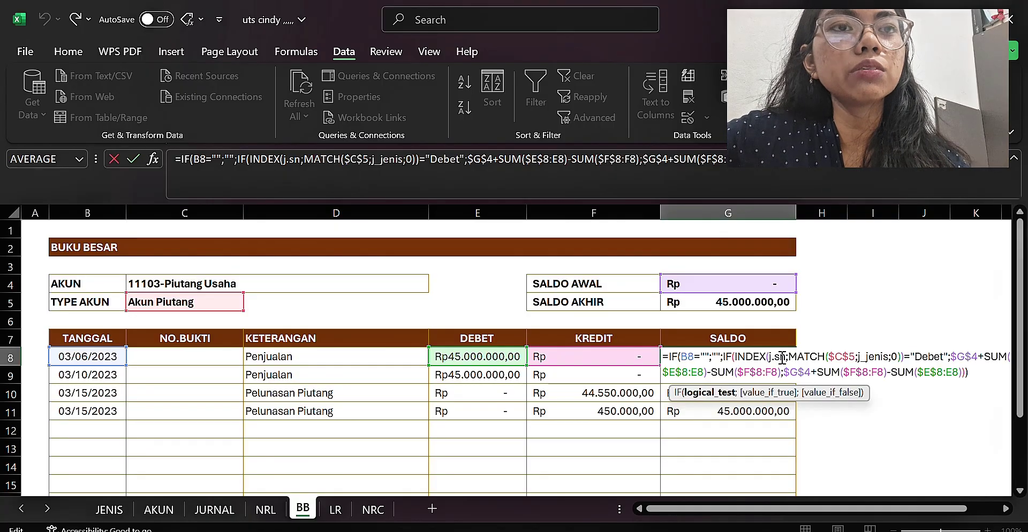
pyautogui.click(783, 358)
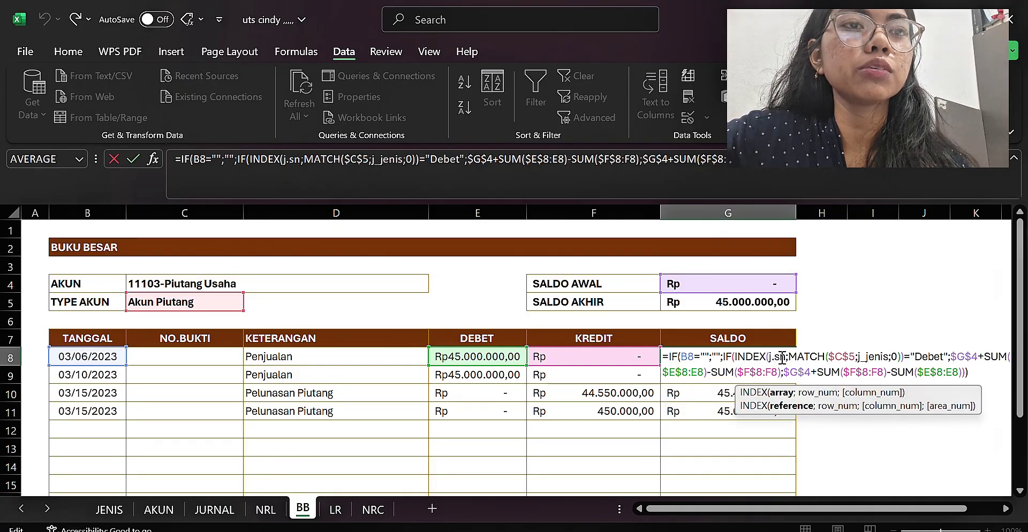
pyautogui.press('Right')
pyautogui.press('Right')
pyautogui.press('Right')
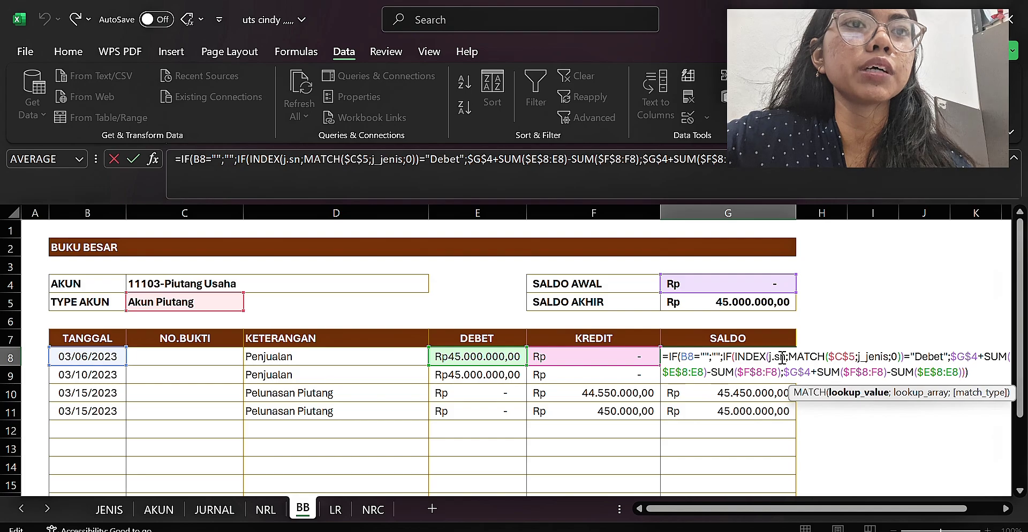
pyautogui.press('Right')
pyautogui.press('Right')
pyautogui.press('Right')
pyautogui.press('Right')
pyautogui.press('Right')
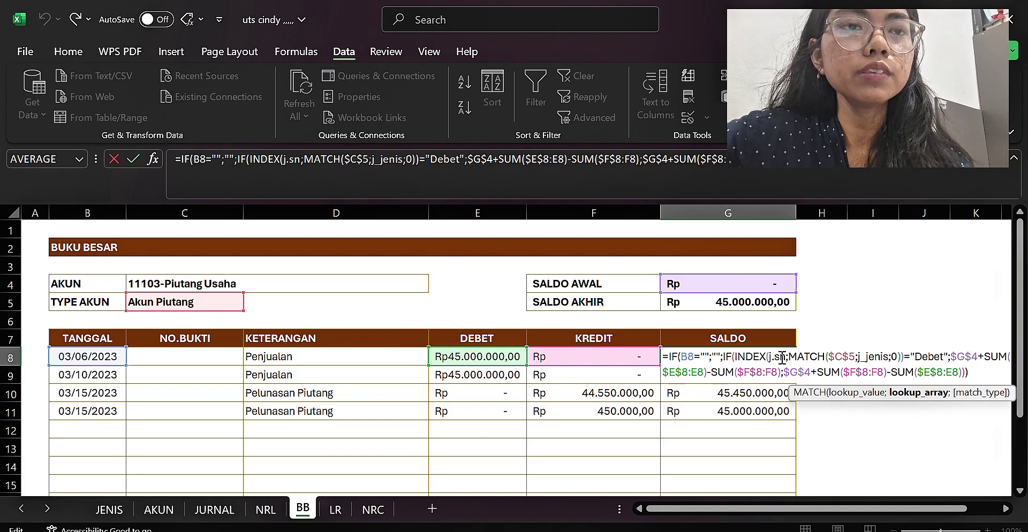
pyautogui.press('Right')
pyautogui.press('Right')
pyautogui.press('Right')
pyautogui.press('Right')
pyautogui.press('Right')
pyautogui.press('Right')
pyautogui.press('Right')
pyautogui.press('Right')
pyautogui.press('Right')
pyautogui.press('Right')
pyautogui.press('Right')
pyautogui.press('Right')
pyautogui.press('Right')
pyautogui.press('Right')
pyautogui.press('Right')
pyautogui.press('Right')
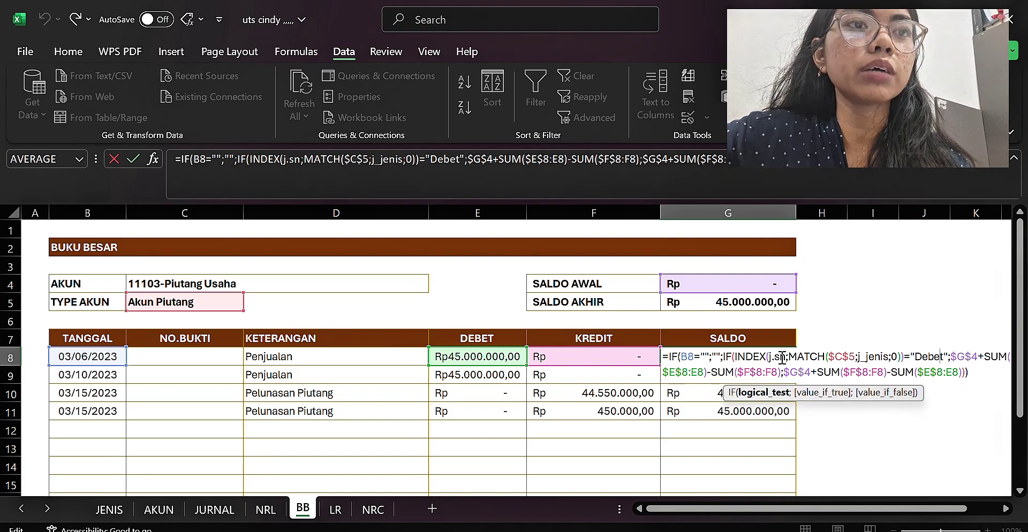
# - Examine the inner value-if-true part of the G8 formula, covering $G$4 plus the debit SUM minus the credit SUM
pyautogui.press('Right')
pyautogui.press('Right')
pyautogui.press('Right')
pyautogui.press('Right')
pyautogui.press('Right')
pyautogui.press('Right')
pyautogui.press('Right')
pyautogui.press('Right')
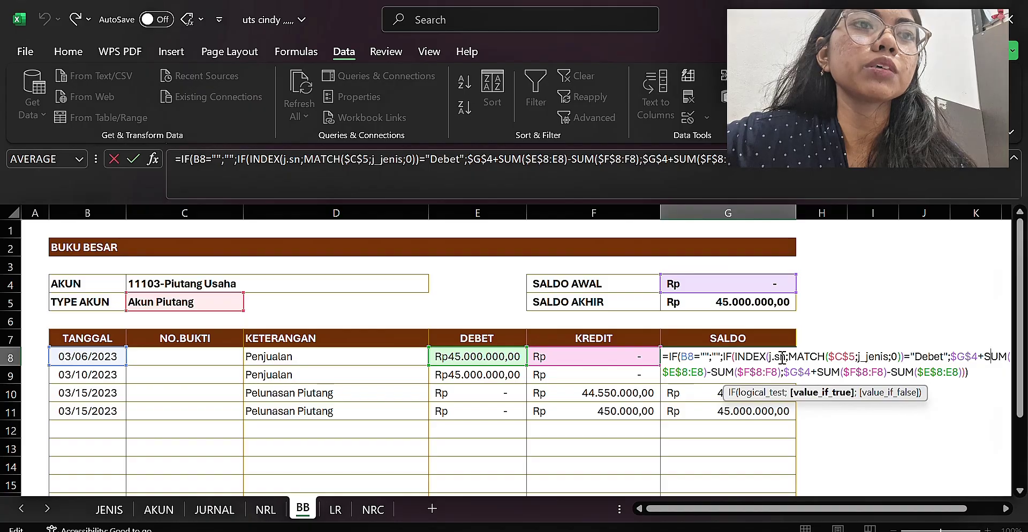
pyautogui.press('Right')
pyautogui.press('Right')
pyautogui.press('Right')
pyautogui.press('Right')
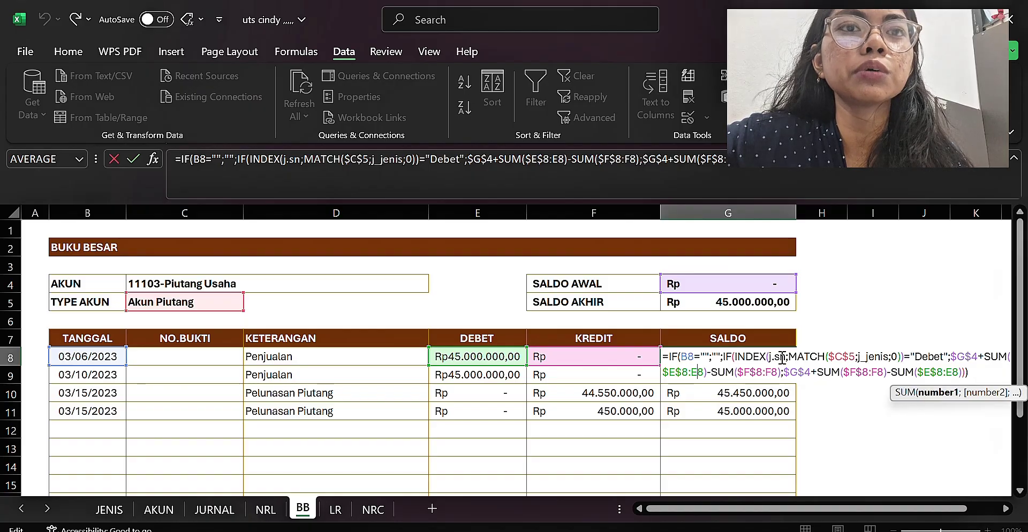
pyautogui.press('Right')
pyautogui.press('Right')
pyautogui.press('Right')
pyautogui.press('Right')
pyautogui.press('Right')
pyautogui.press('Right')
pyautogui.press('Right')
pyautogui.press('Right')
pyautogui.press('Right')
pyautogui.press('Right')
pyautogui.press('Right')
pyautogui.press('Right')
pyautogui.press('Right')
pyautogui.press('Right')
pyautogui.press('Right')
pyautogui.press('Right')
pyautogui.press('Right')
pyautogui.press('Right')
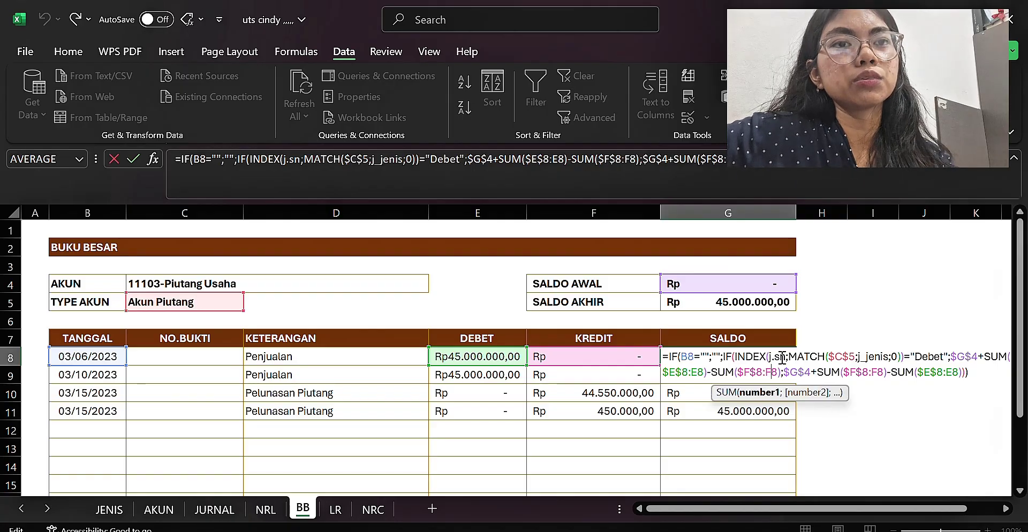
# - Examine the value-if-false part of the G8 formula, covering $G$4 plus the credit SUM minus the debit SUM, and close it unchanged
pyautogui.press('Right')
pyautogui.press('Right')
pyautogui.press('Right')
pyautogui.press('Right')
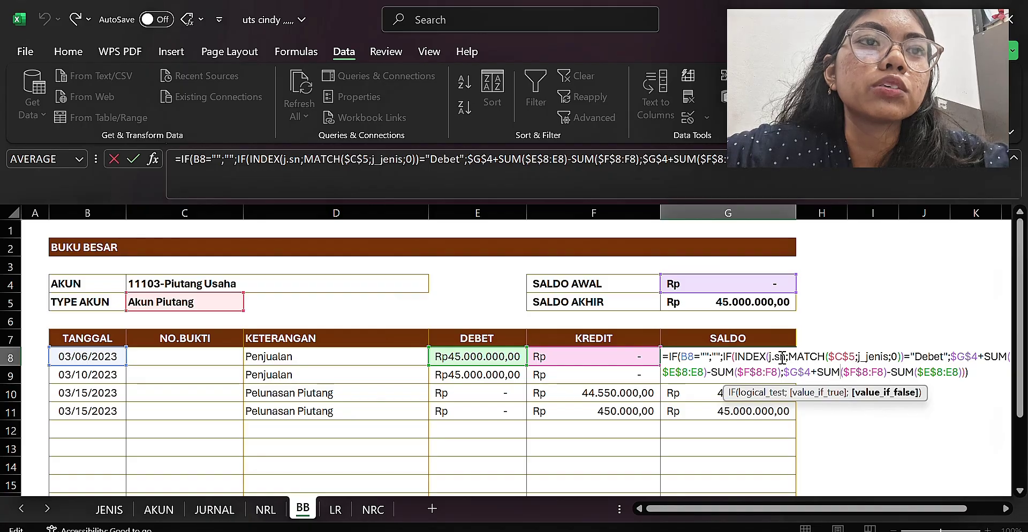
pyautogui.press('Right')
pyautogui.press('Right')
pyautogui.press('Right')
pyautogui.press('Right')
pyautogui.press('Right')
pyautogui.press('Right')
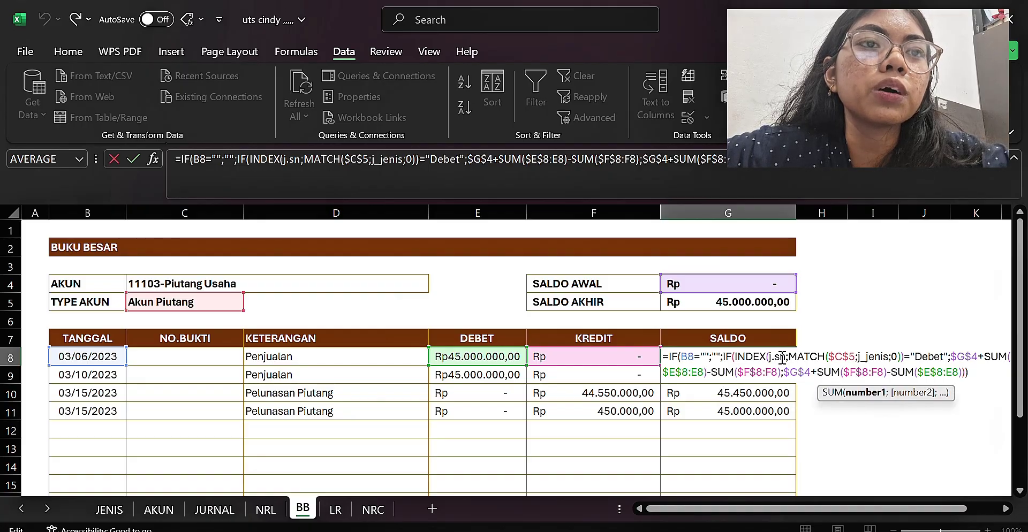
pyautogui.press('Right')
pyautogui.press('Right')
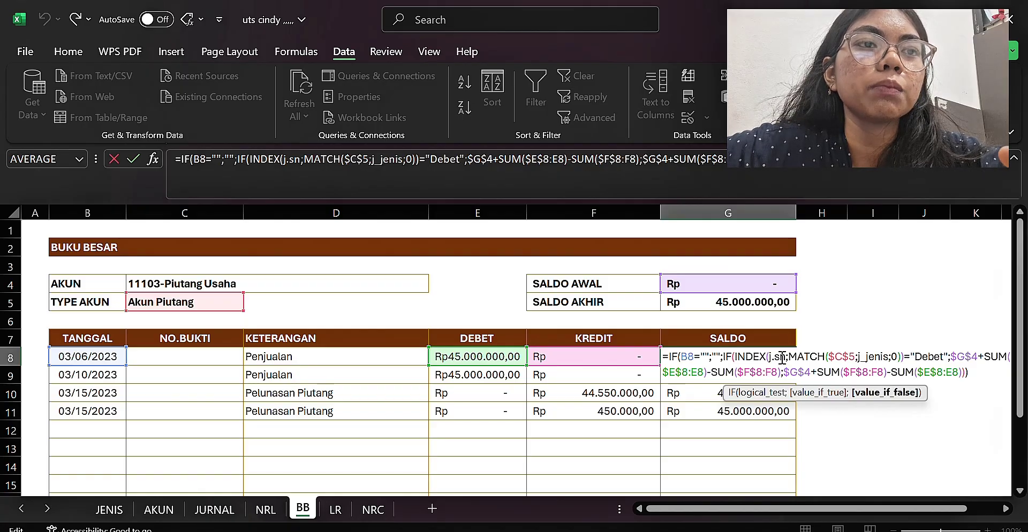
pyautogui.press('Return')
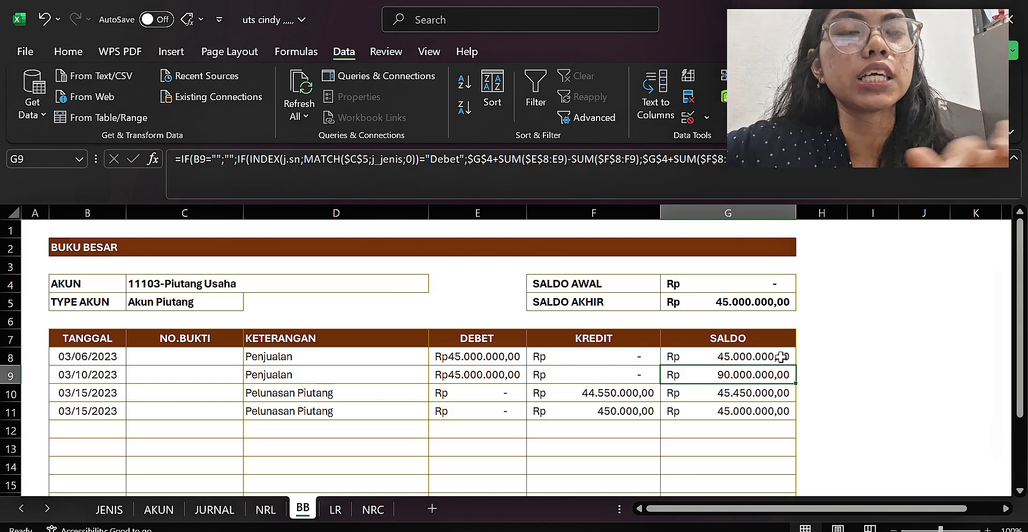
# - Fill the SALDO formula from G8 down to G11
pyautogui.click(760, 360)
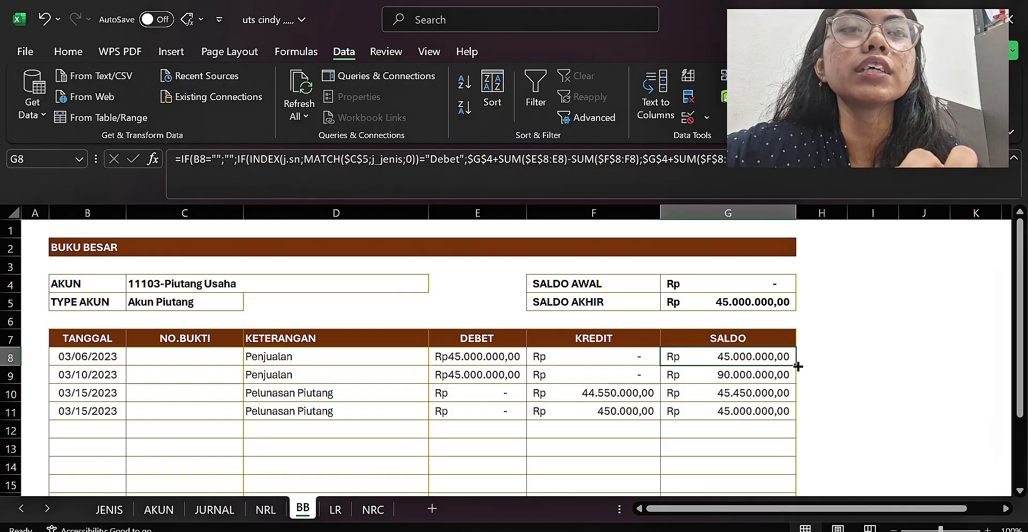
pyautogui.moveTo(798, 367); pyautogui.dragTo(796, 421)
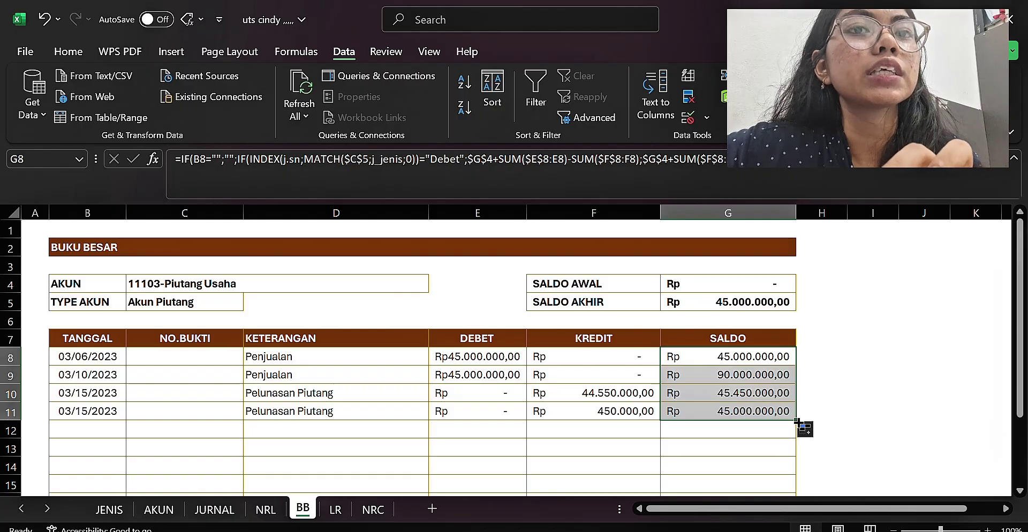
# - Examine the logical test of the SALDO AKHIR formula in G5, covering the j.sn INDEX and MATCH lookup of C5 compared with "Debet"
pyautogui.doubleClick(685, 299)
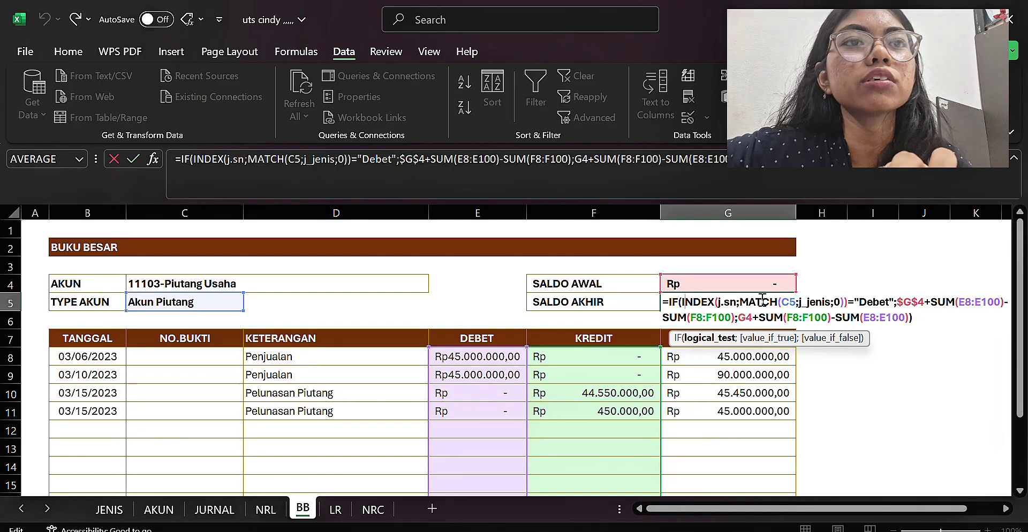
pyautogui.press('Right')
pyautogui.press('Right')
pyautogui.press('Right')
pyautogui.press('Right')
pyautogui.press('Right')
pyautogui.press('Right')
pyautogui.press('Right')
pyautogui.press('Right')
pyautogui.press('Right')
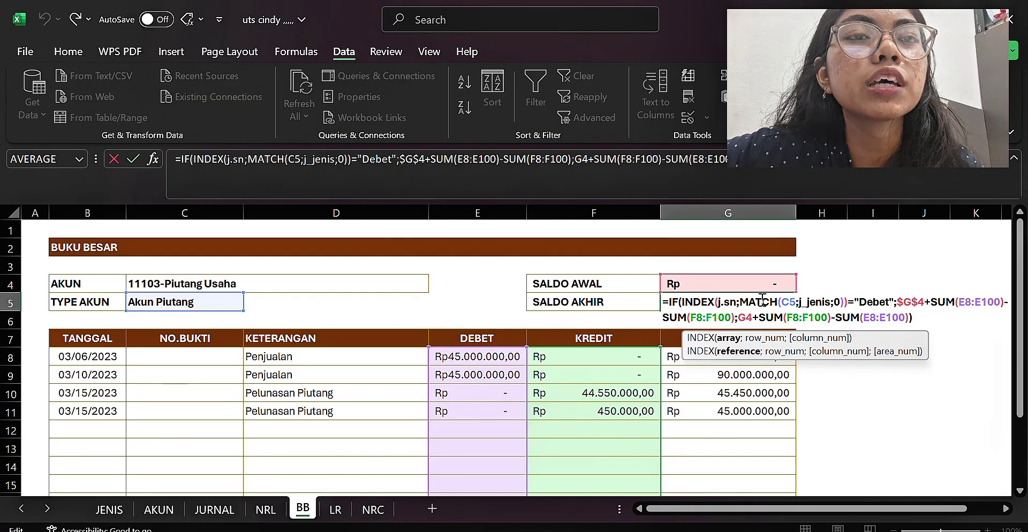
pyautogui.press('Right')
pyautogui.press('Right')
pyautogui.press('Right')
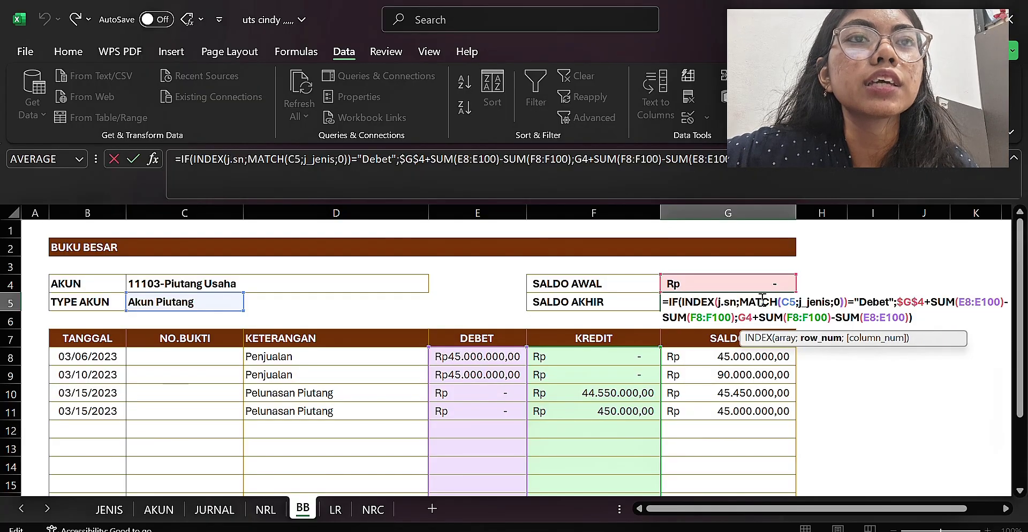
pyautogui.press('Right')
pyautogui.press('Right')
pyautogui.press('Right')
pyautogui.press('Right')
pyautogui.press('Right')
pyautogui.press('Right')
pyautogui.press('Right')
pyautogui.press('Right')
pyautogui.press('Right')
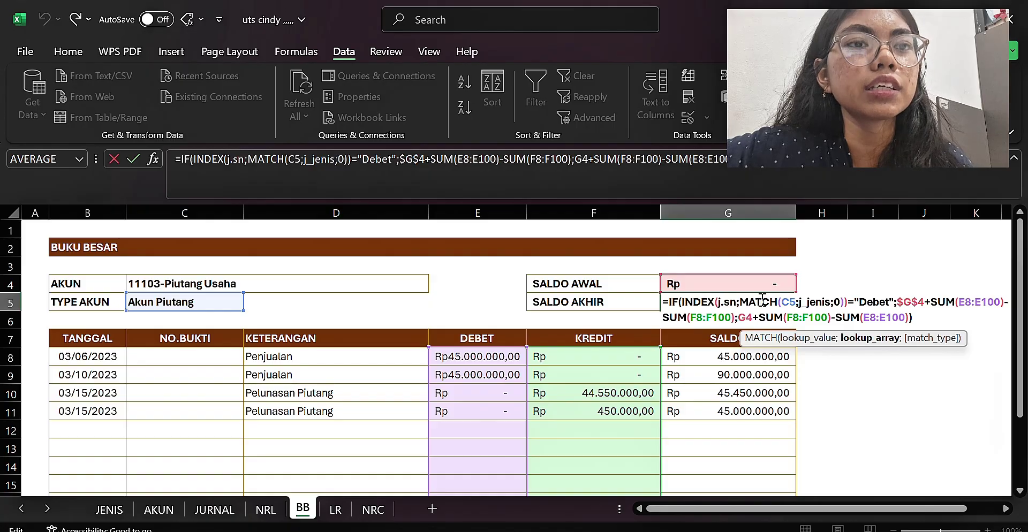
pyautogui.press('Right')
pyautogui.press('Right')
pyautogui.press('Right')
pyautogui.press('Right')
pyautogui.press('Right')
pyautogui.press('Right')
pyautogui.press('Right')
pyautogui.press('Right')
pyautogui.press('Right')
pyautogui.press('Right')
pyautogui.press('Right')
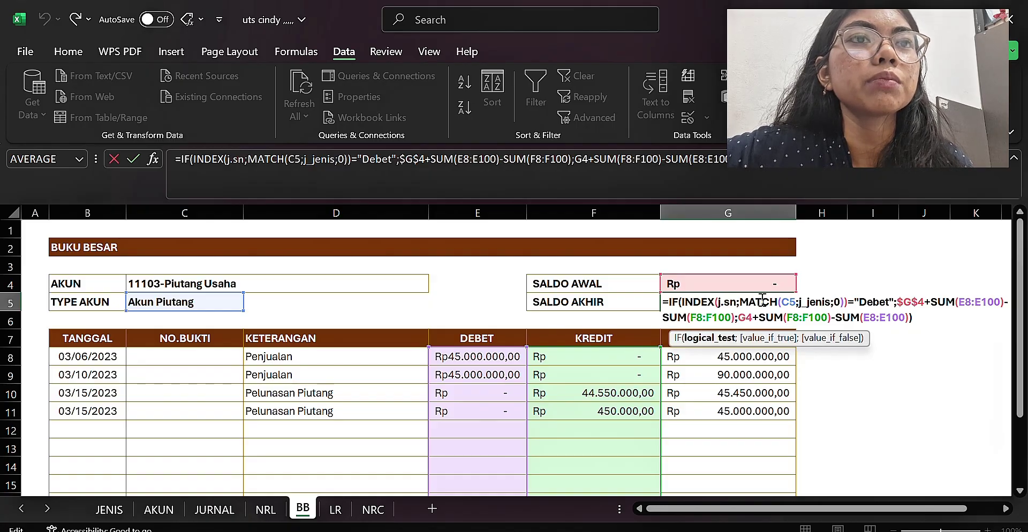
# - Examine the value-if-true part of the G5 formula, covering $G$4 plus SUM(E8:E100) minus SUM(F8:F100)
pyautogui.press('Right')
pyautogui.press('Right')
pyautogui.press('Right')
pyautogui.press('Right')
pyautogui.press('Right')
pyautogui.press('Right')
pyautogui.press('Right')
pyautogui.press('Right')
pyautogui.press('Right')
pyautogui.press('Right')
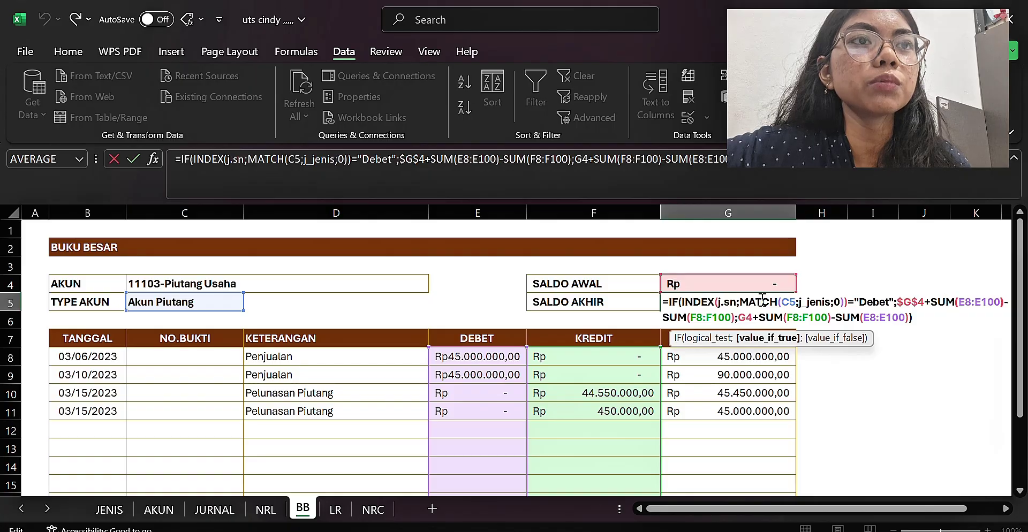
pyautogui.press('Right')
pyautogui.press('Right')
pyautogui.press('Right')
pyautogui.press('Right')
pyautogui.press('Right')
pyautogui.press('Right')
pyautogui.press('Right')
pyautogui.press('Right')
pyautogui.press('Right')
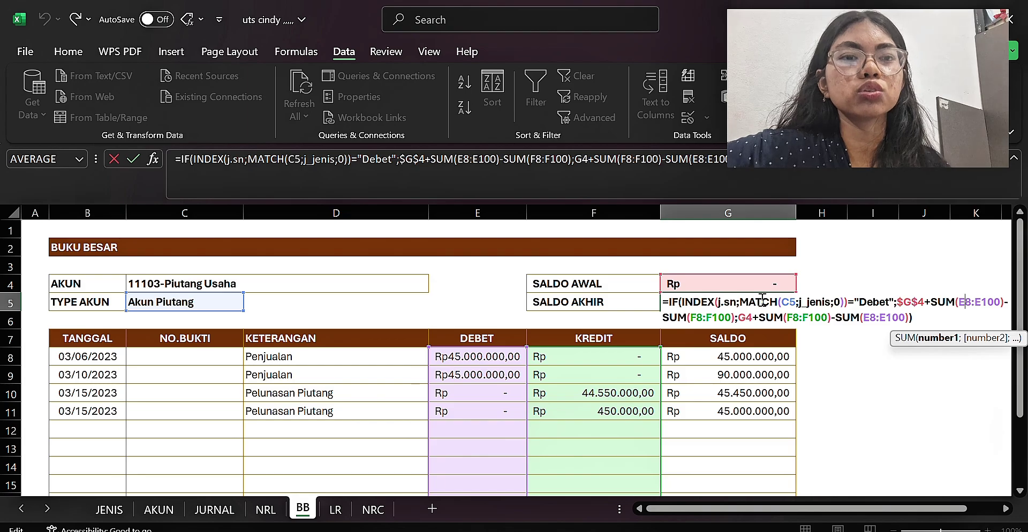
pyautogui.click(712, 311)
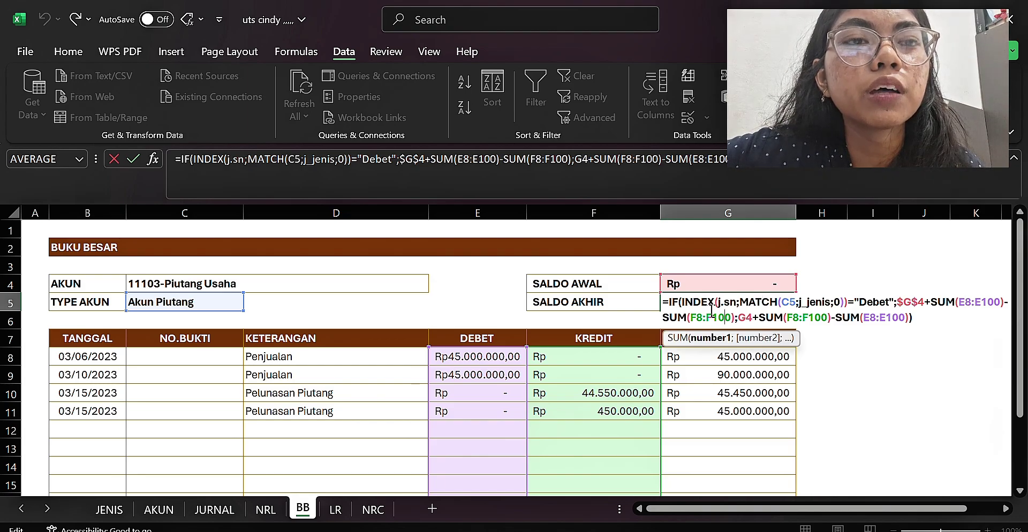
# - Examine the value-if-false part of the G5 formula, covering G4 plus SUM(F8:F100) minus SUM(E8:E100), and close it unchanged
pyautogui.press('Right')
pyautogui.press('Right')
pyautogui.press('Right')
pyautogui.press('Right')
pyautogui.press('Right')
pyautogui.press('Right')
pyautogui.press('Right')
pyautogui.press('Right')
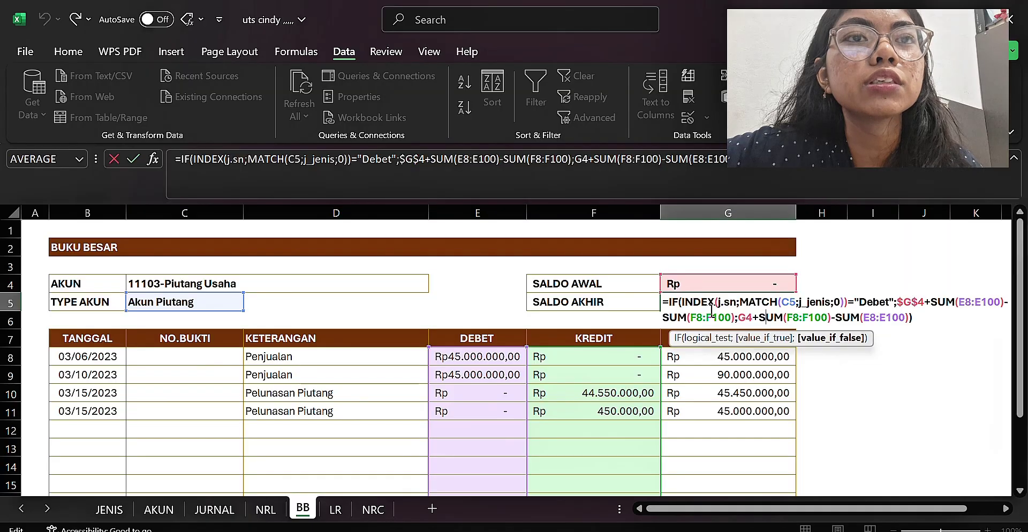
pyautogui.press('Right')
pyautogui.press('Right')
pyautogui.press('Right')
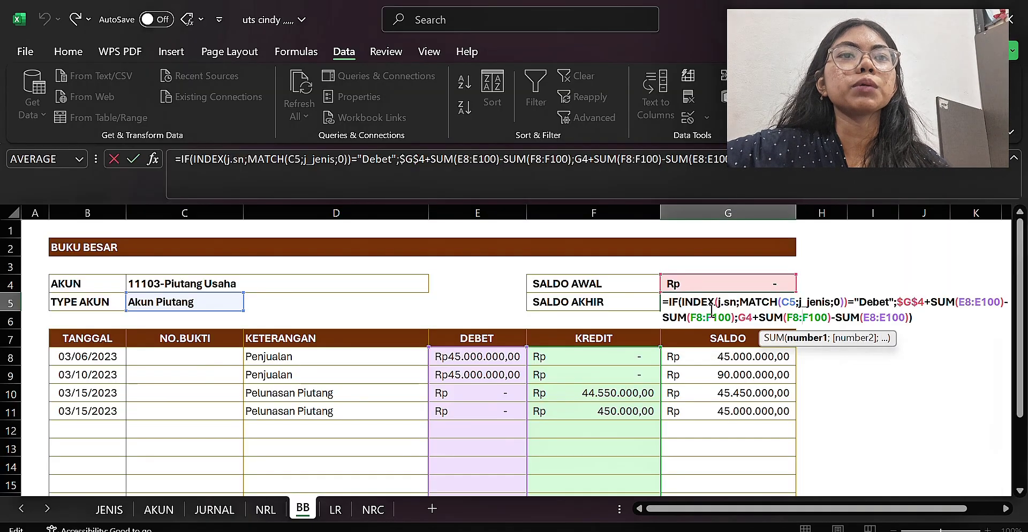
pyautogui.press('Right')
pyautogui.press('Right')
pyautogui.press('Right')
pyautogui.press('Right')
pyautogui.press('Right')
pyautogui.press('Right')
pyautogui.press('Right')
pyautogui.press('Right')
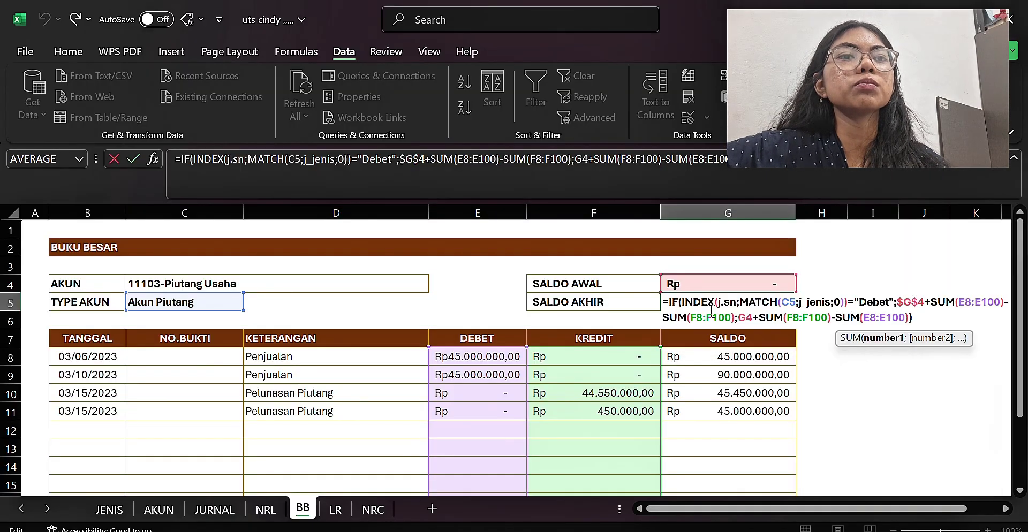
pyautogui.press('Return')
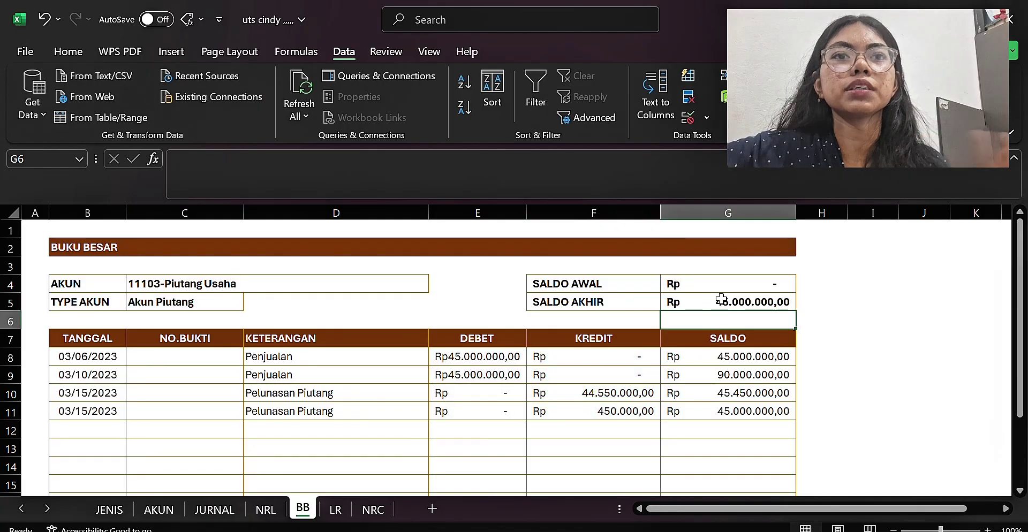
# - Review the BB ledger table from its transaction rows down past its last blank row and back to the BUKU BESAR heading
pyautogui.press('Down')
pyautogui.press('Down')
pyautogui.press('Down')
pyautogui.press('Down')
pyautogui.press('Down')
pyautogui.press('Down')
pyautogui.press('Down')
pyautogui.press('Down')
pyautogui.press('Down')
pyautogui.press('Down')
pyautogui.press('Down')
pyautogui.press('Down')
pyautogui.press('Down')
pyautogui.press('Down')
pyautogui.press('Down')
pyautogui.press('Down')
pyautogui.press('Down')
pyautogui.press('Down')
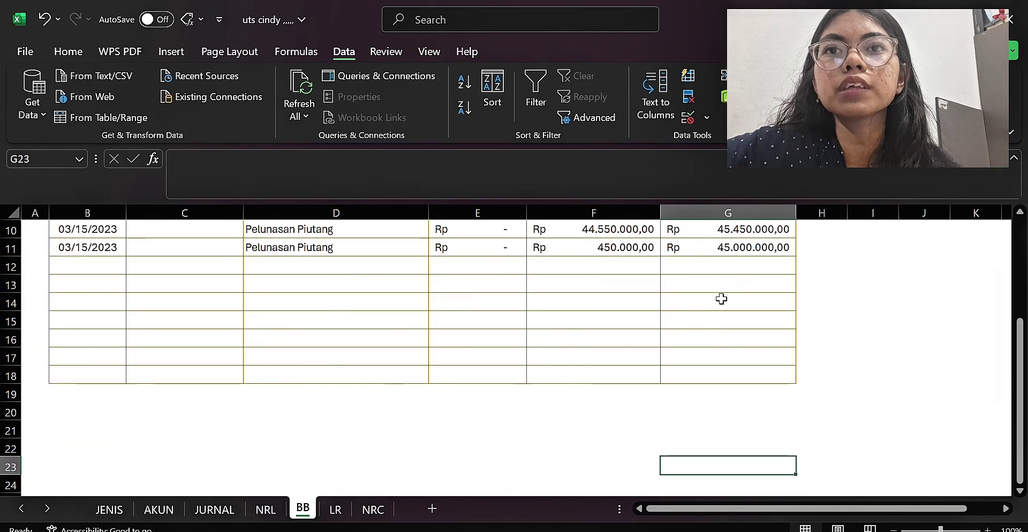
pyautogui.press('Up')
pyautogui.press('Up')
pyautogui.press('Up')
pyautogui.press('Up')
pyautogui.press('Up')
pyautogui.press('Up')
pyautogui.press('Up')
pyautogui.press('Up')
pyautogui.press('Up')
pyautogui.press('Up')
pyautogui.press('Up')
pyautogui.press('Up')
pyautogui.press('Up')
pyautogui.press('Up')
pyautogui.press('Up')
pyautogui.press('Up')
pyautogui.press('Up')
pyautogui.press('Up')
pyautogui.press('Up')
pyautogui.press('Up')
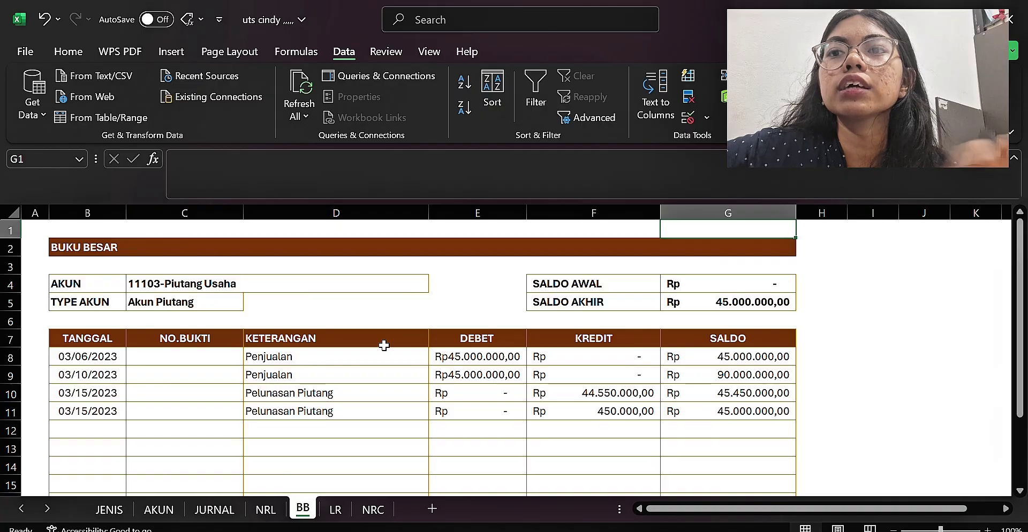
# - Switch to the LR sheet and examine its LABA RUGI title block, the KODE column heading and the PENDAPATAN section
pyautogui.click(335, 512)
pyautogui.click(80, 261)
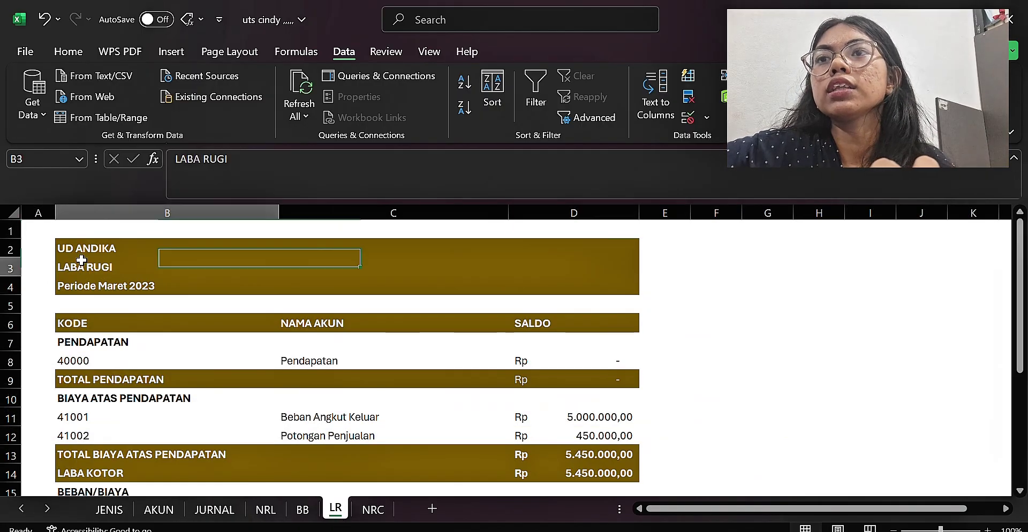
pyautogui.press('Up')
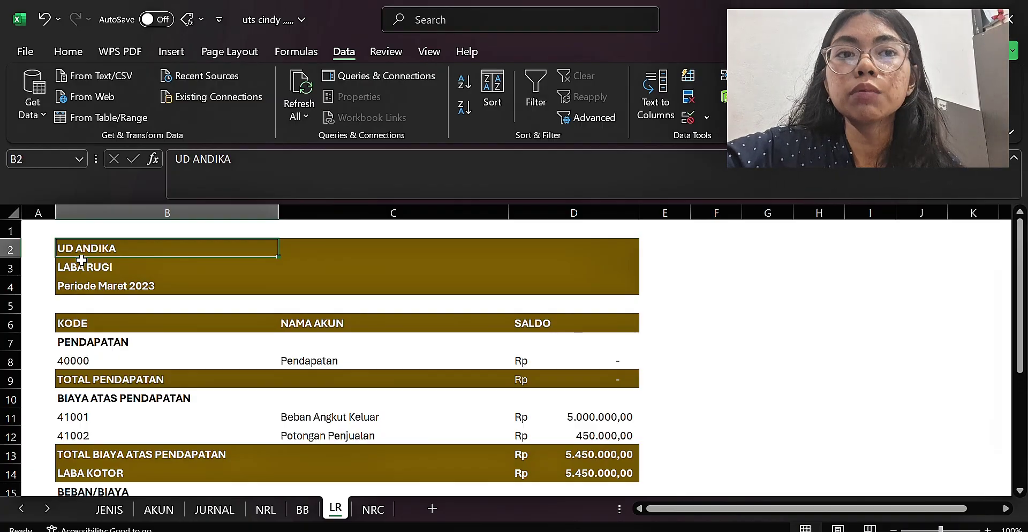
pyautogui.press('Down')
pyautogui.press('Down')
pyautogui.press('Up')
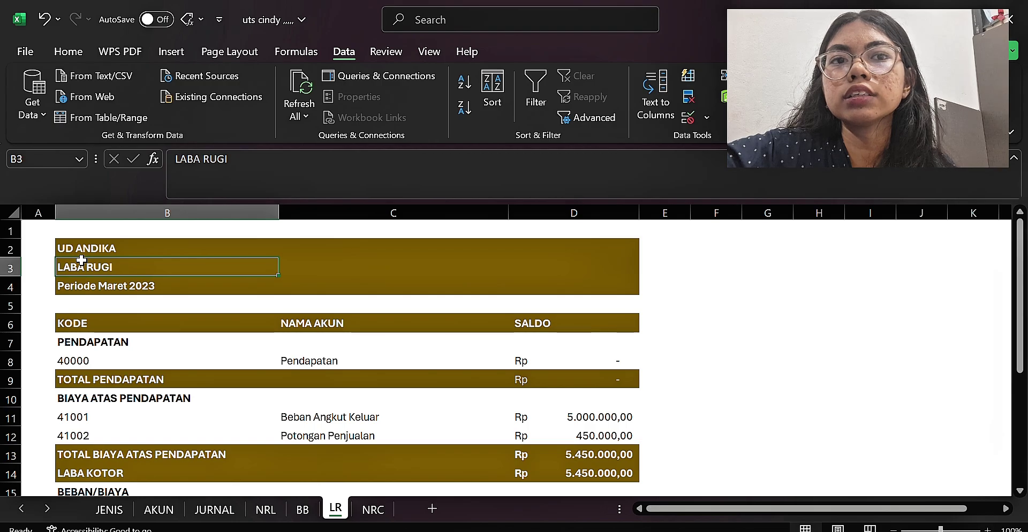
pyautogui.press('Down')
pyautogui.press('Down')
pyautogui.press('Down')
pyautogui.press('Down')
pyautogui.press('Down')
pyautogui.press('Down')
pyautogui.press('Down')
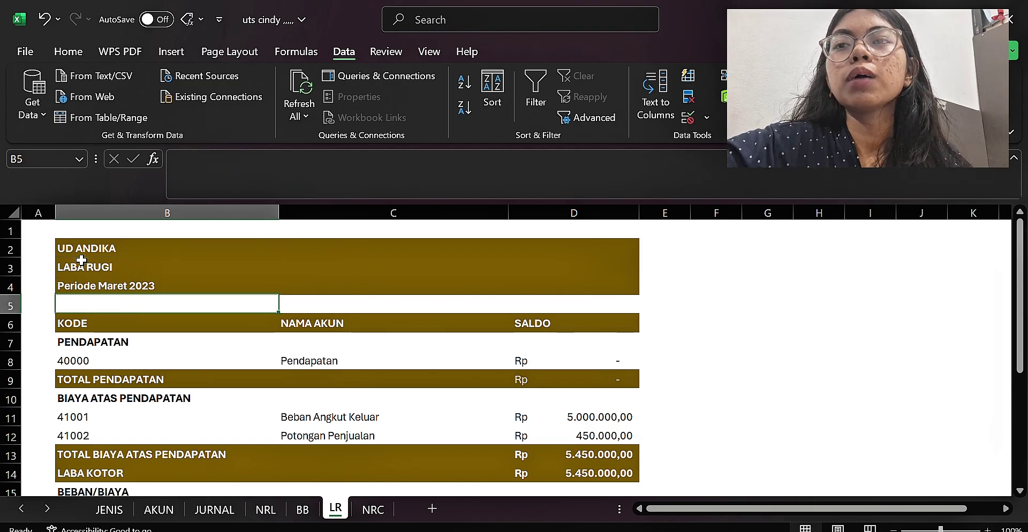
pyautogui.press('Up')
pyautogui.press('Up')
pyautogui.press('Up')
pyautogui.press('Up')
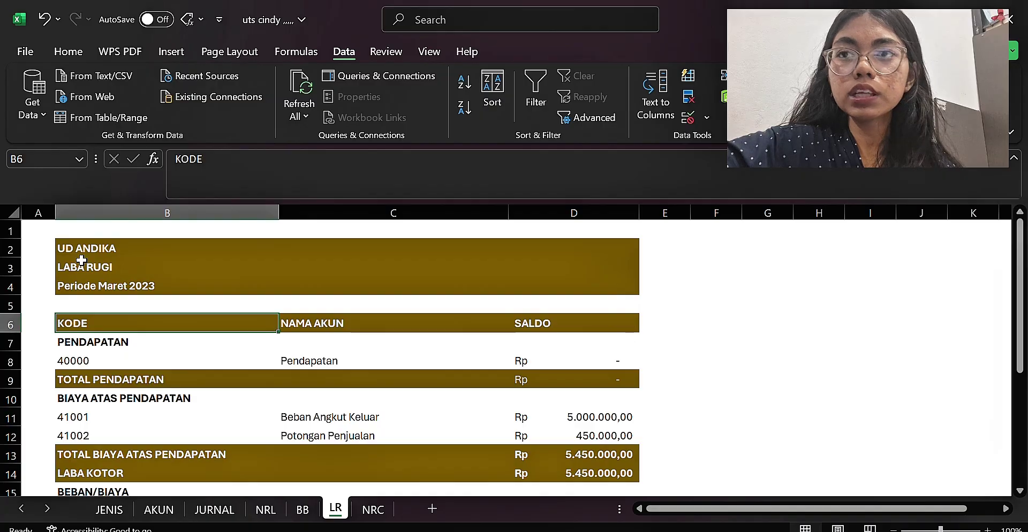
pyautogui.press('Down')
pyautogui.press('Down')
pyautogui.press('Up')
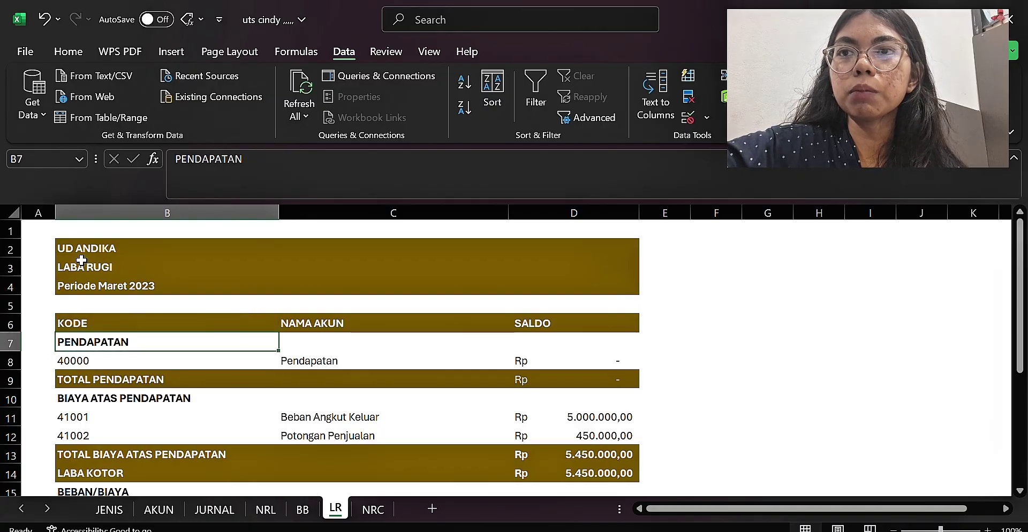
# - Re-enter the Pendapatan code in B8 of the LR sheet as a reference to NRL!B26
pyautogui.press('Down')
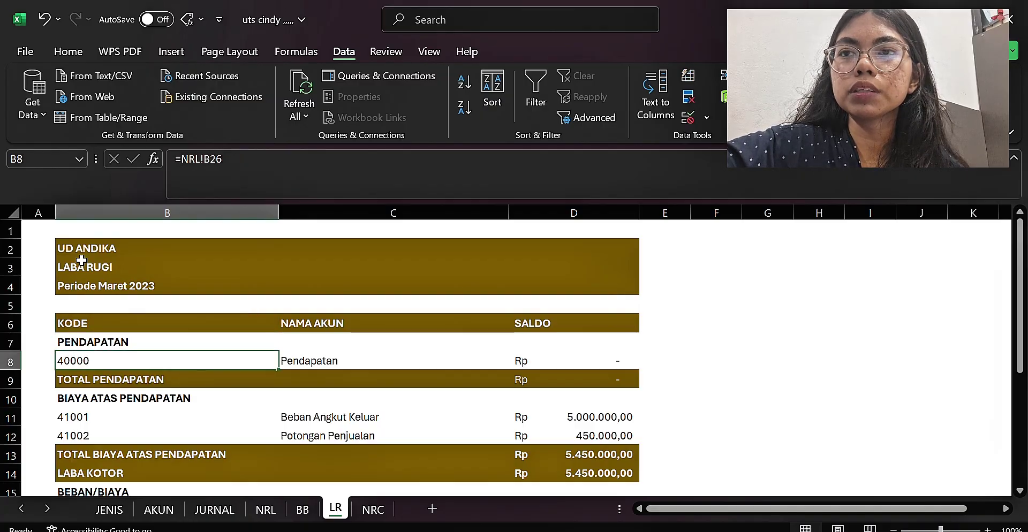
pyautogui.doubleClick(76, 356)
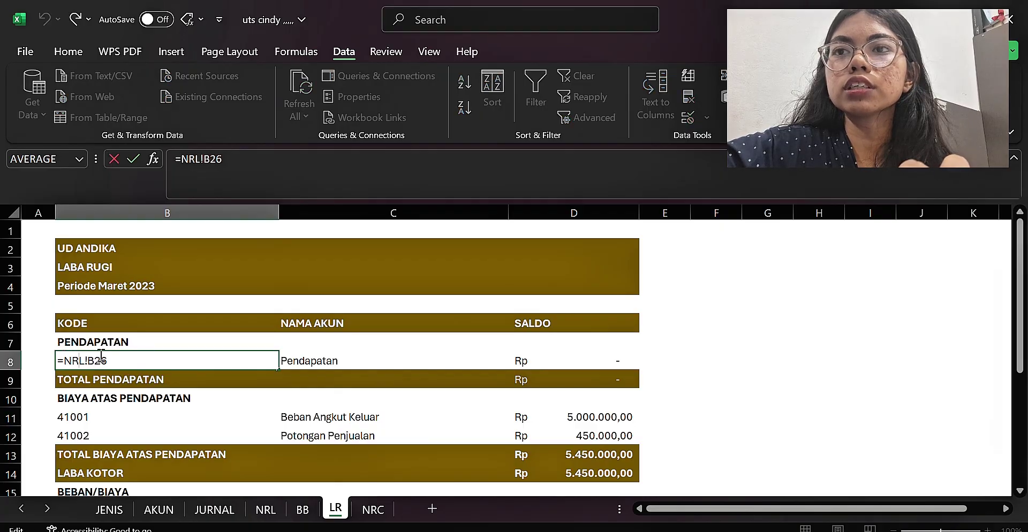
pyautogui.press('BackSpace')
pyautogui.press('BackSpace')
pyautogui.press('BackSpace')
pyautogui.press('BackSpace')
pyautogui.press('BackSpace')
pyautogui.press('BackSpace')
pyautogui.press('BackSpace')
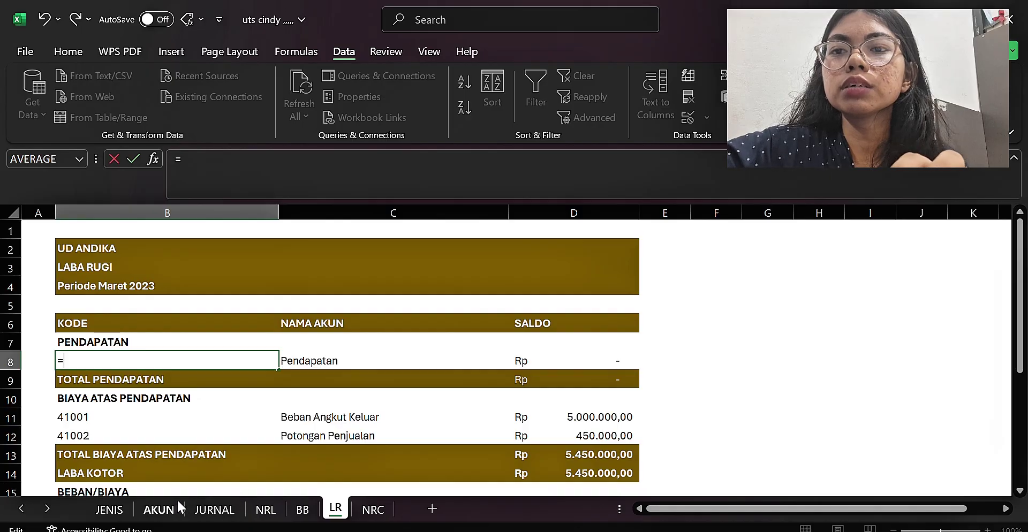
pyautogui.click(275, 515)
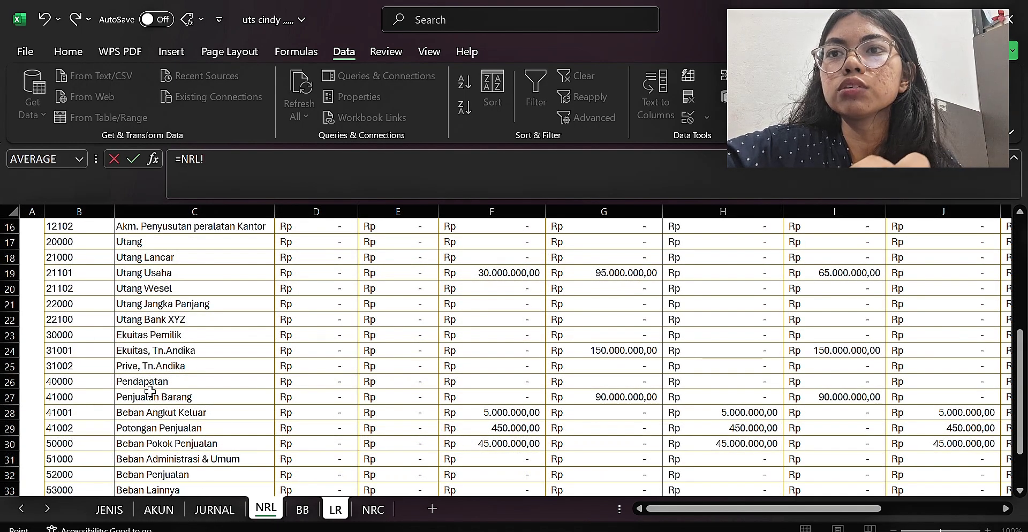
pyautogui.click(84, 384)
pyautogui.press('Return')
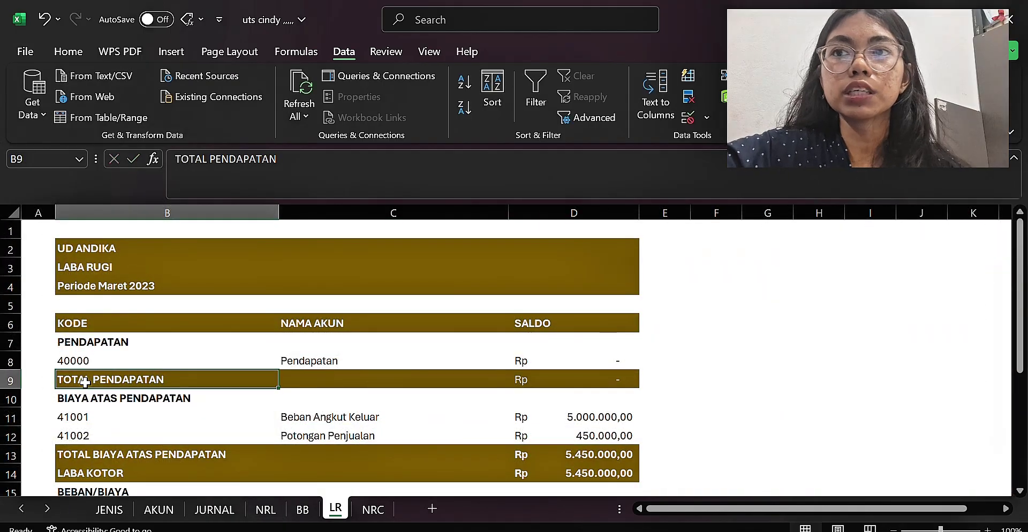
# - Examine the references to the NRL sheet behind the BIAYA ATAS PENDAPATAN codes in B11 and B12, leaving them unchanged
pyautogui.doubleClick(76, 420)
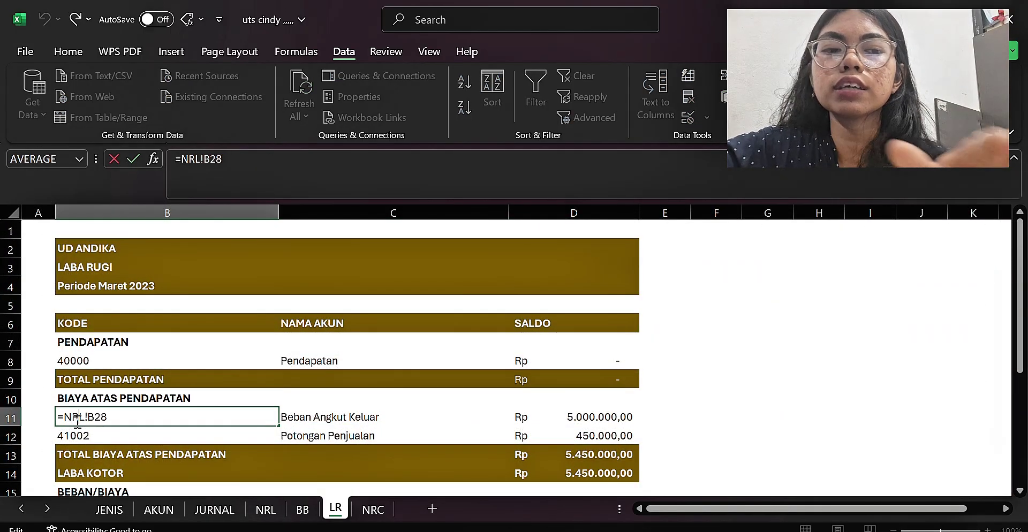
pyautogui.press('Return')
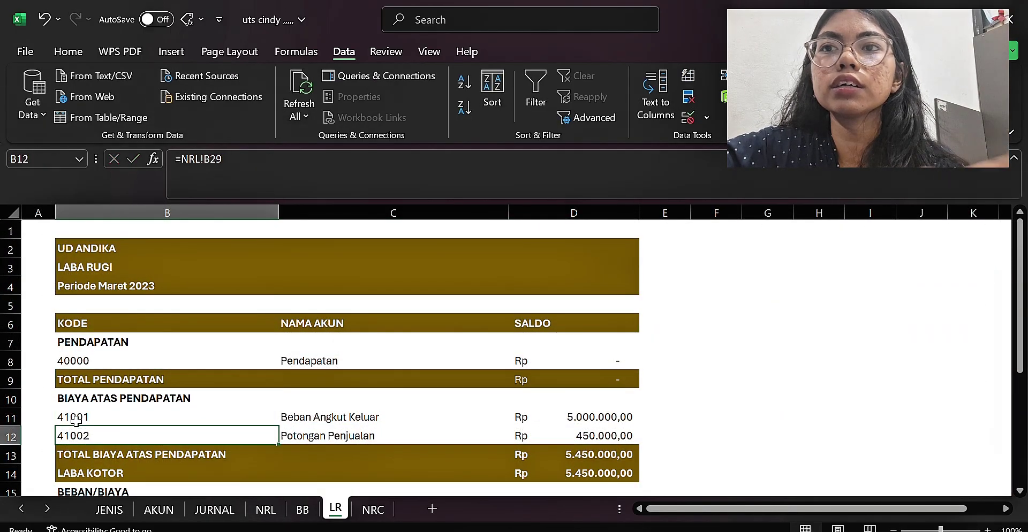
pyautogui.click(100, 378)
pyautogui.press('Down')
pyautogui.press('Down')
pyautogui.press('Down')
pyautogui.press('Down')
pyautogui.press('Down')
pyautogui.press('Down')
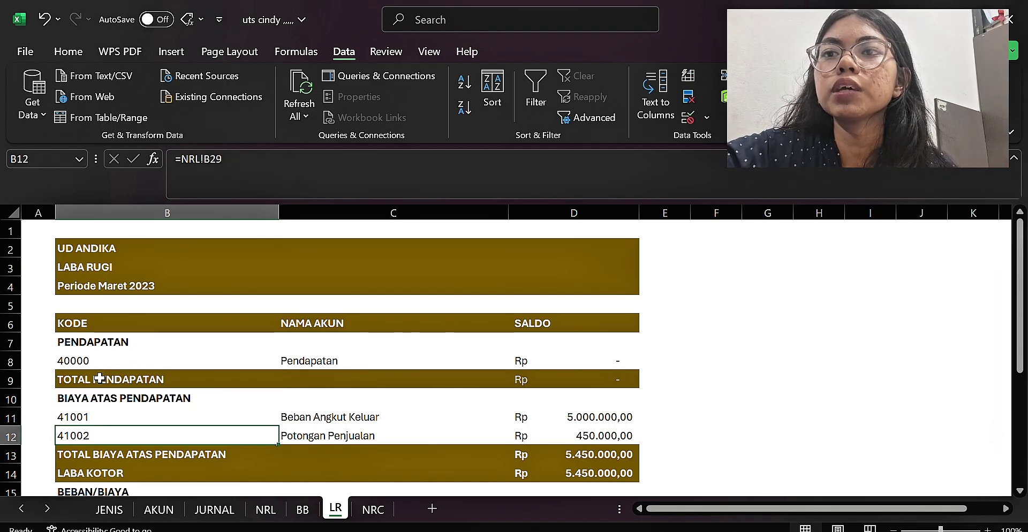
# - Examine the KODE column entries of the BEBAN/BIAYA and BIAYA LAIN sections down through the LABA BERSIH row
pyautogui.press('Down')
pyautogui.press('Down')
pyautogui.press('Down')
pyautogui.press('Down')
pyautogui.press('Down')
pyautogui.press('Down')
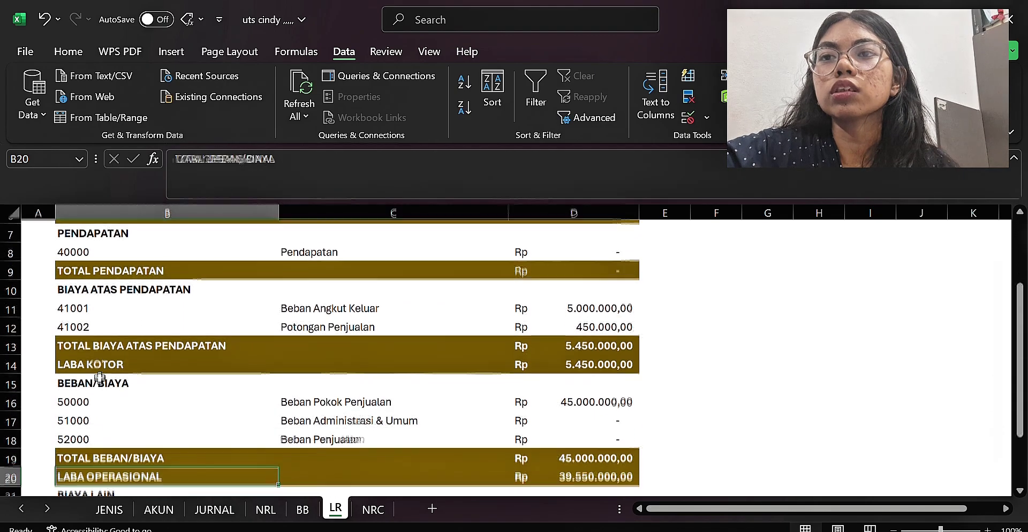
pyautogui.press('Down')
pyautogui.press('Up')
pyautogui.press('Up')
pyautogui.press('Up')
pyautogui.press('Up')
pyautogui.press('Up')
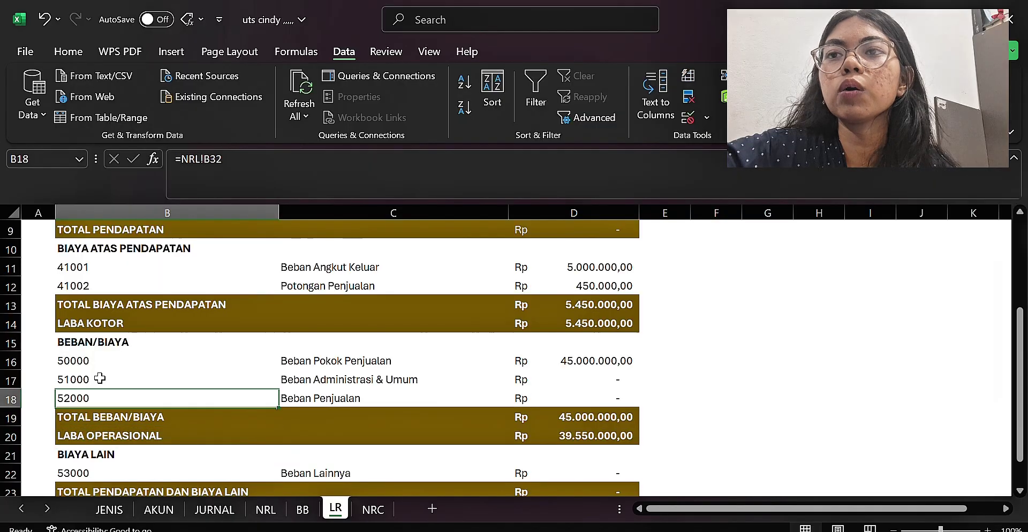
pyautogui.press('Up')
pyautogui.press('Down')
pyautogui.press('Down')
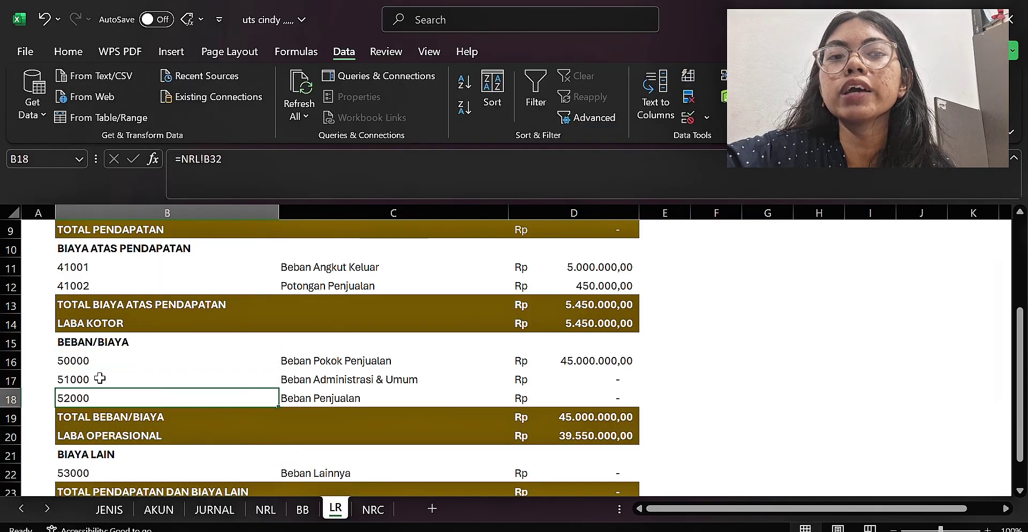
pyautogui.press('Down')
pyautogui.press('Down')
pyautogui.press('Down')
pyautogui.press('Down')
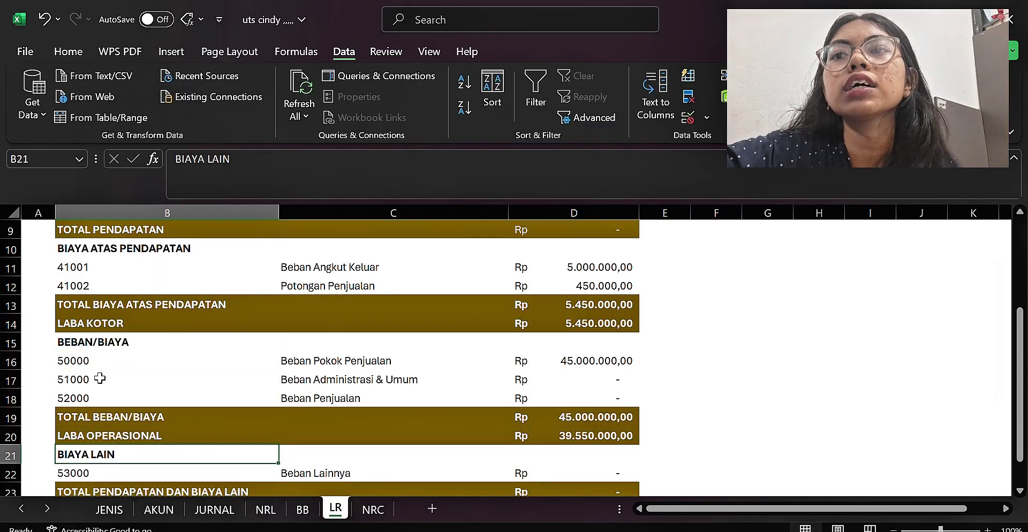
pyautogui.press('Down')
pyautogui.press('Down')
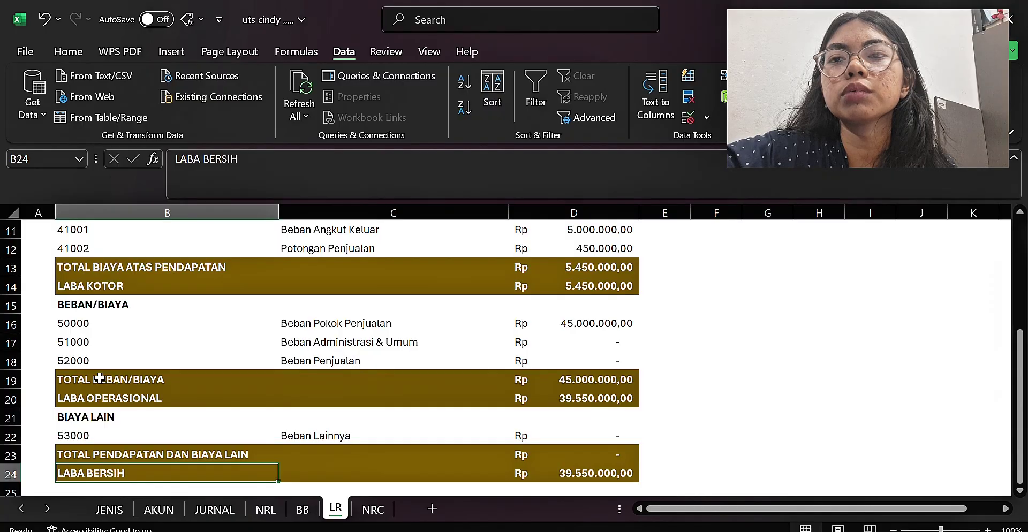
pyautogui.press('Down')
pyautogui.press('Down')
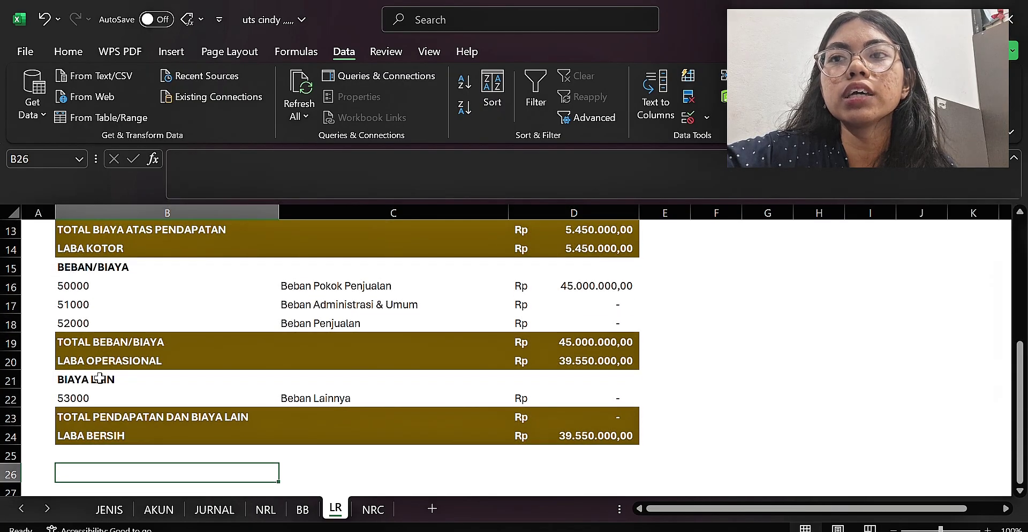
pyautogui.press('Up')
pyautogui.press('Up')
pyautogui.press('Up')
pyautogui.press('Up')
pyautogui.press('Up')
pyautogui.press('Up')
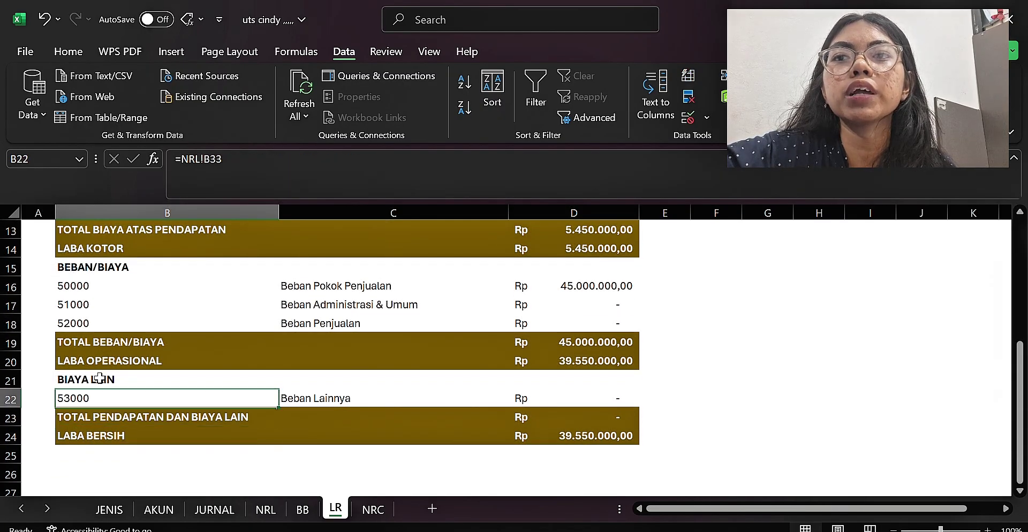
# - Examine the NAMA AKUN formula in C8, covering its IFERROR, INDEX of ak_nm and MATCH of B8 in ak_kode, and close it unchanged
pyautogui.hotkey('ctrl', 'Up')
pyautogui.hotkey('ctrl', 'Up')
pyautogui.hotkey('ctrl', 'Up')
pyautogui.hotkey('ctrl', 'Up')
pyautogui.press('Right')
pyautogui.press('Right')
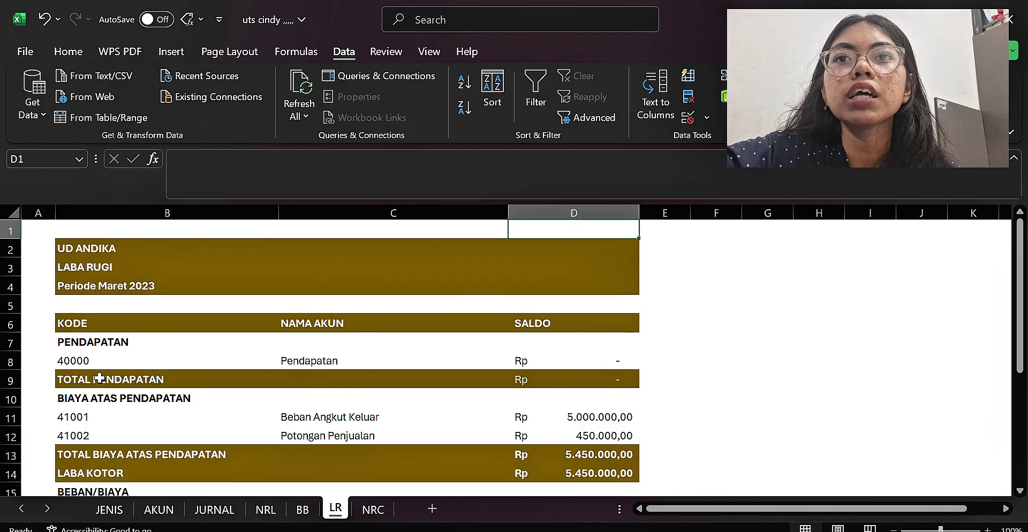
pyautogui.press('Left')
pyautogui.press('Left')
pyautogui.press('Right')
pyautogui.press('Down')
pyautogui.press('Down')
pyautogui.press('Down')
pyautogui.press('Down')
pyautogui.press('Down')
pyautogui.press('Down')
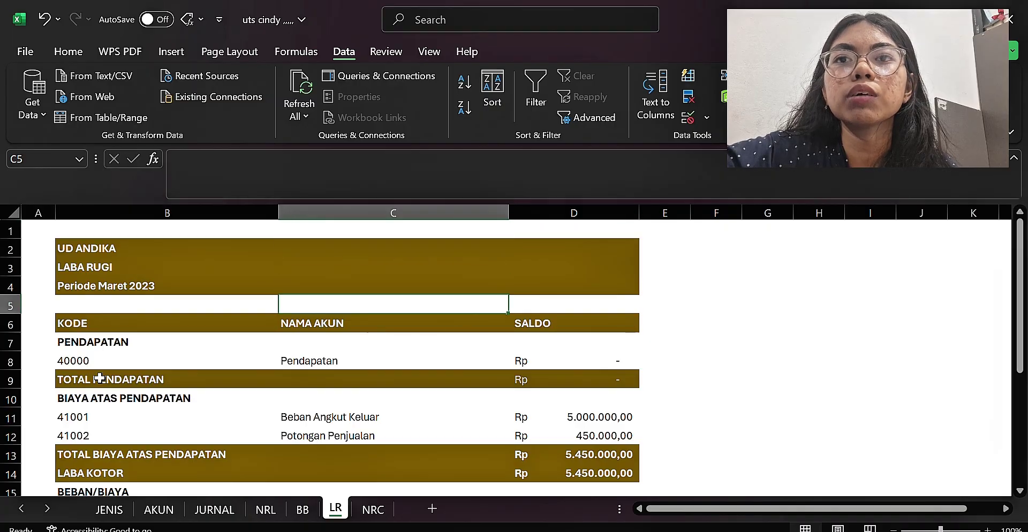
pyautogui.press('Down')
pyautogui.press('Up')
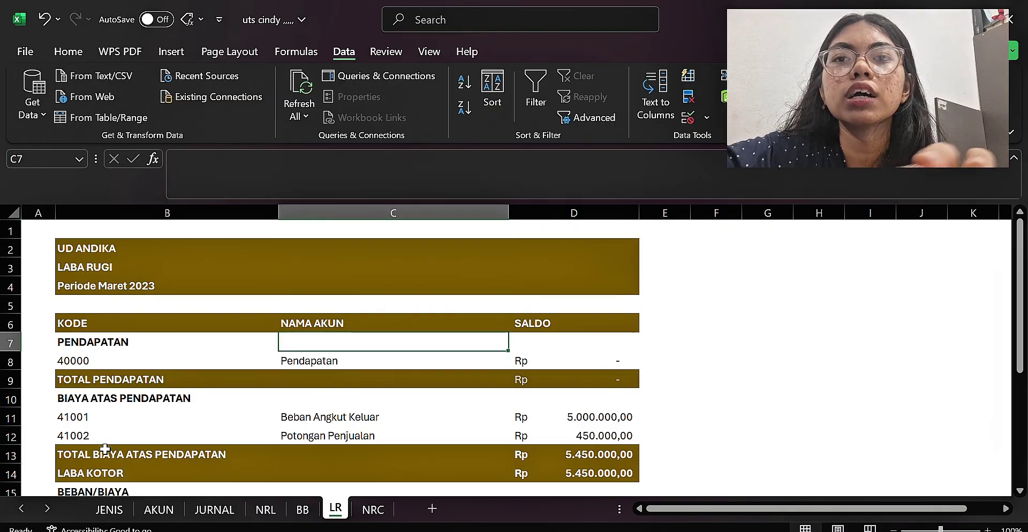
pyautogui.press('Down')
pyautogui.doubleClick(310, 359)
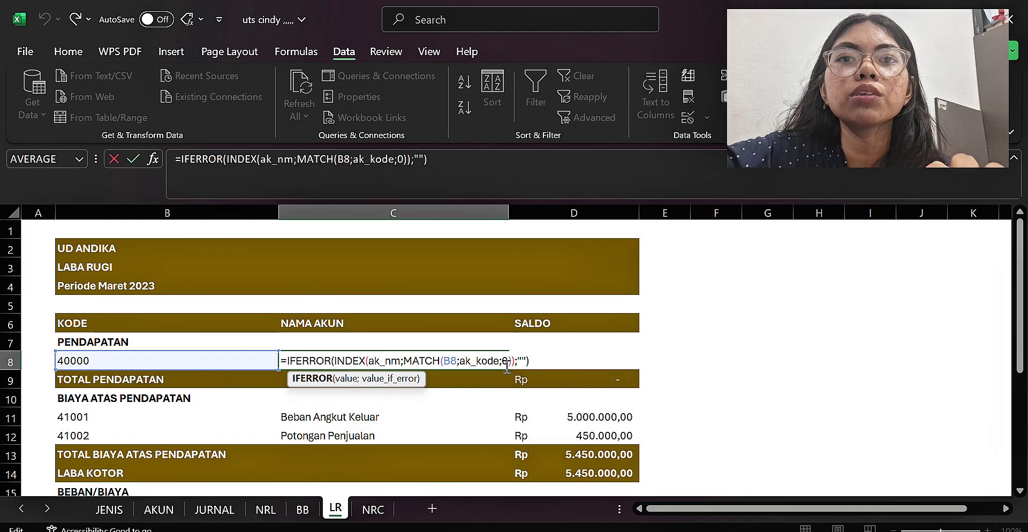
pyautogui.press('Return')
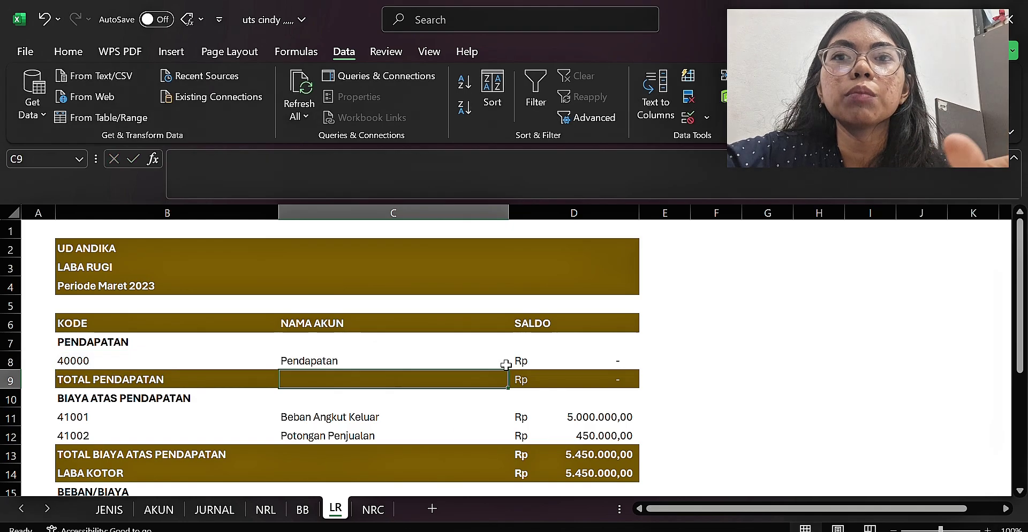
# - Copy the NAMA AKUN formula from C8 into C11
pyautogui.click(375, 363)
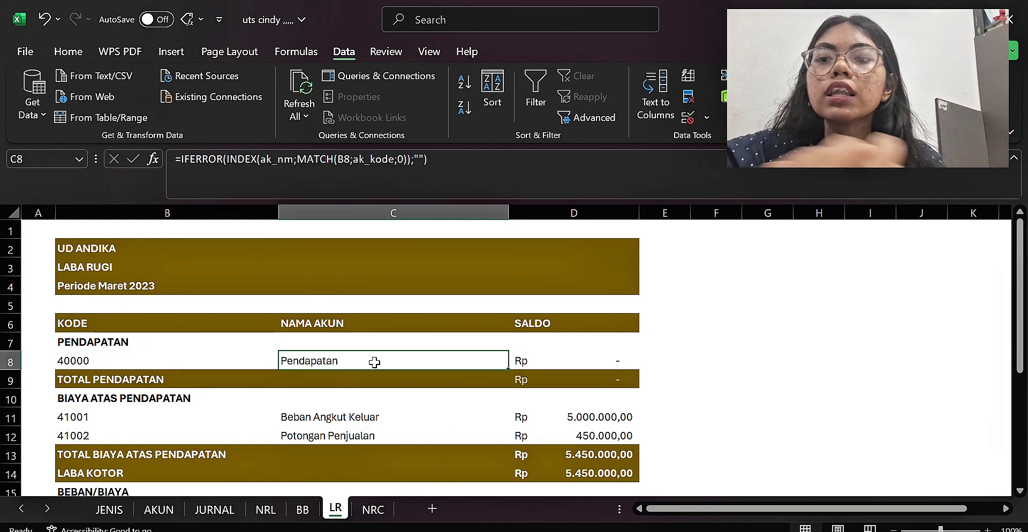
pyautogui.hotkey('ctrl', 'c')
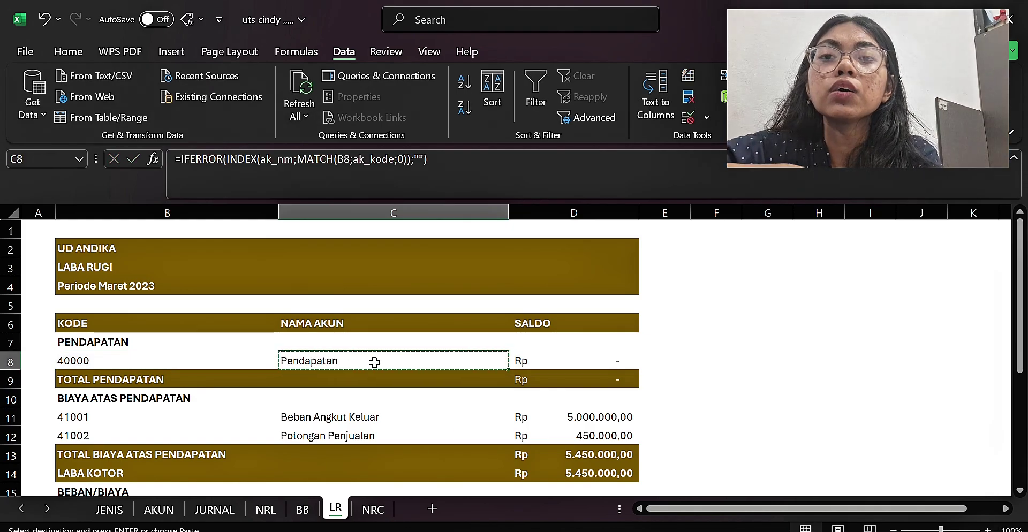
pyautogui.click(373, 425)
pyautogui.hotkey('ctrl', 'v')
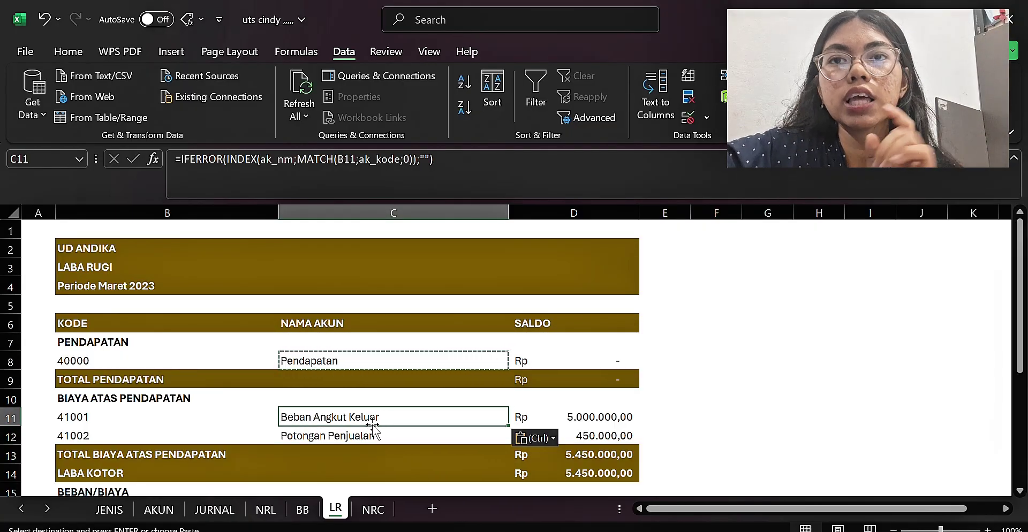
# - Review the remaining NAMA AKUN rows of the LR sheet down past LABA BERSIH
pyautogui.press('Down')
pyautogui.press('Down')
pyautogui.press('Down')
pyautogui.press('Down')
pyautogui.press('Down')
pyautogui.press('Down')
pyautogui.press('Down')
pyautogui.press('Down')
pyautogui.press('Down')
pyautogui.press('Down')
pyautogui.press('Down')
pyautogui.press('Down')
pyautogui.press('Down')
pyautogui.press('Down')
pyautogui.press('Down')
pyautogui.press('Down')
pyautogui.press('Down')
pyautogui.press('Down')
pyautogui.press('Down')
pyautogui.press('Down')
pyautogui.press('Down')
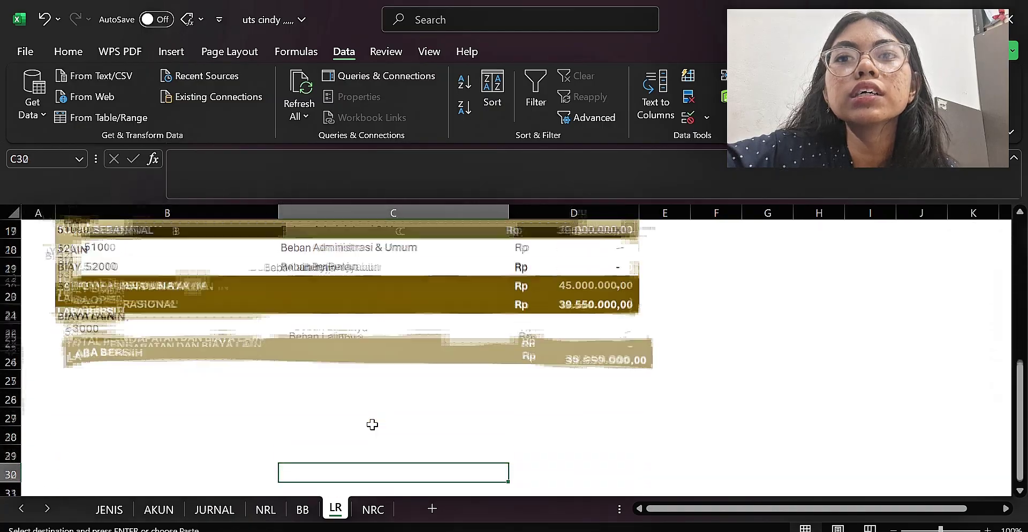
# - Review the NAMA AKUN column of the LR sheet from below LABA BERSIH back up to the report heading
pyautogui.press('Up')
pyautogui.press('Up')
pyautogui.press('Up')
pyautogui.press('Up')
pyautogui.press('Up')
pyautogui.press('Up')
pyautogui.press('Up')
pyautogui.press('Up')
pyautogui.press('Up')
pyautogui.press('Up')
pyautogui.press('Up')
pyautogui.press('Up')
pyautogui.press('Up')
pyautogui.press('Up')
pyautogui.press('Up')
pyautogui.press('Up')
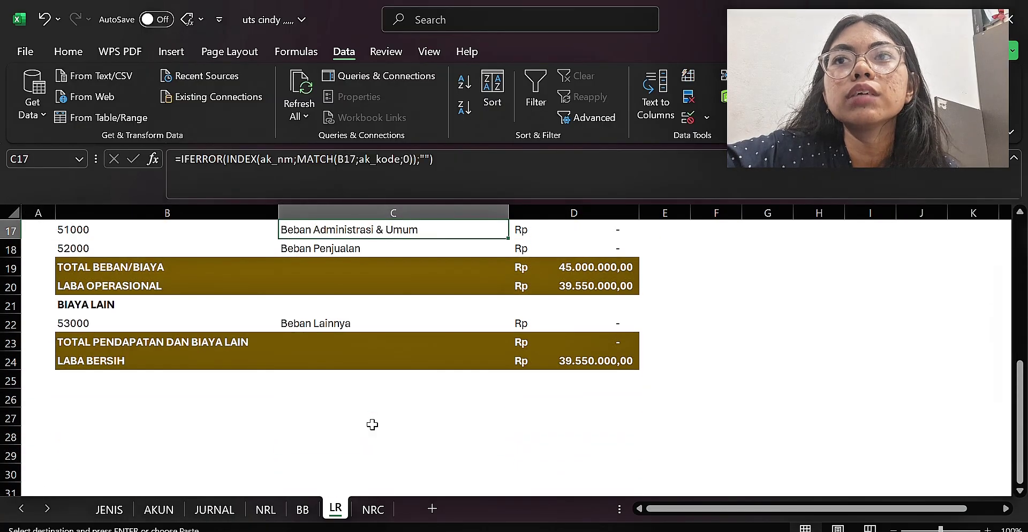
pyautogui.press('Down')
pyautogui.press('Up')
pyautogui.press('Up')
pyautogui.press('Up')
pyautogui.press('Up')
pyautogui.press('Up')
pyautogui.press('Up')
pyautogui.press('Up')
pyautogui.press('Up')
pyautogui.press('Up')
pyautogui.press('Up')
pyautogui.press('Up')
pyautogui.press('Up')
pyautogui.press('Up')
pyautogui.press('Up')
pyautogui.press('Up')
pyautogui.press('Up')
pyautogui.press('Up')
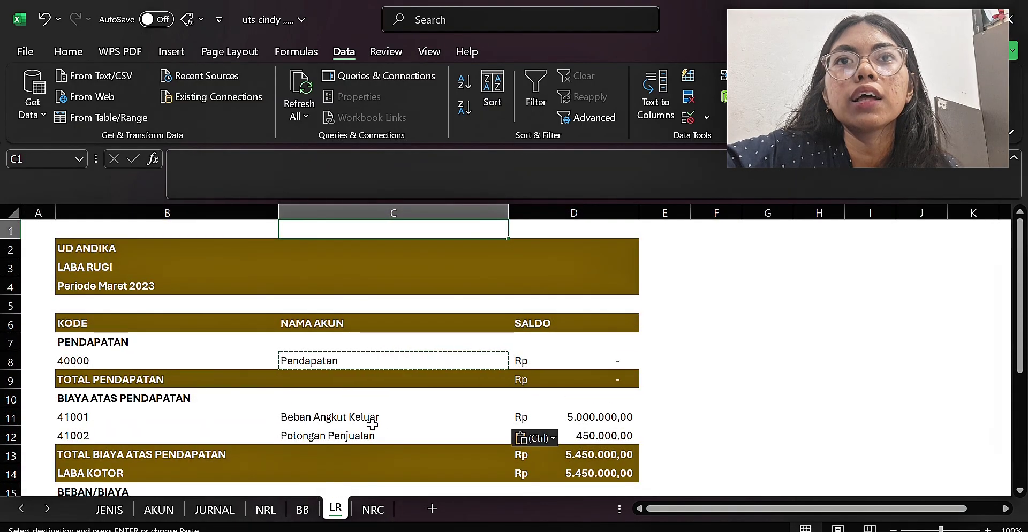
# - Open the SALDO formula in D8 and examine its IF condition, the nested INDEX and MATCH lookups of B8 compared with "DEBET"
pyautogui.press('Right')
pyautogui.press('Down')
pyautogui.press('Down')
pyautogui.press('Down')
pyautogui.press('Down')
pyautogui.press('Down')
pyautogui.press('Down')
pyautogui.press('Down')
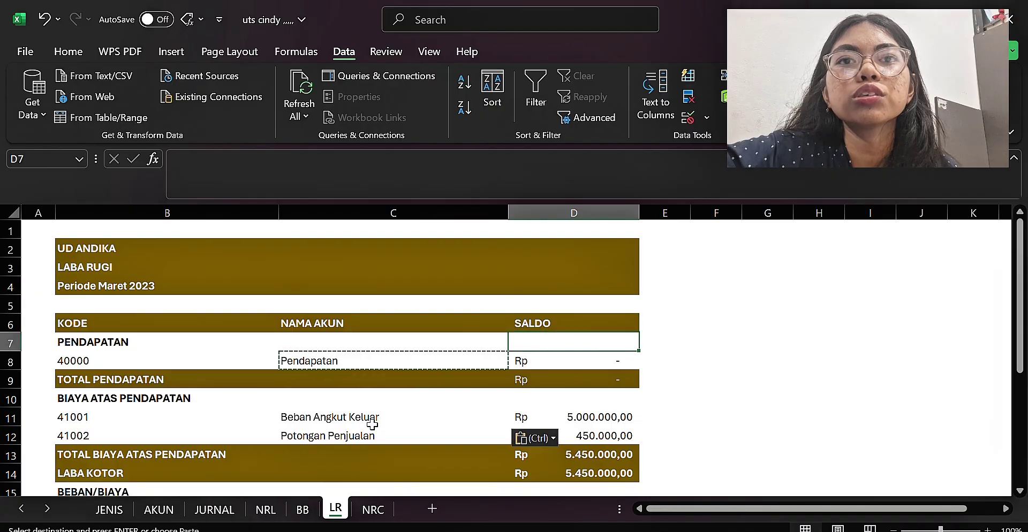
pyautogui.doubleClick(541, 362)
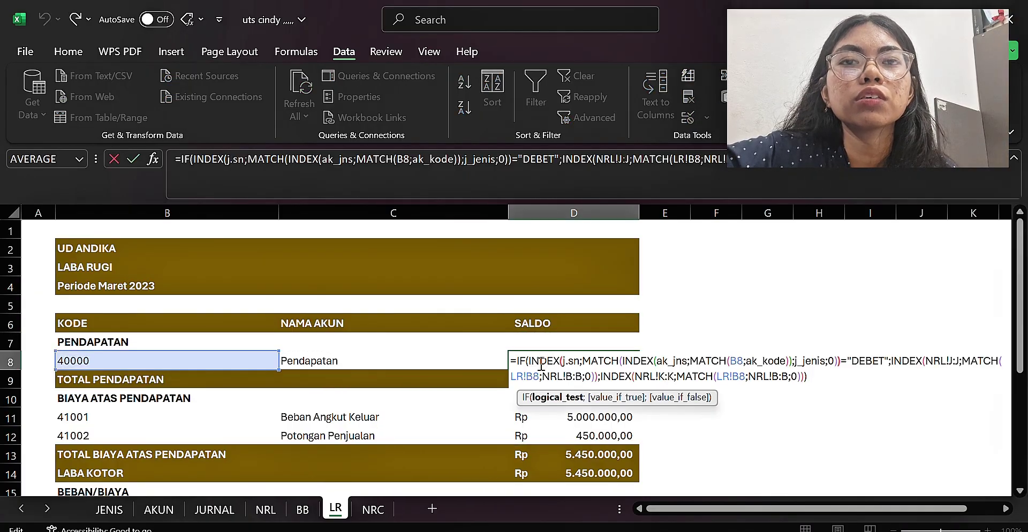
pyautogui.press('Right')
pyautogui.press('Right')
pyautogui.press('Right')
pyautogui.press('Right')
pyautogui.press('Right')
pyautogui.press('Right')
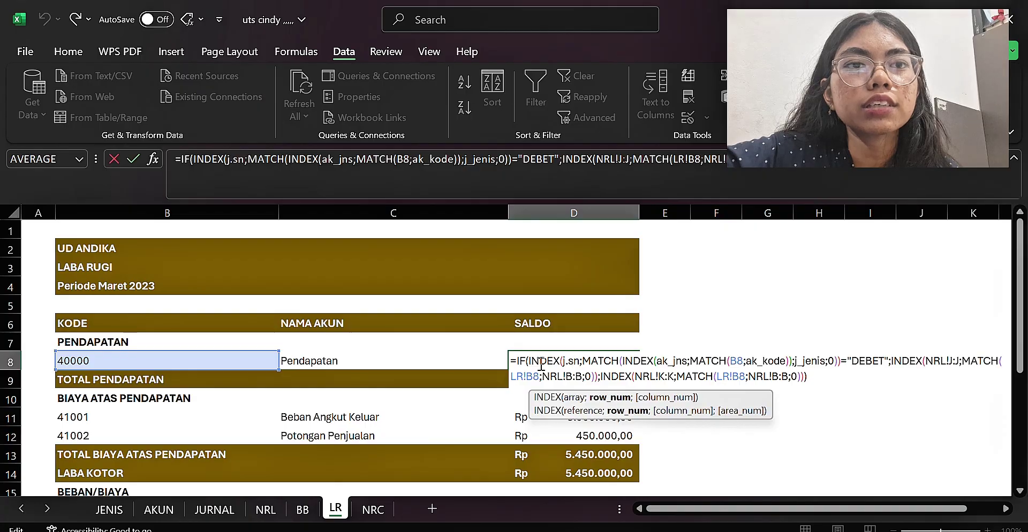
pyautogui.press('Right')
pyautogui.press('Right')
pyautogui.press('Right')
pyautogui.press('Right')
pyautogui.press('Right')
pyautogui.press('Right')
pyautogui.press('Right')
pyautogui.press('Right')
pyautogui.press('Right')
pyautogui.press('Right')
pyautogui.press('Right')
pyautogui.press('Right')
pyautogui.press('Right')
pyautogui.press('Right')
pyautogui.press('Right')
pyautogui.press('Right')
pyautogui.press('Right')
pyautogui.press('Right')
pyautogui.press('Right')
pyautogui.press('Right')
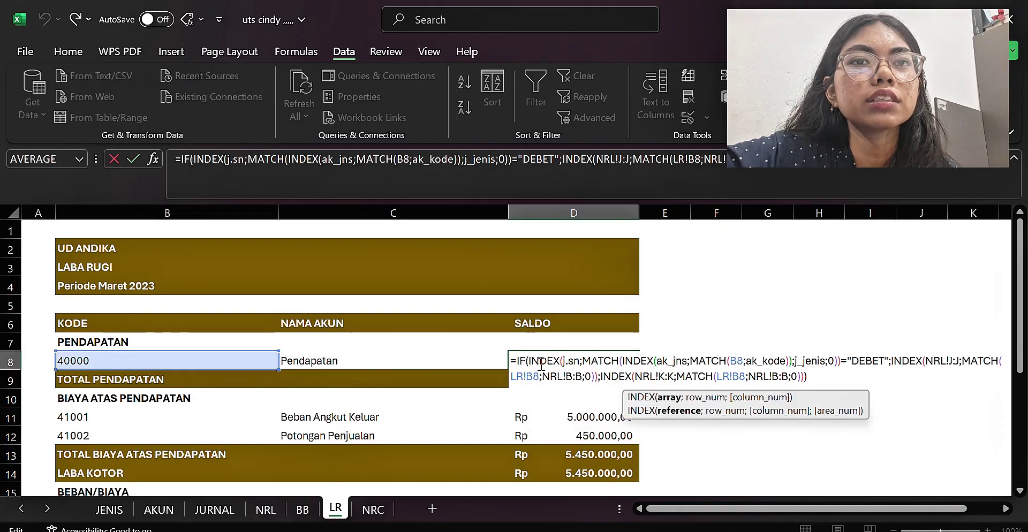
pyautogui.press('Right')
pyautogui.press('Right')
pyautogui.press('Right')
pyautogui.press('Right')
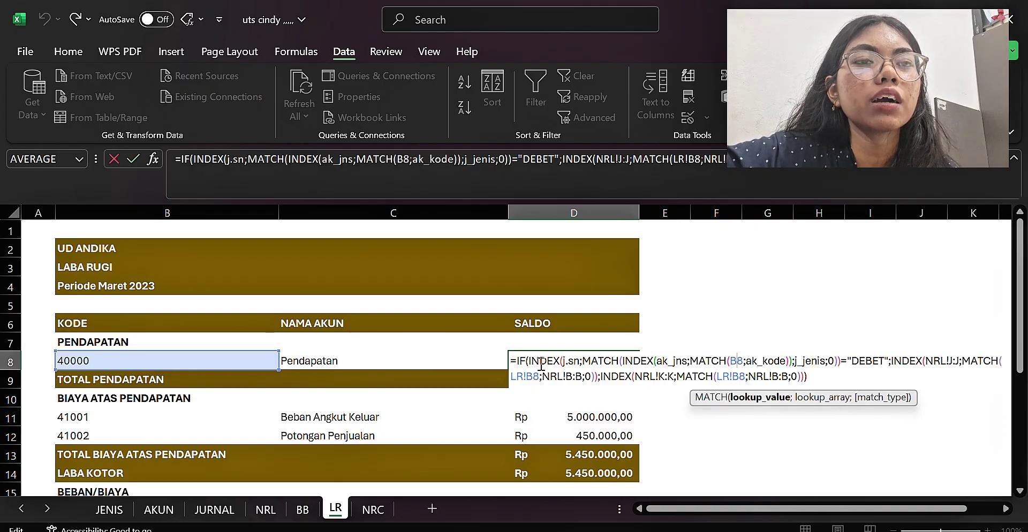
pyautogui.press('Right')
pyautogui.press('Right')
pyautogui.press('Right')
pyautogui.press('Right')
pyautogui.press('Right')
pyautogui.press('Right')
pyautogui.press('Right')
pyautogui.press('Right')
pyautogui.press('Right')
pyautogui.press('Right')
pyautogui.press('Right')
pyautogui.press('Right')
pyautogui.press('Right')
pyautogui.press('Right')
pyautogui.press('Right')
pyautogui.press('Right')
pyautogui.press('Right')
pyautogui.press('Right')
pyautogui.press('Right')
pyautogui.press('Right')
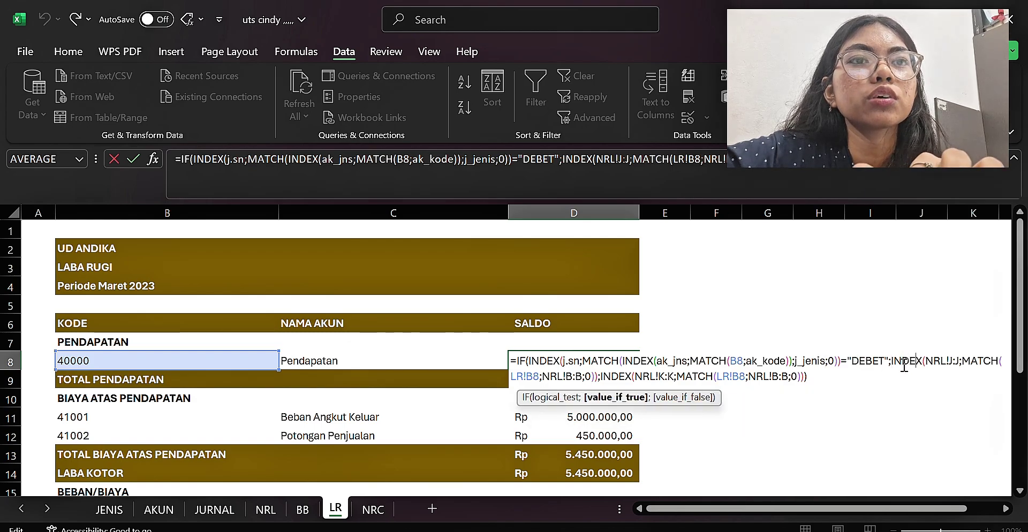
# - Examine the D8 formula's two INDEX results from NRL columns J and K, matched on LR!B8 in NRL!B:B, and close it unchanged
pyautogui.click(949, 360)
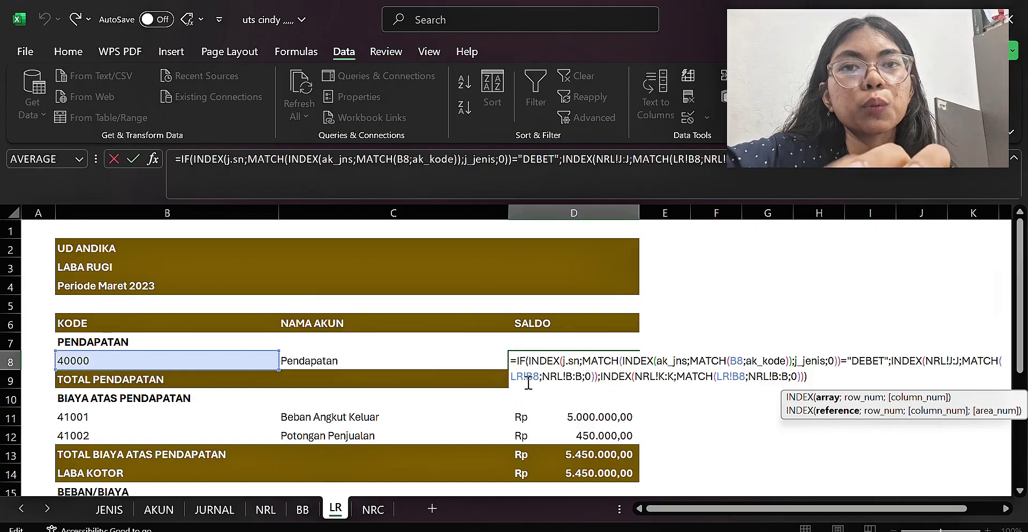
pyautogui.press('Right')
pyautogui.press('Right')
pyautogui.press('Right')
pyautogui.press('Right')
pyautogui.press('Right')
pyautogui.press('Right')
pyautogui.press('Right')
pyautogui.press('Right')
pyautogui.press('Right')
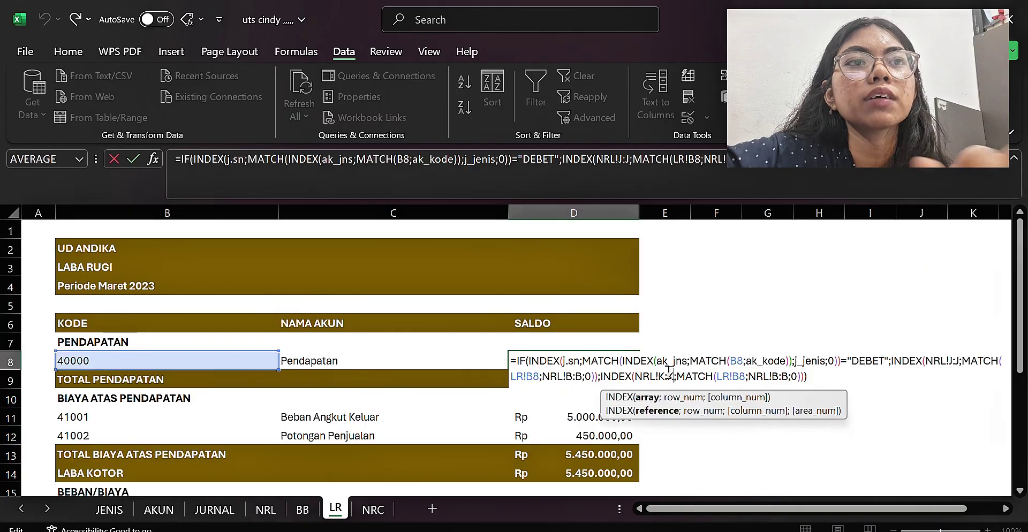
pyautogui.press('Right')
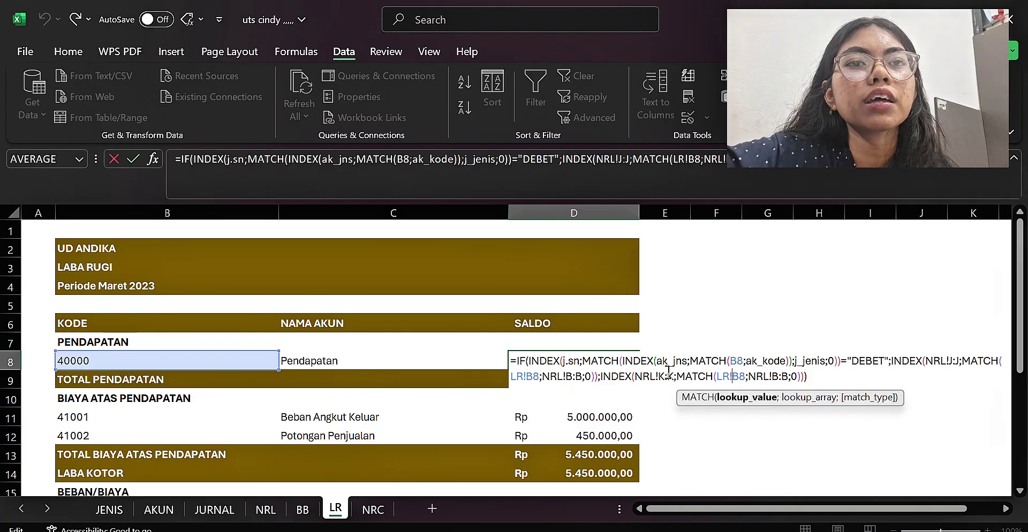
pyautogui.press('Right')
pyautogui.press('Right')
pyautogui.press('Right')
pyautogui.press('Right')
pyautogui.press('Right')
pyautogui.press('Right')
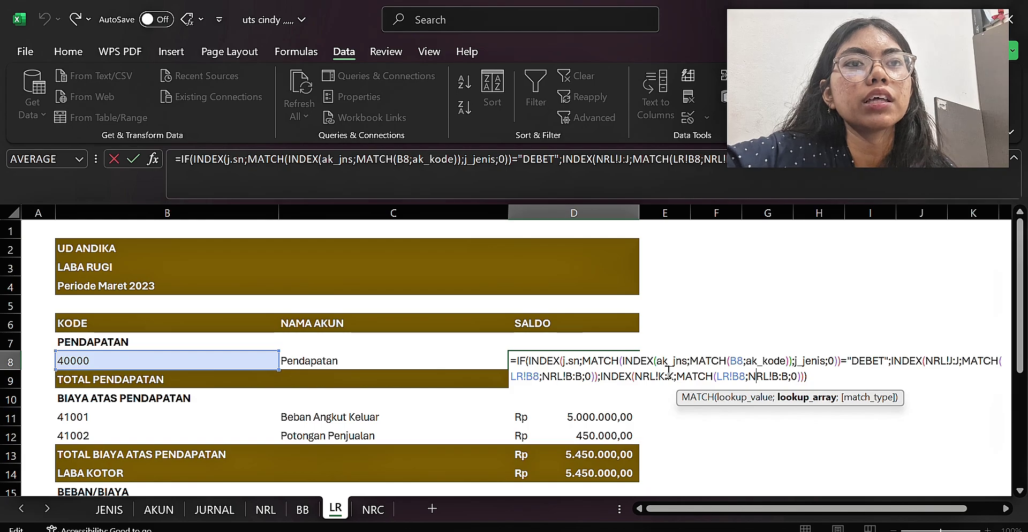
pyautogui.press('Return')
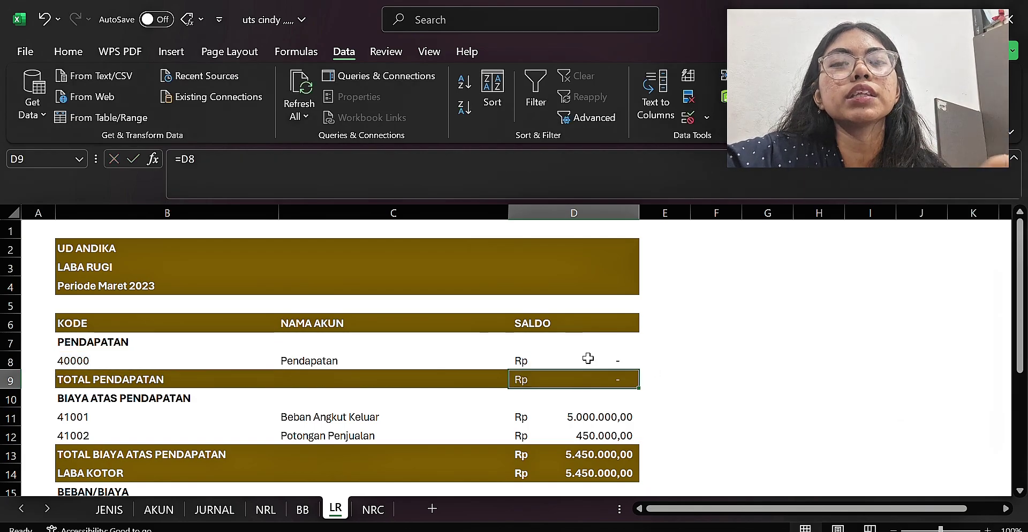
# - Copy the SALDO formula from D8 into D11 for the Beban Angkut Keluar row
pyautogui.click(587, 358)
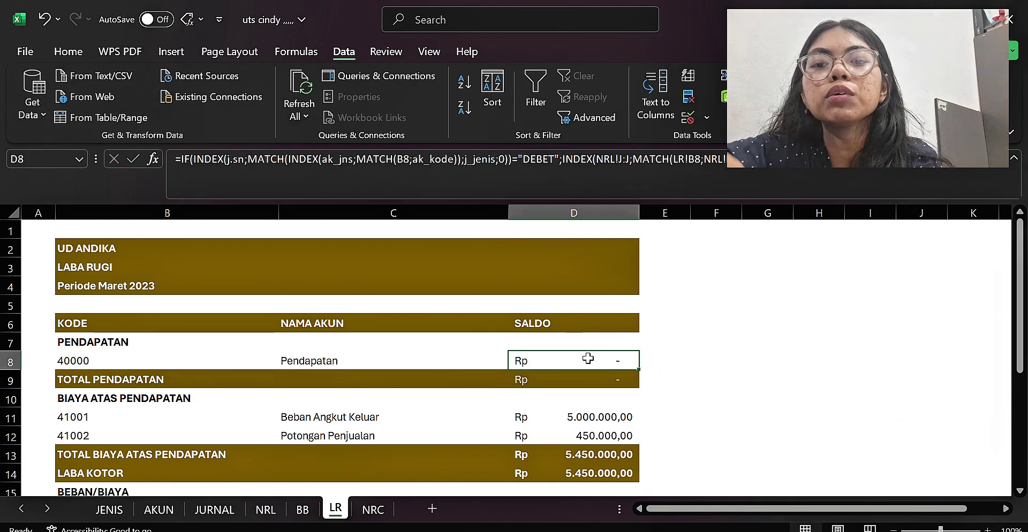
pyautogui.hotkey('ctrl', 'c')
pyautogui.click(578, 417)
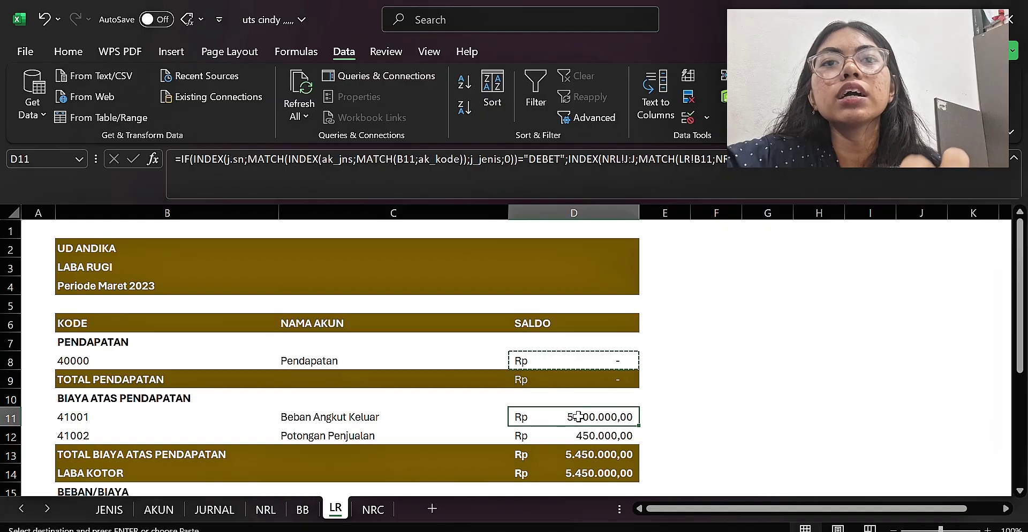
pyautogui.hotkey('ctrl', 'v')
# - Review the remaining SALDO rows of the LR sheet down past LABA BERSIH and back up to the heading
pyautogui.press('Down')
pyautogui.press('Down')
pyautogui.press('Down')
pyautogui.press('Down')
pyautogui.press('Down')
pyautogui.press('Down')
pyautogui.press('Down')
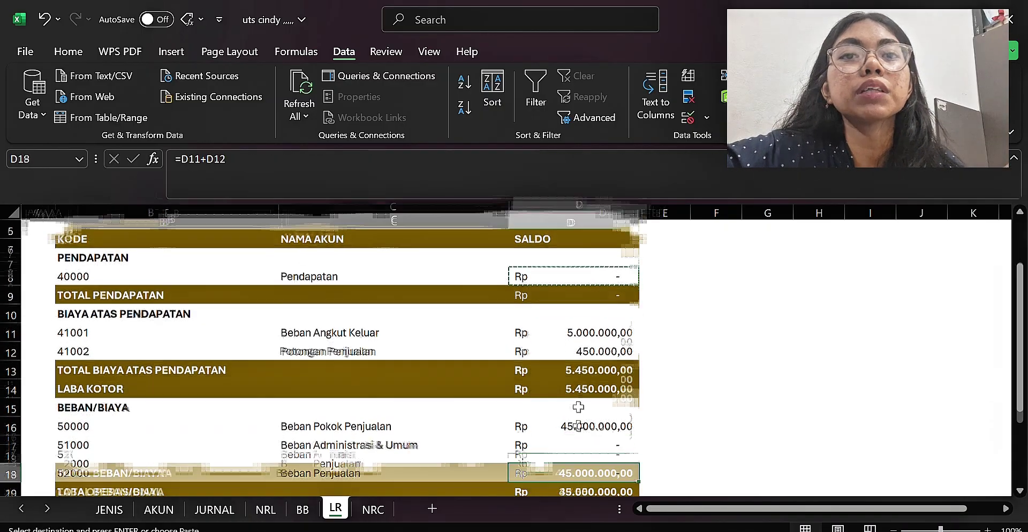
pyautogui.press('Down')
pyautogui.press('Down')
pyautogui.press('Down')
pyautogui.press('Down')
pyautogui.press('Down')
pyautogui.press('Down')
pyautogui.press('Down')
pyautogui.press('Down')
pyautogui.press('Down')
pyautogui.press('Down')
pyautogui.press('Up')
pyautogui.press('Up')
pyautogui.press('Up')
pyautogui.press('Up')
pyautogui.press('Up')
pyautogui.press('Up')
pyautogui.press('Up')
pyautogui.press('Up')
pyautogui.press('Up')
pyautogui.press('Up')
pyautogui.press('Up')
pyautogui.press('Up')
pyautogui.press('Up')
pyautogui.press('Up')
pyautogui.press('Up')
pyautogui.press('Up')
pyautogui.press('Up')
pyautogui.press('Up')
pyautogui.press('Up')
pyautogui.press('Up')
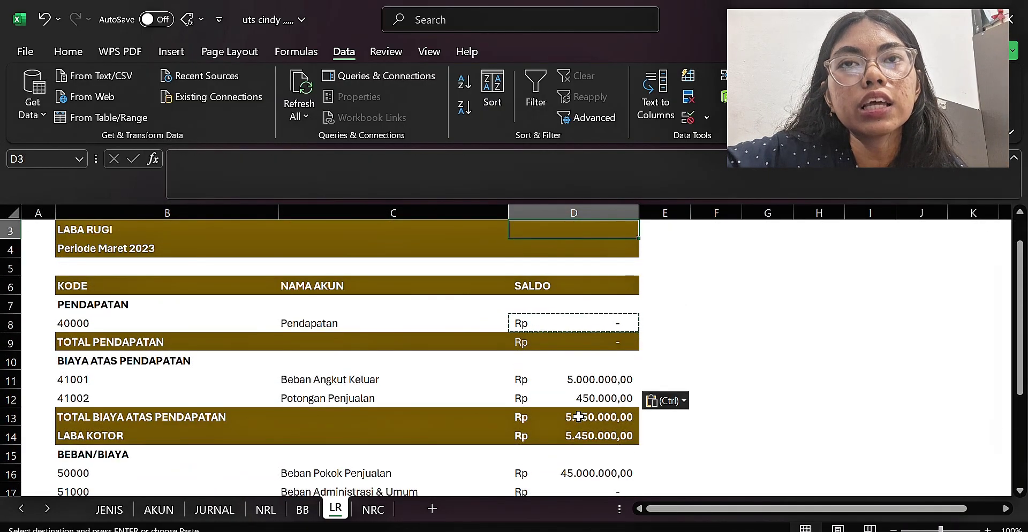
# - Review the SALDO formulas from the LR heading down to D17 and back up to D8
pyautogui.press('Down')
pyautogui.press('Down')
pyautogui.press('Down')
pyautogui.press('Down')
pyautogui.press('Down')
pyautogui.press('Down')
pyautogui.press('Down')
pyautogui.press('Down')
pyautogui.press('Down')
pyautogui.press('Down')
pyautogui.press('Down')
pyautogui.press('Down')
pyautogui.press('Down')
pyautogui.press('Down')
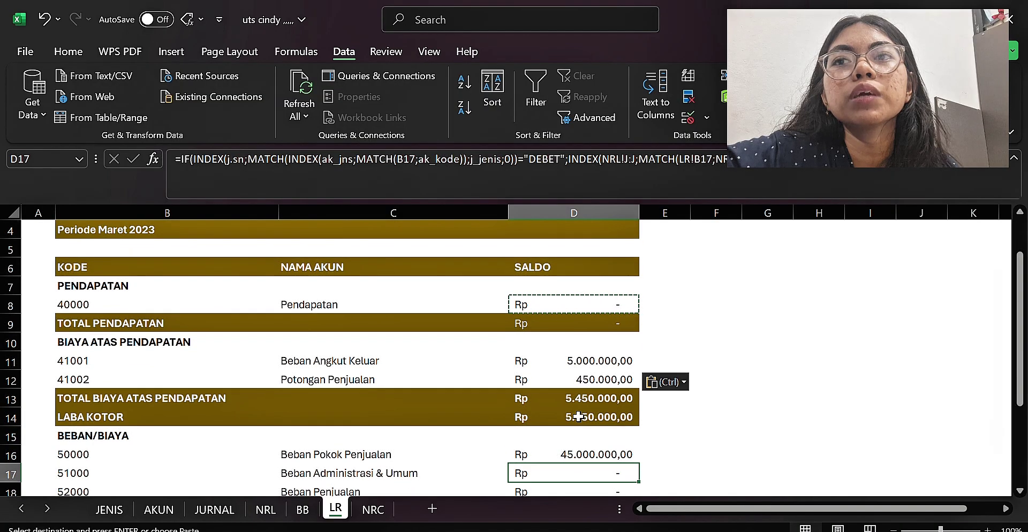
pyautogui.press('Up')
pyautogui.press('Up')
pyautogui.press('Up')
pyautogui.press('Up')
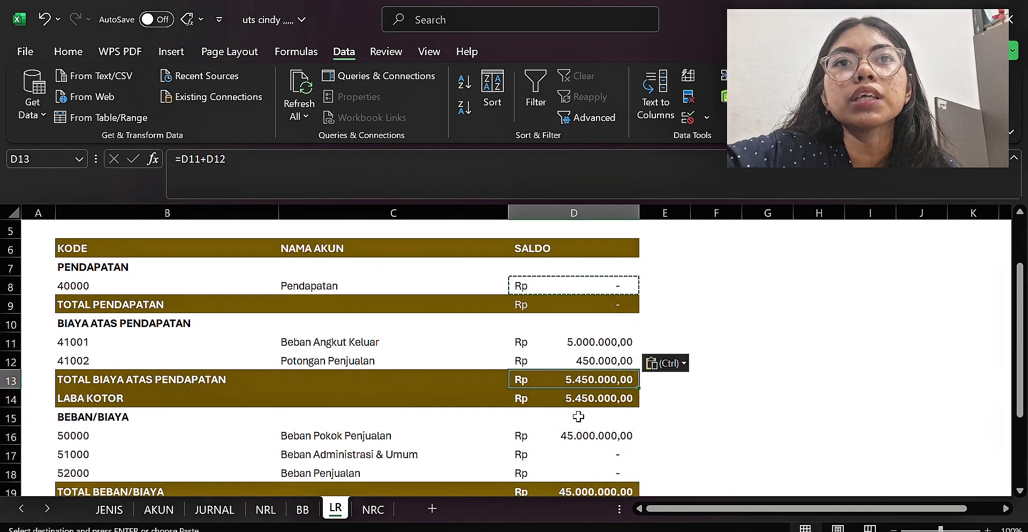
pyautogui.press('Up')
pyautogui.press('Up')
pyautogui.press('Up')
pyautogui.press('Up')
pyautogui.press('Up')
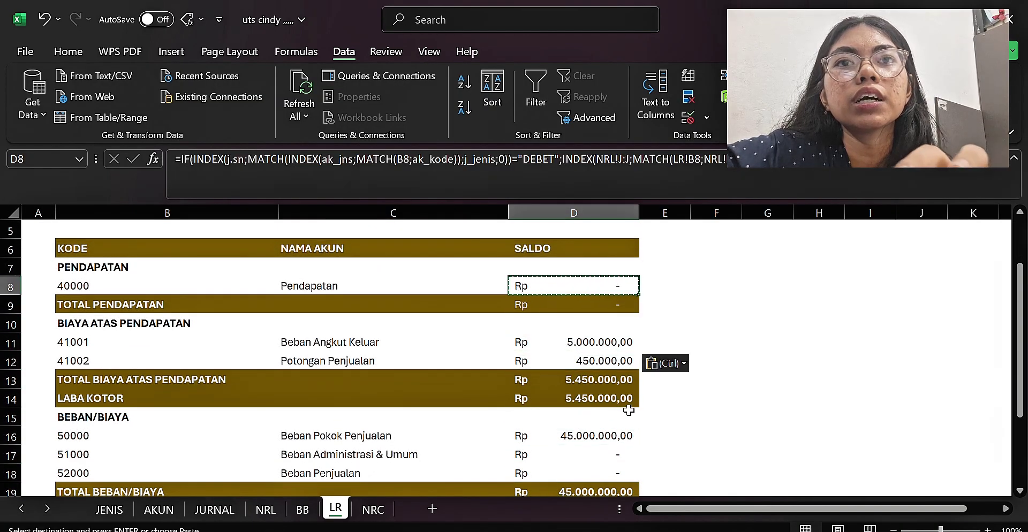
# - Examine the TOTAL PENDAPATAN formula in D9 and the TOTAL BIAYA ATAS PENDAPATAN formula in D13, closing both unchanged
pyautogui.click(585, 307)
pyautogui.doubleClick(585, 307)
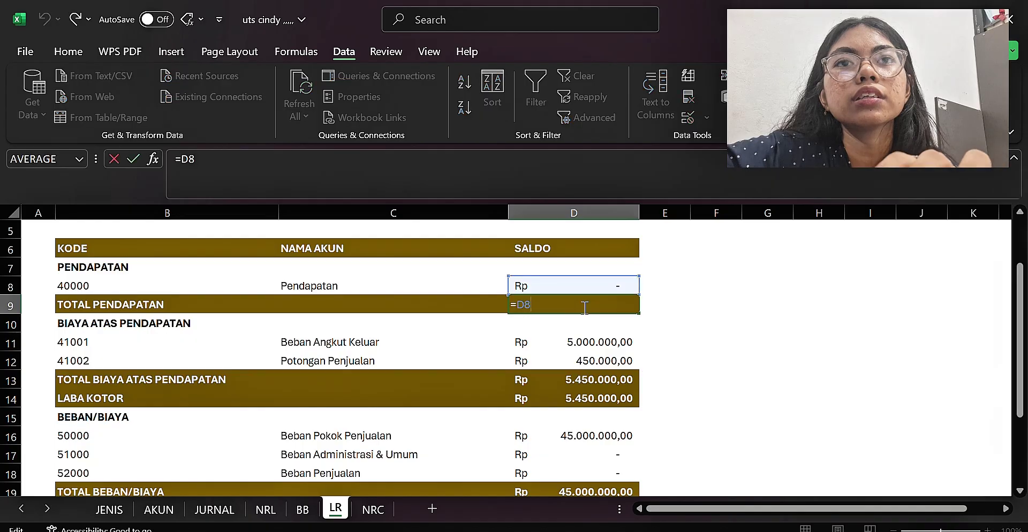
pyautogui.press('Return')
pyautogui.press('Down')
pyautogui.press('Down')
pyautogui.press('Down')
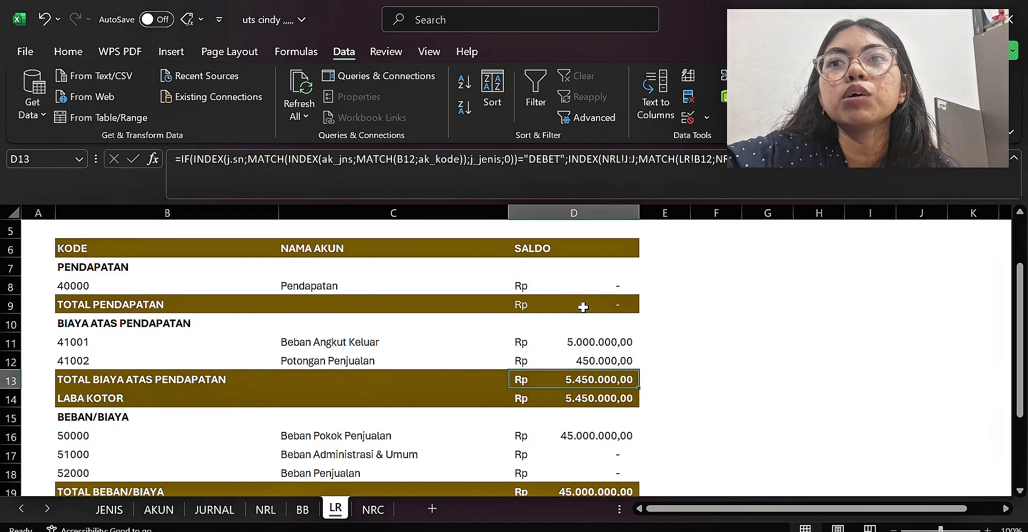
pyautogui.doubleClick(556, 375)
pyautogui.press('Return')
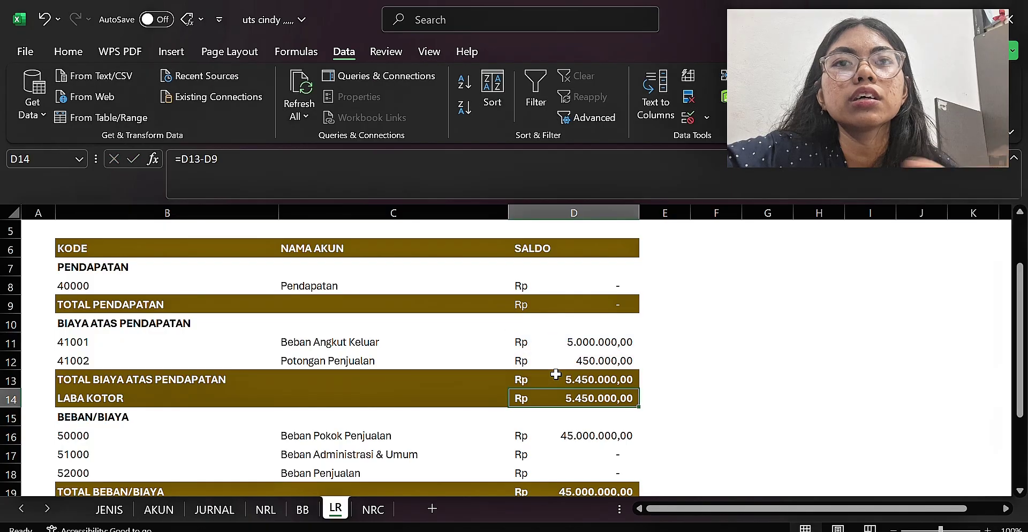
# - Examine the LABA KOTOR formula in D14 with its references to D13 and D9, and close it unchanged
pyautogui.doubleClick(556, 399)
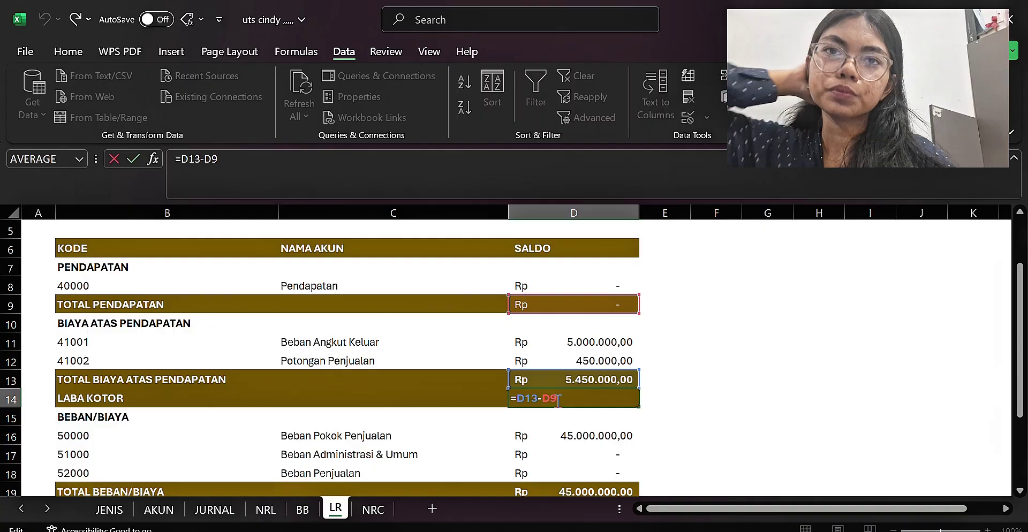
pyautogui.press('Return')
pyautogui.press('Return')
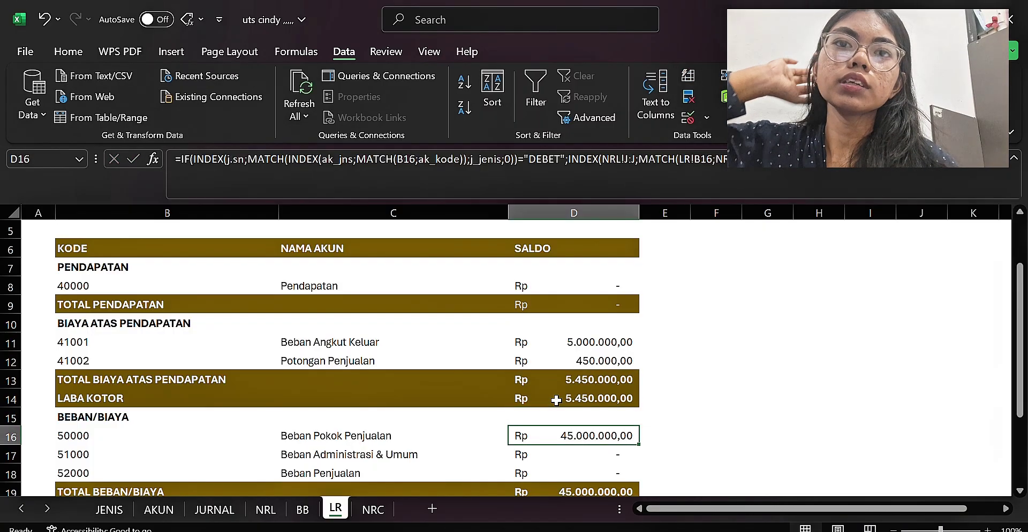
# - Review the SALDO column from Beban Pokok Penjualan down past LABA BERSIH and back up to LABA OPERASIONAL
pyautogui.press('Down')
pyautogui.press('Down')
pyautogui.press('Down')
pyautogui.press('Down')
pyautogui.press('Down')
pyautogui.press('Down')
pyautogui.press('Down')
pyautogui.press('Down')
pyautogui.press('Down')
pyautogui.press('Down')
pyautogui.press('Down')
pyautogui.press('Down')
pyautogui.press('Up')
pyautogui.press('Up')
pyautogui.press('Up')
pyautogui.press('Up')
pyautogui.press('Up')
pyautogui.press('Up')
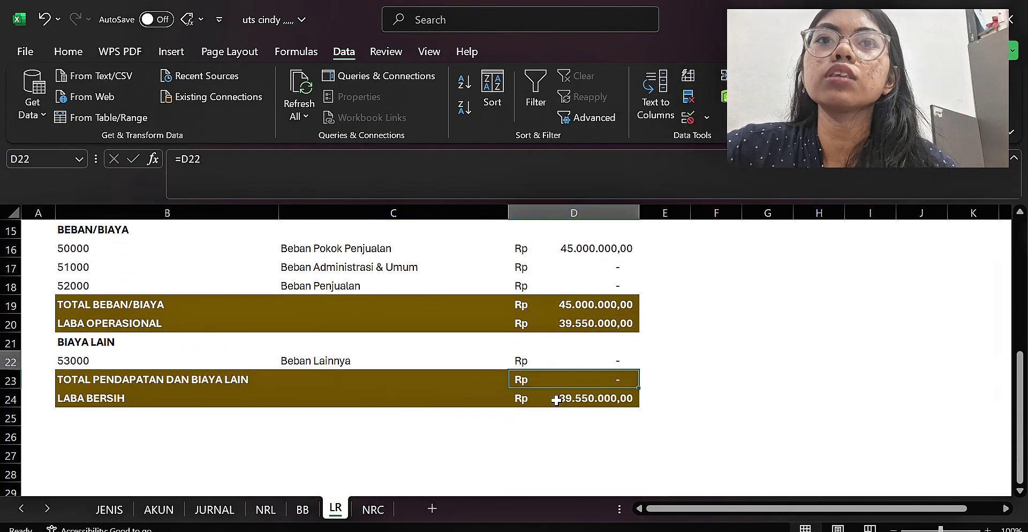
pyautogui.press('Up')
pyautogui.press('Up')
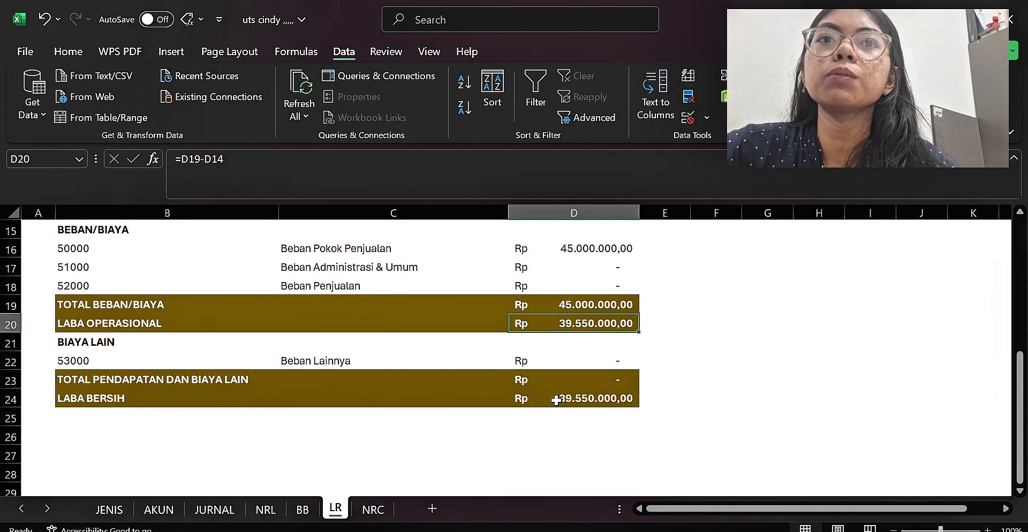
# - Examine the LABA OPERASIONAL formula in D20 together with its source cells D19 and D14, and close it unchanged
pyautogui.doubleClick(542, 324)
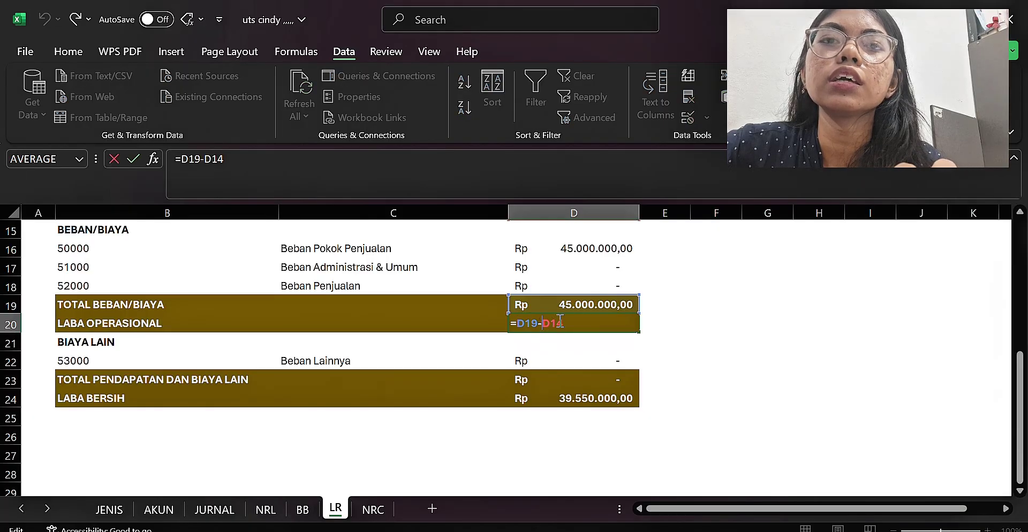
pyautogui.press('Return')
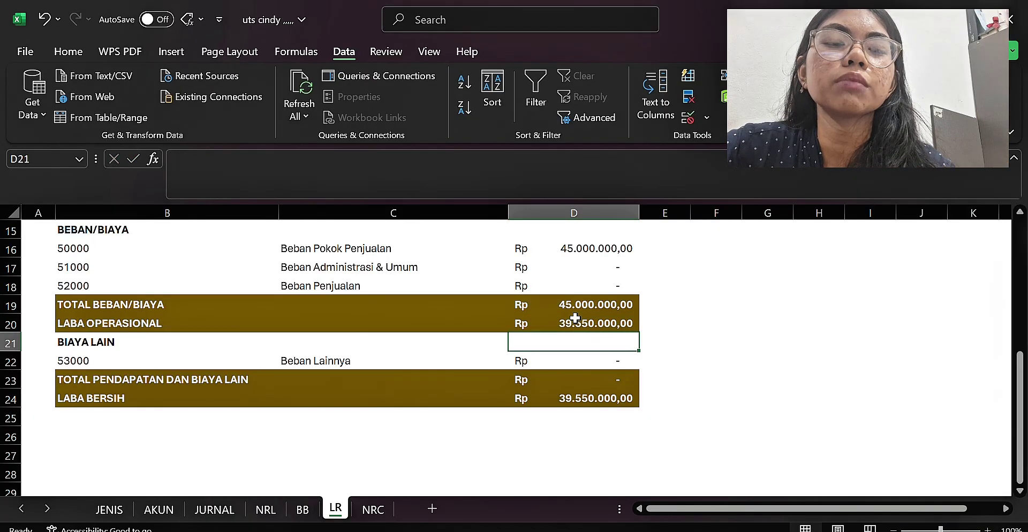
pyautogui.press('Up')
pyautogui.press('Up')
pyautogui.press('Up')
pyautogui.press('Up')
pyautogui.press('Up')
pyautogui.press('Up')
pyautogui.press('Up')
pyautogui.press('Up')
pyautogui.press('Up')
pyautogui.press('Up')
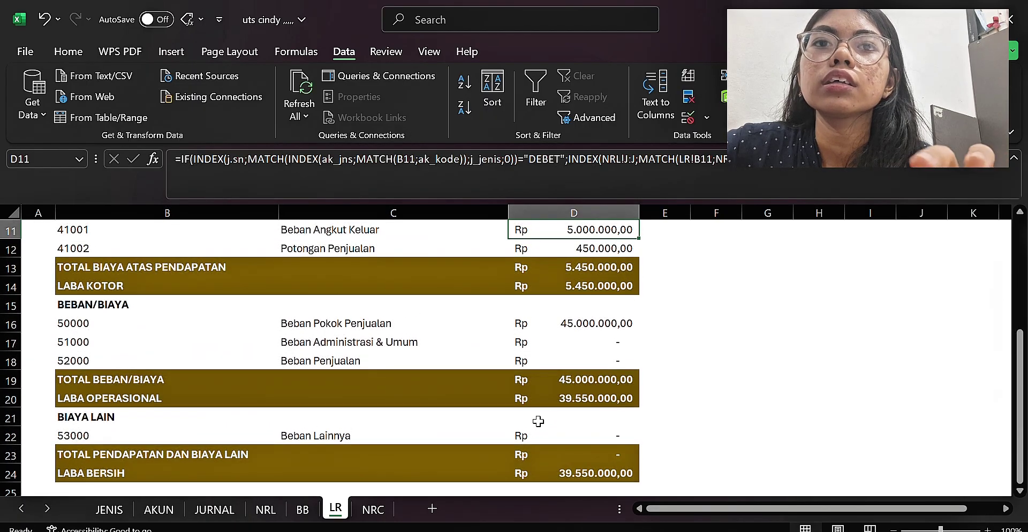
pyautogui.doubleClick(551, 401)
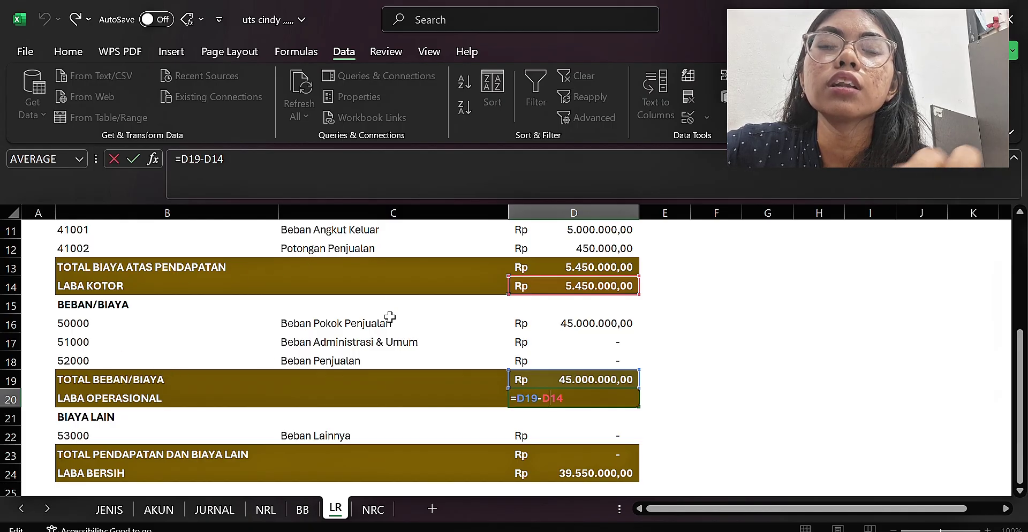
pyautogui.press('Return')
# - Examine the TOTAL PENDAPATAN DAN BIAYA LAIN formula in D23 and the LABA BERSIH formula in D24, leaving both unchanged
pyautogui.press('Down')
pyautogui.press('Down')
pyautogui.press('Down')
pyautogui.press('Down')
pyautogui.press('Down')
pyautogui.press('Down')
pyautogui.press('Down')
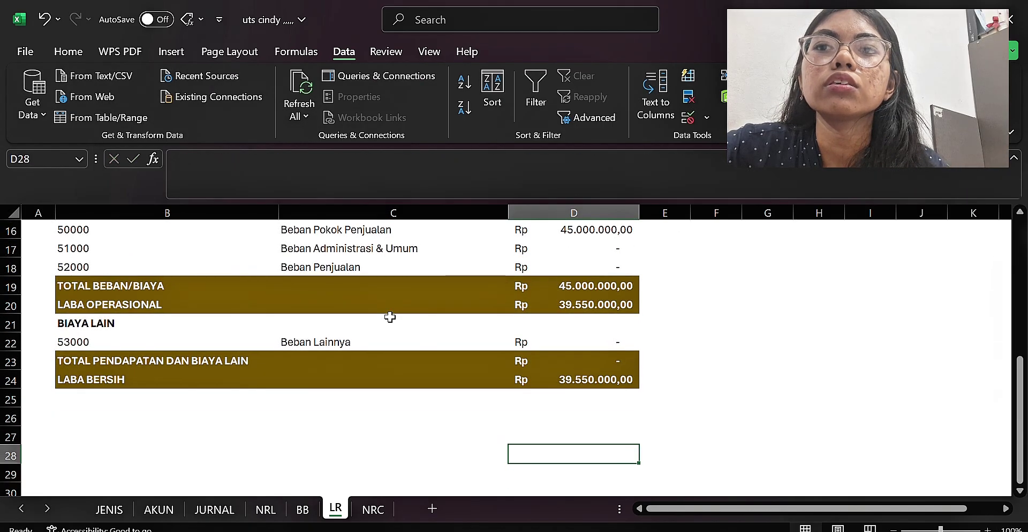
pyautogui.click(550, 363)
pyautogui.write('=D22')
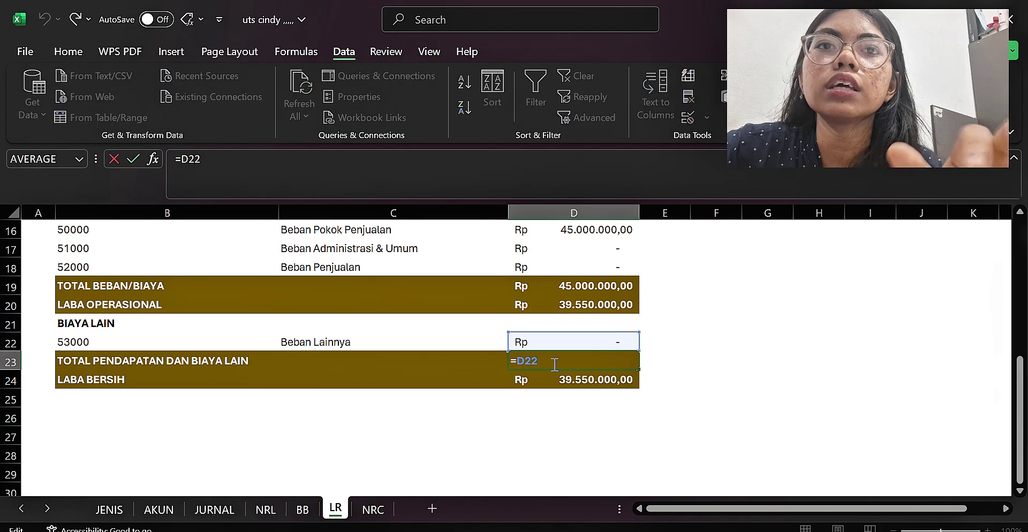
pyautogui.press('Return')
pyautogui.doubleClick(562, 381)
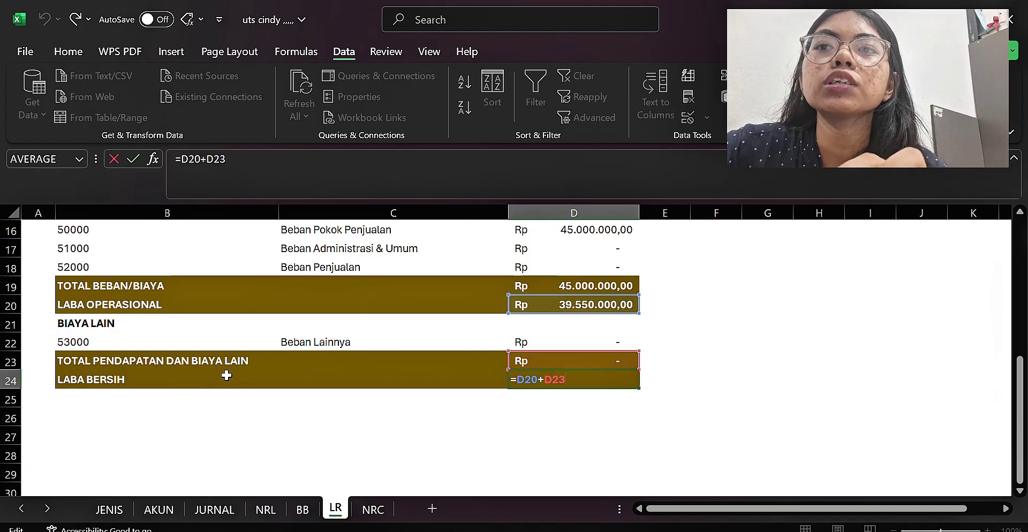
pyautogui.press('Return')
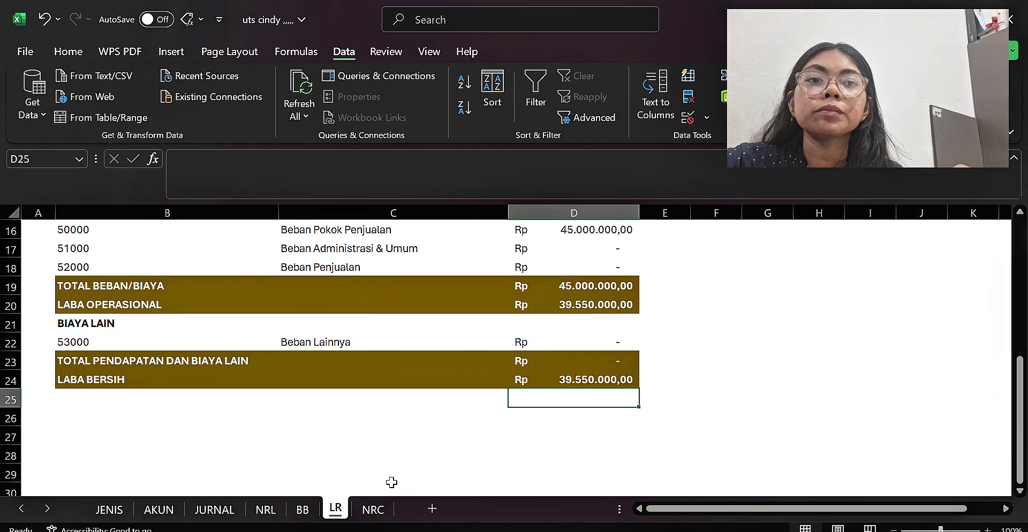
# - Open the NRC sheet and review the balance sheet from its closing totals up to the heading
pyautogui.click(373, 509)
pyautogui.click(293, 394)
pyautogui.press('Up')
pyautogui.press('Up')
pyautogui.press('Up')
pyautogui.press('Up')
pyautogui.press('Up')
pyautogui.press('Up')
pyautogui.press('Up')
pyautogui.press('Up')
pyautogui.press('Up')
pyautogui.press('Up')
pyautogui.press('Up')
pyautogui.press('Up')
pyautogui.press('Up')
pyautogui.press('Up')
pyautogui.press('Up')
pyautogui.press('Up')
pyautogui.press('Up')
pyautogui.press('Up')
pyautogui.press('Up')
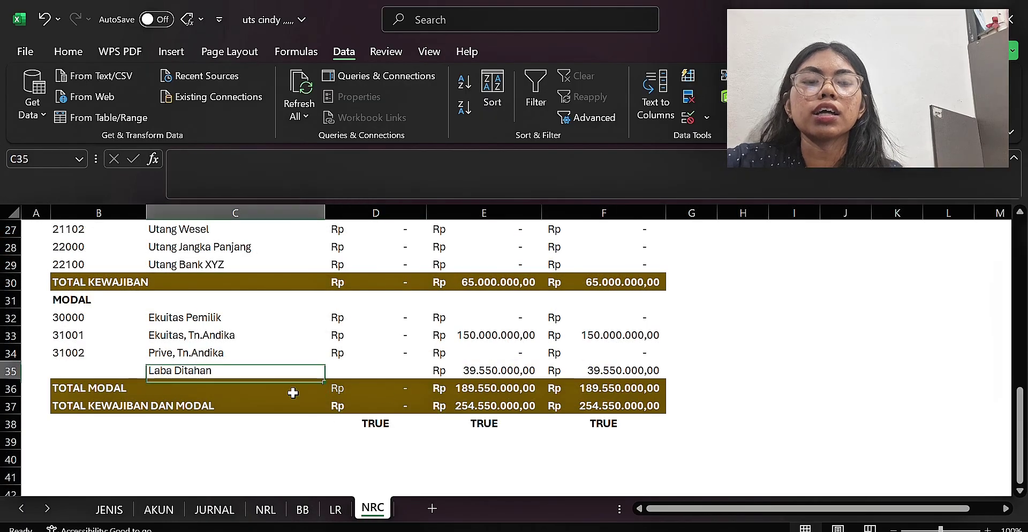
pyautogui.press('Up')
pyautogui.press('Up')
pyautogui.press('Up')
pyautogui.press('Up')
pyautogui.press('Up')
pyautogui.press('Up')
pyautogui.press('Up')
pyautogui.press('Up')
pyautogui.press('Up')
pyautogui.press('Up')
pyautogui.press('Up')
pyautogui.press('Up')
pyautogui.press('Up')
pyautogui.press('Up')
pyautogui.press('Up')
pyautogui.press('Up')
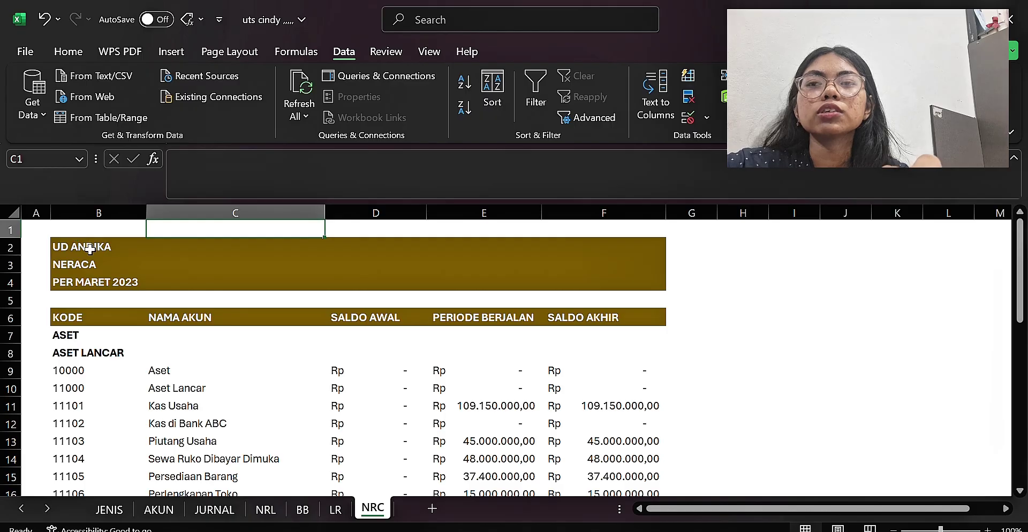
# - Examine the NRC title lines in B2:B4 and the KODE column header
pyautogui.click(89, 249)
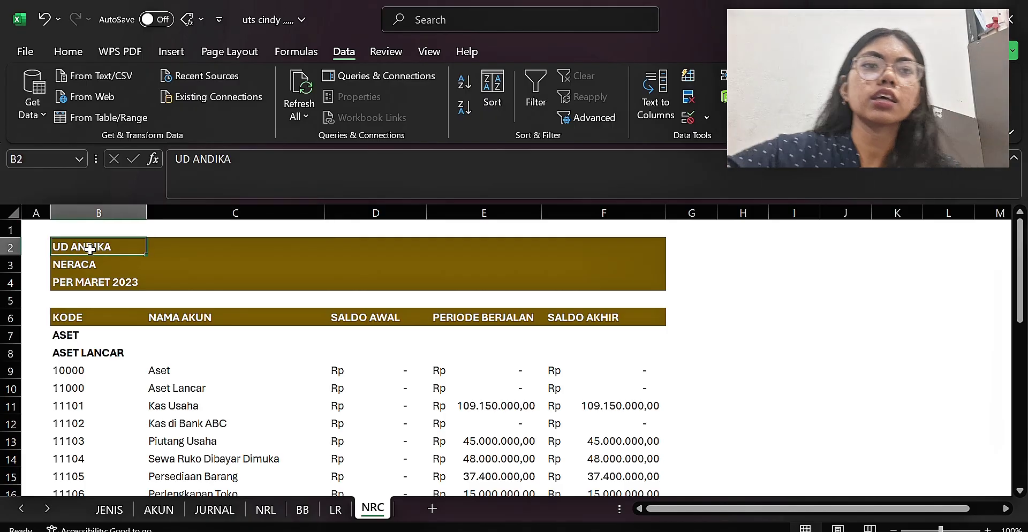
pyautogui.press('Down')
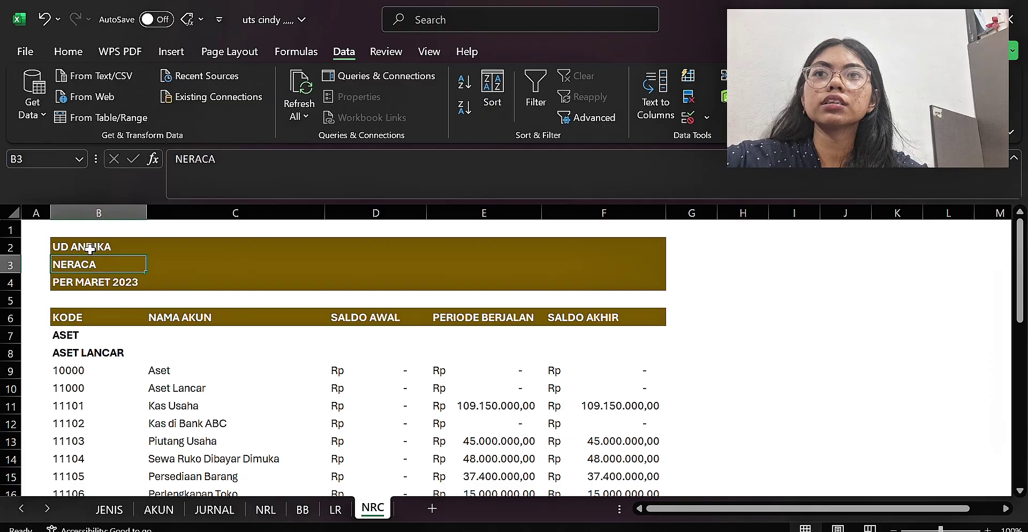
pyautogui.press('Down')
pyautogui.press('Down')
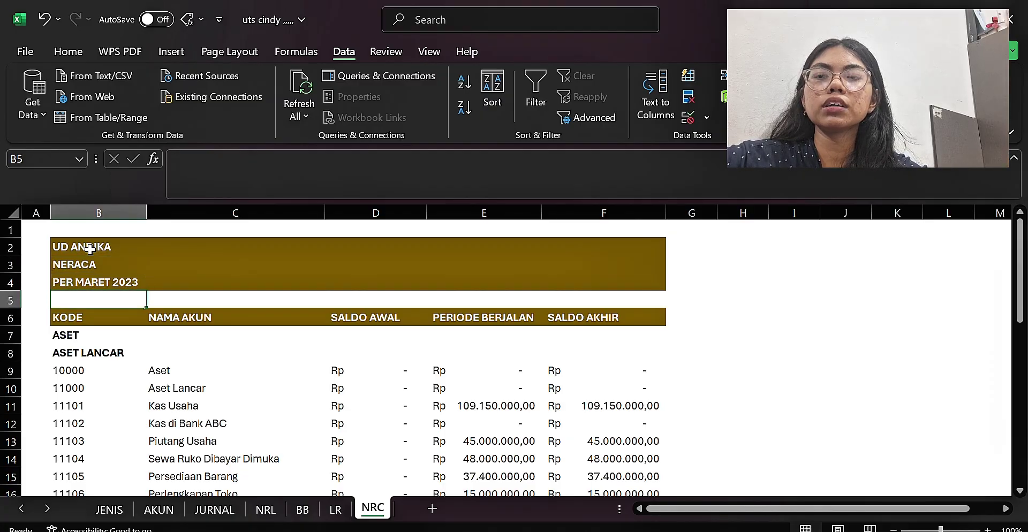
pyautogui.press('Down')
pyautogui.press('Down')
pyautogui.press('Down')
pyautogui.press('Up')
pyautogui.press('Up')
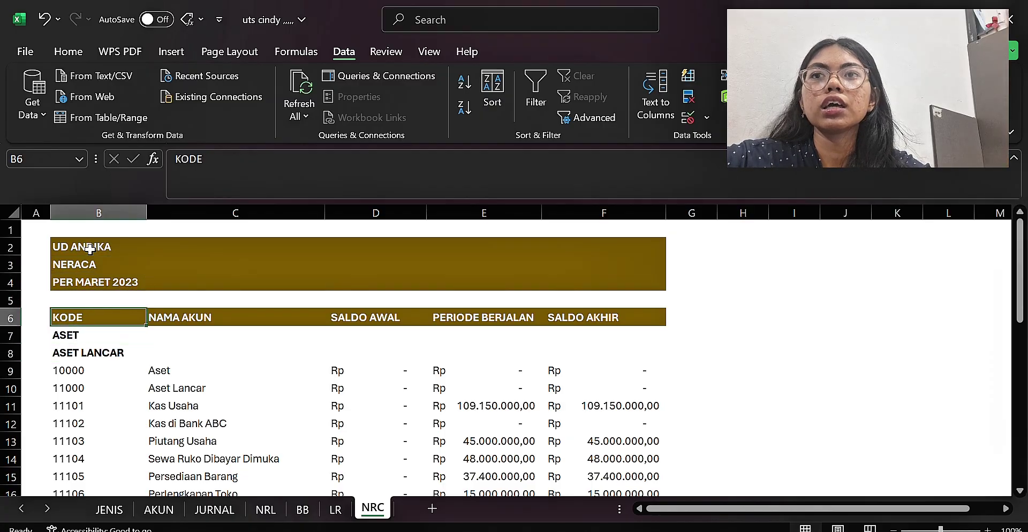
# - Examine the KODE cell references of the ASET LANCAR accounts down to the TOTAL ASET LANCAR row
pyautogui.press('Down')
pyautogui.press('Down')
pyautogui.press('Down')
pyautogui.press('Down')
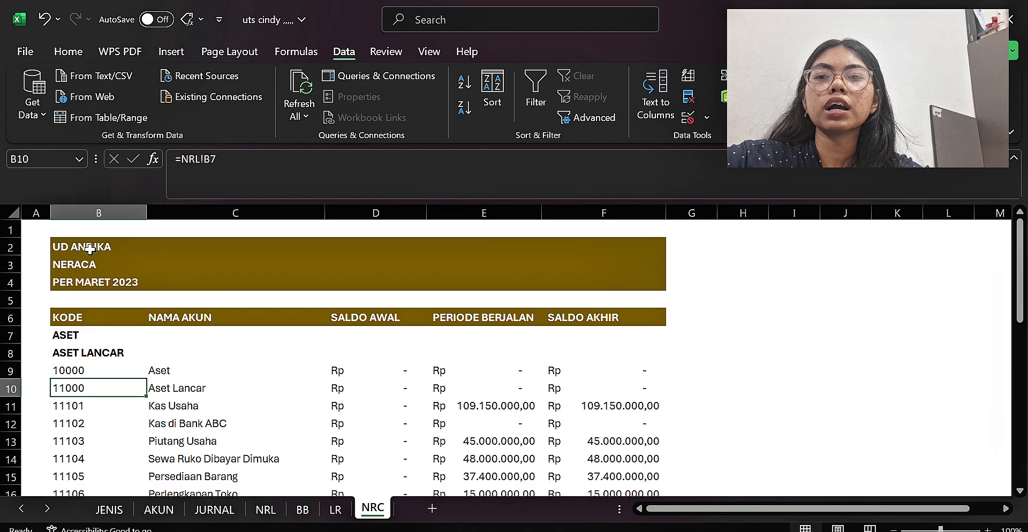
pyautogui.press('Down')
pyautogui.press('Down')
pyautogui.press('Down')
pyautogui.press('Down')
pyautogui.press('Down')
pyautogui.press('Down')
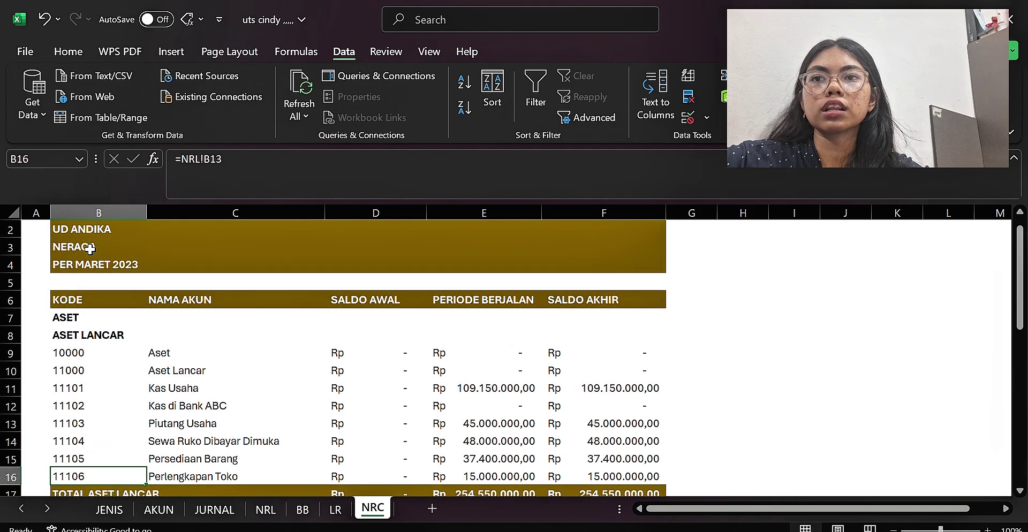
pyautogui.press('Down')
# - Re-enter the KODE reference =NRL!B6 in NRC cell B9 and fill it down through B16
pyautogui.click(84, 350)
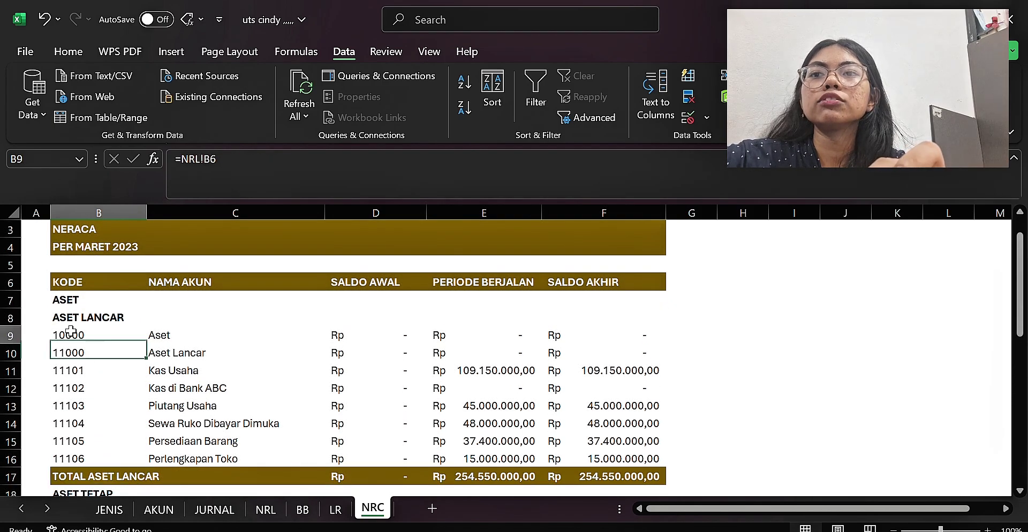
pyautogui.doubleClick(73, 333)
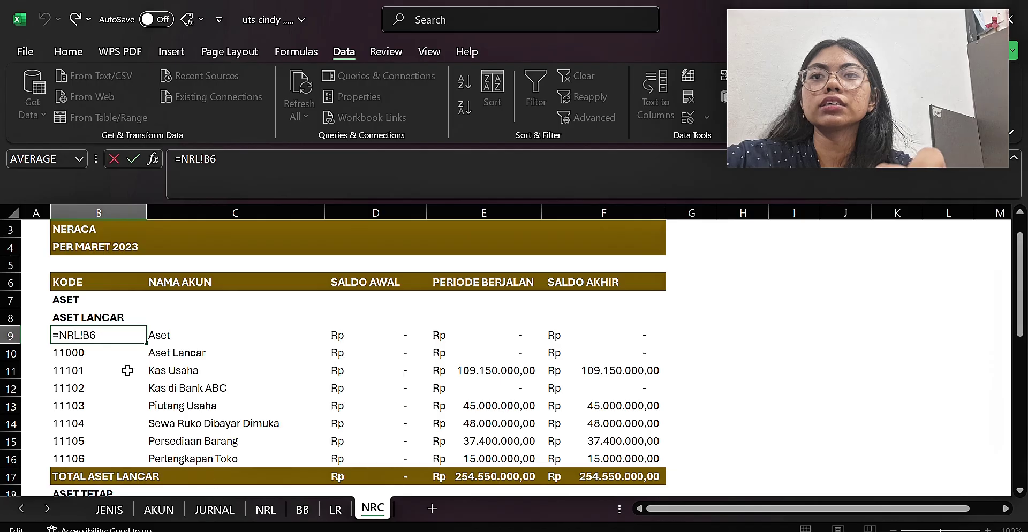
pyautogui.press('BackSpace')
pyautogui.press('BackSpace')
pyautogui.press('BackSpace')
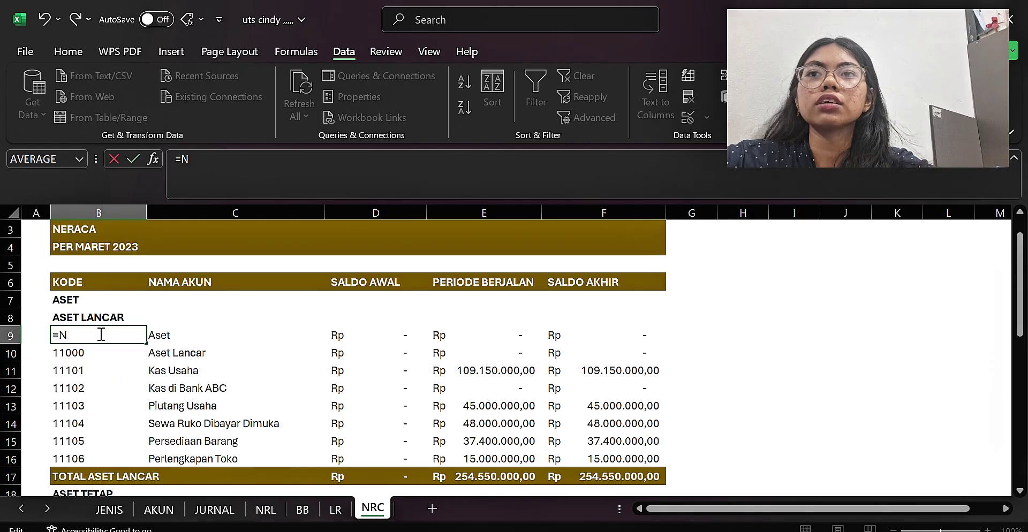
pyautogui.press('BackSpace')
pyautogui.click(263, 510)
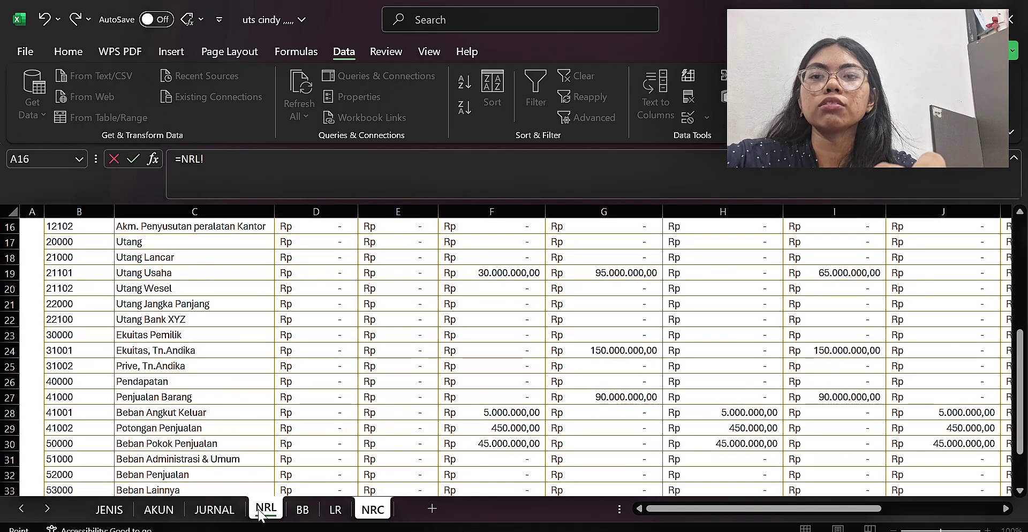
pyautogui.scroll(5, 1022, 249)
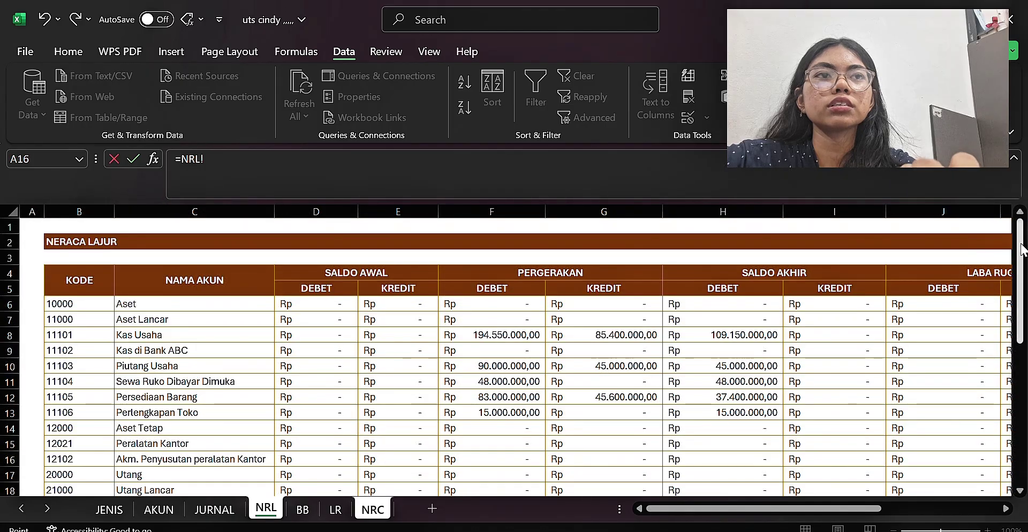
pyautogui.click(76, 303)
pyautogui.press('Return')
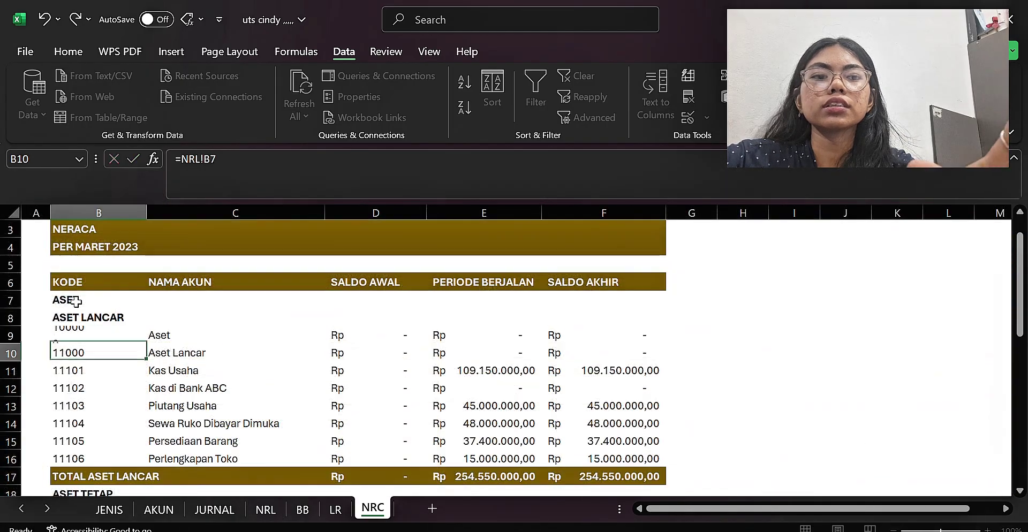
pyautogui.click(93, 336)
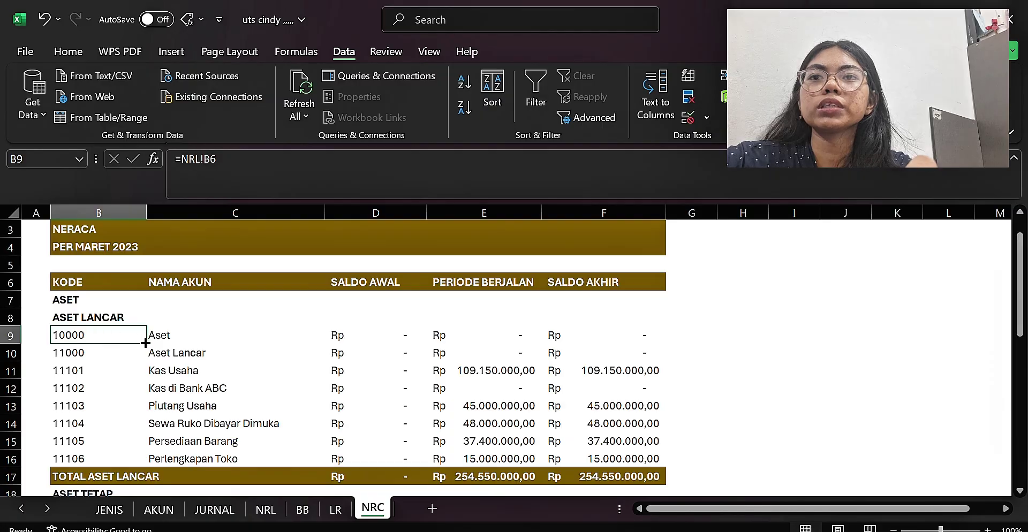
pyautogui.moveTo(146, 343); pyautogui.dragTo(141, 464)
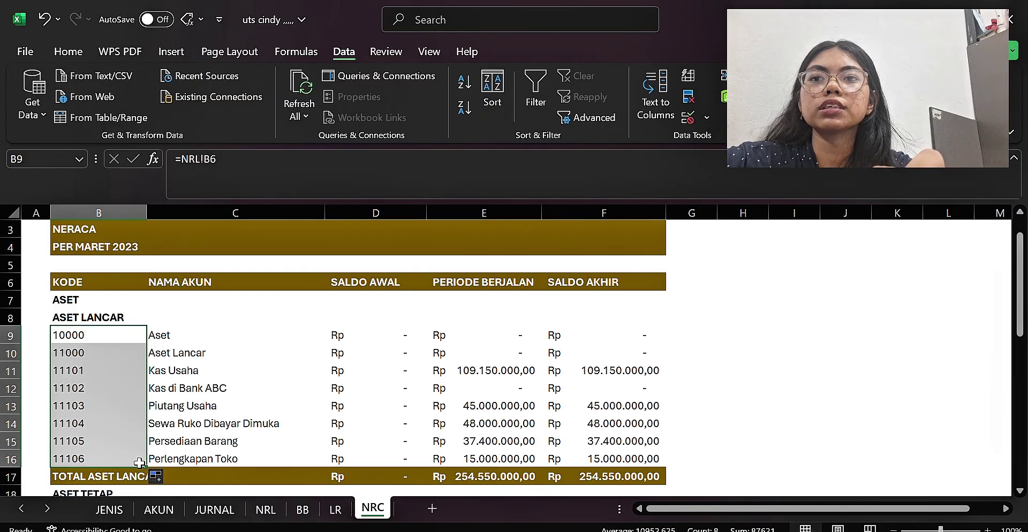
# - Review the KODE column from the ASET LANCAR accounts down past the TOTAL KEWAJIBAN DAN MODAL row
pyautogui.click(116, 439)
pyautogui.press('Down')
pyautogui.press('Down')
pyautogui.press('Down')
pyautogui.press('Down')
pyautogui.press('Down')
pyautogui.press('Down')
pyautogui.press('Down')
pyautogui.press('Down')
pyautogui.press('Down')
pyautogui.press('Down')
pyautogui.press('Down')
pyautogui.press('Down')
pyautogui.press('Down')
pyautogui.press('Down')
pyautogui.press('Down')
pyautogui.press('Down')
pyautogui.press('Down')
pyautogui.press('Down')
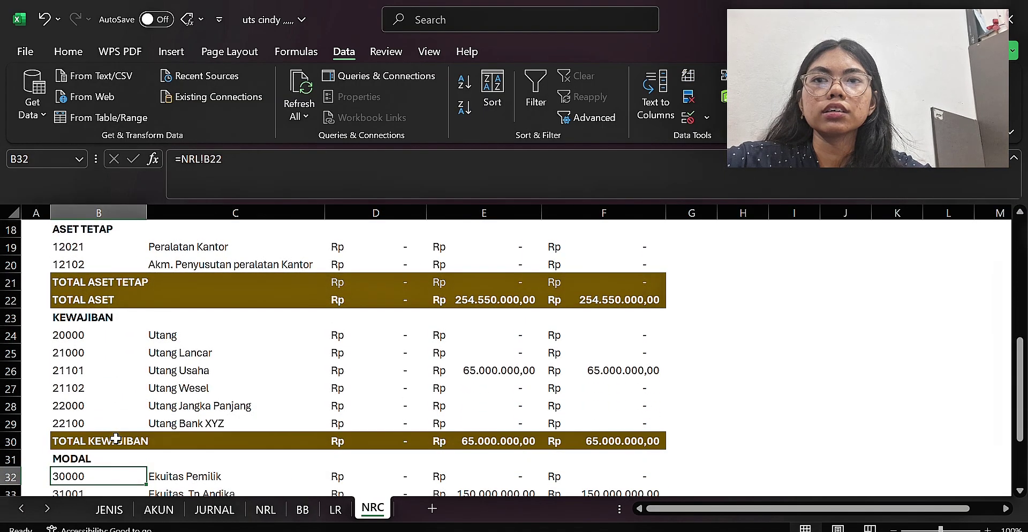
pyautogui.press('Down')
pyautogui.press('Down')
pyautogui.press('Down')
pyautogui.press('Down')
pyautogui.press('Down')
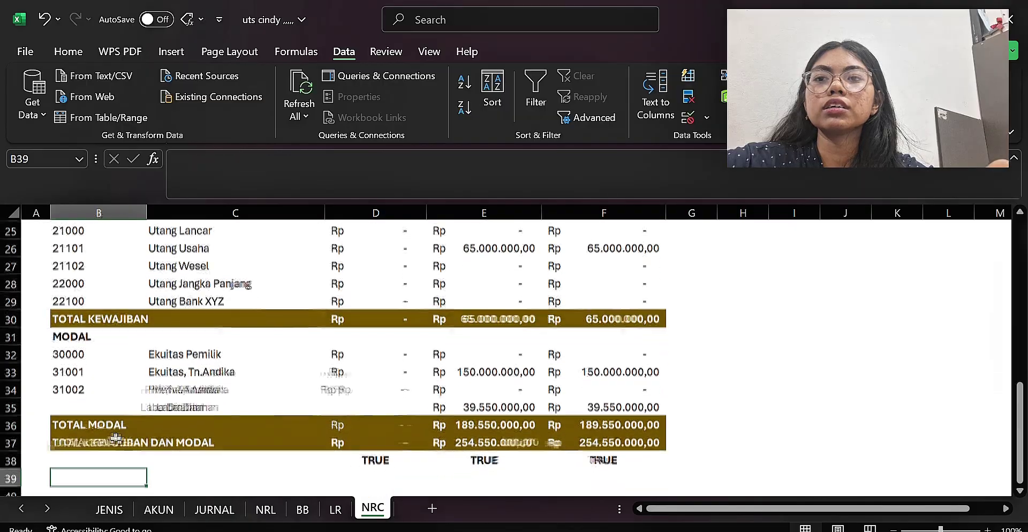
# - Review the KODE column back up from the closing totals to the ASET LANCAR heading
pyautogui.press('Up')
pyautogui.press('Up')
pyautogui.press('Up')
pyautogui.press('Up')
pyautogui.press('Up')
pyautogui.press('Up')
pyautogui.press('Up')
pyautogui.press('Up')
pyautogui.press('Up')
pyautogui.press('Up')
pyautogui.press('Up')
pyautogui.press('Up')
pyautogui.press('Up')
pyautogui.press('Up')
pyautogui.press('Up')
pyautogui.press('Up')
pyautogui.press('Up')
pyautogui.press('Up')
pyautogui.press('Up')
pyautogui.press('Up')
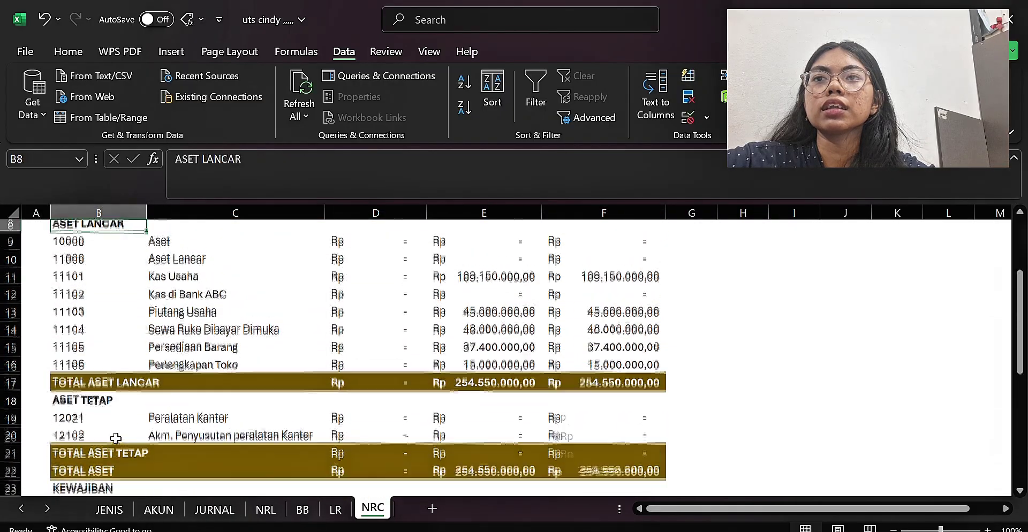
pyautogui.press('Up')
# - Examine the KODE references from the ASET LANCAR accounts down to the Peralatan Kantor row under ASET TETAP
pyautogui.press('Down')
pyautogui.press('Down')
pyautogui.press('Down')
pyautogui.press('Down')
pyautogui.press('Down')
pyautogui.press('Down')
pyautogui.press('Down')
pyautogui.press('Down')
pyautogui.press('Down')
pyautogui.press('Down')
pyautogui.press('Down')
pyautogui.press('Down')
pyautogui.press('Down')
pyautogui.press('Down')
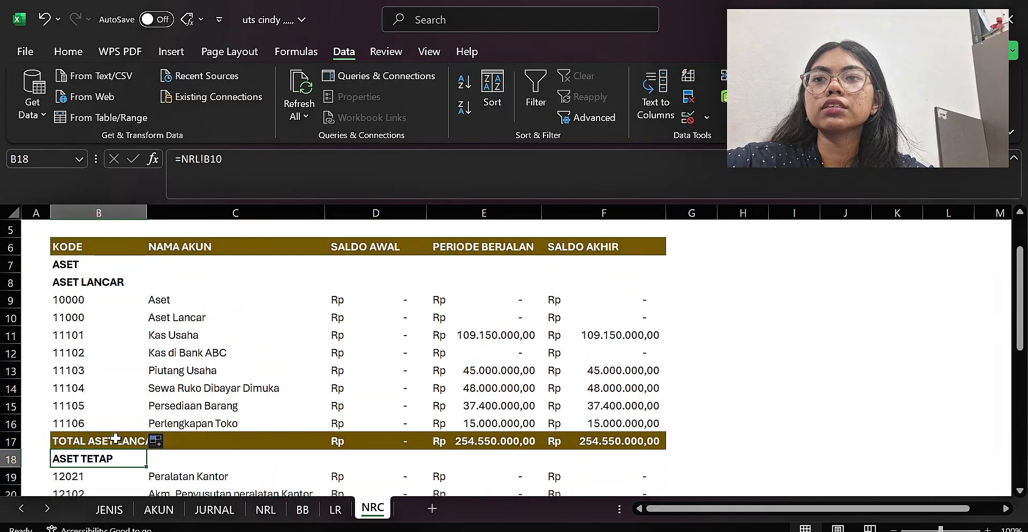
pyautogui.press('Down')
pyautogui.press('Down')
pyautogui.press('Up')
pyautogui.press('Up')
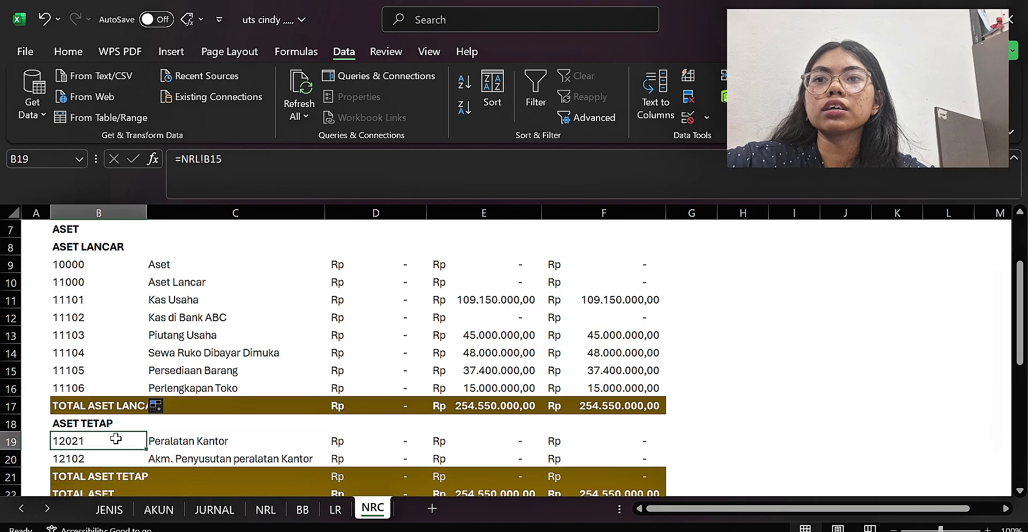
# - Compare the text labels in B17 and B18 with the KODE references of the Perlengkapan Toko and ASET TETAP account rows
pyautogui.press('Up')
pyautogui.press('Up')
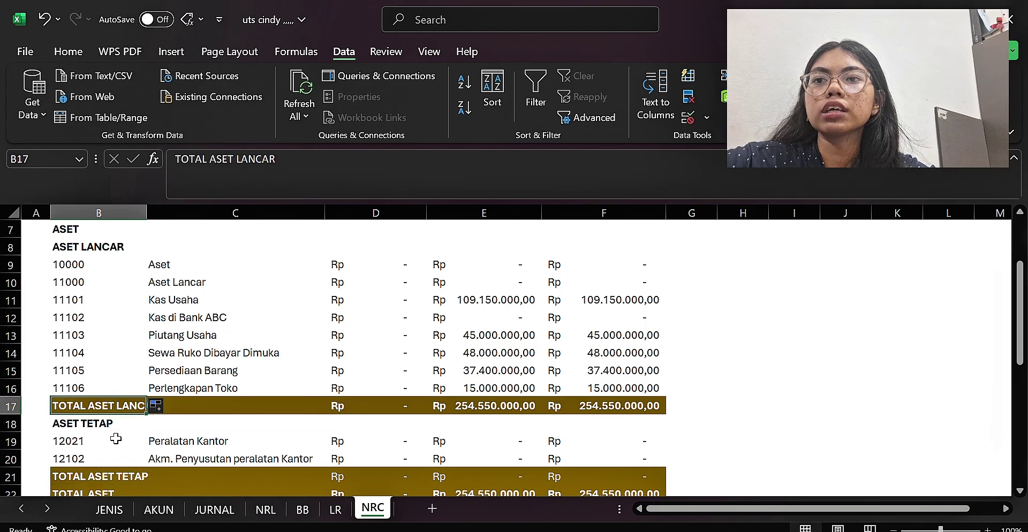
pyautogui.press('Down')
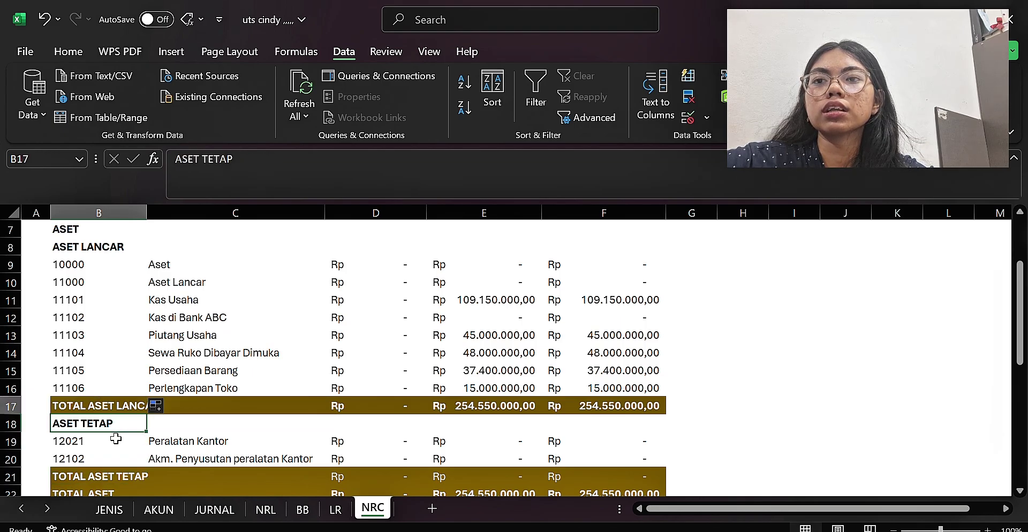
pyautogui.press('Up')
pyautogui.press('Up')
pyautogui.press('Up')
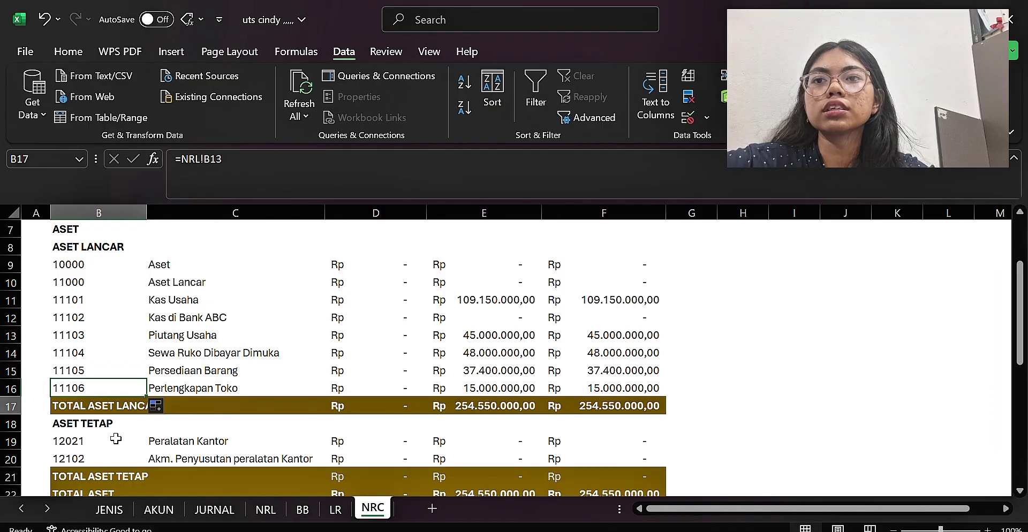
pyautogui.press('Down')
pyautogui.press('Down')
pyautogui.press('Down')
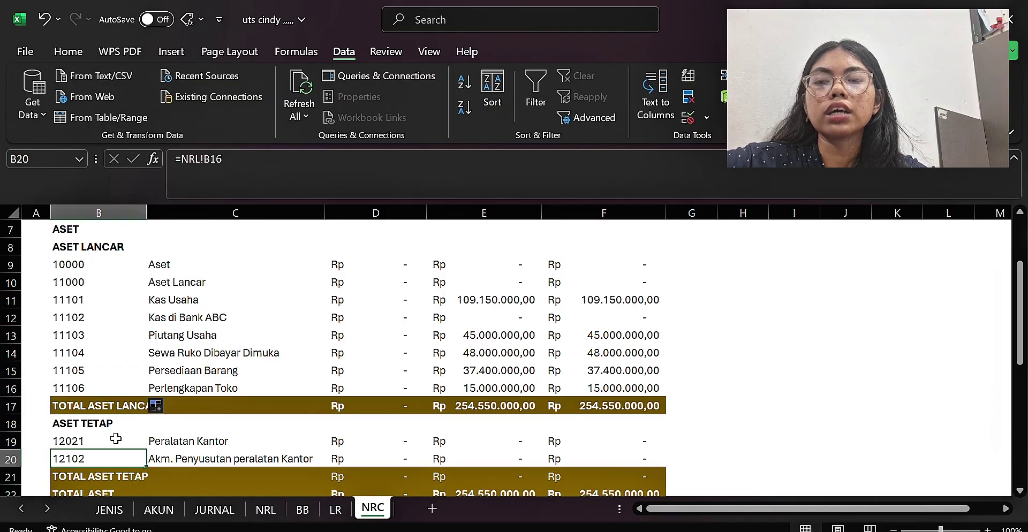
# - Examine the KODE references of the KEWAJIBAN and MODAL accounts down to the TOTAL KEWAJIBAN DAN MODAL row
pyautogui.press('Down')
pyautogui.press('Down')
pyautogui.press('Down')
pyautogui.press('Down')
pyautogui.press('Down')
pyautogui.press('Down')
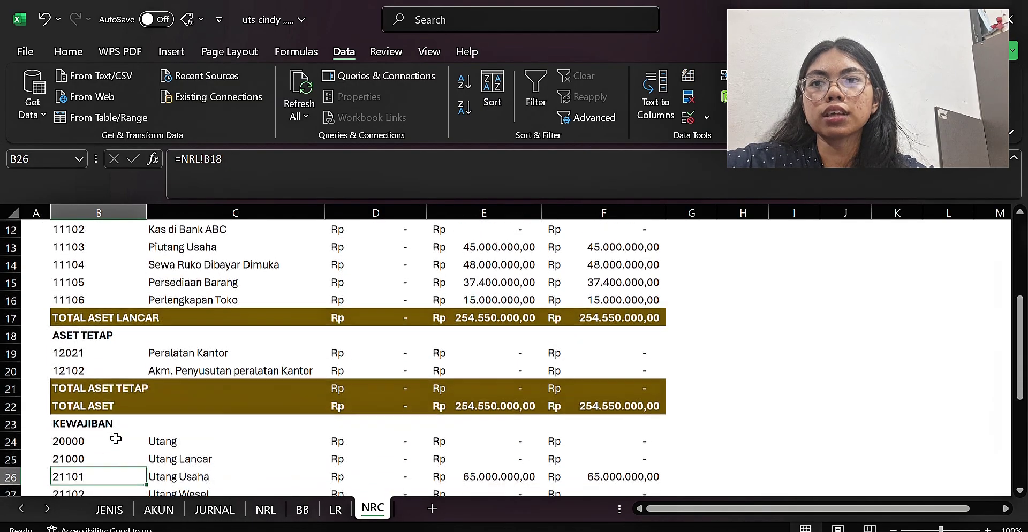
pyautogui.press('Down')
pyautogui.press('Down')
pyautogui.press('Down')
pyautogui.press('Down')
pyautogui.press('Down')
pyautogui.press('Down')
pyautogui.press('Down')
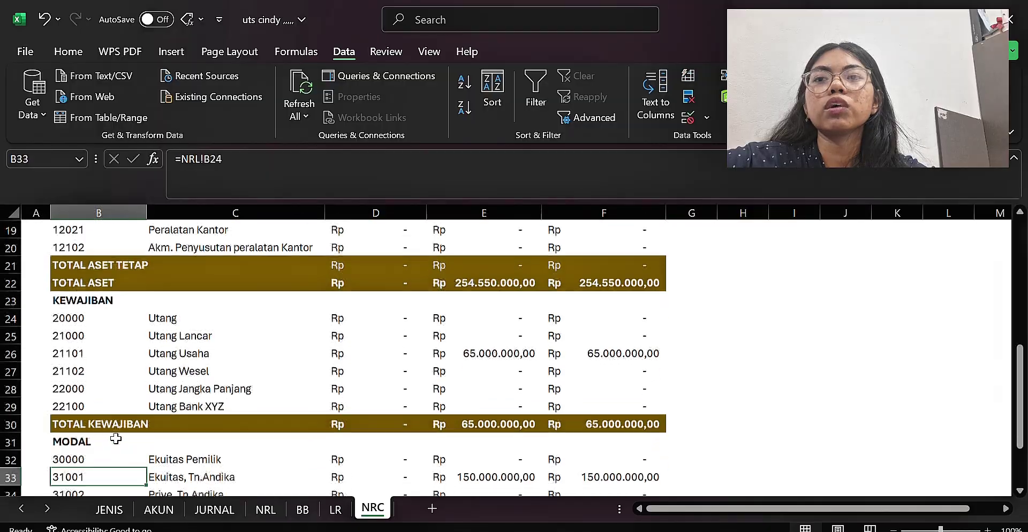
pyautogui.press('Down')
pyautogui.press('Down')
pyautogui.press('Down')
pyautogui.press('Down')
pyautogui.press('Down')
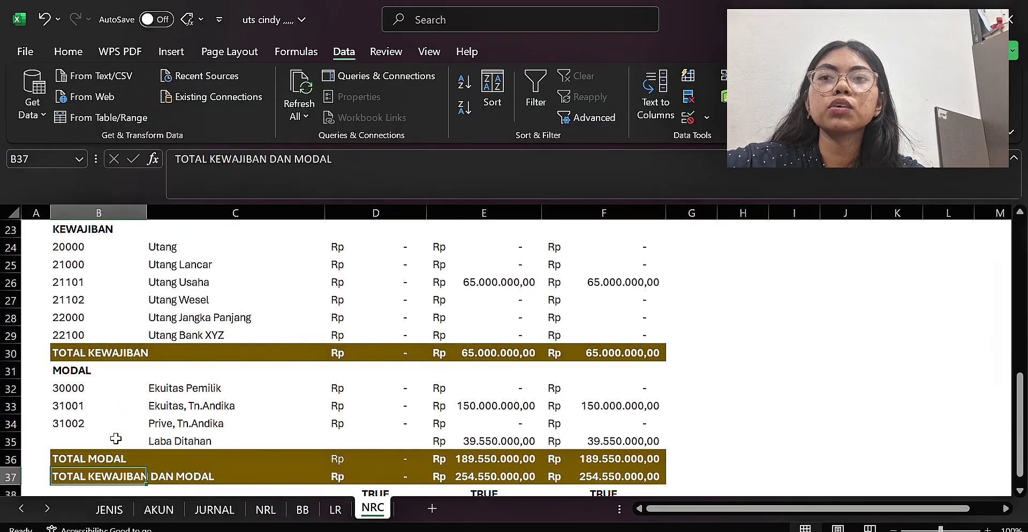
# - Review the KODE column from TOTAL KEWAJIBAN DAN MODAL back up to the NERACA title
pyautogui.press('Up')
pyautogui.press('Up')
pyautogui.press('Up')
pyautogui.press('Up')
pyautogui.press('Up')
pyautogui.press('Up')
pyautogui.press('Up')
pyautogui.press('Up')
pyautogui.press('Up')
pyautogui.press('Up')
pyautogui.press('Up')
pyautogui.press('Up')
pyautogui.press('Up')
pyautogui.press('Up')
pyautogui.press('Up')
pyautogui.press('Up')
pyautogui.press('Up')
pyautogui.press('Up')
pyautogui.press('Up')
pyautogui.press('Up')
pyautogui.press('Up')
pyautogui.press('Up')
pyautogui.press('Up')
pyautogui.press('Up')
pyautogui.press('Up')
pyautogui.press('Up')
pyautogui.press('Up')
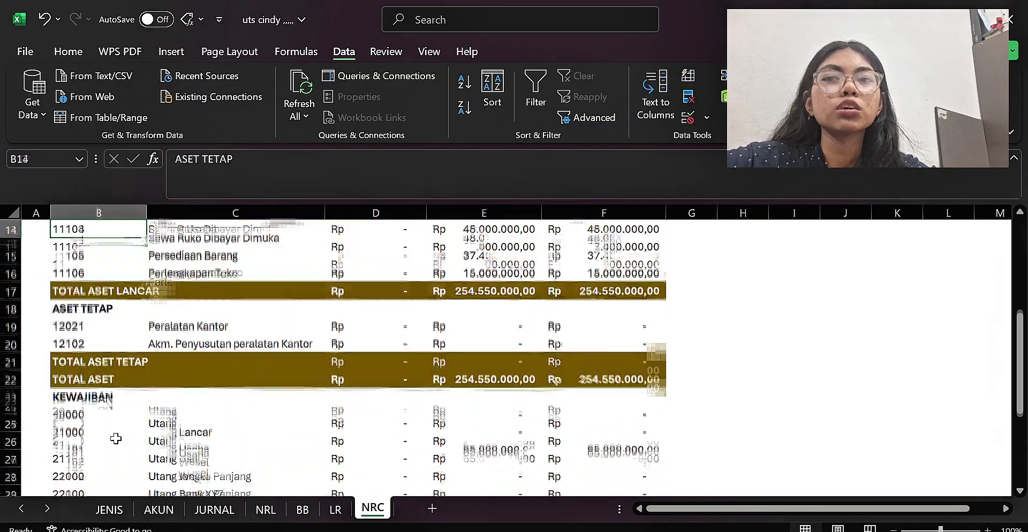
pyautogui.press('Up')
pyautogui.press('Up')
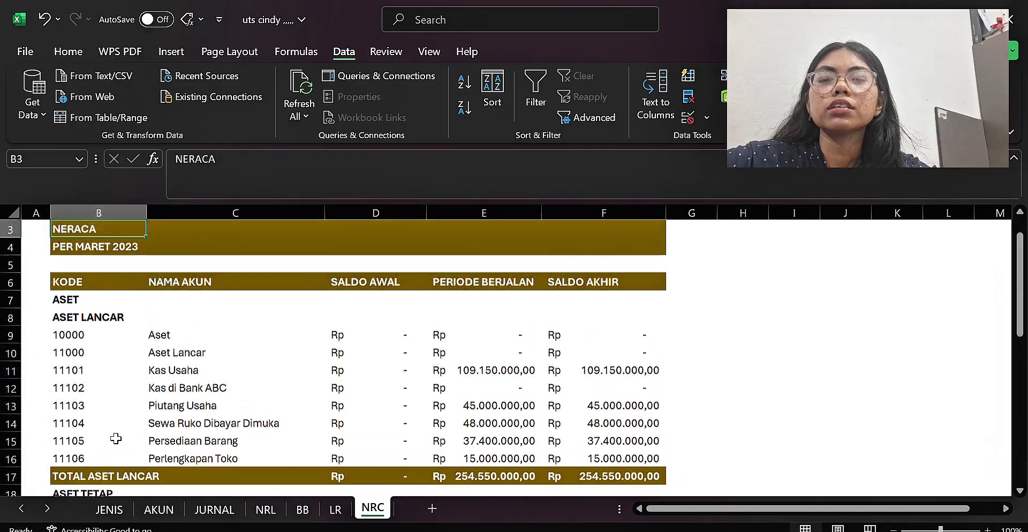
# - Examine the account name lookup formula in cell C9 of the NAMA AKUN column
pyautogui.press('Right')
pyautogui.press('Right')
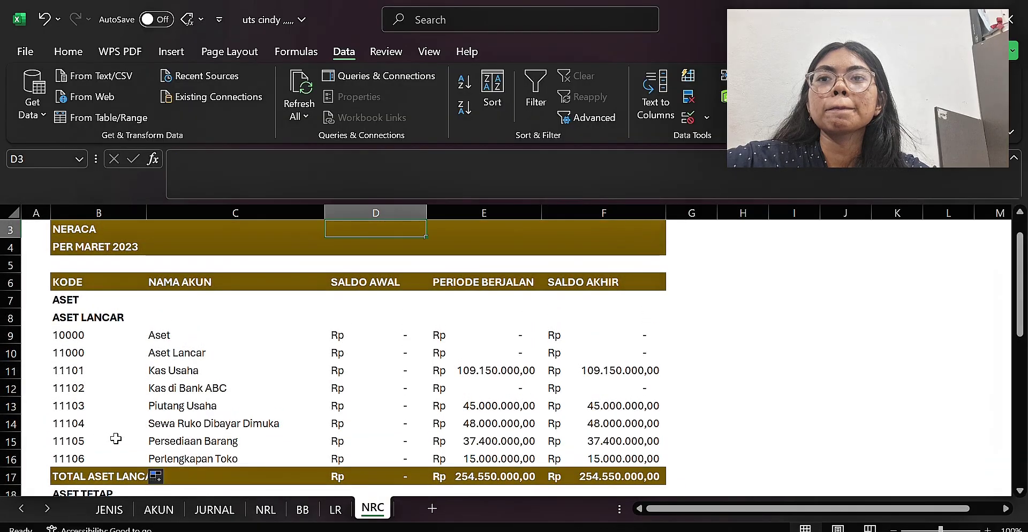
pyautogui.click(177, 322)
pyautogui.doubleClick(180, 335)
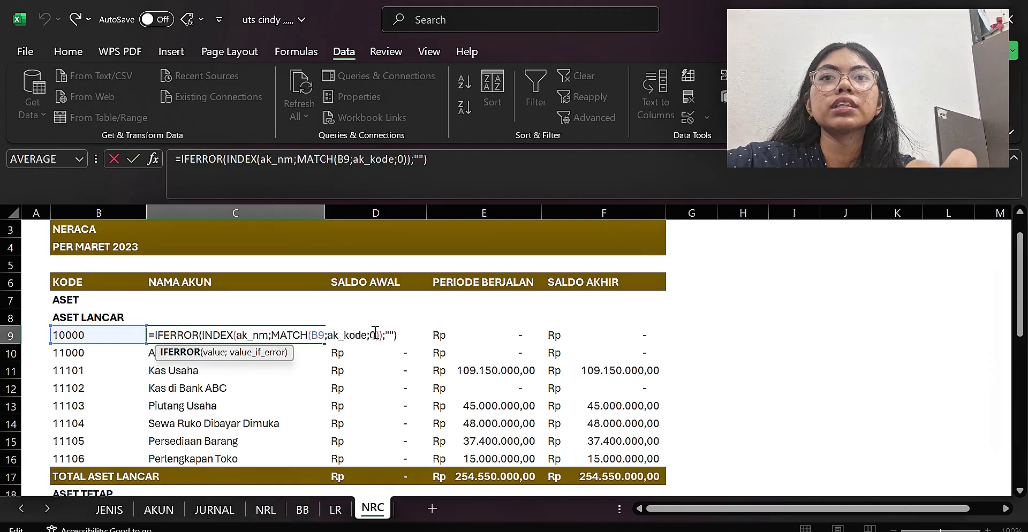
pyautogui.press('Return')
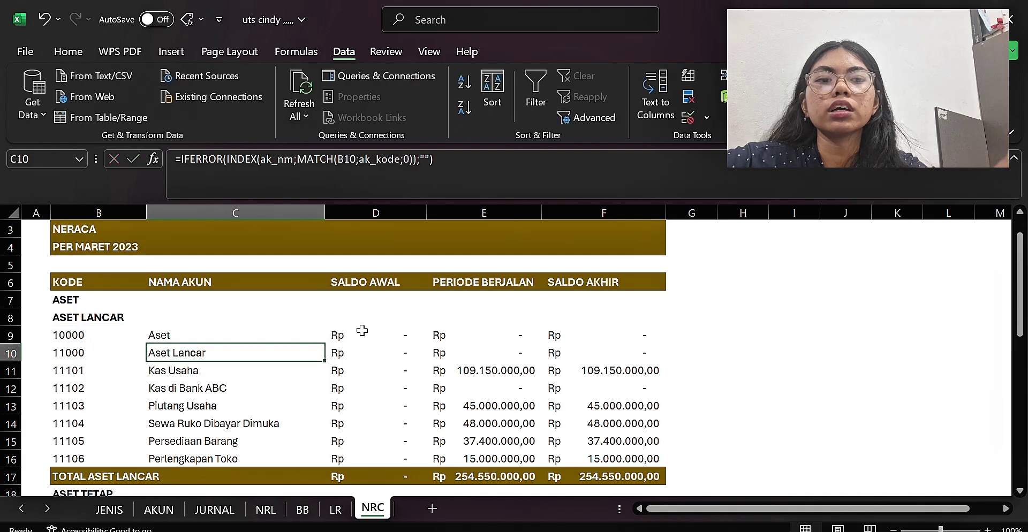
# - Examine the NAMA AKUN formulas from the Aset Lancar row down past the ASET TETAP accounts
pyautogui.press('Down')
pyautogui.press('Down')
pyautogui.press('Down')
pyautogui.press('Down')
pyautogui.press('Down')
pyautogui.press('Down')
pyautogui.press('Down')
pyautogui.press('Down')
pyautogui.press('Down')
pyautogui.press('Down')
pyautogui.press('Down')
pyautogui.press('Down')
pyautogui.press('Down')
pyautogui.press('Down')
pyautogui.press('Down')
pyautogui.press('Down')
pyautogui.press('Down')
pyautogui.press('Down')
pyautogui.press('Down')
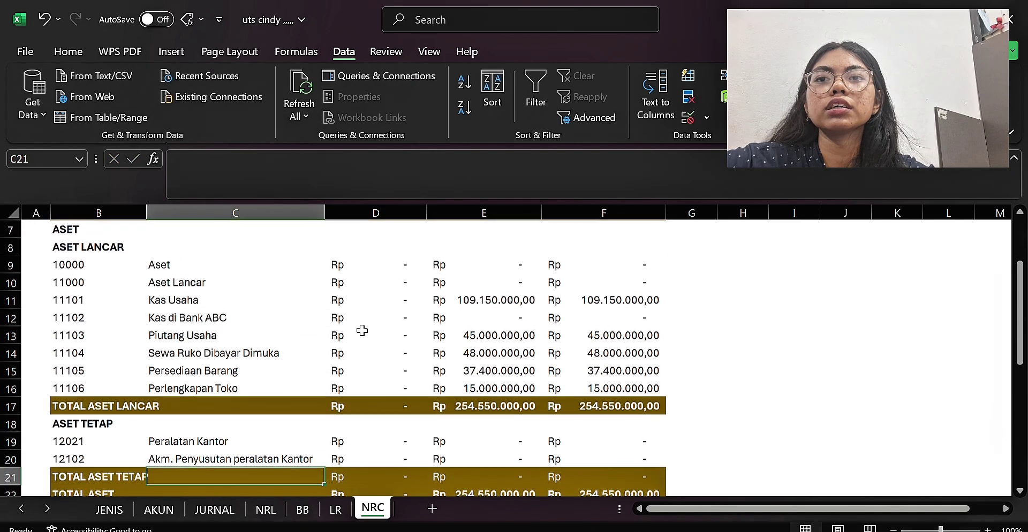
# - Examine the NAMA AKUN formulas from the TOTAL ASET TETAP row down through the KEWAJIBAN and MODAL accounts
pyautogui.press('Down')
pyautogui.press('Down')
pyautogui.press('Down')
pyautogui.press('Down')
pyautogui.press('Down')
pyautogui.press('Down')
pyautogui.press('Down')
pyautogui.press('Down')
pyautogui.press('Down')
pyautogui.press('Down')
pyautogui.press('Down')
pyautogui.press('Down')
# - Review the NAMA AKUN column from the MODAL section back up to the PER MARET 2023 row
pyautogui.press('Up')
pyautogui.press('Up')
pyautogui.press('Up')
pyautogui.press('Up')
pyautogui.press('Up')
pyautogui.press('Up')
pyautogui.press('Up')
pyautogui.press('Up')
pyautogui.press('Up')
pyautogui.press('Up')
pyautogui.press('Up')
pyautogui.press('Up')
pyautogui.press('Up')
pyautogui.press('Up')
pyautogui.press('Up')
pyautogui.press('Up')
pyautogui.press('Up')
pyautogui.press('Up')
pyautogui.press('Up')
pyautogui.press('Up')
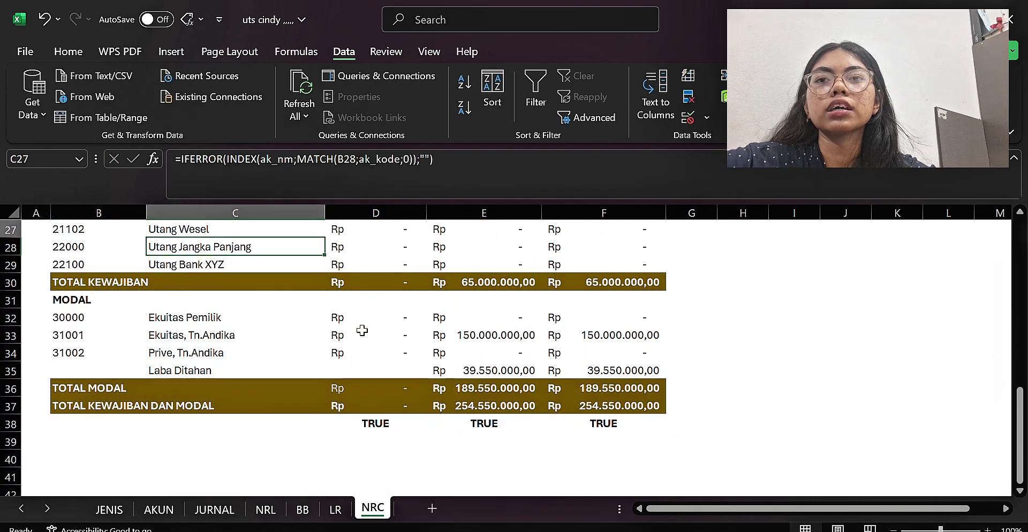
pyautogui.press('Up')
pyautogui.press('Up')
pyautogui.press('Up')
pyautogui.press('Up')
pyautogui.press('Up')
pyautogui.press('Up')
pyautogui.press('Up')
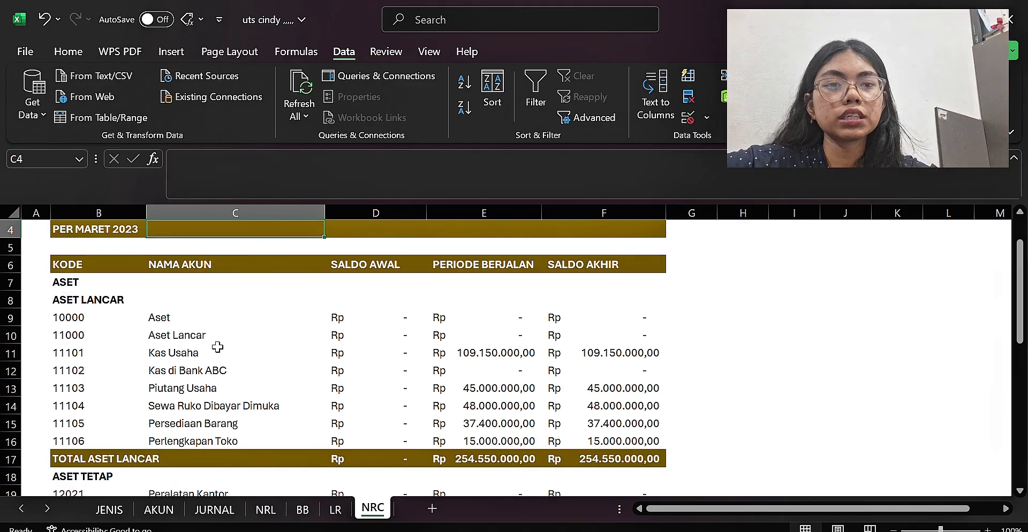
# - Open the SALDO AWAL formula in cell D9 for inspection at its IF function
pyautogui.click(371, 269)
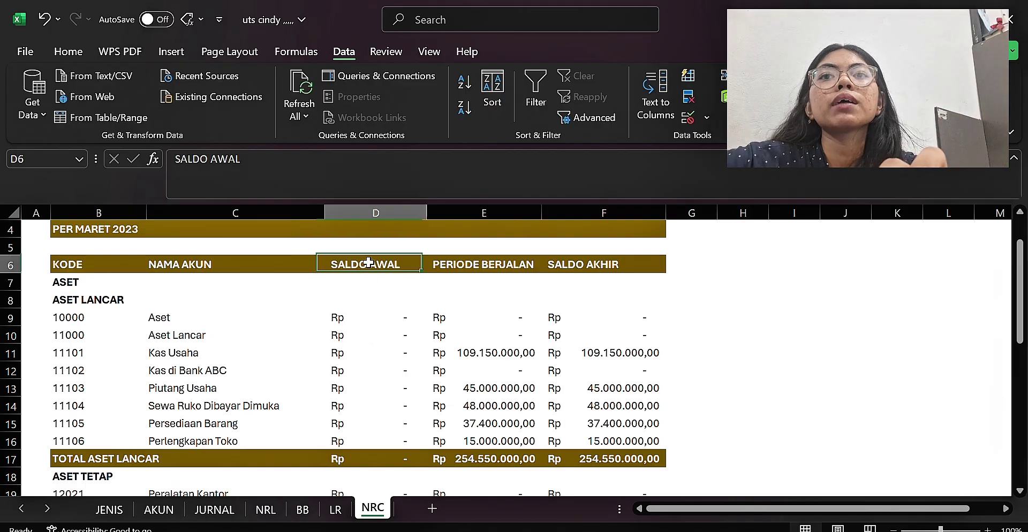
pyautogui.press('Down')
pyautogui.press('Down')
pyautogui.press('Down')
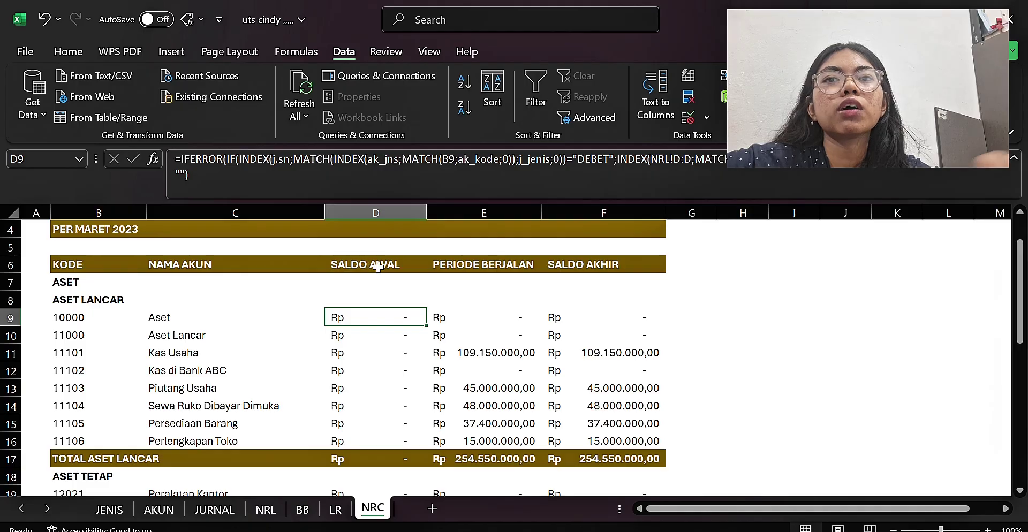
pyautogui.doubleClick(370, 320)
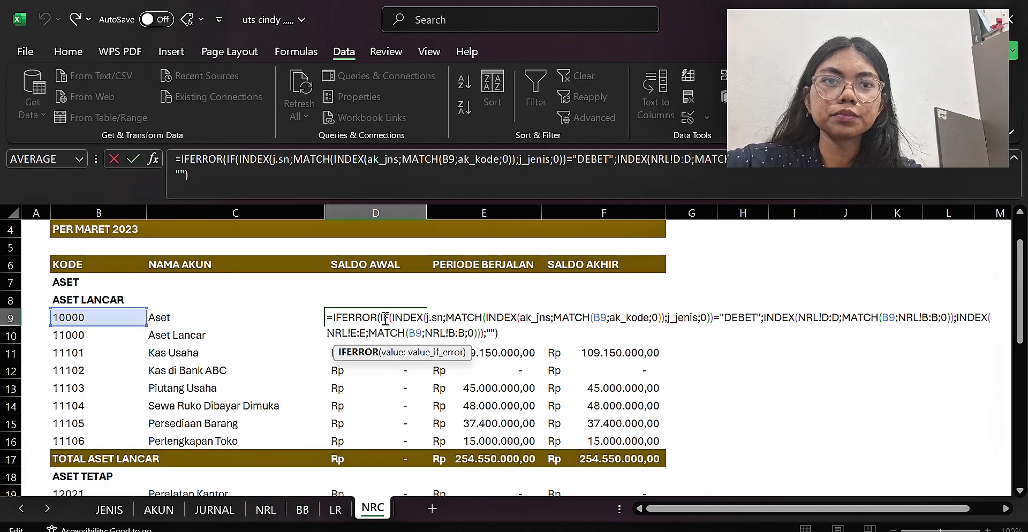
pyautogui.click(385, 319)
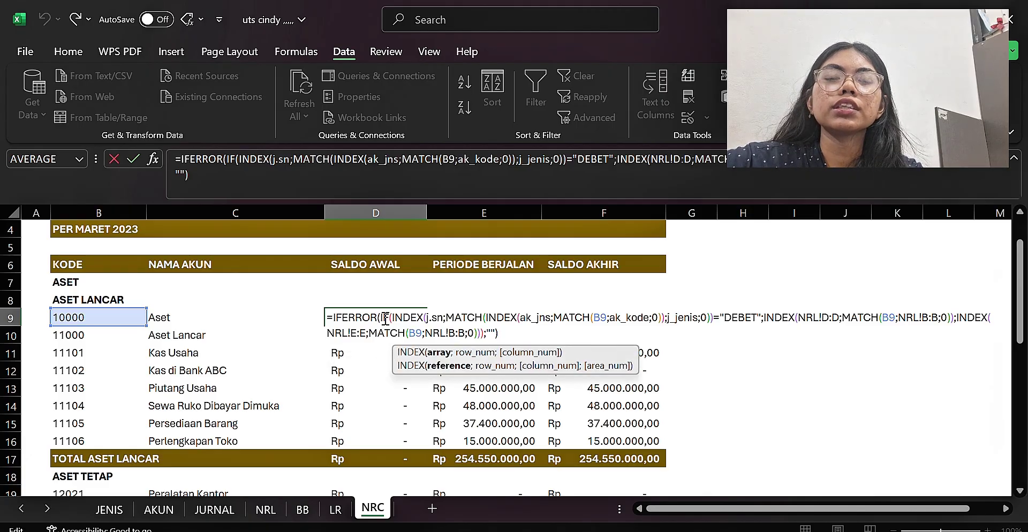
# - Trace the nested INDEX and MATCH functions in D9 that look up the account type from the code in B9
pyautogui.press('Right')
pyautogui.press('Right')
pyautogui.press('Right')
pyautogui.press('Right')
pyautogui.press('Right')
pyautogui.press('Right')
pyautogui.press('Right')
pyautogui.press('Right')
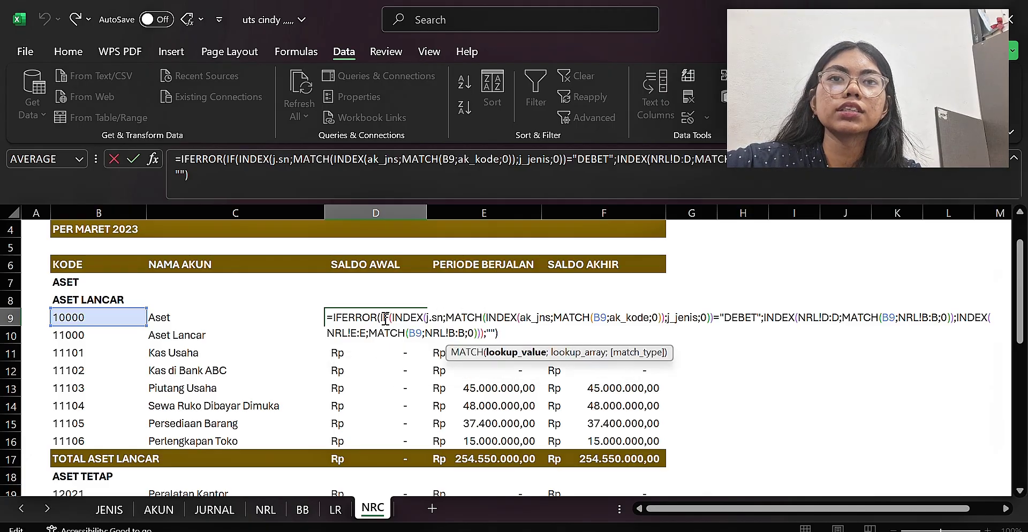
pyautogui.press('Right')
pyautogui.press('Right')
pyautogui.press('Right')
pyautogui.press('Right')
pyautogui.press('Right')
pyautogui.press('Right')
pyautogui.press('Right')
pyautogui.press('Right')
pyautogui.press('Right')
pyautogui.press('Right')
pyautogui.press('Right')
pyautogui.press('Right')
pyautogui.press('Right')
pyautogui.press('Right')
pyautogui.press('Right')
pyautogui.press('Right')
pyautogui.press('Right')
pyautogui.press('Right')
pyautogui.press('Right')
pyautogui.press('Right')
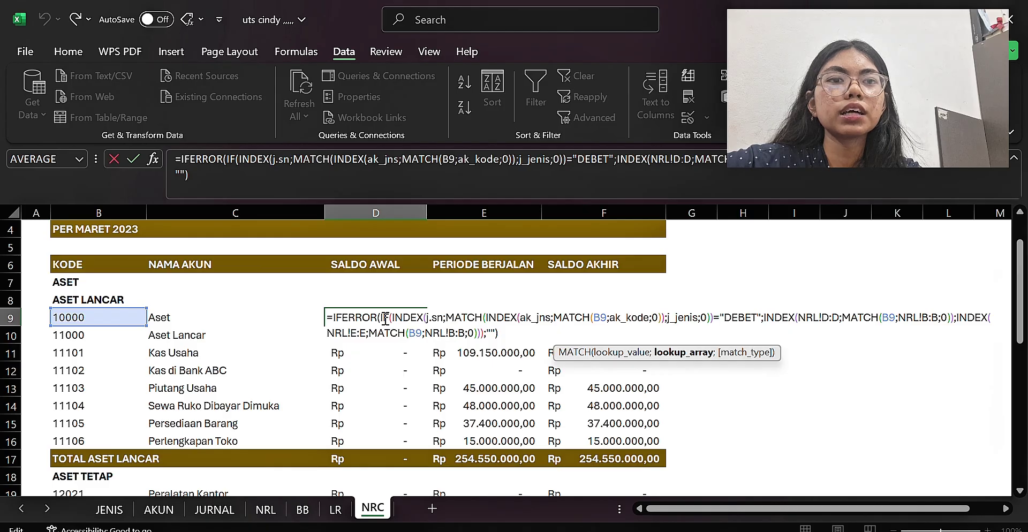
# - Trace D9's "DEBET" test and its NRL!D:D lookup up to the alternative INDEX function, keeping the formula as it is
pyautogui.press('Right')
pyautogui.press('Right')
pyautogui.press('Right')
pyautogui.press('Right')
pyautogui.press('Right')
pyautogui.press('Right')
pyautogui.press('Right')
pyautogui.press('Right')
pyautogui.press('Right')
pyautogui.press('Right')
pyautogui.press('Right')
pyautogui.press('Right')
pyautogui.press('Right')
pyautogui.press('Right')
pyautogui.press('Right')
pyautogui.press('Right')
pyautogui.press('Right')
pyautogui.press('Right')
pyautogui.press('Right')
pyautogui.press('Right')
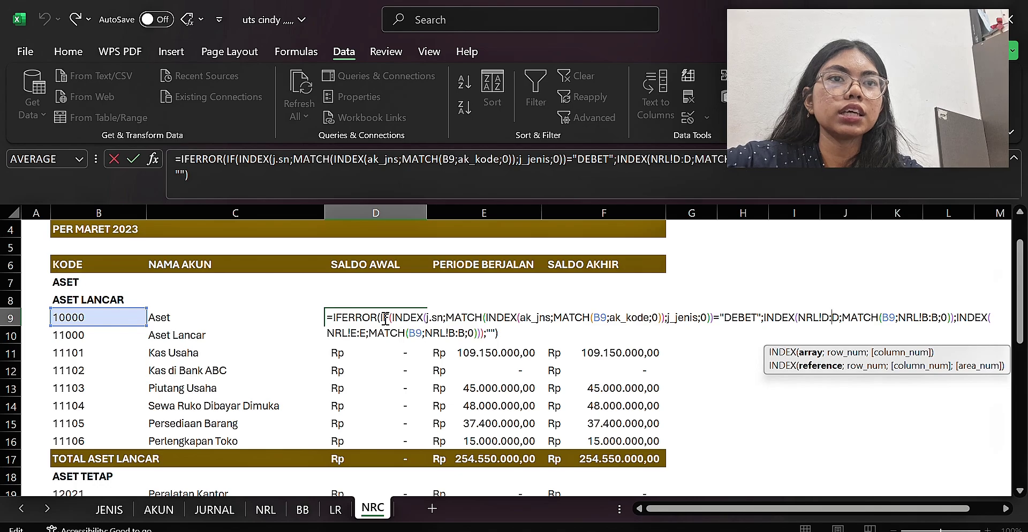
pyautogui.press('Right')
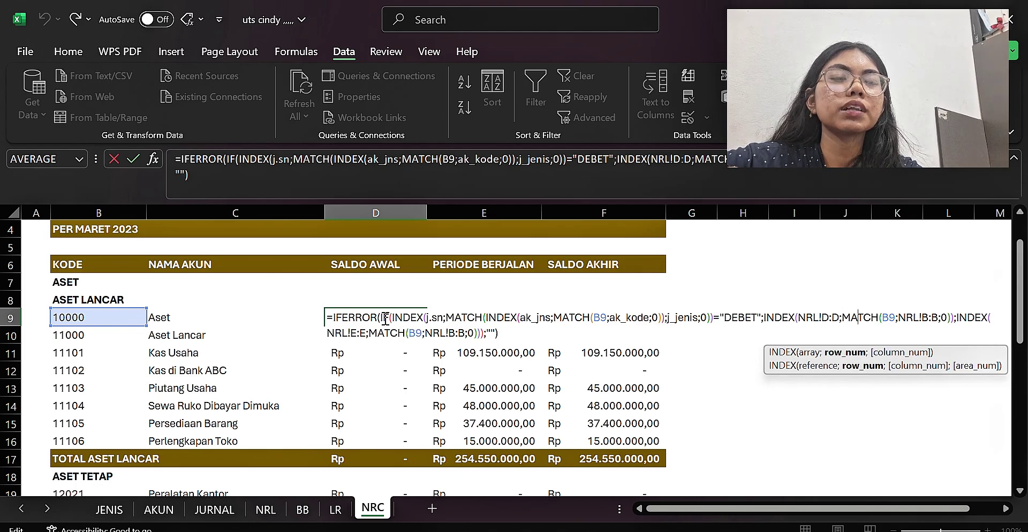
pyautogui.press('Right')
pyautogui.press('Right')
pyautogui.press('Right')
pyautogui.press('Right')
pyautogui.press('Right')
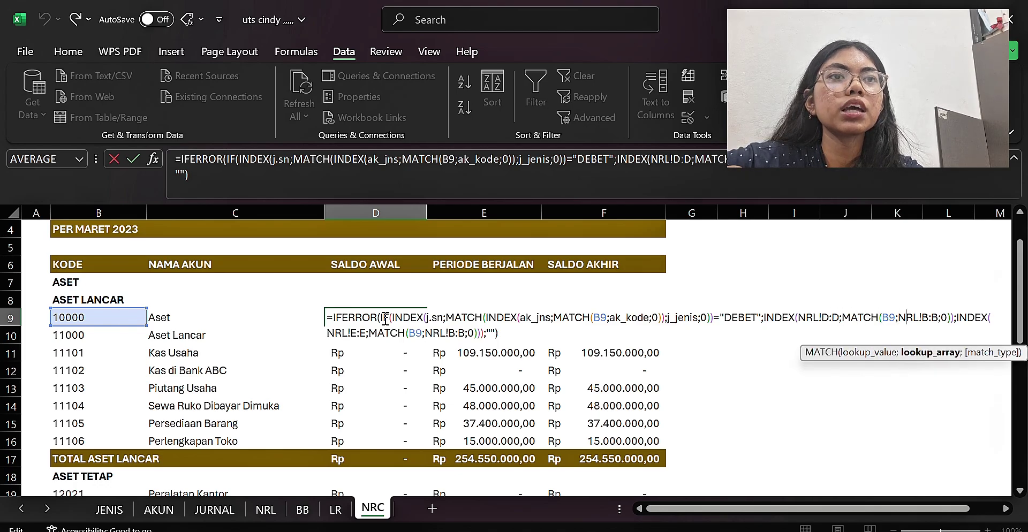
pyautogui.press('Right')
pyautogui.press('Right')
pyautogui.press('Right')
pyautogui.press('Right')
pyautogui.press('Right')
pyautogui.press('Right')
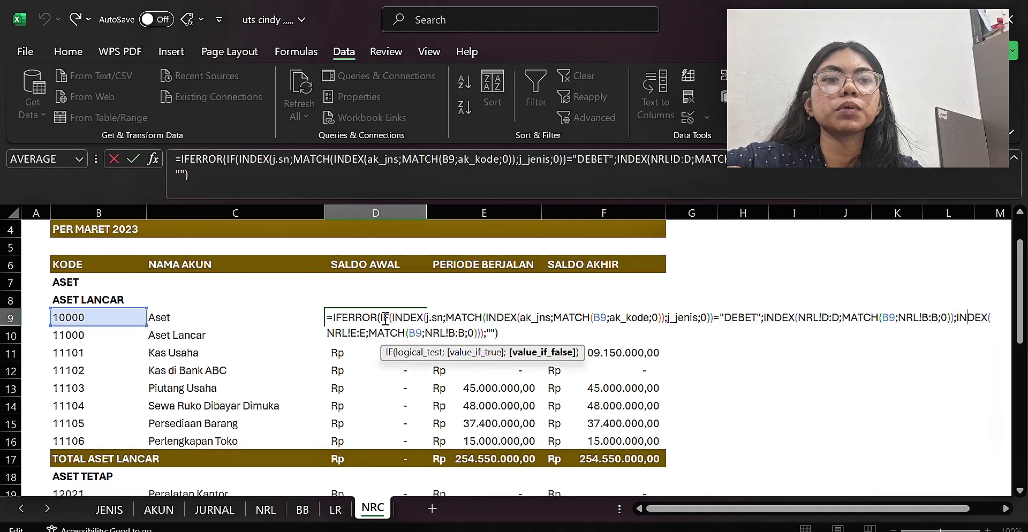
pyautogui.press('Return')
# - Examine the SALDO AWAL column from cell D9 down past the TOTAL KEWAJIBAN DAN MODAL row
pyautogui.click(378, 318)
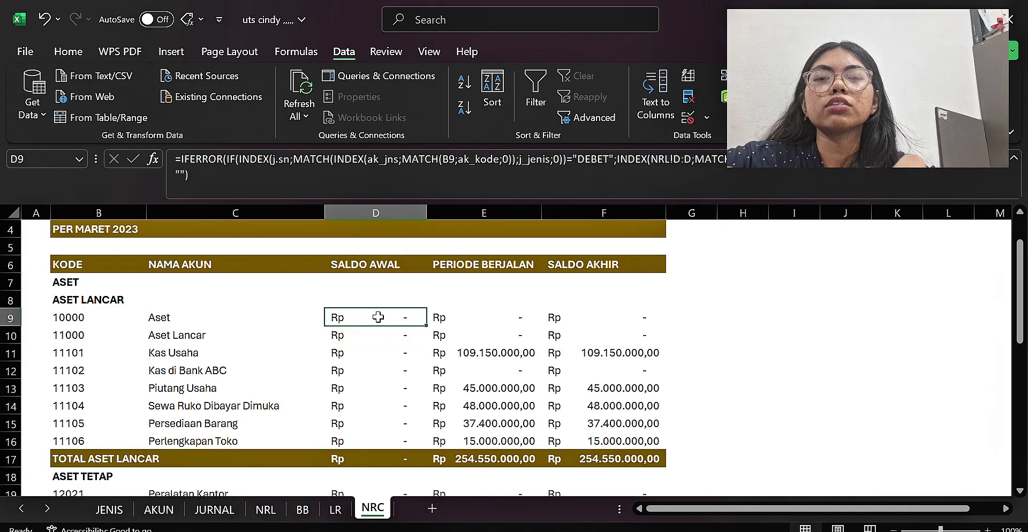
pyautogui.press('Return')
pyautogui.press('Down')
pyautogui.press('Down')
pyautogui.press('Down')
pyautogui.press('Down')
pyautogui.press('Down')
pyautogui.press('Down')
pyautogui.press('Down')
pyautogui.press('Down')
pyautogui.press('Down')
pyautogui.press('Down')
pyautogui.press('Down')
pyautogui.press('Down')
pyautogui.press('Down')
pyautogui.press('Down')
pyautogui.press('Down')
pyautogui.press('Down')
pyautogui.press('Down')
pyautogui.press('Down')
pyautogui.press('Down')
pyautogui.press('Down')
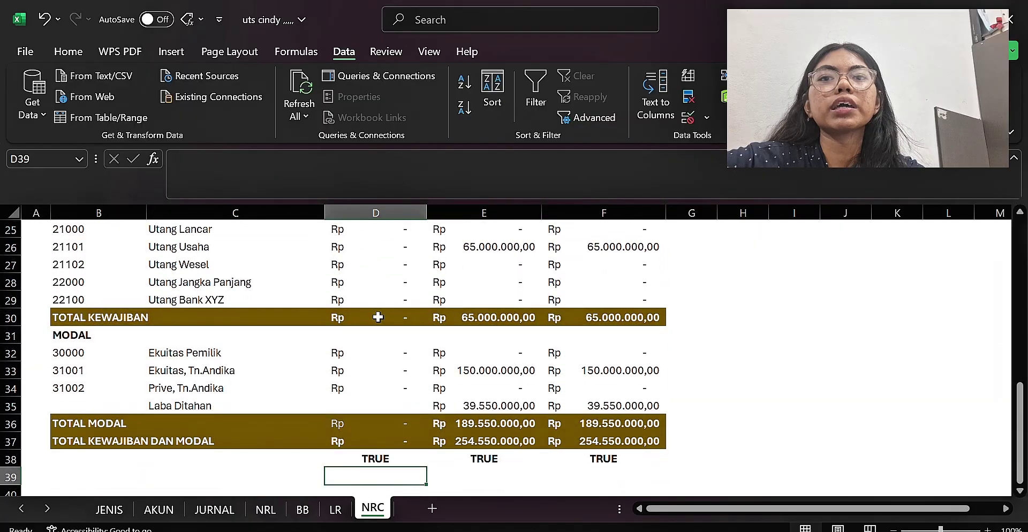
# - Review the SALDO AWAL column from below the balance check back up to the ASET LANCAR accounts
pyautogui.press('Up')
pyautogui.press('Up')
pyautogui.press('Up')
pyautogui.press('Up')
pyautogui.press('Up')
pyautogui.press('Up')
pyautogui.press('Up')
pyautogui.press('Up')
pyautogui.press('Up')
pyautogui.press('Up')
pyautogui.press('Up')
pyautogui.press('Up')
pyautogui.press('Up')
pyautogui.press('Up')
pyautogui.press('Up')
pyautogui.press('Up')
pyautogui.press('Up')
pyautogui.press('Up')
pyautogui.press('Up')
pyautogui.press('Up')
# - Open the PERIODE BERJALAN formula in cell E9 for inspection
pyautogui.press('Right')
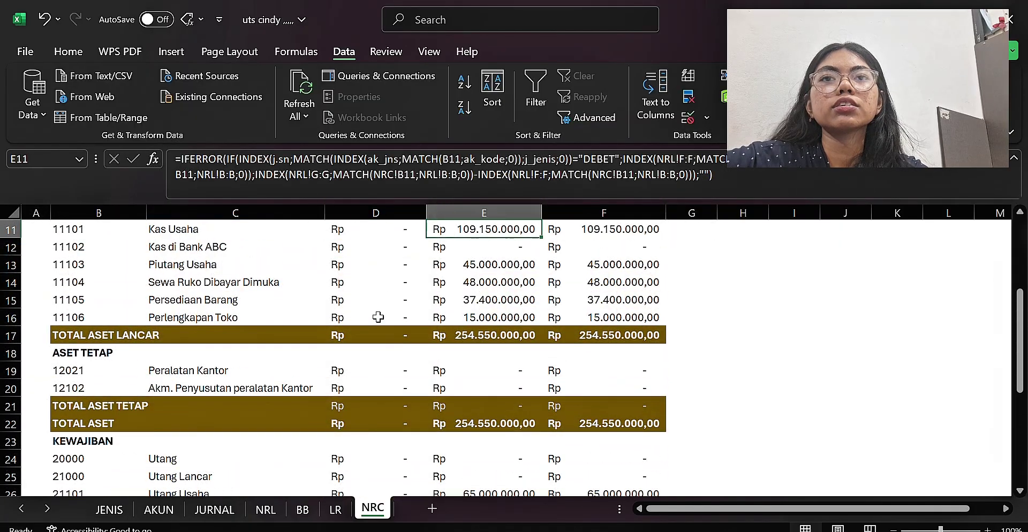
pyautogui.press('Up')
pyautogui.press('Up')
pyautogui.press('Up')
pyautogui.press('Up')
pyautogui.press('Up')
pyautogui.press('Up')
pyautogui.press('Down')
pyautogui.press('Down')
pyautogui.press('Down')
pyautogui.press('Down')
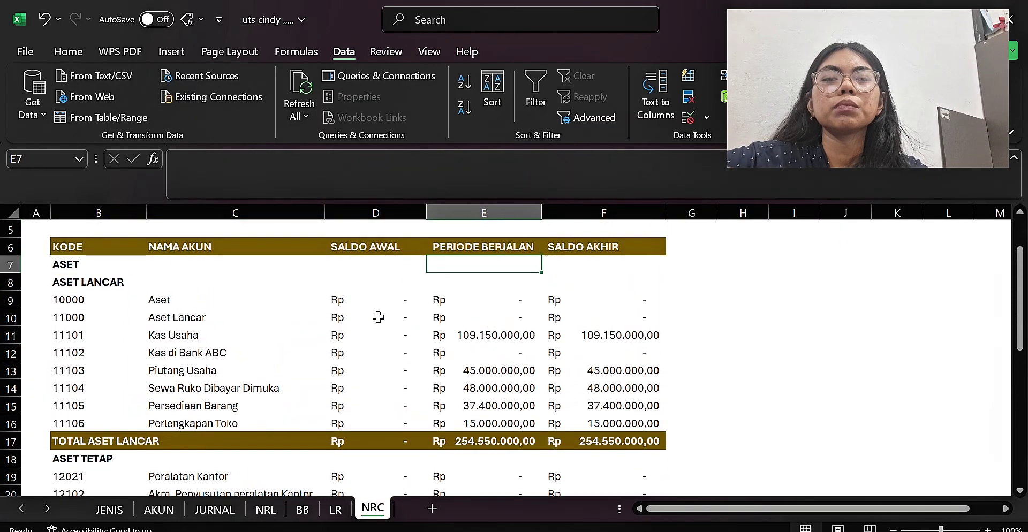
pyautogui.doubleClick(480, 301)
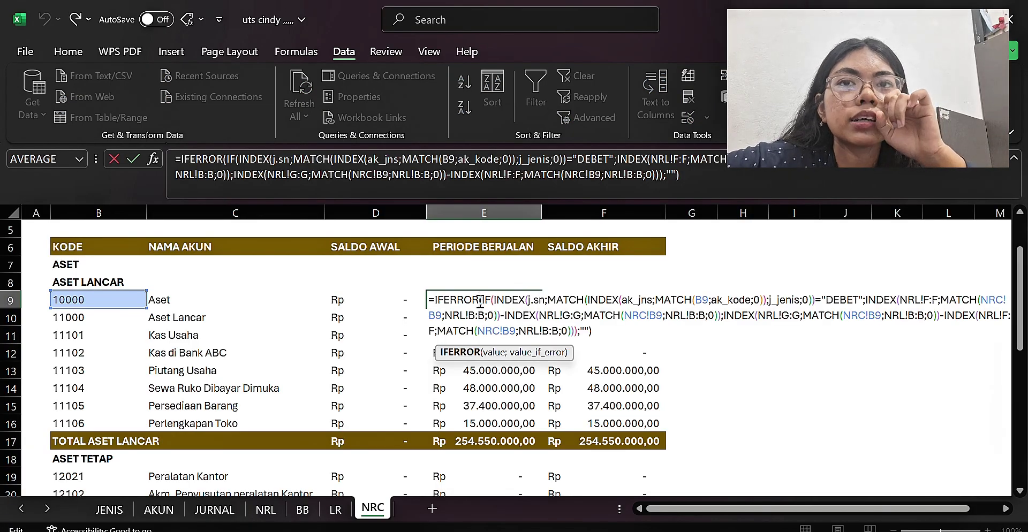
# - Trace the logical test in E9's formula from INDEX(j.sn through the nested ak_jns and ak_kode lookup to the "DEBET" comparison
pyautogui.press('Right')
pyautogui.press('Right')
pyautogui.press('Right')
pyautogui.press('Right')
pyautogui.press('Right')
pyautogui.press('Right')
pyautogui.press('Right')
pyautogui.press('Right')
pyautogui.press('Right')
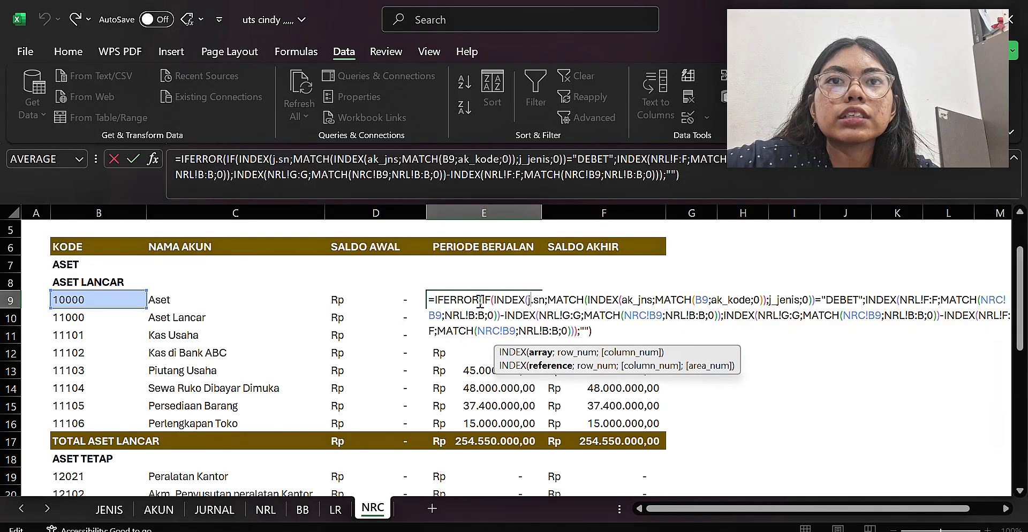
pyautogui.press('Right')
pyautogui.press('Right')
pyautogui.press('Right')
pyautogui.press('Right')
pyautogui.press('Right')
pyautogui.press('Right')
pyautogui.press('Right')
pyautogui.press('Right')
pyautogui.press('Right')
pyautogui.press('Right')
pyautogui.press('Right')
pyautogui.press('Right')
pyautogui.press('Right')
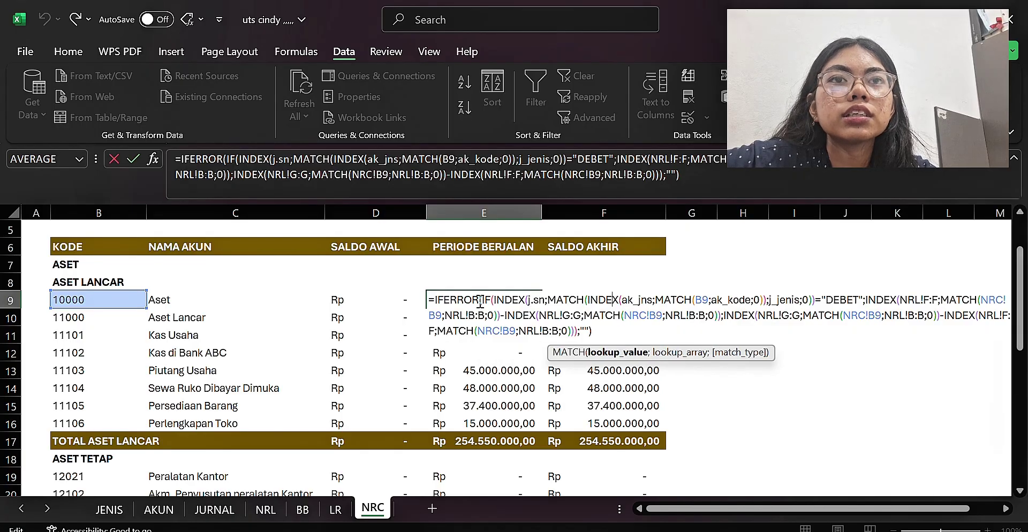
pyautogui.press('Right')
pyautogui.press('Right')
pyautogui.press('Right')
pyautogui.press('Right')
pyautogui.press('Right')
pyautogui.press('Right')
pyautogui.press('Right')
pyautogui.press('Right')
pyautogui.press('Right')
pyautogui.press('Right')
pyautogui.press('Right')
pyautogui.press('Right')
pyautogui.press('Right')
pyautogui.press('Right')
pyautogui.press('Right')
pyautogui.press('Right')
pyautogui.press('Right')
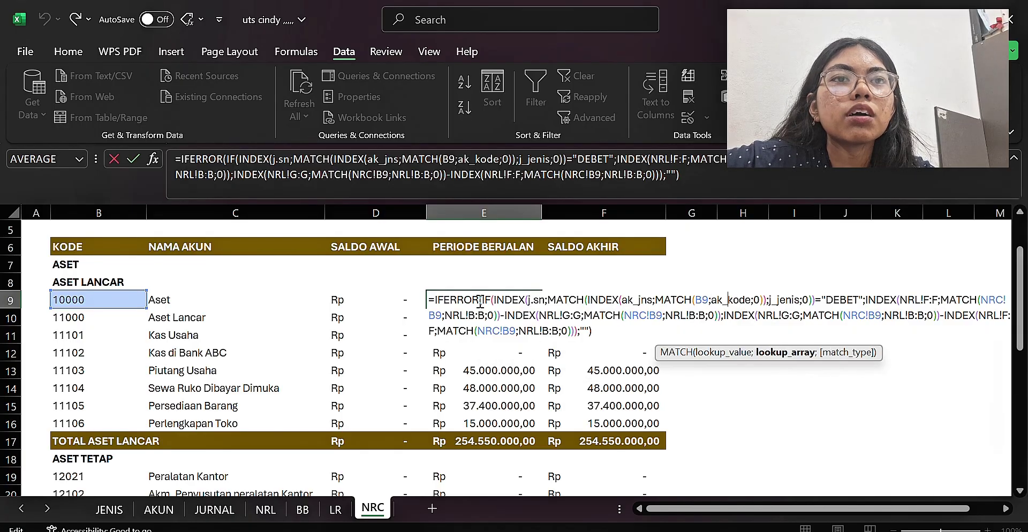
pyautogui.press('Right')
pyautogui.press('Right')
pyautogui.press('Right')
pyautogui.press('Right')
pyautogui.press('Right')
pyautogui.press('Right')
pyautogui.press('Right')
pyautogui.press('Right')
pyautogui.press('Right')
pyautogui.press('Right')
pyautogui.press('Right')
pyautogui.press('Right')
pyautogui.press('Right')
pyautogui.press('Right')
pyautogui.press('Right')
pyautogui.press('Right')
pyautogui.press('Right')
pyautogui.press('Right')
pyautogui.press('Right')
pyautogui.press('Right')
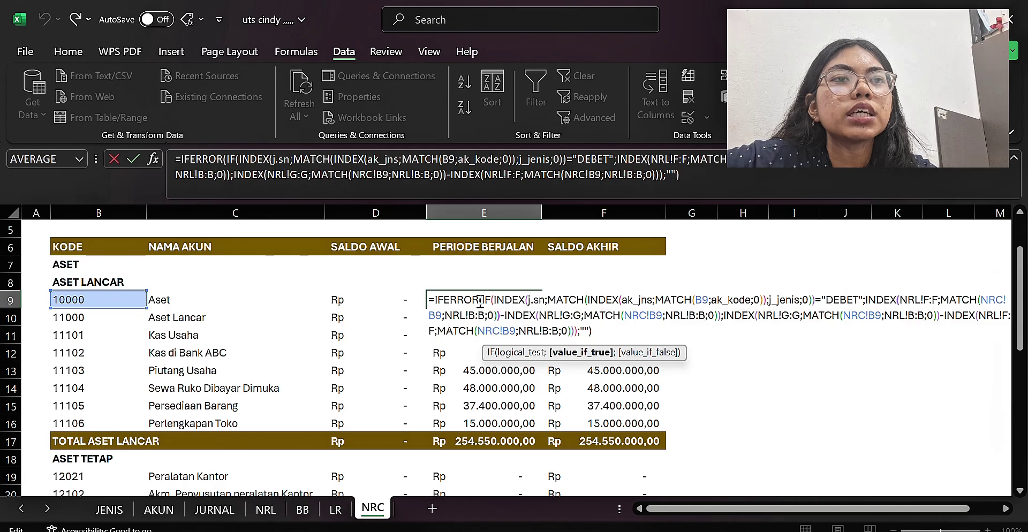
# - Trace the value-if-true part of E9's formula, where the NRL!G:G lookup is subtracted from the NRL!F:F lookup
pyautogui.press('Right')
pyautogui.press('Right')
pyautogui.press('Right')
pyautogui.press('Right')
pyautogui.press('Right')
pyautogui.press('Right')
pyautogui.press('Right')
pyautogui.press('Right')
pyautogui.press('Right')
pyautogui.press('Right')
pyautogui.press('Right')
pyautogui.press('Right')
pyautogui.press('Right')
pyautogui.press('Right')
pyautogui.press('Right')
pyautogui.press('Right')
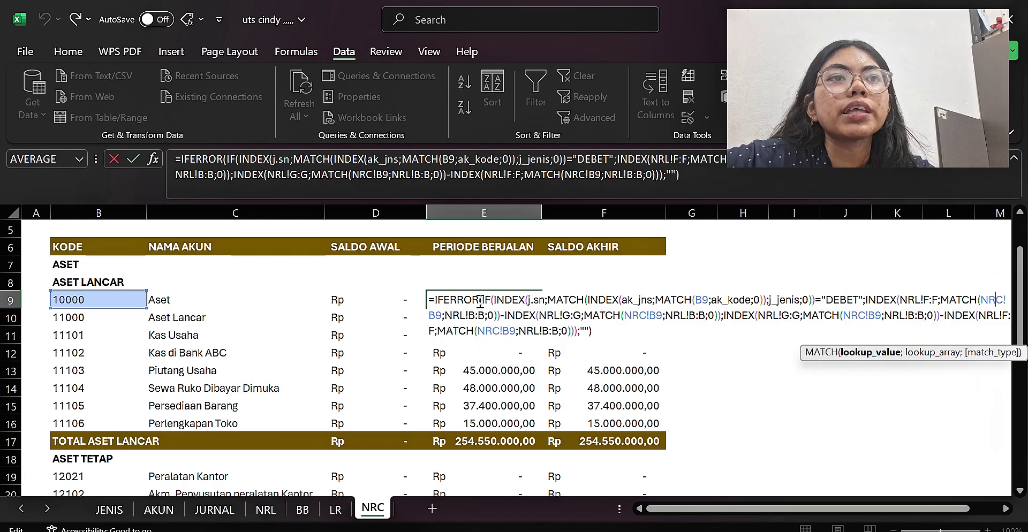
pyautogui.press('Right')
pyautogui.press('Right')
pyautogui.press('Right')
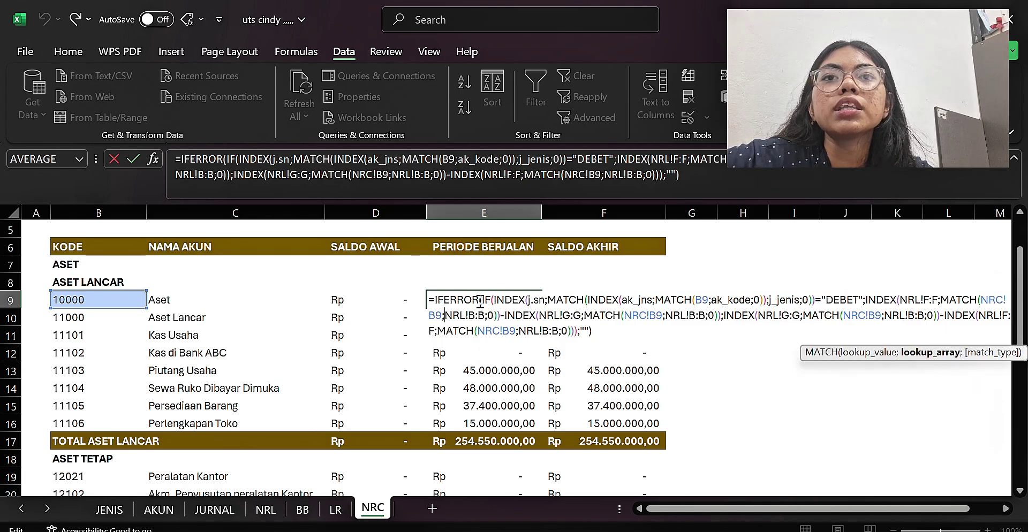
pyautogui.press('Right')
pyautogui.press('Right')
pyautogui.press('Right')
pyautogui.press('Right')
pyautogui.press('Right')
pyautogui.press('Right')
pyautogui.press('Right')
pyautogui.press('Right')
pyautogui.press('Right')
pyautogui.press('Right')
pyautogui.press('Right')
pyautogui.press('Right')
pyautogui.press('Right')
pyautogui.press('Right')
pyautogui.press('Right')
pyautogui.press('Right')
pyautogui.press('Right')
pyautogui.press('Right')
pyautogui.press('Right')
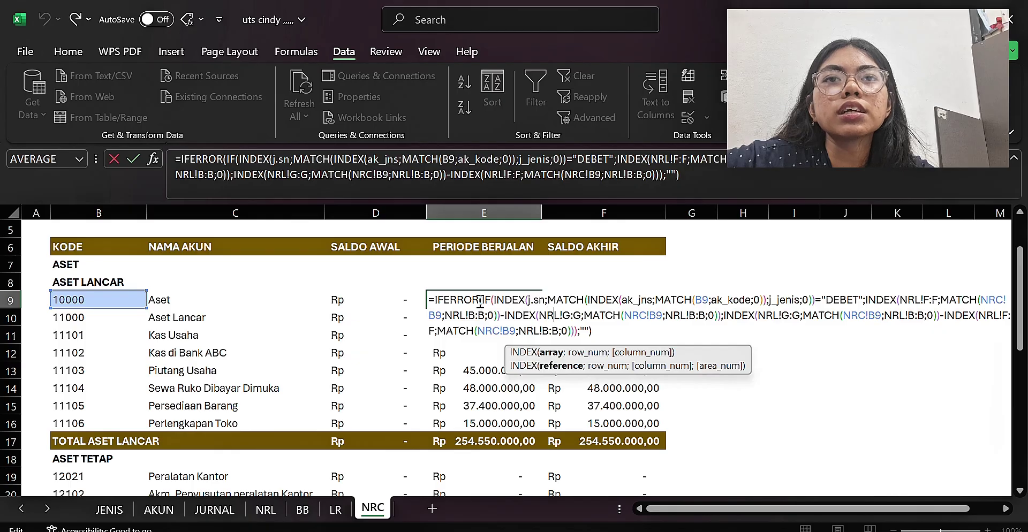
pyautogui.press('Right')
pyautogui.press('Right')
pyautogui.press('Right')
pyautogui.press('Right')
pyautogui.press('Right')
pyautogui.press('Right')
pyautogui.press('Right')
pyautogui.press('Right')
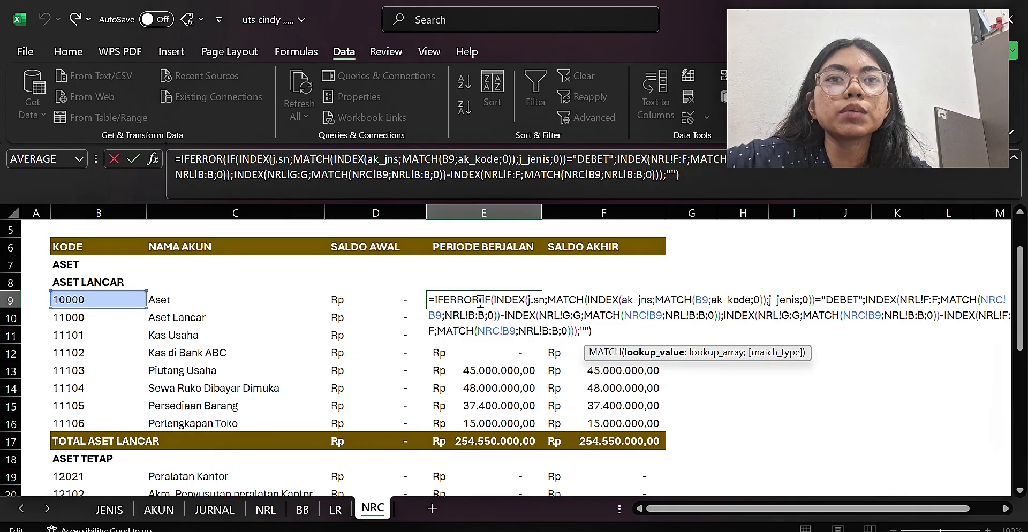
pyautogui.press('Right')
pyautogui.press('Right')
pyautogui.press('Right')
pyautogui.press('Right')
pyautogui.press('Right')
pyautogui.press('Right')
pyautogui.press('Right')
pyautogui.press('Right')
pyautogui.press('Right')
pyautogui.press('Right')
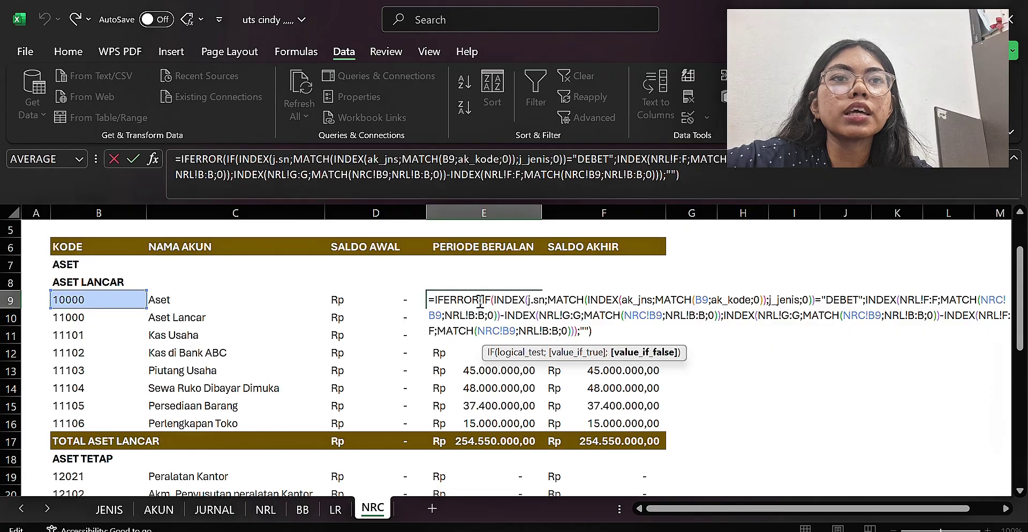
# - Trace E9's value-if-false part, where the NRL!F:F lookup is subtracted from the NRL!G:G lookup, and close the formula
pyautogui.press('Right')
pyautogui.press('Right')
pyautogui.press('Right')
pyautogui.press('Right')
pyautogui.press('Right')
pyautogui.press('Right')
pyautogui.press('Right')
pyautogui.press('Right')
pyautogui.press('Right')
pyautogui.press('Right')
pyautogui.press('Right')
pyautogui.press('Right')
pyautogui.press('Right')
pyautogui.press('Right')
pyautogui.press('Right')
pyautogui.press('Right')
pyautogui.press('Right')
pyautogui.press('Right')
pyautogui.press('Right')
pyautogui.press('Right')
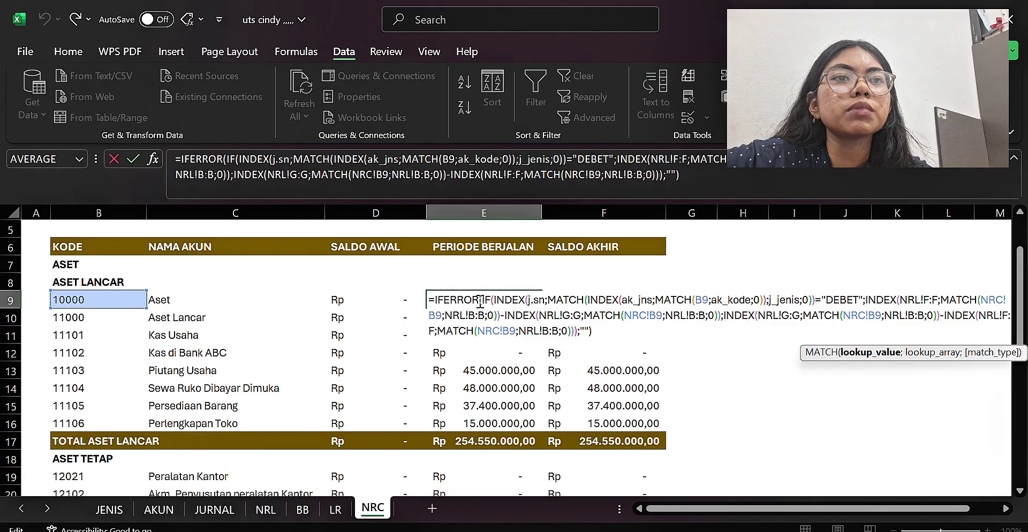
pyautogui.press('Right')
pyautogui.press('Right')
pyautogui.press('Right')
pyautogui.press('Right')
pyautogui.press('Right')
pyautogui.press('Right')
pyautogui.press('Right')
pyautogui.press('Right')
pyautogui.press('Right')
pyautogui.press('Right')
pyautogui.press('Right')
pyautogui.press('Right')
pyautogui.press('Right')
pyautogui.press('Right')
pyautogui.press('Right')
pyautogui.press('Right')
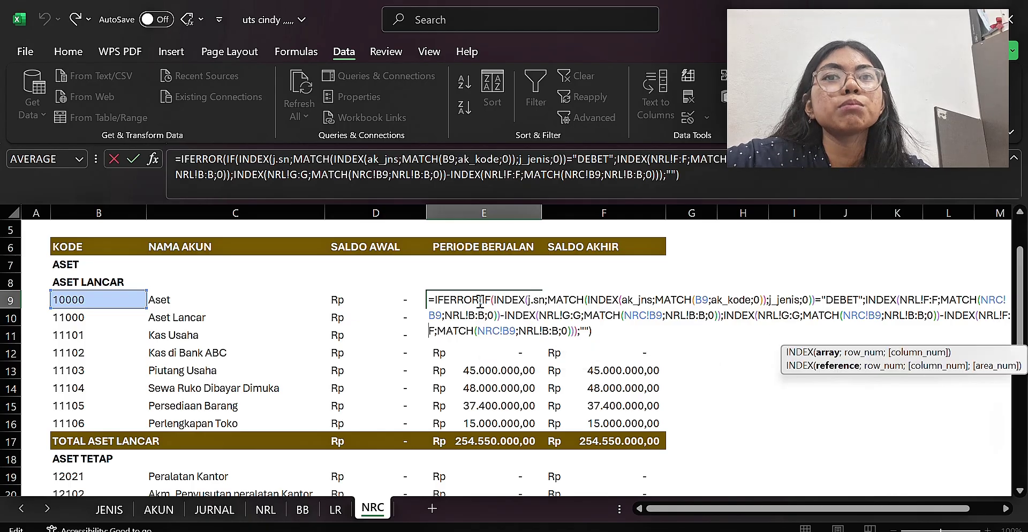
pyautogui.press('Right')
pyautogui.press('Right')
pyautogui.press('Right')
pyautogui.press('Right')
pyautogui.press('Right')
pyautogui.press('Right')
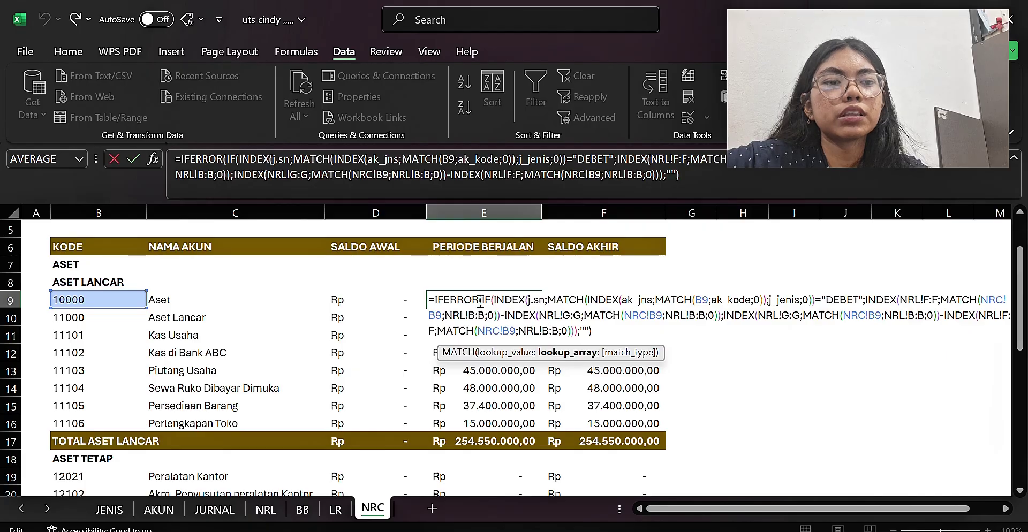
pyautogui.press('Return')
# - Fill the PERIODE BERJALAN formula from E9 down through E16
pyautogui.click(479, 300)
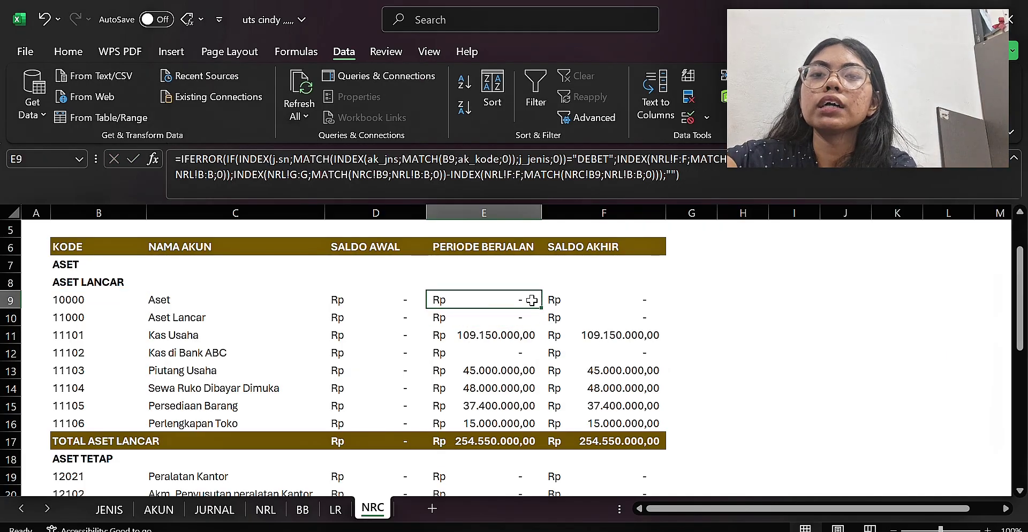
pyautogui.hotkey('ctrl', 'c')
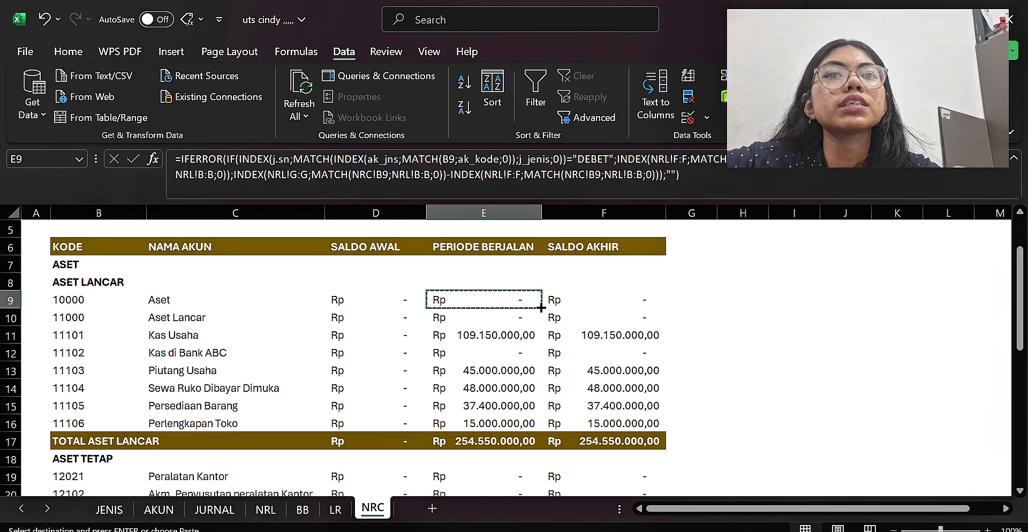
pyautogui.moveTo(541, 308); pyautogui.dragTo(541, 427)
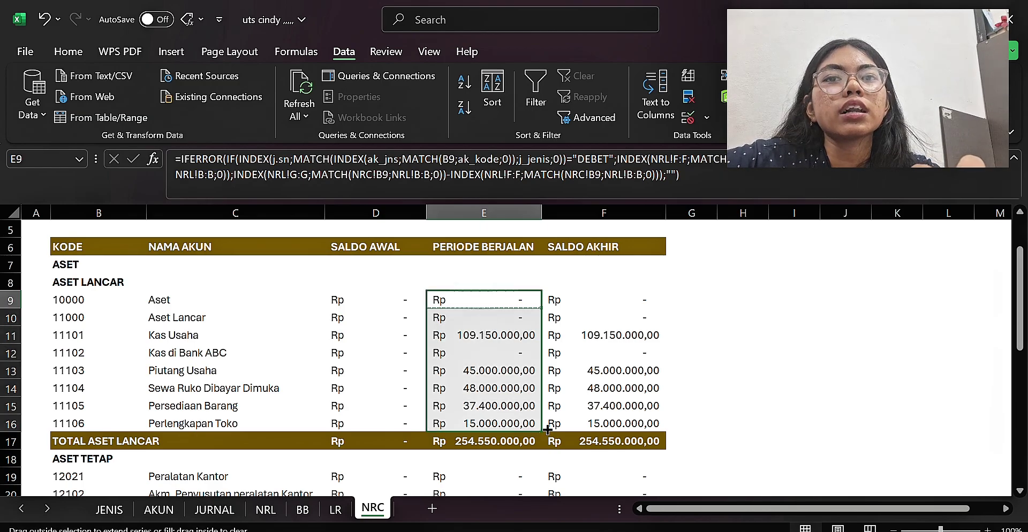
# - Review the PERIODE BERJALAN formulas down through the KEWAJIBAN and MODAL sections, and return to the top of the balance sheet
pyautogui.click(510, 399)
pyautogui.press('Down')
pyautogui.press('Down')
pyautogui.press('Down')
pyautogui.press('Down')
pyautogui.press('Down')
pyautogui.press('Down')
pyautogui.press('Down')
pyautogui.press('Down')
pyautogui.press('Down')
pyautogui.press('Down')
pyautogui.press('Down')
pyautogui.press('Down')
pyautogui.press('Down')
pyautogui.press('Down')
pyautogui.press('Down')
pyautogui.press('Down')
pyautogui.press('Down')
pyautogui.press('Down')
pyautogui.press('Down')
pyautogui.press('Down')
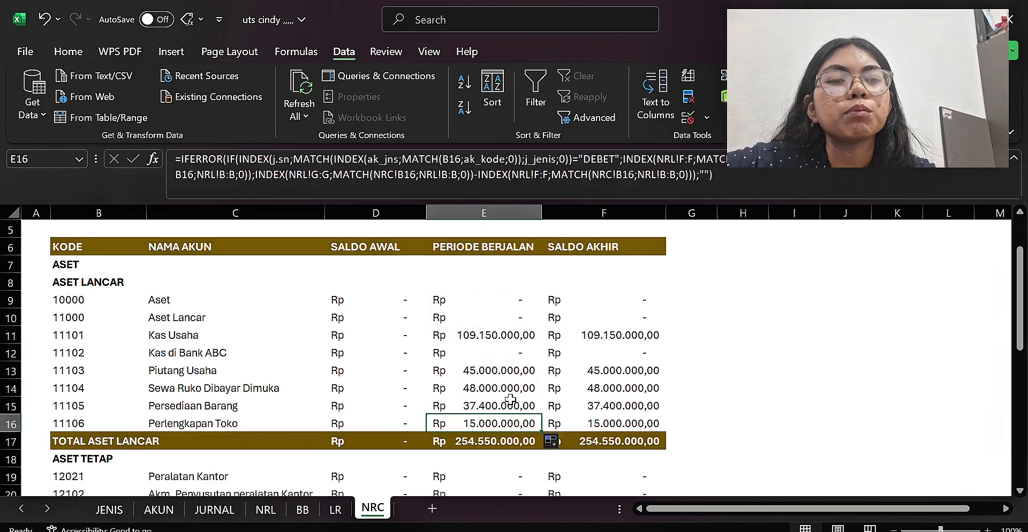
pyautogui.press('Up')
pyautogui.press('Up')
pyautogui.press('Up')
pyautogui.press('Up')
pyautogui.press('Up')
pyautogui.press('Up')
pyautogui.press('Up')
pyautogui.press('Up')
pyautogui.press('Up')
pyautogui.press('Up')
pyautogui.press('Up')
pyautogui.press('Up')
pyautogui.press('Up')
pyautogui.press('Up')
pyautogui.press('Up')
pyautogui.press('Up')
pyautogui.press('Up')
pyautogui.press('Up')
pyautogui.press('Up')
pyautogui.press('Up')
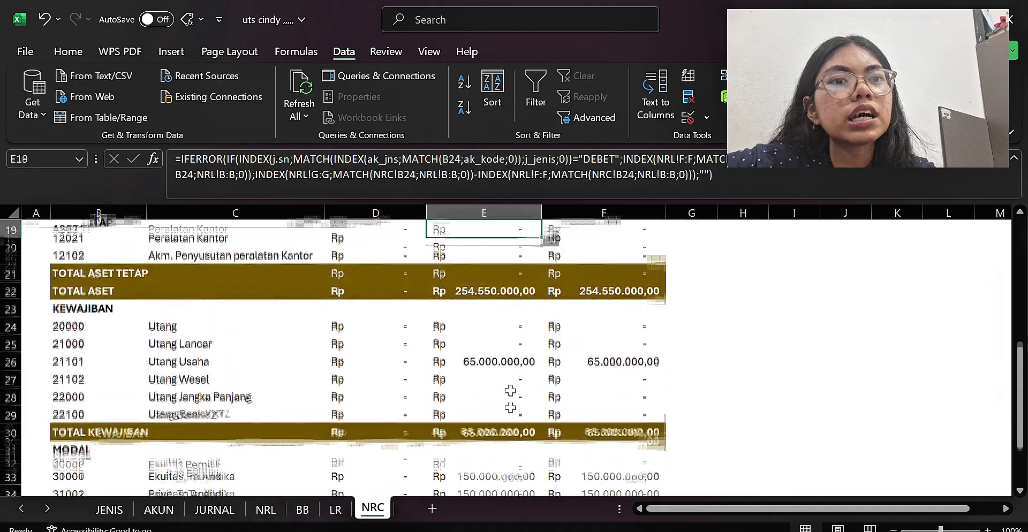
pyautogui.press('Up')
pyautogui.press('Up')
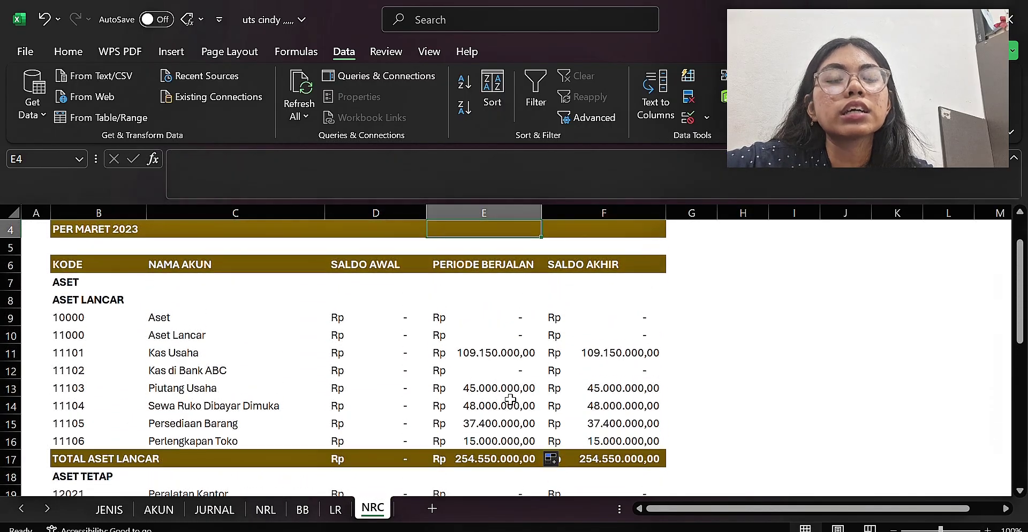
# - Inspect the SALDO AKHIR formula in F9, which adds D9 and E9 inside IFERROR, and close it
pyautogui.press('Right')
pyautogui.press('Down')
pyautogui.press('Down')
pyautogui.press('Down')
pyautogui.press('Down')
pyautogui.press('Down')
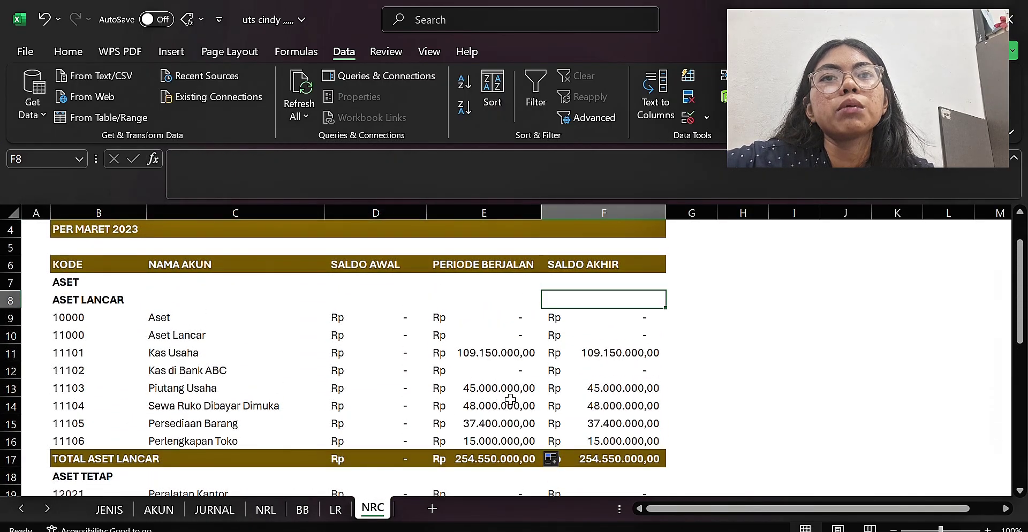
pyautogui.doubleClick(602, 316)
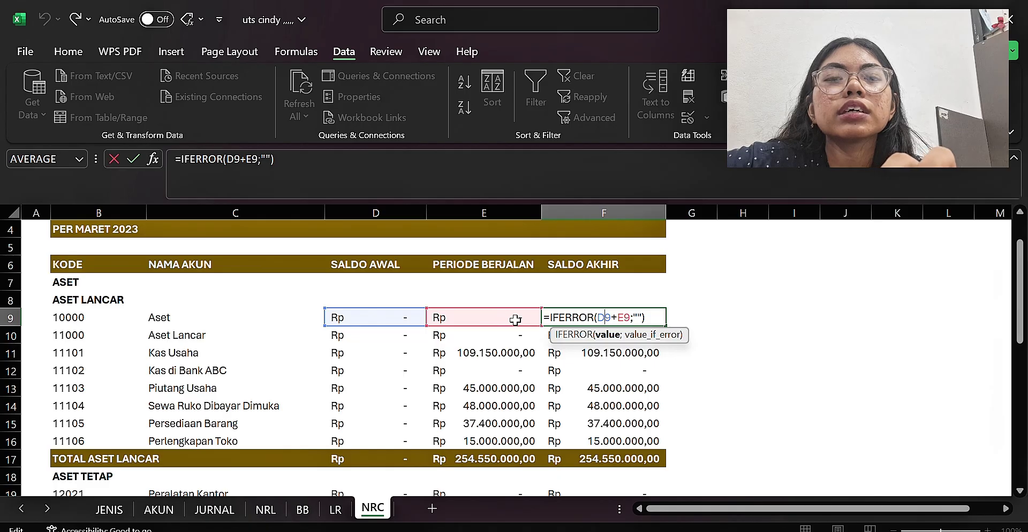
pyautogui.press('Return')
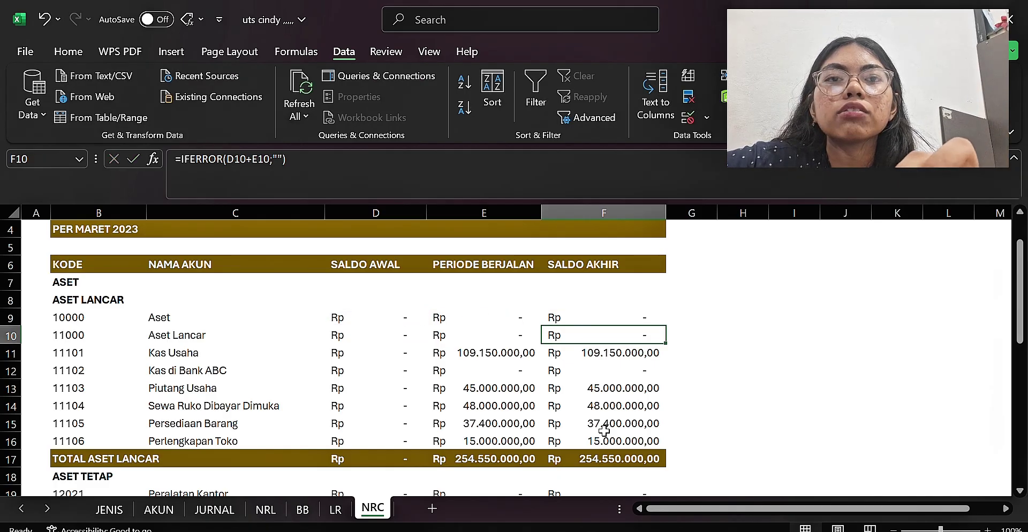
# - Review the SALDO AKHIR formulas in column F across the asset, KEWAJIBAN and MODAL rows
pyautogui.press('Down')
pyautogui.press('Down')
pyautogui.press('Down')
pyautogui.press('Down')
pyautogui.press('Down')
pyautogui.press('Down')
pyautogui.press('Down')
pyautogui.press('Down')
pyautogui.press('Down')
pyautogui.press('Down')
pyautogui.press('Down')
pyautogui.press('Down')
pyautogui.press('Down')
pyautogui.press('Down')
pyautogui.press('Down')
pyautogui.press('Down')
pyautogui.press('Down')
pyautogui.press('Down')
pyautogui.press('Down')
pyautogui.press('Down')
pyautogui.press('Down')
pyautogui.press('Down')
pyautogui.press('Down')
pyautogui.press('Down')
pyautogui.press('Down')
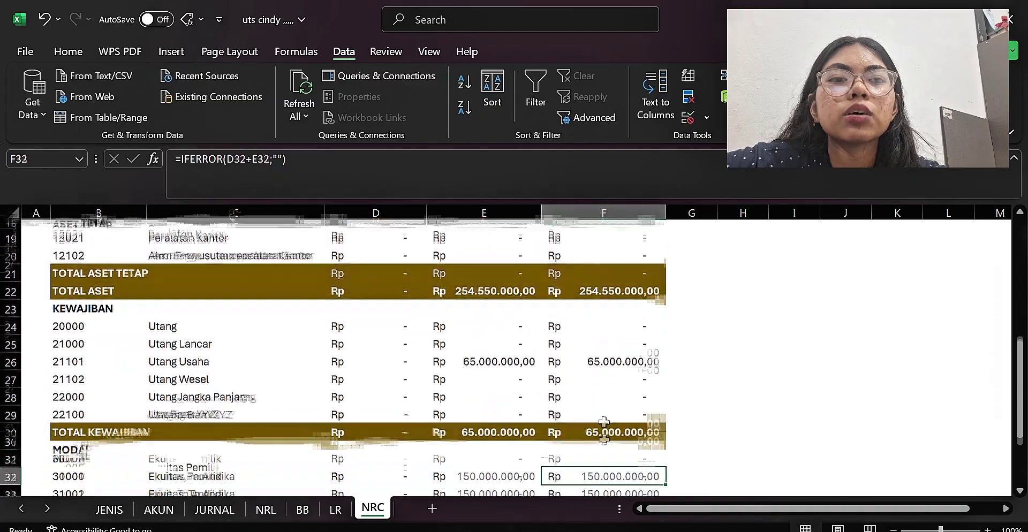
pyautogui.press('Up')
pyautogui.press('Up')
pyautogui.press('Up')
pyautogui.press('Up')
pyautogui.press('Up')
pyautogui.press('Up')
pyautogui.press('Up')
pyautogui.press('Up')
pyautogui.press('Up')
pyautogui.press('Up')
pyautogui.press('Up')
pyautogui.press('Up')
pyautogui.press('Up')
pyautogui.press('Up')
pyautogui.press('Up')
pyautogui.press('Up')
pyautogui.press('Up')
pyautogui.press('Up')
pyautogui.press('Up')
pyautogui.press('Up')
pyautogui.press('Up')
pyautogui.press('Up')
pyautogui.press('Up')
pyautogui.press('Up')
pyautogui.press('Up')
pyautogui.press('Up')
pyautogui.press('Up')
pyautogui.press('Up')
pyautogui.press('Up')
pyautogui.press('Up')
pyautogui.press('Up')
pyautogui.press('Up')
pyautogui.press('Up')
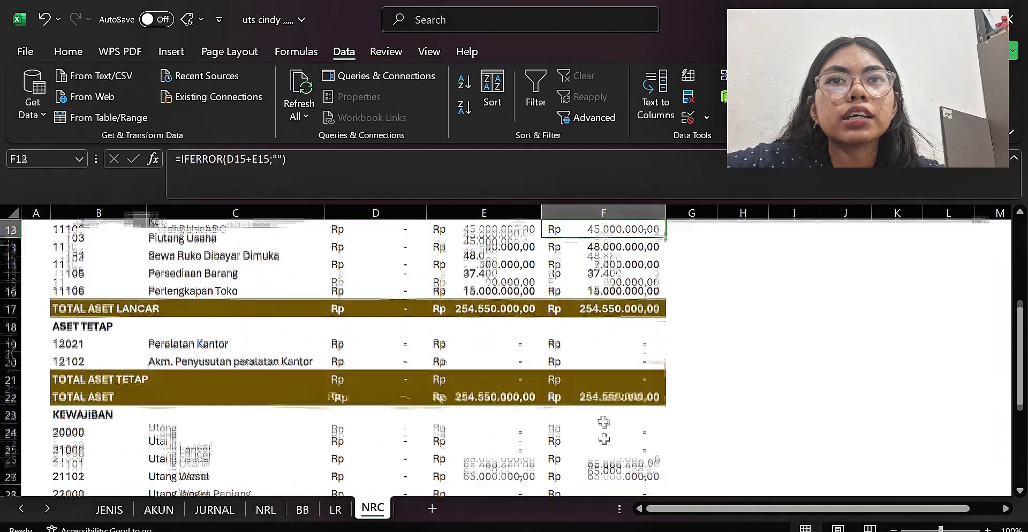
pyautogui.press('Down')
pyautogui.press('Down')
pyautogui.press('Down')
pyautogui.press('Down')
pyautogui.press('Down')
pyautogui.press('Down')
pyautogui.press('Down')
pyautogui.press('Down')
pyautogui.press('Down')
pyautogui.press('Down')
pyautogui.press('Down')
pyautogui.press('Down')
pyautogui.press('Down')
pyautogui.press('Down')
pyautogui.press('Down')
pyautogui.press('Down')
pyautogui.press('Down')
pyautogui.press('Down')
pyautogui.press('Down')
pyautogui.press('Down')
pyautogui.press('Down')
pyautogui.press('Down')
pyautogui.press('Down')
pyautogui.press('Down')
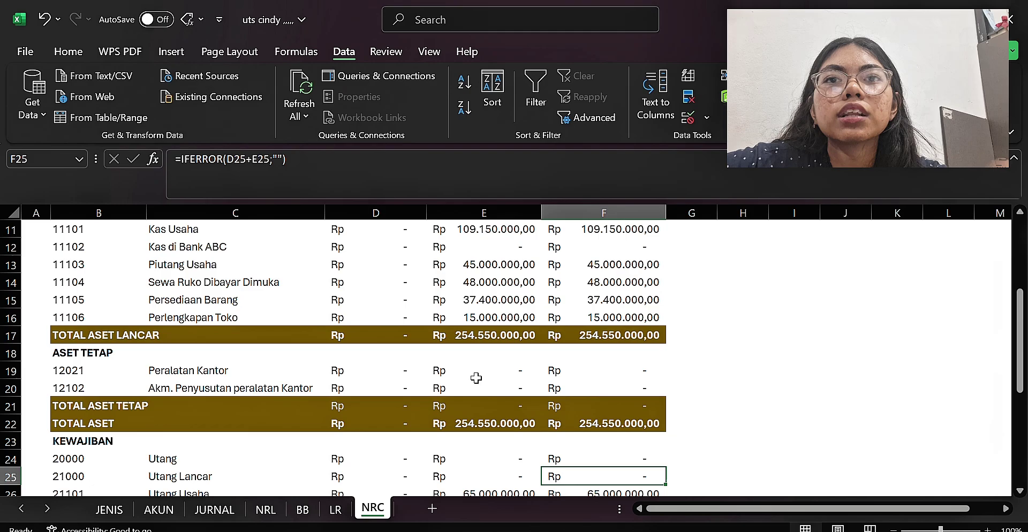
# - Inspect the TOTAL ASET LANCAR formula =SUM(D9:D16) in D17 and fill it across to F17
pyautogui.doubleClick(381, 336)
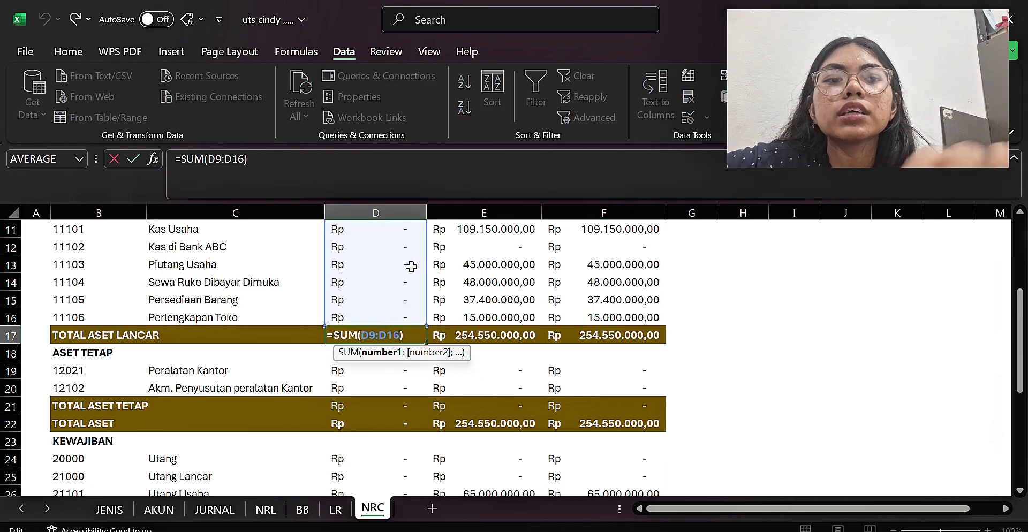
pyautogui.press('Return')
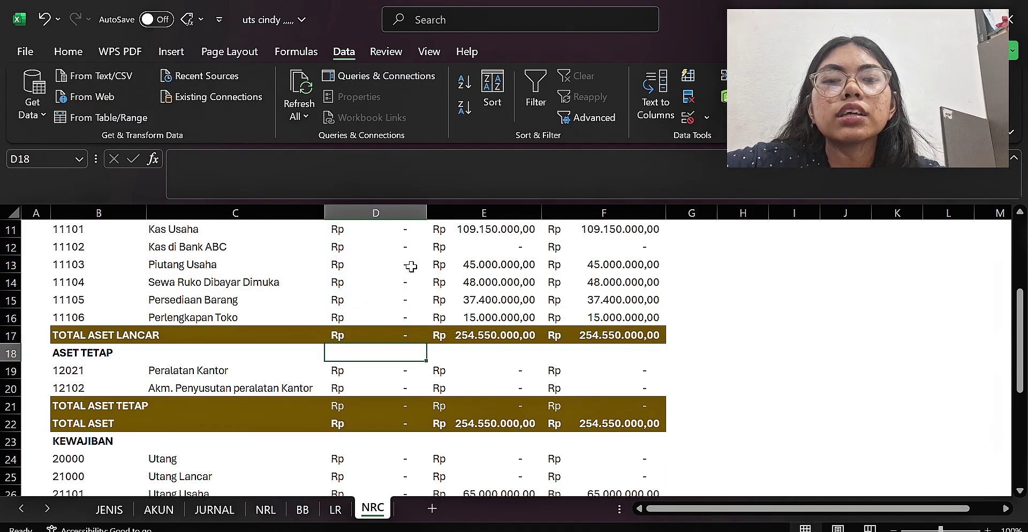
pyautogui.click(406, 334)
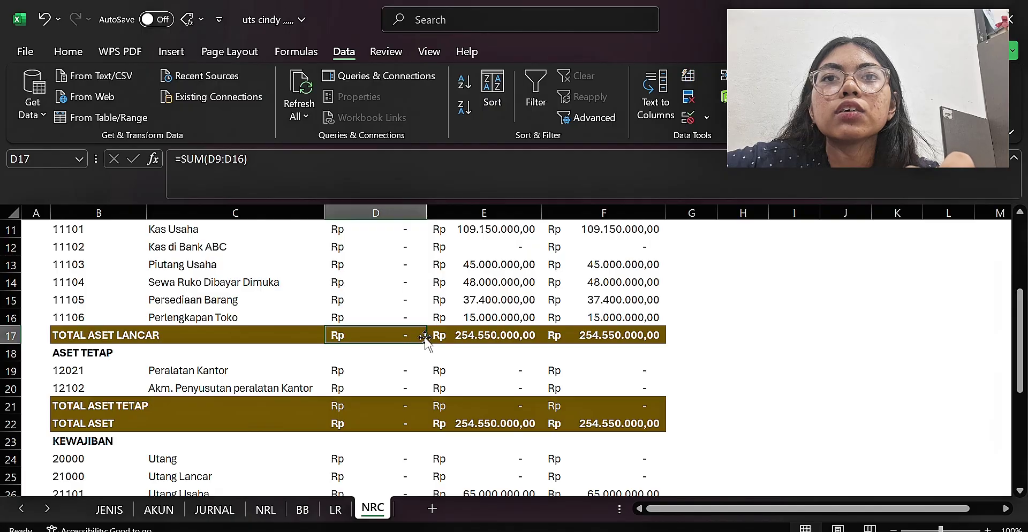
pyautogui.moveTo(428, 345); pyautogui.dragTo(562, 342)
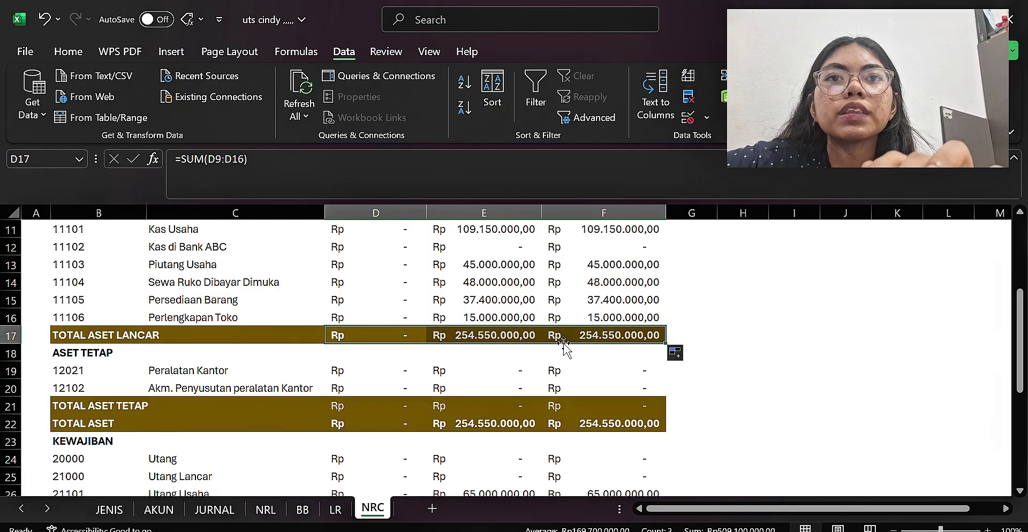
# - Inspect the TOTAL ASET TETAP formula =SUM(D19:D20) in D21 and fill it across to F21
pyautogui.click(418, 340)
pyautogui.press('Down')
pyautogui.press('Down')
pyautogui.press('Down')
pyautogui.press('Down')
pyautogui.press('Down')
pyautogui.press('Down')
pyautogui.press('Down')
pyautogui.press('Down')
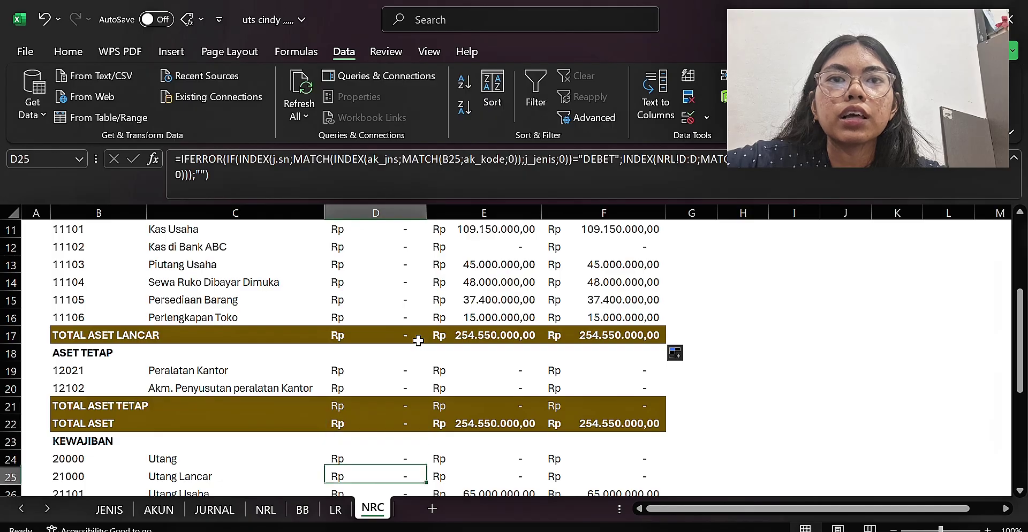
pyautogui.press('Down')
pyautogui.press('Down')
pyautogui.press('Down')
pyautogui.press('Down')
pyautogui.press('Down')
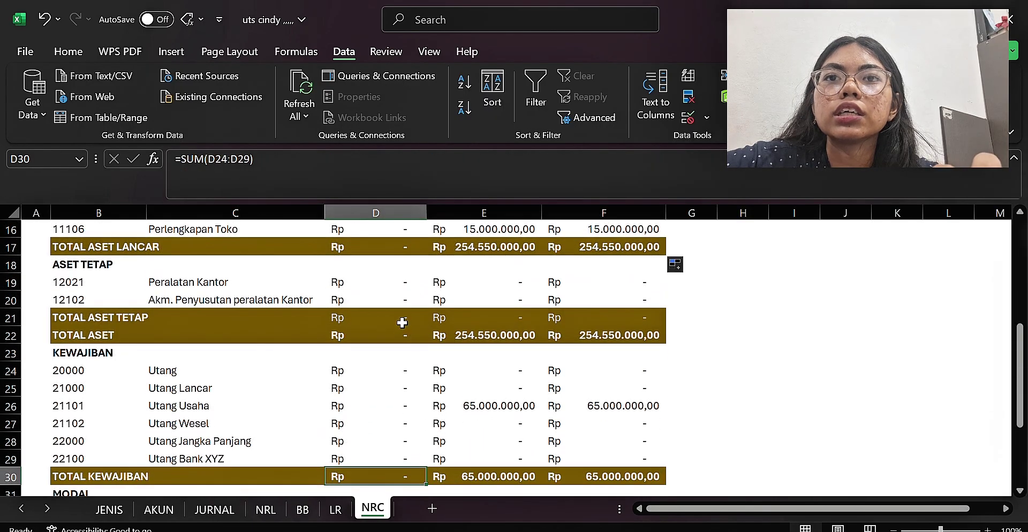
pyautogui.doubleClick(402, 322)
pyautogui.press('Tab')
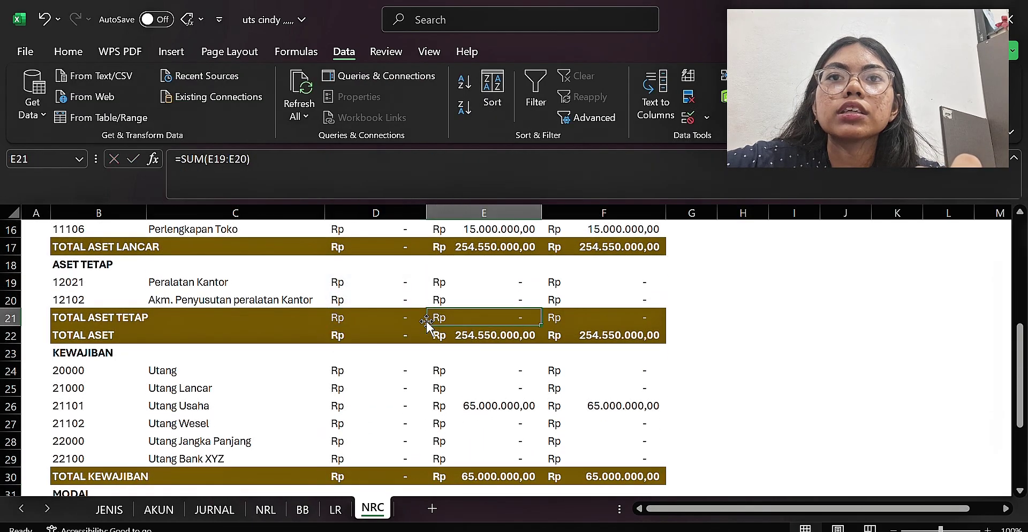
pyautogui.press('Down')
pyautogui.click(422, 321)
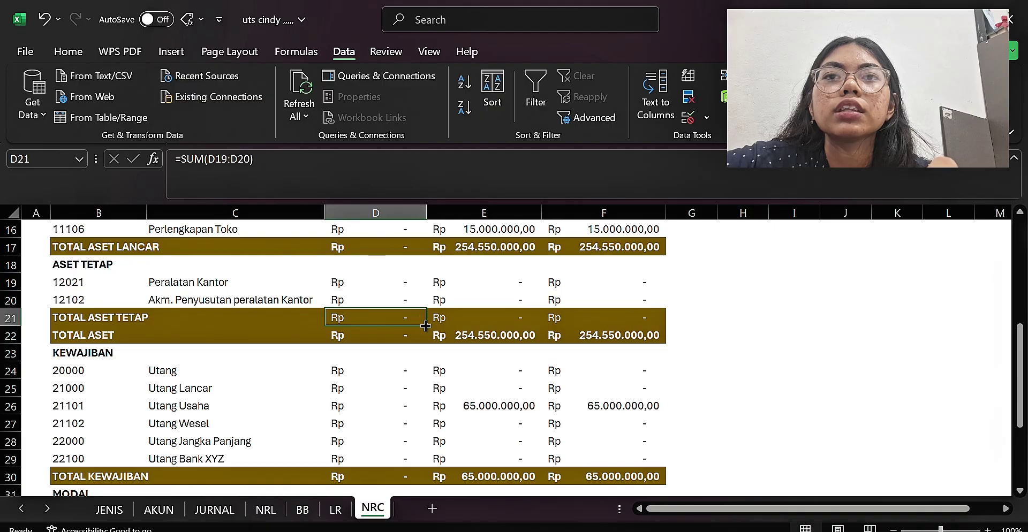
pyautogui.moveTo(425, 326); pyautogui.dragTo(659, 314)
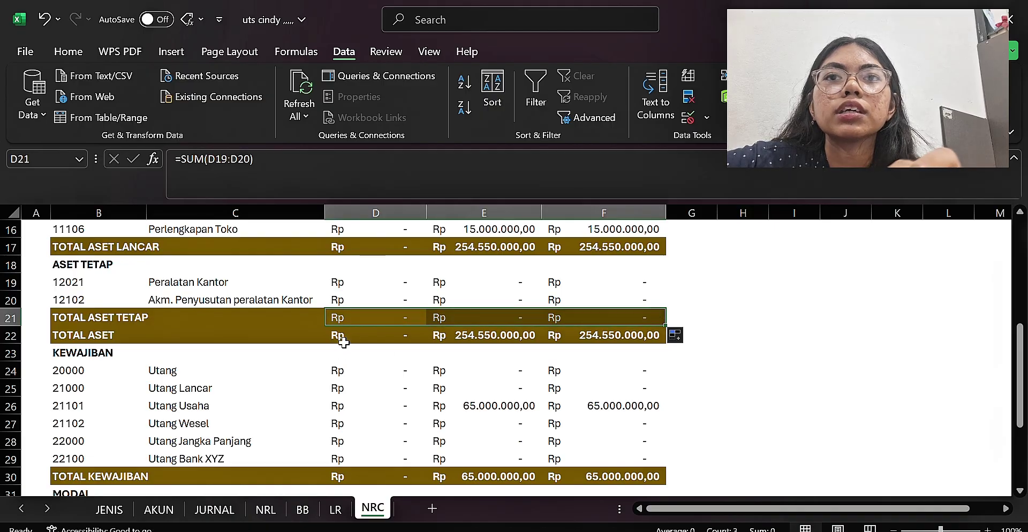
# - Inspect the TOTAL ASET formula =D17+D21 in D22 and fill it across to F22
pyautogui.doubleClick(374, 333)
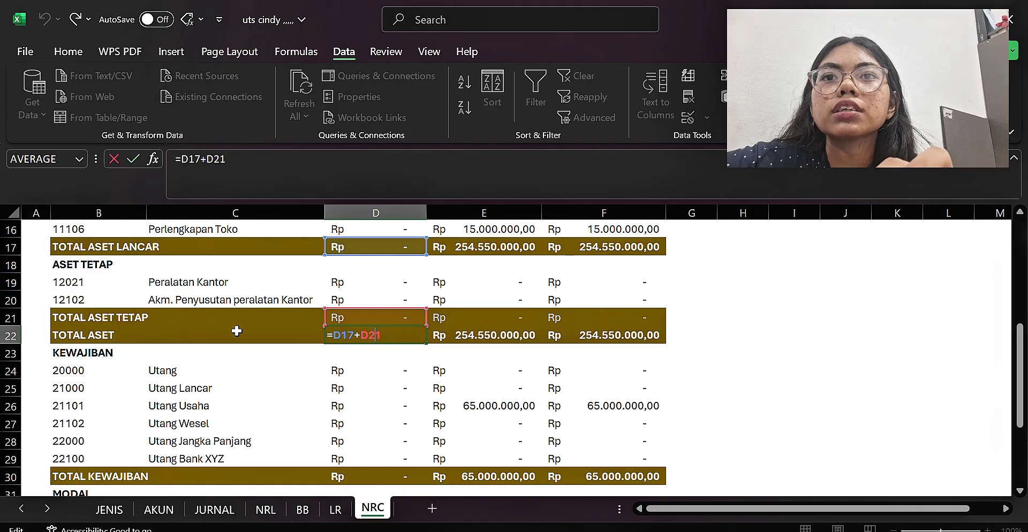
pyautogui.press('Return')
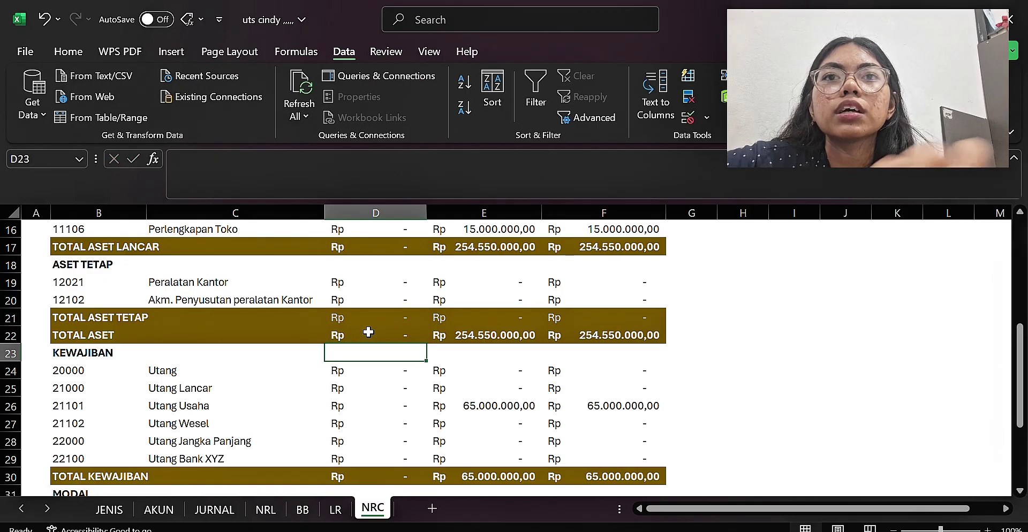
pyautogui.click(368, 332)
pyautogui.moveTo(428, 343); pyautogui.dragTo(660, 342)
# - Inspect the TOTAL KEWAJIBAN formula =SUM(D24:D29) in D30 and fill it across to F30
pyautogui.click(395, 363)
pyautogui.press('Down')
pyautogui.press('Down')
pyautogui.press('Down')
pyautogui.press('Down')
pyautogui.press('Down')
pyautogui.press('Down')
pyautogui.press('Down')
pyautogui.press('Down')
pyautogui.press('Down')
pyautogui.press('Down')
pyautogui.press('Down')
pyautogui.press('Down')
pyautogui.press('Down')
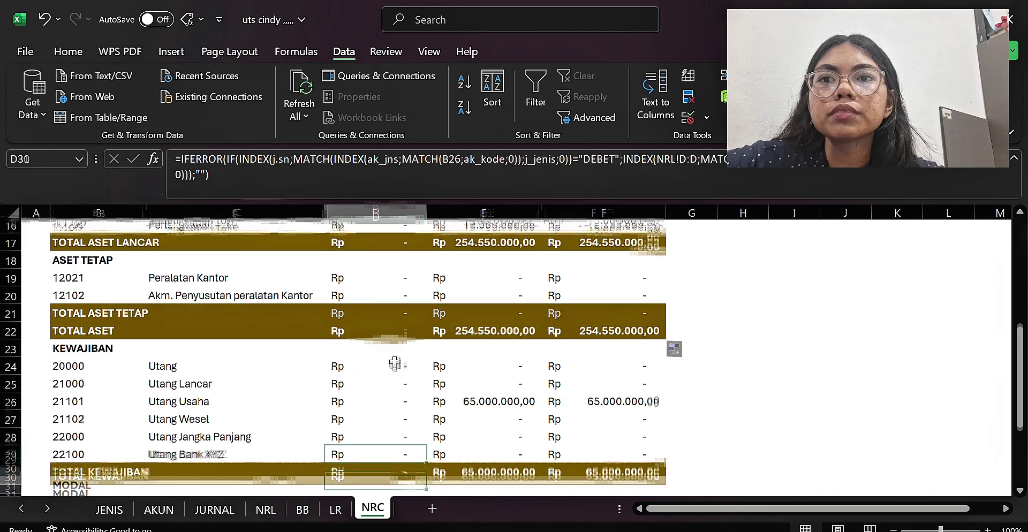
pyautogui.doubleClick(394, 358)
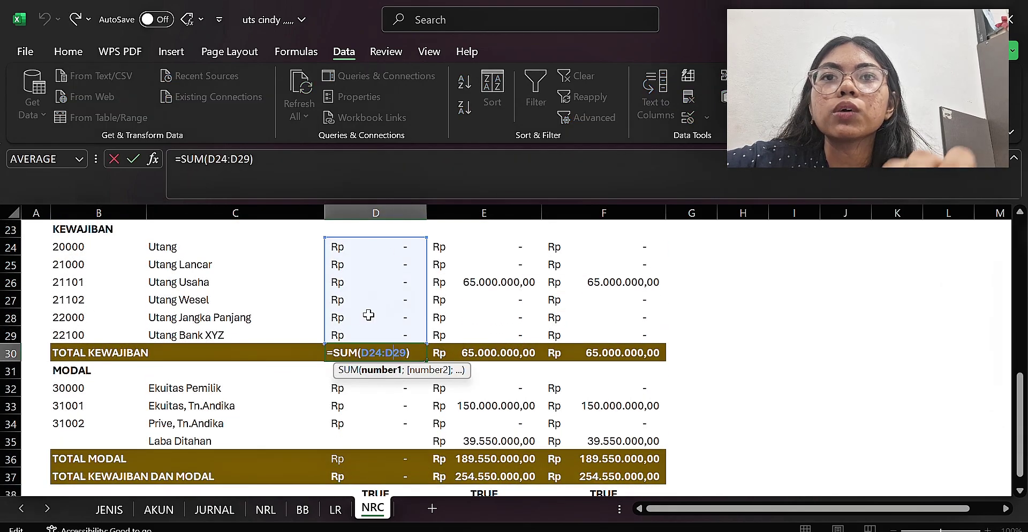
pyautogui.press('Return')
pyautogui.click(386, 351)
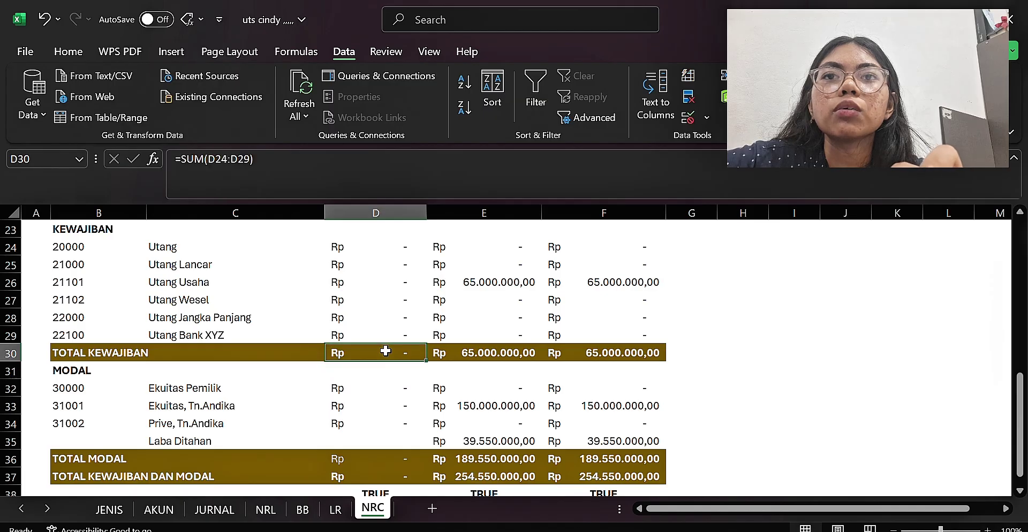
pyautogui.moveTo(426, 361); pyautogui.dragTo(674, 356)
# - Inspect the TOTAL MODAL formula =SUM(D32:D34) in D36 and close it
pyautogui.press('Down')
pyautogui.press('Down')
pyautogui.press('Down')
pyautogui.press('Down')
pyautogui.press('Down')
pyautogui.press('Down')
pyautogui.press('Down')
pyautogui.press('Down')
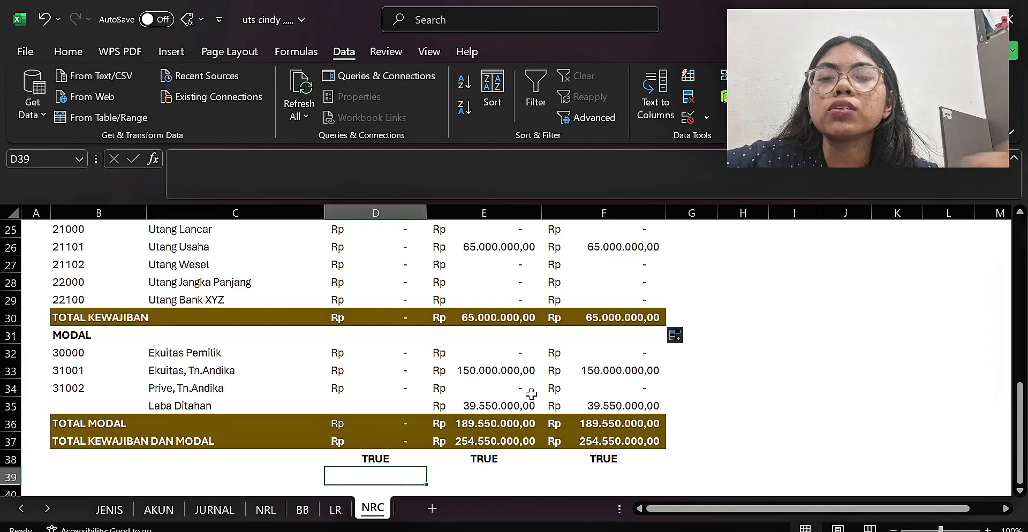
pyautogui.doubleClick(402, 424)
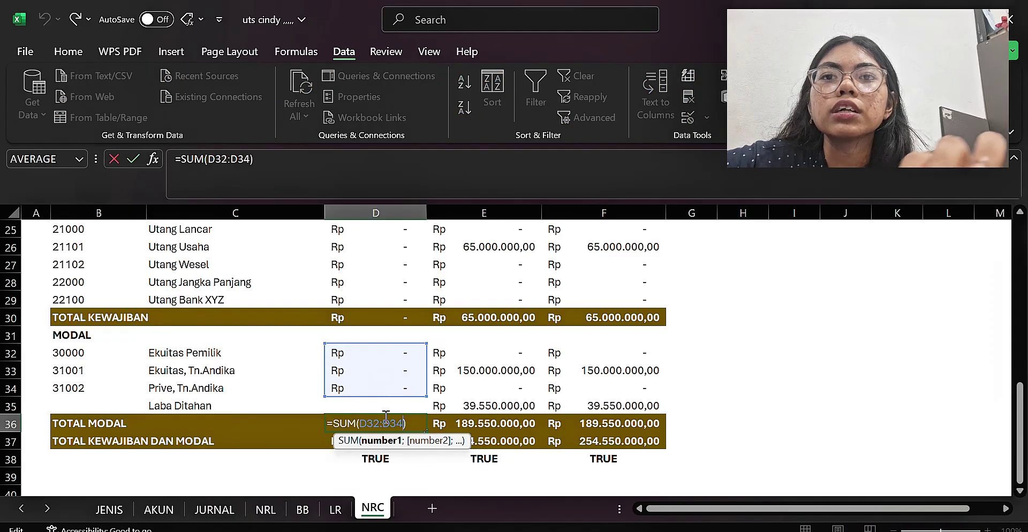
pyautogui.press('Return')
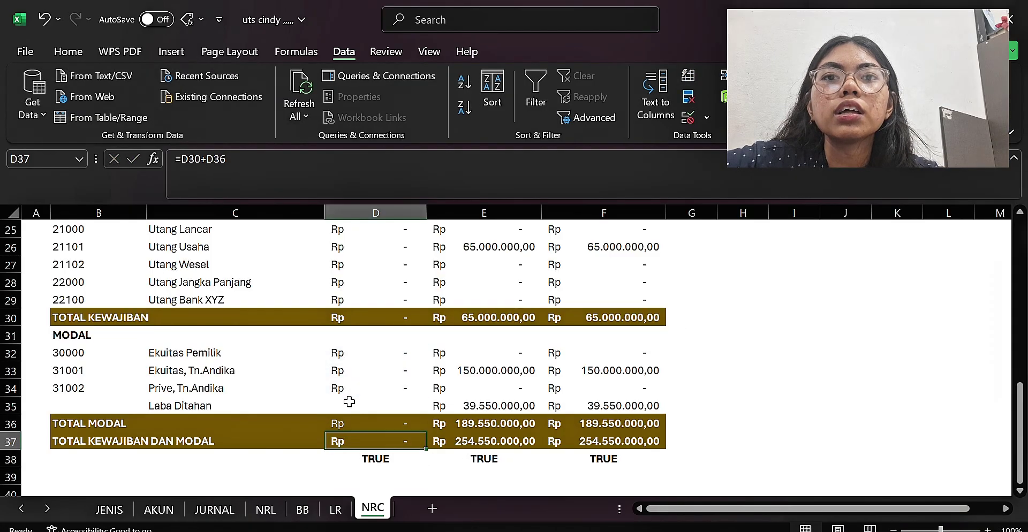
pyautogui.click(363, 419)
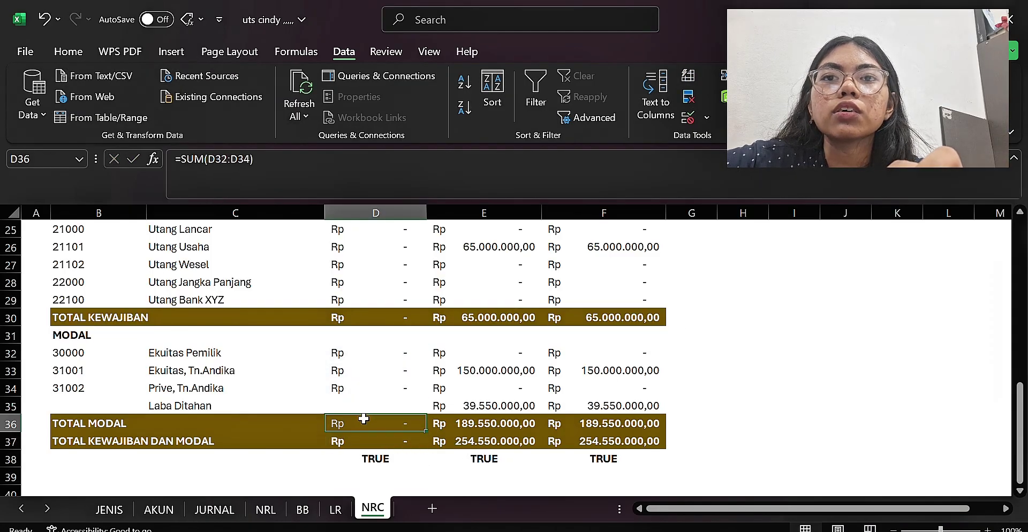
# - Try filling the TOTAL MODAL formula from D36 across to F36, and undo the fill
pyautogui.press('Down')
pyautogui.press('Down')
pyautogui.click(408, 428)
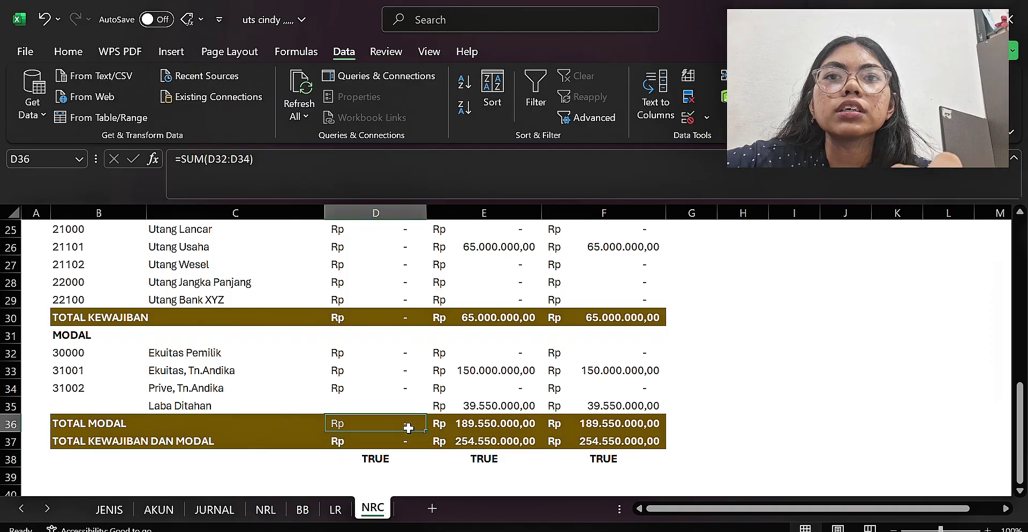
pyautogui.moveTo(427, 431); pyautogui.dragTo(637, 431)
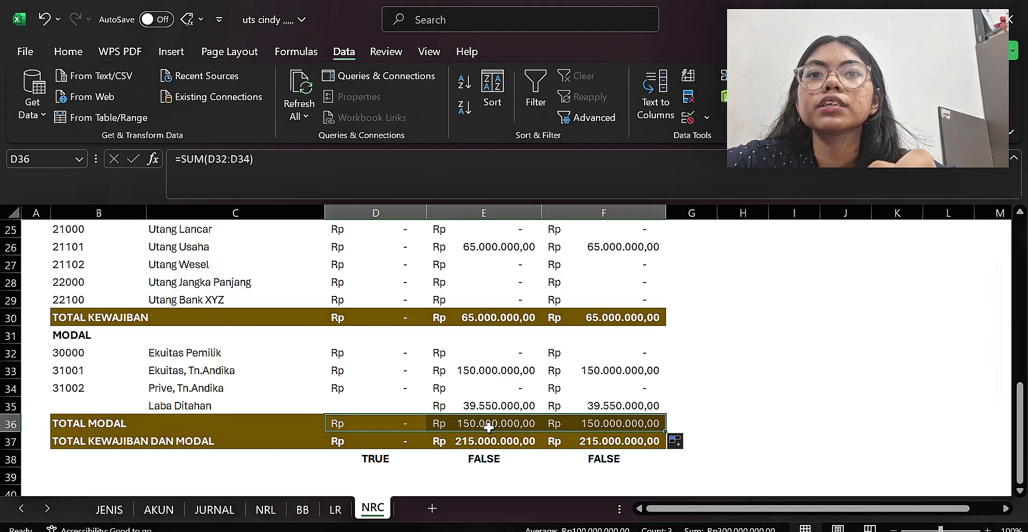
pyautogui.hotkey('ctrl', 'z')
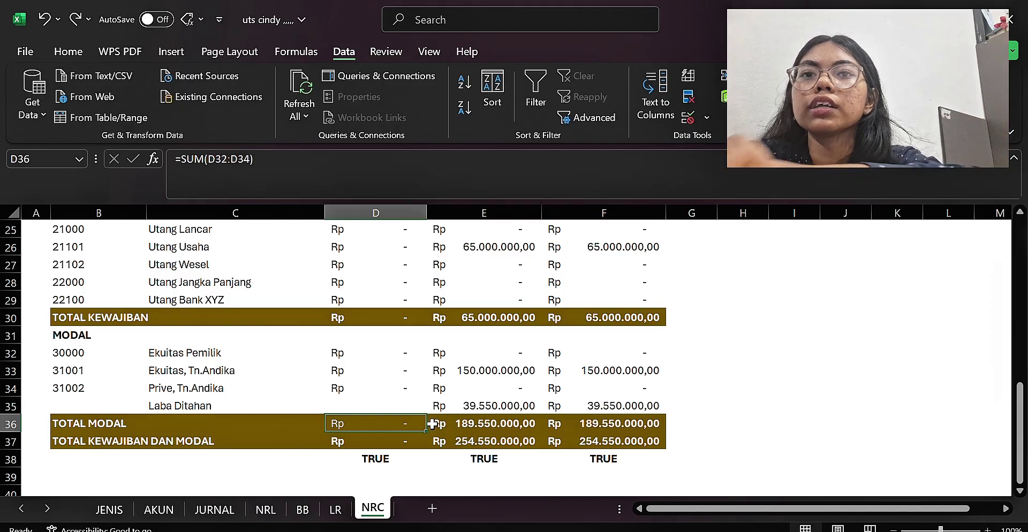
# - Inspect the TOTAL MODAL formula =SUM(E32:E35) in E36, whose range includes Laba Ditahan, and close it
pyautogui.doubleClick(449, 421)
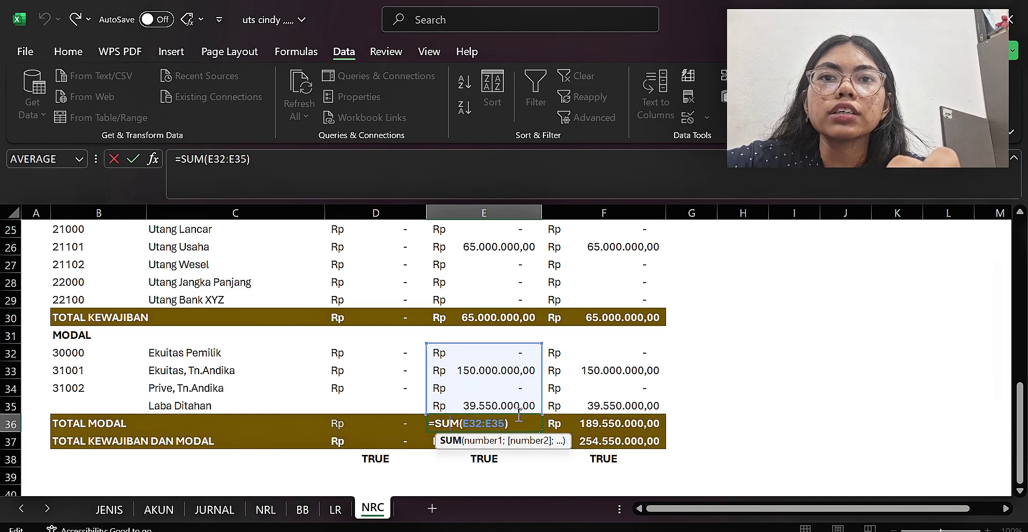
pyautogui.press('Return')
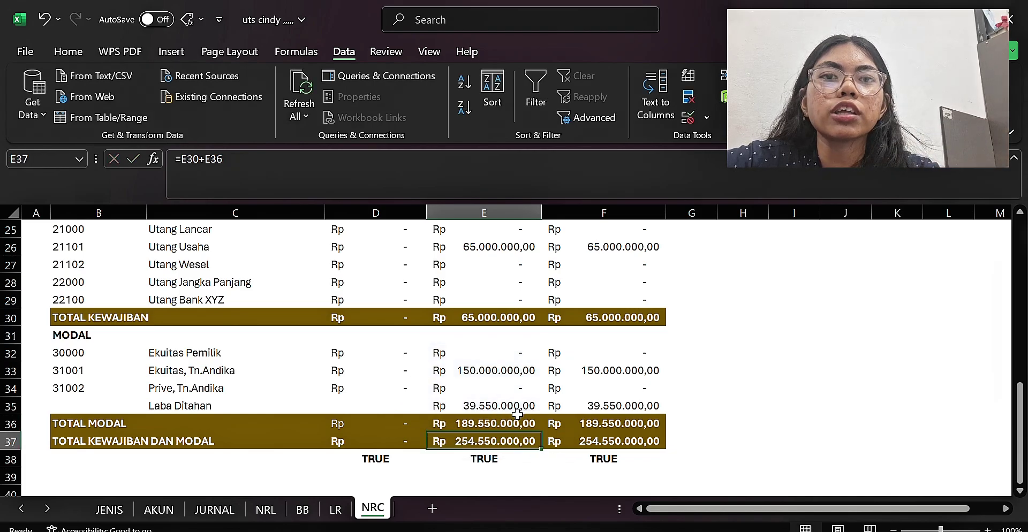
# - Inspect the TOTAL KEWAJIBAN DAN MODAL formula =D30+D36 in D37 and fill it across to F37
pyautogui.click(376, 441)
pyautogui.doubleClick(376, 441)
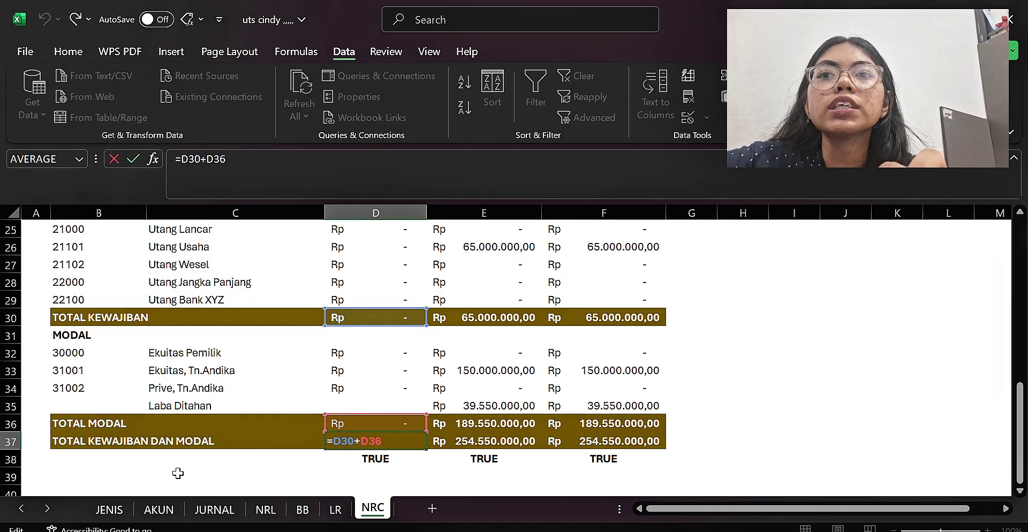
pyautogui.press('Return')
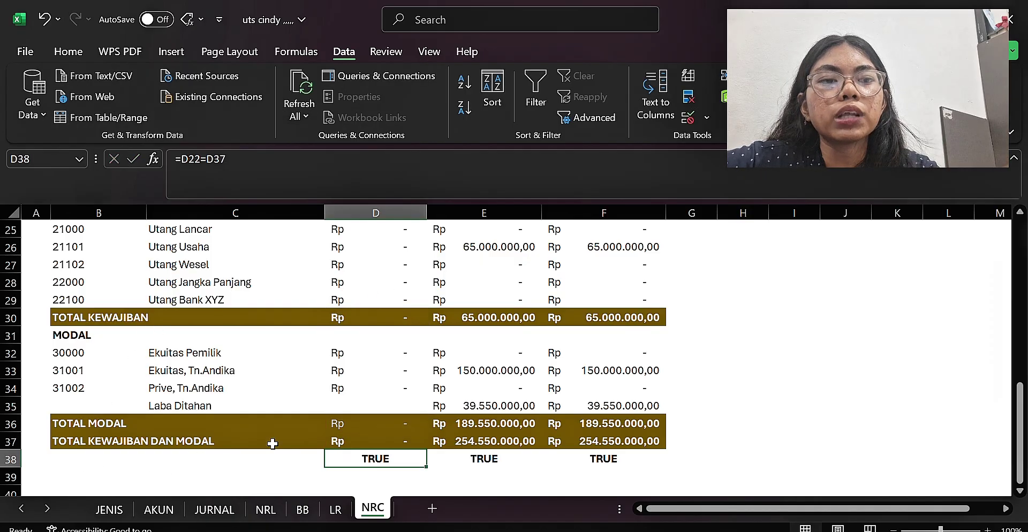
pyautogui.click(369, 440)
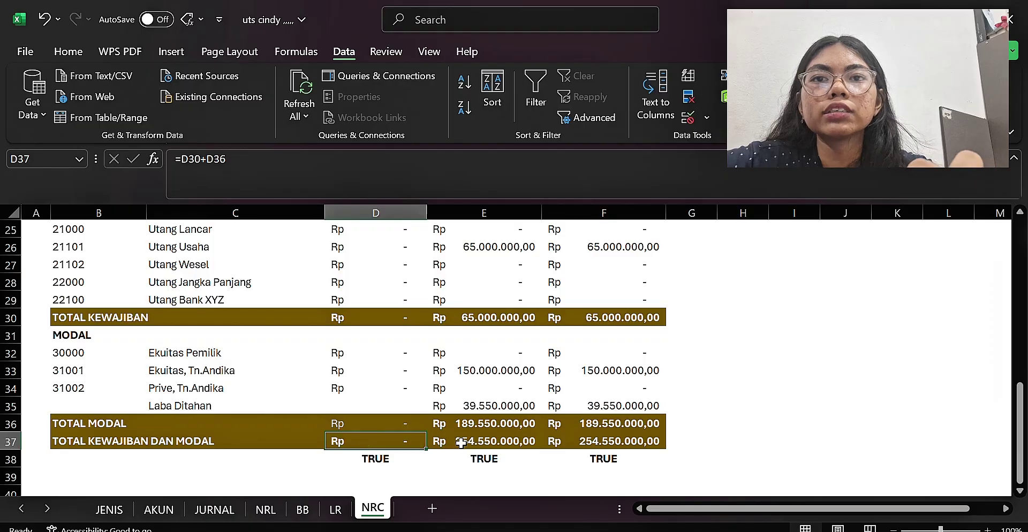
pyautogui.moveTo(431, 453); pyautogui.dragTo(651, 442)
# - Inspect the balance check formula =D22=D37 in D38, below TOTAL KEWAJIBAN DAN MODAL, and close it
pyautogui.press('Down')
pyautogui.press('Down')
pyautogui.press('Down')
pyautogui.press('Down')
pyautogui.press('Down')
pyautogui.press('Down')
pyautogui.press('Down')
pyautogui.press('Down')
pyautogui.press('Down')
pyautogui.press('Down')
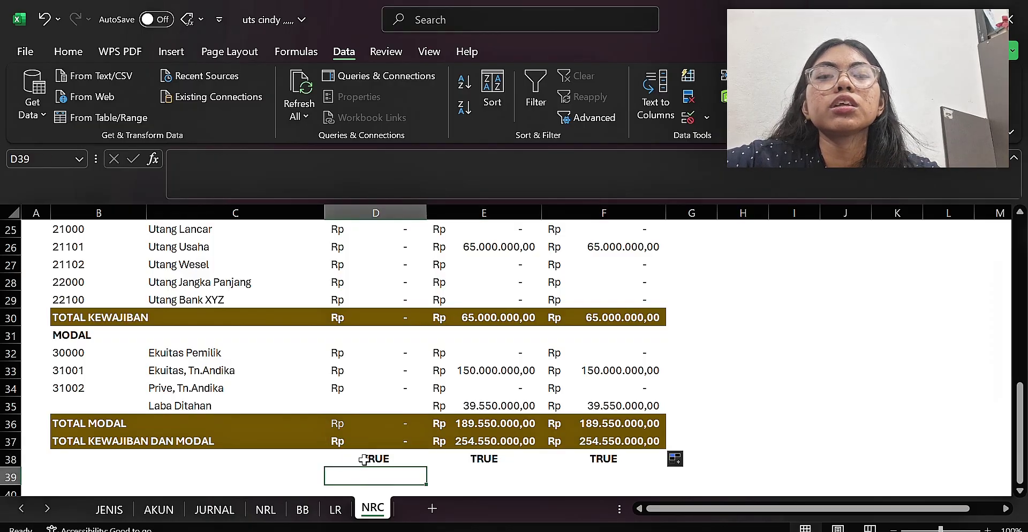
pyautogui.click(364, 460)
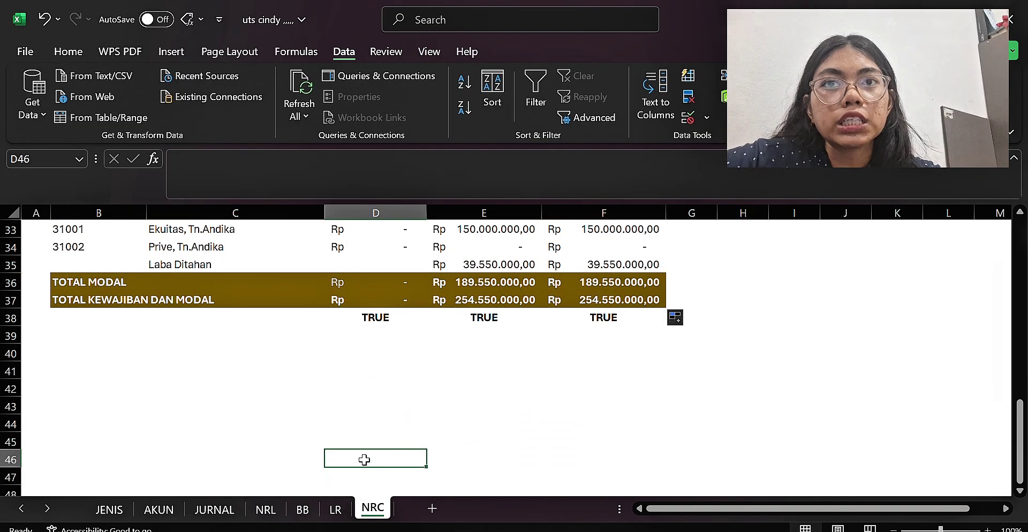
pyautogui.click(377, 316)
pyautogui.doubleClick(377, 317)
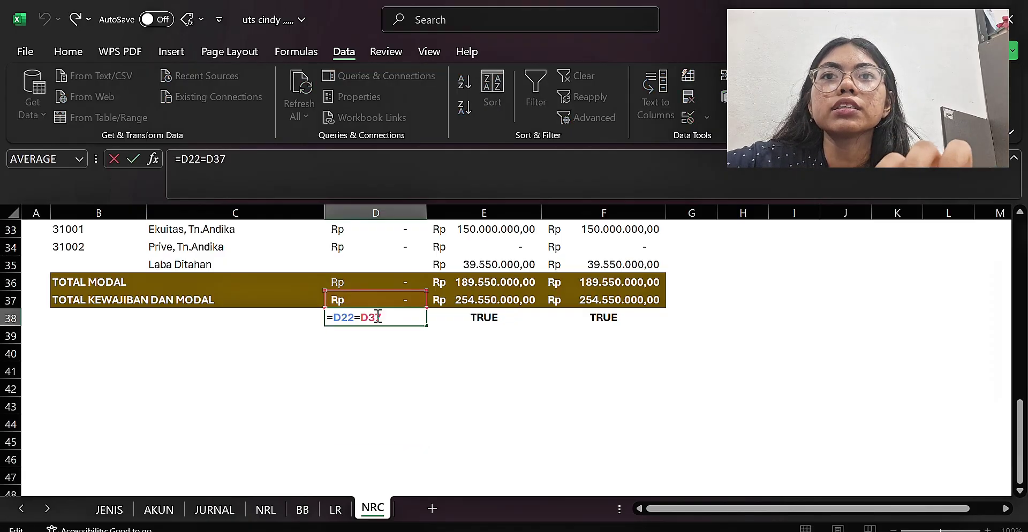
pyautogui.press('Return')
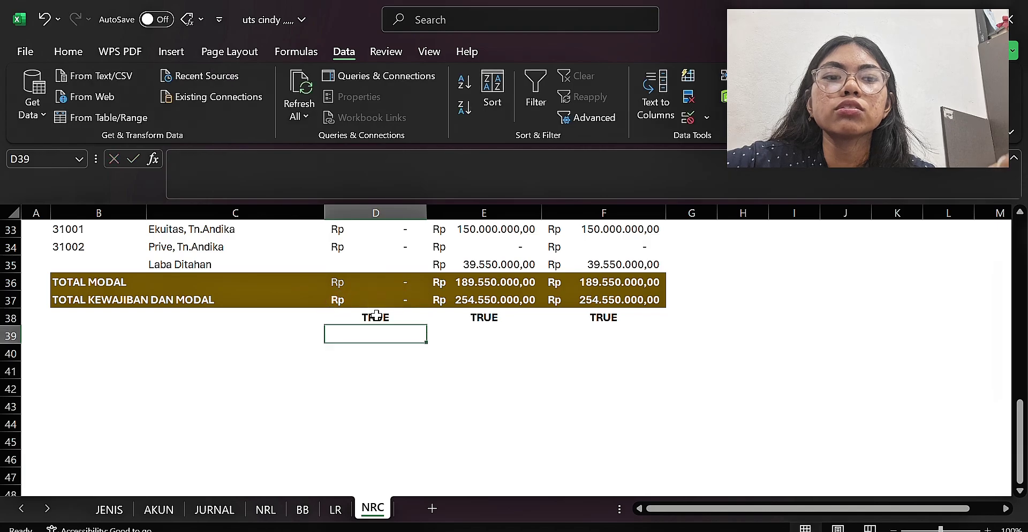
# - Look back over the MODAL rows, reopen the balance check formula in D38 and cancel without changes
pyautogui.press('Up')
pyautogui.press('Up')
pyautogui.press('Up')
pyautogui.press('Up')
pyautogui.press('Up')
pyautogui.press('Up')
pyautogui.press('Up')
pyautogui.press('Up')
pyautogui.press('Up')
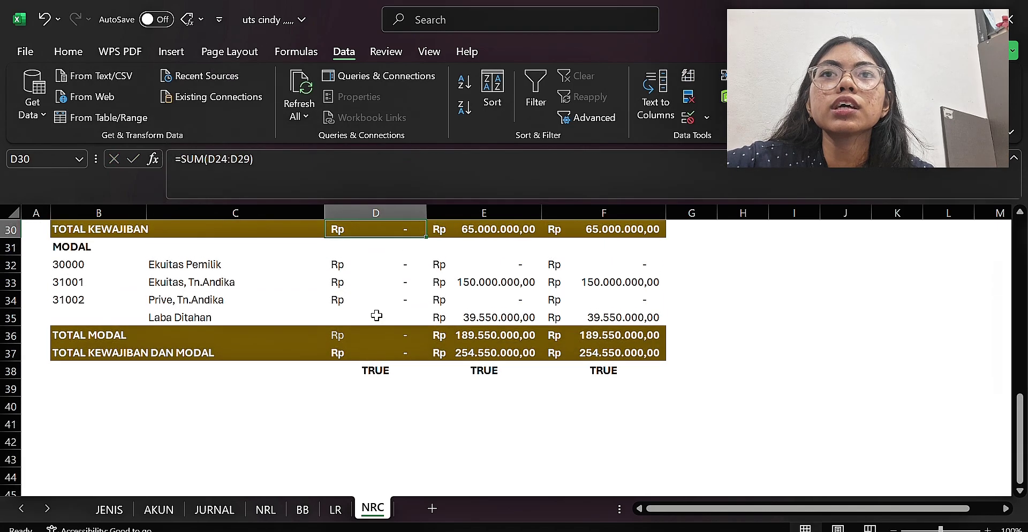
pyautogui.click(393, 371)
pyautogui.doubleClick(395, 370)
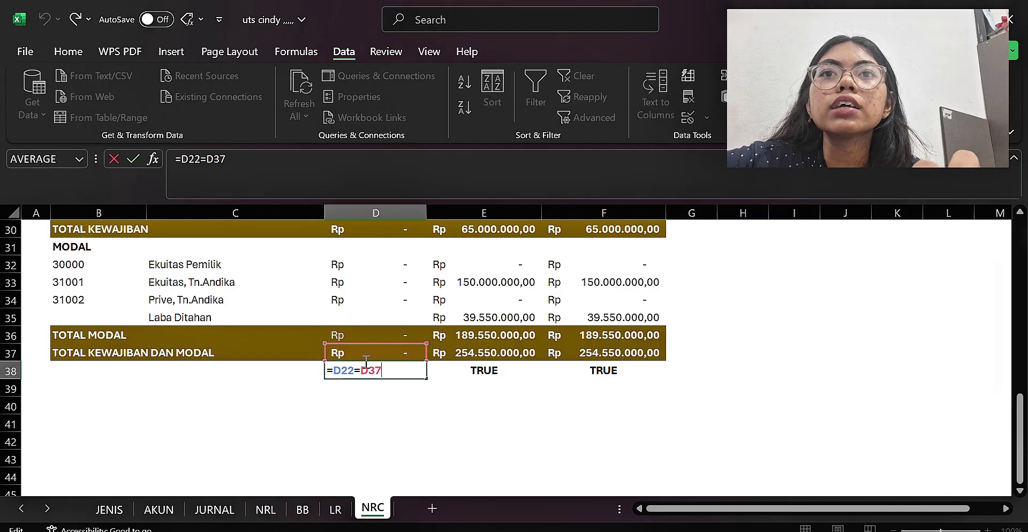
pyautogui.press('Escape')
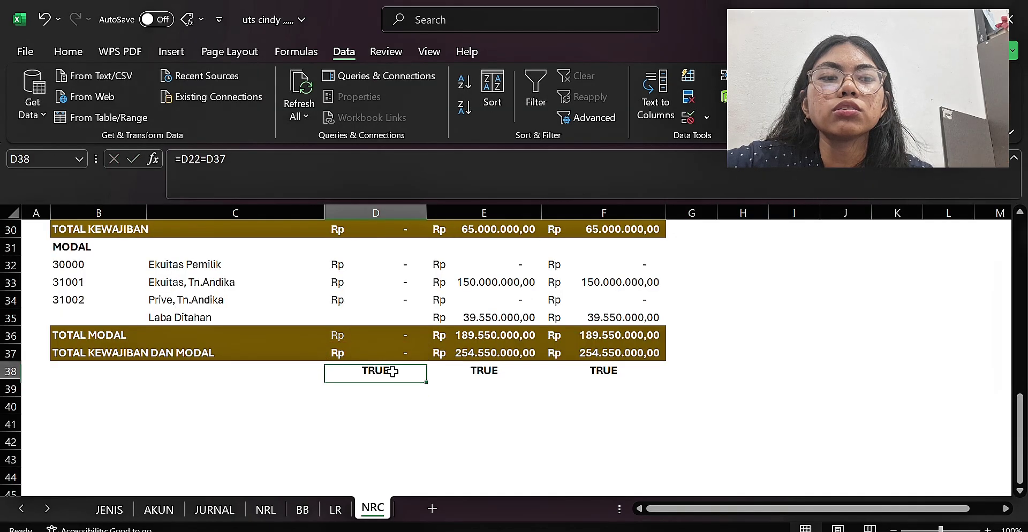
# - Review column D from the check in row 38 up to TOTAL ASET and back, comparing the two totals it references
pyautogui.press('Up')
pyautogui.press('Up')
pyautogui.press('Up')
pyautogui.press('Up')
pyautogui.press('Up')
pyautogui.press('Up')
pyautogui.press('Up')
pyautogui.press('Up')
pyautogui.press('Up')
pyautogui.press('Up')
pyautogui.press('Up')
pyautogui.press('Up')
pyautogui.press('Up')
pyautogui.press('Up')
pyautogui.press('Up')
pyautogui.press('Up')
pyautogui.press('Up')
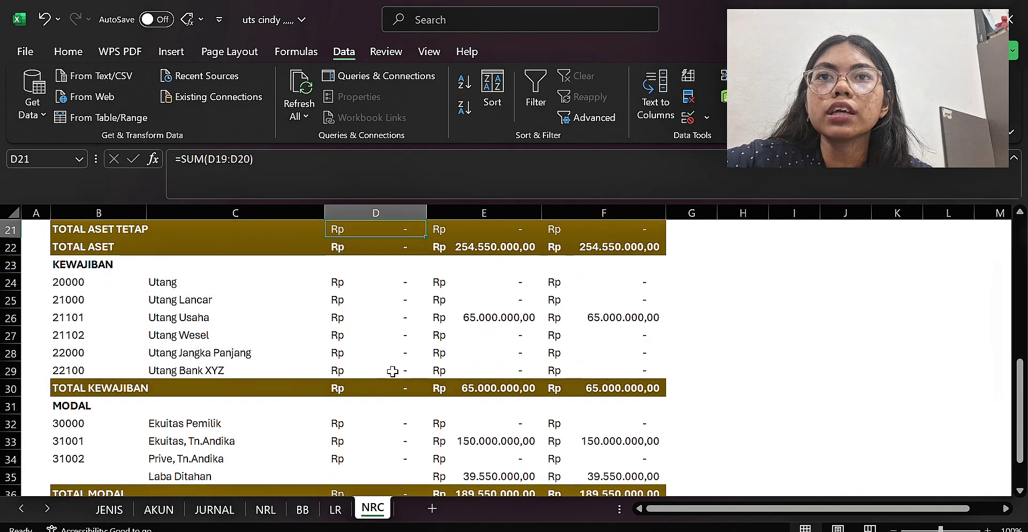
pyautogui.press('Down')
pyautogui.press('Down')
pyautogui.press('Down')
pyautogui.press('Down')
pyautogui.press('Down')
pyautogui.press('Down')
pyautogui.press('Down')
pyautogui.press('Down')
pyautogui.press('Down')
pyautogui.press('Down')
pyautogui.press('Down')
pyautogui.press('Down')
pyautogui.press('Down')
pyautogui.press('Down')
pyautogui.press('Down')
pyautogui.press('Down')
pyautogui.press('Down')
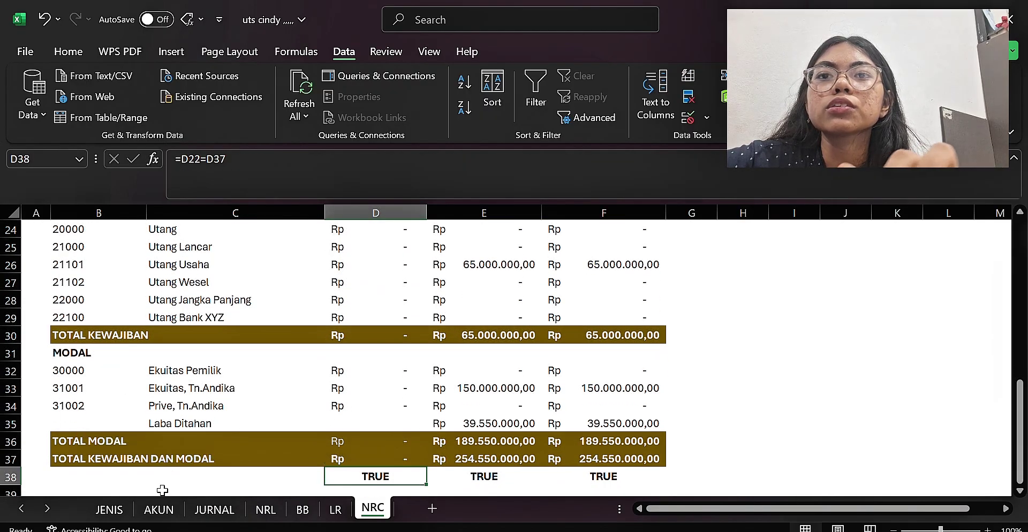
# - Fill the balance check formula =D22=D37 from D38 across to F38
pyautogui.press('Right')
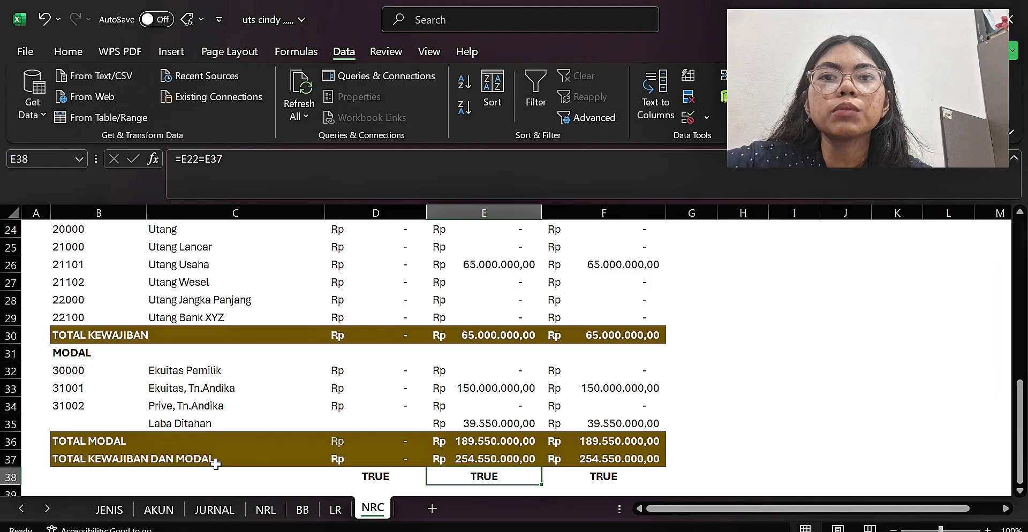
pyautogui.click(352, 474)
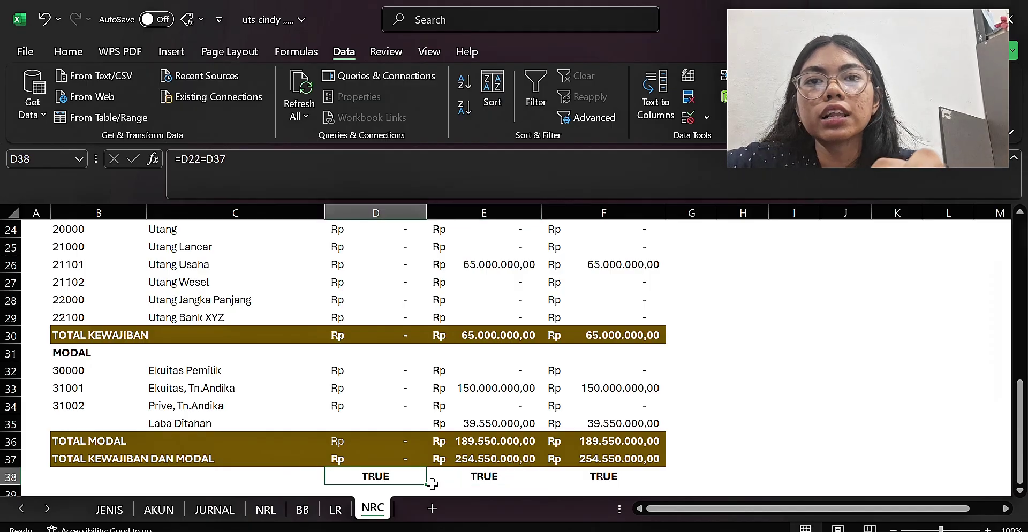
pyautogui.moveTo(432, 484); pyautogui.dragTo(621, 479)
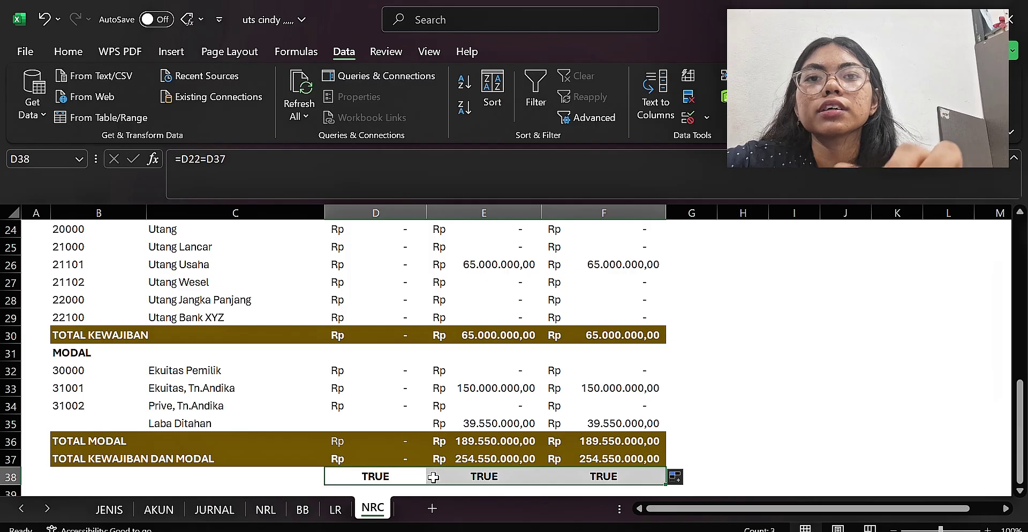
pyautogui.press('Right')
pyautogui.press('Right')
pyautogui.press('Right')
pyautogui.press('Right')
pyautogui.press('Right')
pyautogui.press('Right')
pyautogui.press('Right')
pyautogui.press('Right')
pyautogui.press('Right')
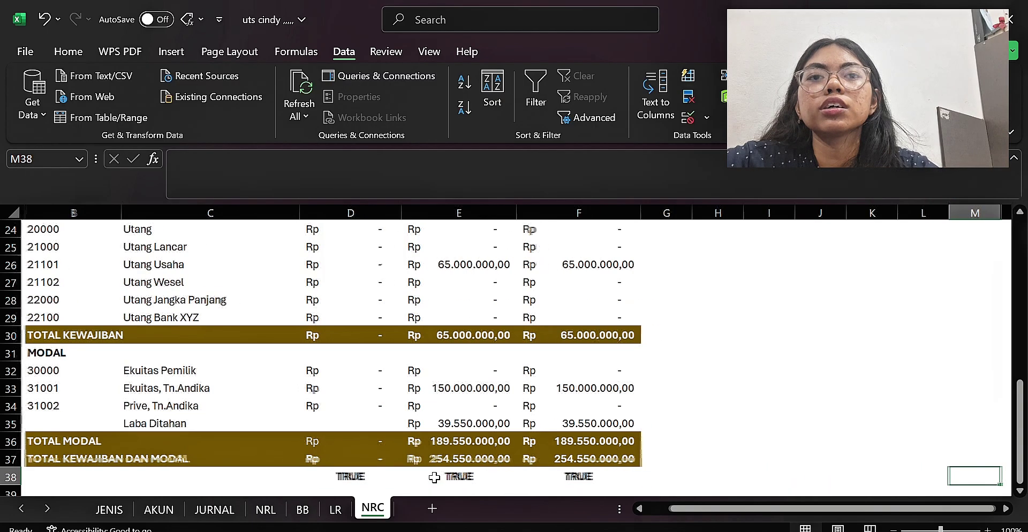
pyautogui.press('Right')
pyautogui.press('Right')
pyautogui.press('Right')
pyautogui.press('Right')
pyautogui.press('Left')
pyautogui.press('Left')
pyautogui.press('Left')
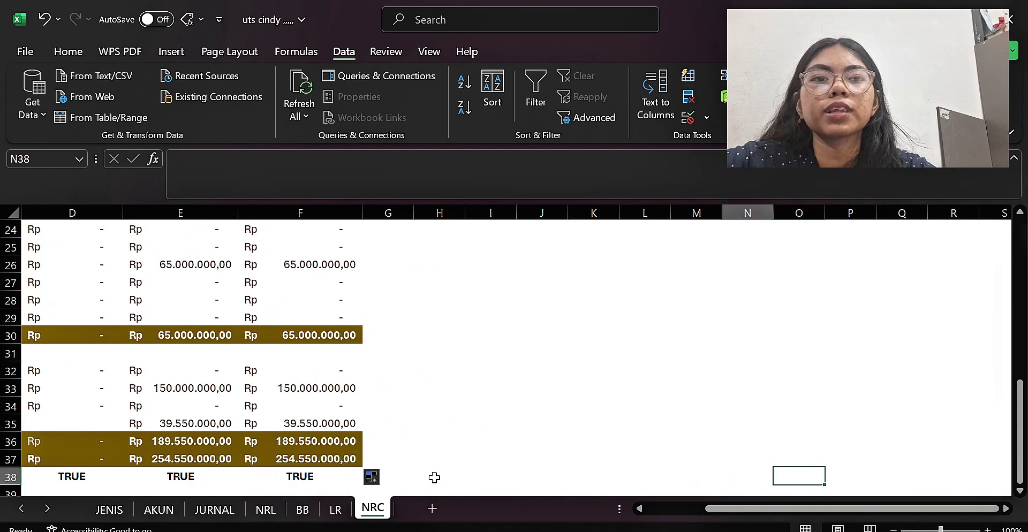
pyautogui.press('Home')
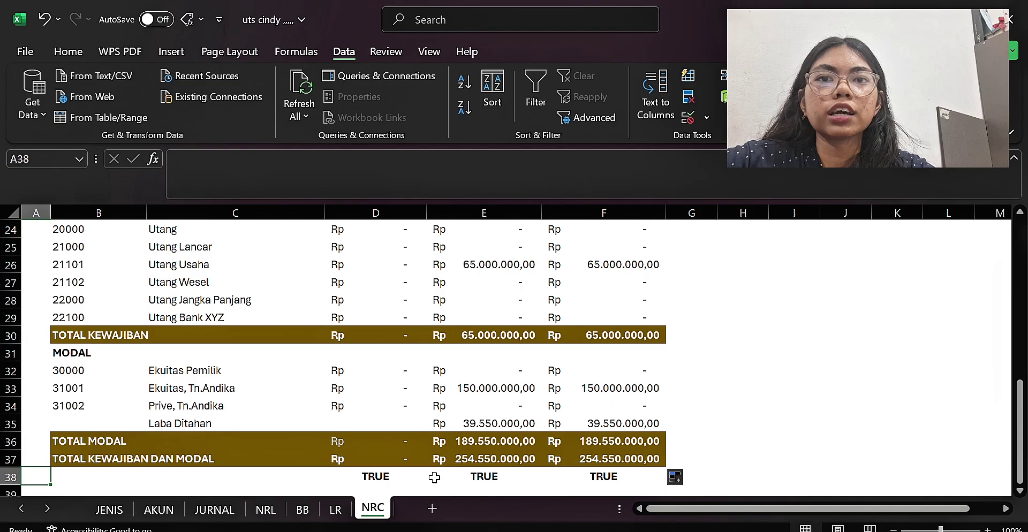
pyautogui.press('Up')
pyautogui.press('Right')
pyautogui.press('Right')
pyautogui.press('Right')
pyautogui.press('Right')
pyautogui.press('Right')
pyautogui.press('Right')
pyautogui.press('Right')
pyautogui.press('Right')
pyautogui.press('Right')
pyautogui.press('Right')
pyautogui.press('Right')
pyautogui.press('Right')
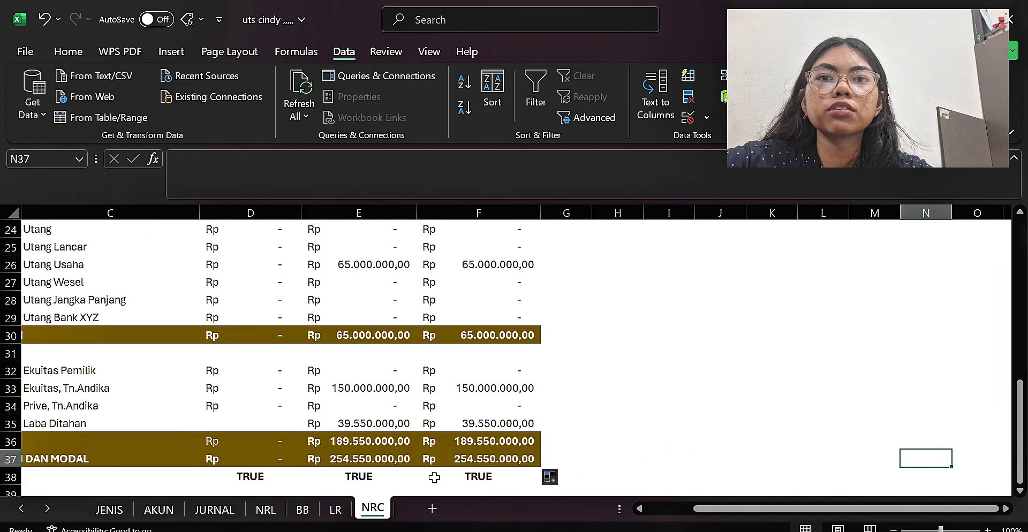
pyautogui.press('Left')
pyautogui.press('Left')
pyautogui.press('Left')
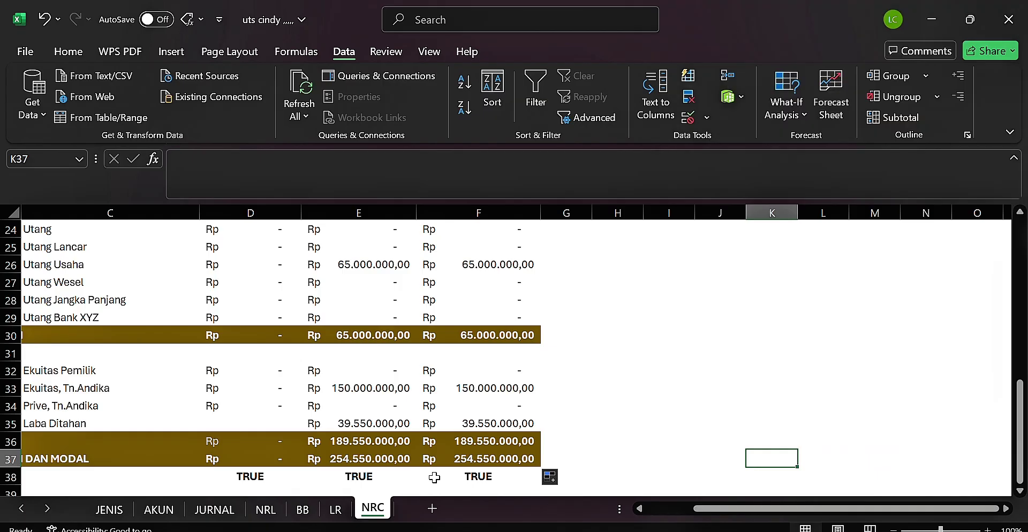
# - Review the NRC balance sheet from the check row back up to the title band and the NAMA AKUN column
pyautogui.press('Up')
pyautogui.press('Up')
pyautogui.press('Up')
pyautogui.press('Up')
pyautogui.press('Up')
pyautogui.press('Up')
pyautogui.press('Up')
pyautogui.press('Up')
pyautogui.press('Up')
pyautogui.press('Up')
pyautogui.press('Up')
pyautogui.press('Up')
pyautogui.press('Up')
pyautogui.press('Up')
pyautogui.press('Up')
pyautogui.press('Up')
pyautogui.press('Up')
pyautogui.press('Up')
pyautogui.press('Up')
pyautogui.press('Up')
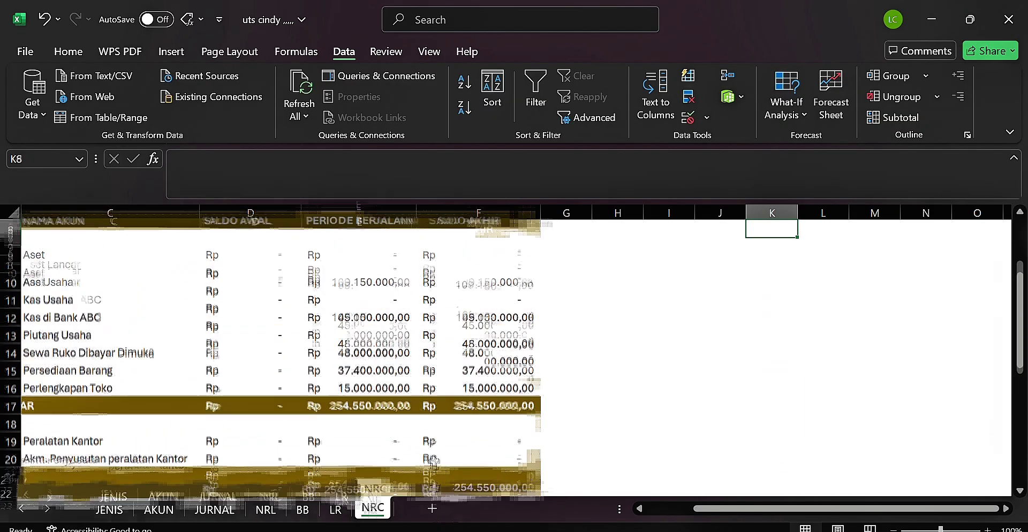
pyautogui.press('Left')
pyautogui.press('Left')
pyautogui.press('Left')
pyautogui.press('Left')
pyautogui.press('Left')
pyautogui.press('Left')
pyautogui.press('Left')
pyautogui.press('Left')
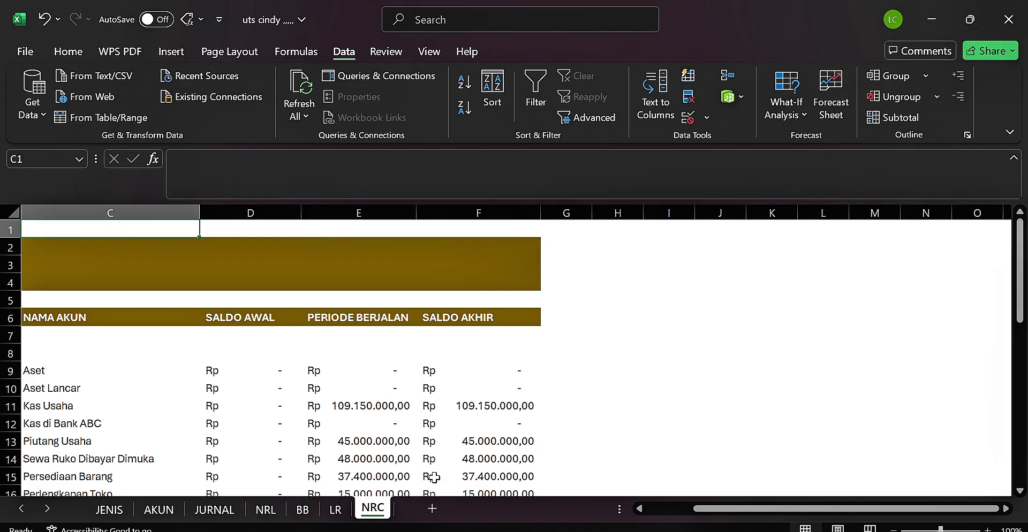